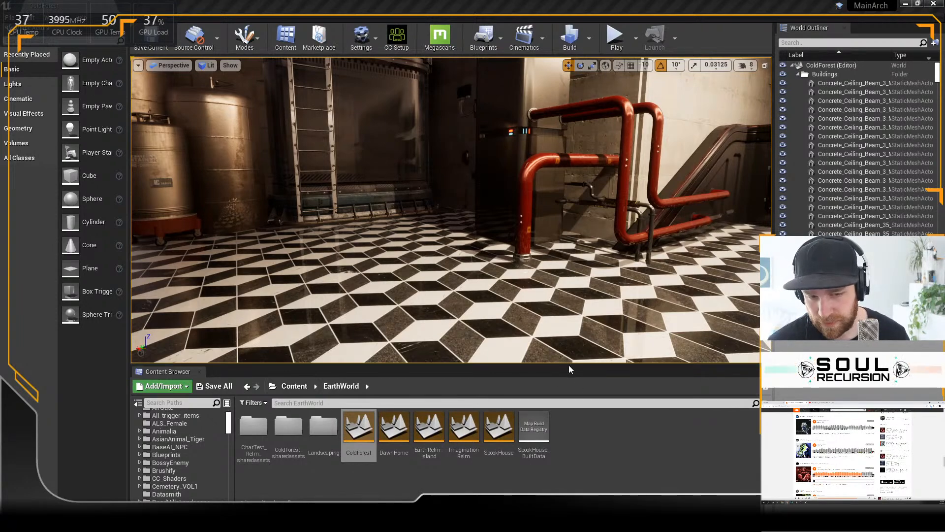
Step: Enlarge the level viewport by shrinking the Content Browser, World Outliner and actor placement panels around it
left_click_drag(568, 365, 572, 394)
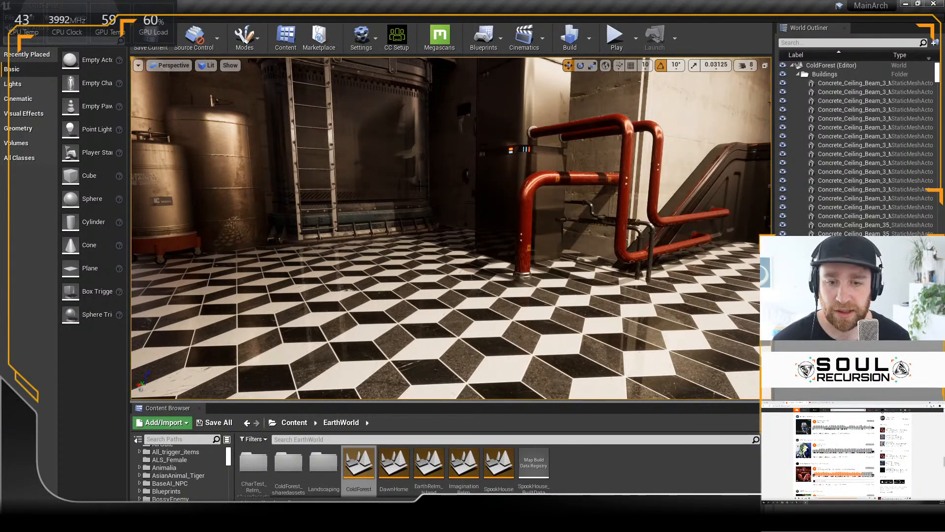
key("s")
right_click_drag(420, 186, 420, 173)
mouse_move(435, 232)
right_mouse_down()
mouse_move(418, 232)
mouse_move(435, 232)
right_mouse_up()
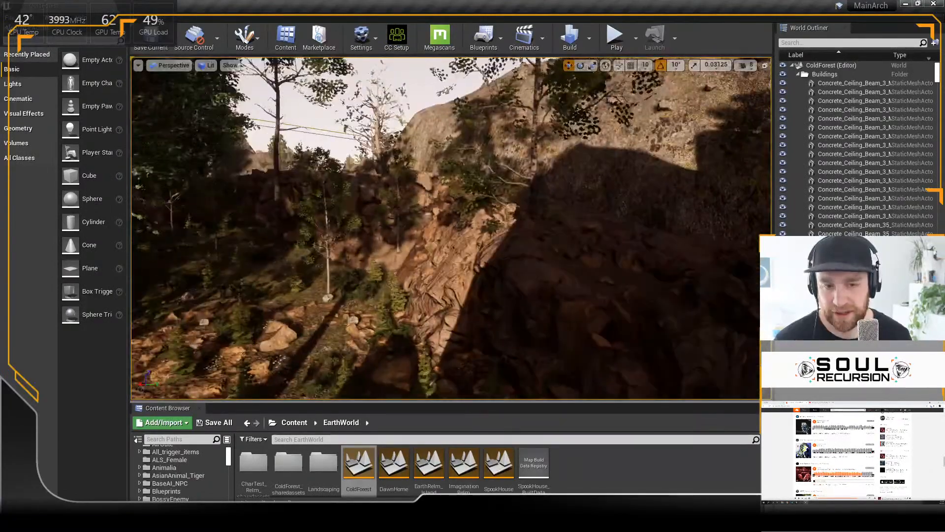
right_click_drag(435, 232, 434, 232)
left_click_drag(773, 316, 856, 315)
left_click_drag(661, 401, 662, 433)
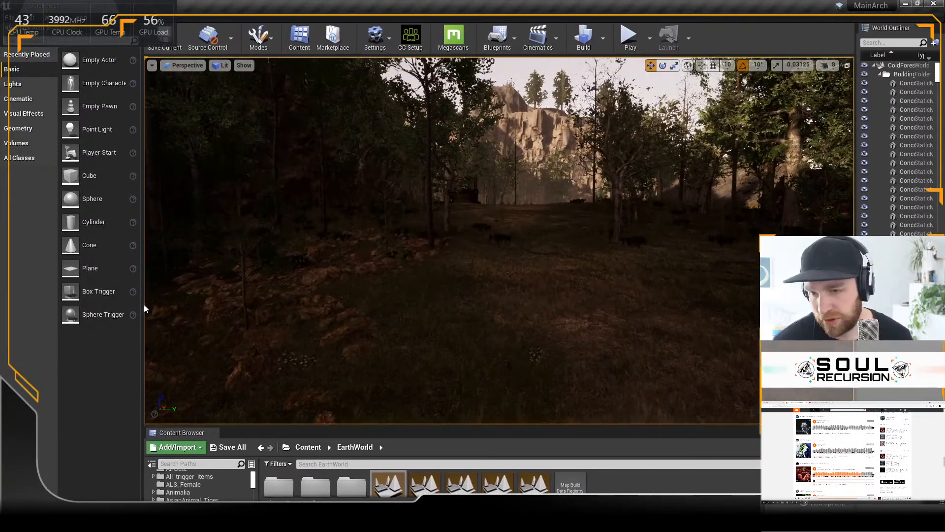
left_click_drag(144, 309, 126, 309)
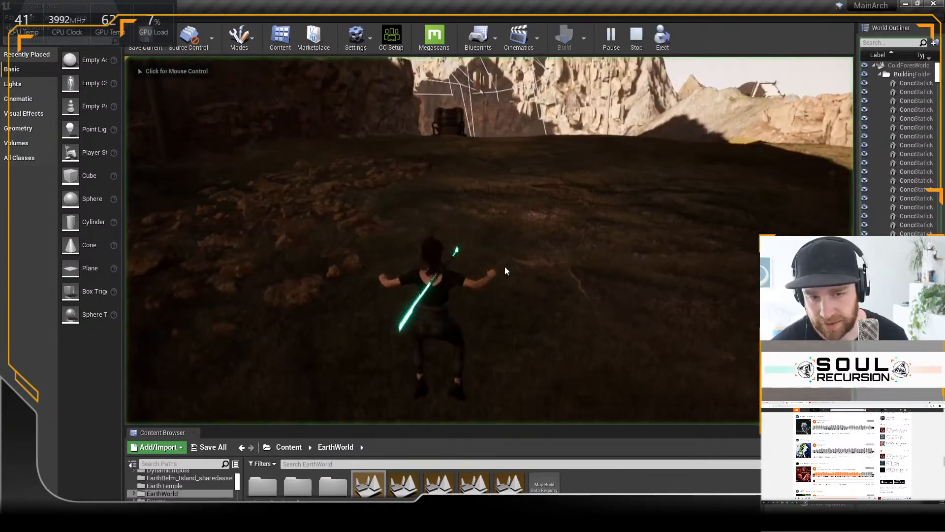
Step: Play-test the ColdForest level by running the character through the dark, tree-lined canyon
left_click(507, 291)
key("w")
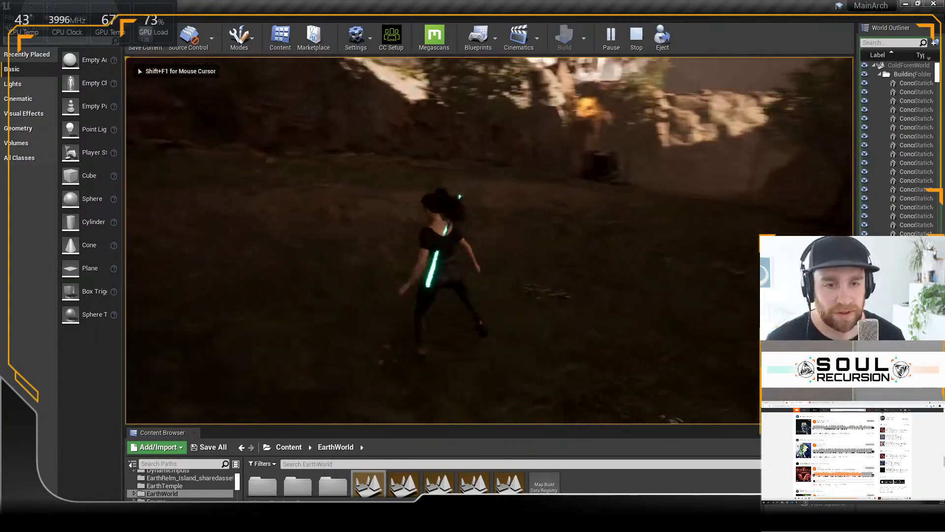
key("w")
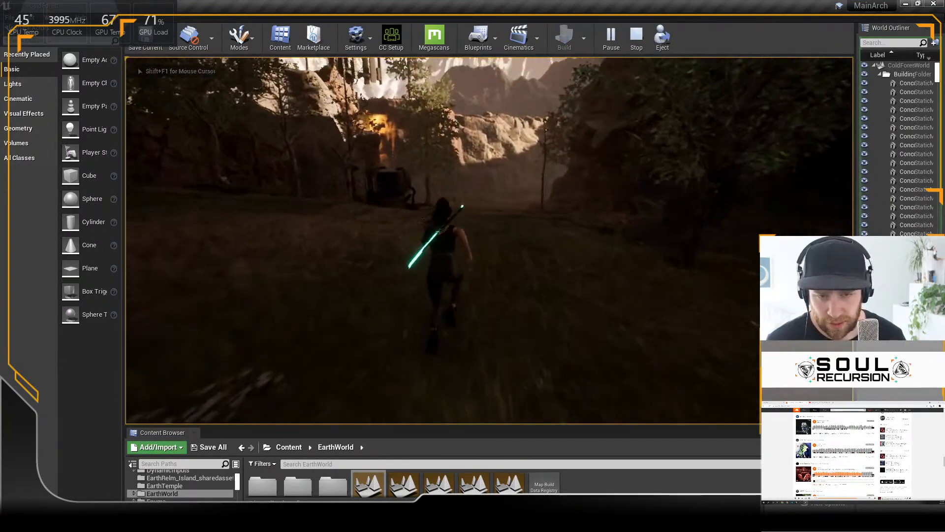
key("w")
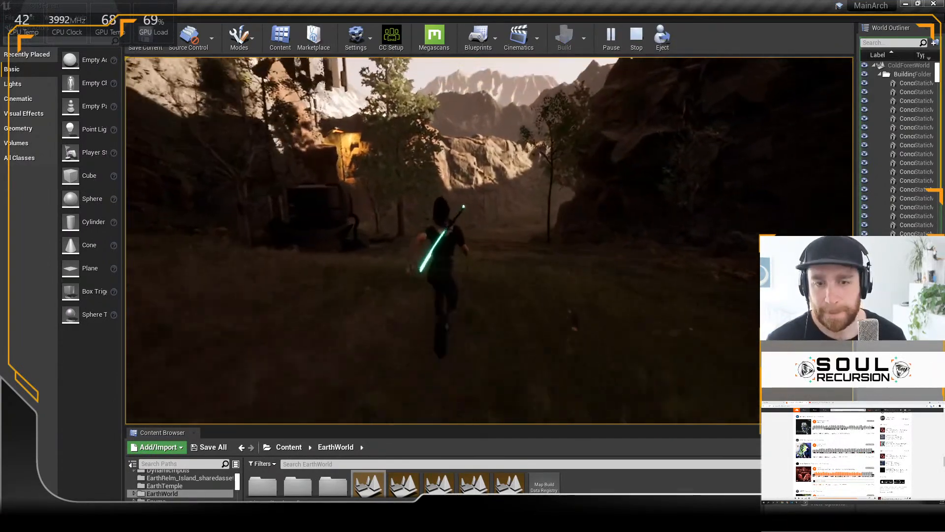
key("w")
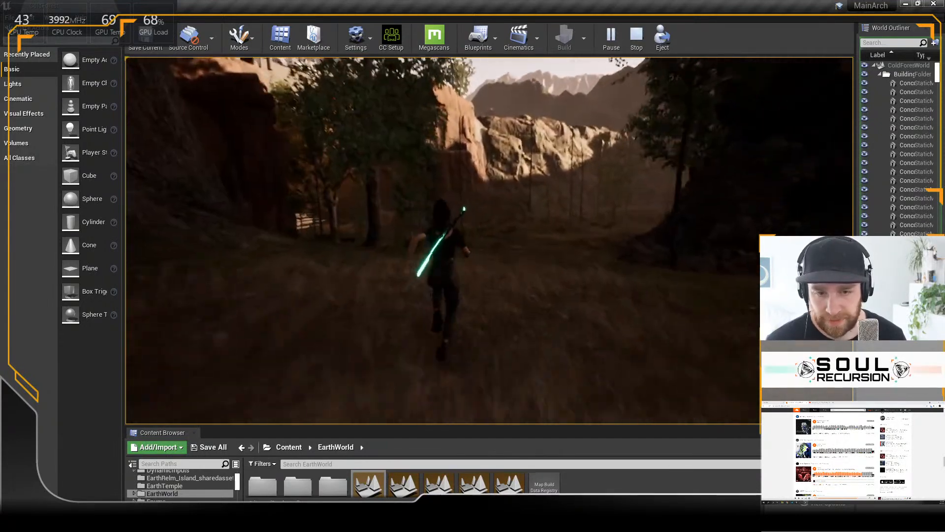
key("w")
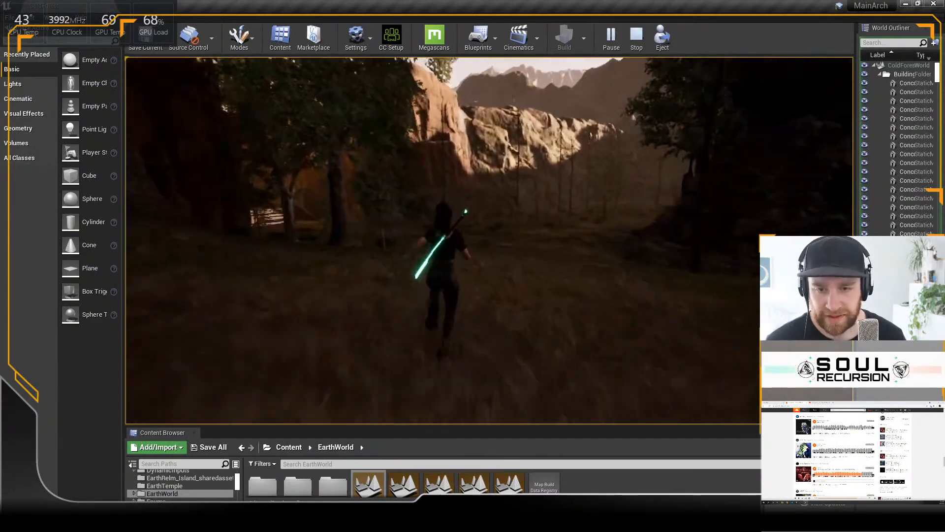
key("w")
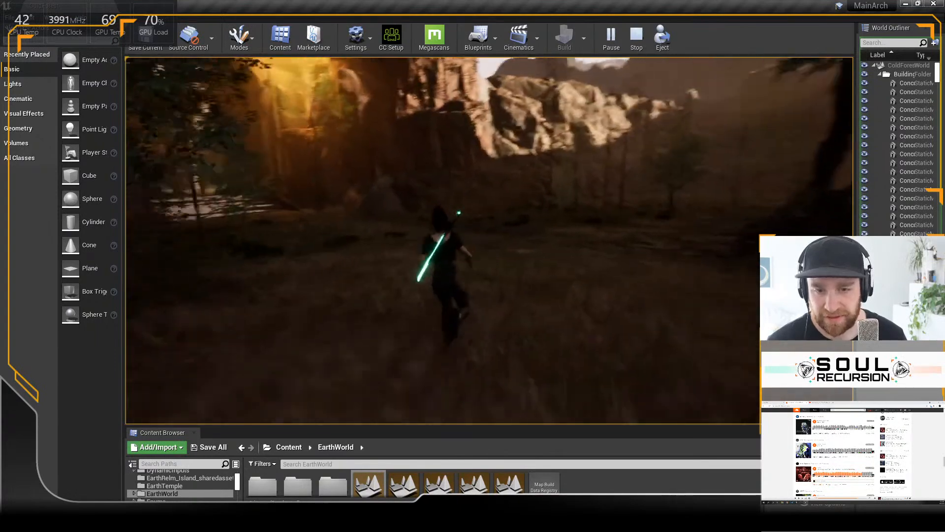
key("w")
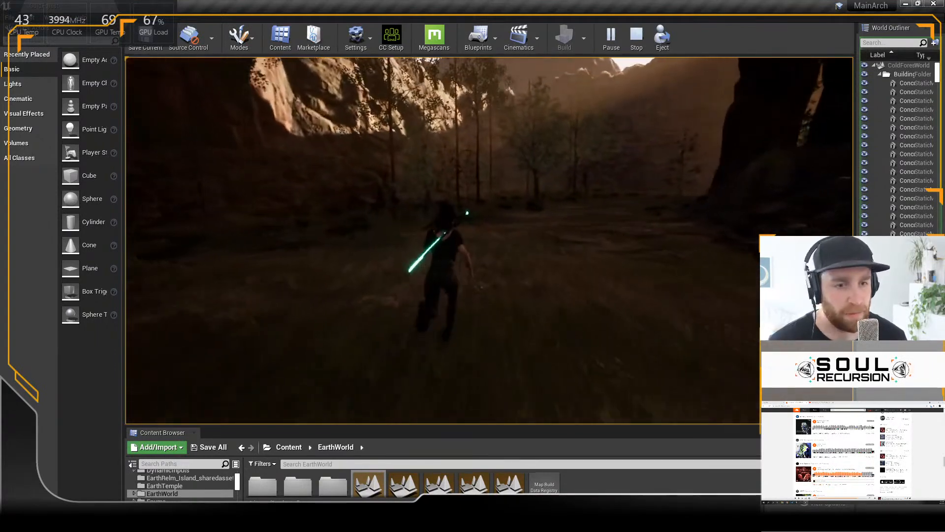
key("w")
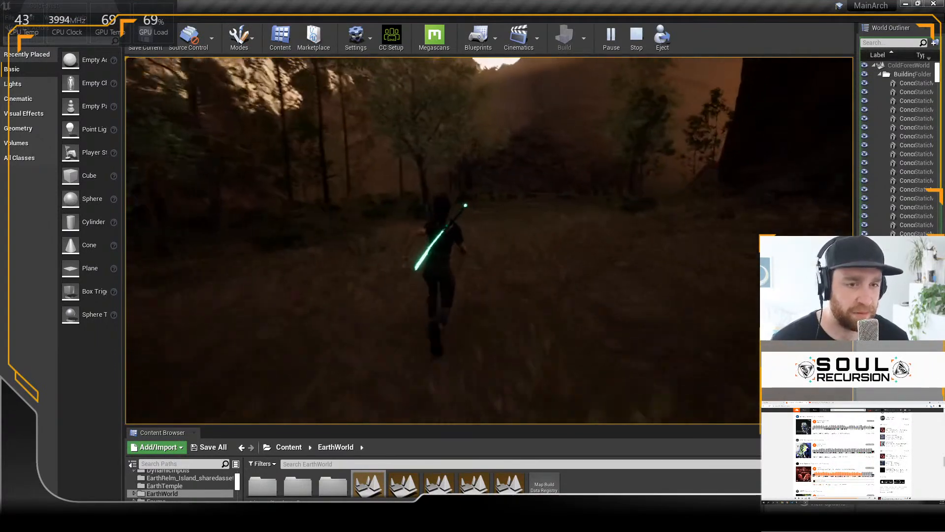
Step: Run the character over the white bridge to the glowing green doorway, and end the play session
key("w")
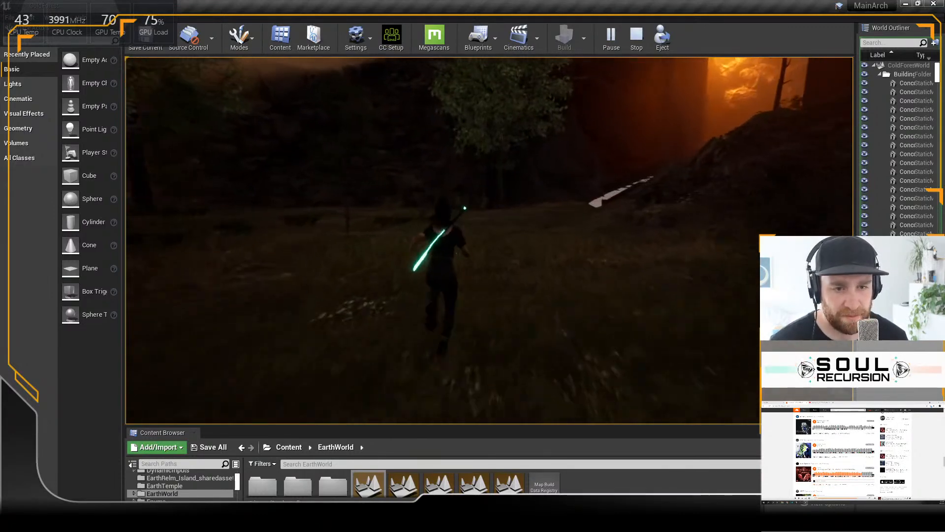
key("w")
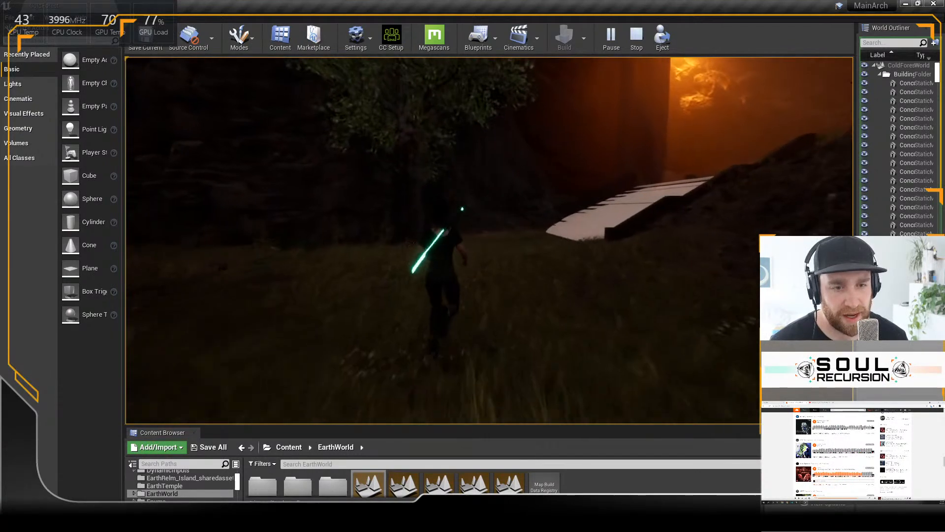
key("w")
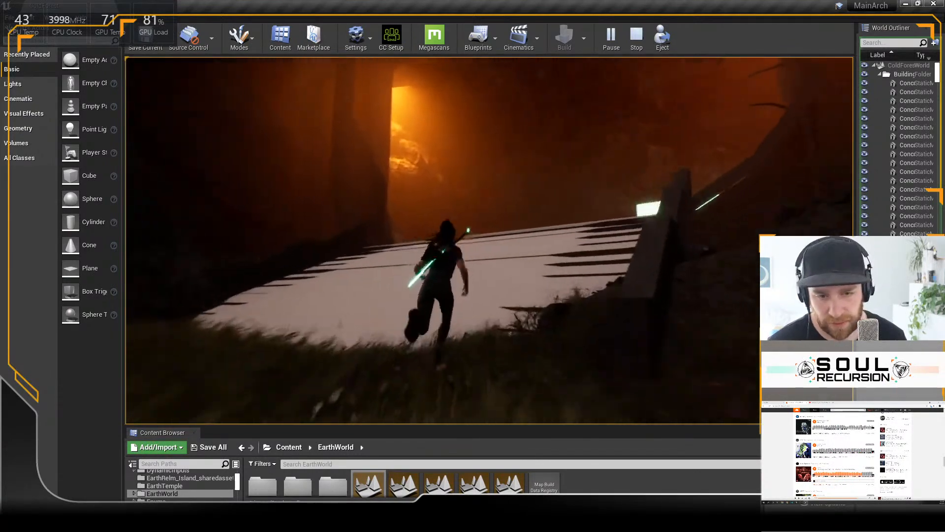
key("w")
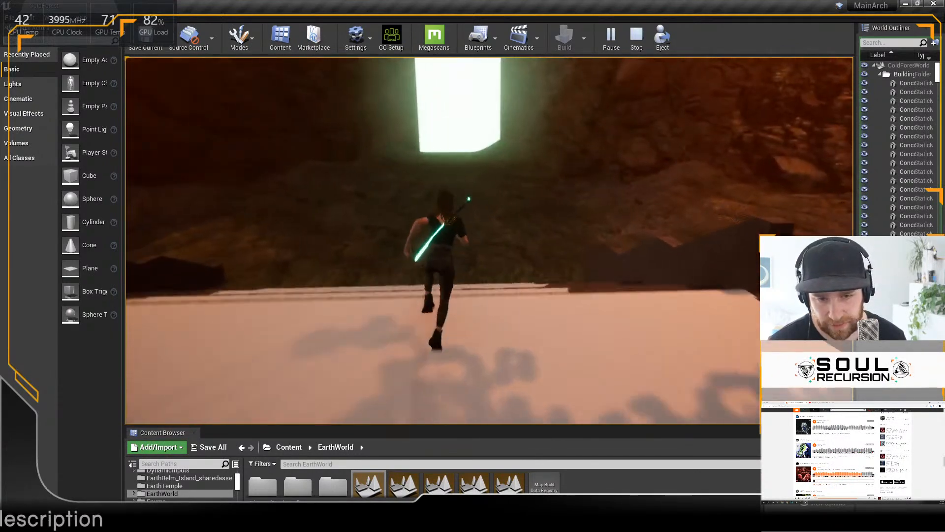
key("w")
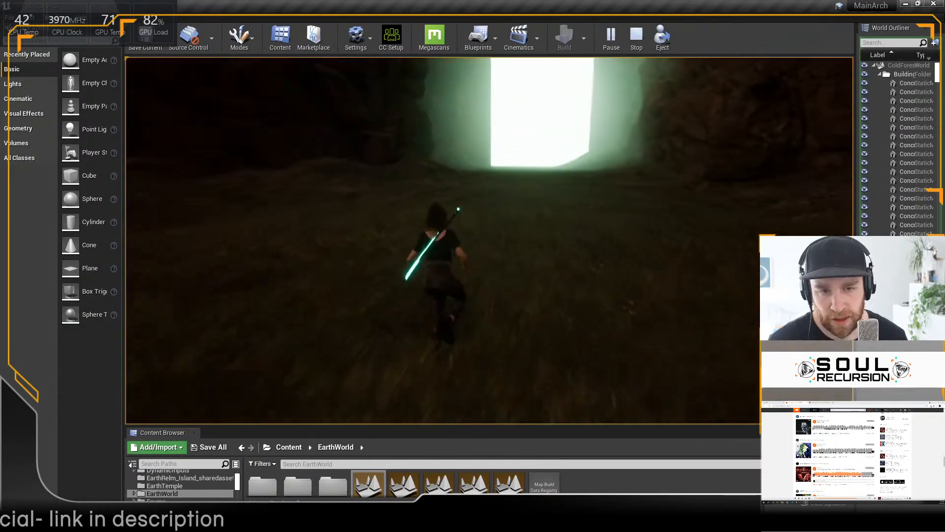
key("w")
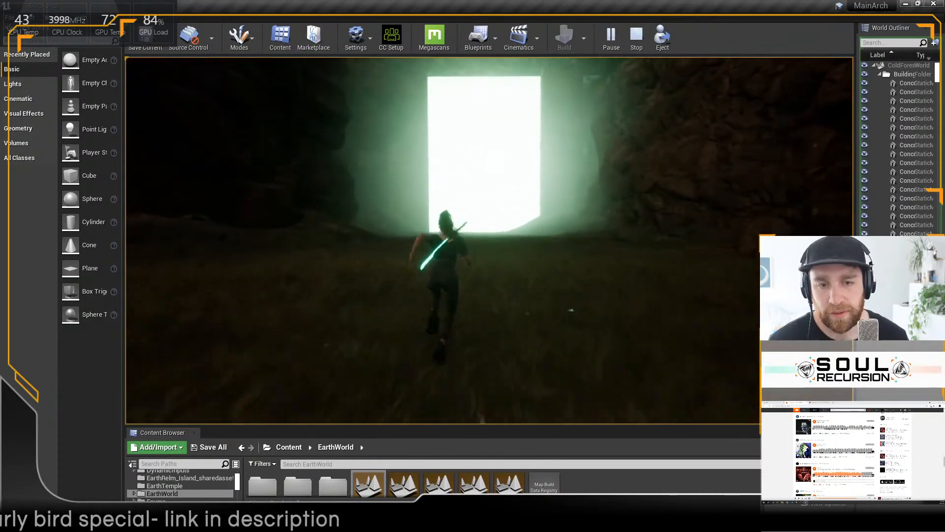
key("w")
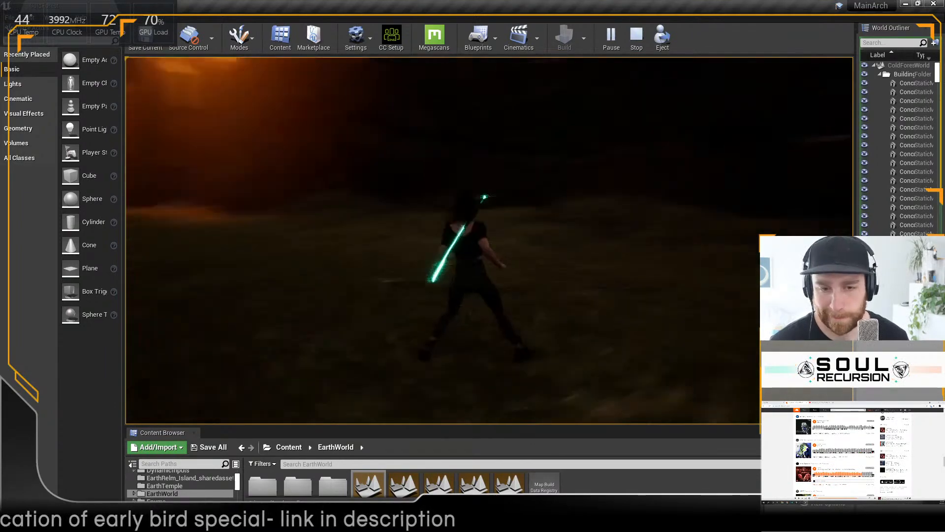
key("Escape")
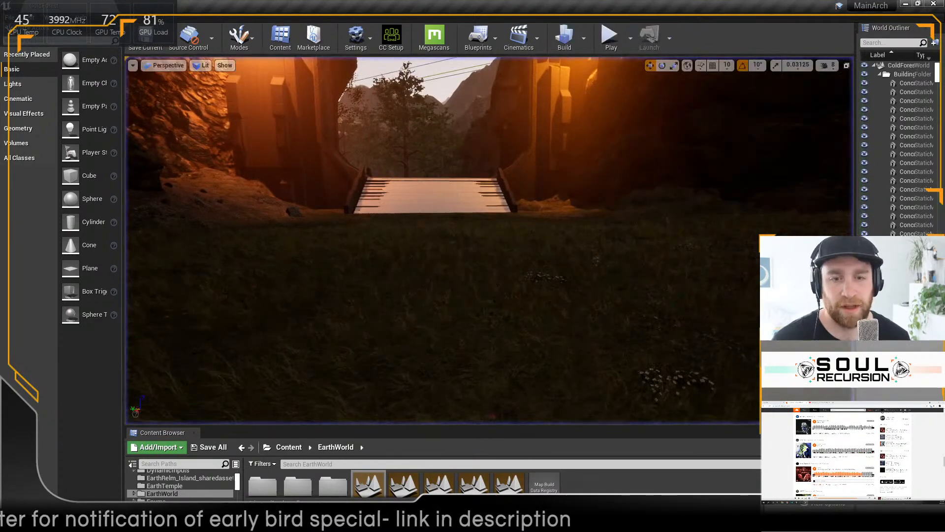
Step: Restart the play-test facing the white bridge and run the character back across it into the forest clearing
left_click(611, 38)
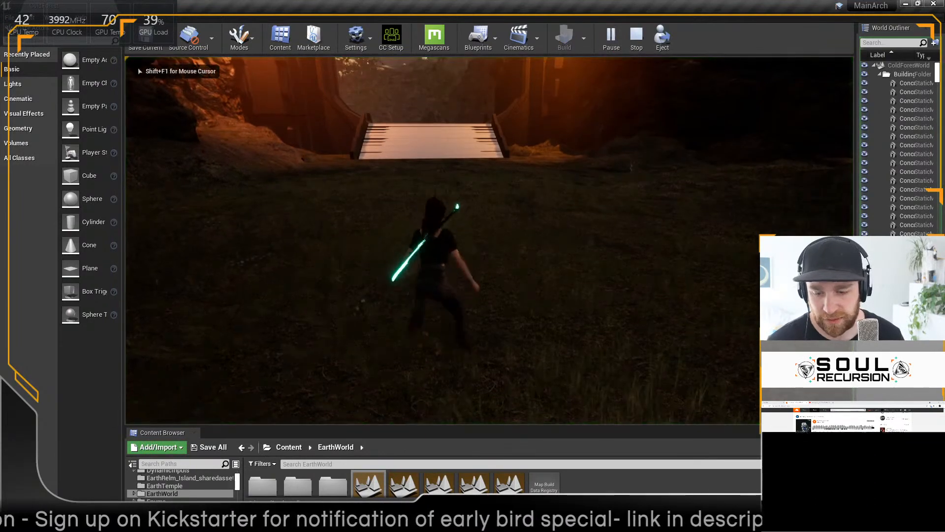
key("w")
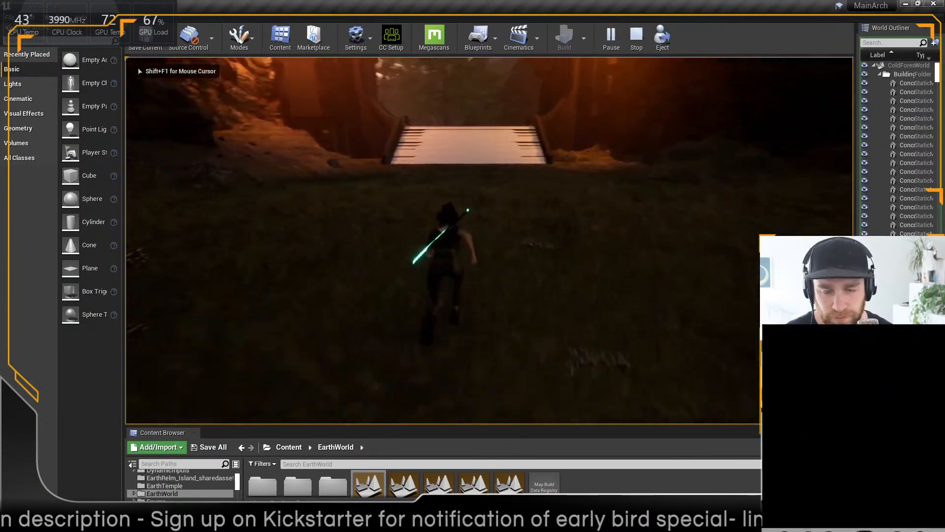
key("w")
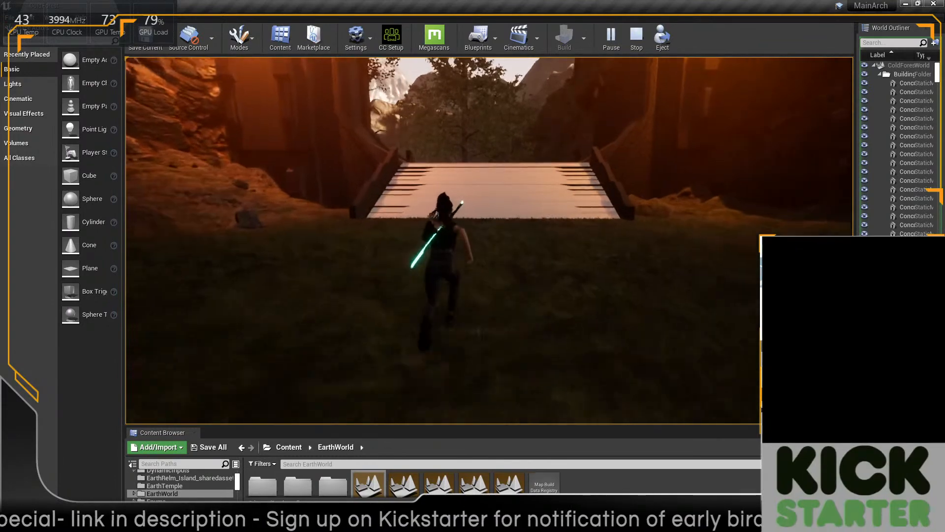
key("w")
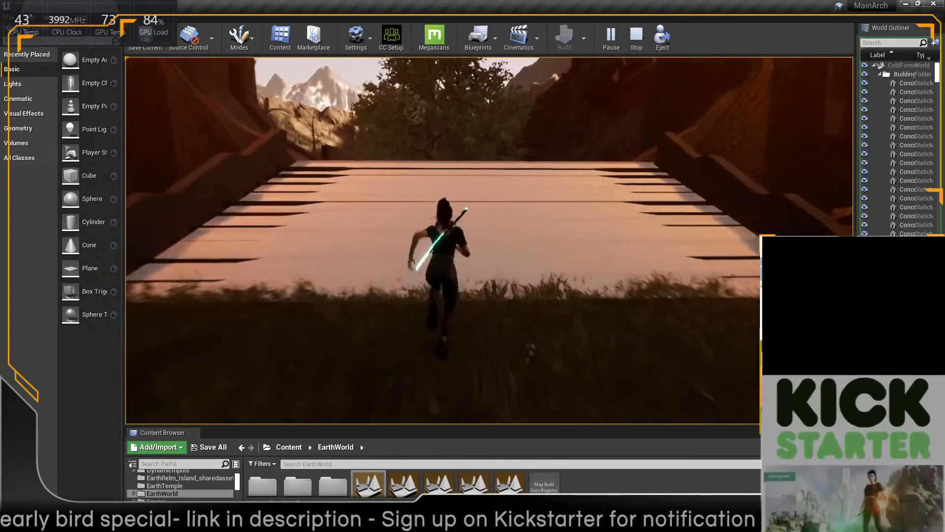
key("w")
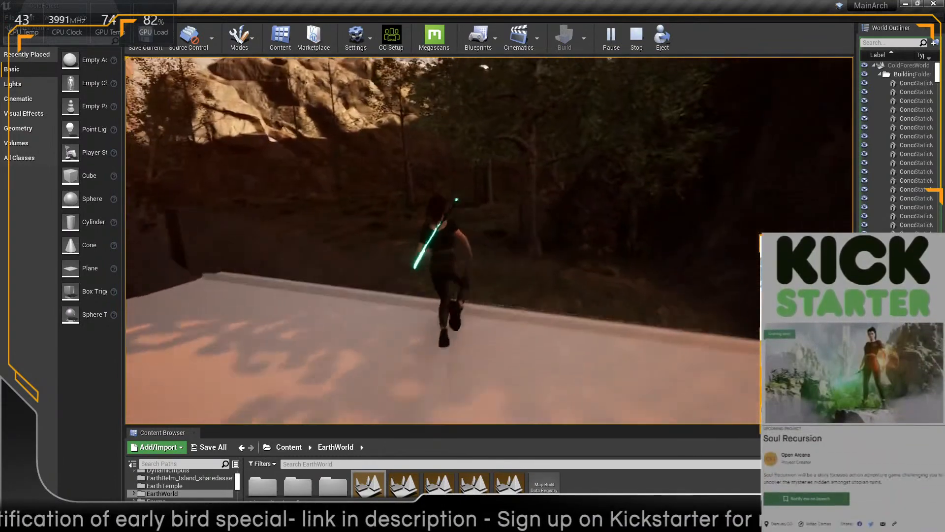
key("w")
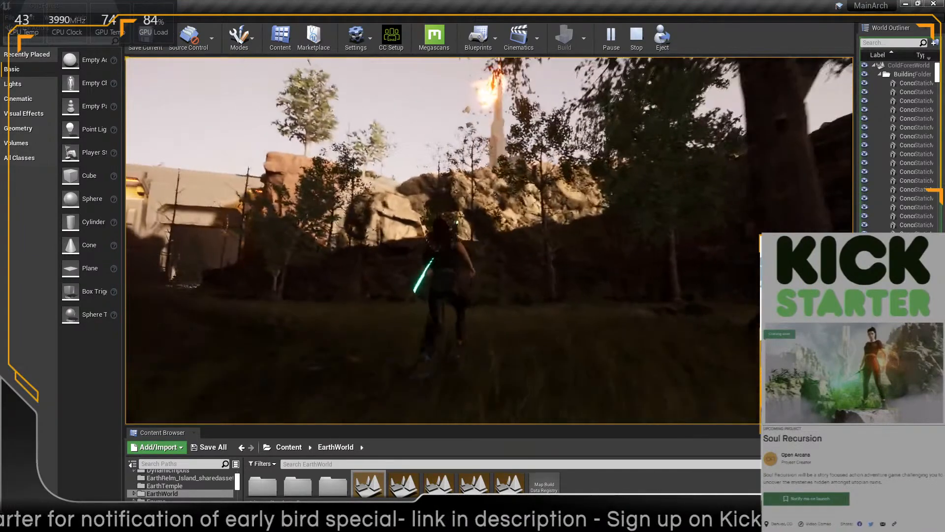
key("w")
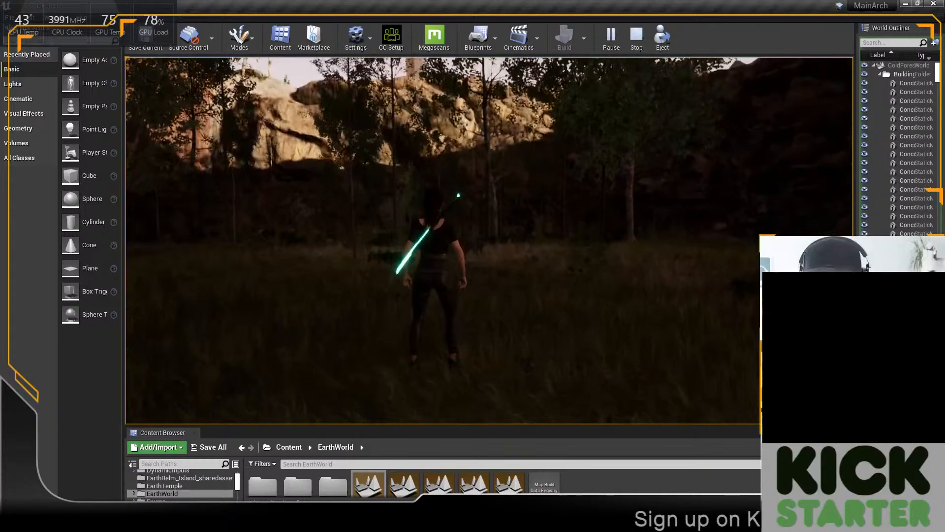
key("w")
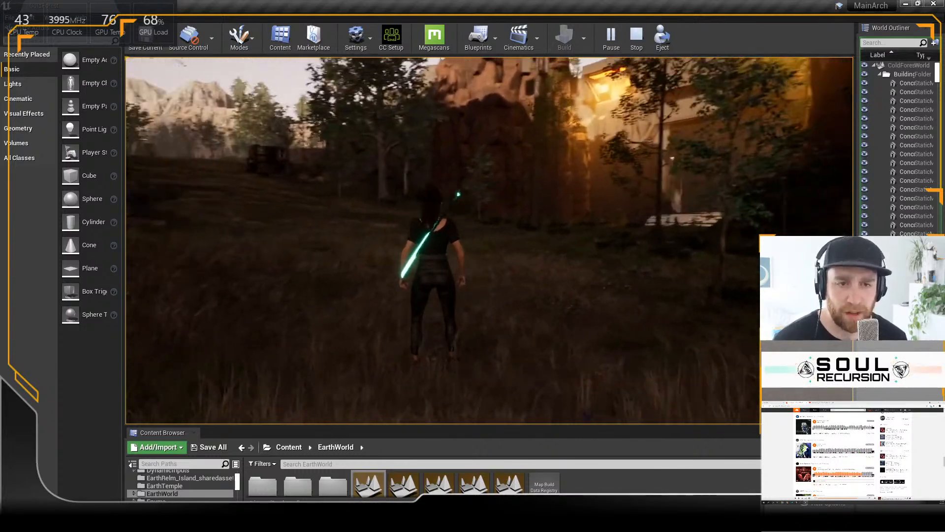
Step: Run the character through the woods to the circular platform with the hanging screens and orange glow
key("w")
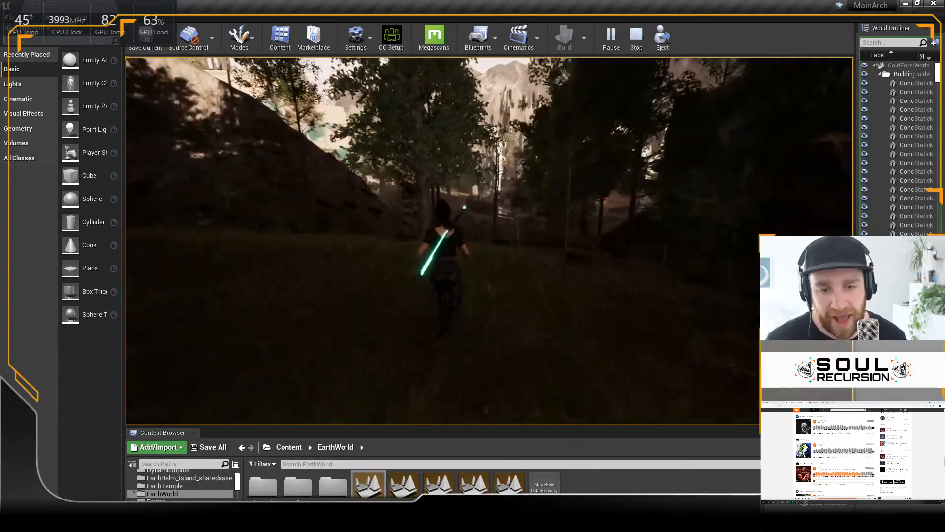
key("w")
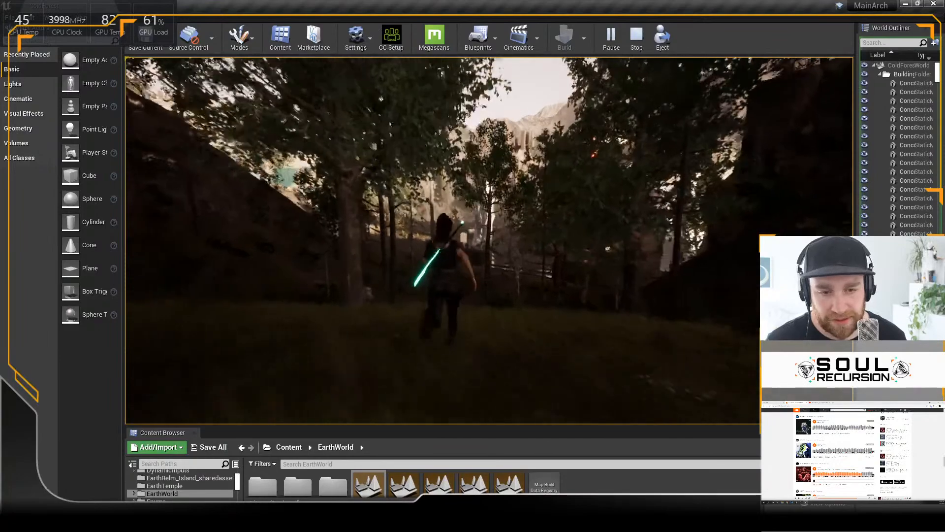
key("w")
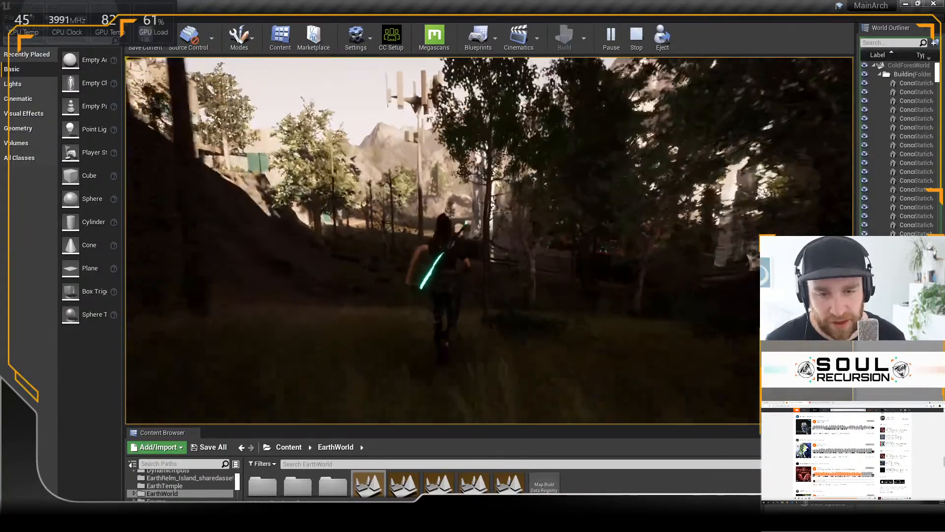
key("w")
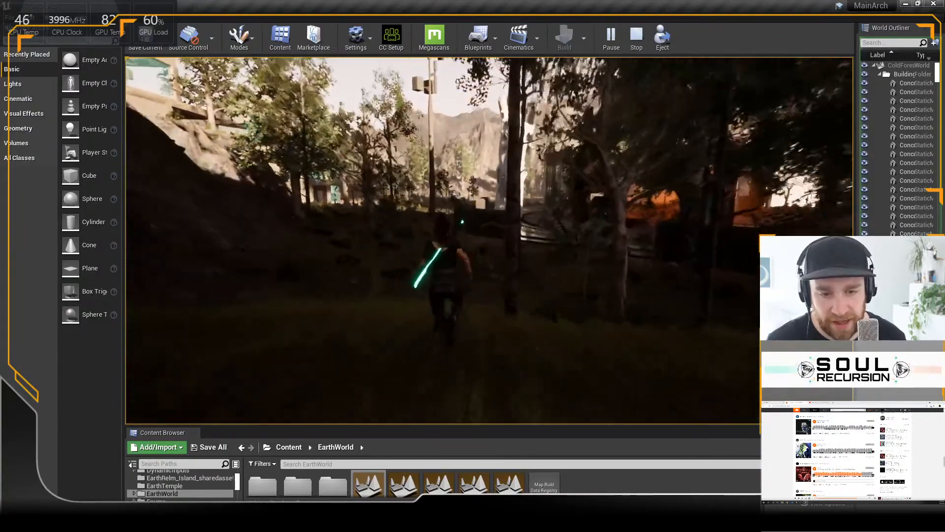
key("w")
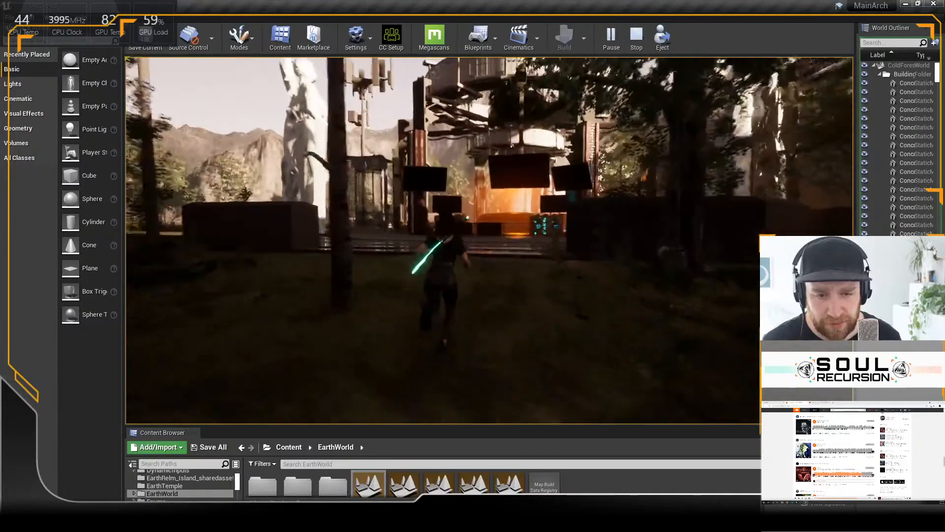
key("w")
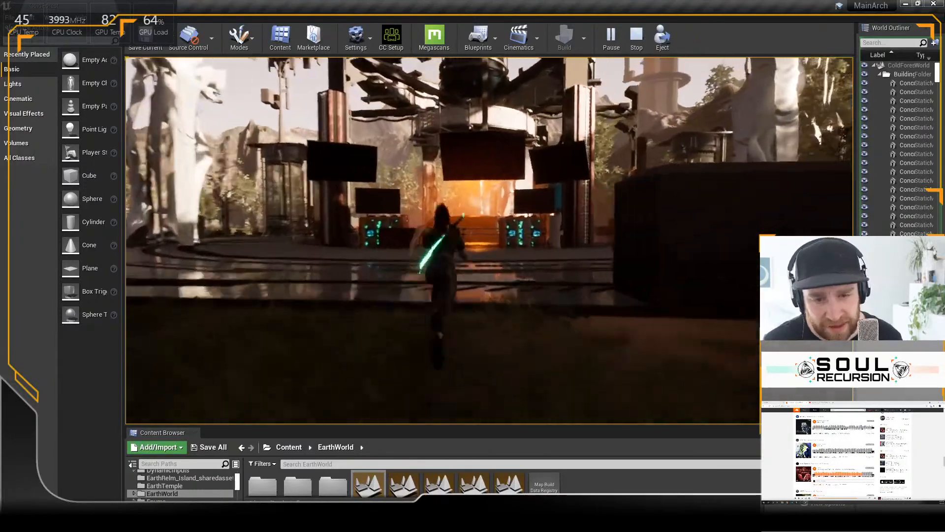
key("w")
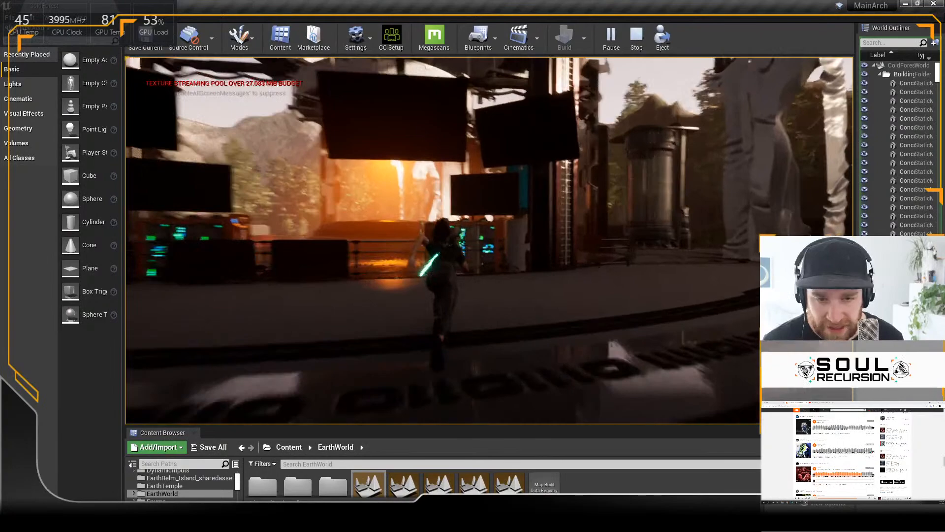
Step: Run the character around the circular platform past the hanging screens and equipment racks, and end the play session
key("w")
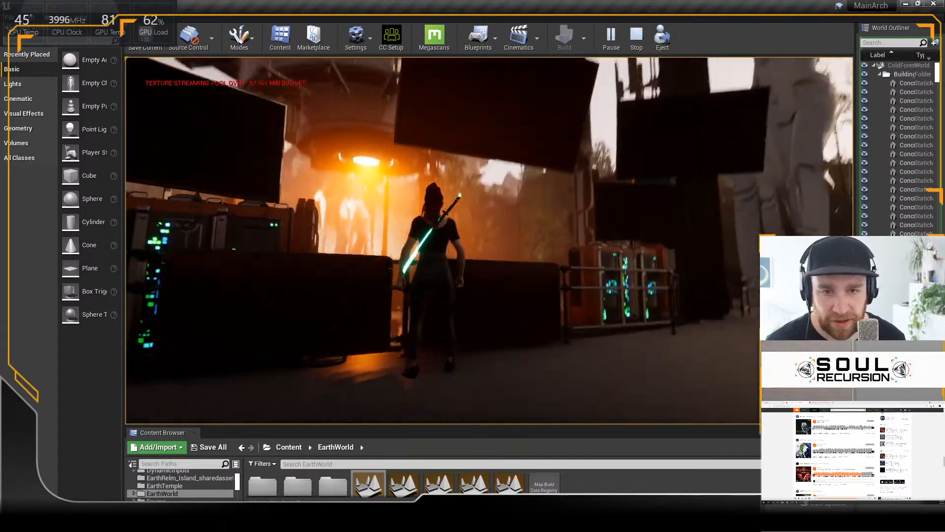
key("w")
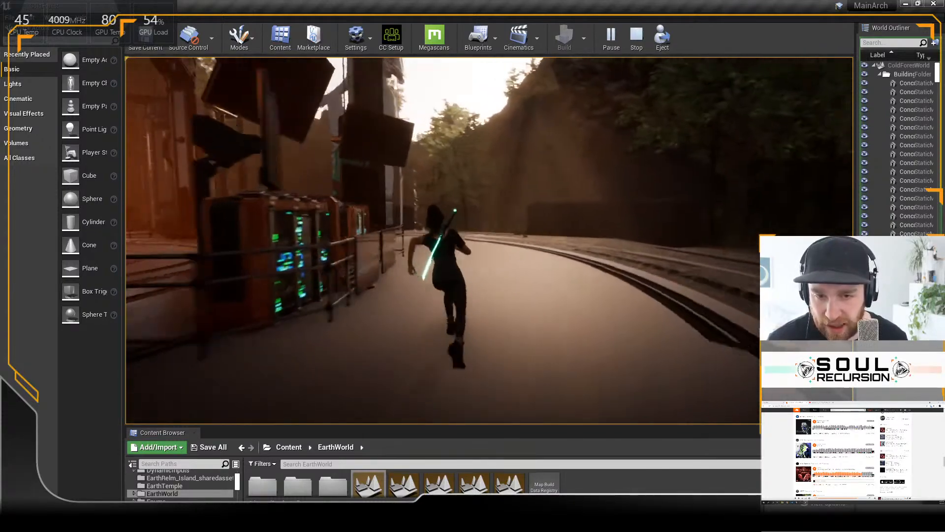
key("Escape")
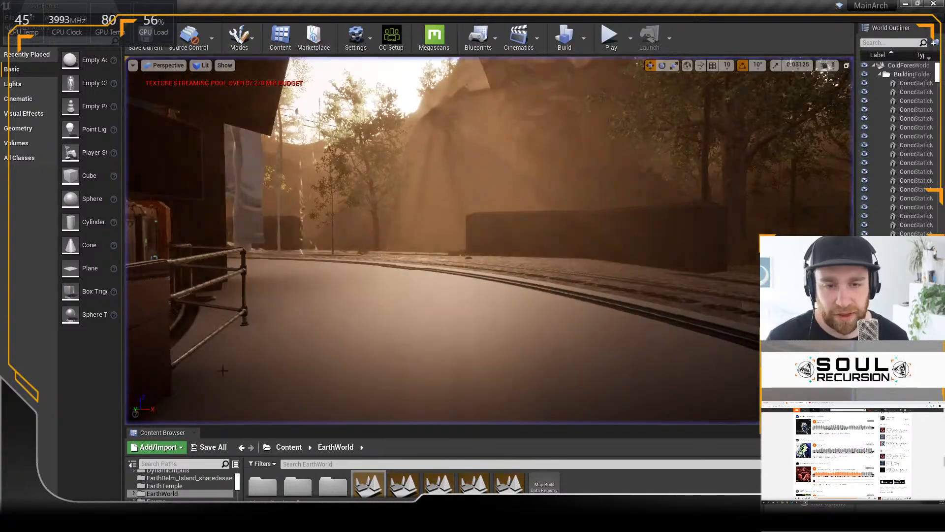
Step: Slide the first door panel of the amber-lit concrete gateway across so it covers half of the opening
key("w")
right_click_drag(374, 290, 406, 288)
key("w")
key("w")
key("w")
key("w")
key("w")
left_click(639, 333)
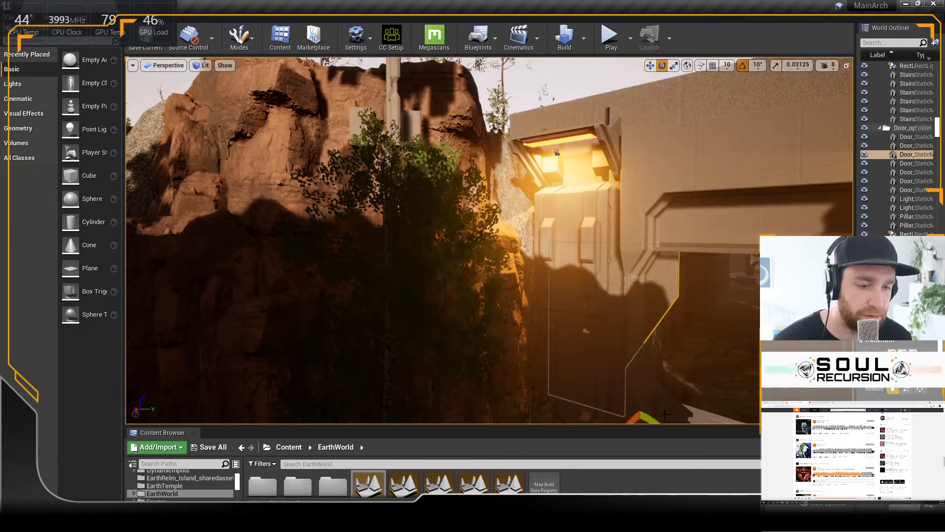
scroll(665, 415, "down", 5)
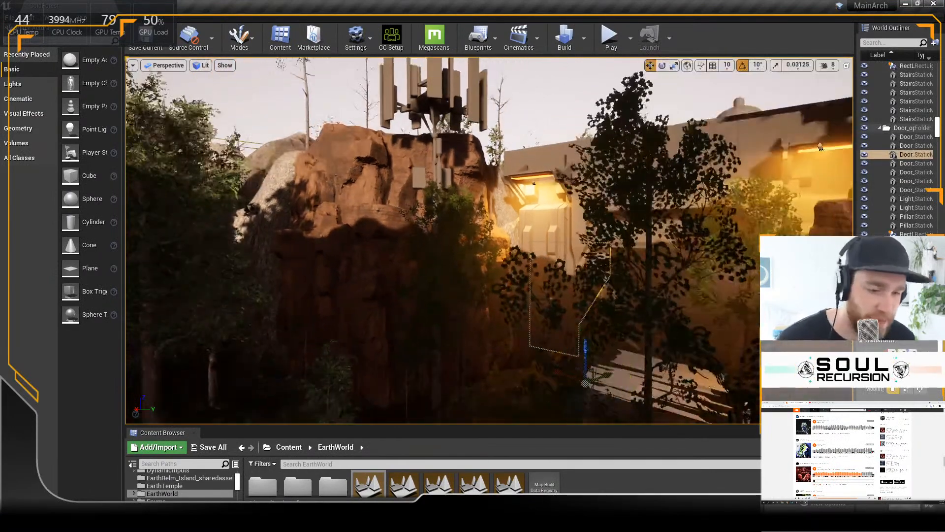
mouse_move(594, 385)
middle_mouse_down()
mouse_move(557, 365)
mouse_move(594, 386)
middle_mouse_up()
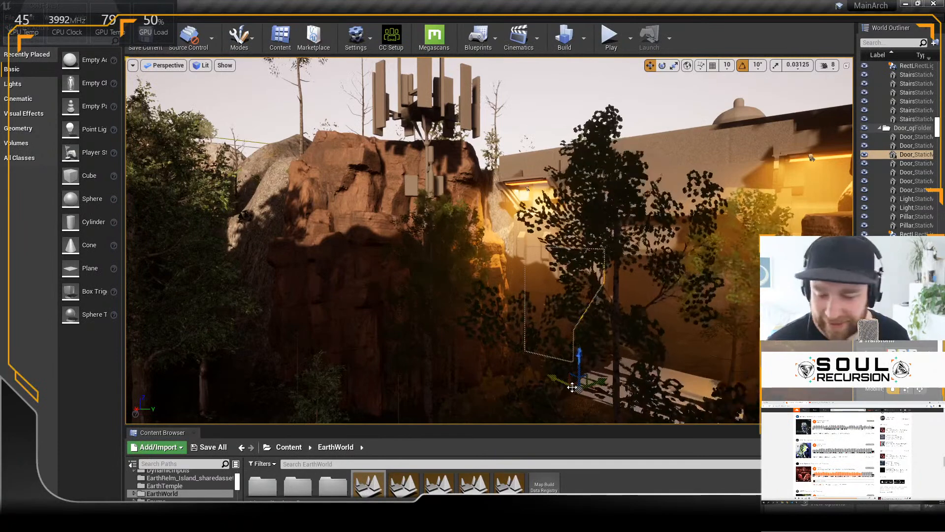
key("f")
left_click_drag(660, 341, 513, 369, "alt")
left_click_drag(433, 405, 281, 413)
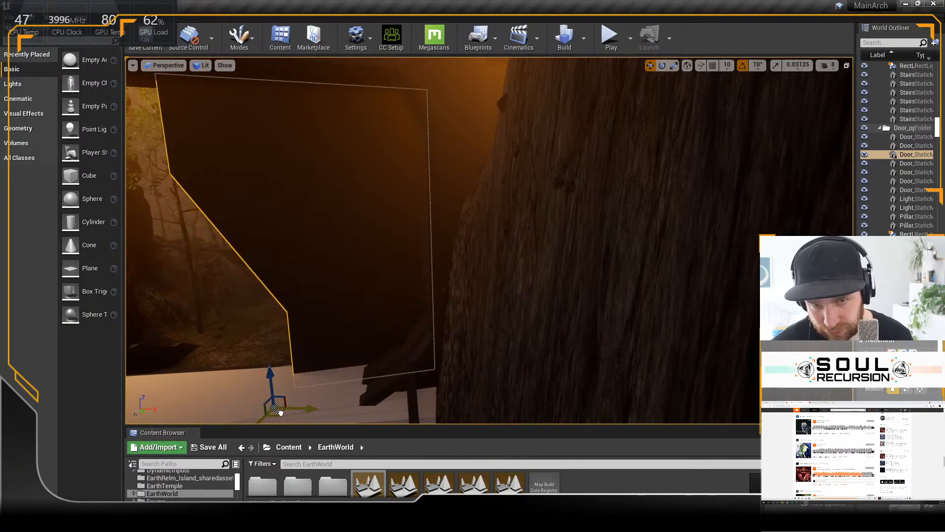
middle_click_drag(444, 290, 591, 301, "alt")
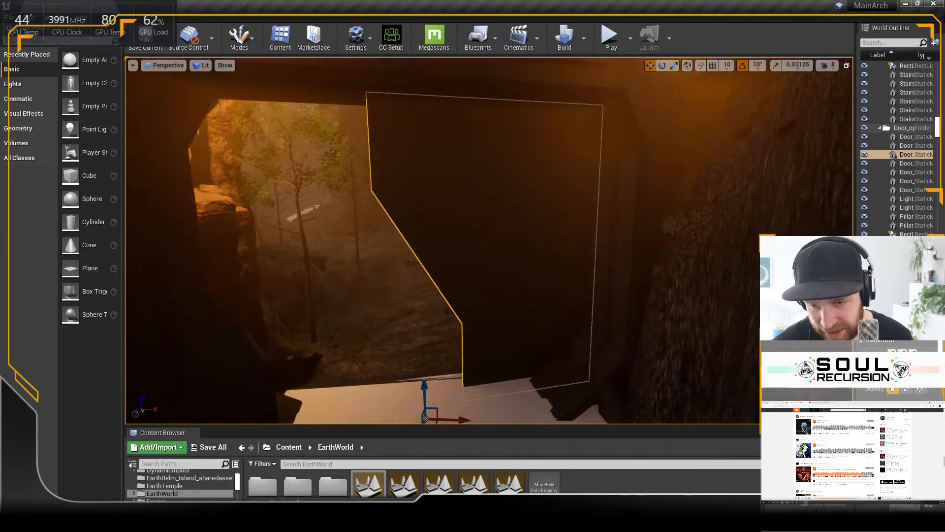
Step: Slide the second door panel of the gateway across to meet the first panel and close the opening
left_click(339, 306)
right_click_drag(380, 316, 368, 330)
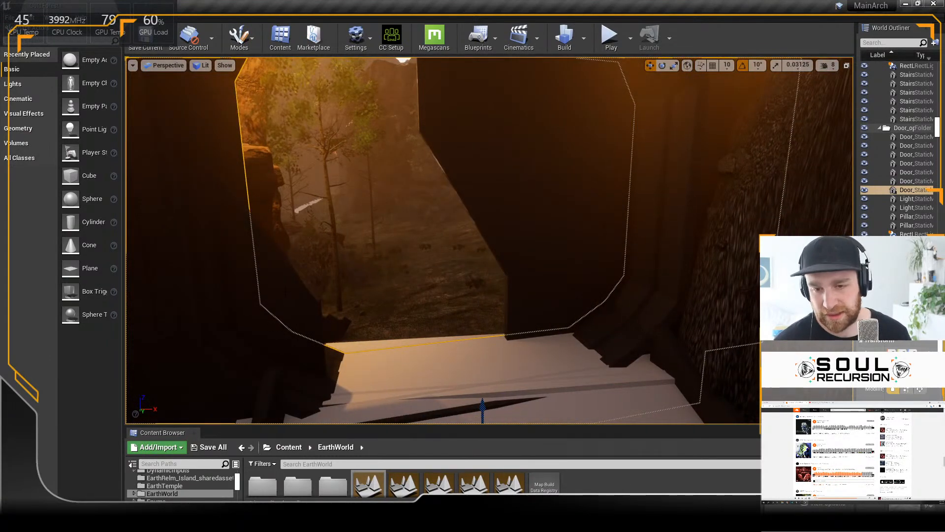
left_click(297, 323)
right_click_drag(308, 420, 308, 420)
key("s")
left_click_drag(313, 416, 472, 373)
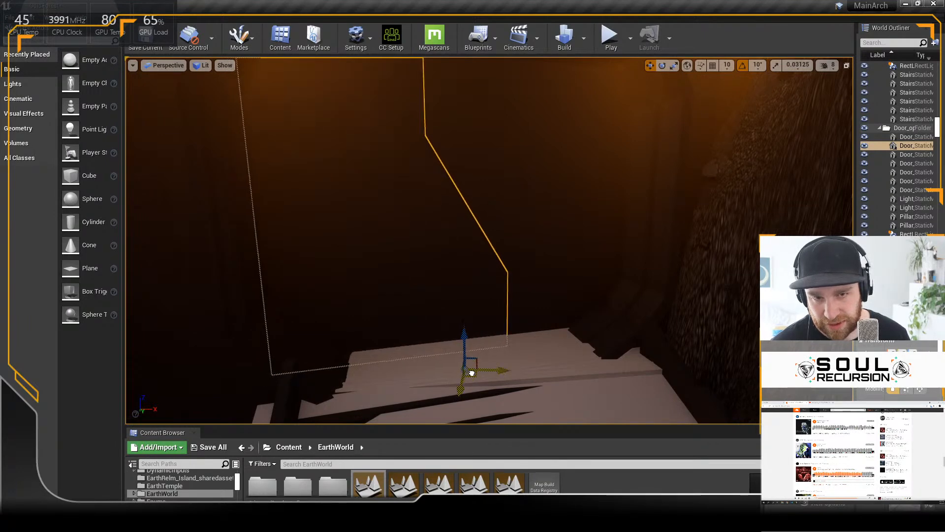
Step: Examine the shaded forest canyon between the cliffs, from the closed gateway to the path with the burning fires
scroll(481, 226, "down", 2)
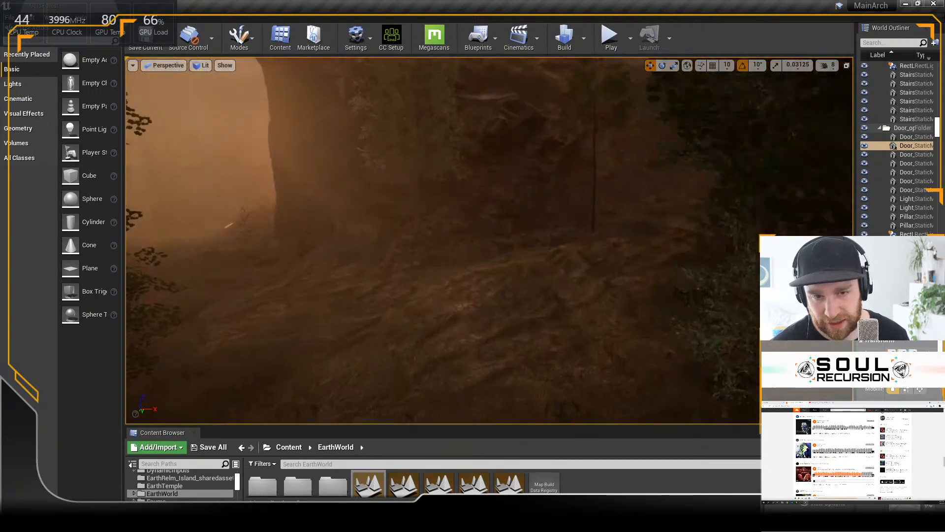
scroll(413, 250, "down", 2)
right_click_drag(414, 250, 596, 249)
key("w")
key("w")
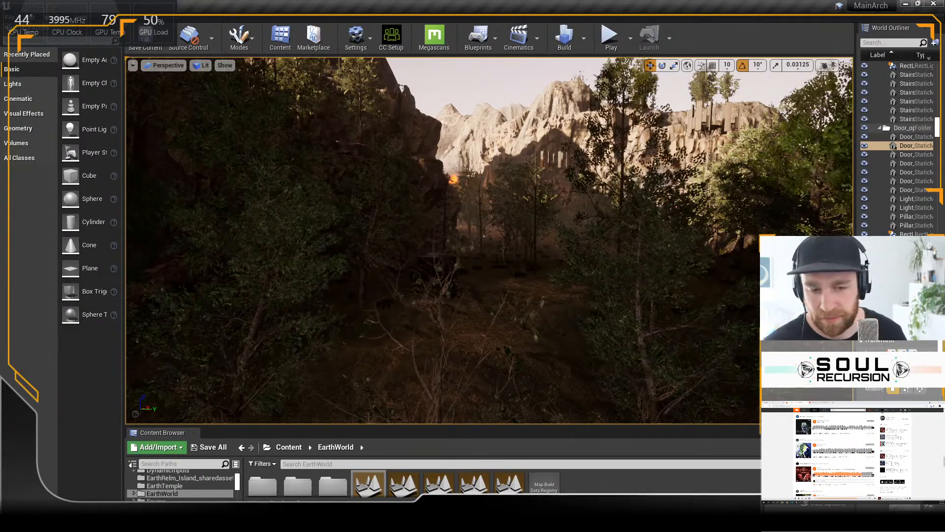
key("w")
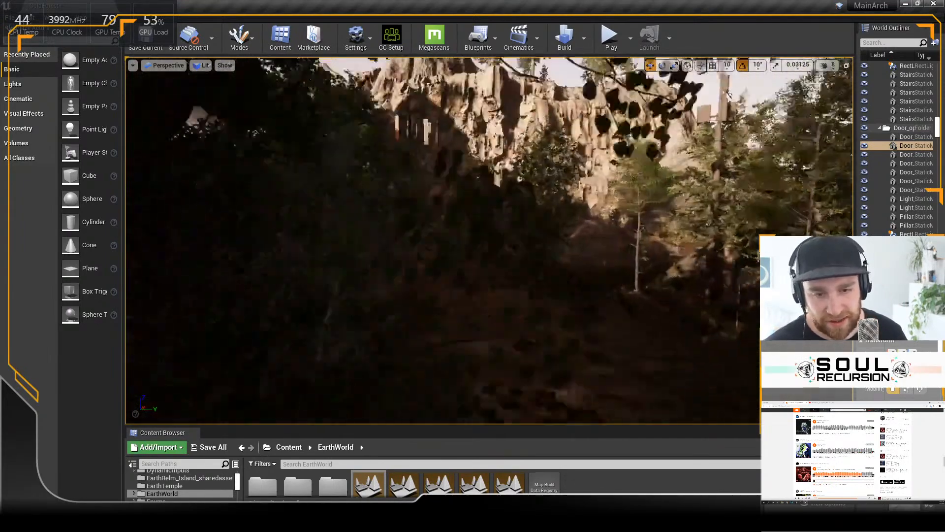
right_click_drag(489, 240, 395, 243)
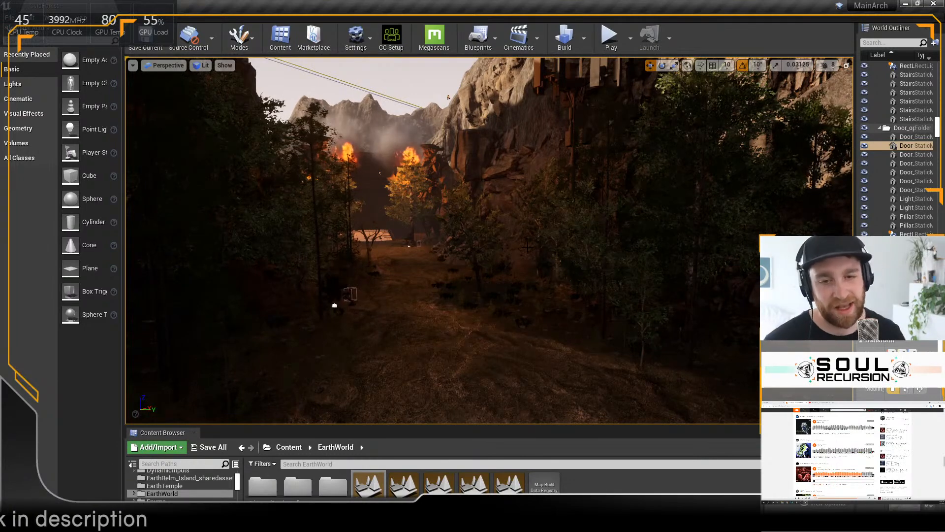
Step: Approach the fire-lit gateway at the end of the forest path and select one of its door panels
key("q")
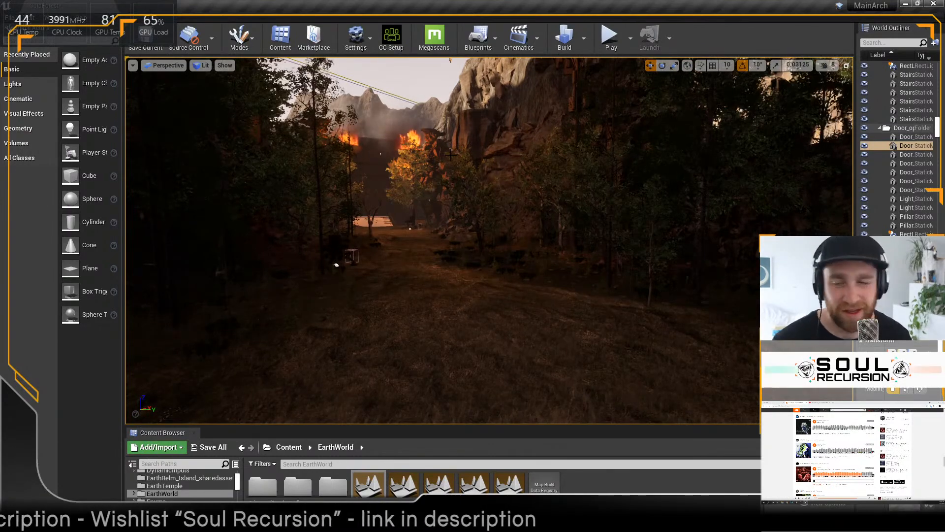
key("w")
right_click_drag(451, 155, 429, 152)
key("w")
key("w")
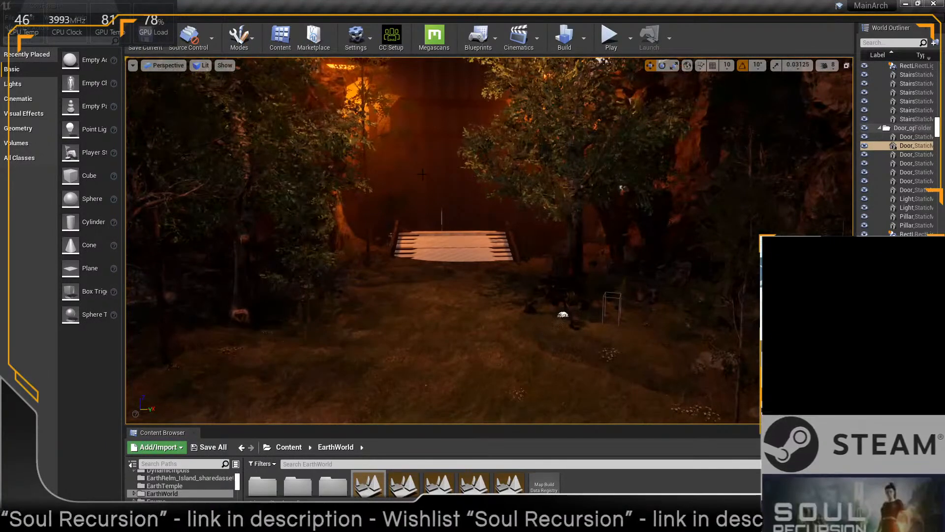
left_click(450, 185)
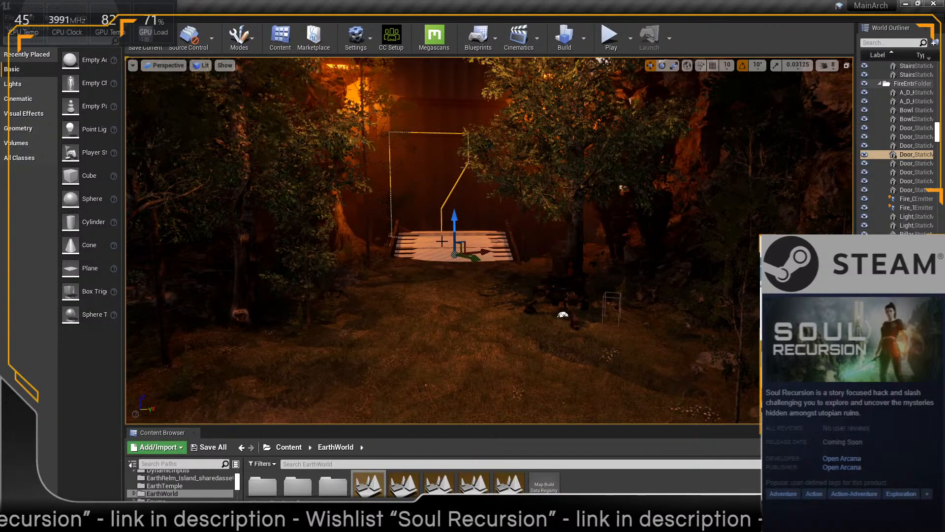
Step: Examine the forest floor and the sunlit rocky slope at a distance from the fire-lit gateway
scroll(442, 241, "down", 2)
right_click_drag(532, 225, 662, 232)
key("s")
key("s")
key("s")
key("s")
right_click_drag(431, 256, 509, 302)
key("s")
key("s")
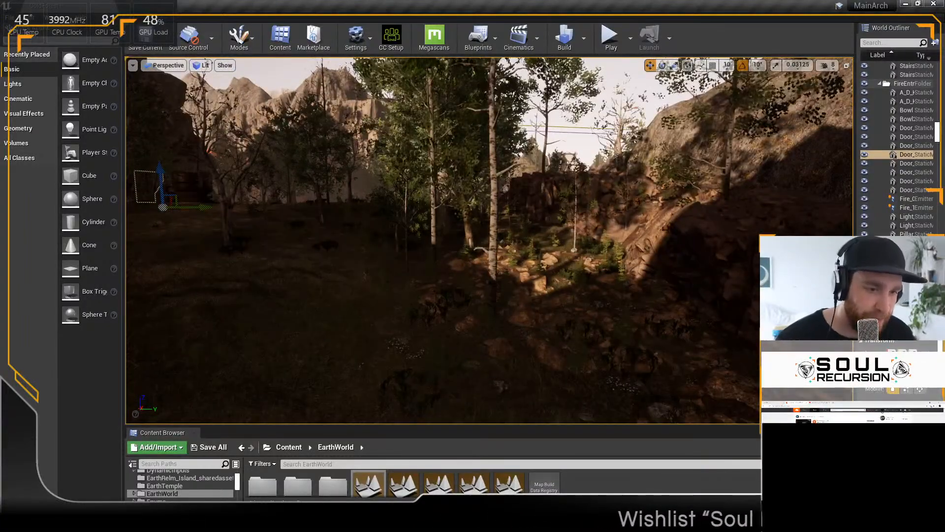
Step: Select the background cliff mesh, the rocky ground patch and the nearer cliff mesh in turn at the sunlit slope
left_click(665, 227)
left_click(611, 210)
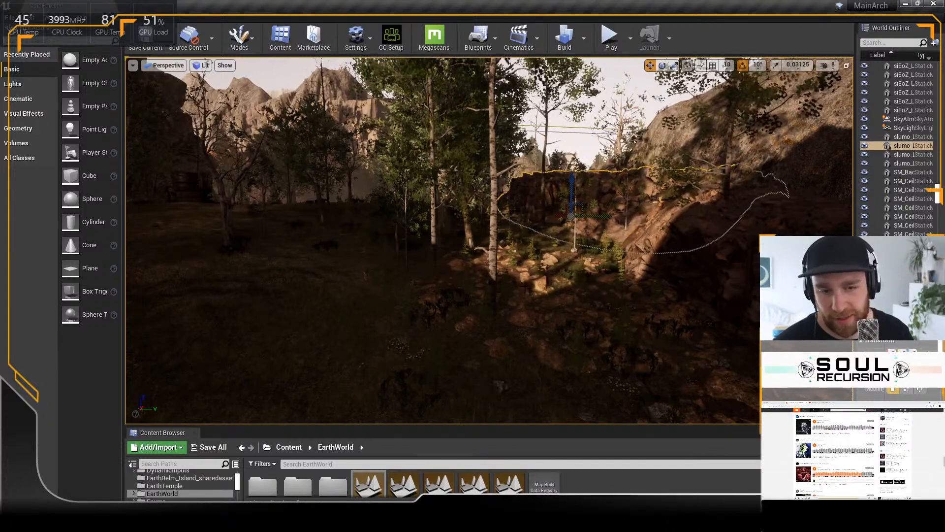
left_click(526, 287)
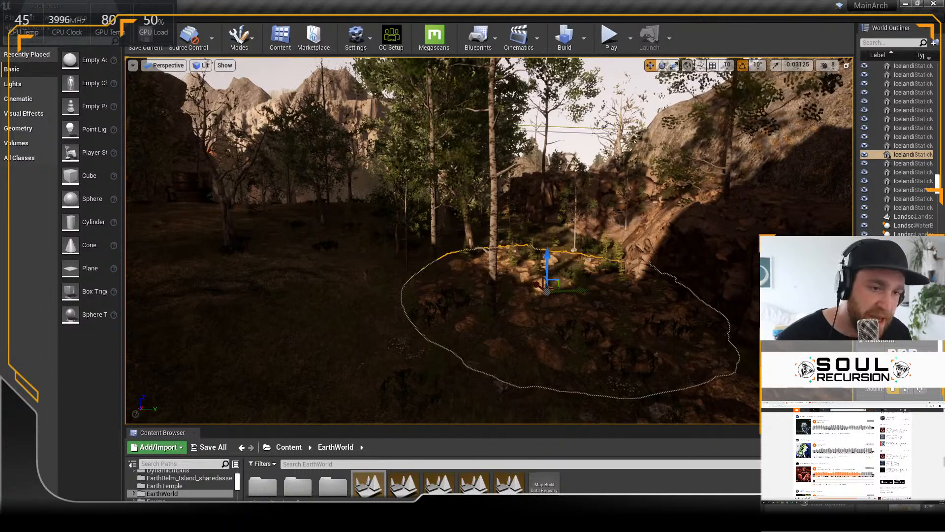
left_click(710, 218)
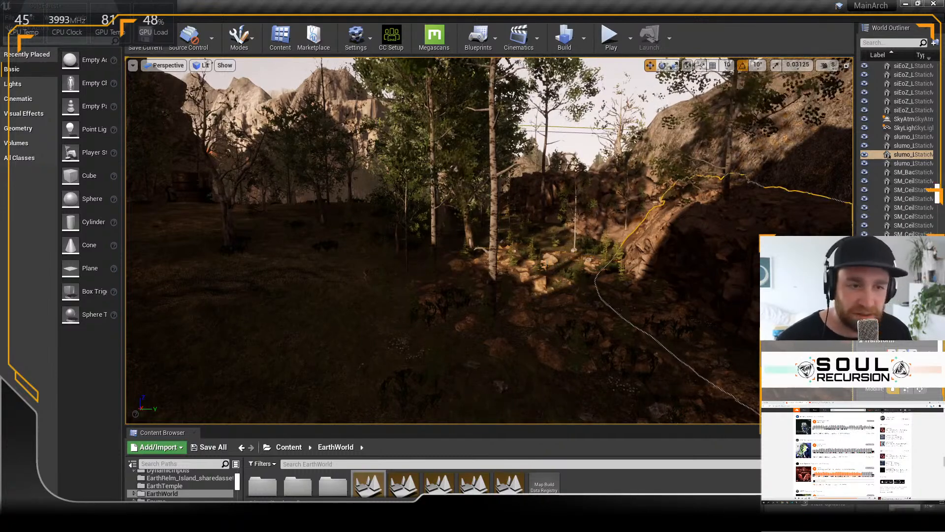
Step: Set the viewport to Unlit and inspect the grass, plants and cliff walls of the forest clearing
left_click(203, 65)
left_click(218, 105)
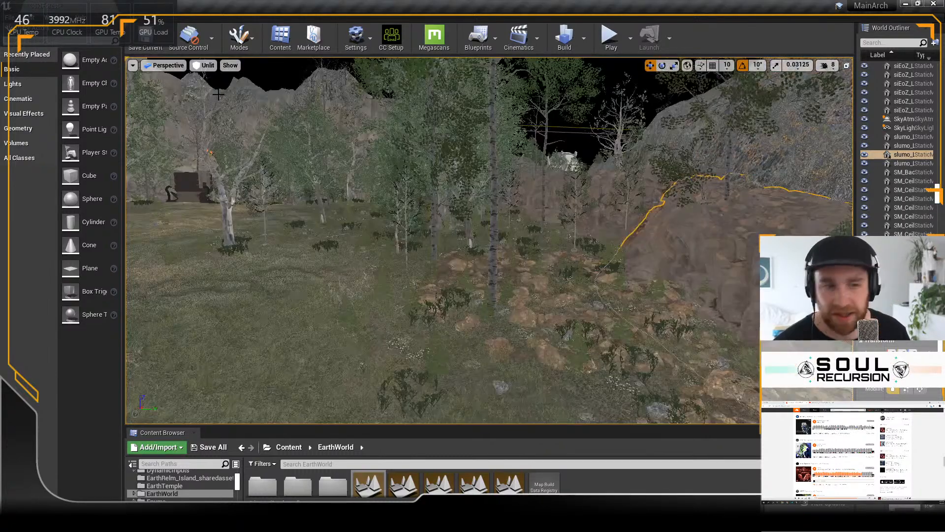
right_click_drag(659, 222, 666, 226)
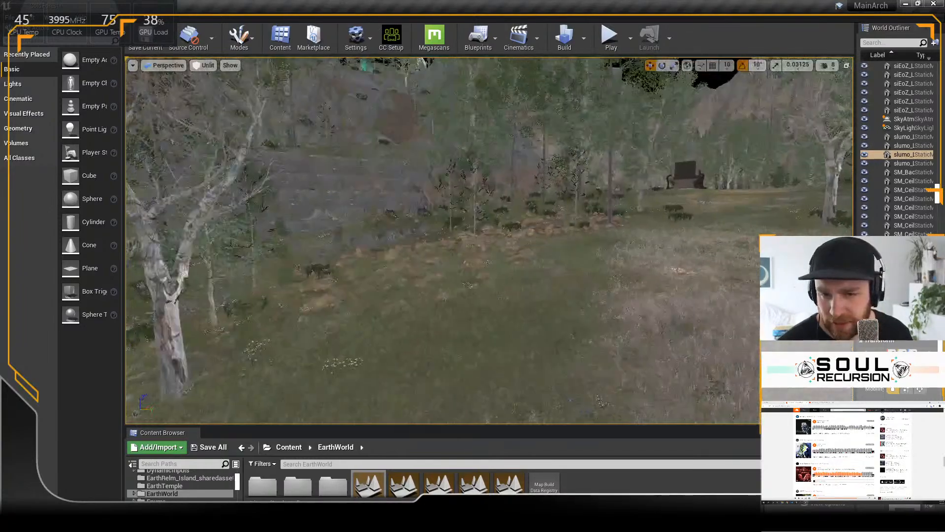
right_click_drag(493, 197, 542, 197)
right_click_drag(428, 230, 508, 279)
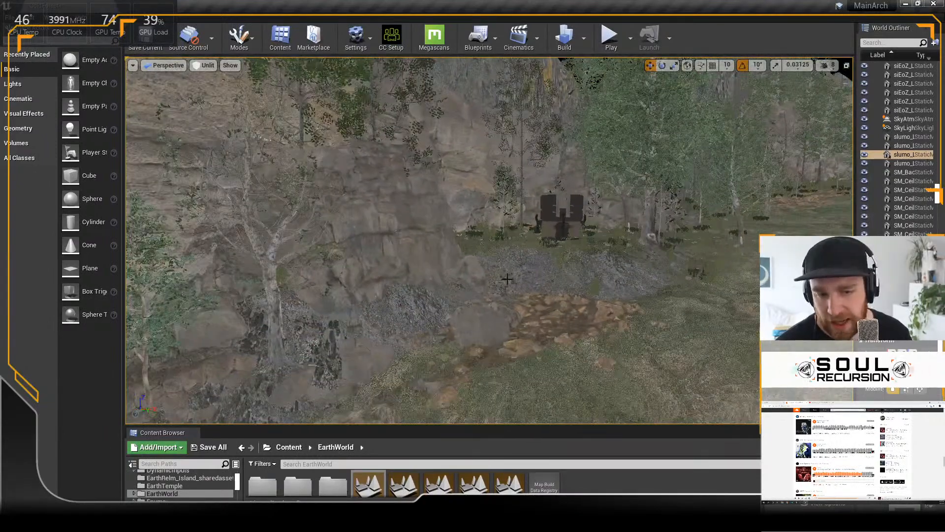
Step: Select the brown rocky ground patch at the foot of the cliff and inspect it among the surrounding foliage
left_click(536, 319)
scroll(411, 197, "down", 6)
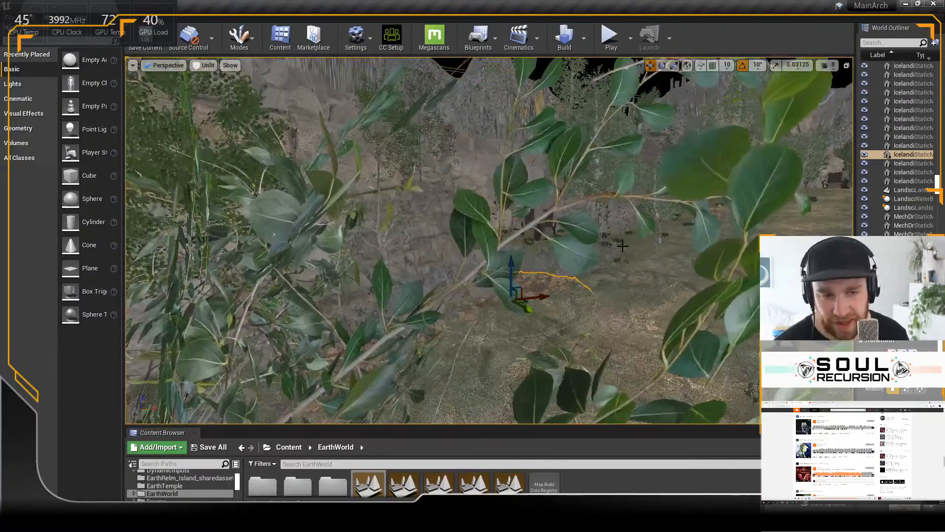
scroll(622, 244, "up", 6)
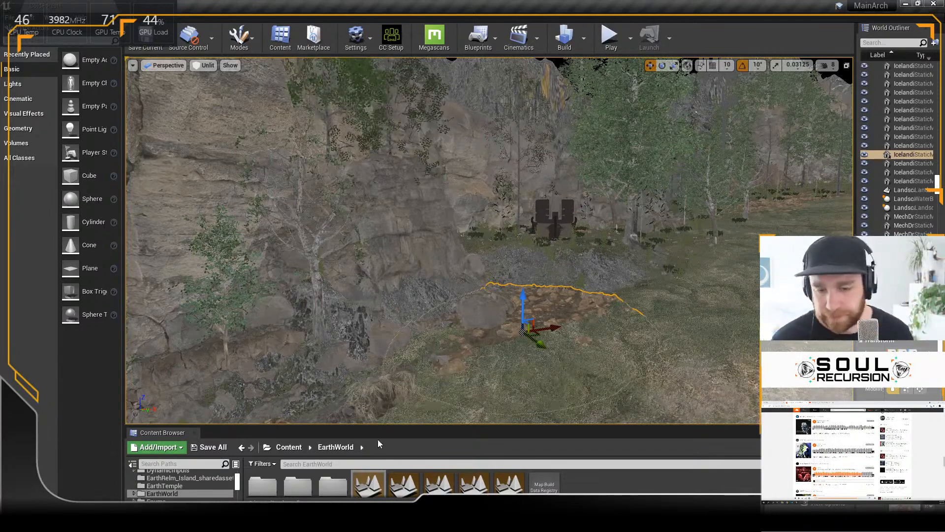
Step: Enlarge the Content Browser and show the project's root Content folder
left_click_drag(400, 425, 395, 343)
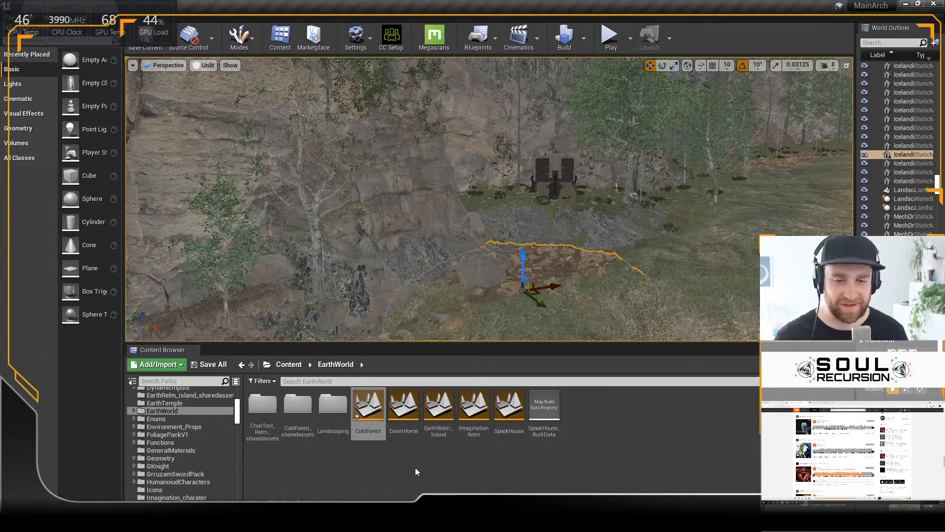
left_click(291, 366)
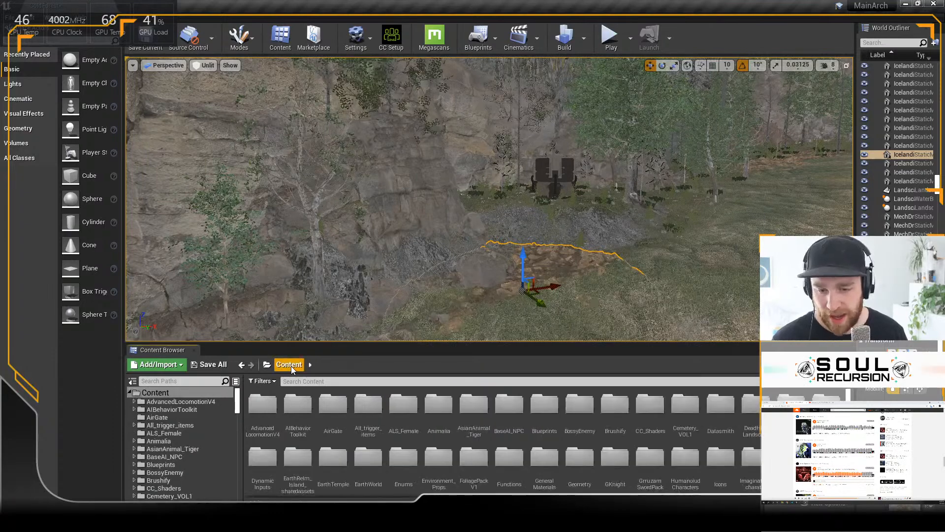
Step: Launch Quixel Bridge and open the local library of downloaded Megascans assets
key("super")
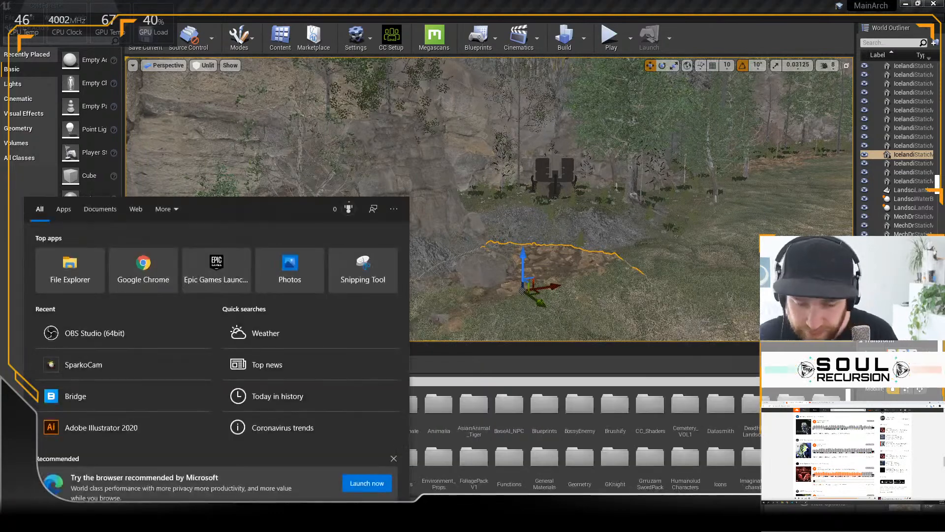
type("bride")
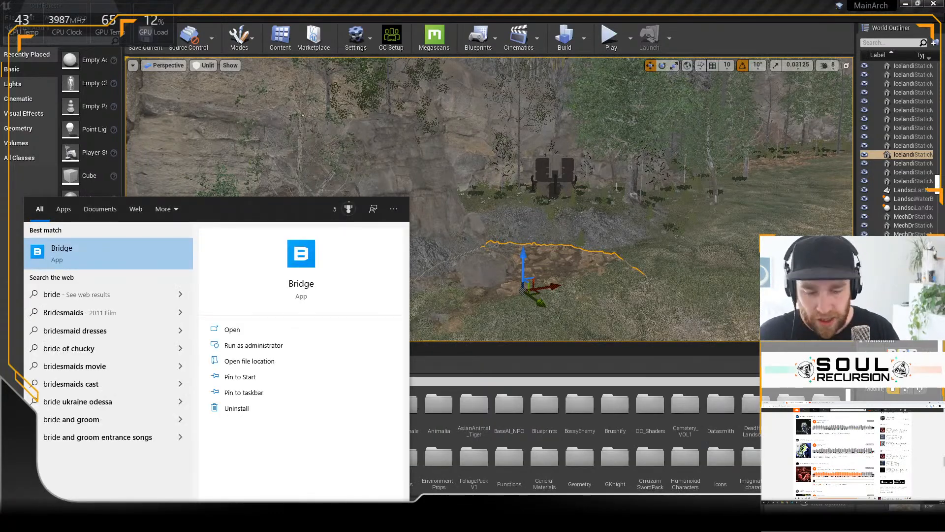
key("Return")
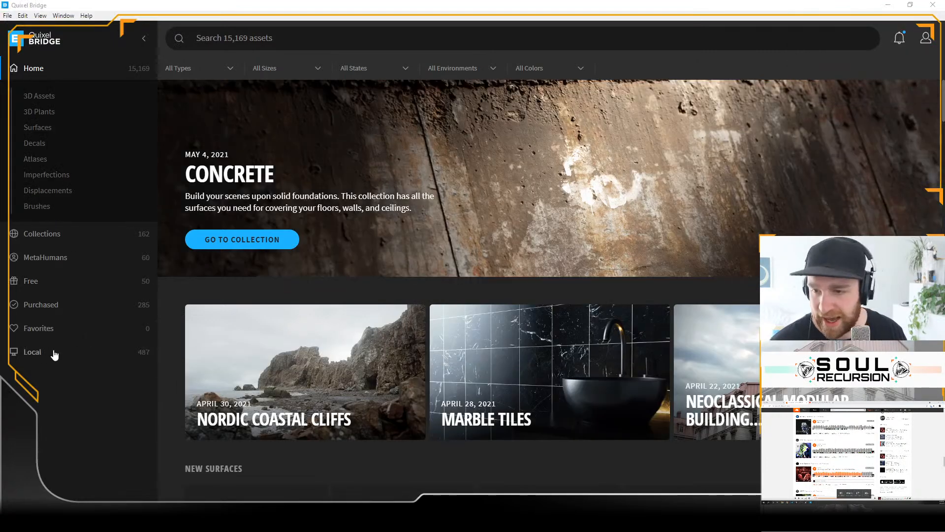
left_click(31, 351)
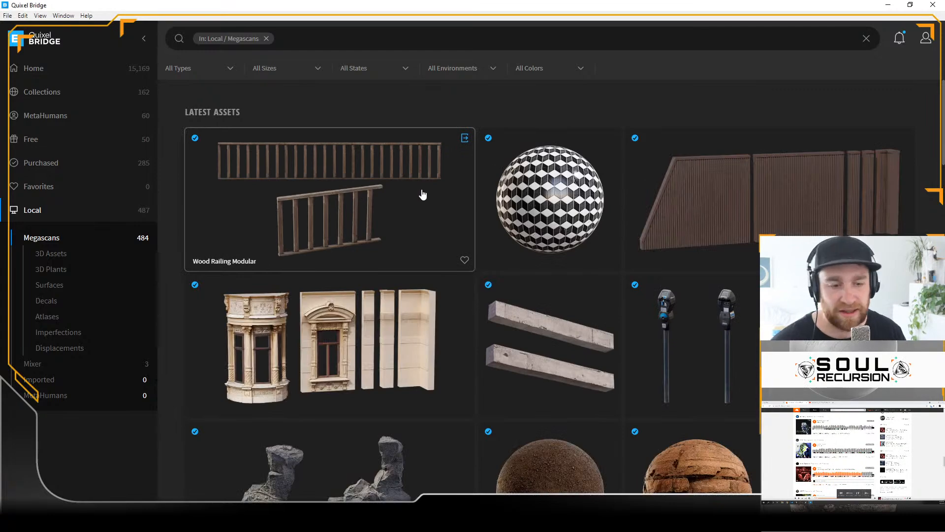
Step: Browse the downloaded Megascans assets, looking over the rocks, surfaces and modular building pieces
scroll(423, 193, "down", 12)
scroll(423, 194, "up", 1)
scroll(423, 193, "down", 3)
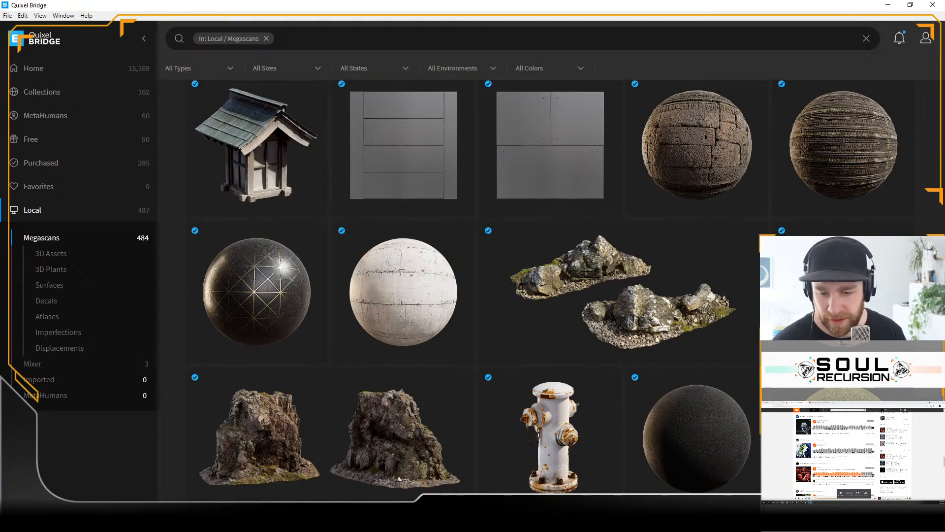
mouse_move(278, 521)
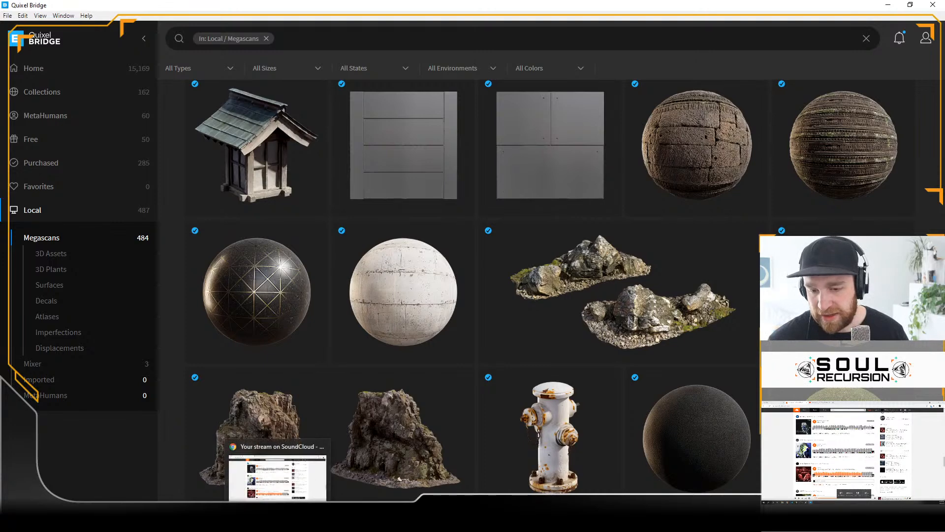
mouse_move(349, 522)
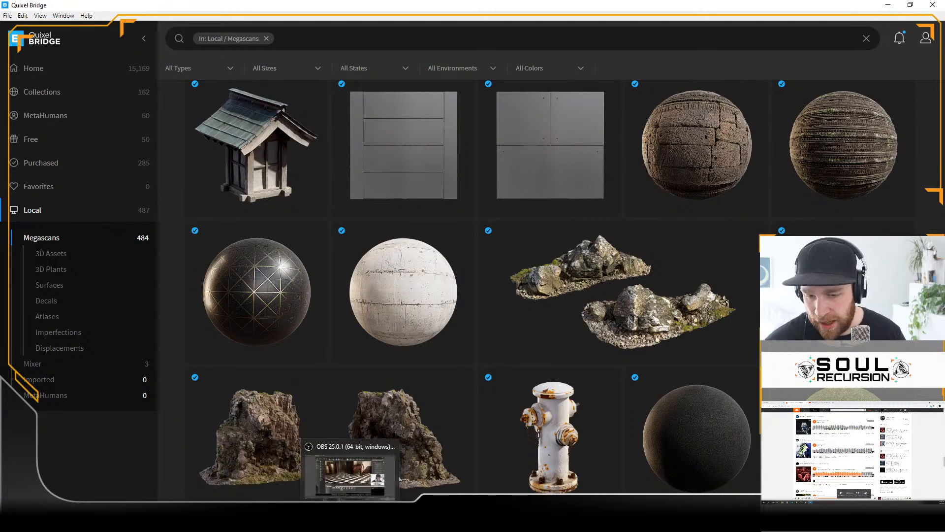
Step: Switch back to Unreal Editor and select the dark mech prop standing at the foot of the cliff
left_click(366, 521)
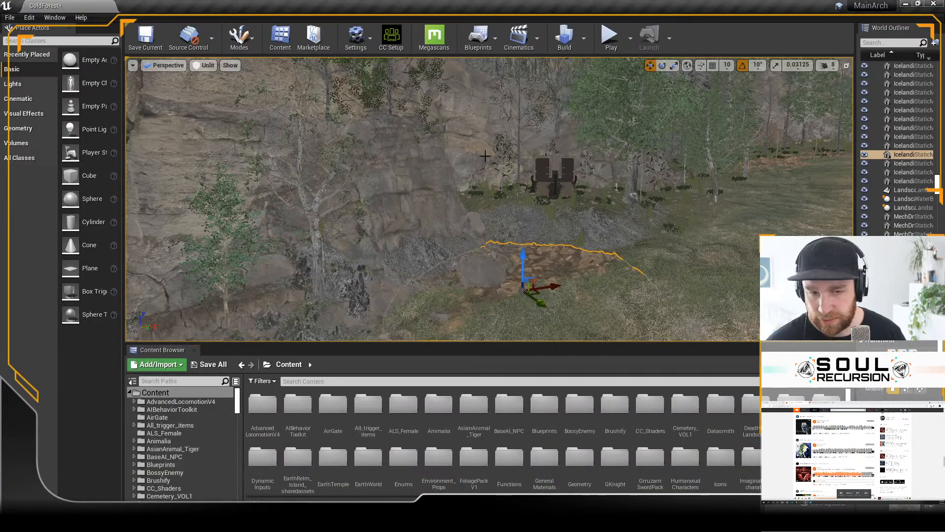
right_click_drag(608, 139, 690, 132)
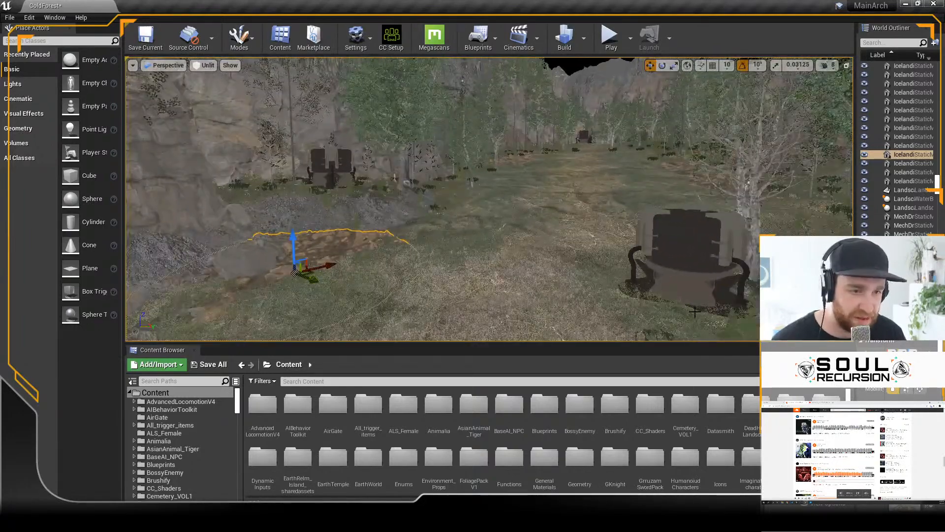
left_click(695, 292)
left_click(330, 161)
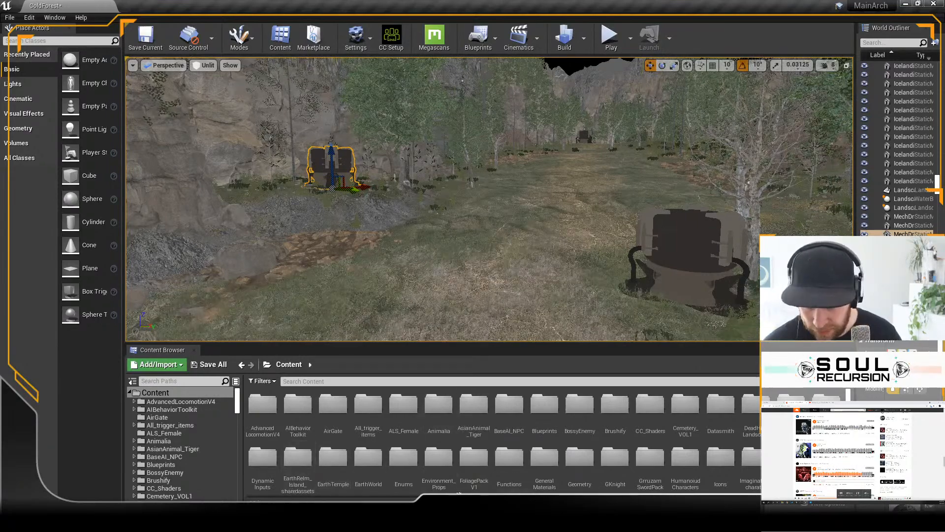
Step: Open the project's Megascans 3D_Assets folder and enlarge the asset listing slightly
scroll(670, 491, "down", 2)
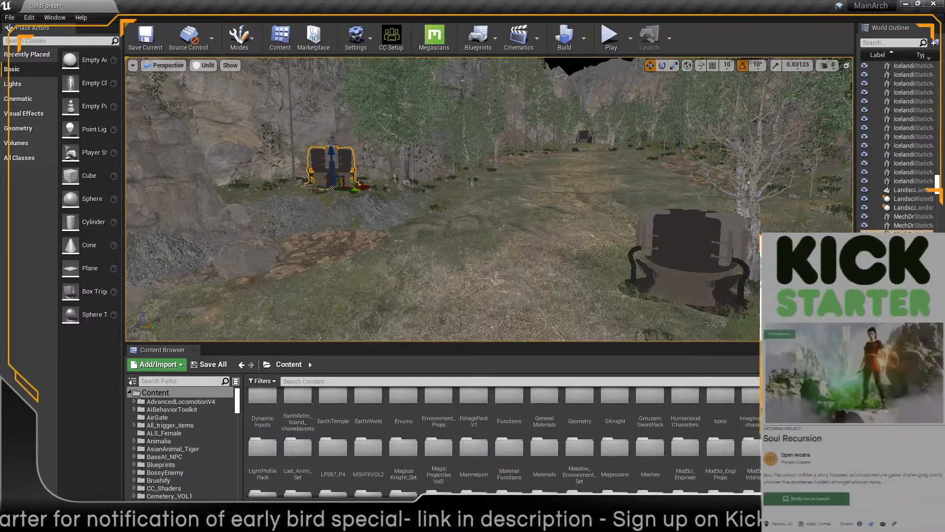
scroll(499, 443, "down", 2)
scroll(500, 443, "down", 3)
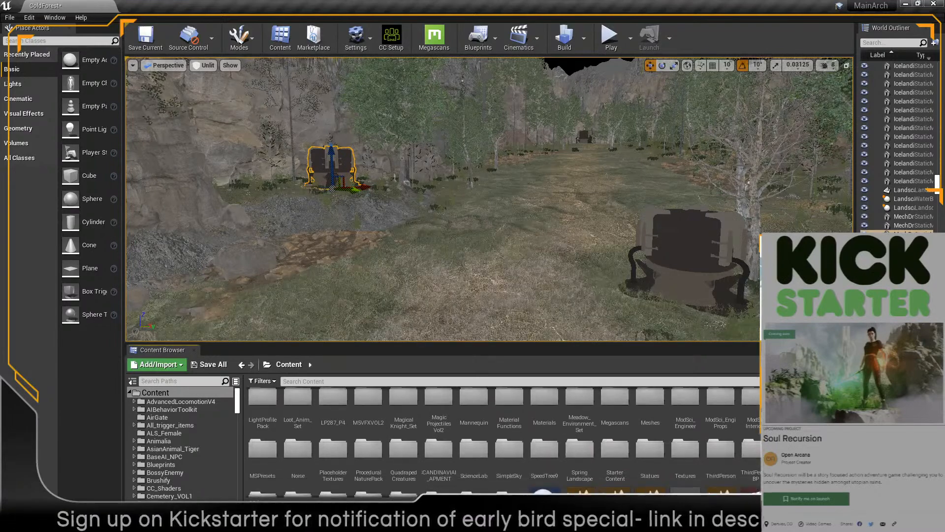
scroll(499, 443, "up", 1)
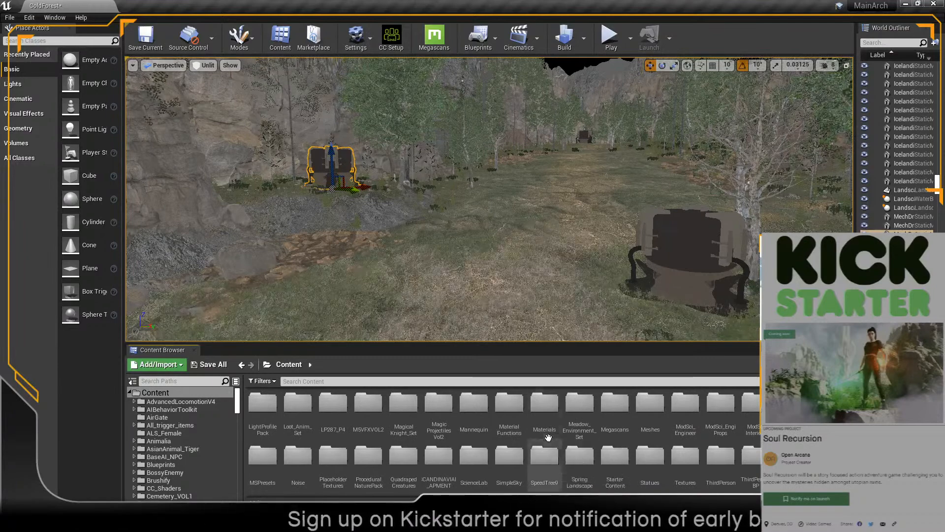
double_click(623, 431)
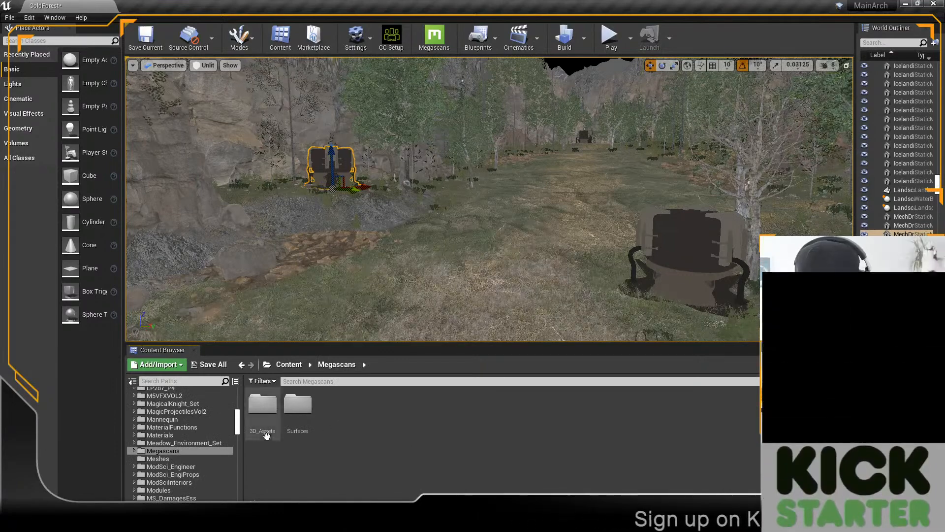
double_click(261, 405)
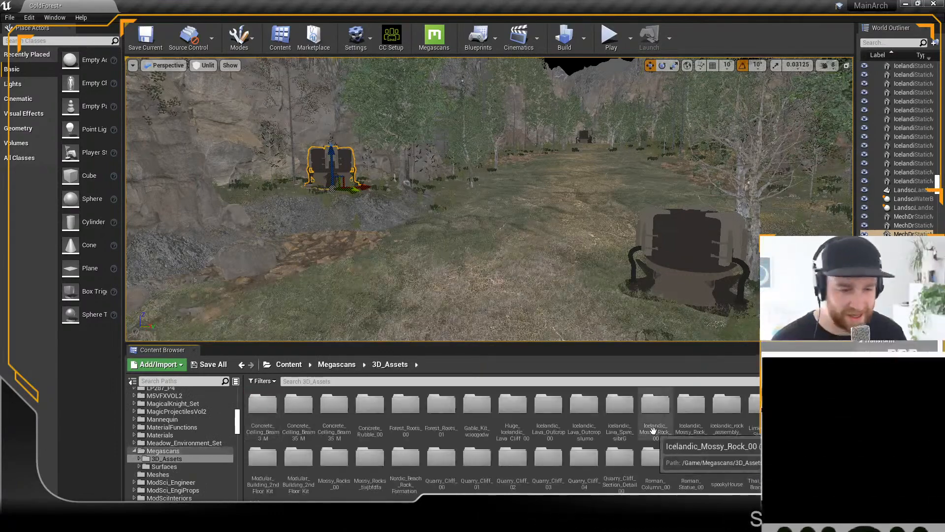
left_click_drag(632, 342, 629, 332)
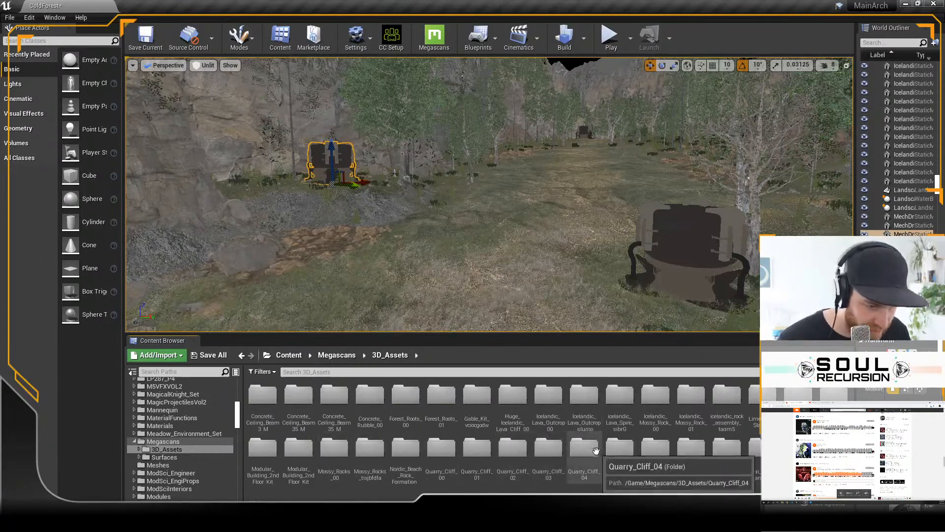
Step: Try out the Icelandic_Lava_Spire_LOD0_sjbrG mesh on the grassy path and delete it again
left_click(619, 426)
double_click(618, 426)
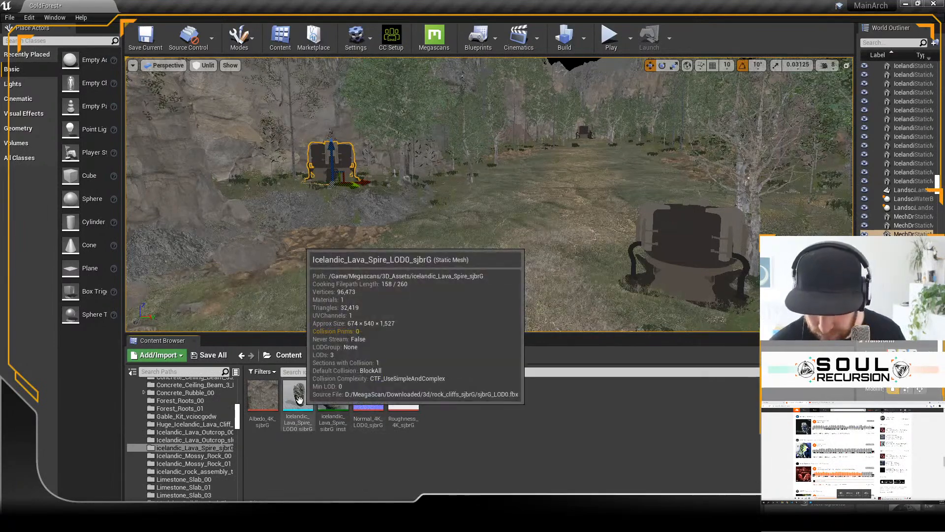
left_click_drag(298, 397, 334, 189)
key("e")
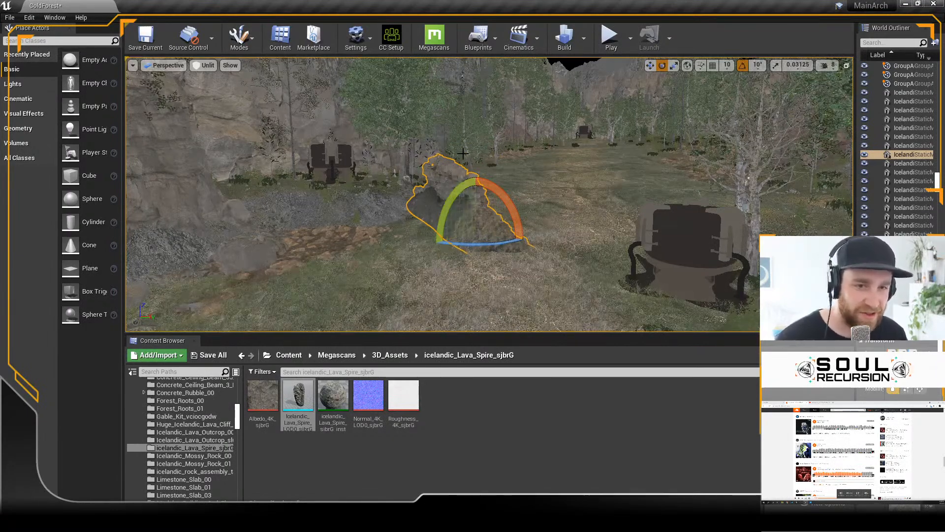
key("Delete")
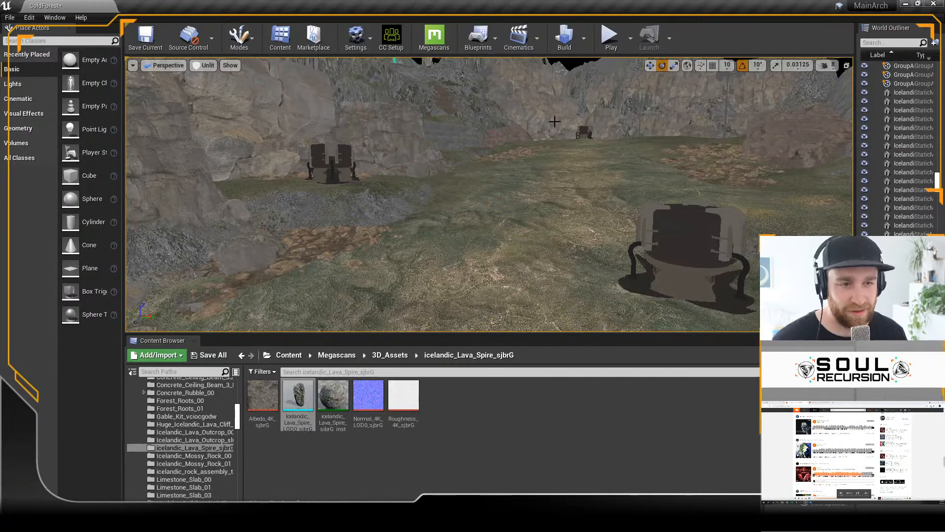
Step: Place the thkqfbjda_LOD0 mesh from the Icelandic_Mossy_Rock_01 folder on the grassy path and focus on it
key("d")
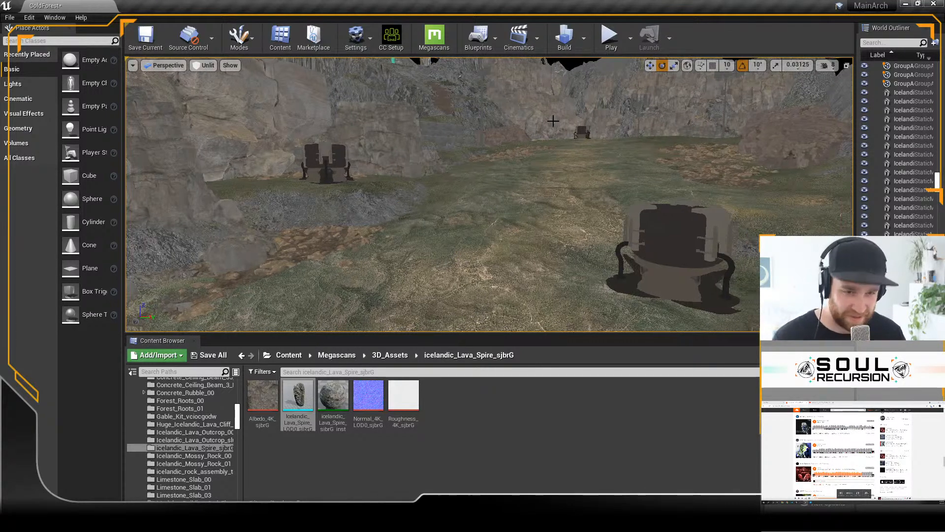
right_click_drag(489, 194, 389, 339)
left_click(383, 357)
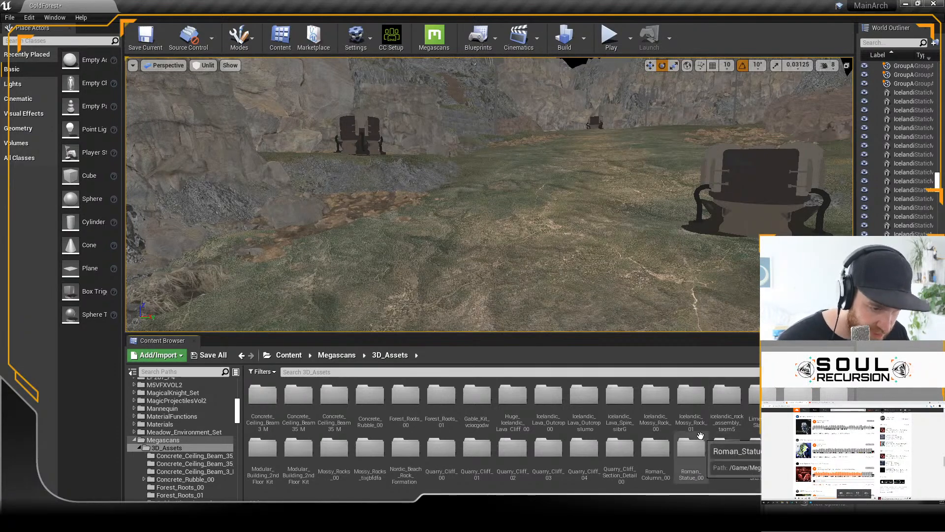
double_click(695, 412)
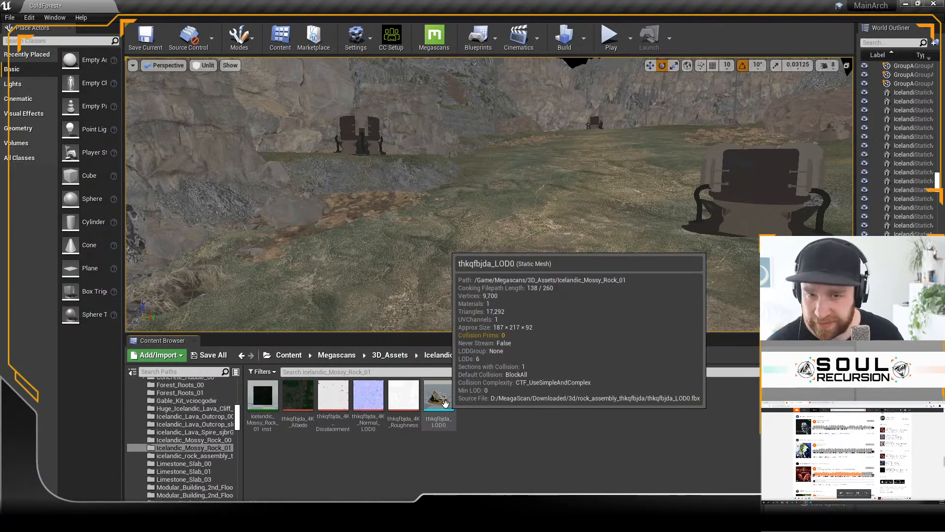
left_click_drag(445, 404, 481, 318)
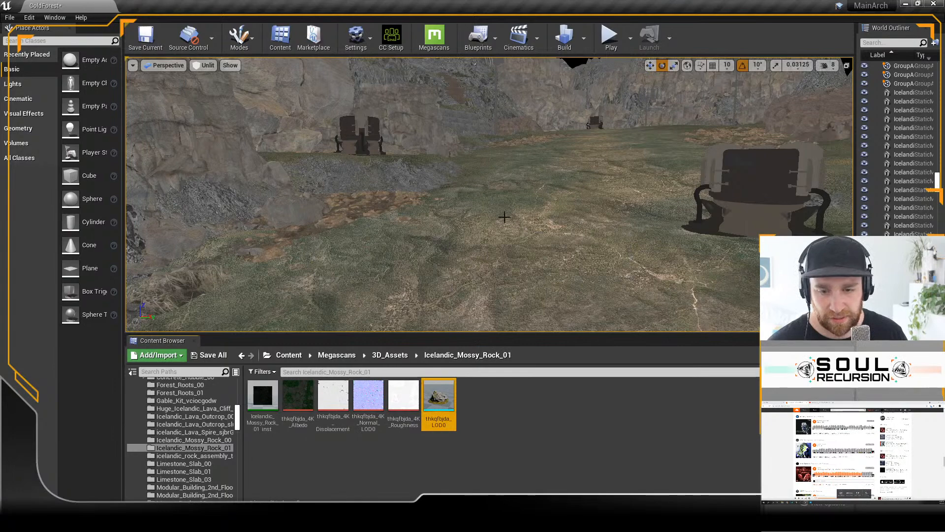
left_click_drag(518, 191, 518, 191)
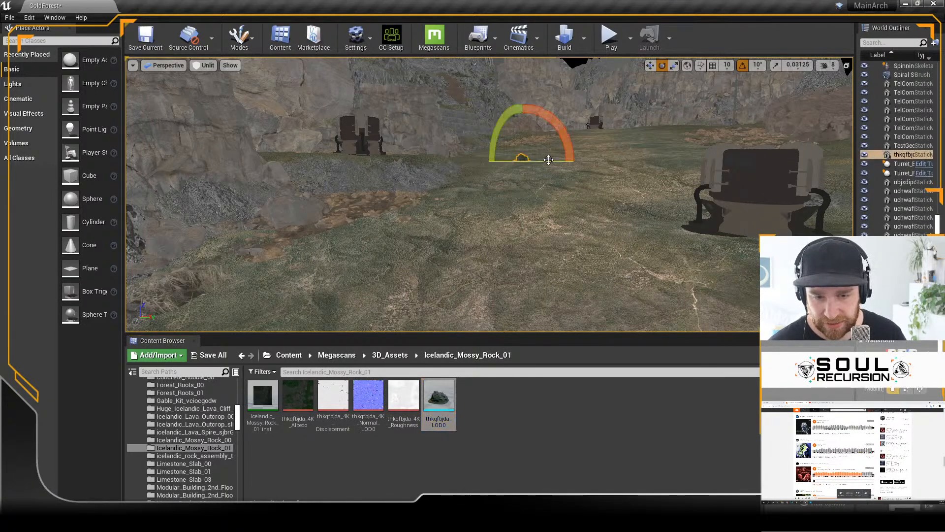
key("f")
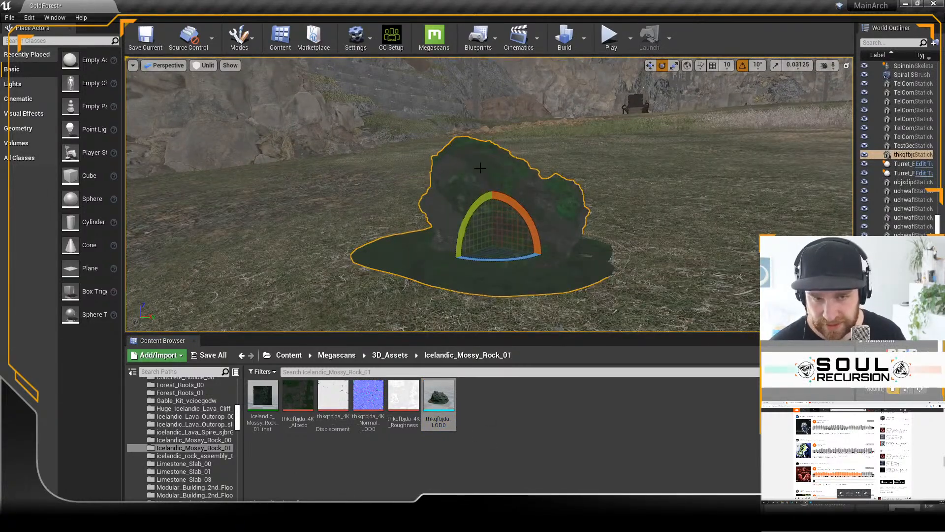
Step: Open the mossy rock's thkqfbjda_4K_Albedo texture and adjust its settings to brighten the dark colours
double_click(300, 394)
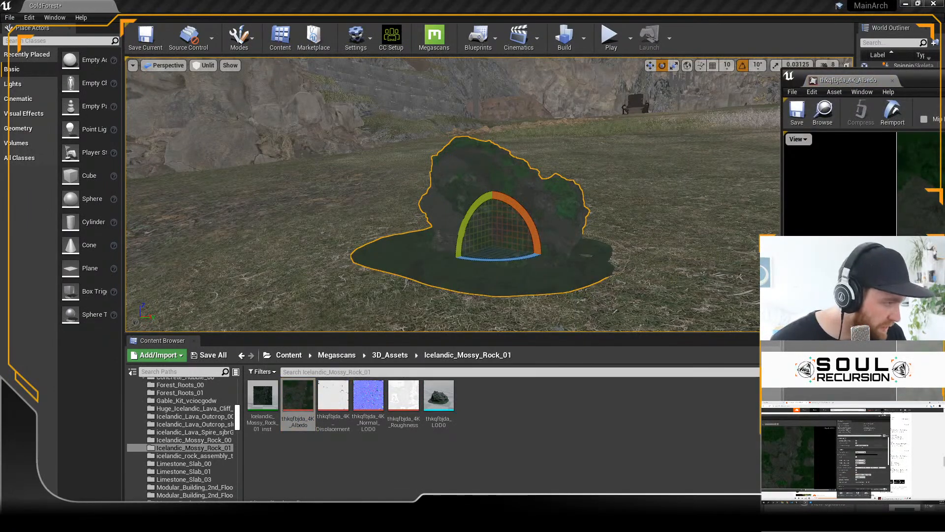
left_click_drag(833, 417, 859, 414)
left_click(926, 415)
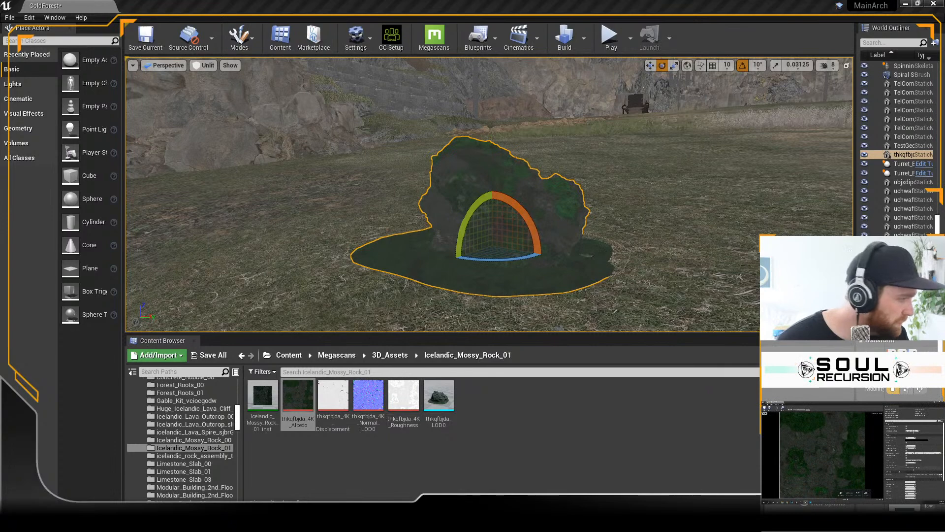
scroll(899, 476, "down", 5)
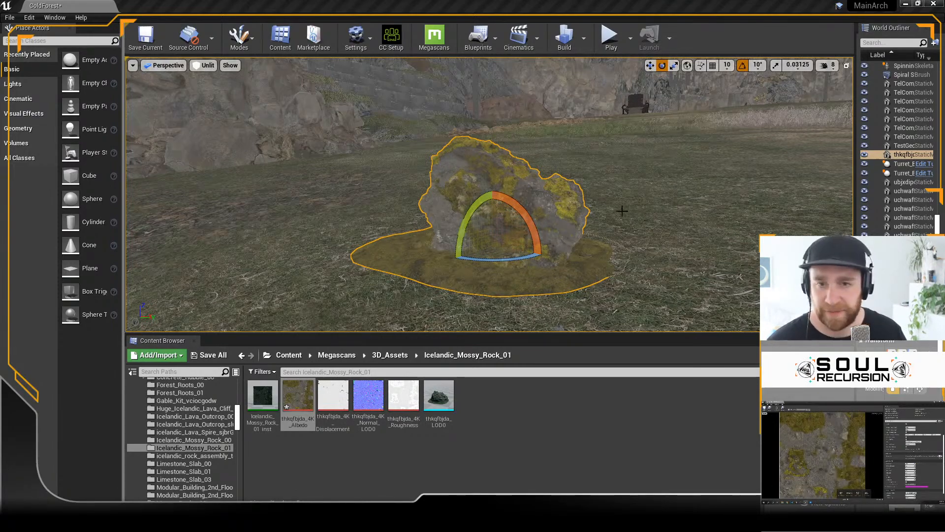
Step: Move the mossy rock up the valley to the brown ground patch by the far cliff
scroll(624, 207, "down", 5)
left_click_drag(625, 204, 626, 234, "alt")
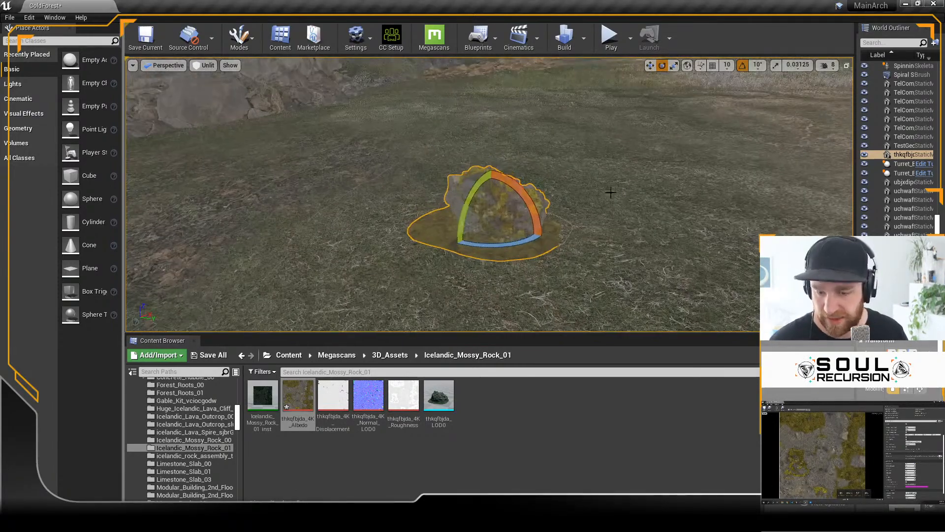
key("w")
left_click_drag(612, 156, 594, 175, "alt")
scroll(538, 184, "down", 4)
middle_click_drag(594, 175, 601, 159, "alt")
left_click_drag(601, 158, 570, 204, "alt")
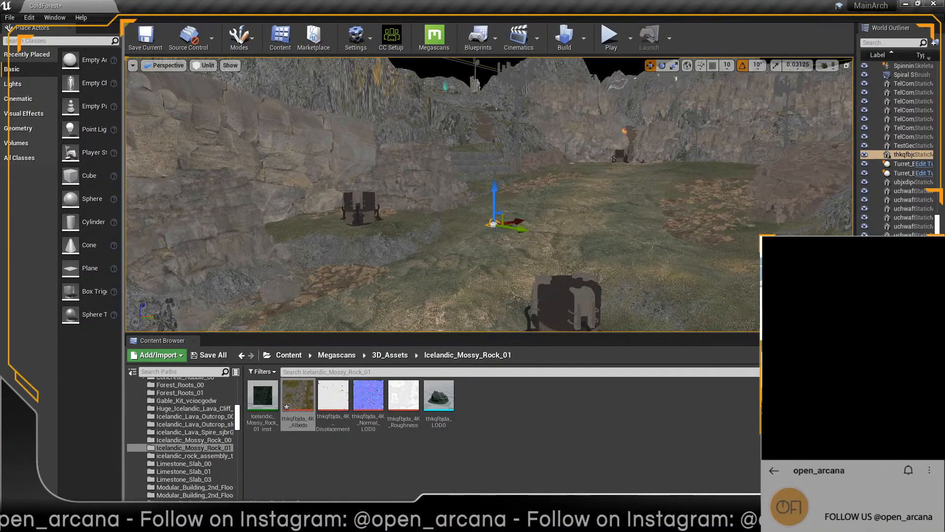
left_click_drag(586, 131, 571, 144, "alt")
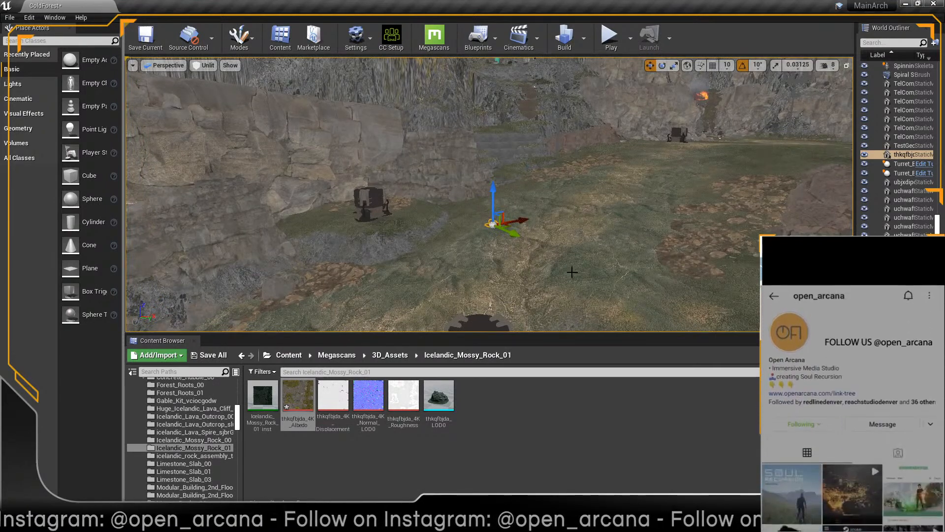
left_click_drag(508, 227, 566, 172)
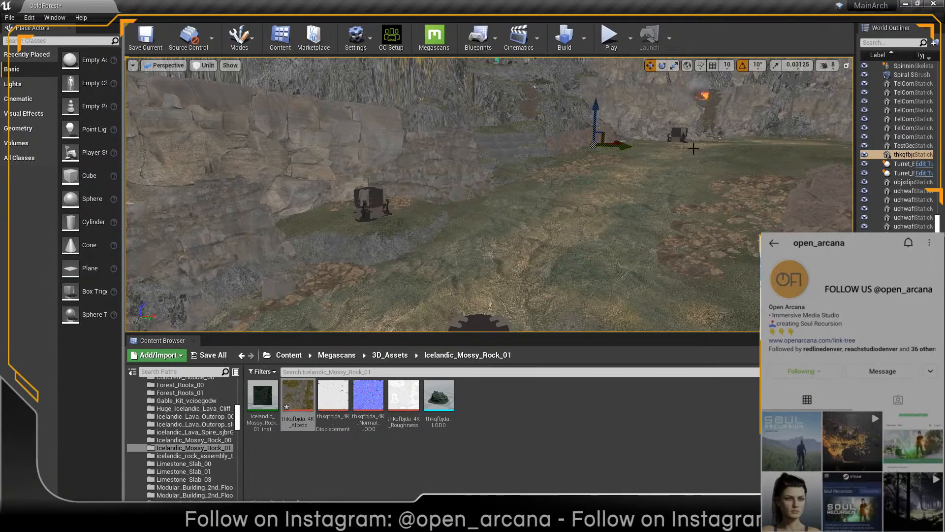
left_click_drag(693, 149, 676, 163, "alt")
left_click_drag(684, 87, 674, 97)
left_click_drag(536, 227, 584, 192, "alt")
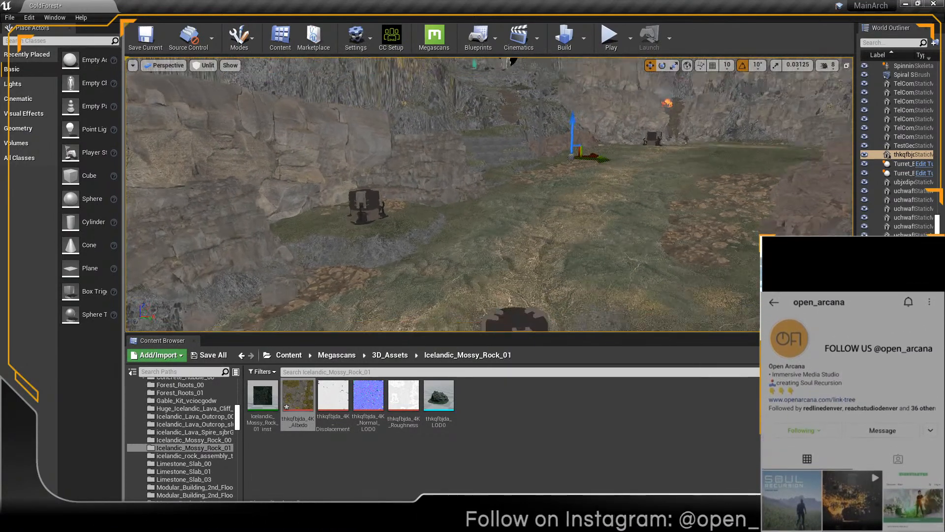
left_click_drag(522, 195, 526, 184, "alt")
right_click_drag(509, 221, 533, 205)
Step: Scale the mossy rock up uniformly into a boulder beside the brown ground patch
key("w")
key("s")
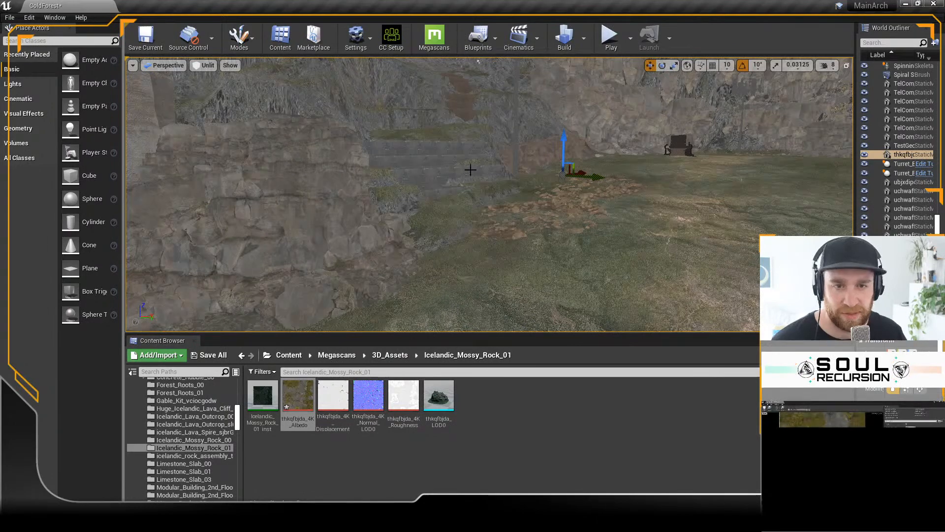
scroll(618, 210, "down", 2)
right_click_drag(628, 206, 607, 216)
key("s")
key("s")
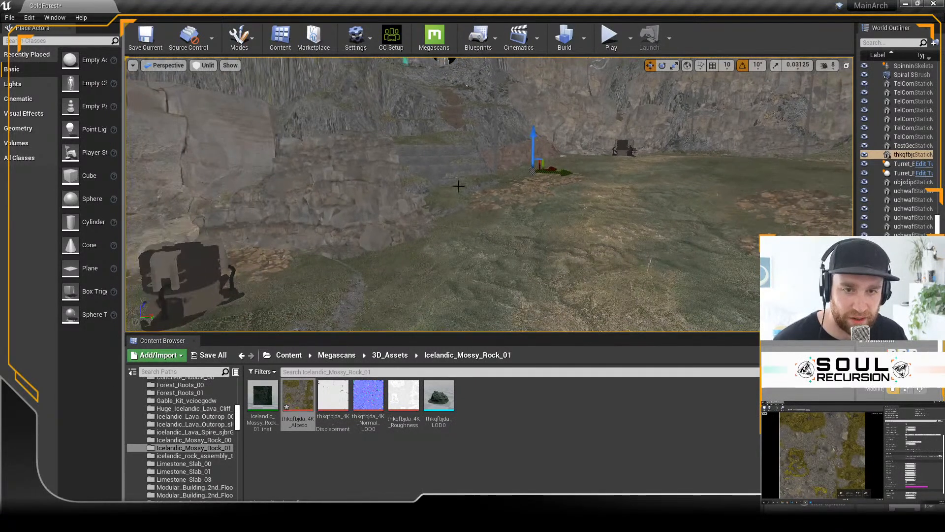
key("r")
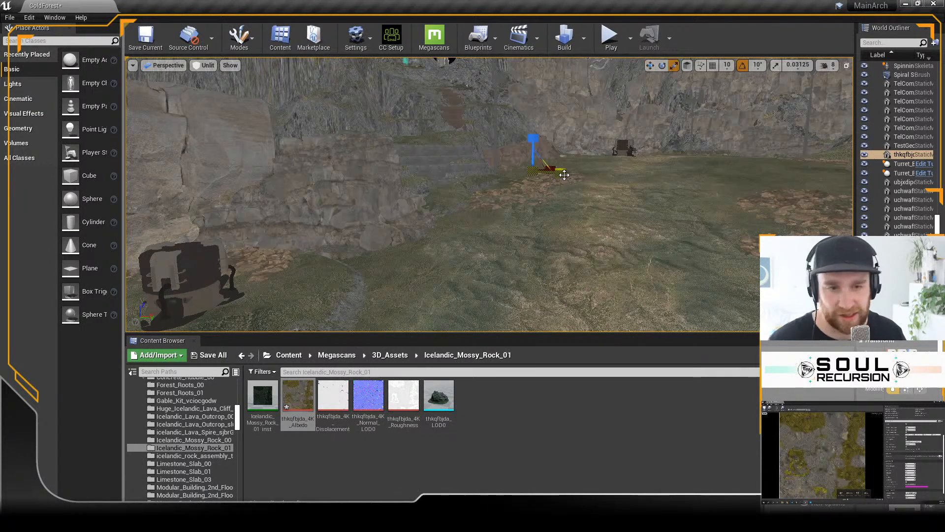
left_click_drag(603, 164, 583, 130, "alt")
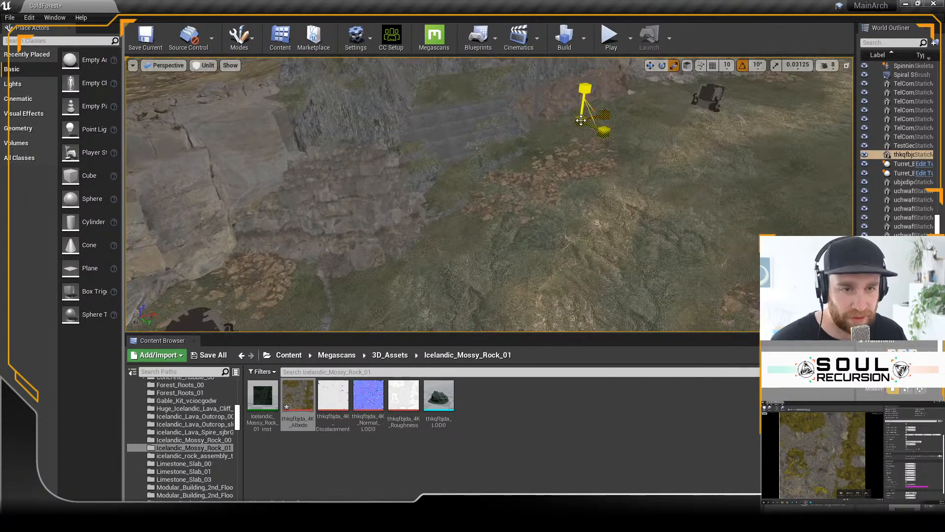
left_click_drag(582, 120, 588, 113)
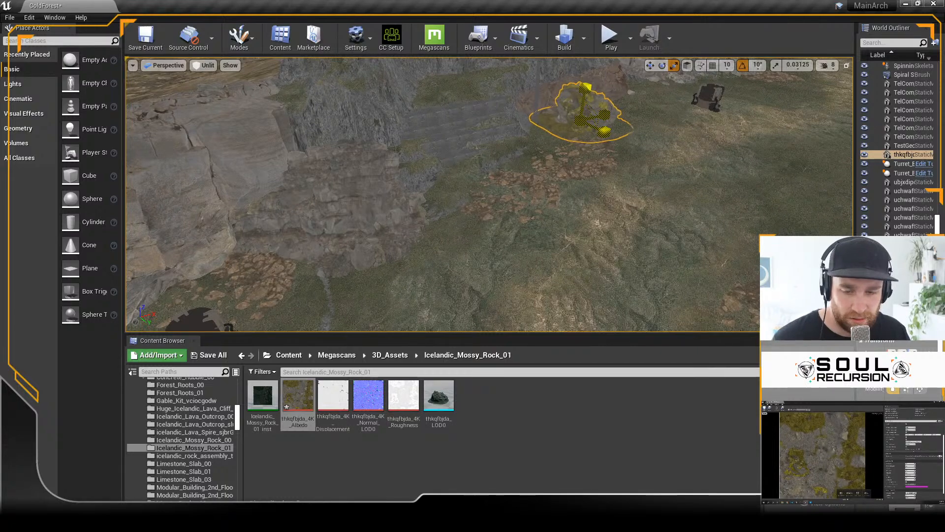
Step: Rotate the enlarged mossy rock and reposition it against the foot of the cliff
key("e")
left_click_drag(645, 159, 657, 142, "alt")
mouse_move(574, 158)
left_mouse_down()
mouse_move(587, 155)
mouse_move(567, 155)
left_mouse_up()
key("w")
left_click_drag(624, 151, 618, 152, "alt")
left_click_drag(597, 122, 575, 96)
left_click_drag(601, 210, 617, 175, "alt")
Step: Play the level and walk the character to the enlarged mossy rock to check its look in the game lighting
left_click(611, 37)
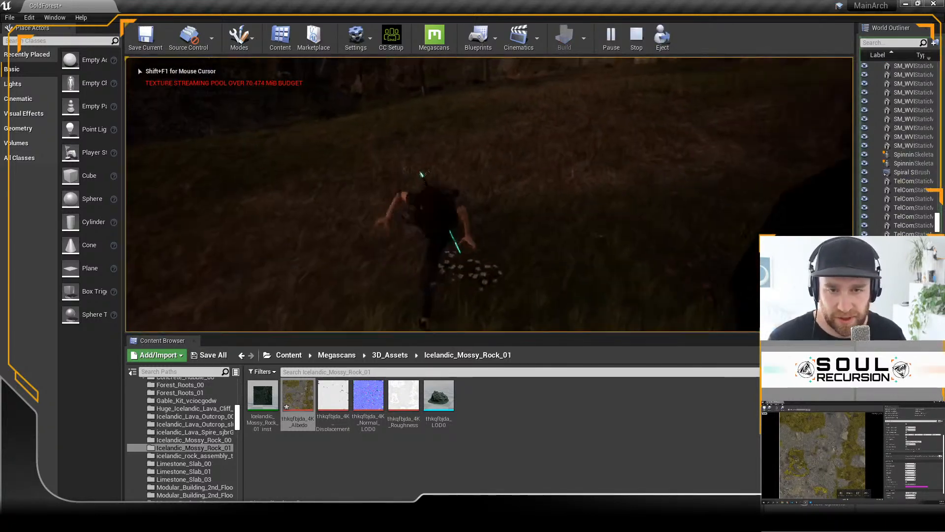
key("w")
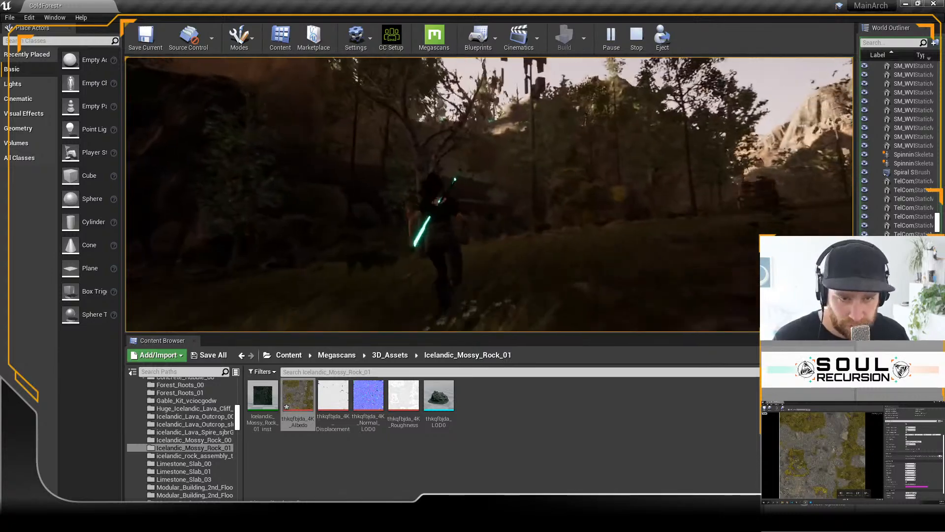
key("w")
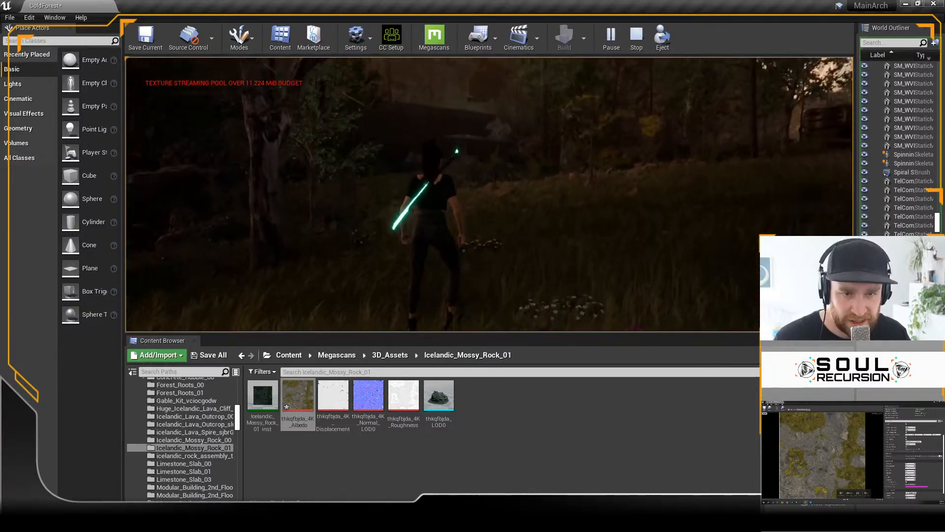
key("w")
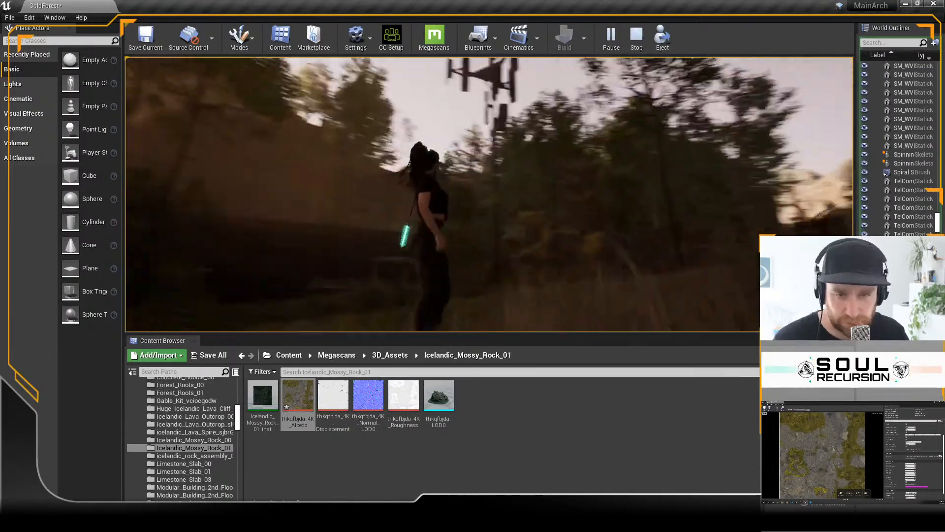
key("w")
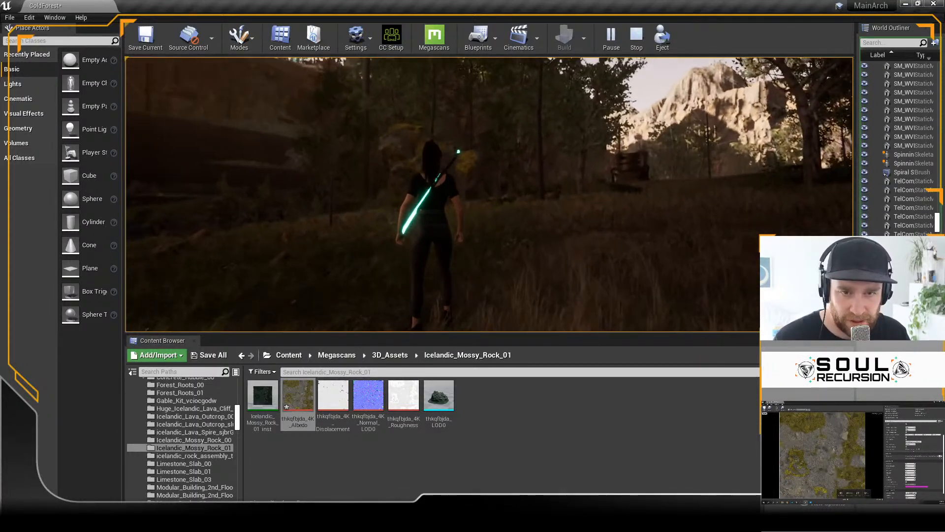
key("w")
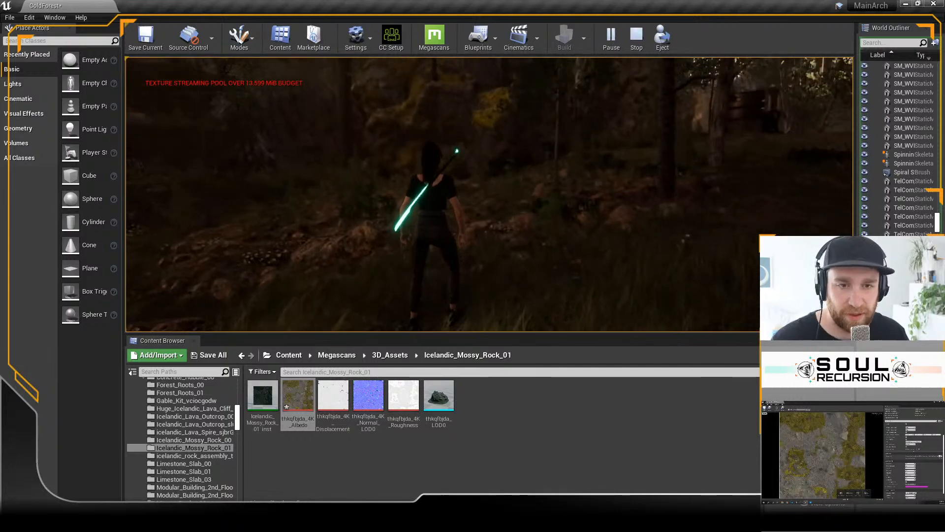
key("Escape")
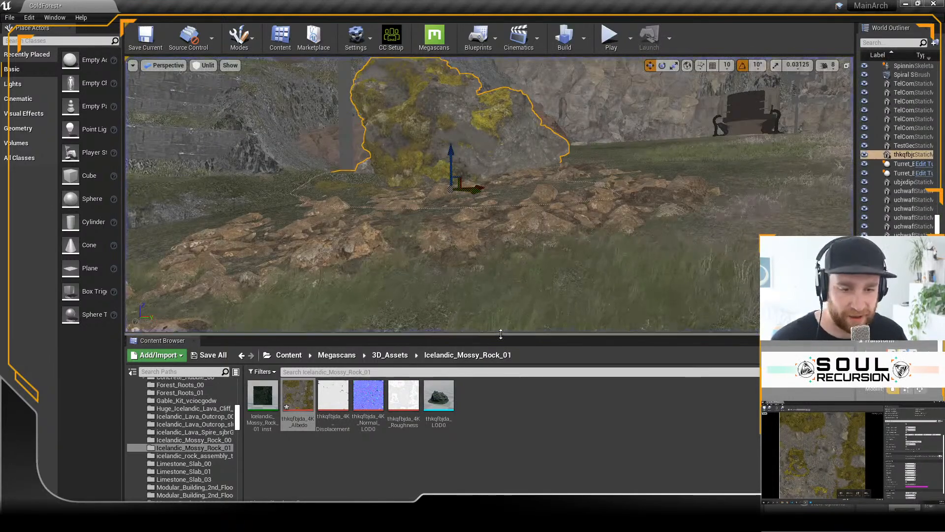
Step: Enlarge the level viewport and nudge the mossy boulder's position beside the brown ground patch
left_click_drag(502, 335, 505, 448)
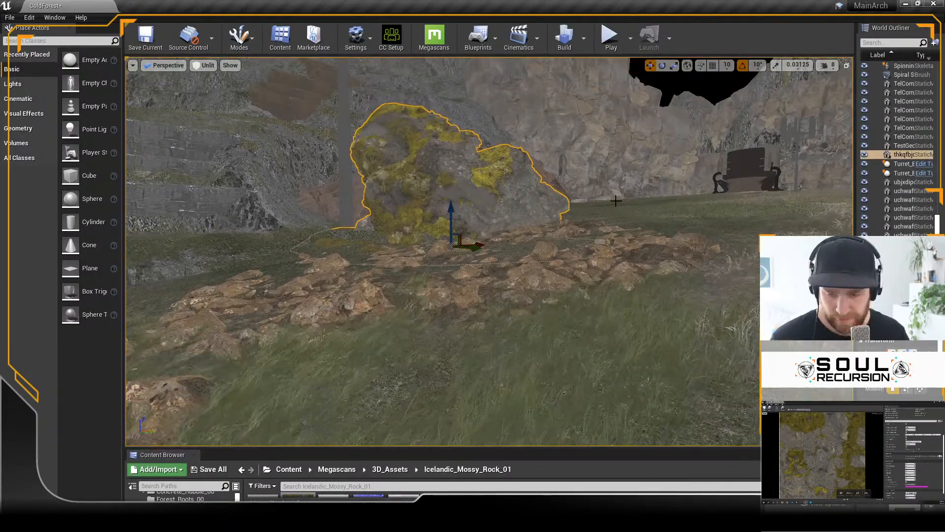
right_click_drag(624, 193, 635, 165)
right_click_drag(615, 219, 601, 256)
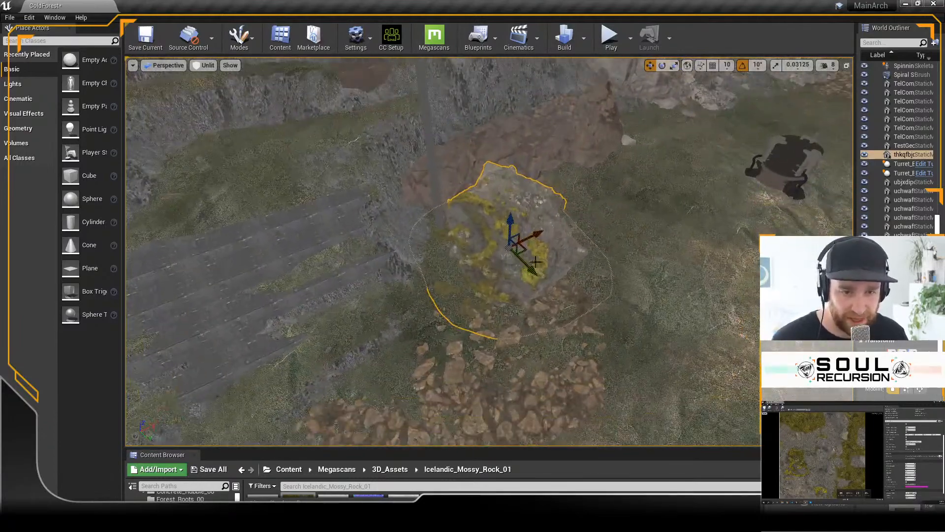
mouse_move(524, 251)
left_mouse_down()
mouse_move(542, 238)
mouse_move(536, 249)
left_mouse_up()
mouse_move(536, 249)
right_mouse_down()
mouse_move(556, 219)
mouse_move(553, 247)
mouse_move(564, 246)
mouse_move(522, 236)
right_mouse_up()
Step: Select the long brown rock behind the mossy boulder and shift it along the foot of the cliff
left_click(563, 210)
right_click_drag(620, 286, 652, 308)
right_click_drag(491, 249, 538, 288)
left_click_drag(482, 170, 564, 171)
right_click_drag(569, 261, 571, 285)
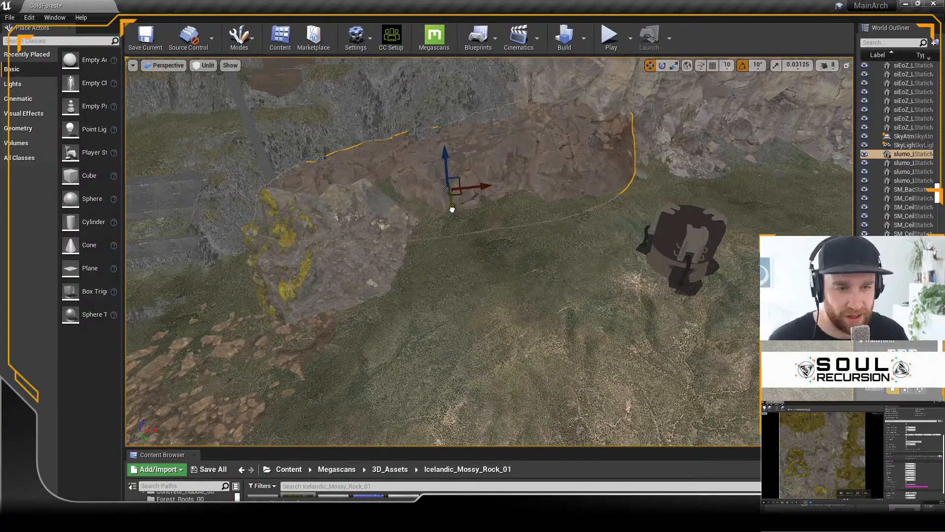
right_click_drag(571, 260, 709, 255)
right_click_drag(512, 259, 365, 261)
right_click_drag(643, 266, 723, 263)
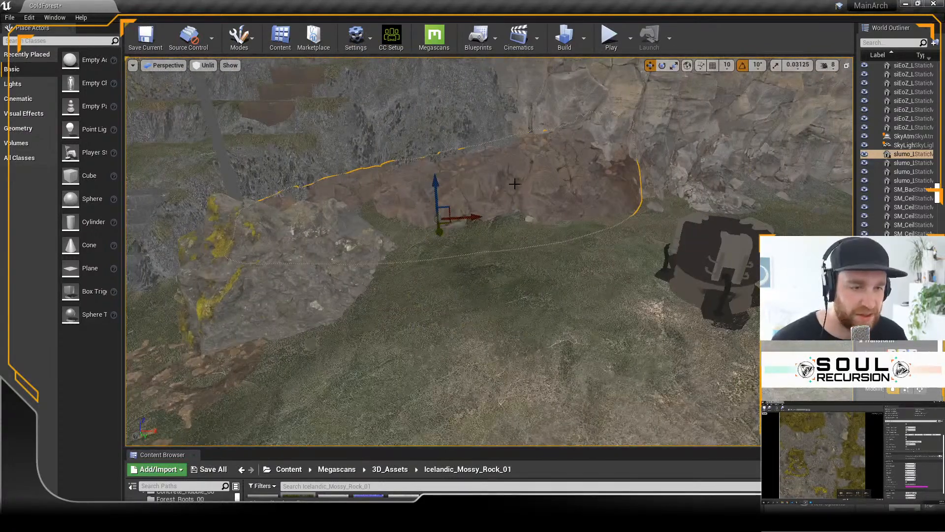
Step: Play the level and run toward the cliff to inspect the repositioned brown rock
left_click(612, 34)
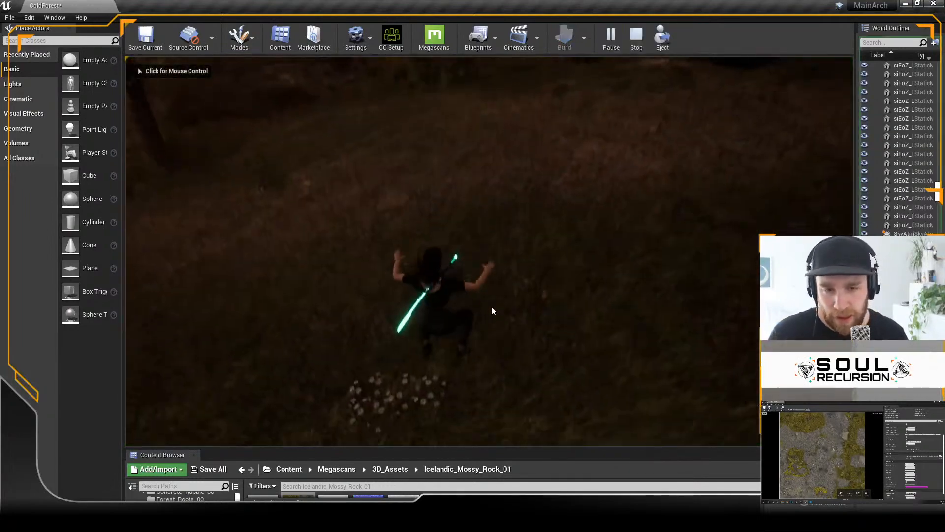
left_click(492, 314)
key("w")
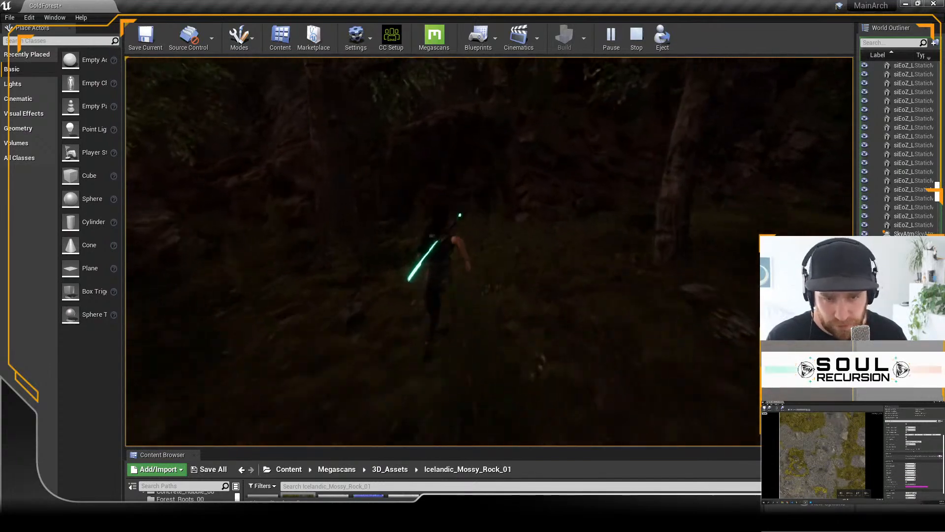
key("Escape")
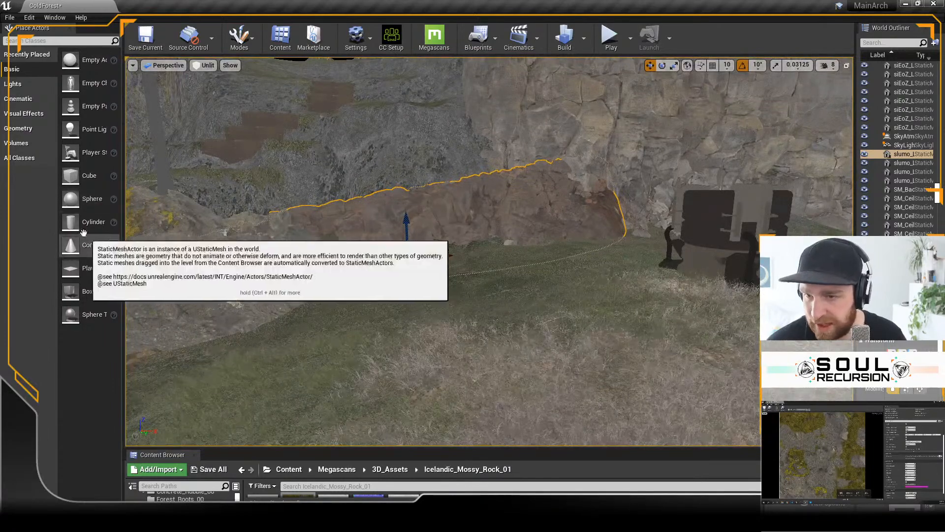
Step: Place a point light in front of the brown rock, raise it above the ground and show the viewport in Lit mode
left_click(14, 85)
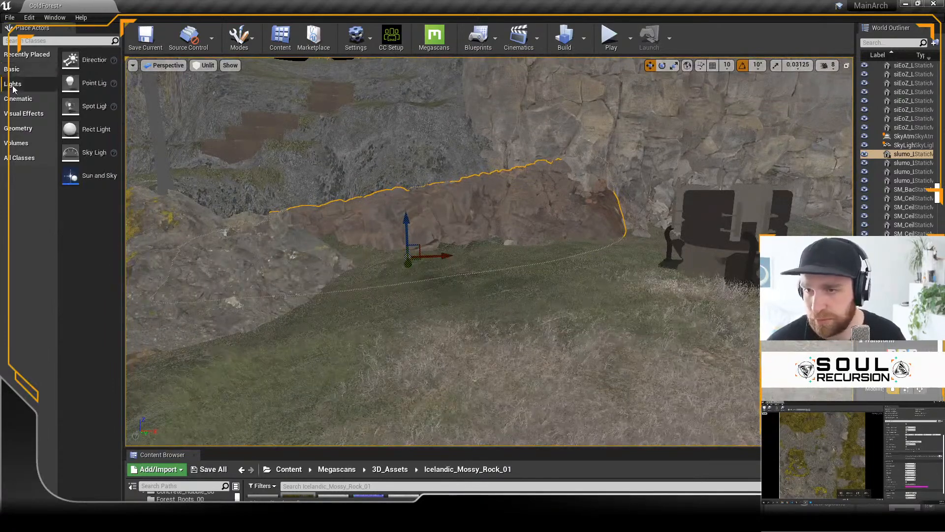
left_click_drag(97, 103, 353, 233)
left_click_drag(471, 248, 470, 243)
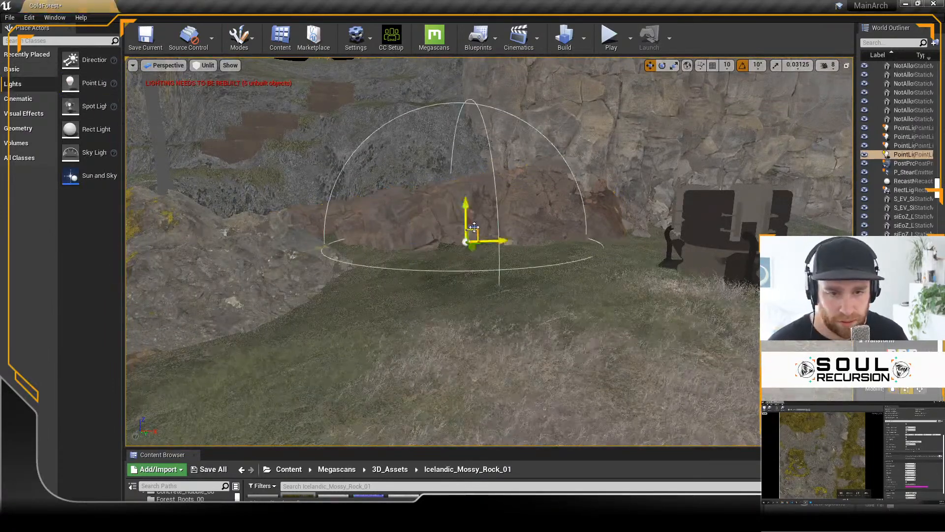
left_click_drag(466, 205, 465, 170)
left_click(204, 65)
left_click(211, 93)
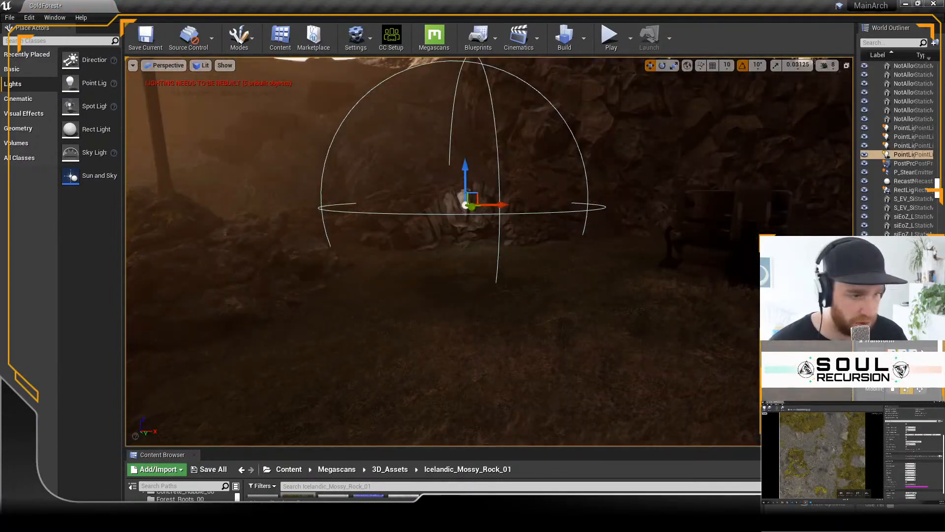
Step: Increase the point light's attenuation radius to about 1952 and move the light up and out from the brown rock
left_click_drag(857, 403, 413, 403)
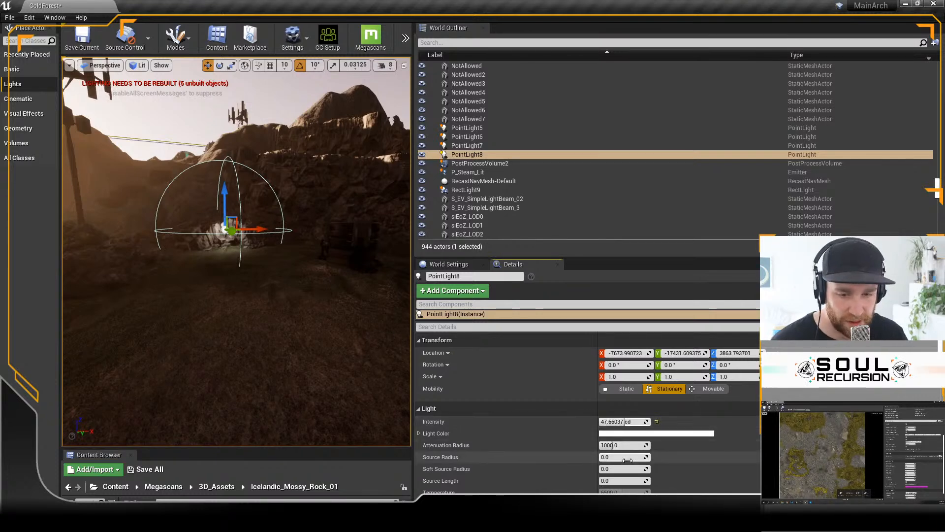
left_click_drag(617, 445, 623, 445)
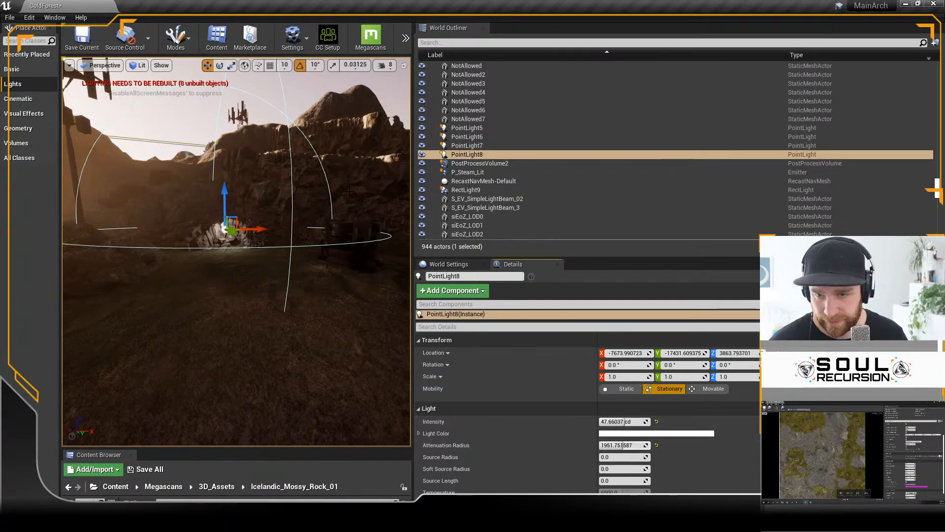
key("f")
scroll(270, 215, "down", 5)
left_click_drag(272, 212, 274, 273, "alt")
left_click_drag(258, 231, 261, 174)
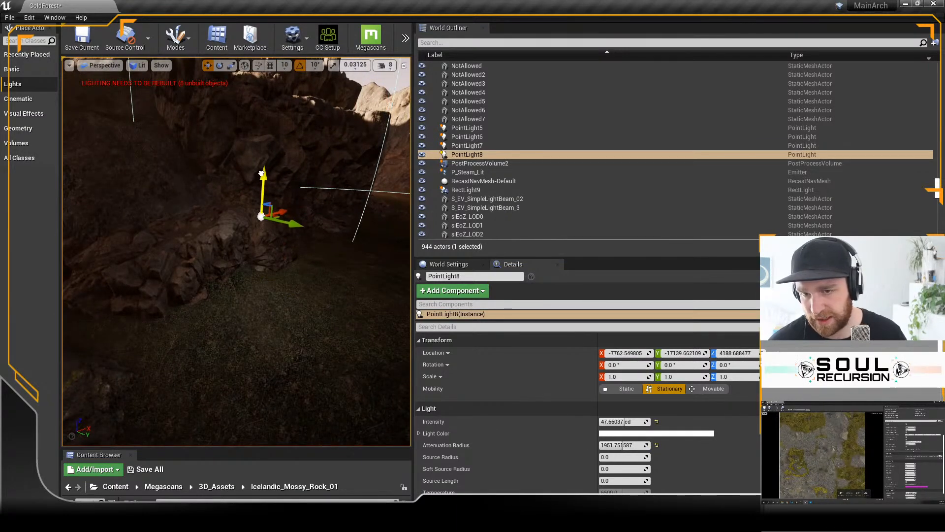
Step: Set the point light's intensity to 100 cd and increase it to 1000 cd
left_click(611, 421)
type("100")
key("Return")
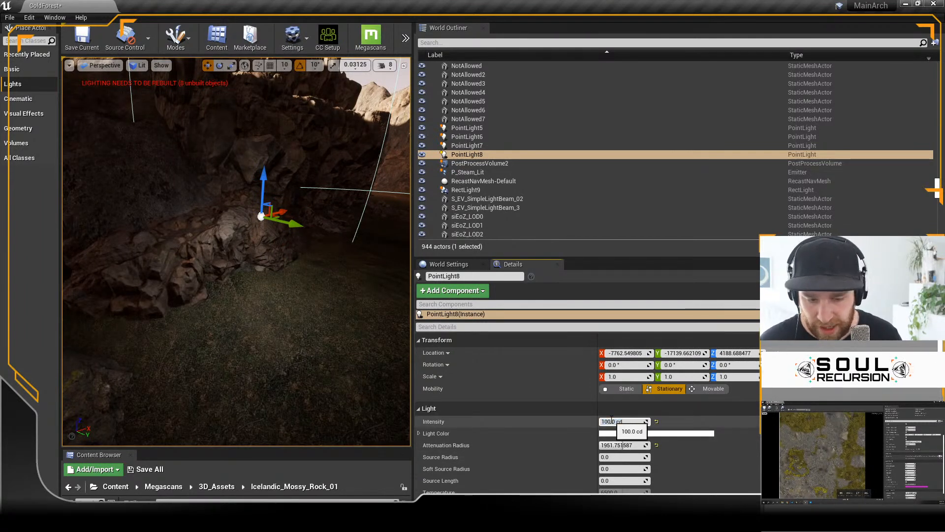
type("0")
key("Return")
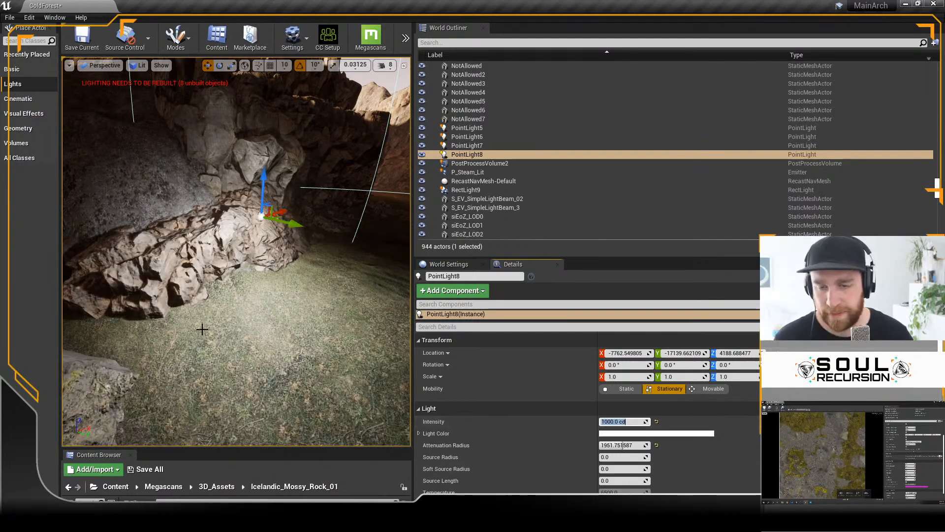
Step: Raise the point light higher above the grass to a Z location of about 4468
scroll(291, 318, "down", 3)
right_click_drag(291, 318, 295, 276)
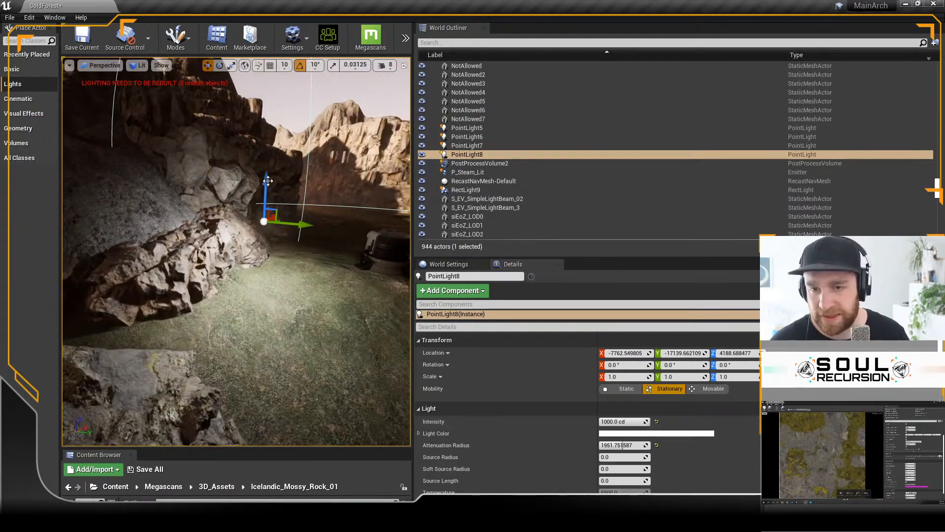
left_click_drag(266, 169, 266, 154)
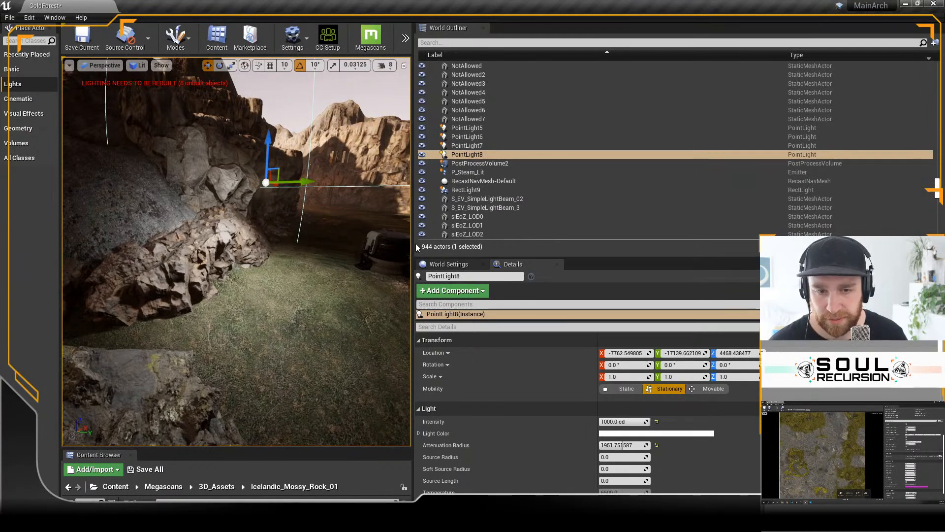
Step: Widen the viewport and play the level to view the rocks and foliage lit by the point light
left_click_drag(413, 242, 733, 242)
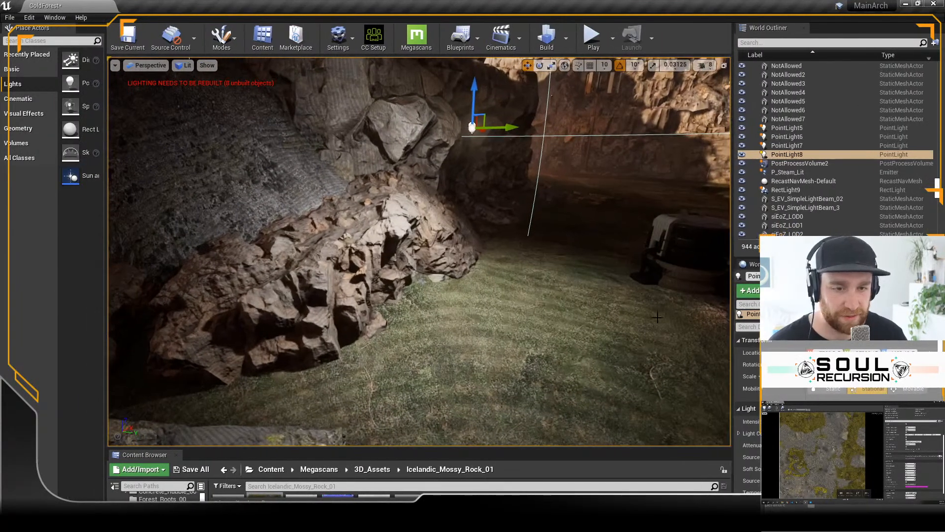
left_click(593, 37)
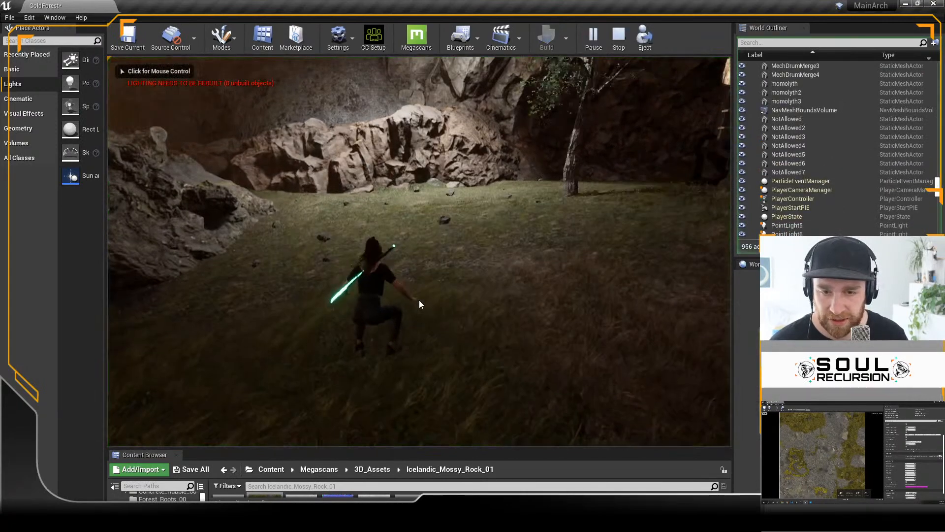
left_click(419, 300)
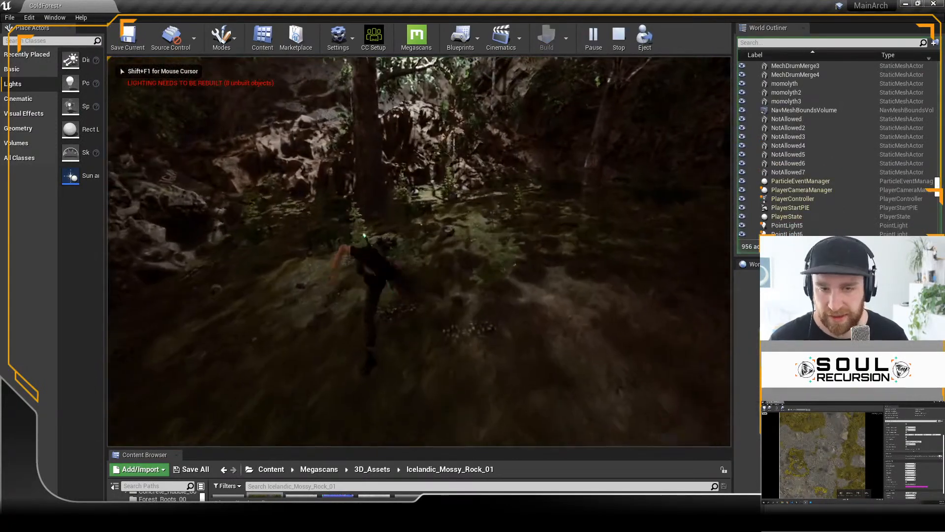
key("w")
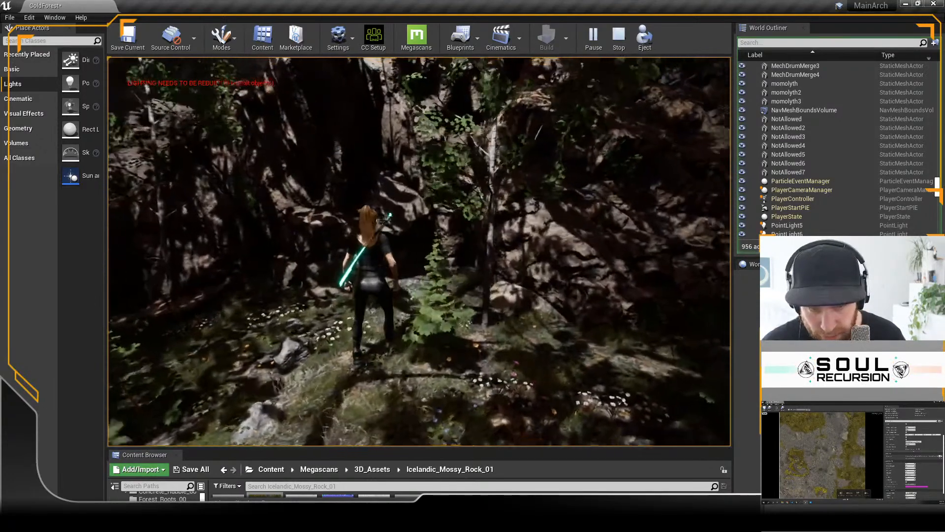
key("Escape")
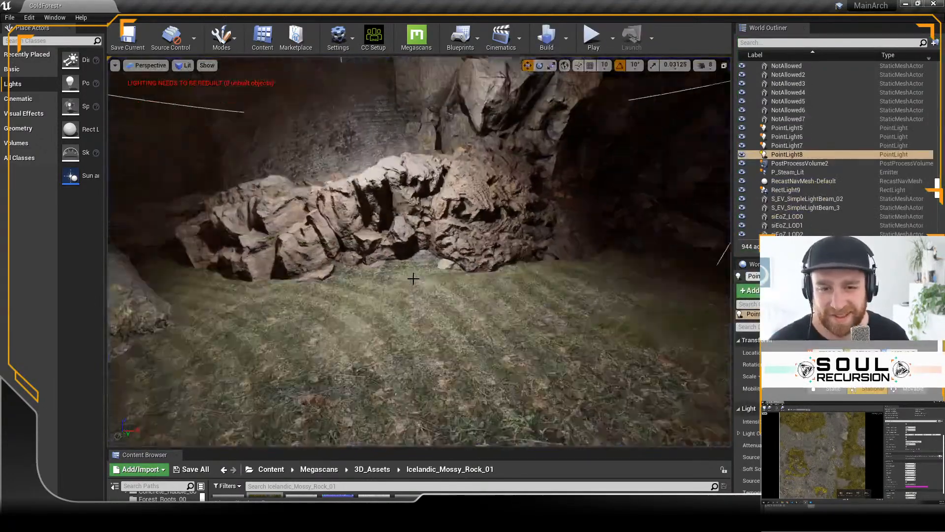
Step: Lower the point light to just above the grass in front of the brown rock
key("f")
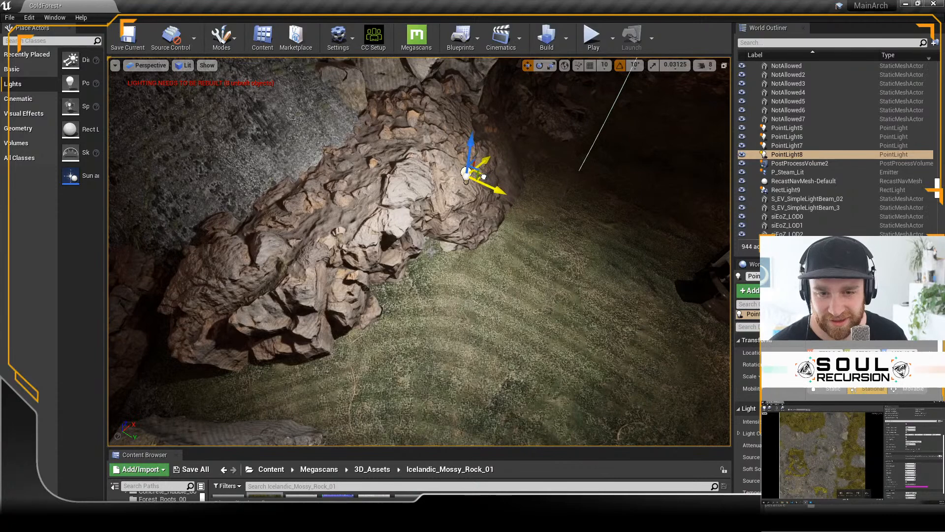
left_click_drag(479, 293, 471, 264, "alt")
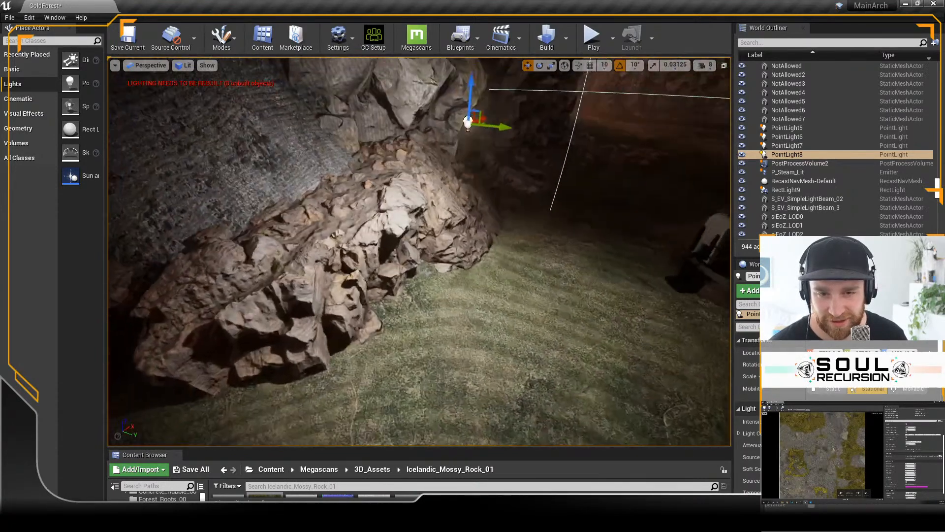
left_click_drag(472, 102, 511, 284)
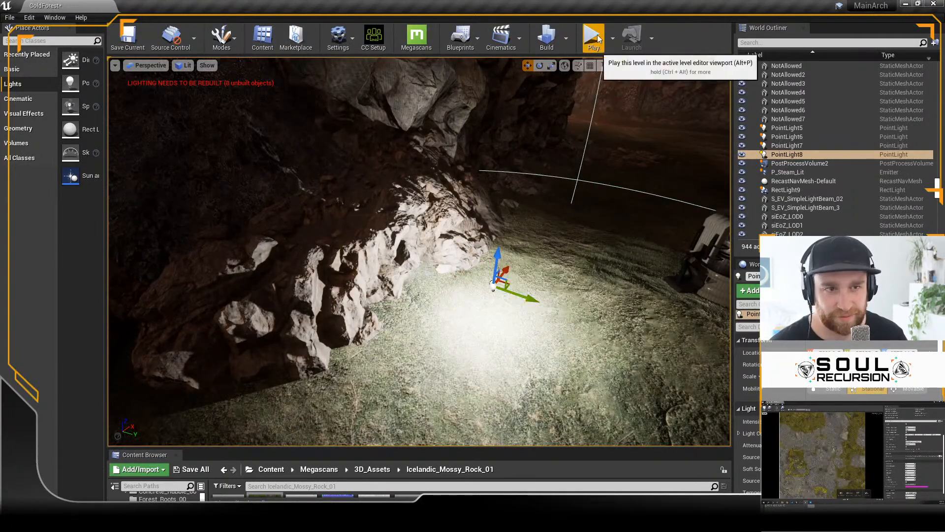
Step: Play the level and run through the forest to view the rock wall and foliage lit by the lowered point light
key("alt+p")
key("w")
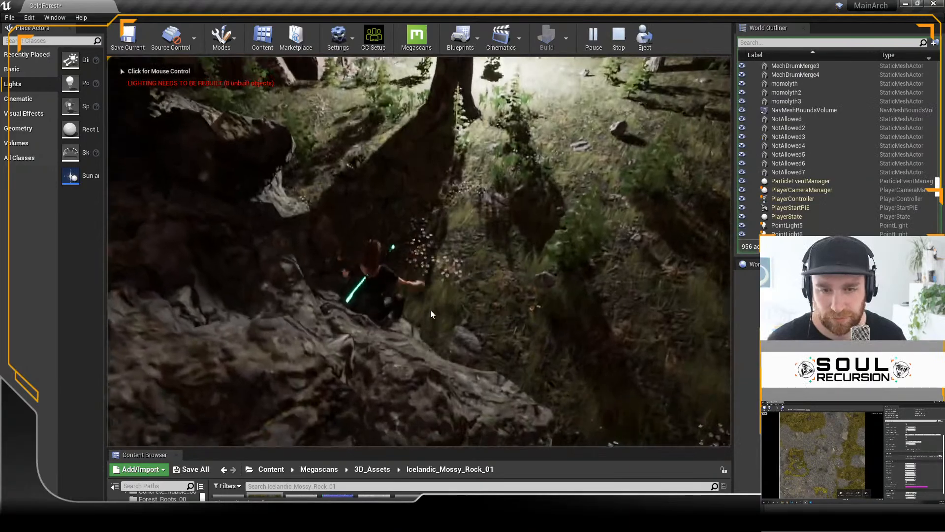
key("w")
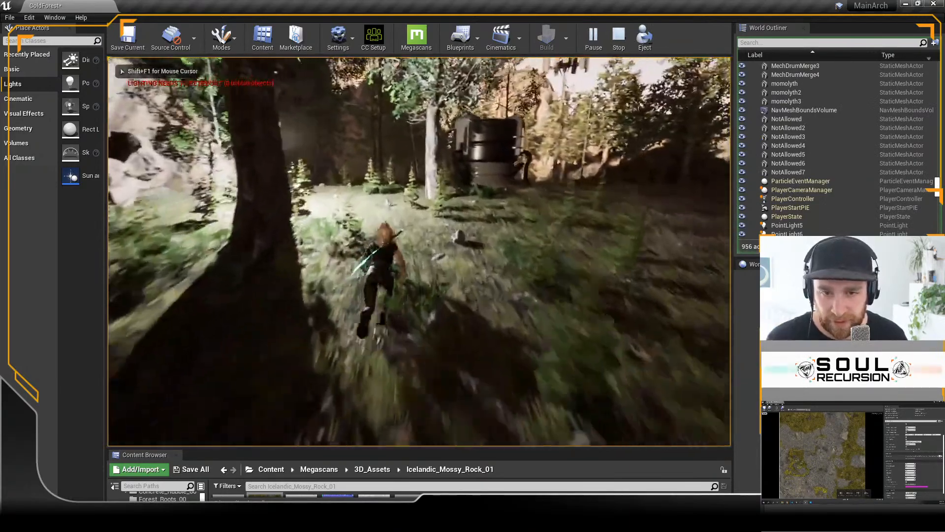
key("w")
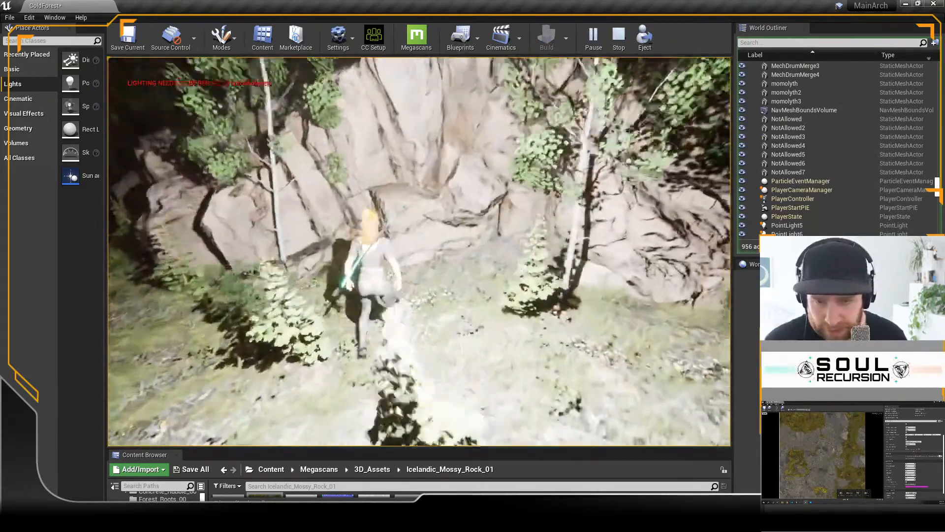
key("w")
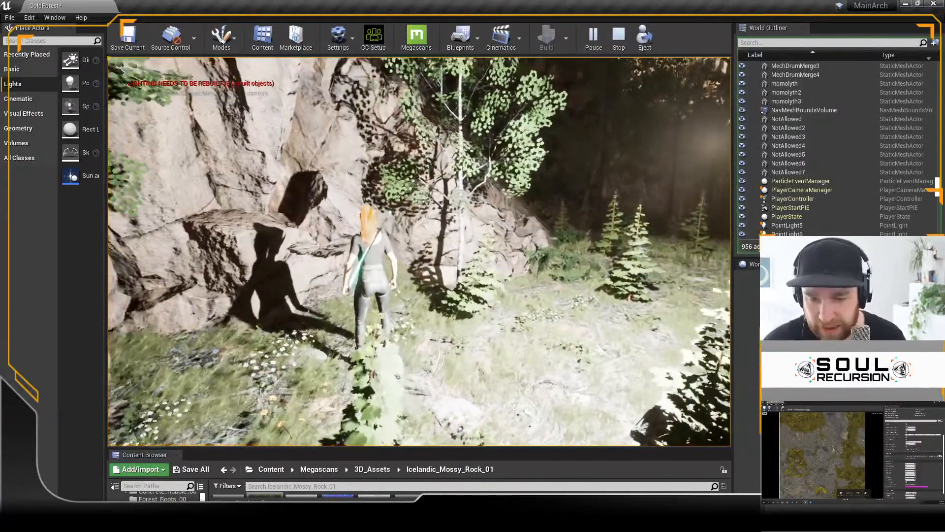
key("Escape")
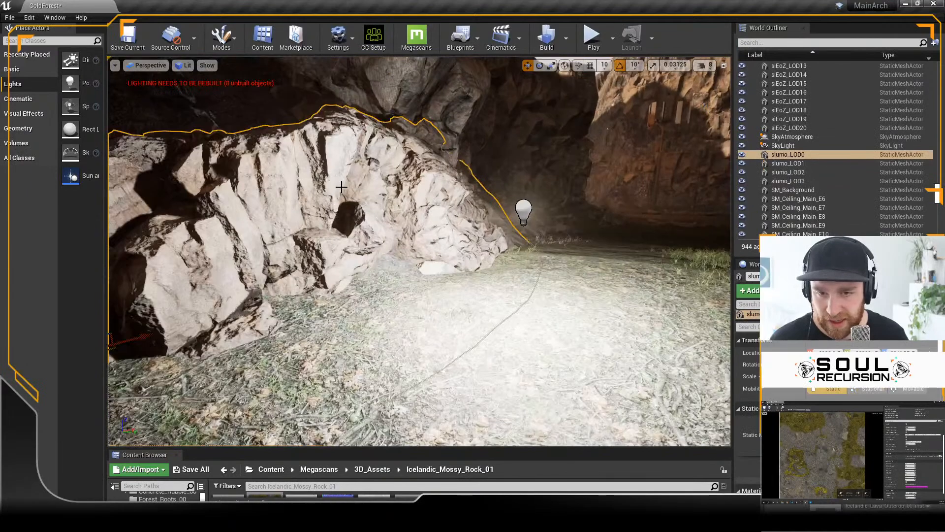
Step: Duplicate the brown rock twice along the wall near the point light, rotating the second copy 50 degrees, rescaling it and moving it into place
right_click_drag(342, 187, 348, 202)
left_click_drag(246, 351, 289, 382, "alt")
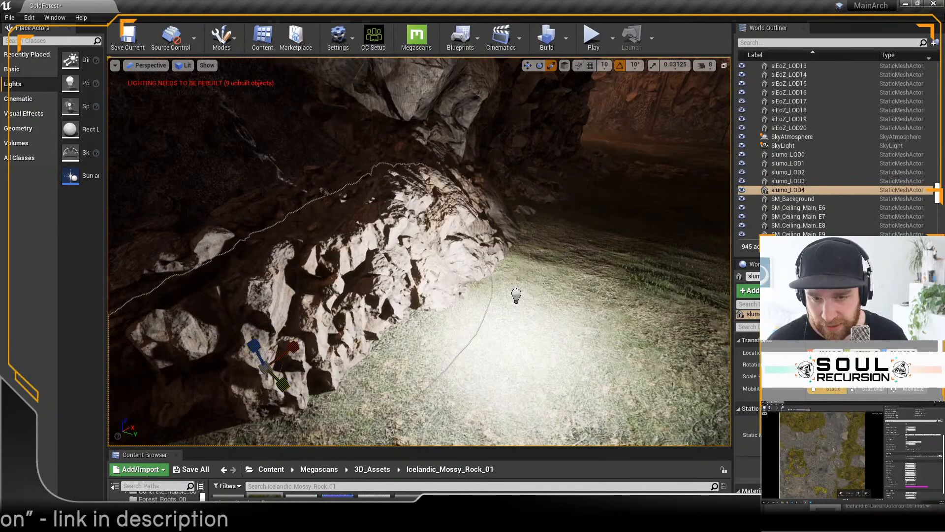
left_click(298, 268)
left_click_drag(247, 355, 338, 348, "alt")
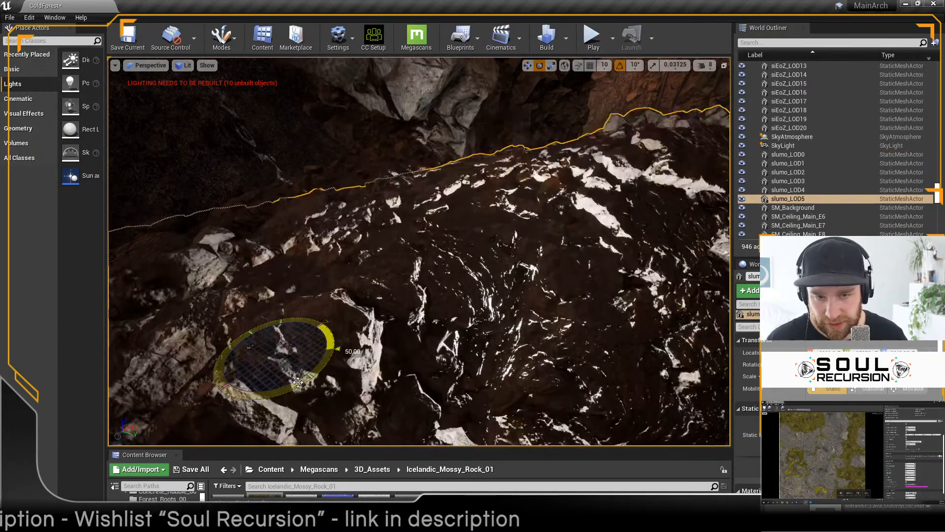
right_click_drag(308, 334, 362, 312)
left_click_drag(362, 313, 376, 196)
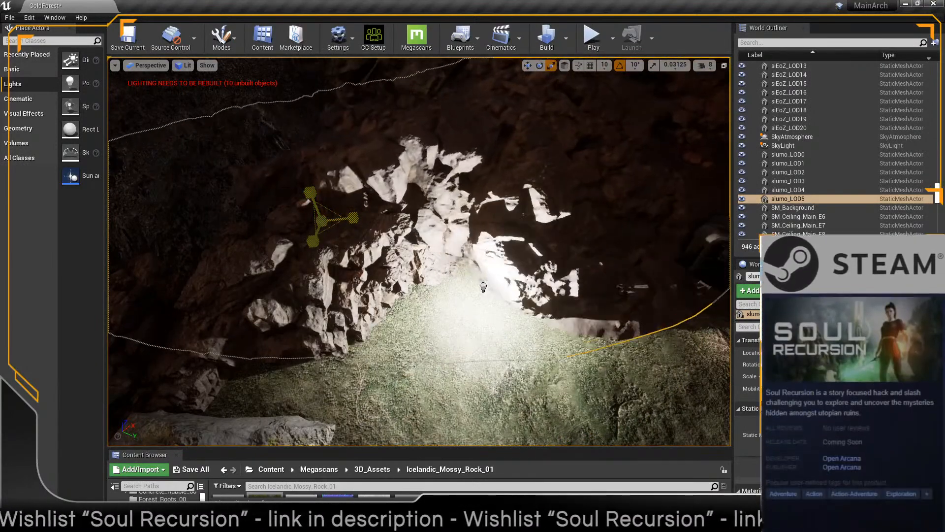
left_click_drag(339, 222, 330, 204)
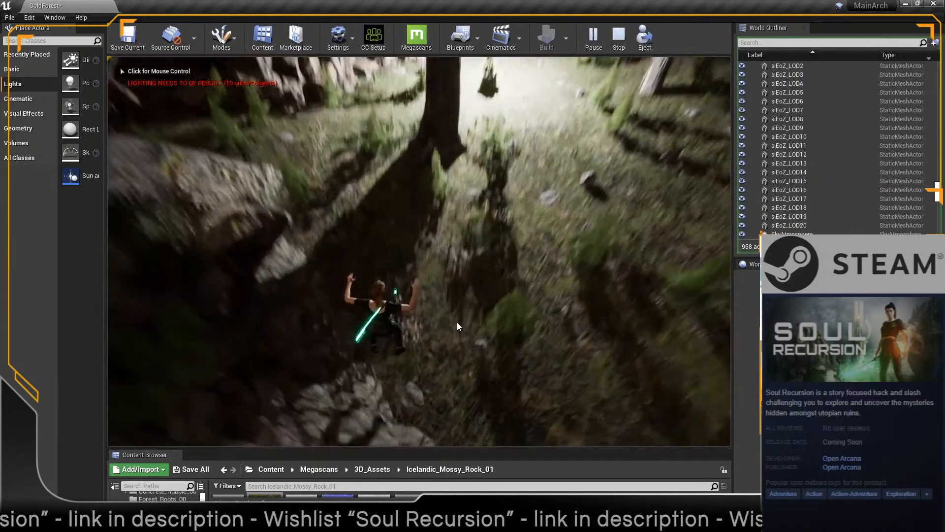
Step: Play the level and run up to the duplicated rocks to inspect the extended rock wall from several angles
left_click(457, 322)
key("w")
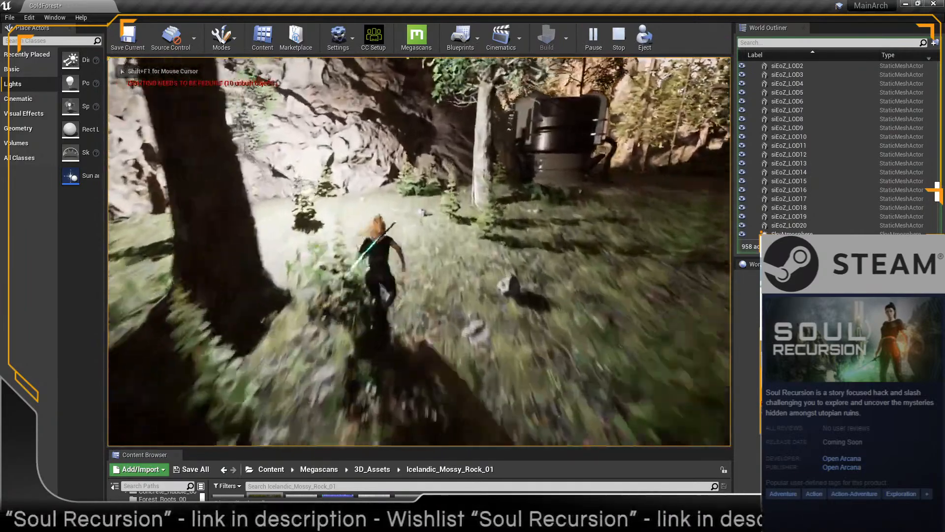
key("w")
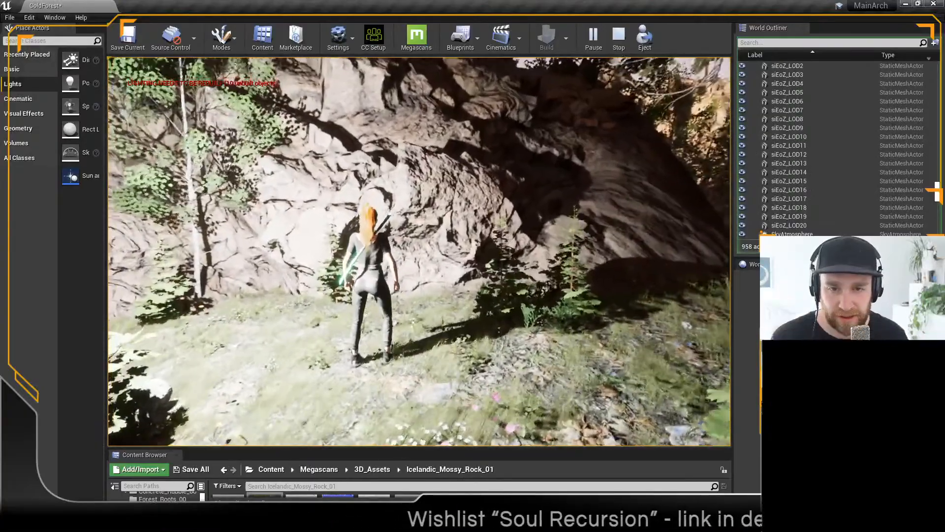
key("w")
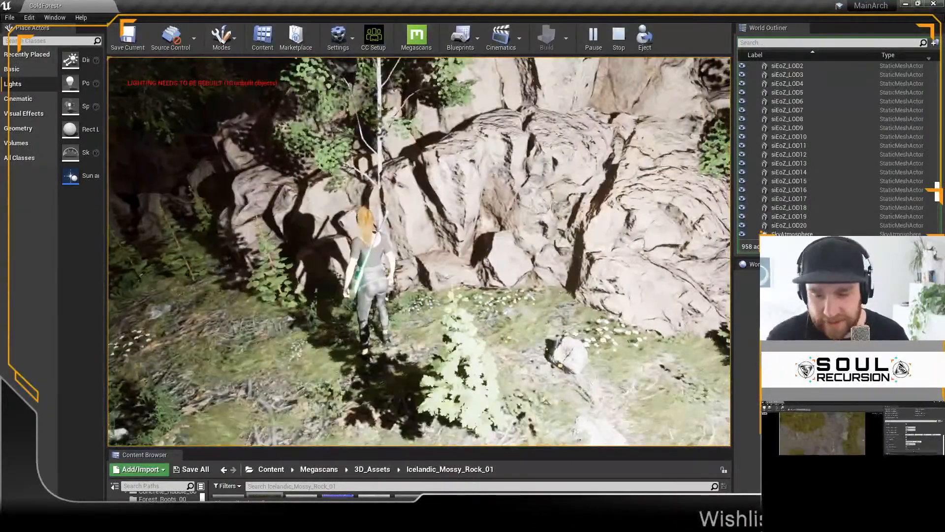
key("Escape")
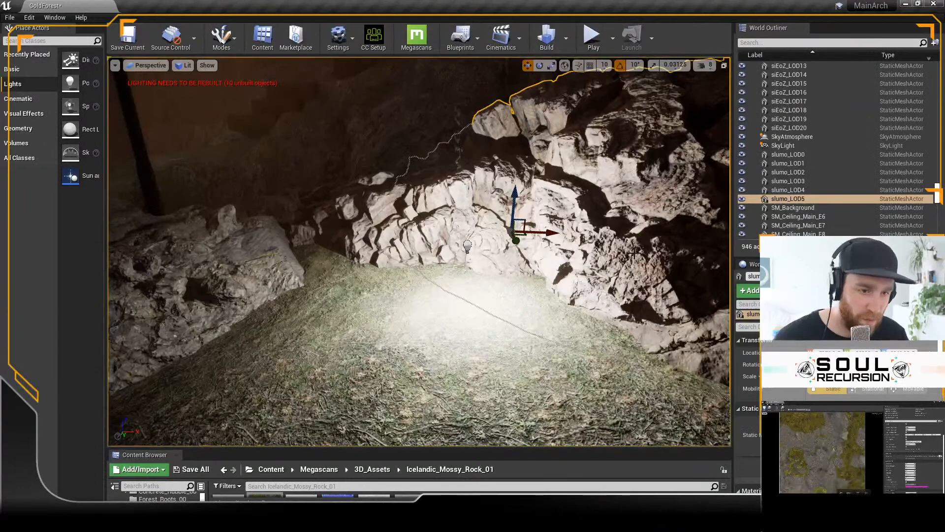
Step: Delete the point light in front of the rocks and switch the viewport to Unlit view mode
key("Delete")
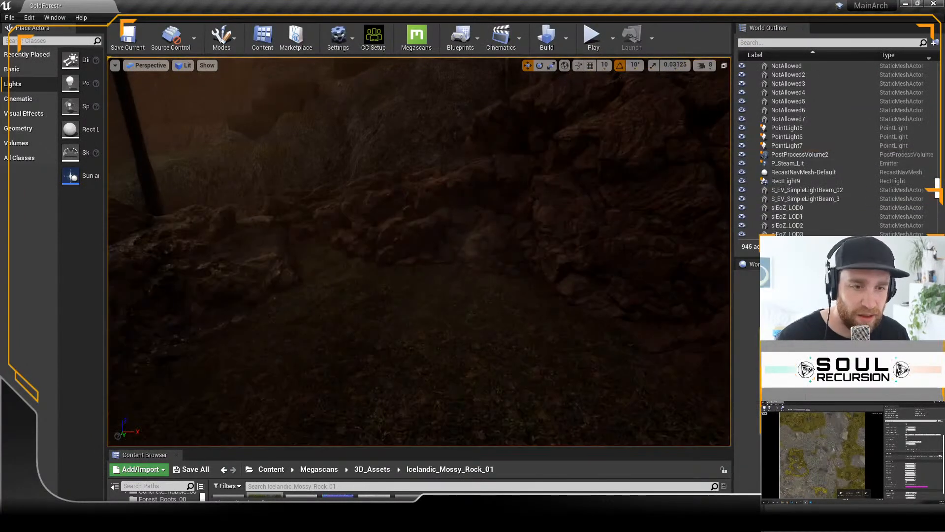
left_click(186, 67)
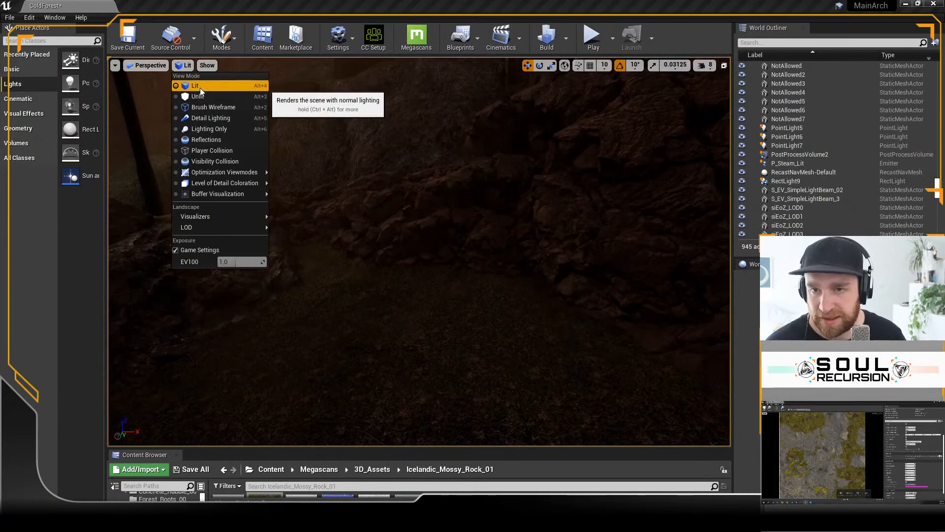
left_click(200, 89)
left_click(186, 66)
left_click(196, 96)
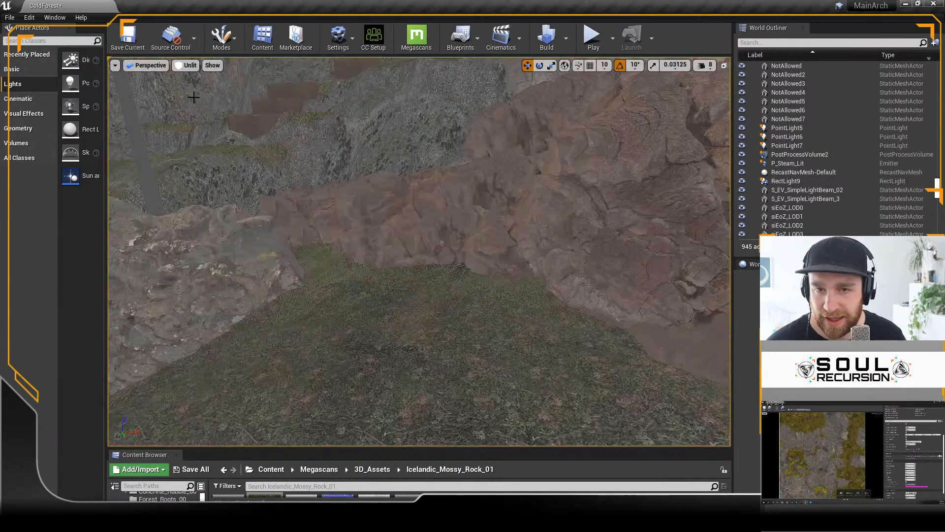
Step: Select the large brown rock copy, slumo_LOD5, and reposition it against the cliff wall
left_click(533, 281)
mouse_move(533, 282)
right_mouse_down()
mouse_move(547, 256)
mouse_move(533, 286)
right_mouse_up()
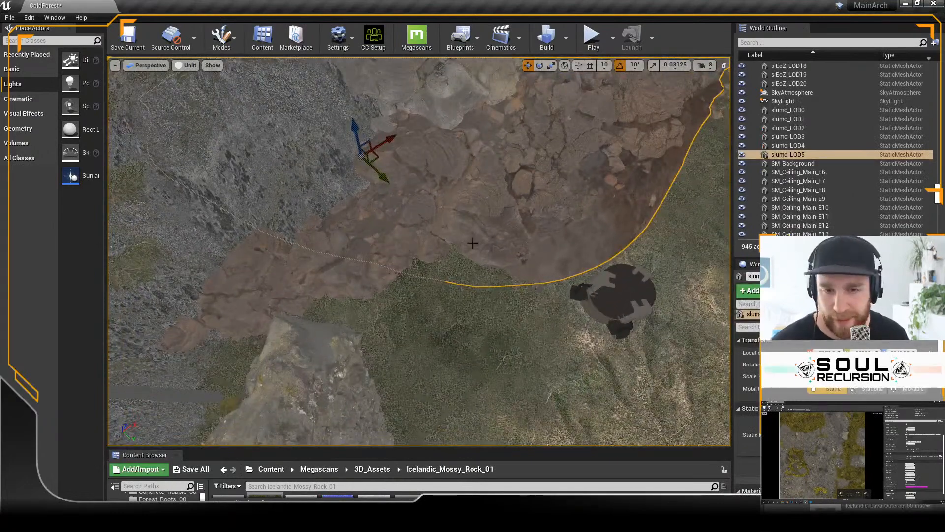
left_click_drag(382, 163, 224, 157)
right_click_drag(461, 267, 382, 220)
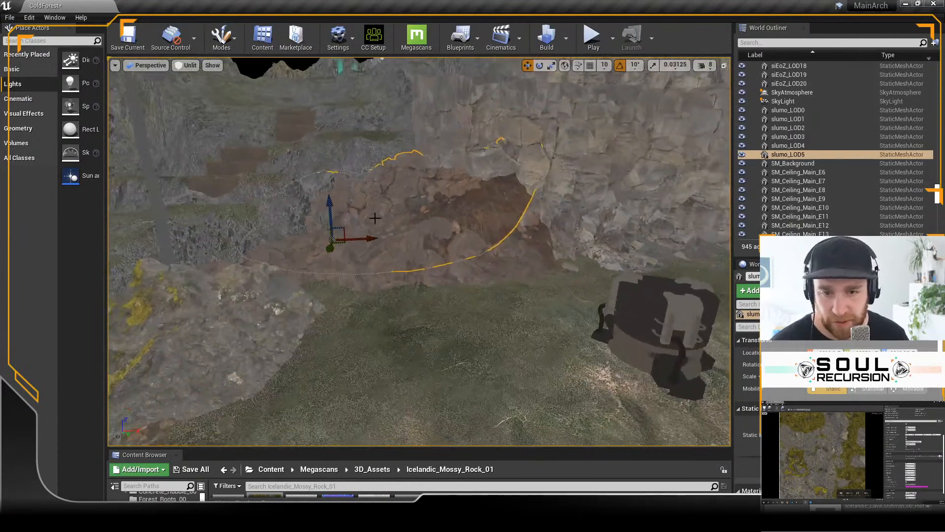
left_click_drag(330, 206, 331, 212)
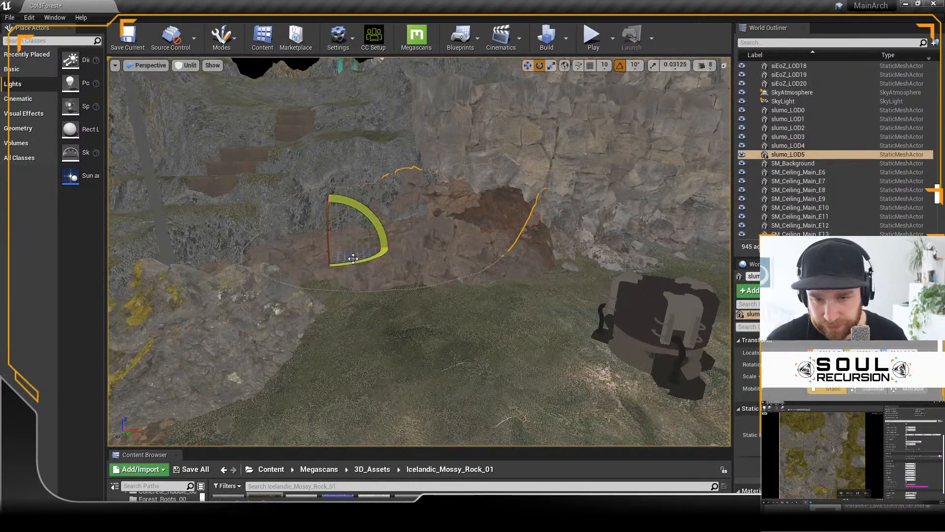
right_click_drag(431, 285, 431, 311)
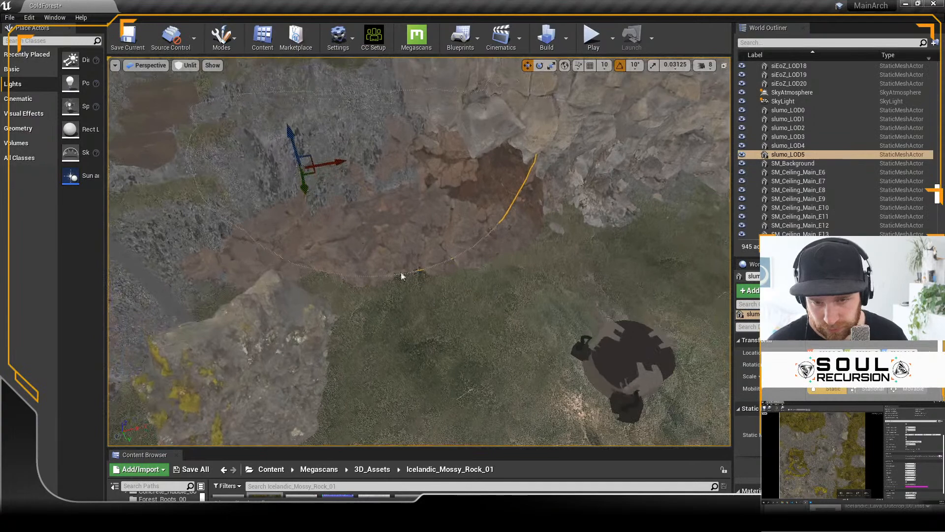
left_click_drag(309, 173, 334, 178)
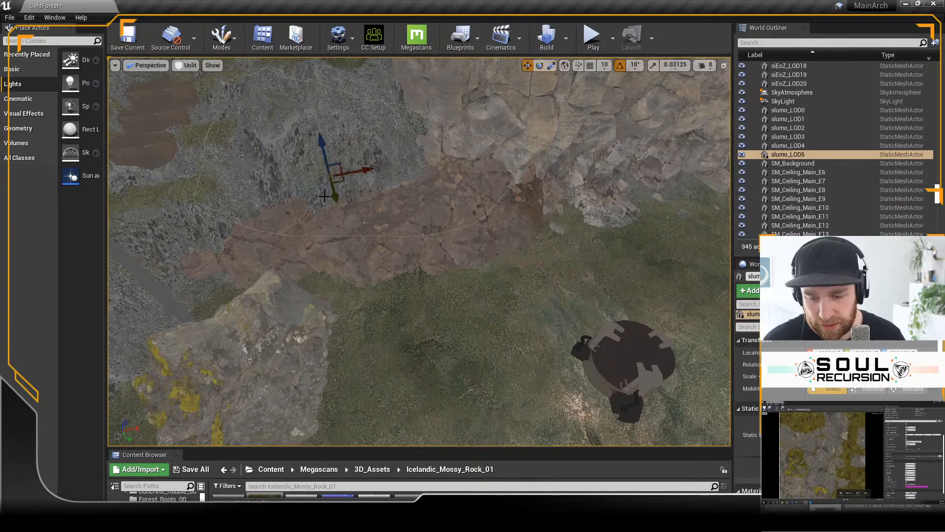
left_click_drag(337, 181, 402, 187)
left_click_drag(440, 323, 438, 302, "alt")
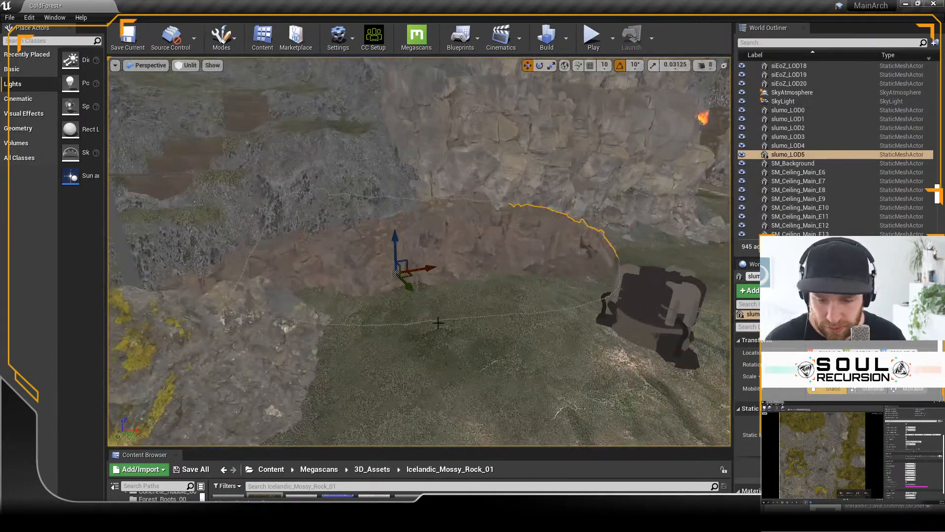
key("ctrl+z")
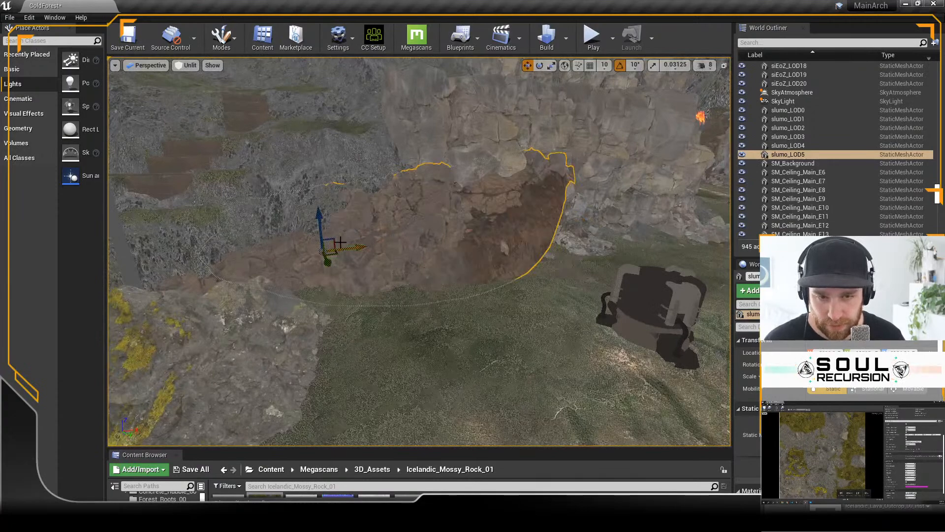
Step: Reorient the large brown rock copy so it runs along the foot of the cliff, and shift it into position
left_click_drag(303, 208, 351, 265)
key("w")
left_click_drag(338, 228, 336, 222)
left_click_drag(500, 289, 517, 328, "alt")
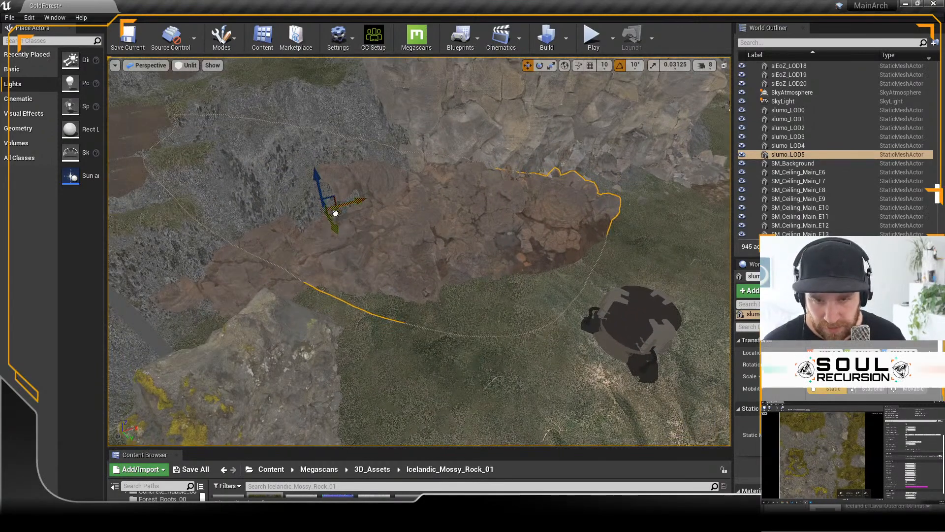
left_click_drag(334, 213, 343, 199)
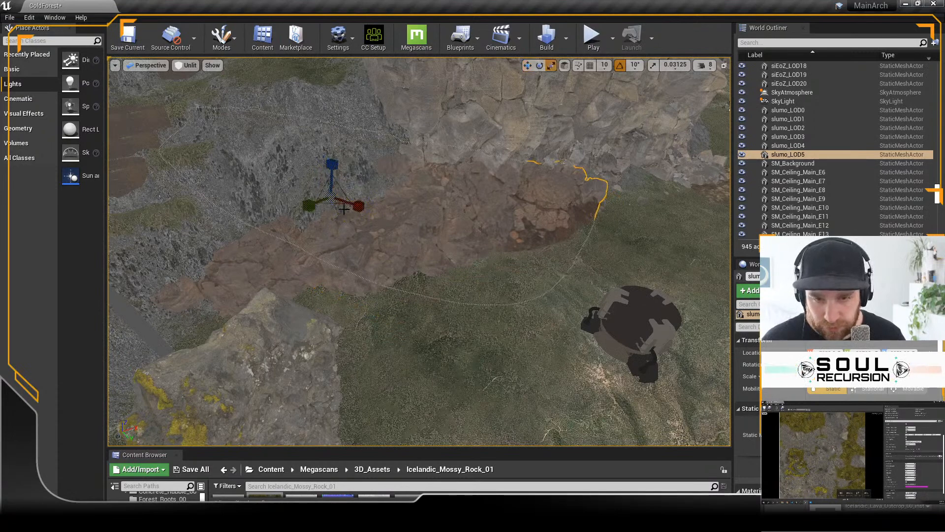
Step: Stretch the large brown rock copy vertically and move it farther back into the cliff wall
left_click_drag(328, 170, 320, 127)
key("s")
right_click_drag(415, 289, 443, 328)
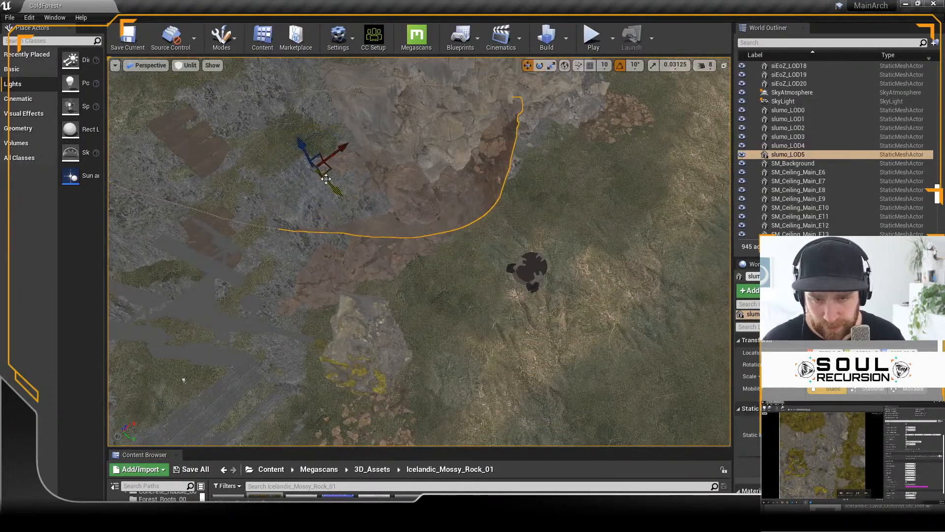
left_click_drag(326, 183, 306, 191)
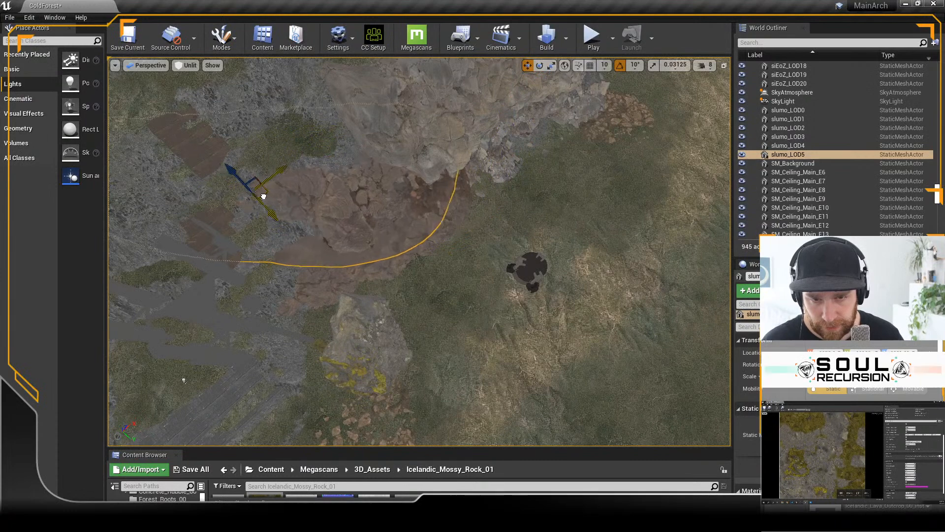
left_click_drag(414, 357, 404, 320, "alt")
left_click_drag(520, 236, 397, 262, "alt")
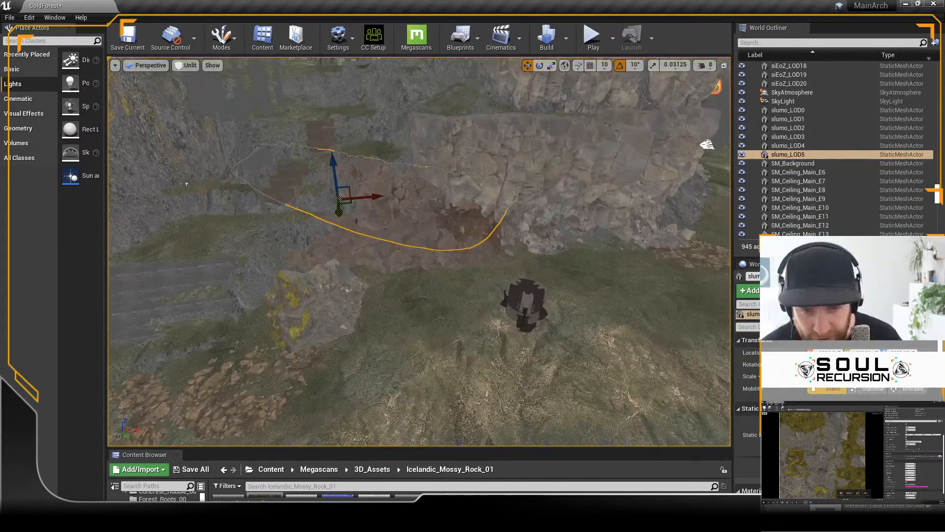
Step: Rotate the smaller brown rock copy, slumo_LOD4, by about -10 degrees and move it along the cliff base below the overhang
left_click(397, 262)
key("f")
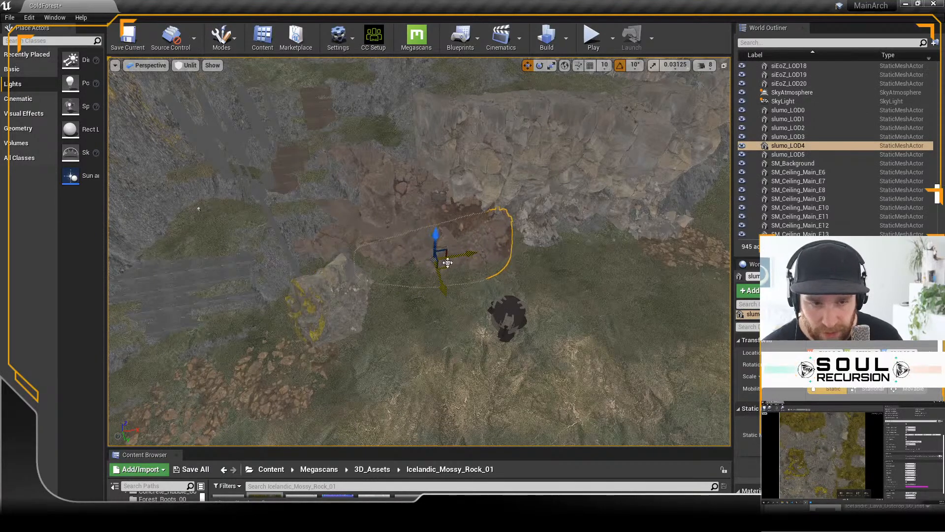
key("e")
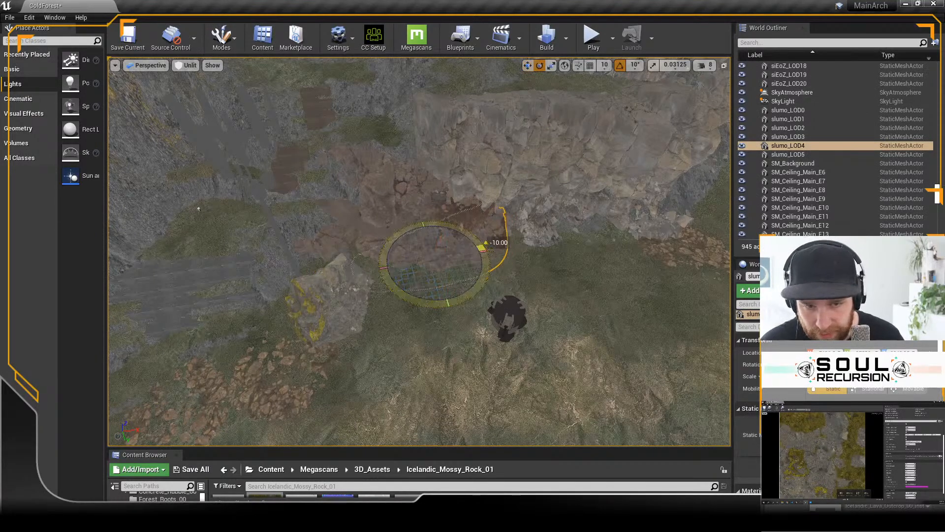
key("w")
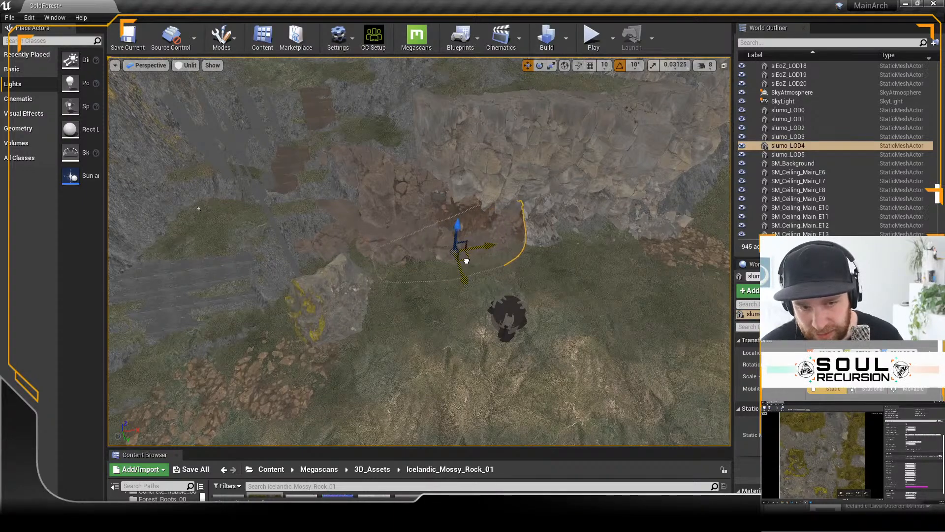
left_click_drag(608, 296, 522, 207, "alt")
scroll(440, 307, "up", 6)
left_click_drag(438, 312, 453, 216, "alt")
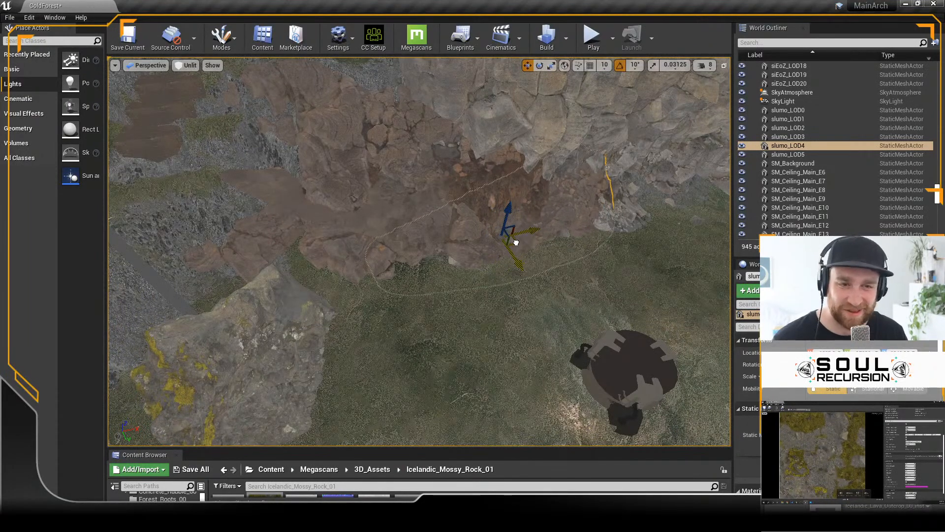
left_click_drag(560, 296, 728, 387, "alt")
left_click_drag(434, 323, 366, 246, "alt")
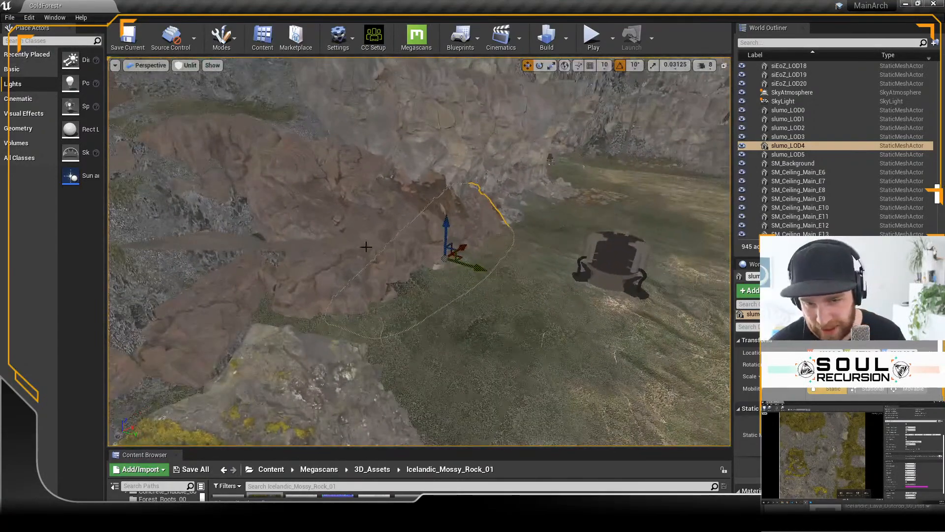
Step: Select the original brown rock, slumo_LOD0, at the foot of the cliff and adjust its height
left_click(366, 247)
left_click_drag(416, 312, 337, 258, "alt")
left_click(350, 266)
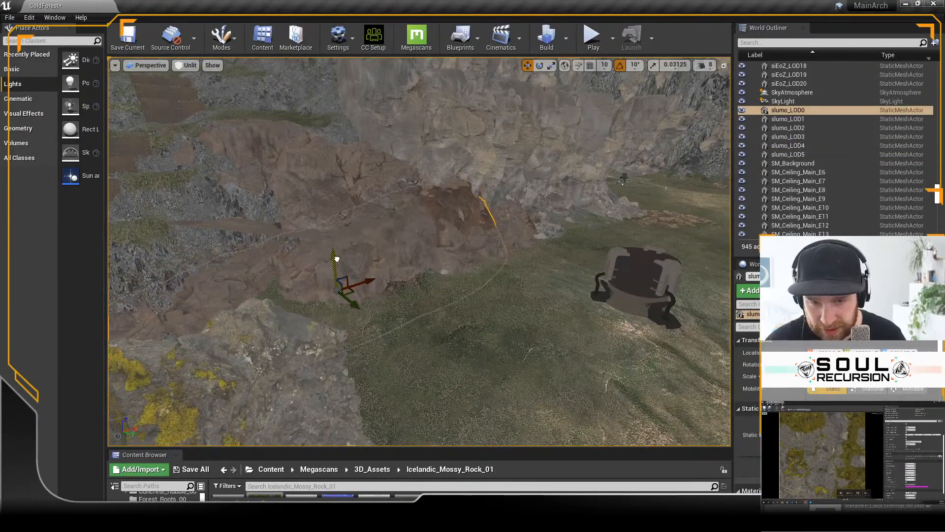
left_click_drag(488, 343, 363, 289, "alt")
Step: Move the mossy rock, thkqfbjda_LOD0, back against the foot of the cliff beside the brown rocks and scale it up
left_click(272, 321)
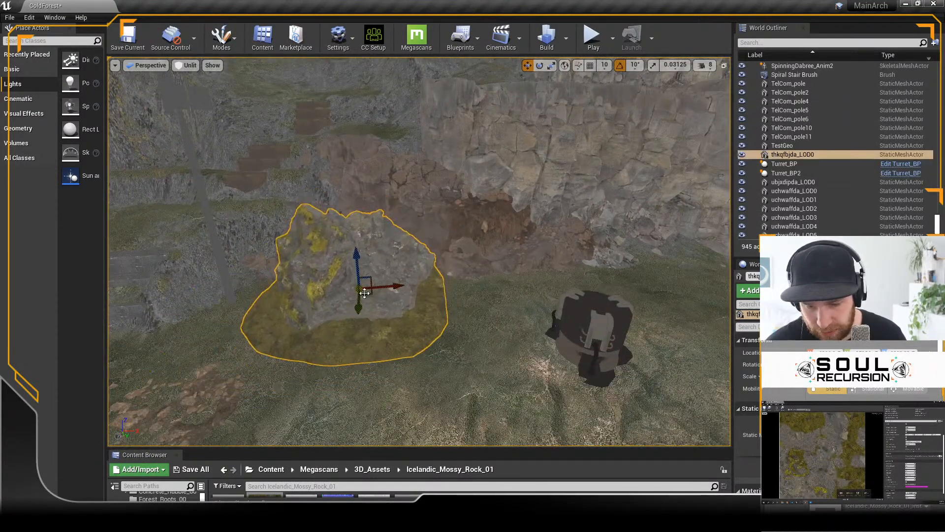
key("ctrl+z")
left_click_drag(426, 309, 402, 327, "alt")
left_click_drag(288, 337, 389, 301)
key("e")
key("r")
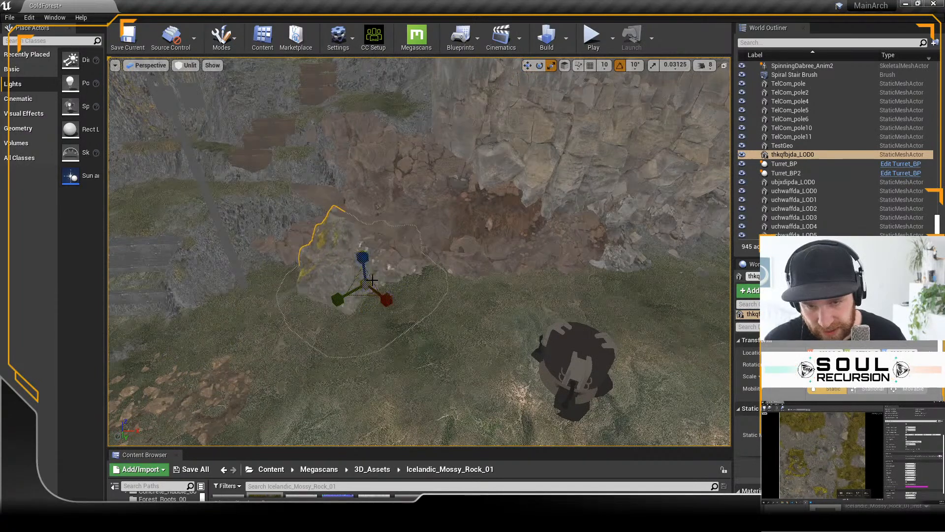
left_click_drag(365, 284, 392, 263)
Step: Duplicate the mossy rock along the cliff base on the stairs side, and rotate and shrink the copy
left_click_drag(358, 295, 218, 338)
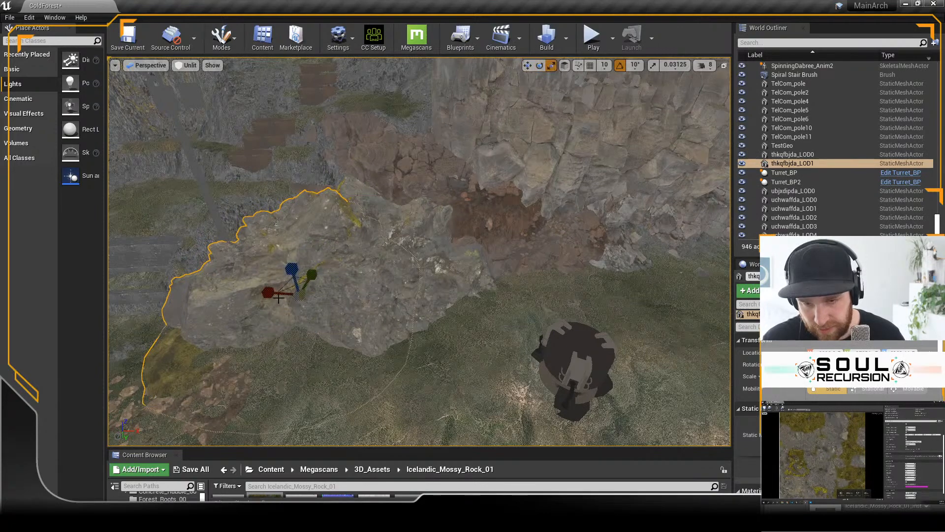
mouse_move(268, 292)
left_mouse_down()
mouse_move(296, 294)
mouse_move(268, 292)
left_mouse_up()
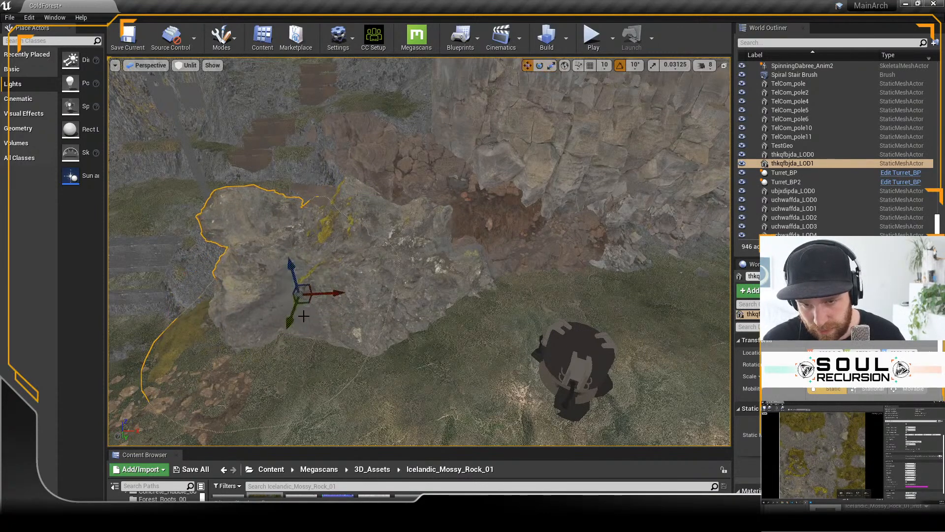
left_click_drag(317, 324, 345, 276)
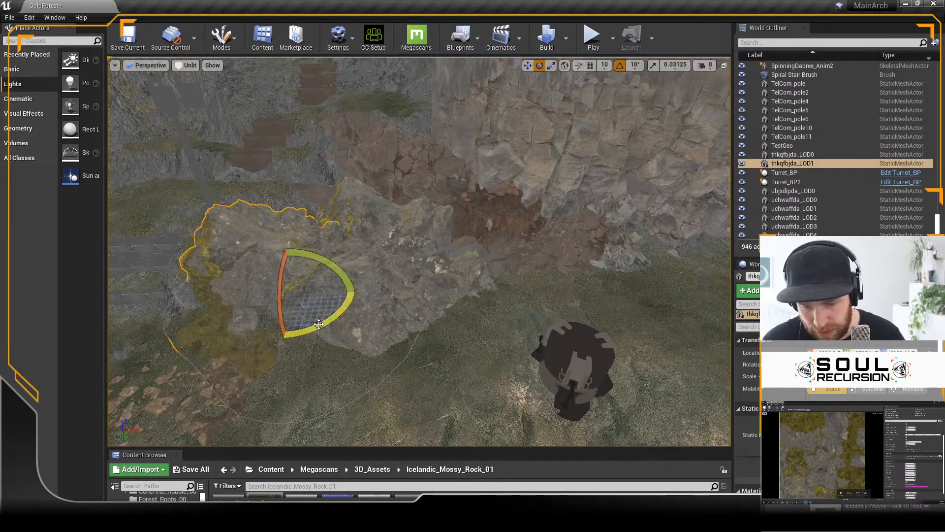
left_click_drag(299, 296, 278, 299)
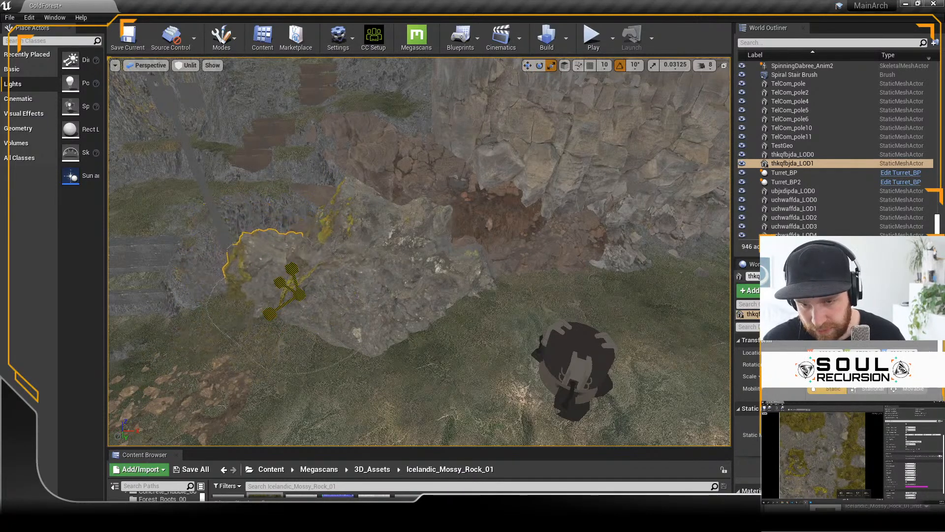
left_click_drag(299, 343, 298, 359)
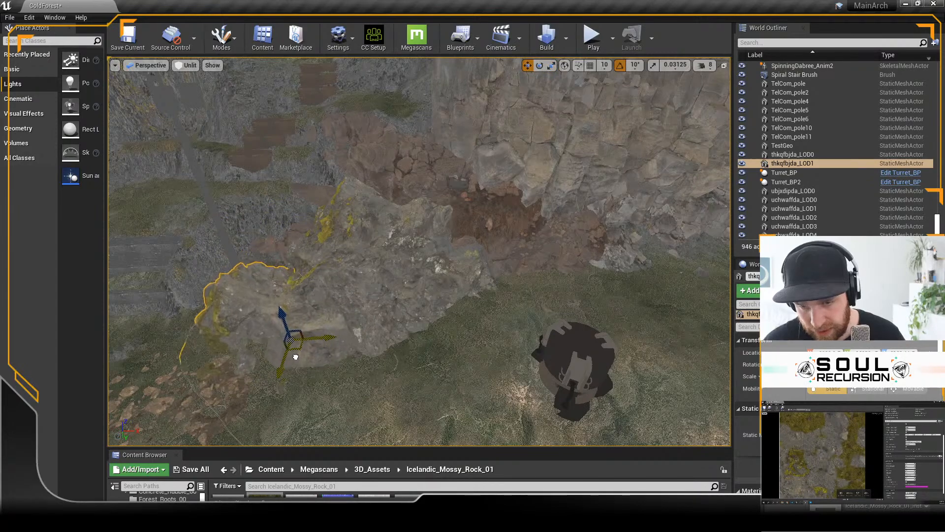
Step: Adjust the orientation and position of the mossy rock copy so it blends into the original rock
left_click_drag(394, 410, 448, 330, "alt")
scroll(373, 401, "down", 2)
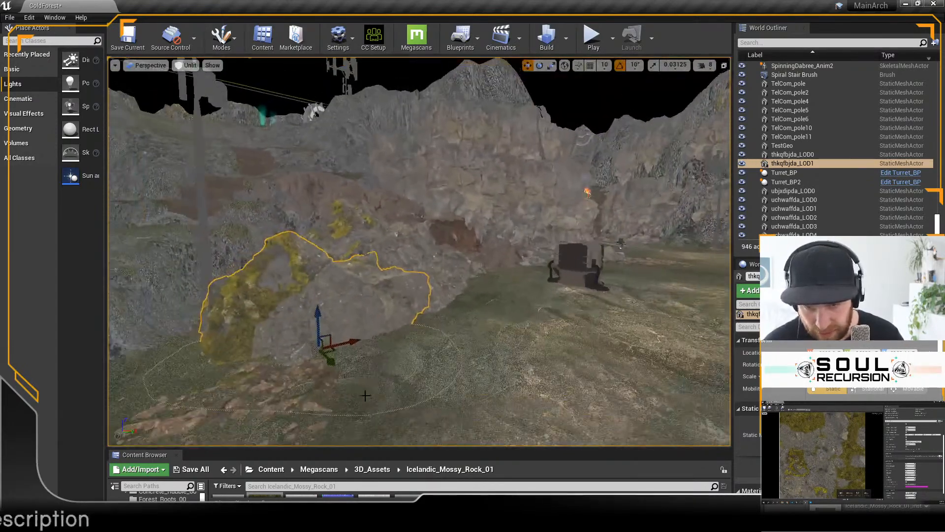
left_click_drag(381, 329, 268, 334)
left_click_drag(362, 361, 320, 350, "alt")
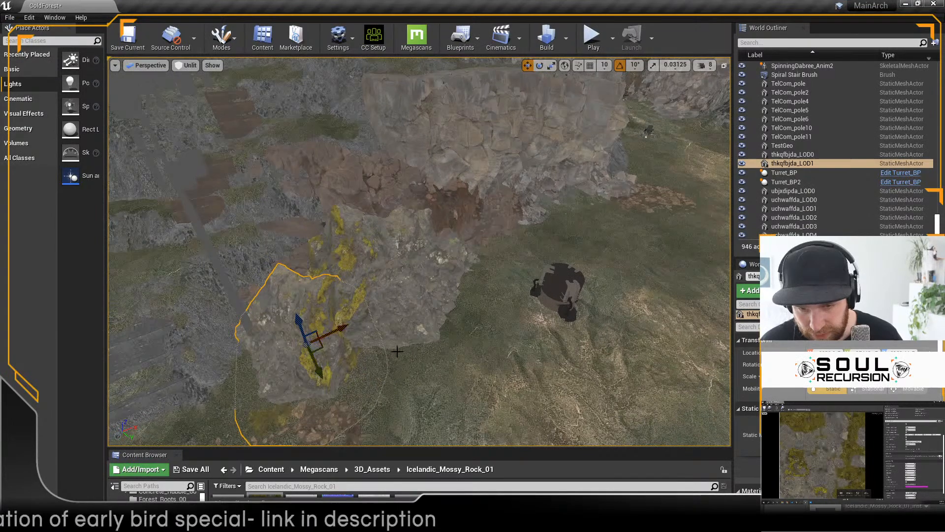
left_click_drag(397, 352, 364, 350, "alt")
Step: Make a second copy of the mossy rock, rotate and resize it, and sink it low in front of the other two
left_click_drag(300, 317, 383, 359, "alt")
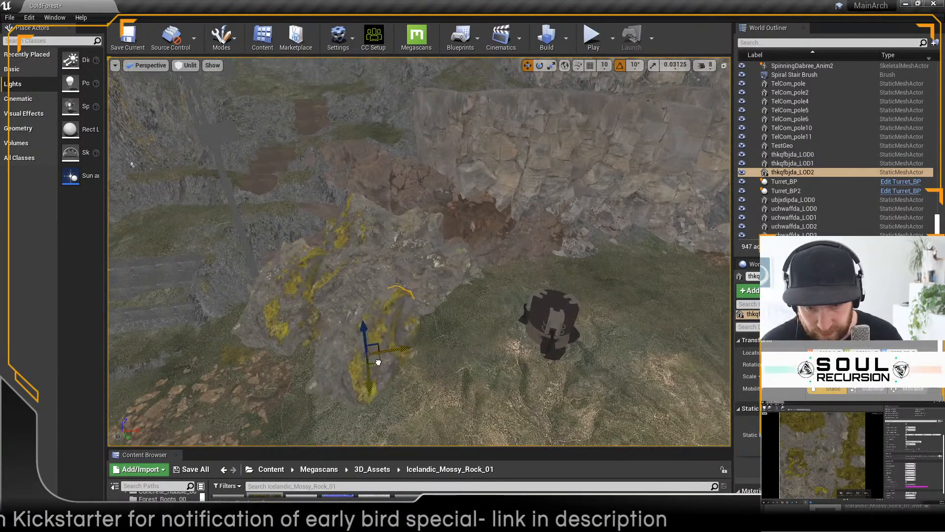
key("r")
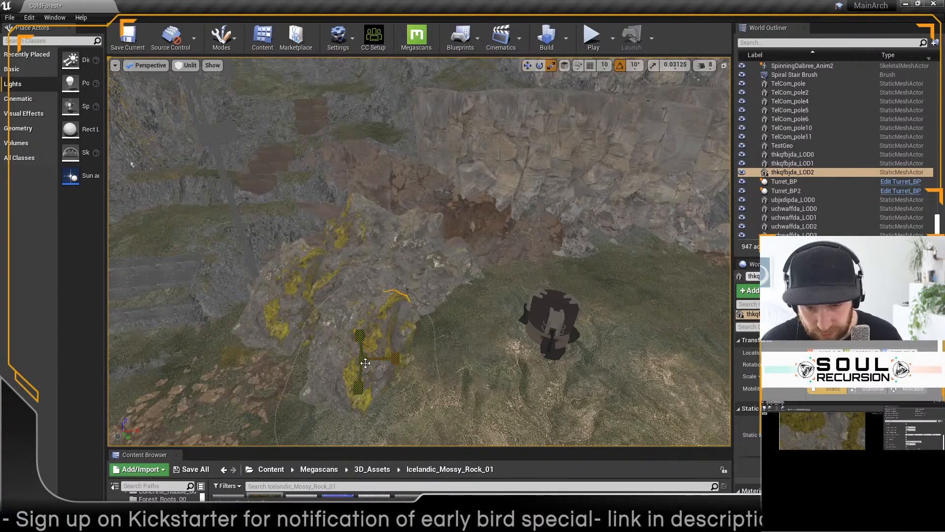
left_click_drag(444, 393, 438, 345, "alt")
key("e")
mouse_move(378, 363)
left_mouse_down()
mouse_move(381, 398)
mouse_move(383, 377)
left_mouse_up()
key("w")
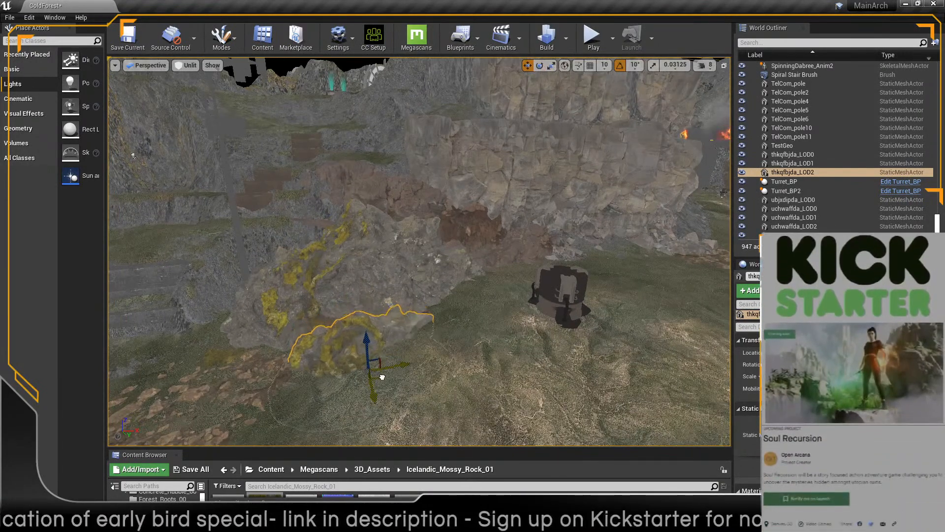
mouse_move(367, 328)
left_mouse_down("alt")
mouse_move(369, 307)
mouse_move(391, 296)
mouse_move(378, 301)
mouse_move(378, 316)
left_mouse_up("alt")
Step: Duplicate the brown rubble patch and place the copy at the foot of the mossy rocks
left_click_drag(312, 372, 405, 328, "alt")
left_click(279, 389)
scroll(282, 379, "down", 3)
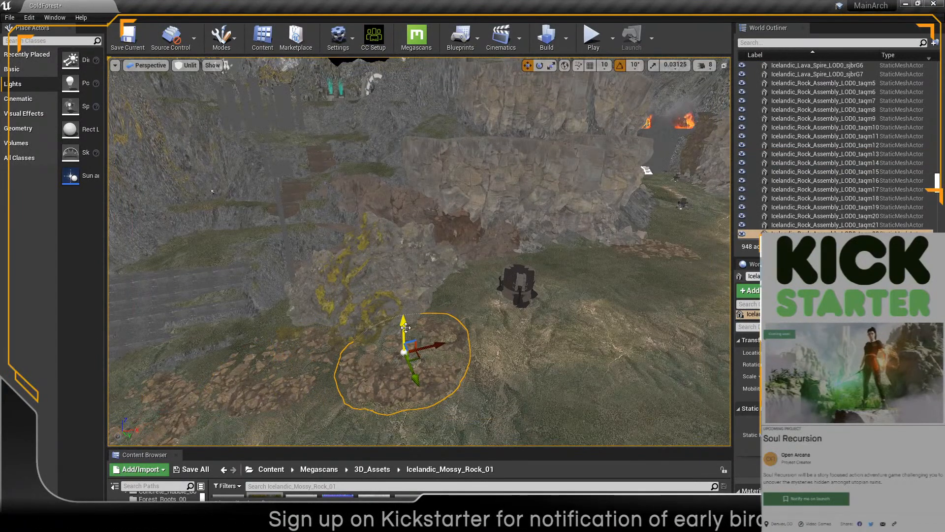
Step: Turn off rotation snapping, tilt the rubble copy to follow the ground, and adjust its height
key("e")
left_click_drag(393, 394, 340, 391)
left_click_drag(420, 342, 451, 336)
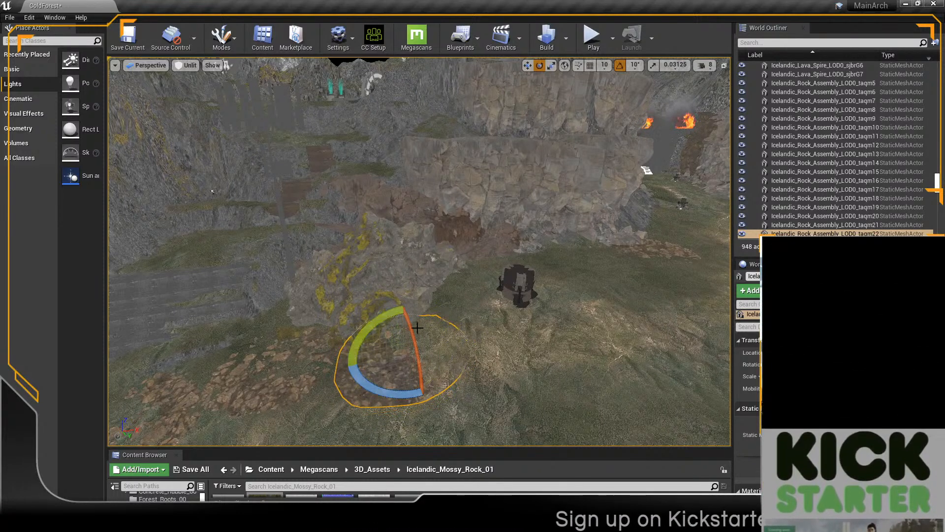
left_click(621, 66)
left_click_drag(362, 329, 381, 326)
key("w")
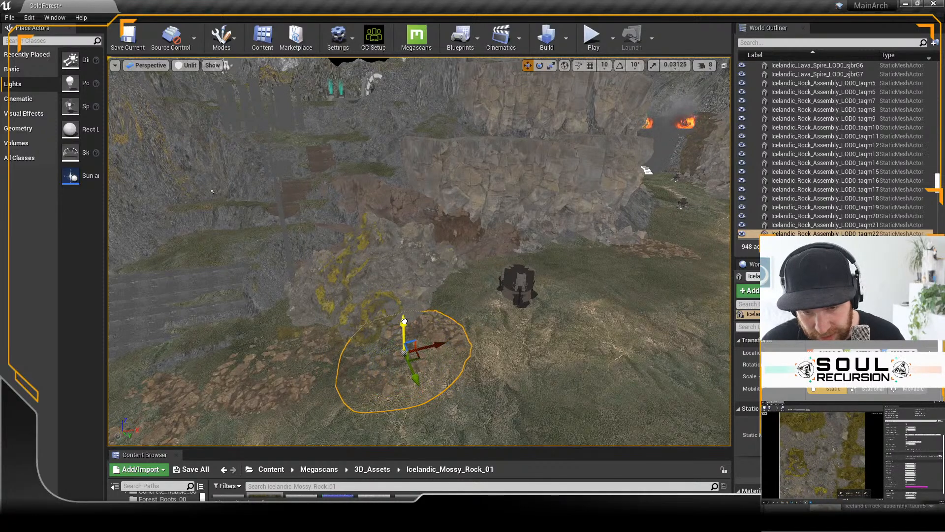
left_click_drag(520, 278, 616, 233, "alt")
Step: Play the level and run the character around the mossy rocks and rubble to check how they look in game lighting
left_click(602, 42)
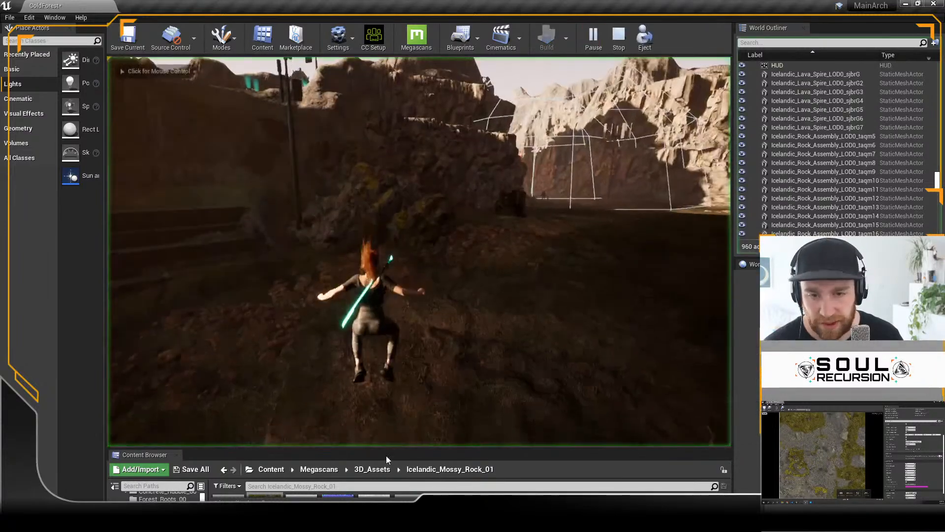
left_click(418, 372)
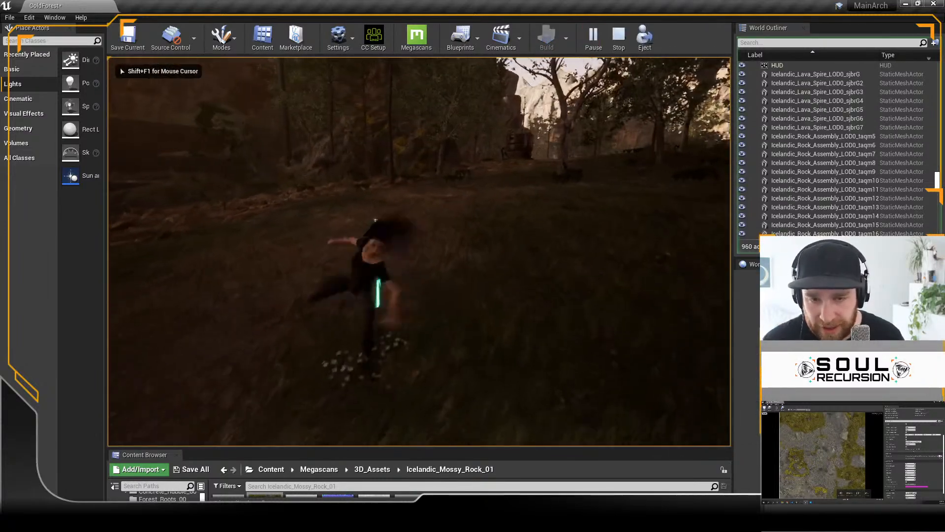
key("w")
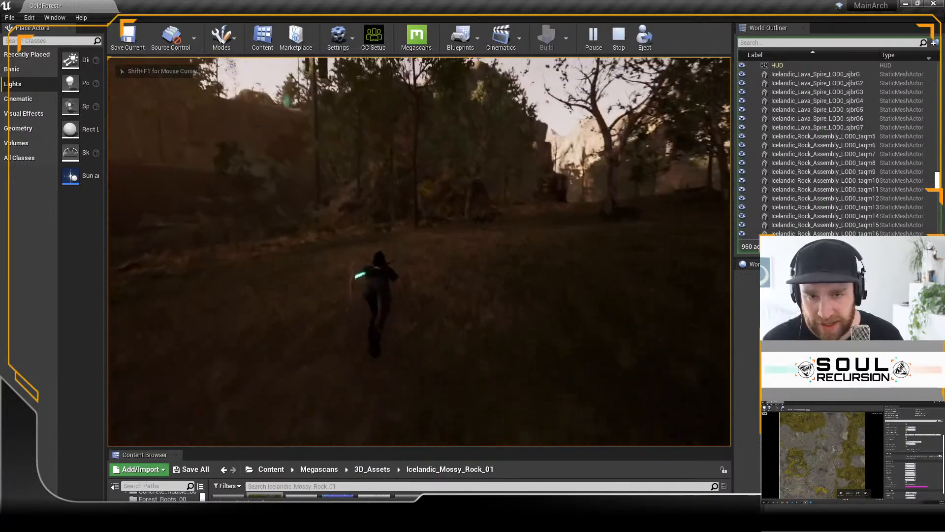
key("w")
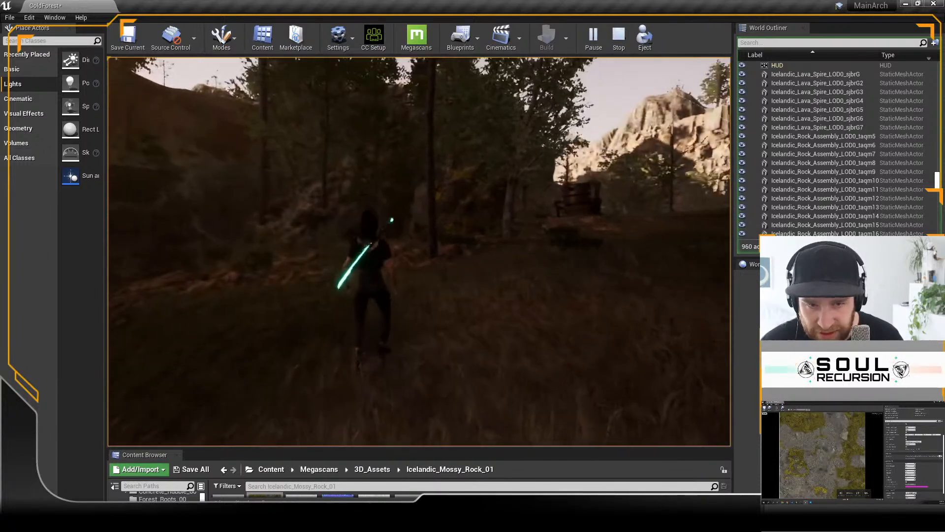
key("w")
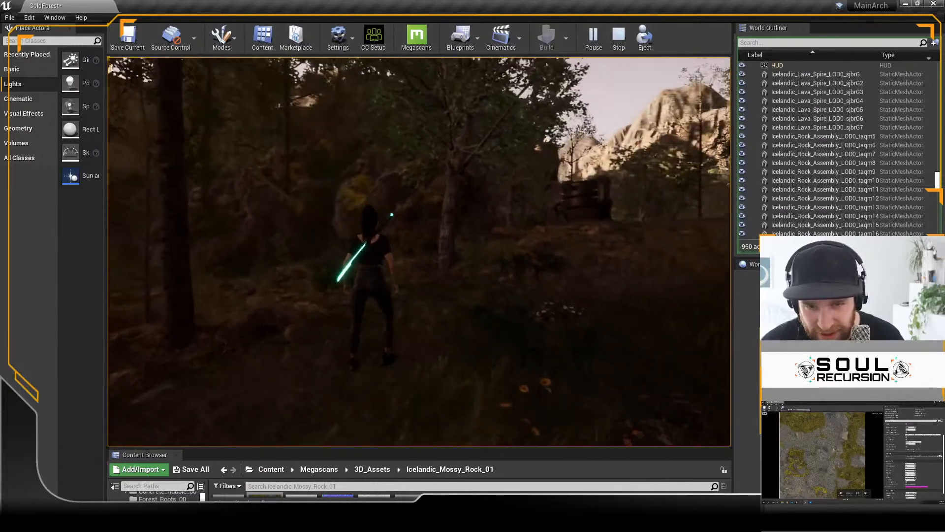
key("w")
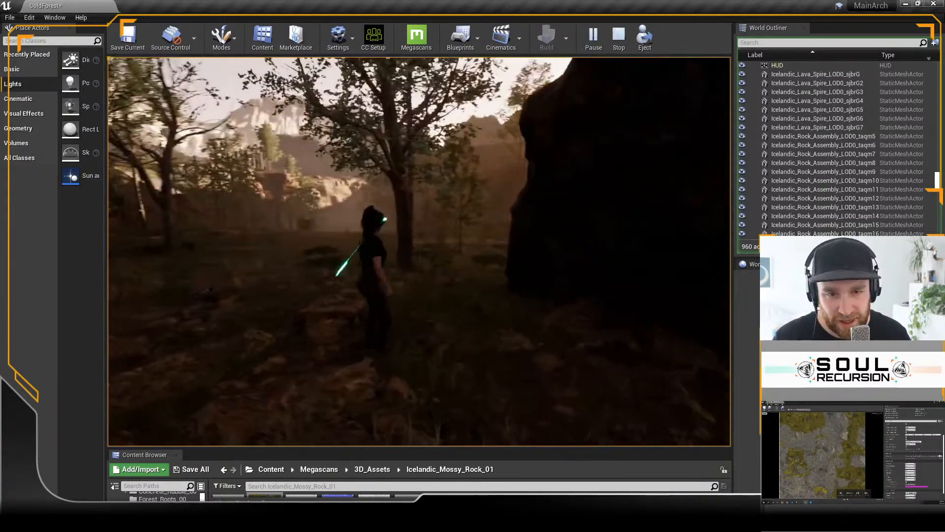
key("w")
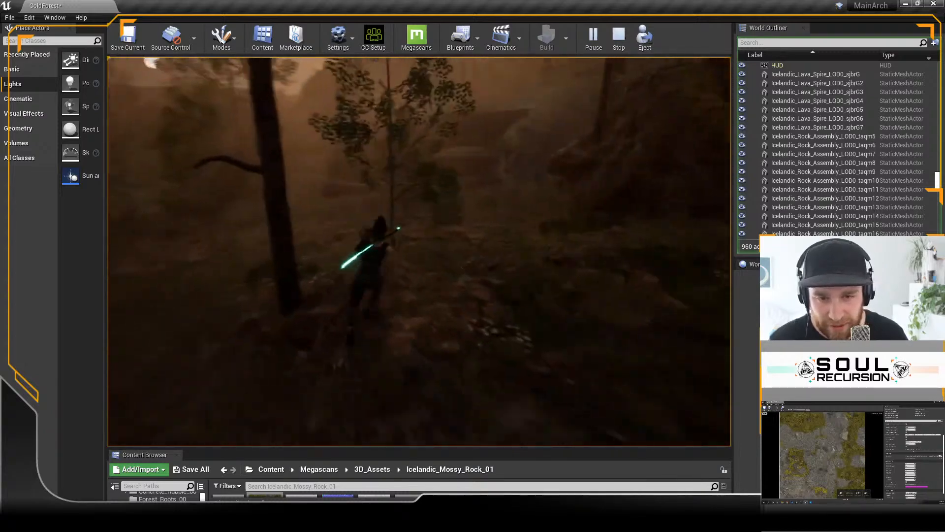
key("Escape")
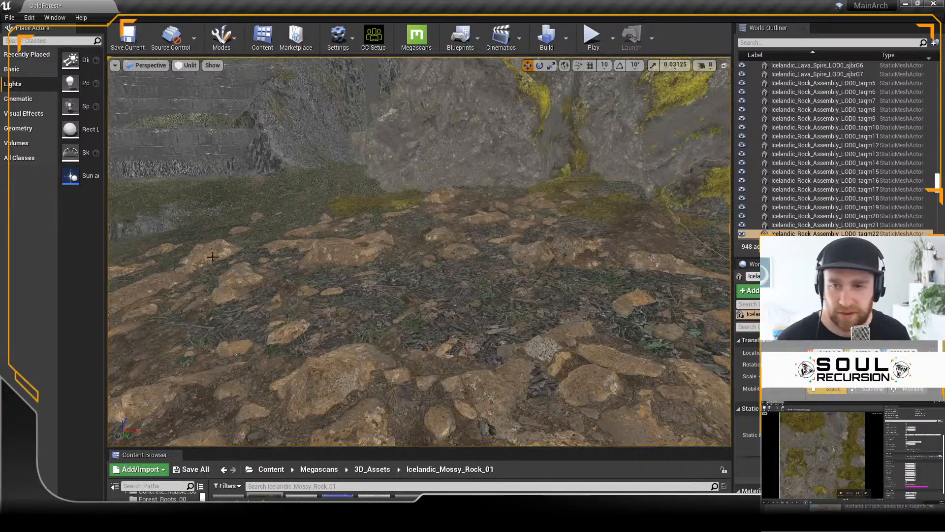
Step: Switch the editor to Landscape mode for the ground around the mossy rocks and rubble
scroll(359, 152, "down", 3)
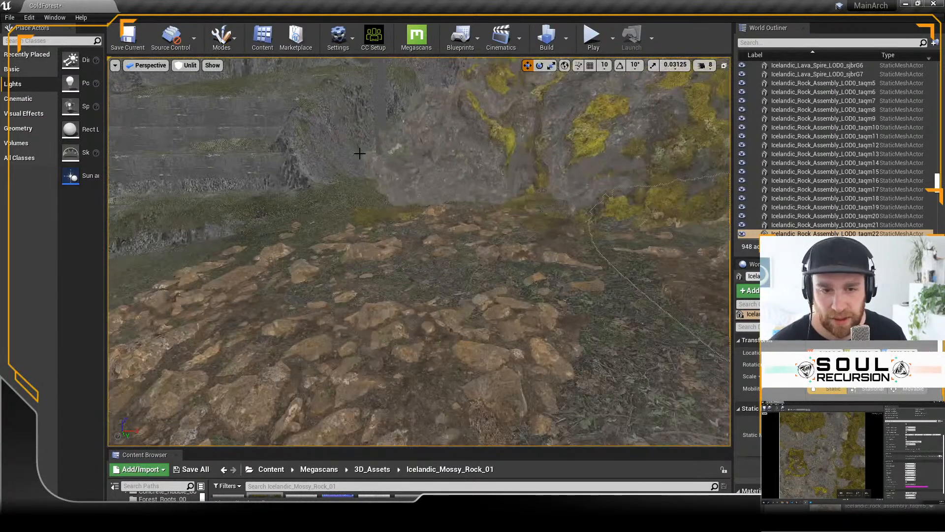
right_click_drag(360, 152, 360, 153)
right_click_drag(238, 125, 238, 124)
left_click(221, 40)
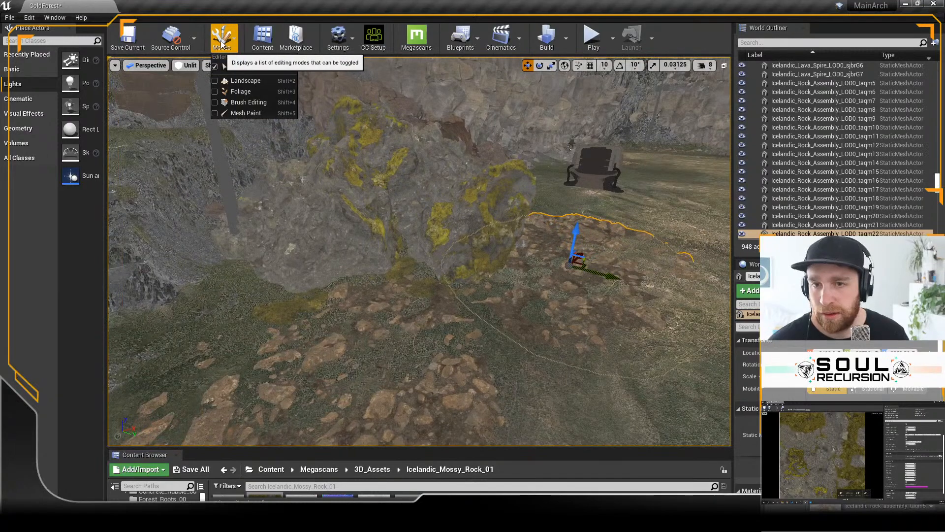
left_click(243, 80)
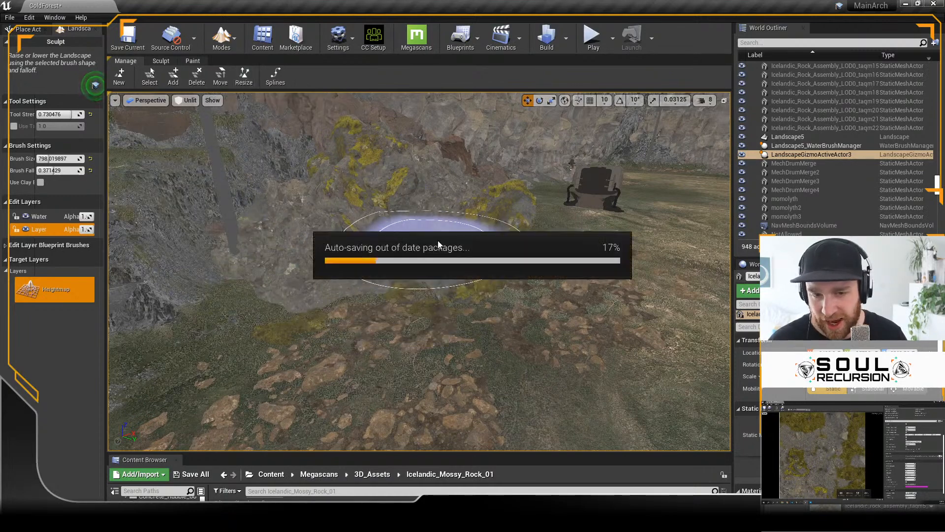
Step: Widen the landscape settings area slightly and bring up the landscape sculpting tools
key("s")
right_click_drag(438, 214, 438, 214)
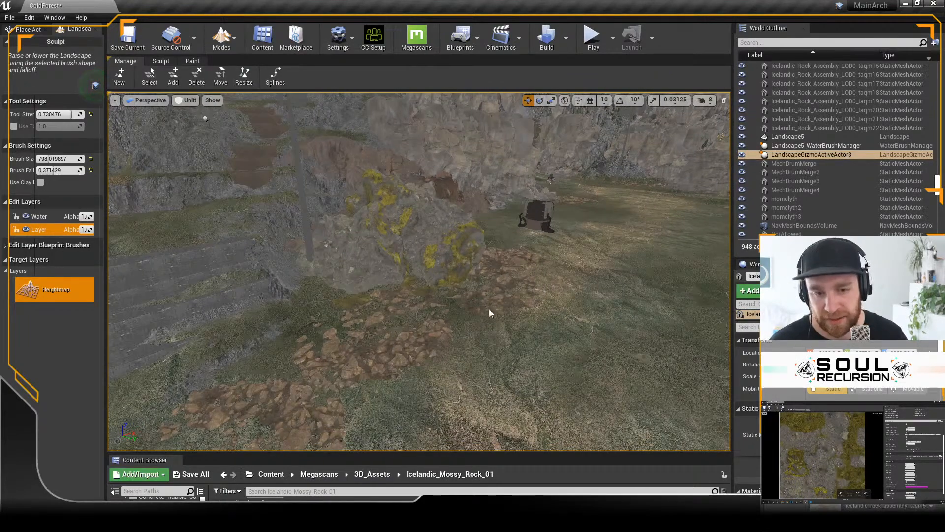
right_click_drag(486, 310, 486, 311)
key("s")
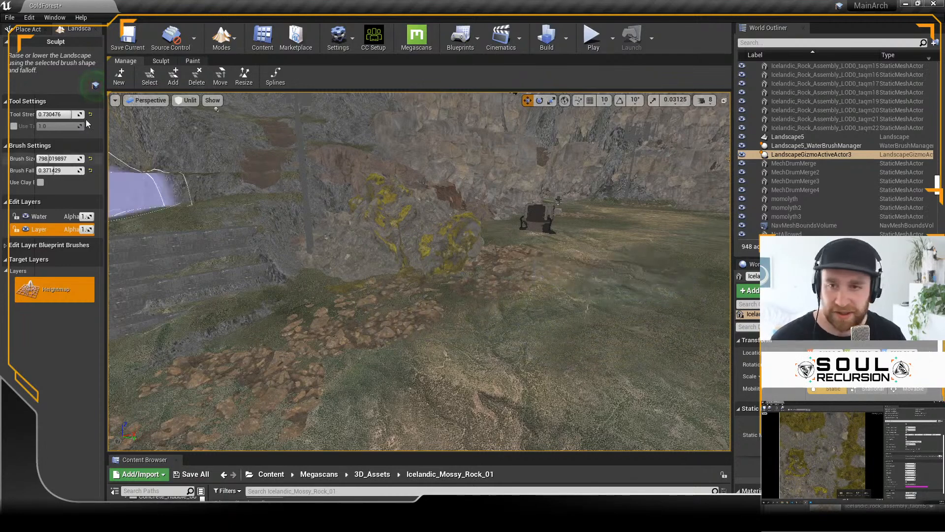
left_click(220, 39)
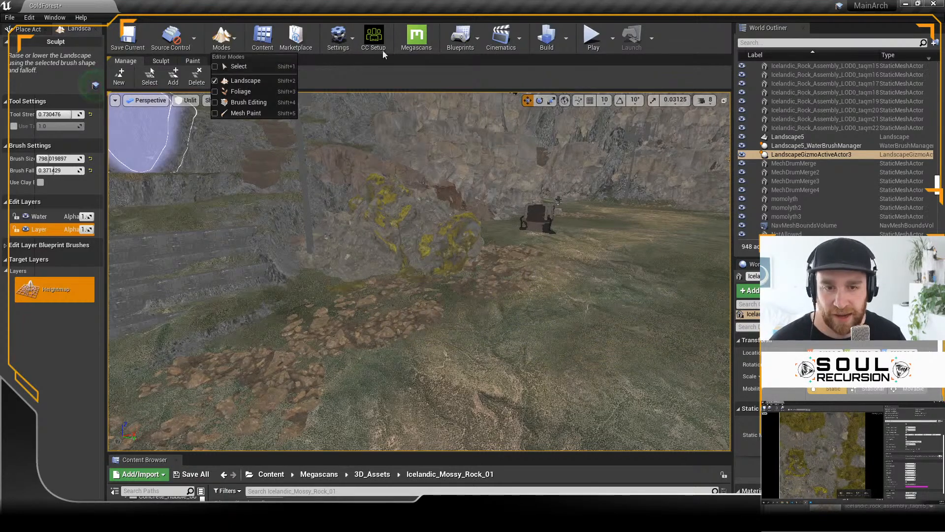
right_click_drag(603, 232, 578, 244)
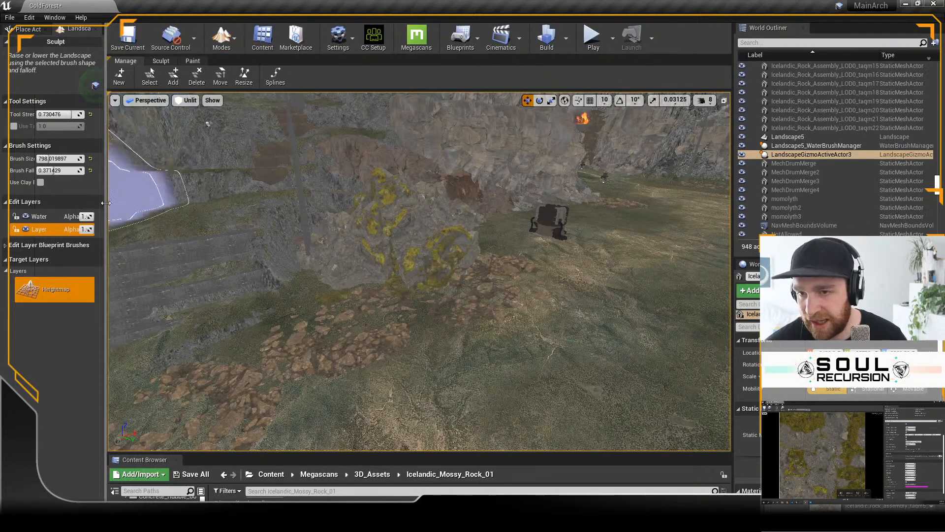
left_click_drag(106, 202, 109, 203)
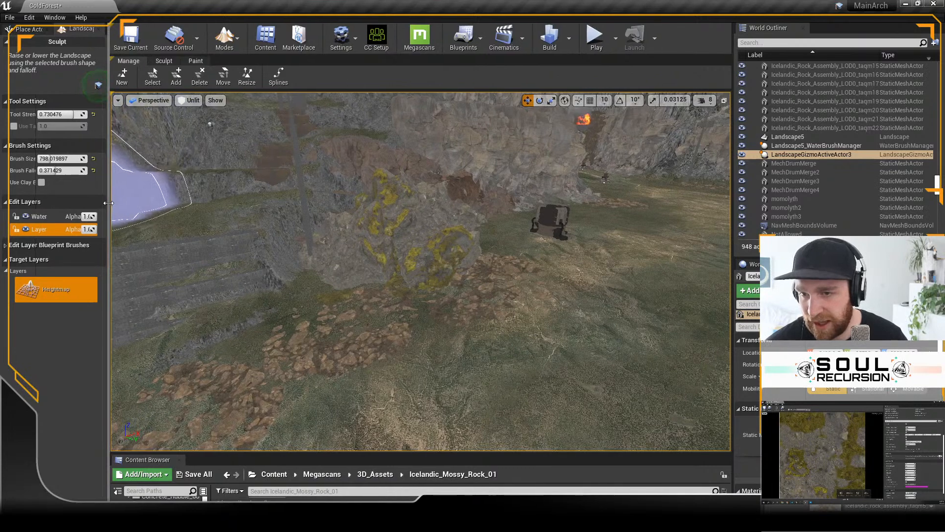
left_click(162, 62)
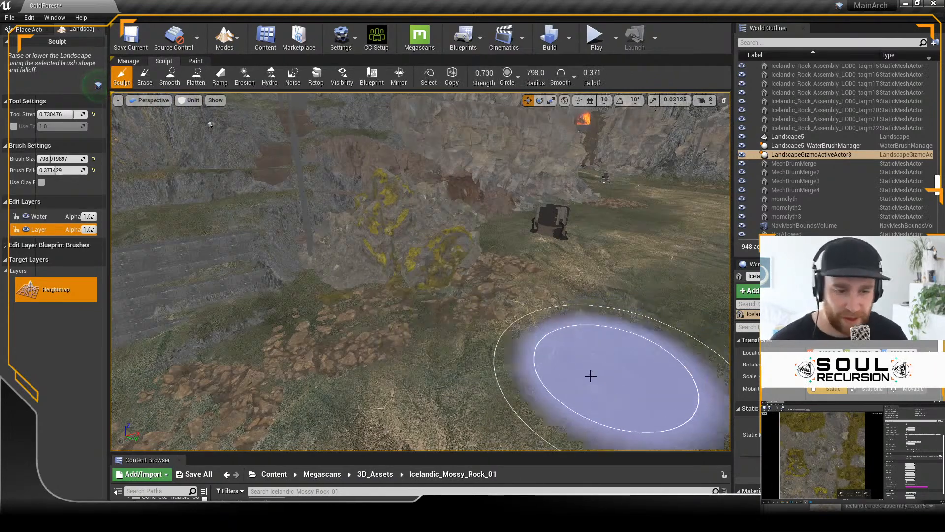
Step: Try raising the open ground in front of the mossy rocks with the Sculpt brush, and undo the stroke
left_click_drag(606, 360, 618, 345)
right_click_drag(353, 290, 360, 298)
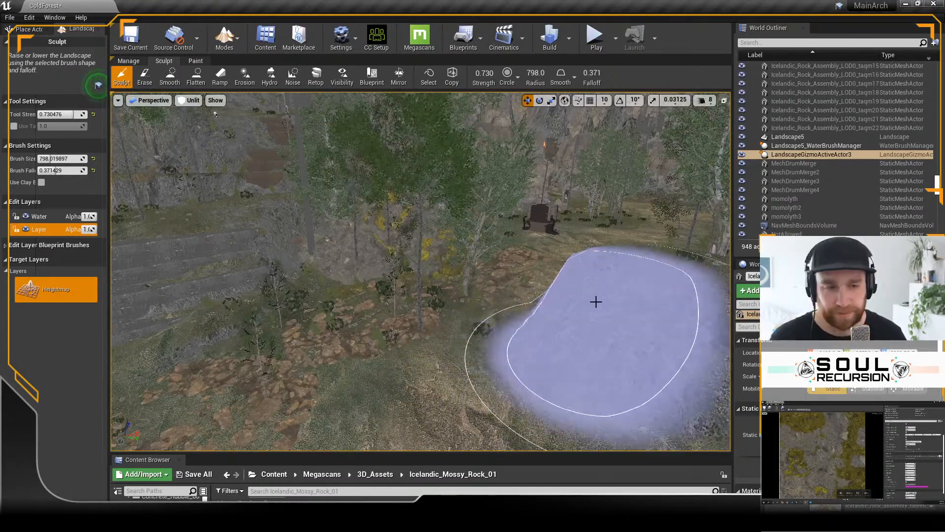
left_click_drag(595, 300, 575, 328)
key("ctrl+z")
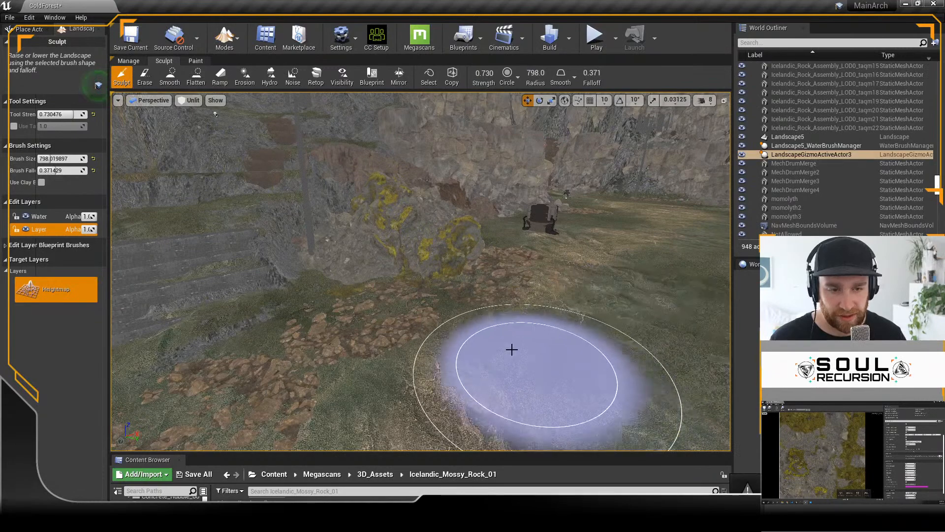
mouse_move(630, 282)
right_mouse_down()
mouse_move(576, 328)
mouse_move(612, 296)
right_mouse_up()
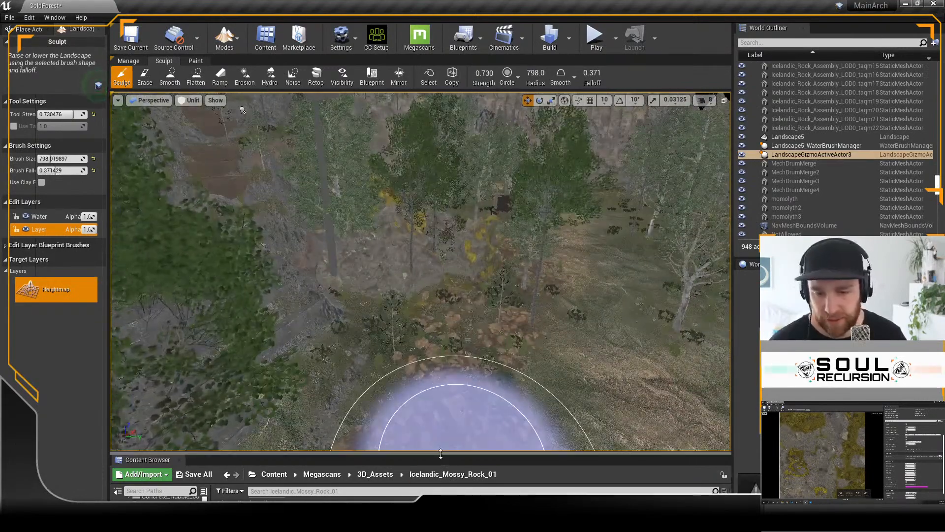
Step: Search the whole Content folder for "grass" in an enlarged Content Browser and open the aspen_forest_grass landscape grass type
left_click_drag(441, 453, 450, 341)
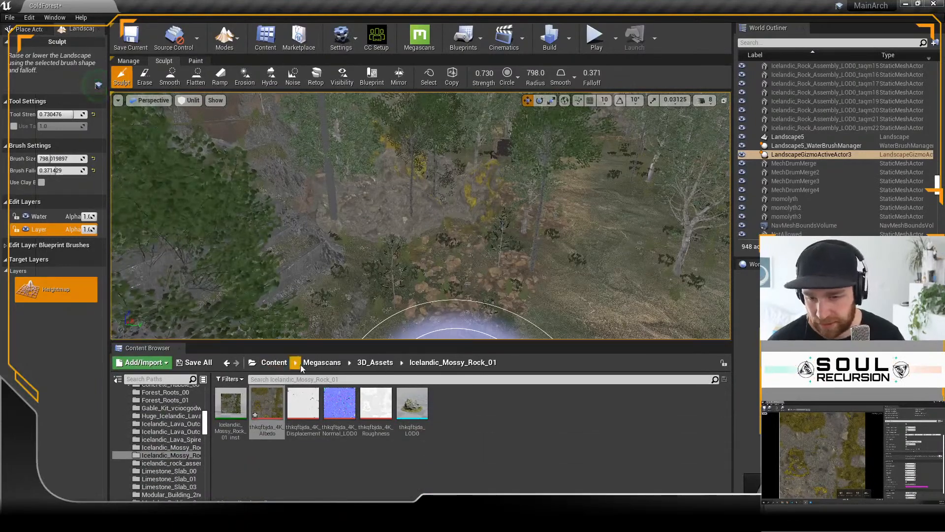
left_click(273, 362)
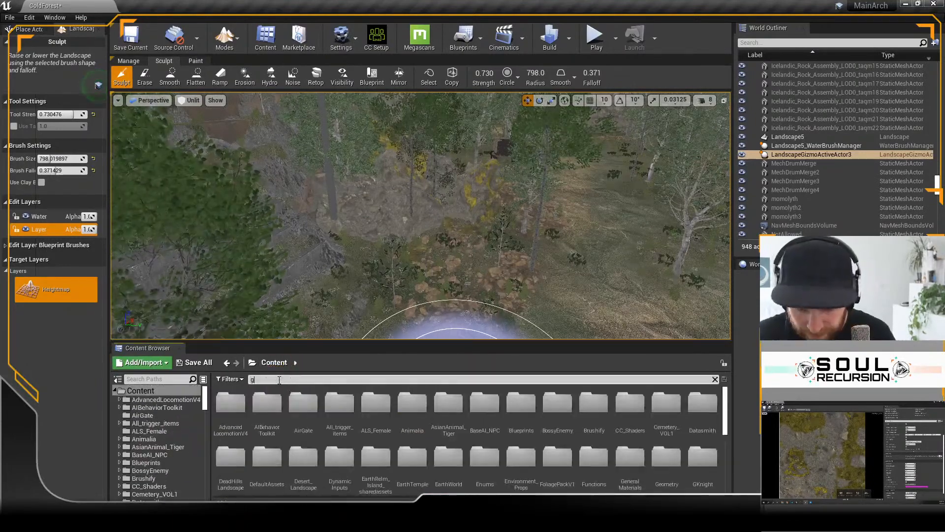
left_click(279, 380)
type("gra")
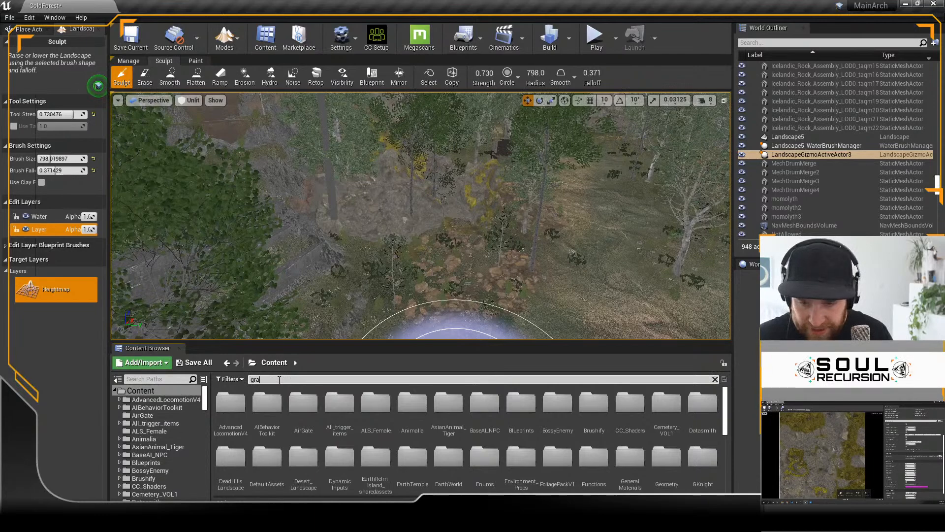
type("ss")
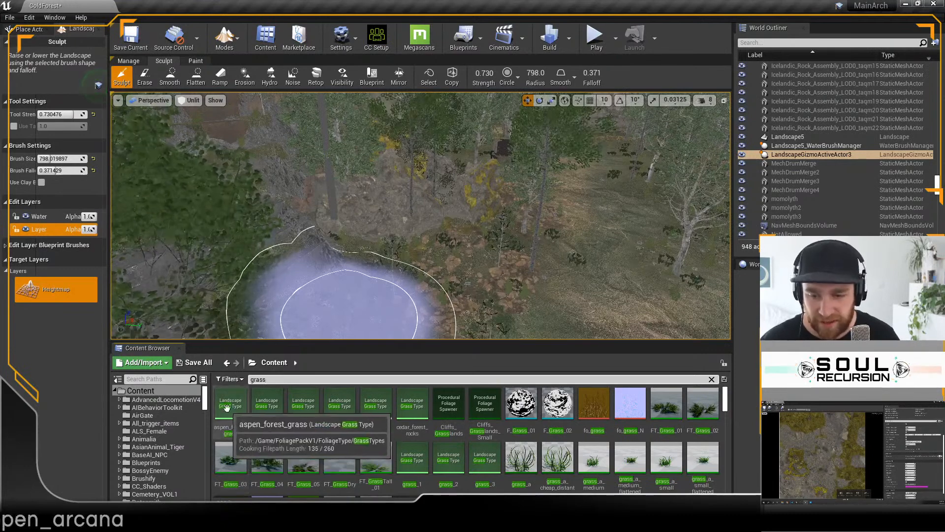
double_click(230, 404)
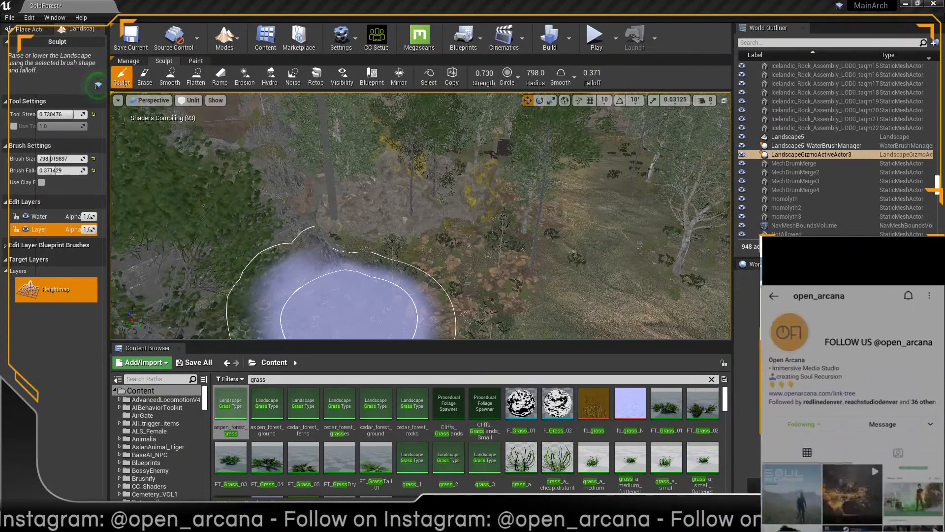
Step: Review the mesh, density, cull distance and scale settings of the aspen_forest_grass varieties, and move its window out of the way
left_click_drag(944, 60, 403, 49)
scroll(426, 345, "up", 3)
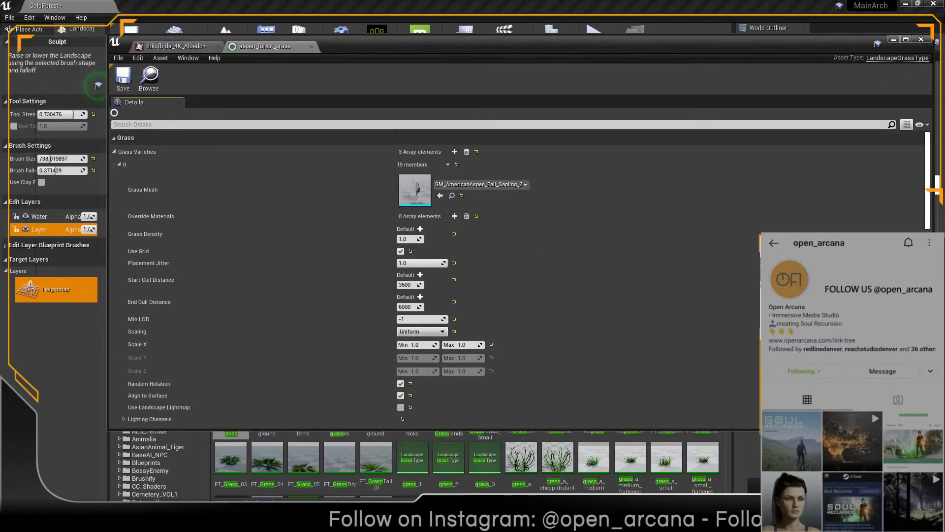
scroll(608, 377, "down", 12)
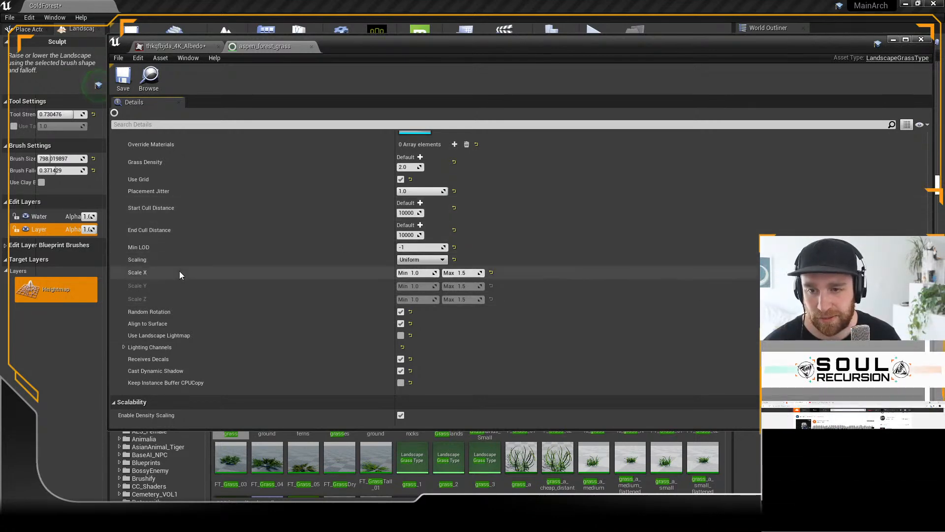
scroll(411, 214, "up", 5)
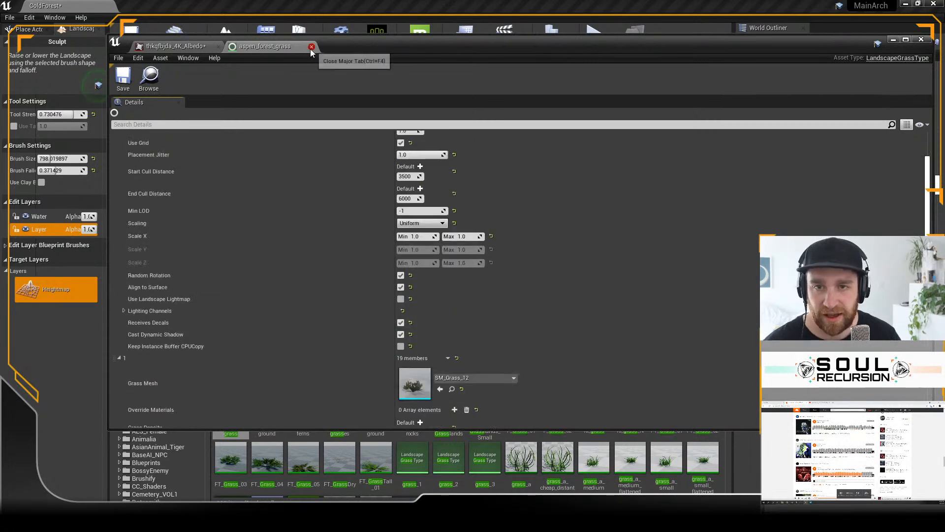
scroll(478, 312, "down", 2)
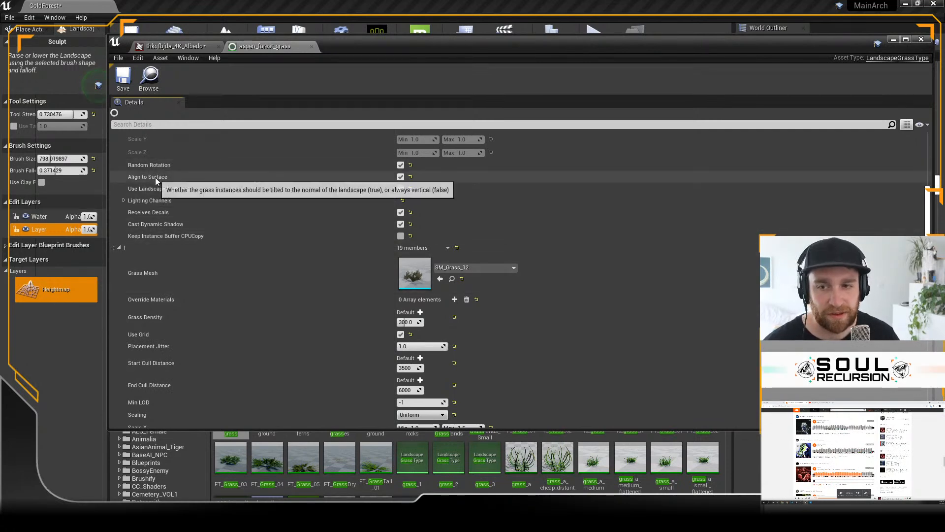
scroll(498, 354, "up", 4)
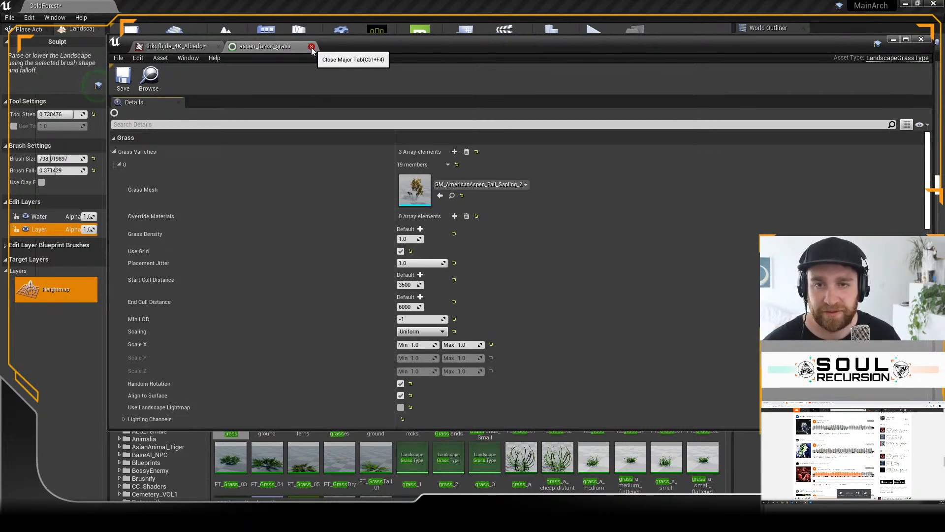
left_click_drag(336, 51, 944, 62)
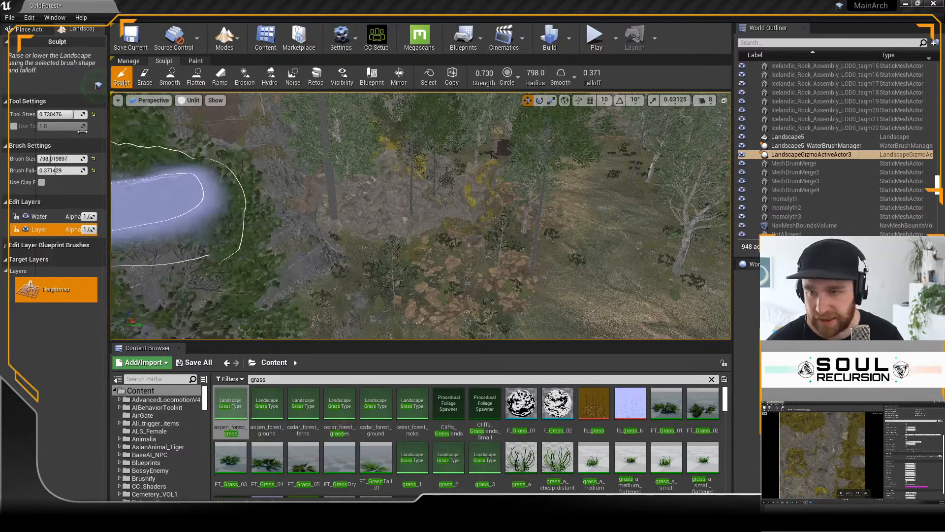
Step: Paint the ground around the mossy rocks with the Grass landscape layer and with the Forest layer over it
left_click(196, 61)
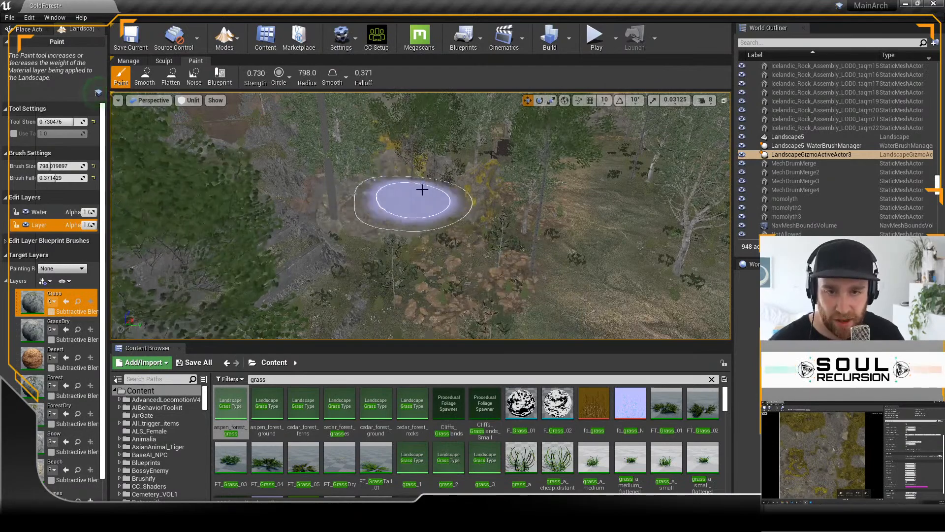
right_click_drag(460, 211, 459, 211)
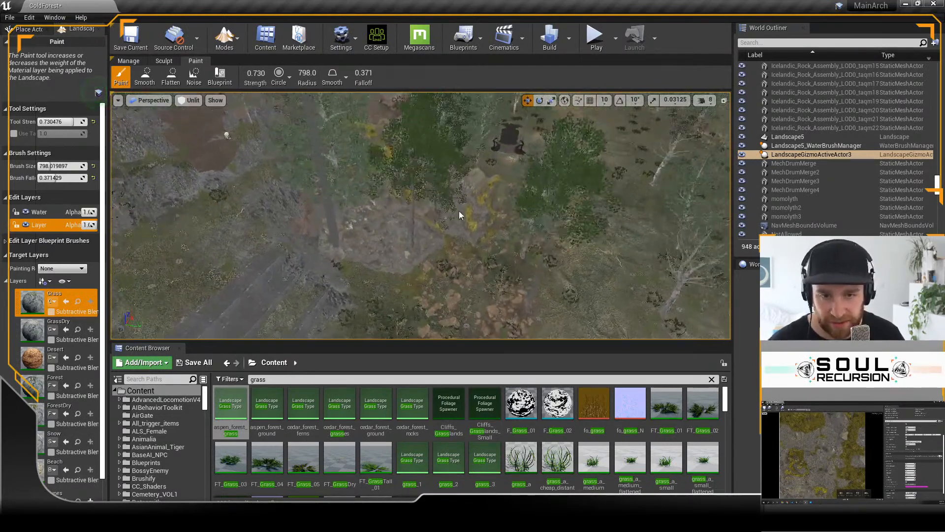
left_click_drag(397, 225, 411, 221)
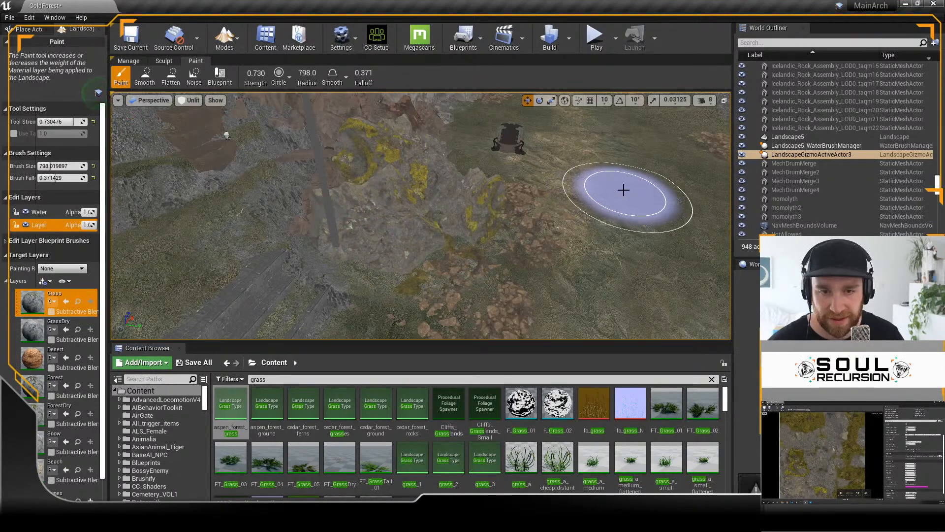
mouse_move(620, 204)
right_mouse_down()
mouse_move(622, 157)
mouse_move(405, 248)
right_mouse_up()
mouse_move(515, 204)
right_mouse_down()
mouse_move(518, 290)
mouse_move(558, 266)
mouse_move(576, 288)
mouse_move(593, 276)
right_mouse_up()
mouse_move(352, 177)
right_mouse_down()
mouse_move(552, 230)
mouse_move(556, 298)
right_mouse_up()
mouse_move(584, 232)
right_mouse_down()
mouse_move(590, 254)
mouse_move(403, 324)
right_mouse_up()
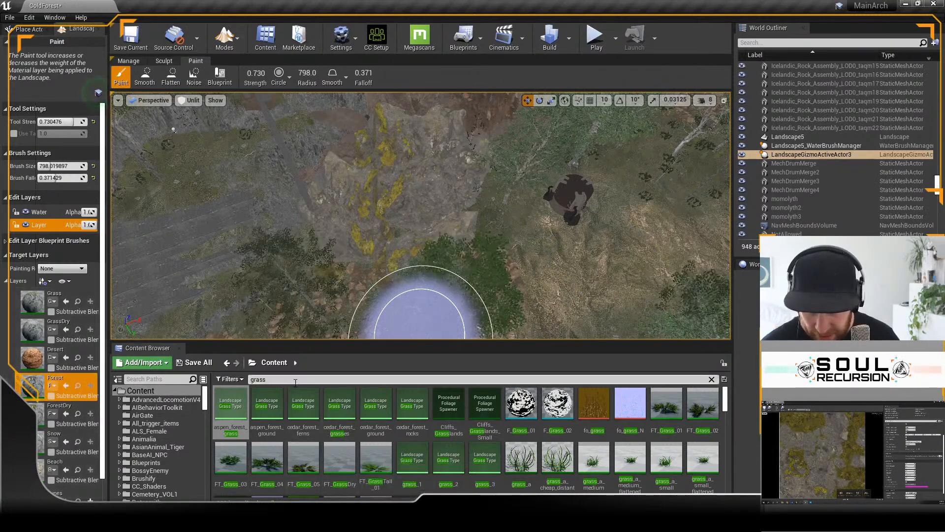
Step: Search the project content for "cold", open the LG_ColdForest landscape grass type and enlarge its window to show more varieties
type("ld")
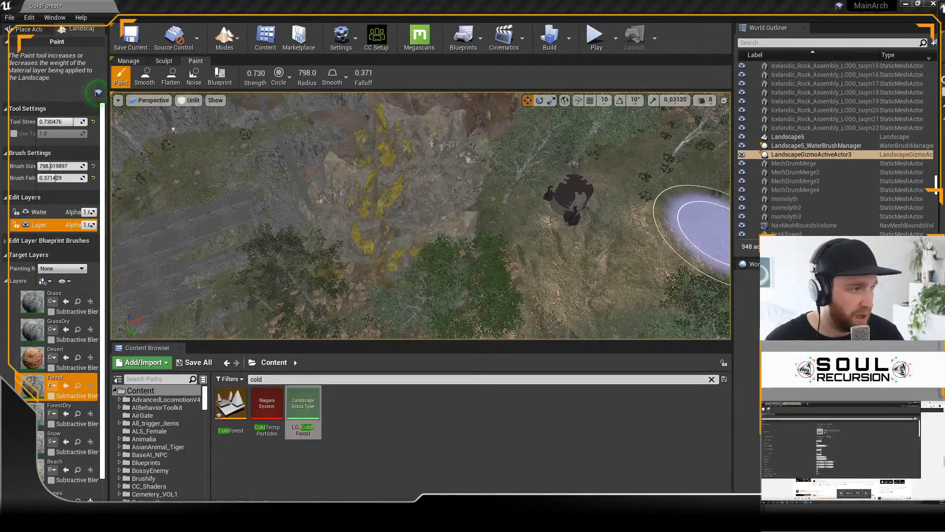
left_click_drag(792, 403, 256, 101)
scroll(406, 266, "down", 8)
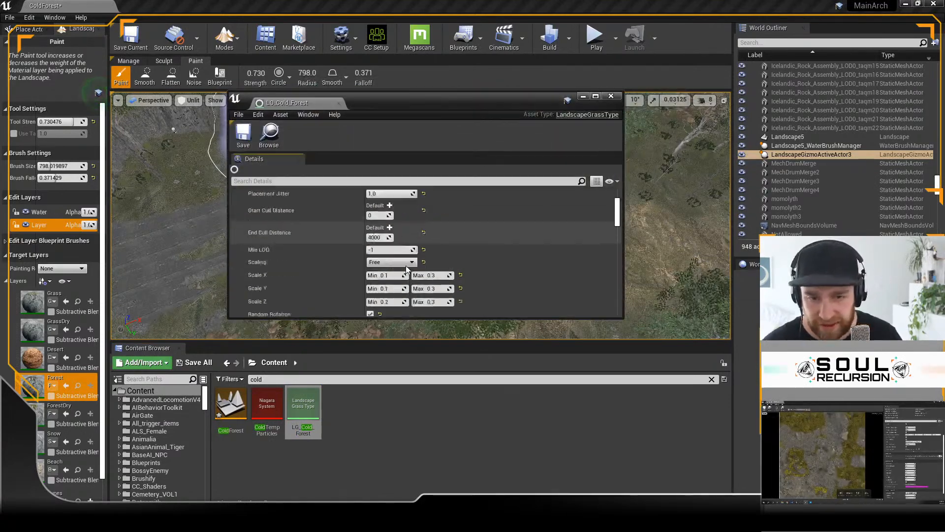
scroll(406, 268, "down", 3)
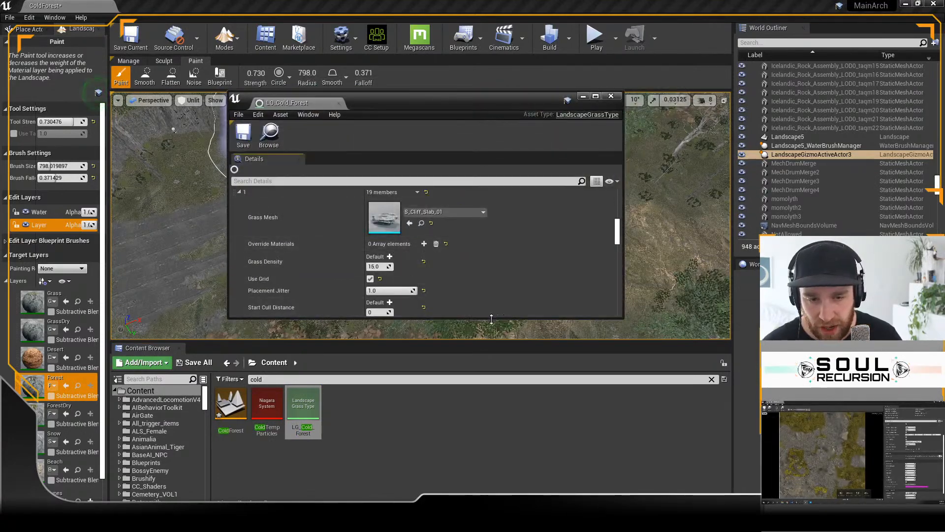
left_click_drag(493, 319, 537, 497)
left_click_drag(619, 319, 566, 443)
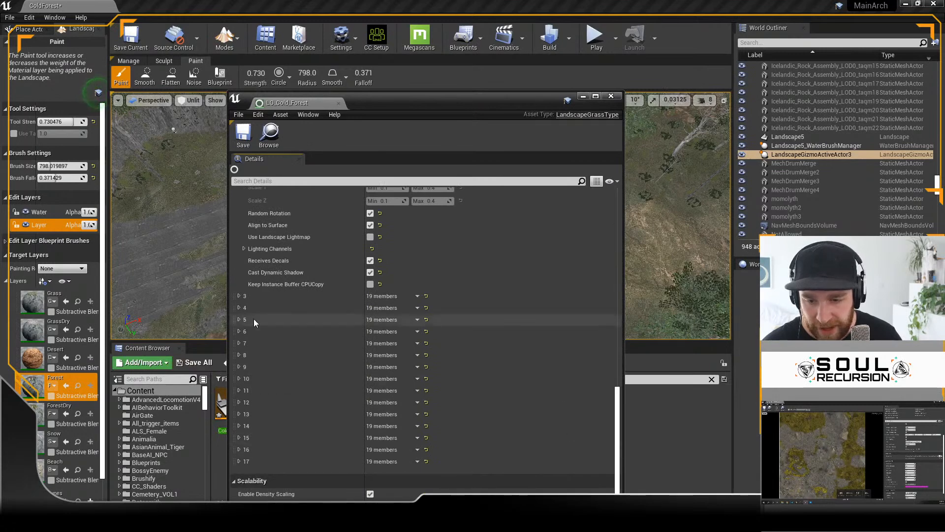
Step: Expand grass varieties 12 and 13 of LG_ColdForest, examine their poplar tree settings, and move the window out of the way
left_click(239, 402)
scroll(275, 401, "down", 5)
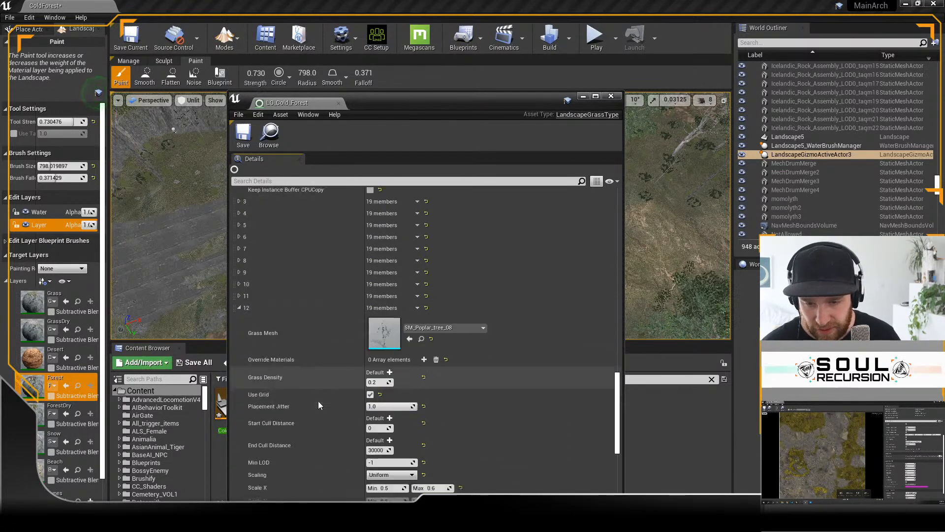
left_click(239, 414)
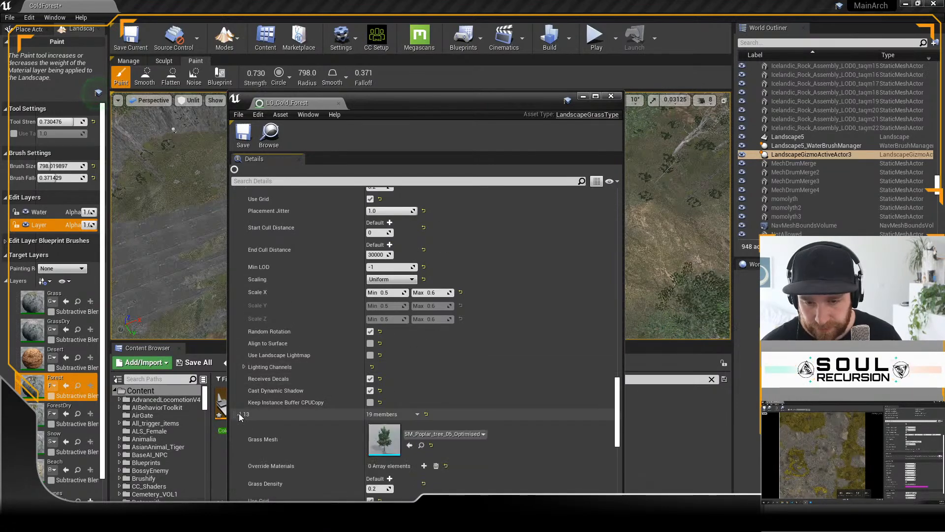
scroll(314, 374, "down", 5)
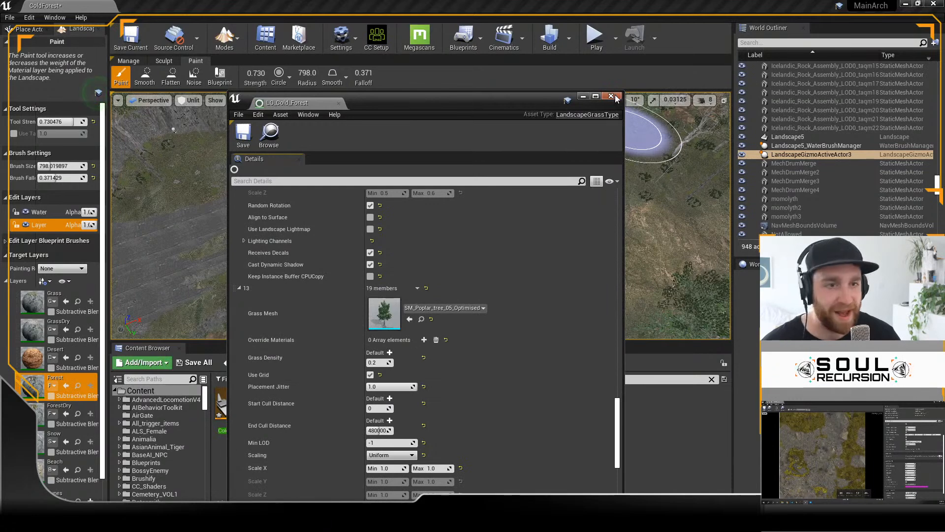
scroll(443, 345, "down", 2)
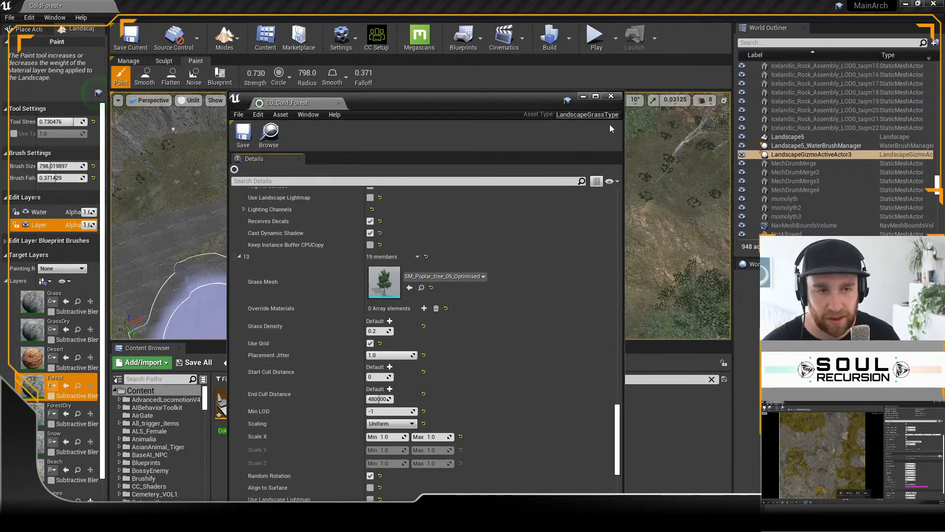
left_click_drag(574, 98, 943, 163)
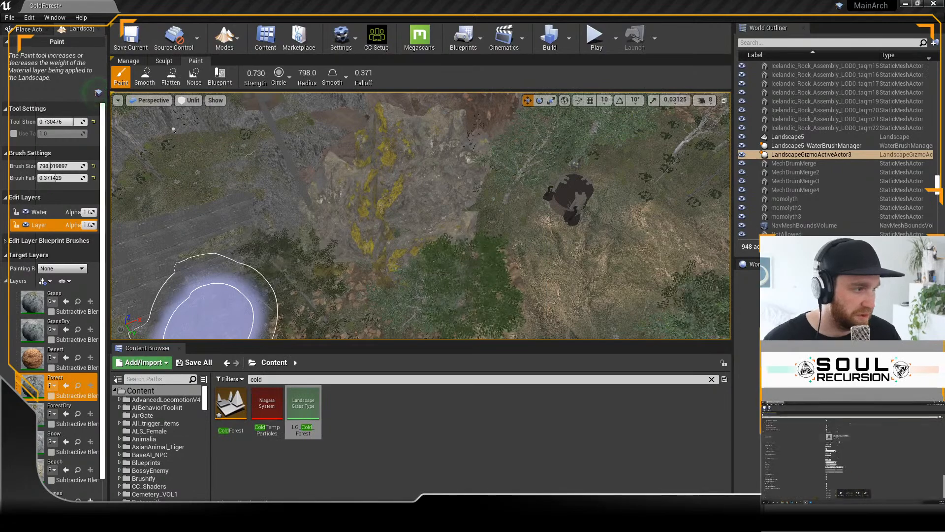
Step: Paint the Forest landscape layer over the path and open ground between the rocky slopes, and enlarge the viewport
right_click_drag(559, 260, 559, 221)
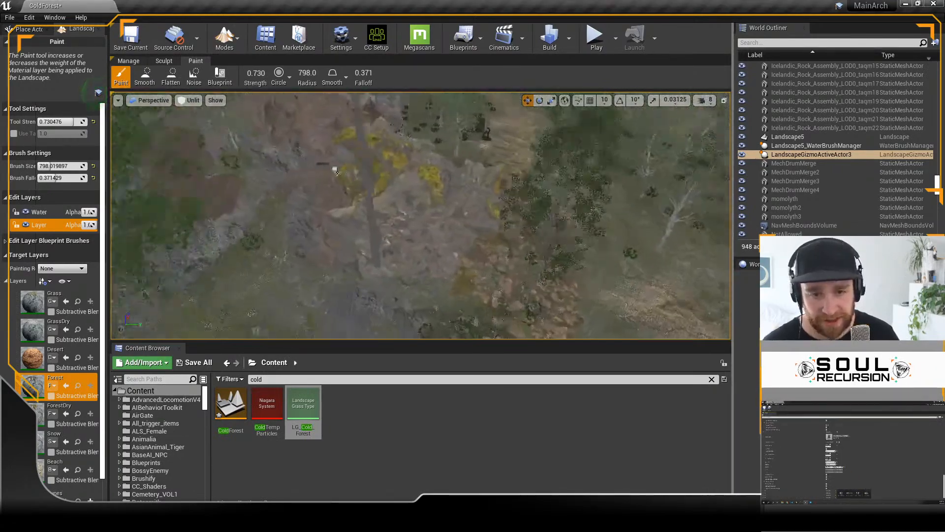
right_click_drag(420, 215, 371, 296)
right_click_drag(578, 266, 512, 202)
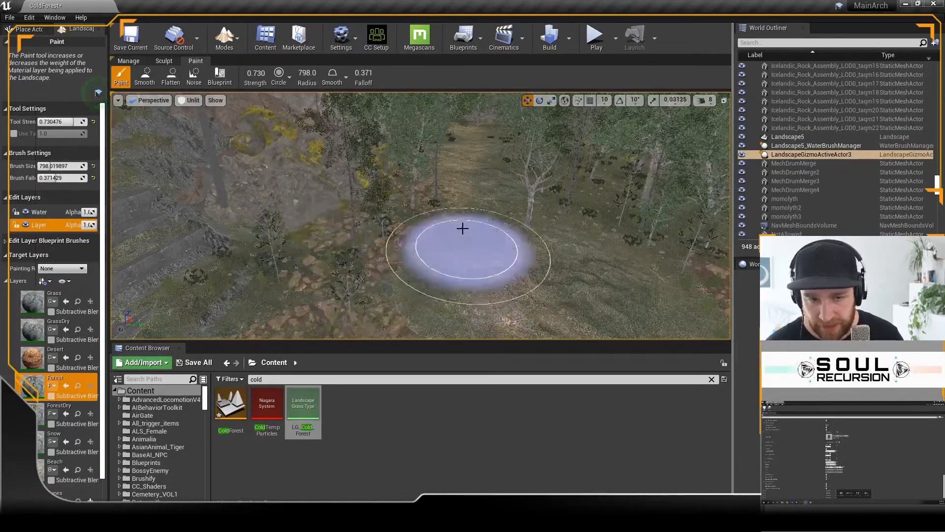
mouse_move(464, 224)
right_mouse_down()
mouse_move(485, 246)
mouse_move(583, 253)
right_mouse_up()
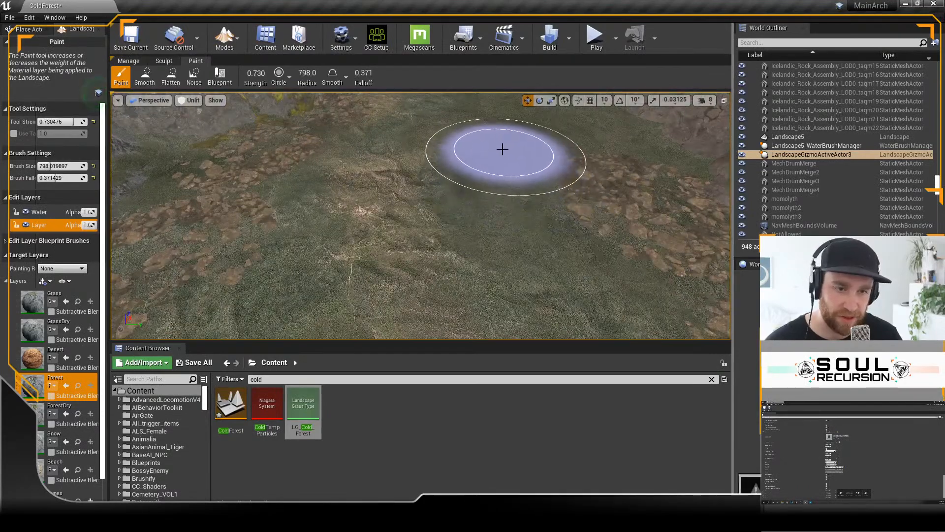
right_click_drag(417, 315, 321, 306)
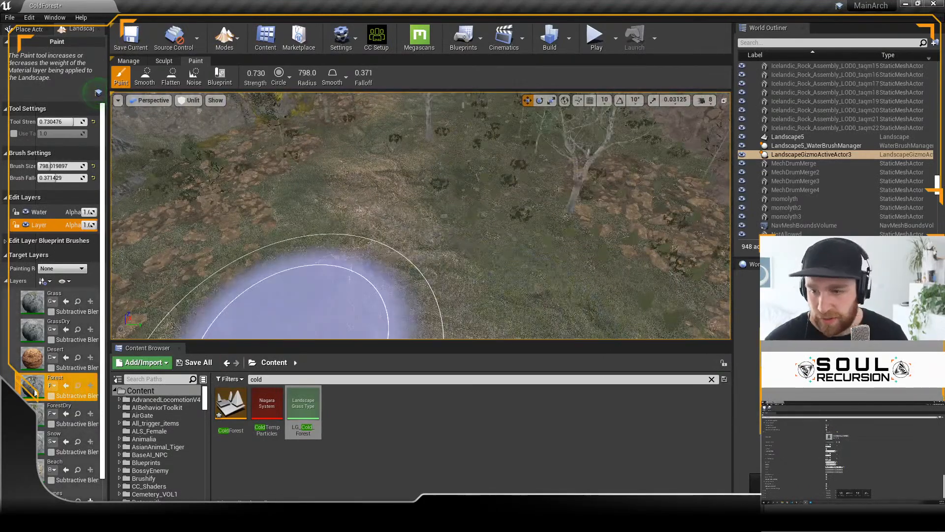
mouse_move(592, 279)
right_mouse_down()
mouse_move(553, 190)
mouse_move(513, 269)
right_mouse_up()
mouse_move(513, 269)
left_mouse_down()
mouse_move(591, 194)
mouse_move(596, 276)
left_mouse_up()
mouse_move(597, 276)
right_mouse_down()
mouse_move(597, 296)
mouse_move(532, 290)
mouse_move(593, 276)
right_mouse_up()
right_click_drag(426, 221, 420, 319)
mouse_move(424, 163)
right_mouse_down()
mouse_move(421, 110)
mouse_move(433, 103)
mouse_move(430, 121)
right_mouse_up()
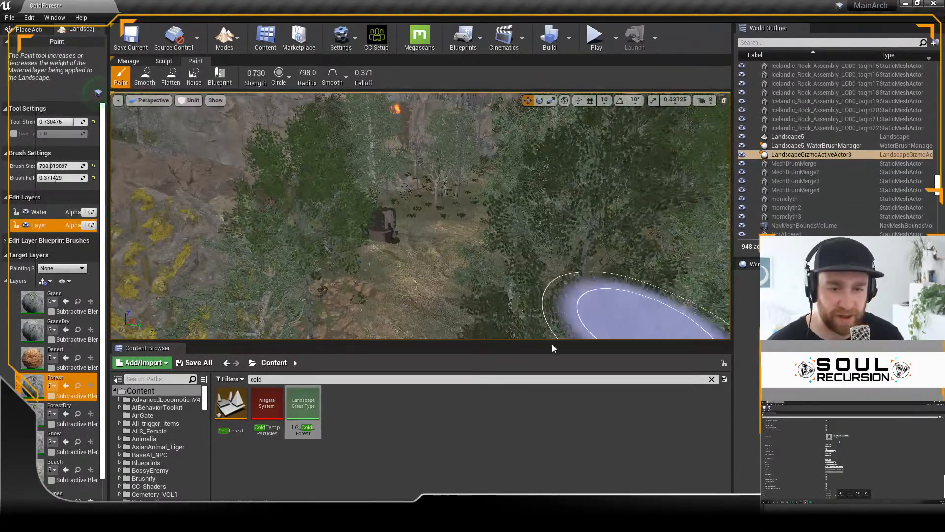
left_click_drag(552, 342, 552, 400)
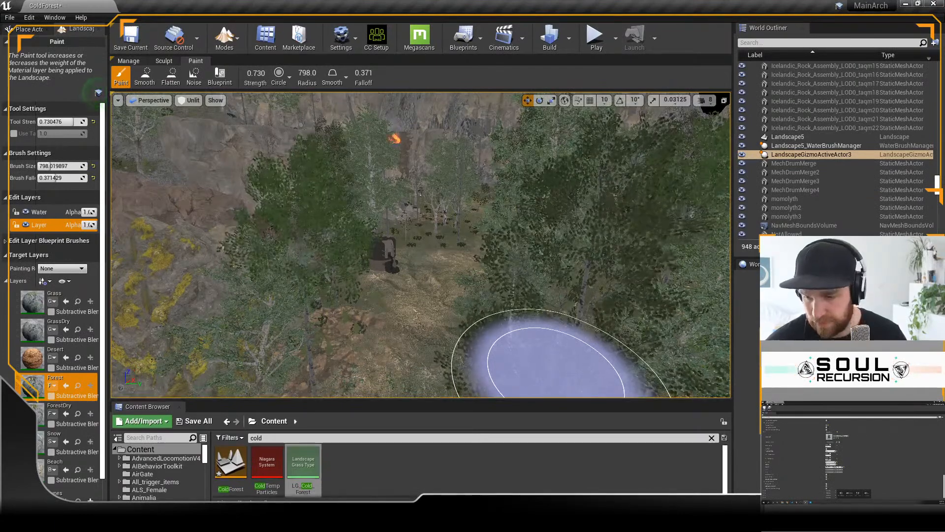
Step: Switch to the Epic Games Launcher and open the Unreal Engine Marketplace
key("super")
type("epic")
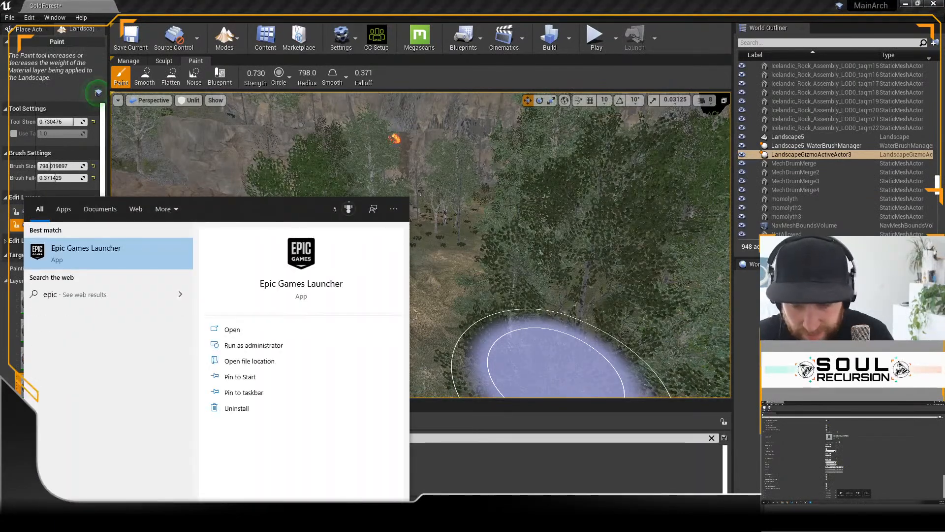
key("Return")
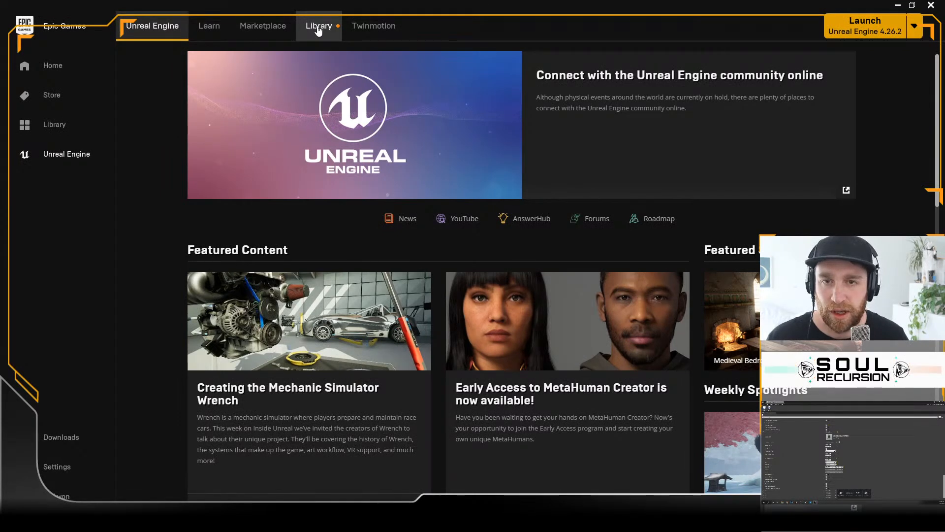
left_click(276, 34)
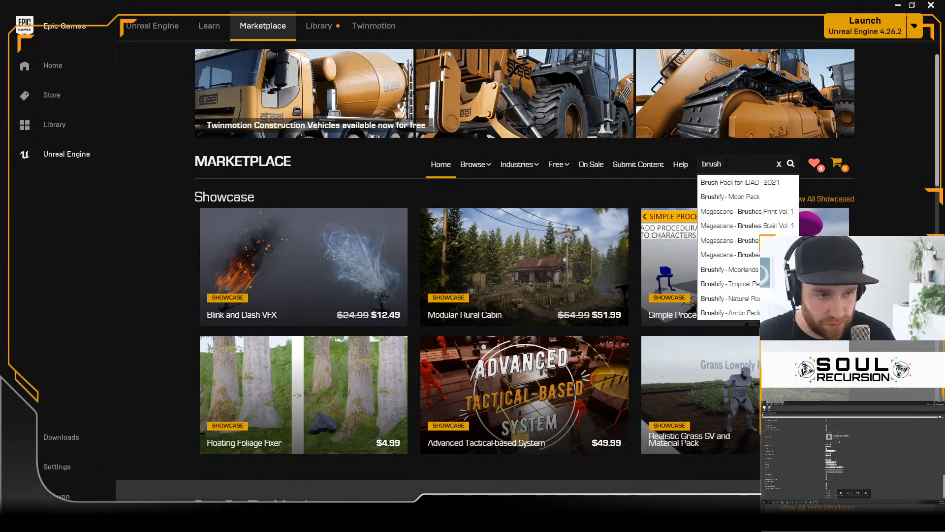
Step: Search the Marketplace for "brush", choose Brushify - Moon Pack and open its publisher's profile page
left_click(726, 197)
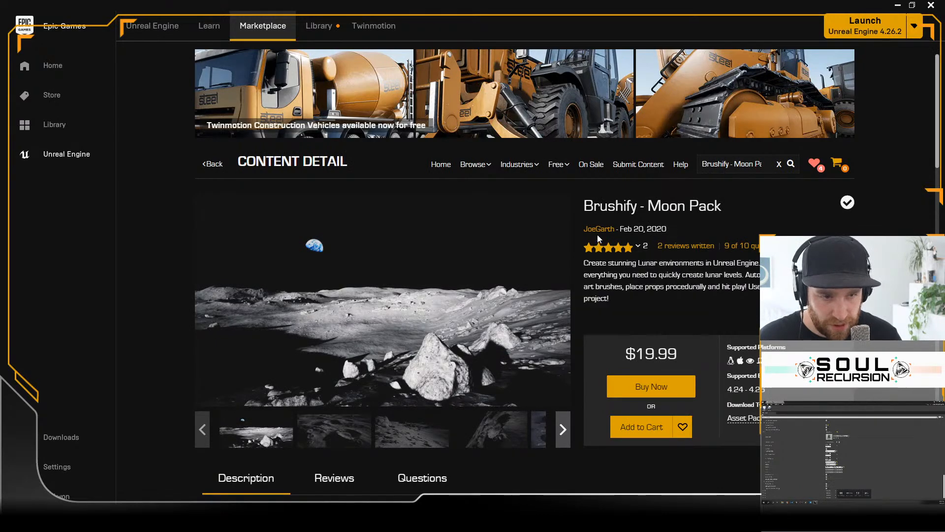
left_click(598, 229)
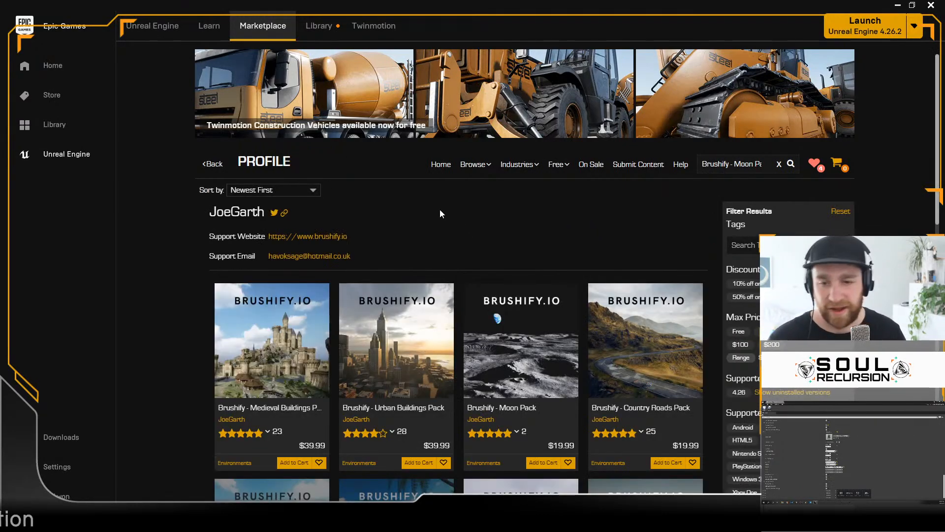
Step: Browse the publisher's Brushify packs on the Marketplace profile page, and switch back to the Unreal Editor
scroll(440, 212, "down", 7)
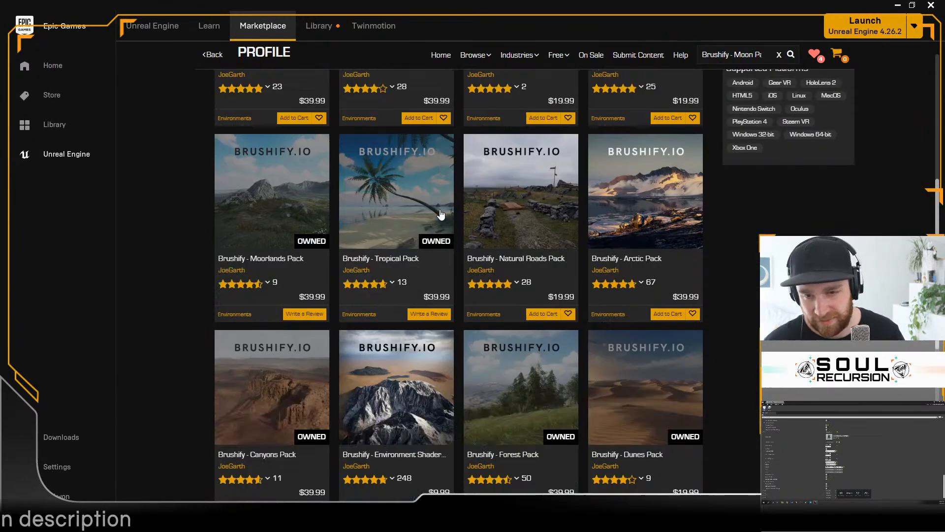
scroll(389, 270, "down", 1)
scroll(648, 330, "up", 8)
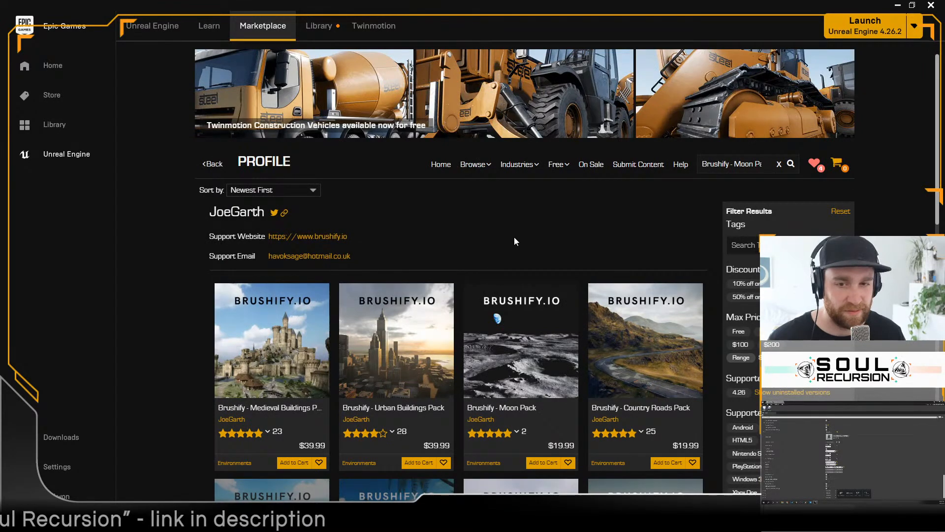
scroll(496, 224, "down", 9)
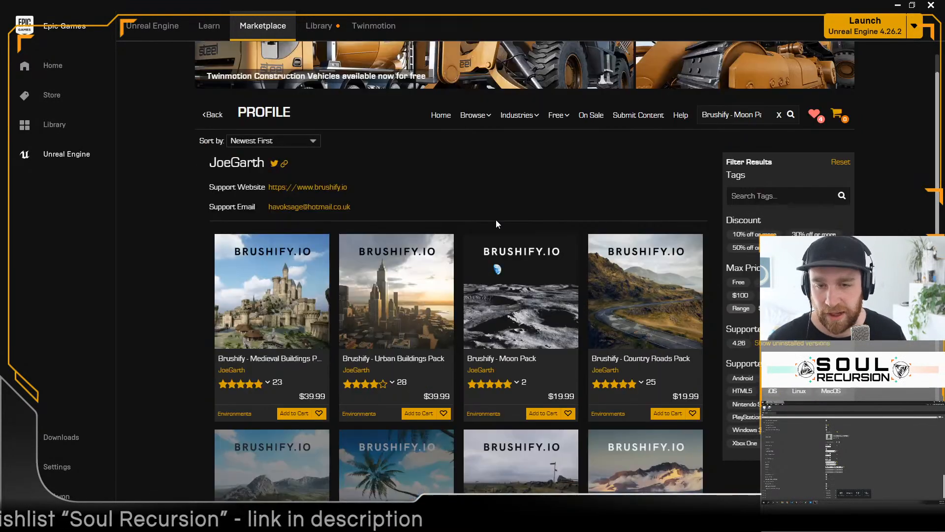
scroll(498, 224, "down", 6)
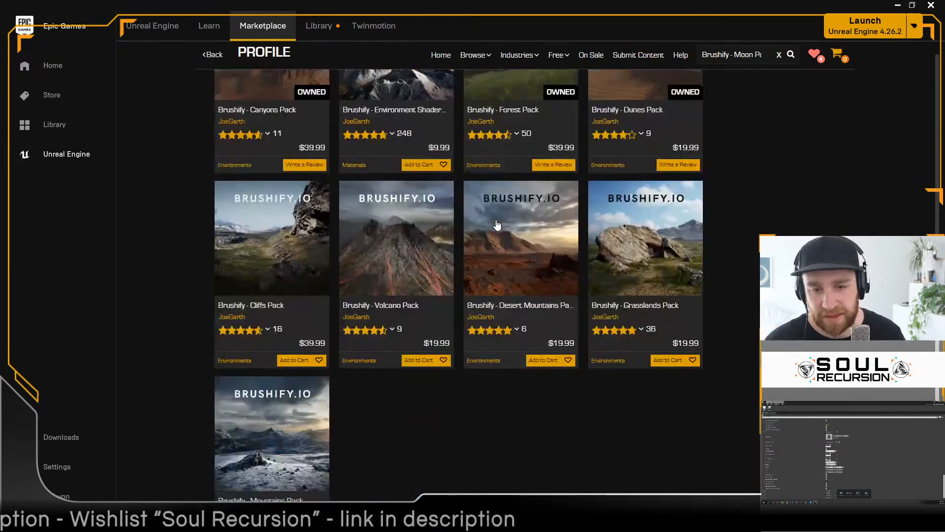
scroll(519, 348, "up", 10)
scroll(519, 347, "up", 6)
scroll(519, 296, "down", 3)
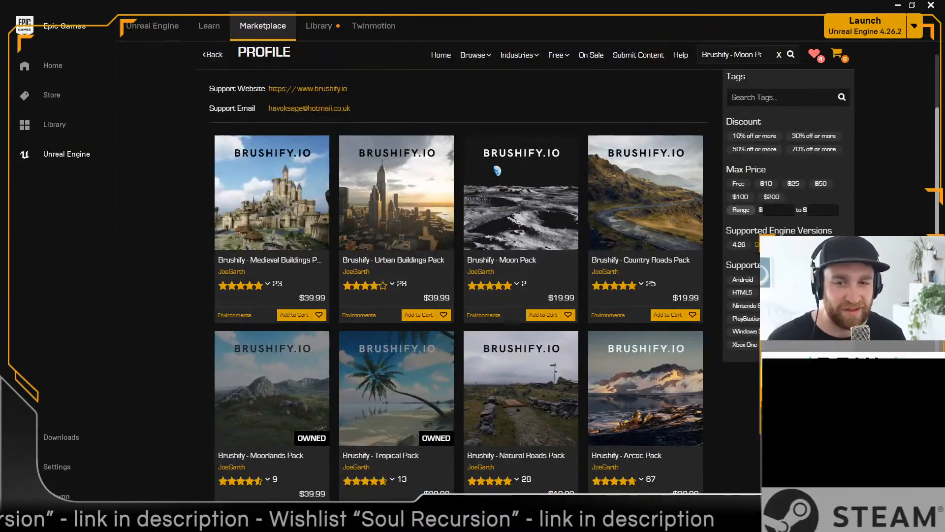
scroll(417, 254, "up", 3)
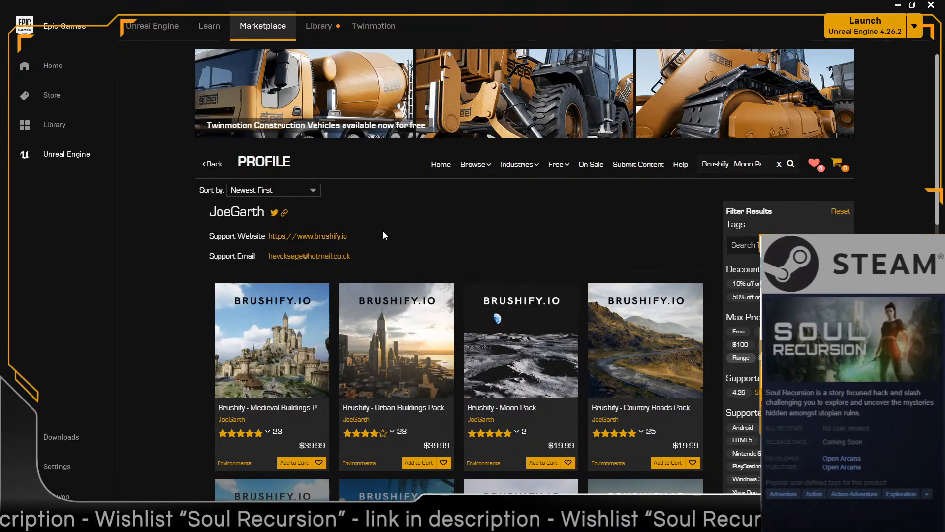
scroll(583, 250, "down", 5)
scroll(581, 250, "up", 5)
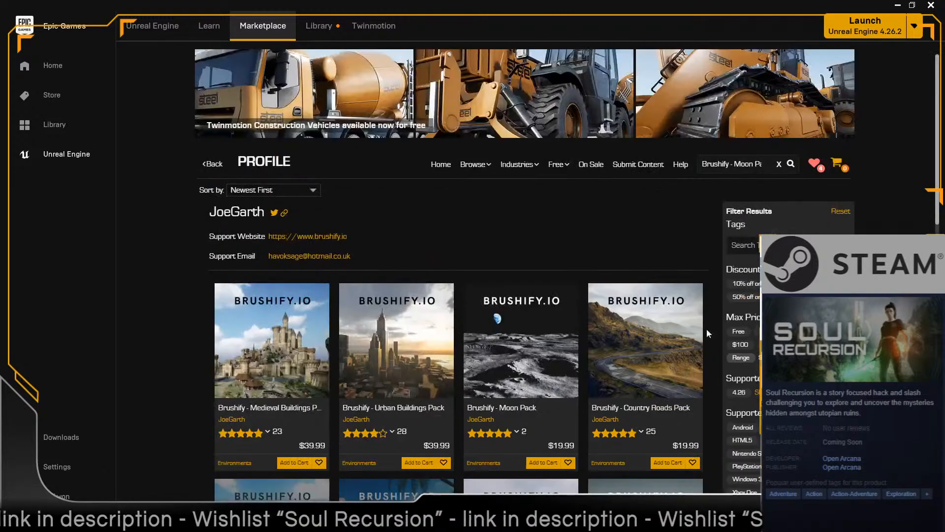
left_click(897, 5)
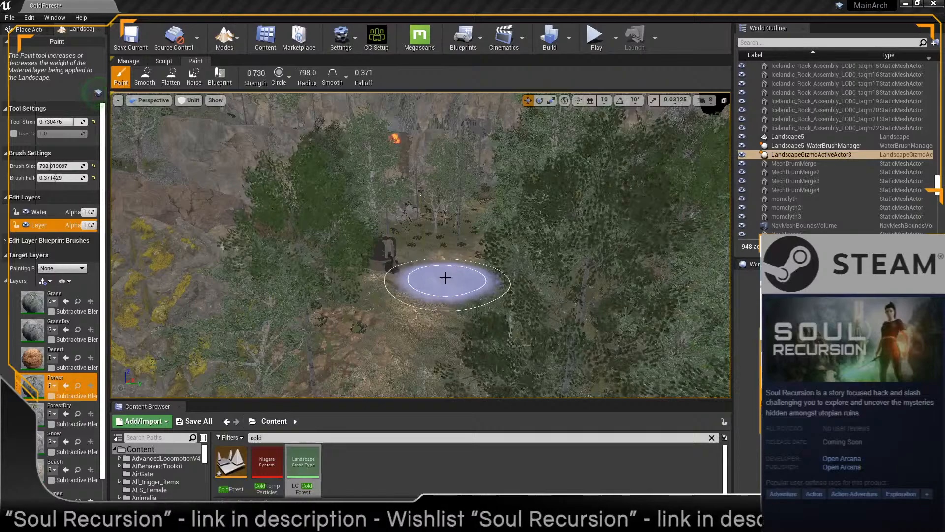
Step: Flatten part of the rocky slope beside the brown rock ledge with the Flatten sculpt tool, using a brush size of about 106.39
key("w")
mouse_move(412, 291)
right_mouse_down()
mouse_move(397, 280)
mouse_move(406, 290)
right_mouse_up()
mouse_move(494, 252)
right_mouse_down()
mouse_move(485, 275)
mouse_move(477, 249)
mouse_move(451, 249)
mouse_move(436, 261)
right_mouse_up()
key("w")
right_click_drag(372, 229, 376, 239)
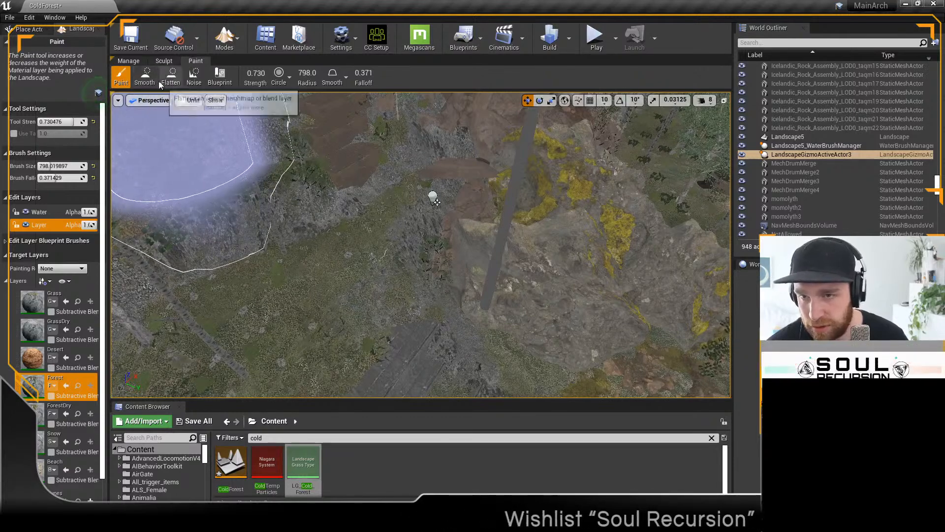
left_click(166, 61)
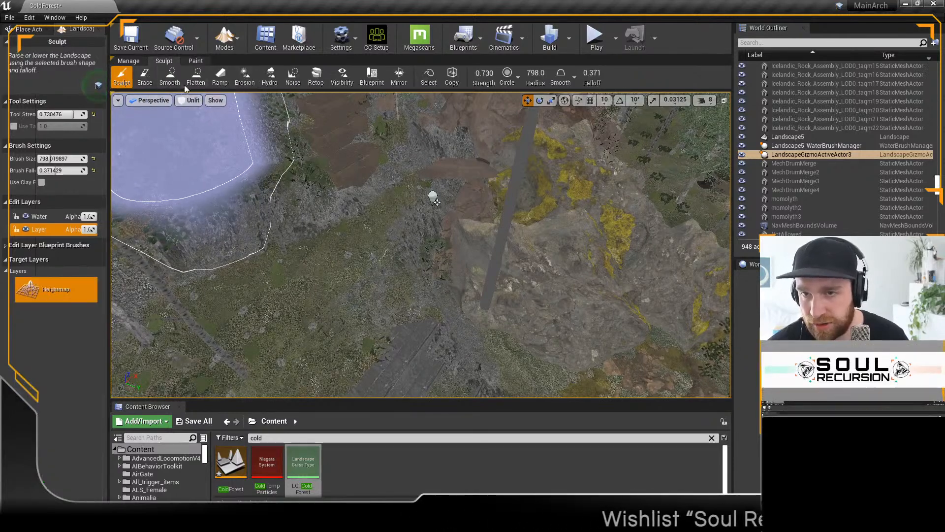
left_click(195, 78)
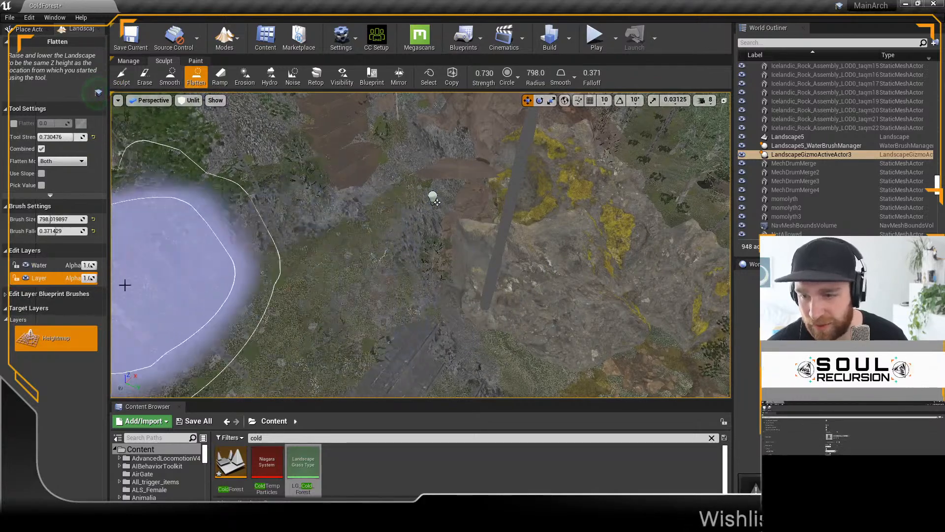
mouse_move(49, 220)
left_mouse_down()
mouse_move(30, 221)
mouse_move(56, 231)
left_mouse_up()
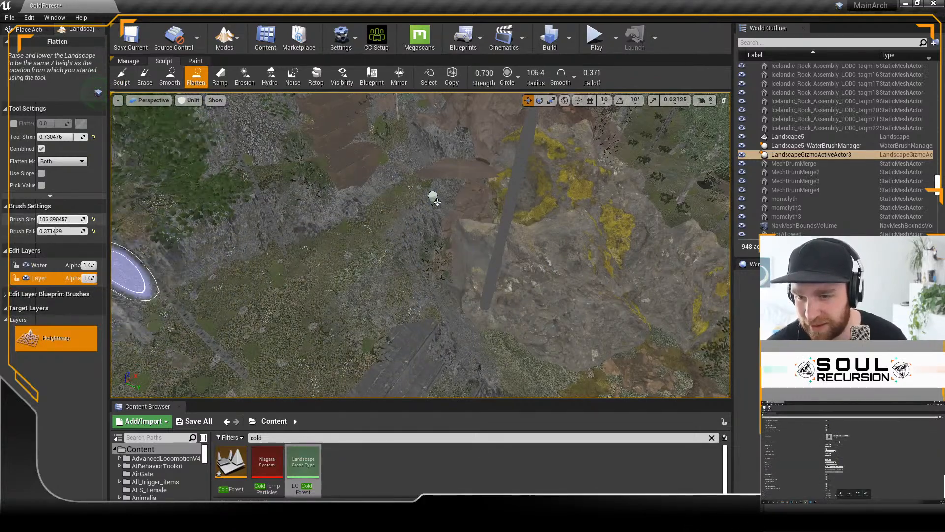
mouse_move(321, 272)
right_mouse_down()
mouse_move(340, 256)
mouse_move(315, 271)
mouse_move(333, 251)
mouse_move(341, 201)
right_mouse_up()
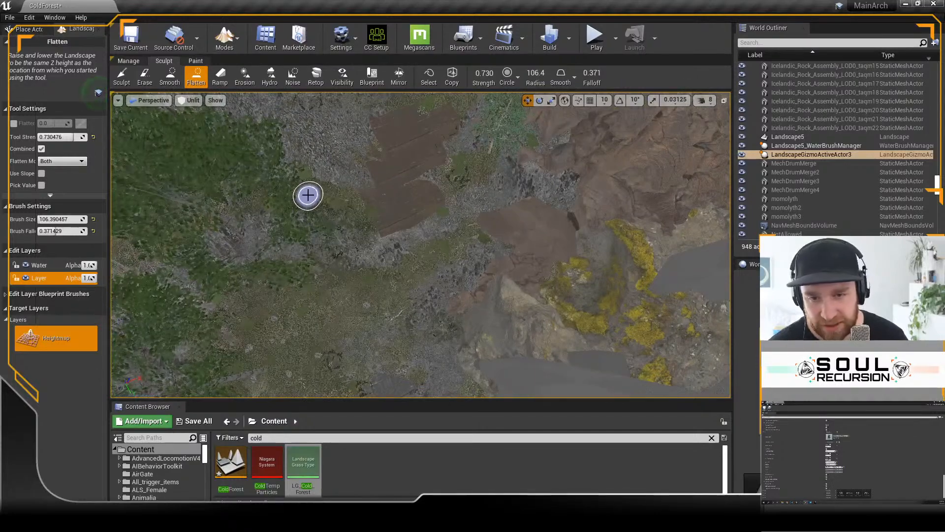
left_click_drag(317, 191, 335, 197)
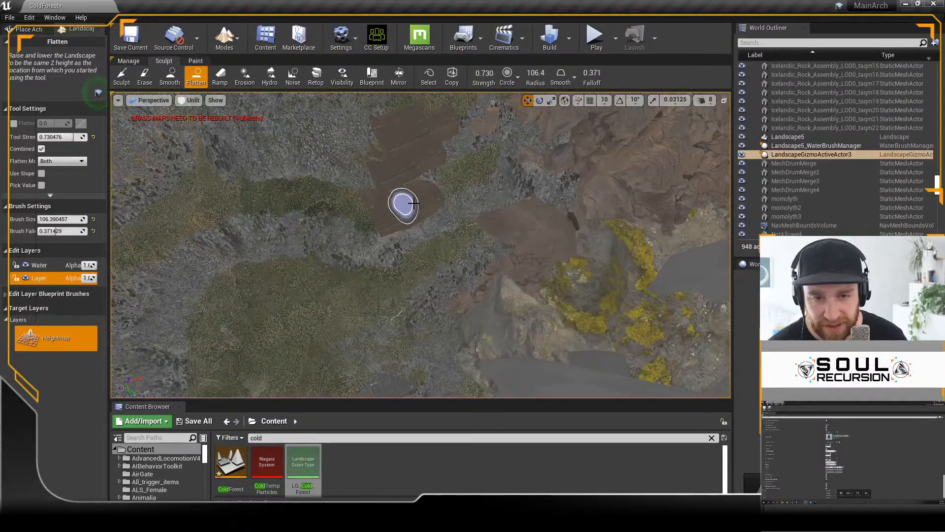
mouse_move(456, 256)
right_mouse_down()
mouse_move(445, 212)
mouse_move(435, 222)
mouse_move(426, 213)
right_mouse_up()
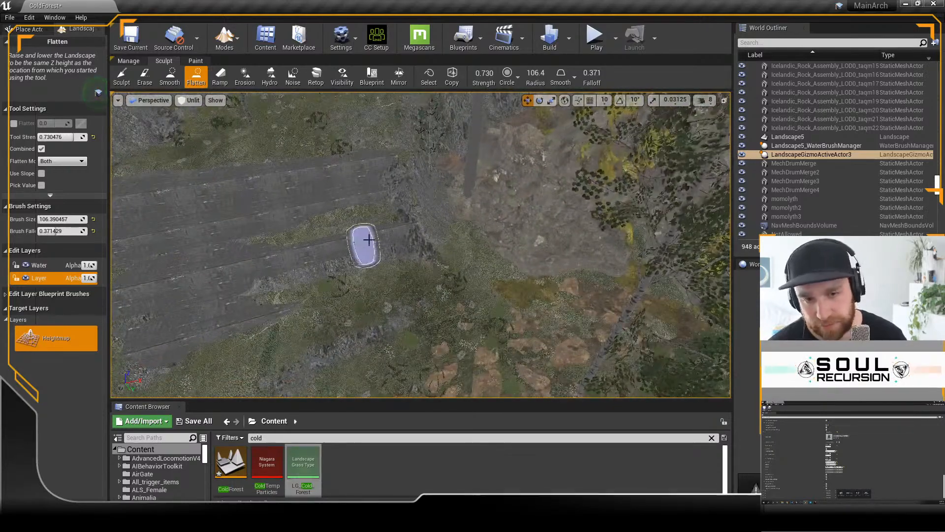
right_click_drag(485, 279, 447, 338)
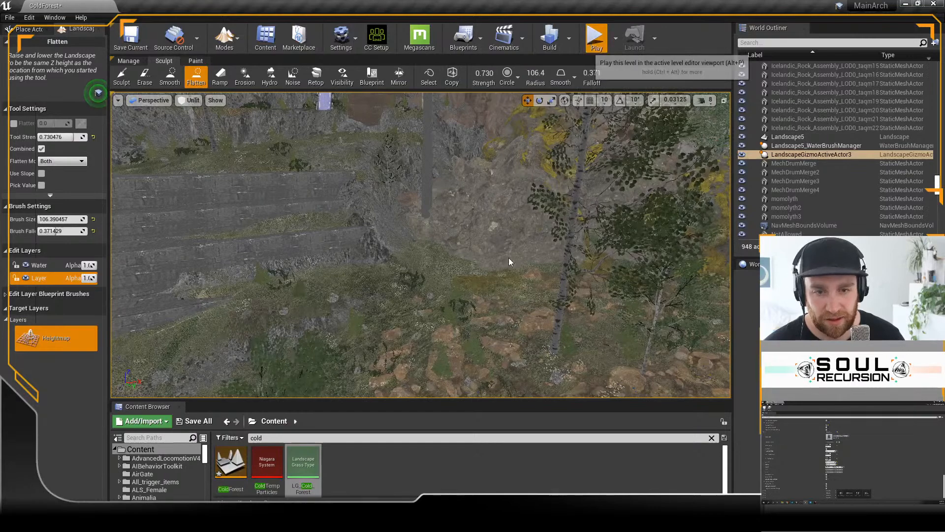
Step: Play the level in the viewport, run the character up through the rocks to check the terrain, and stop the play session
left_click(595, 37)
left_click(421, 276)
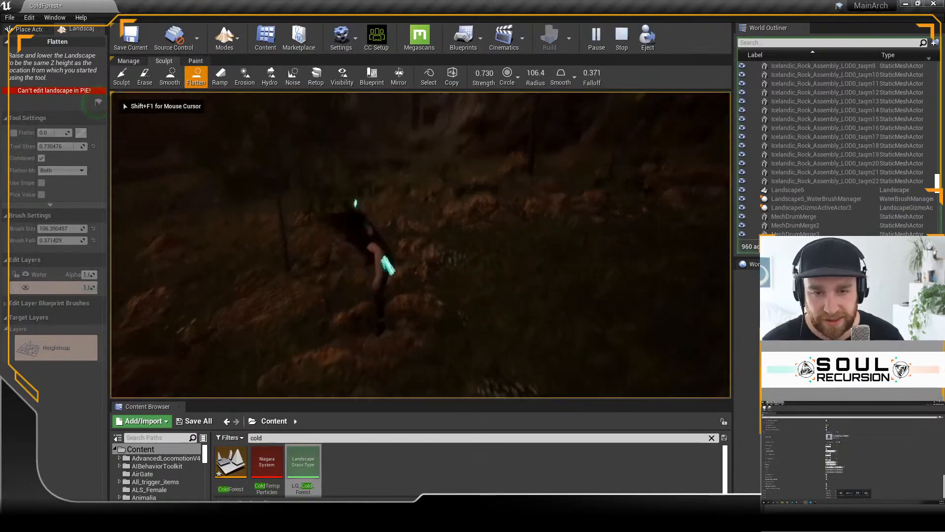
key("w")
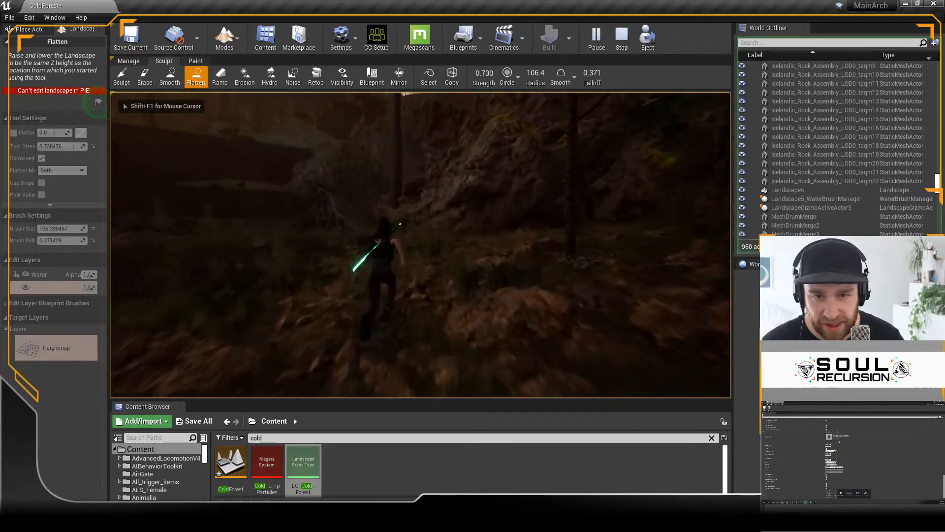
key("w")
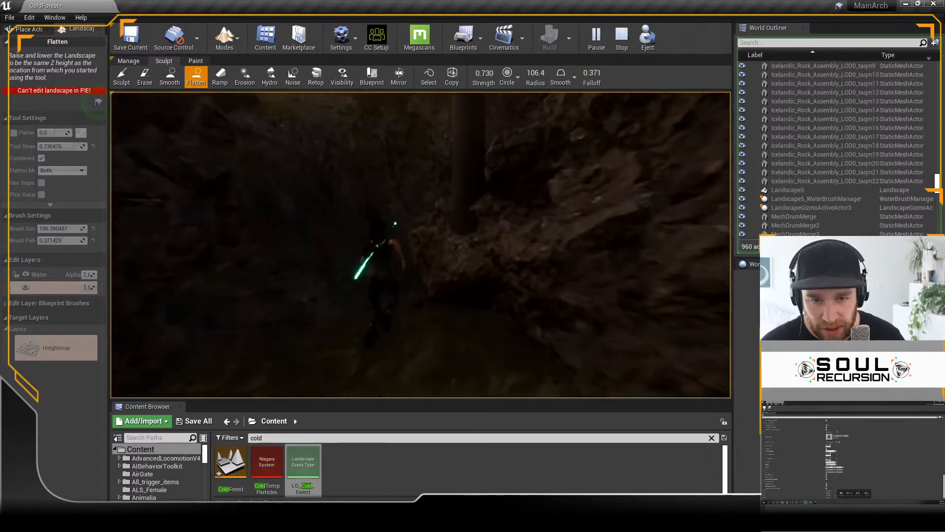
key("w")
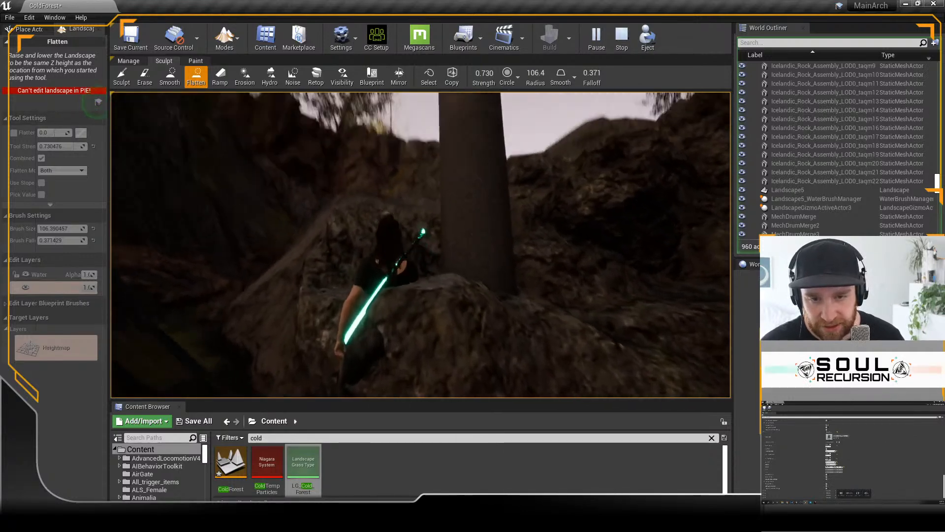
key("w")
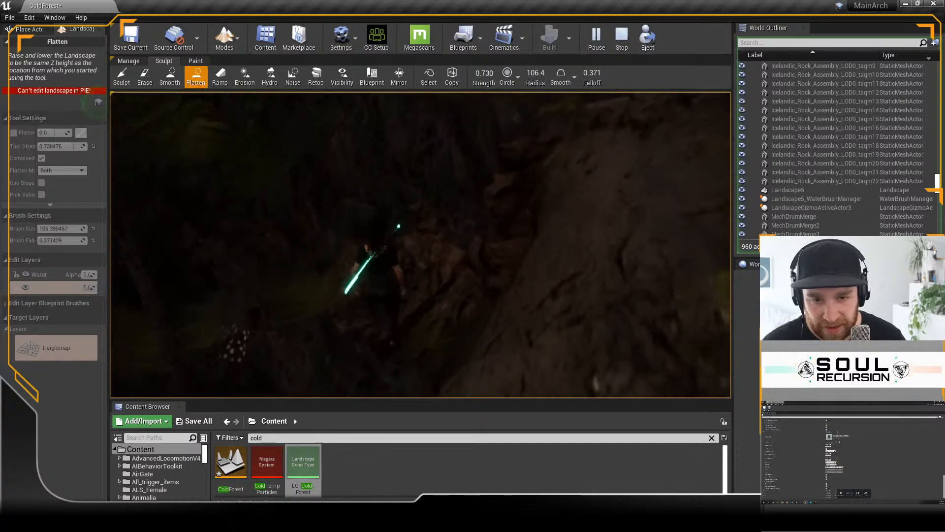
key("w")
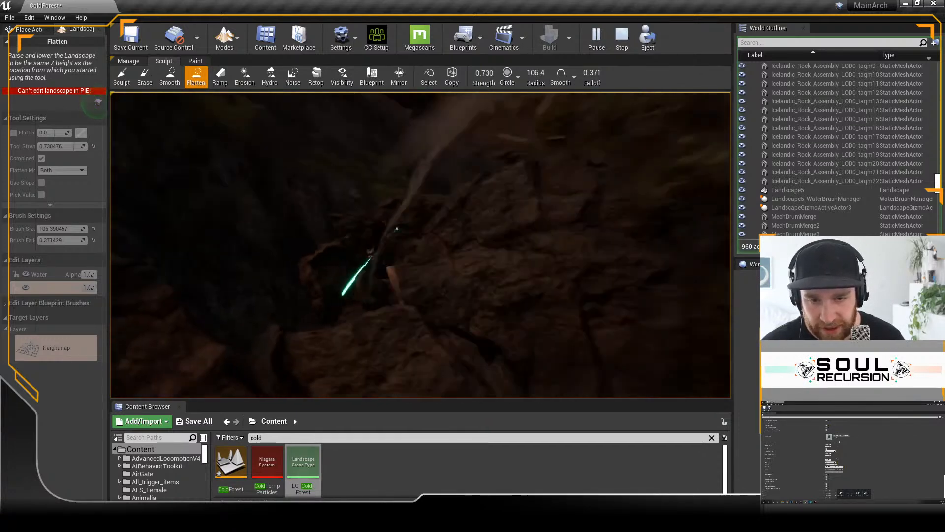
key("w")
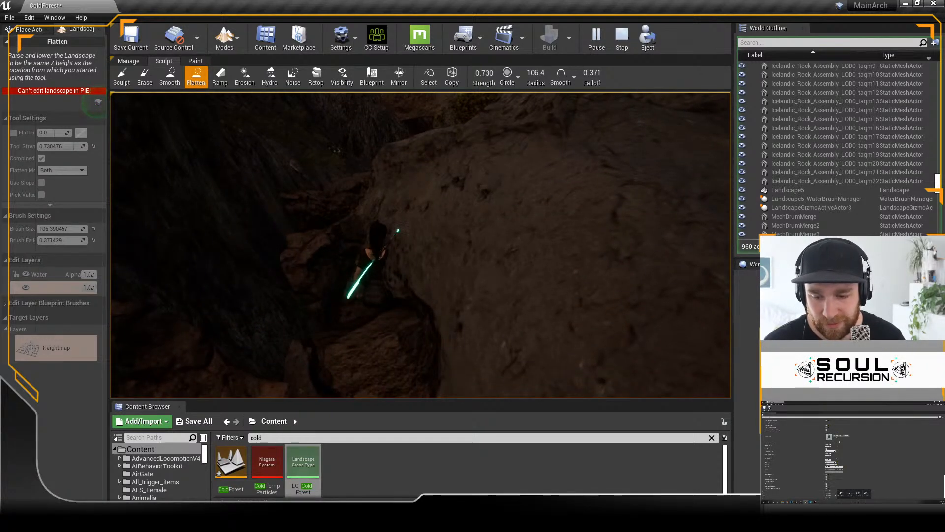
key("Escape")
Step: Switch to the Sculpt tool and change its brush type from Circle to Alpha for the terraced slope
mouse_move(415, 263)
right_mouse_down()
mouse_move(426, 267)
mouse_move(413, 224)
right_mouse_up()
key("w")
key("d")
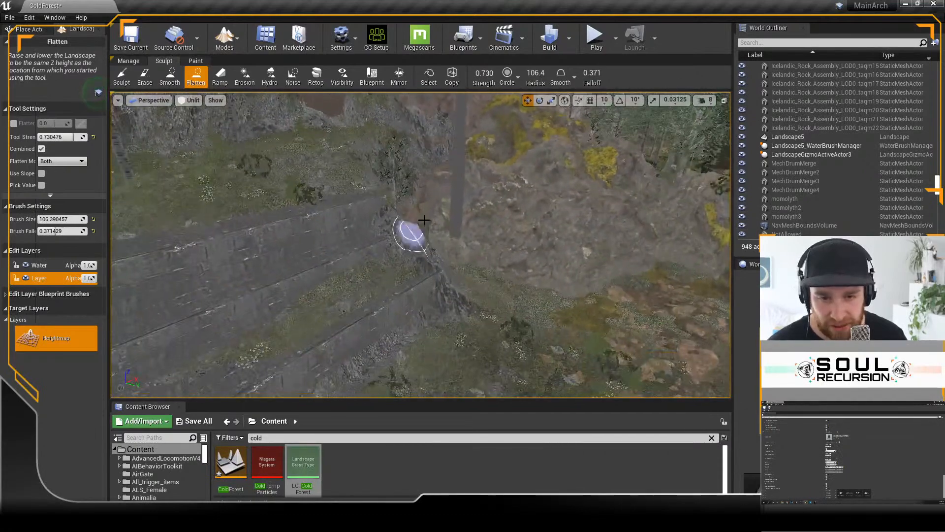
right_click_drag(481, 296, 486, 293)
key("d")
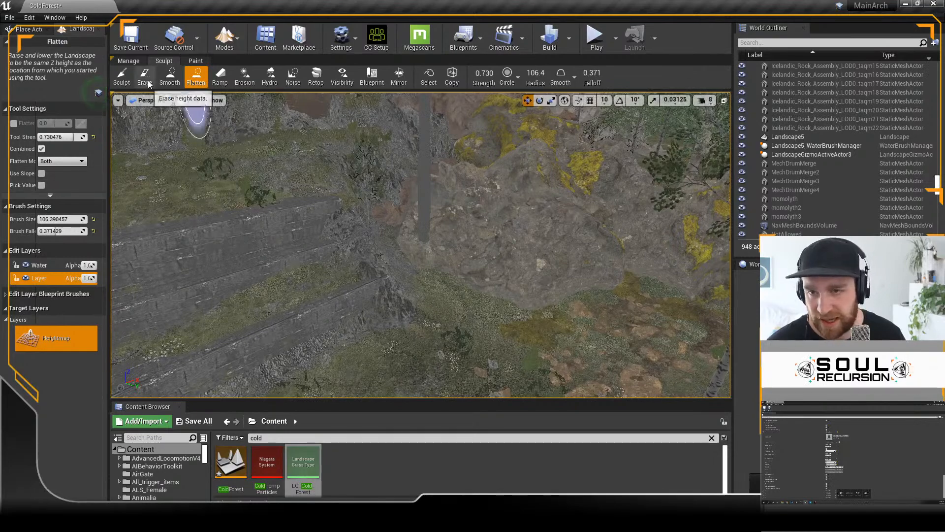
left_click(121, 76)
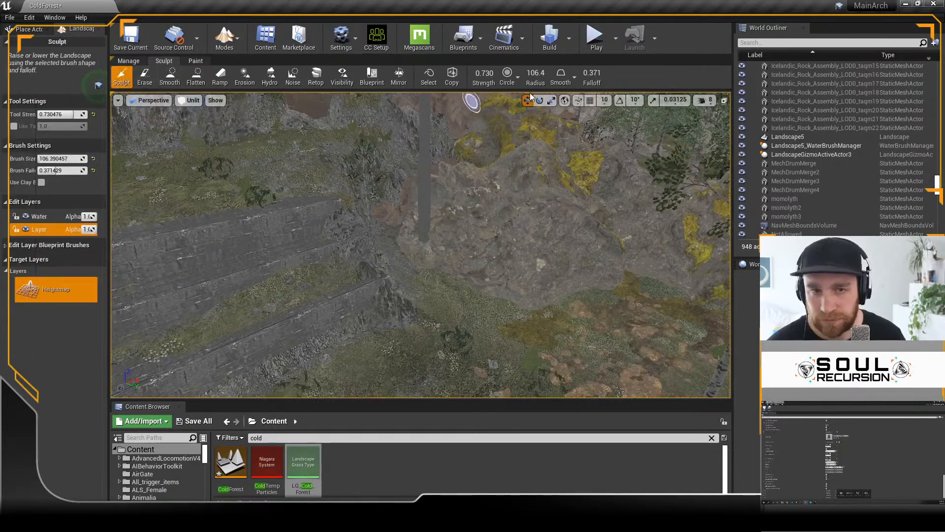
left_click(518, 82)
left_click(524, 127)
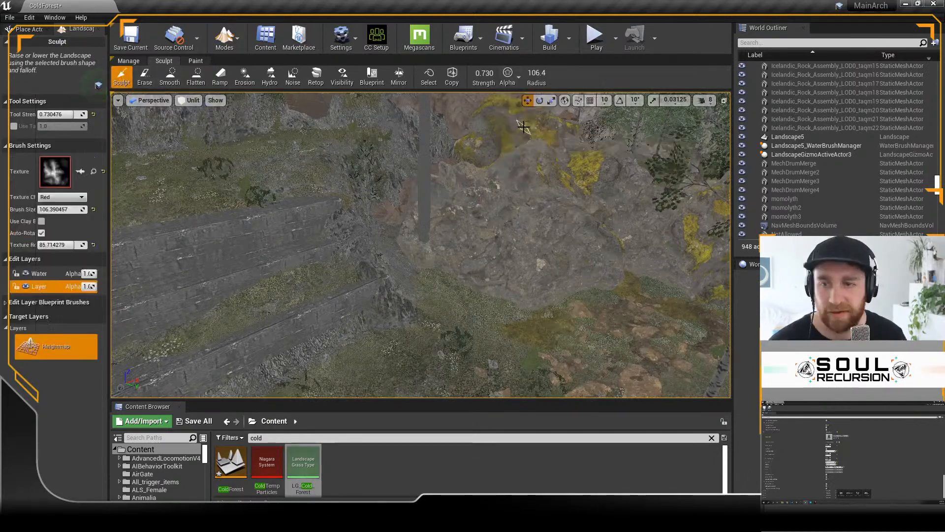
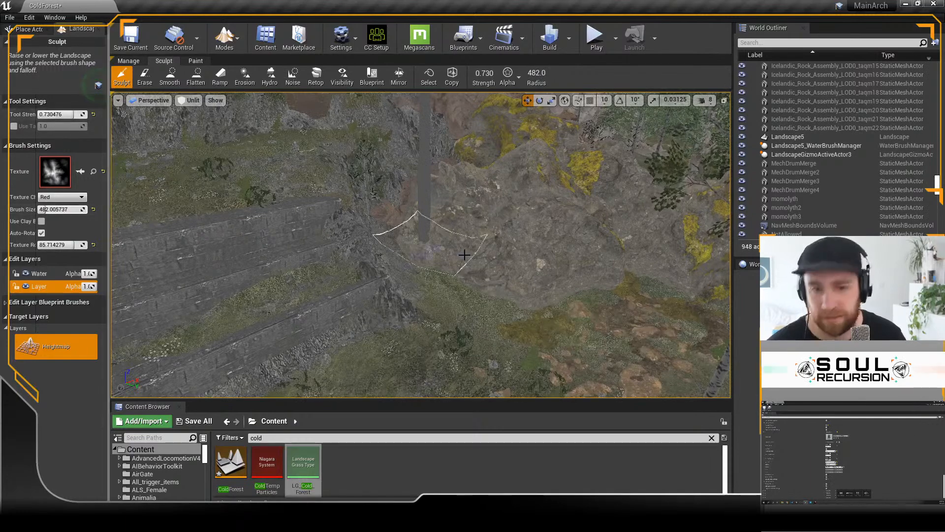
Step: Sculpt the landscape up between the grey terraces and the yellow-lichened rock with the Alpha brush at strength 0.73 and size 482
mouse_move(428, 259)
left_mouse_down()
mouse_move(436, 264)
mouse_move(407, 234)
mouse_move(409, 191)
mouse_move(389, 230)
left_mouse_up()
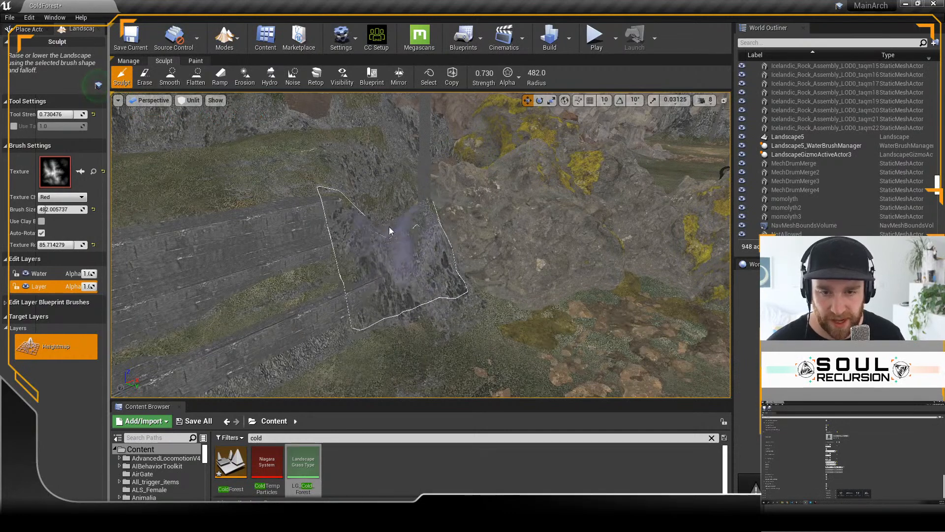
left_click_drag(380, 195, 379, 180)
mouse_move(379, 215)
left_mouse_down()
mouse_move(485, 291)
mouse_move(497, 337)
left_mouse_up()
mouse_move(498, 339)
right_mouse_down()
mouse_move(527, 335)
mouse_move(517, 365)
right_mouse_up()
left_click_drag(438, 229, 394, 210)
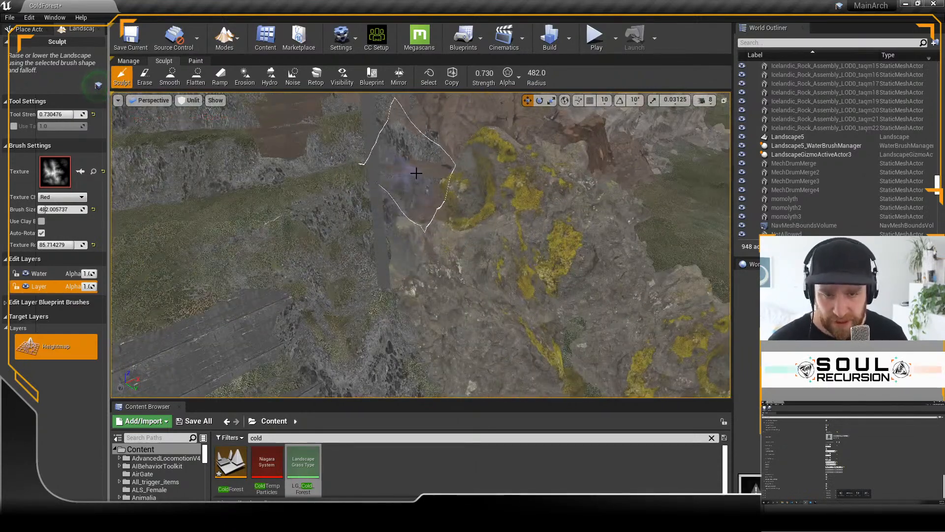
right_click_drag(439, 196, 438, 196)
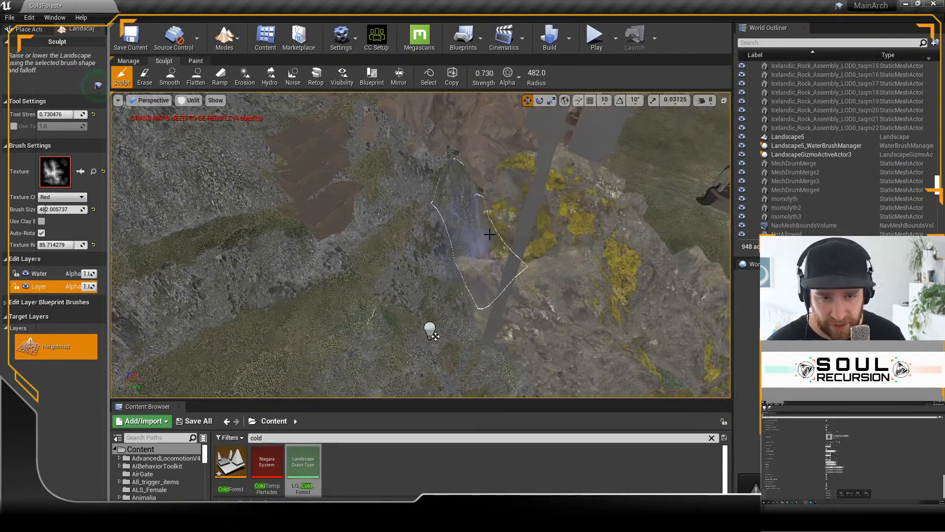
left_click_drag(408, 195, 465, 205)
mouse_move(467, 208)
right_mouse_down()
mouse_move(478, 197)
mouse_move(467, 208)
right_mouse_up()
left_click_drag(467, 208, 483, 219)
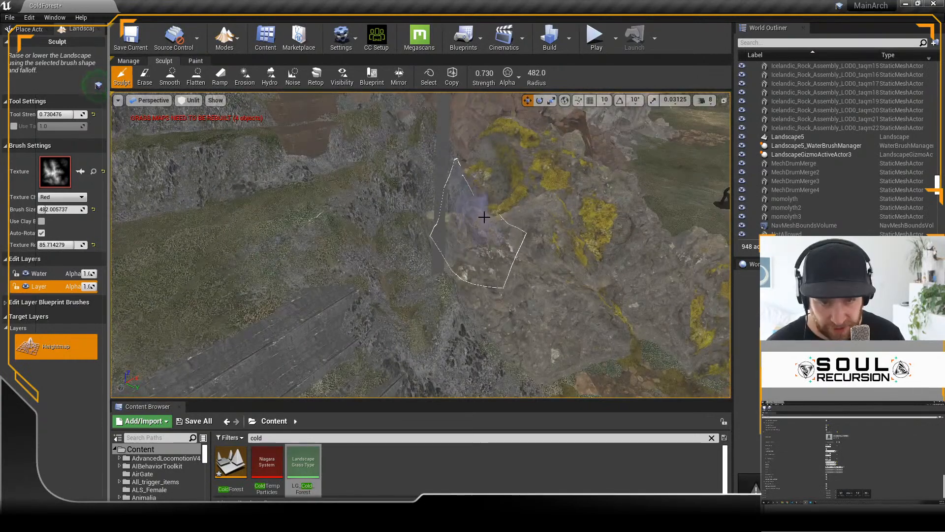
mouse_move(387, 255)
right_mouse_down()
mouse_move(401, 259)
mouse_move(379, 254)
right_mouse_up()
mouse_move(343, 306)
right_mouse_down()
mouse_move(352, 278)
mouse_move(321, 304)
right_mouse_up()
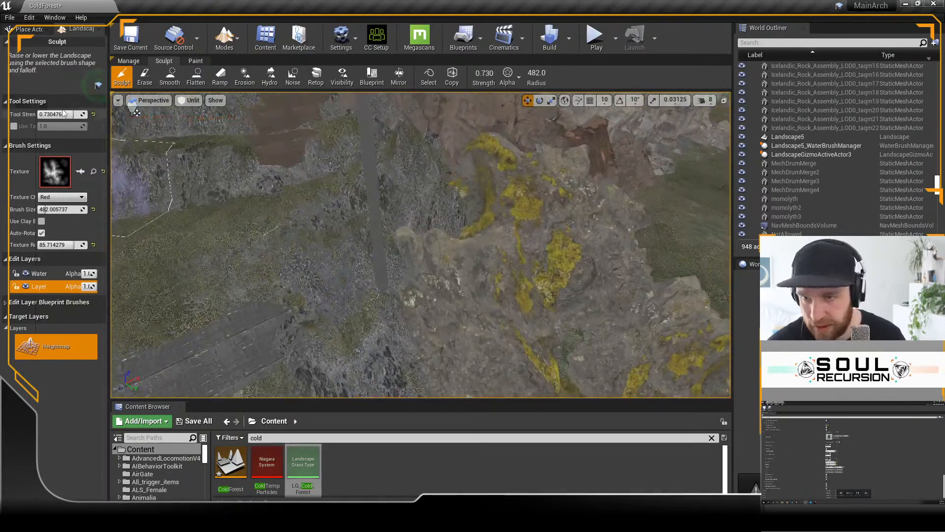
right_click_drag(415, 277, 384, 306)
mouse_move(460, 272)
right_mouse_down()
mouse_move(456, 254)
mouse_move(480, 340)
right_mouse_up()
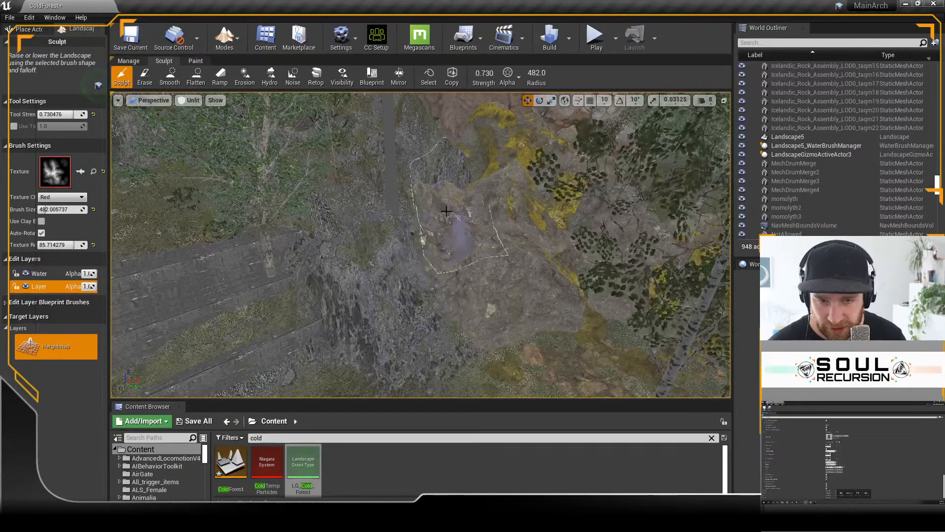
right_click_drag(448, 227, 448, 212)
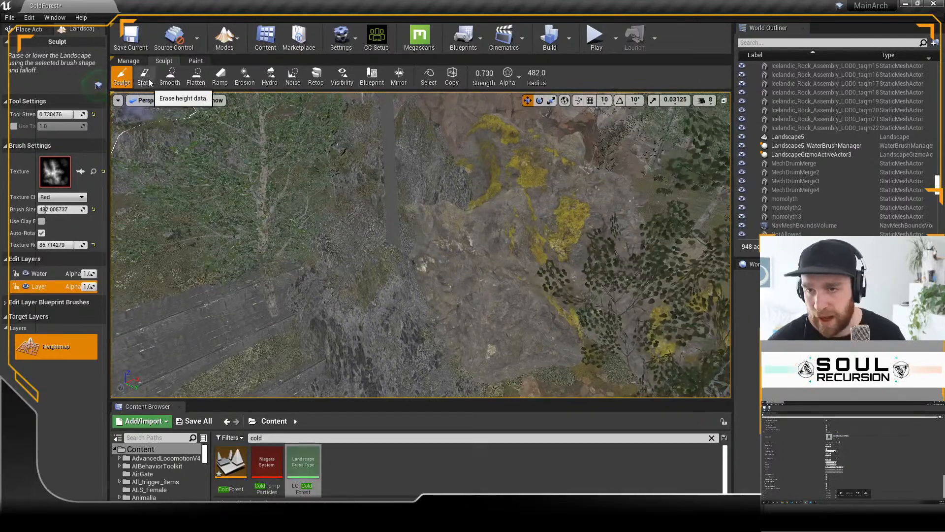
Step: Flatten the raised ground at the end of the terraces with the Flatten tool and its Circle brush, at size 482
left_click(195, 78)
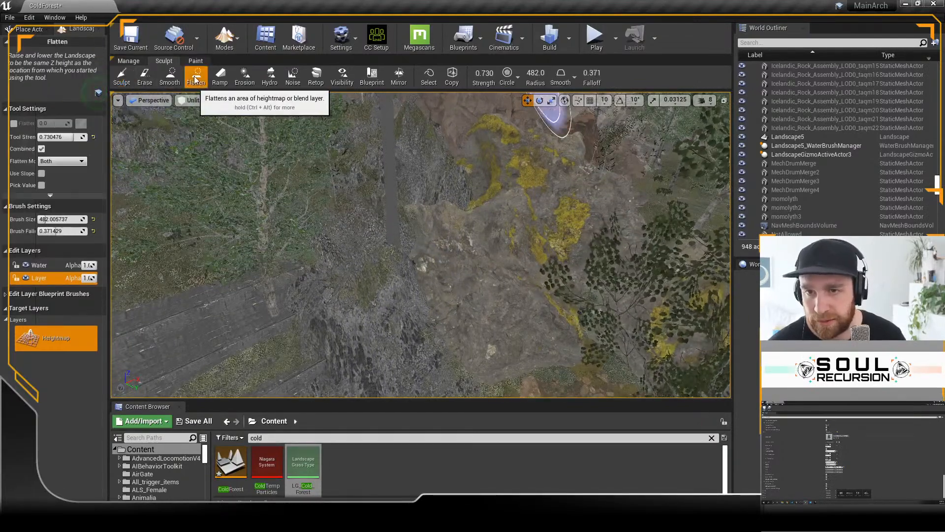
mouse_move(285, 238)
right_mouse_down()
mouse_move(296, 231)
mouse_move(266, 241)
mouse_move(318, 250)
right_mouse_up()
mouse_move(206, 251)
left_mouse_down()
mouse_move(329, 237)
mouse_move(344, 289)
left_mouse_up()
right_click_drag(343, 293, 357, 285)
mouse_move(353, 199)
left_mouse_down()
mouse_move(363, 196)
mouse_move(409, 304)
left_mouse_up()
right_click_drag(363, 265, 363, 265)
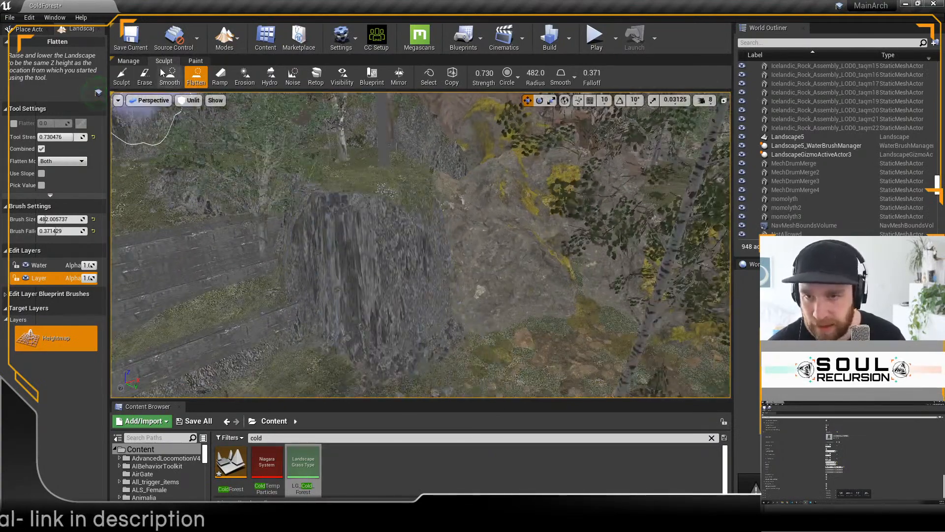
Step: Erode the raised mound and the ground beside the rock using the Erosion tool with an Alpha brush
left_click(245, 77)
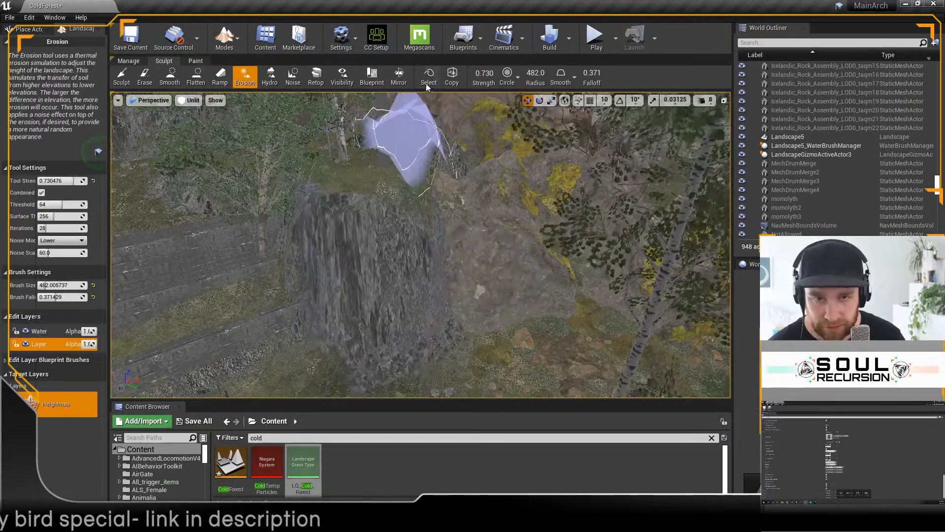
left_click(517, 77)
left_click(507, 120)
mouse_move(415, 218)
left_mouse_down()
mouse_move(418, 207)
mouse_move(314, 191)
mouse_move(219, 189)
left_mouse_up()
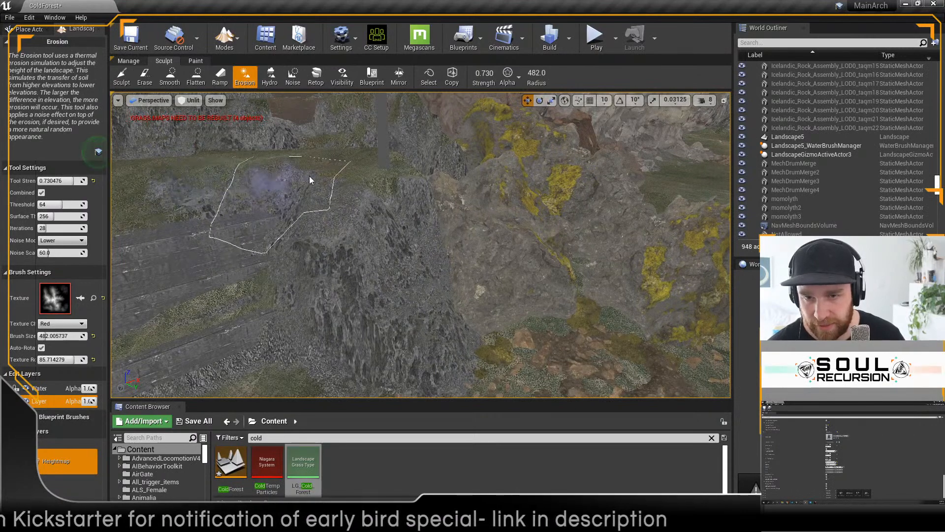
right_click_drag(418, 175, 446, 202)
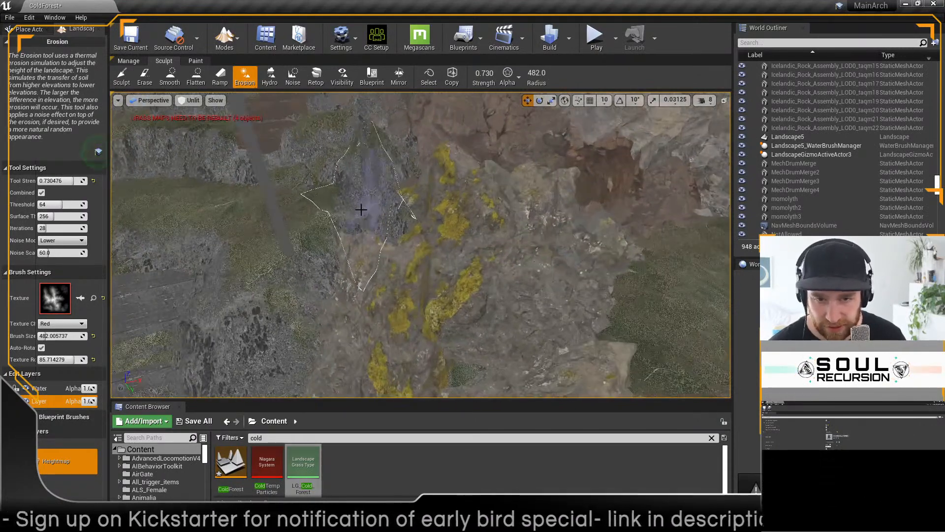
mouse_move(367, 141)
left_mouse_down()
mouse_move(368, 211)
mouse_move(397, 227)
left_mouse_up()
mouse_move(330, 239)
left_mouse_down()
mouse_move(380, 184)
mouse_move(396, 237)
left_mouse_up()
right_click_drag(396, 237, 374, 212)
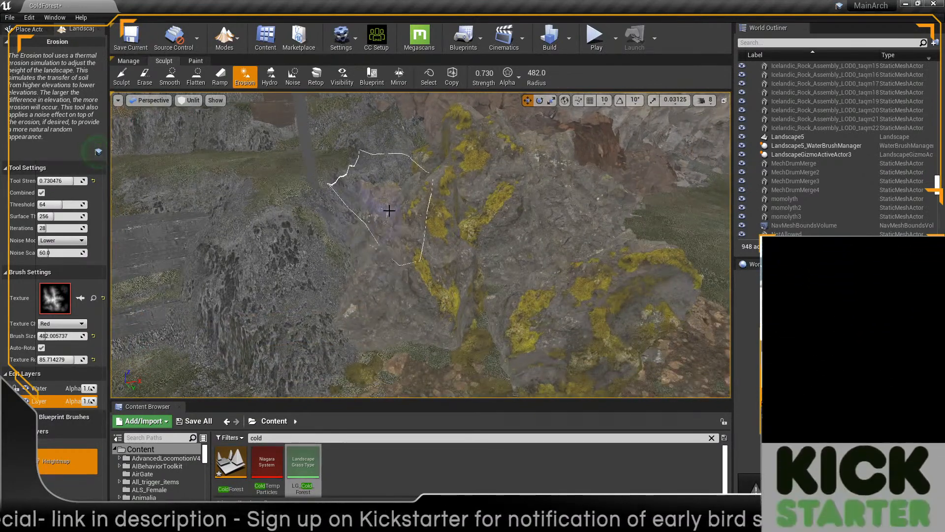
right_click_drag(363, 368, 359, 317)
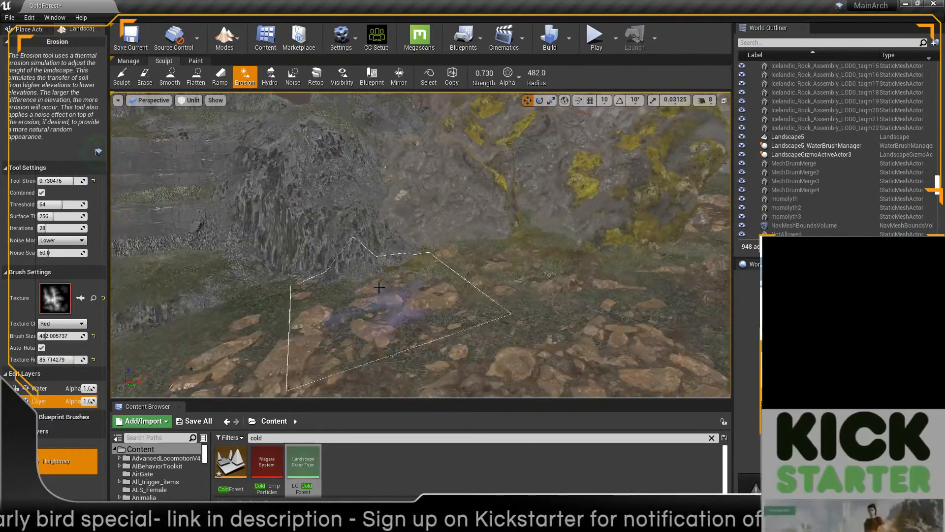
Step: Smooth the eroded mound and the ground at its foot with the Smooth tool, lowering the tool strength to about 0.248
left_click(170, 78)
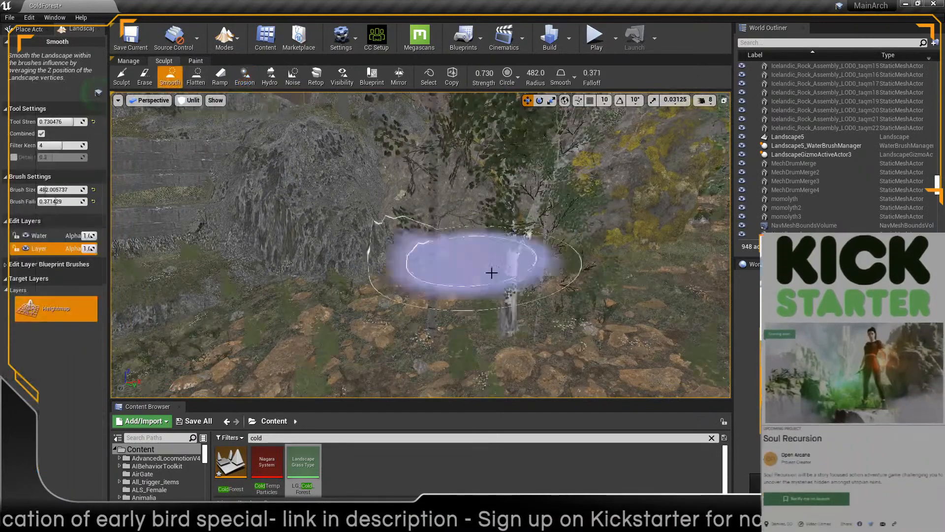
mouse_move(430, 264)
left_mouse_down()
mouse_move(387, 285)
mouse_move(321, 245)
mouse_move(306, 252)
left_mouse_up()
mouse_move(507, 323)
right_mouse_down()
mouse_move(463, 325)
mouse_move(473, 285)
right_mouse_up()
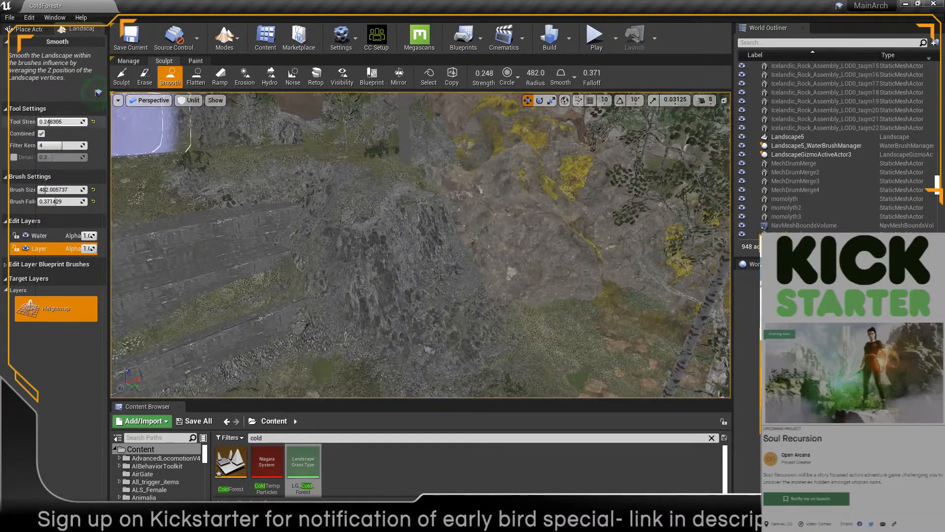
mouse_move(433, 158)
left_mouse_down()
mouse_move(363, 135)
mouse_move(359, 208)
mouse_move(315, 252)
left_mouse_up()
mouse_move(419, 291)
right_mouse_down()
mouse_move(402, 311)
mouse_move(421, 307)
mouse_move(413, 318)
mouse_move(399, 306)
right_mouse_up()
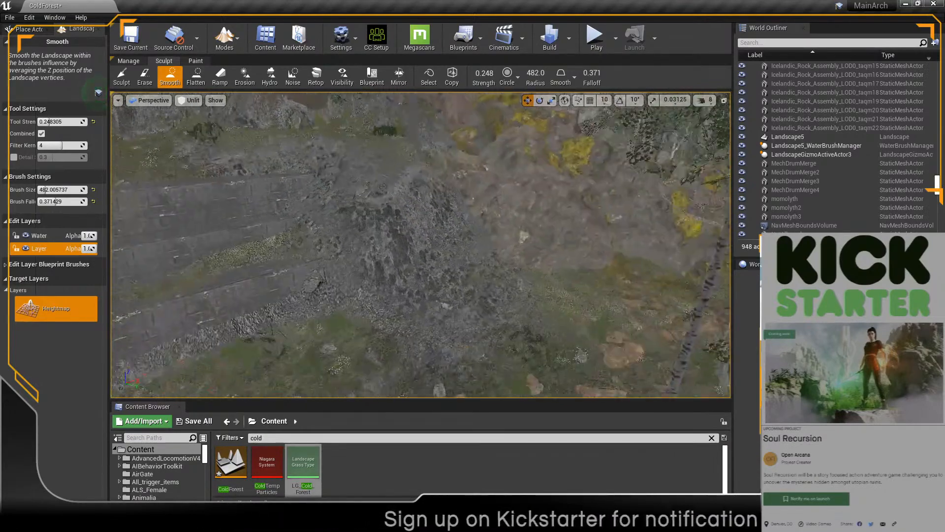
mouse_move(480, 222)
right_mouse_down()
mouse_move(487, 226)
mouse_move(479, 222)
right_mouse_up()
mouse_move(420, 221)
right_mouse_down()
mouse_move(394, 212)
mouse_move(433, 204)
mouse_move(468, 227)
mouse_move(438, 231)
mouse_move(194, 117)
right_mouse_up()
Step: Build up the seam between the smoothed mound and the rock using the Sculpt tool's Alpha brush at strength 0.248
left_click(121, 77)
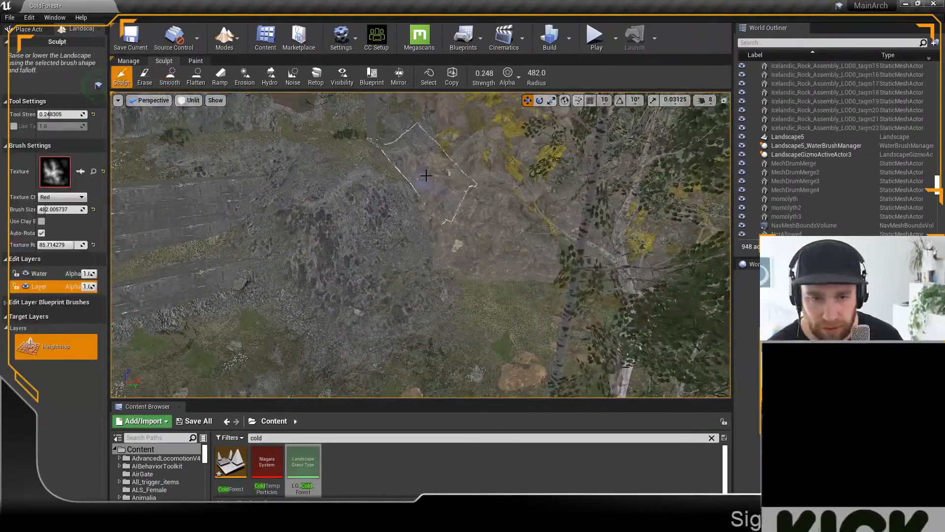
left_click_drag(421, 176, 427, 186)
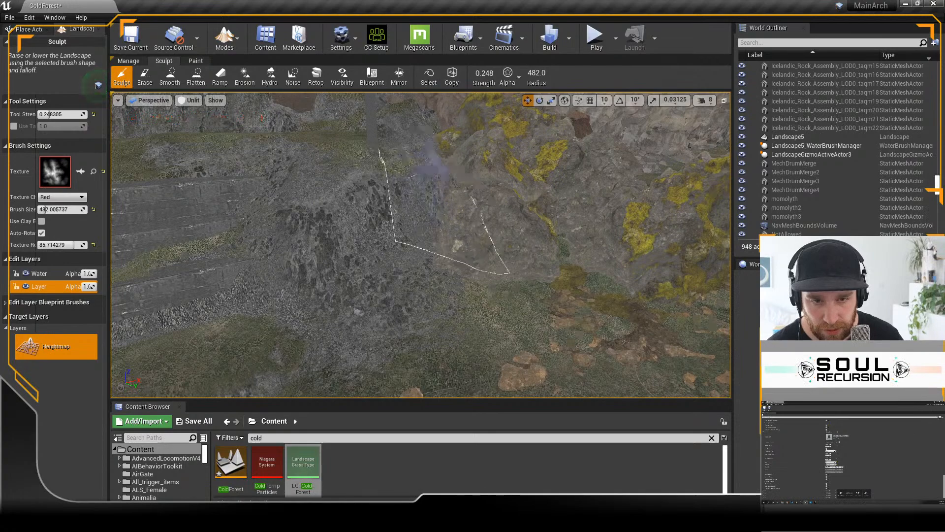
right_click_drag(439, 172, 440, 192)
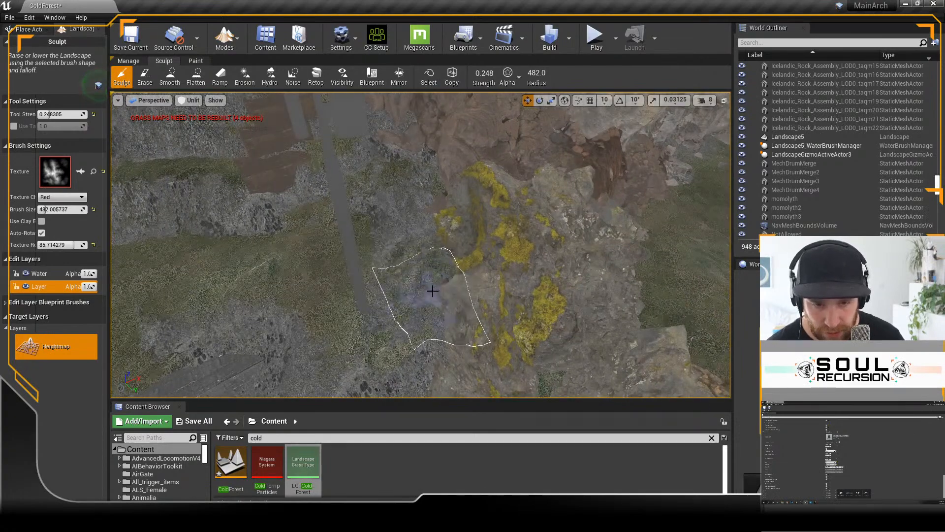
right_click_drag(417, 275, 416, 241)
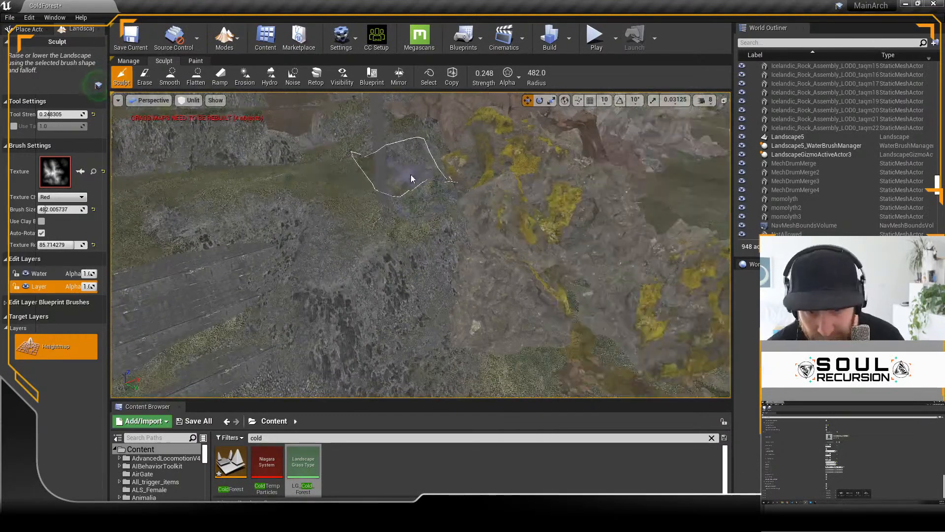
Step: Flatten the top of the mound next to the rock using the Flatten tool with an Alpha brush
left_click(196, 75)
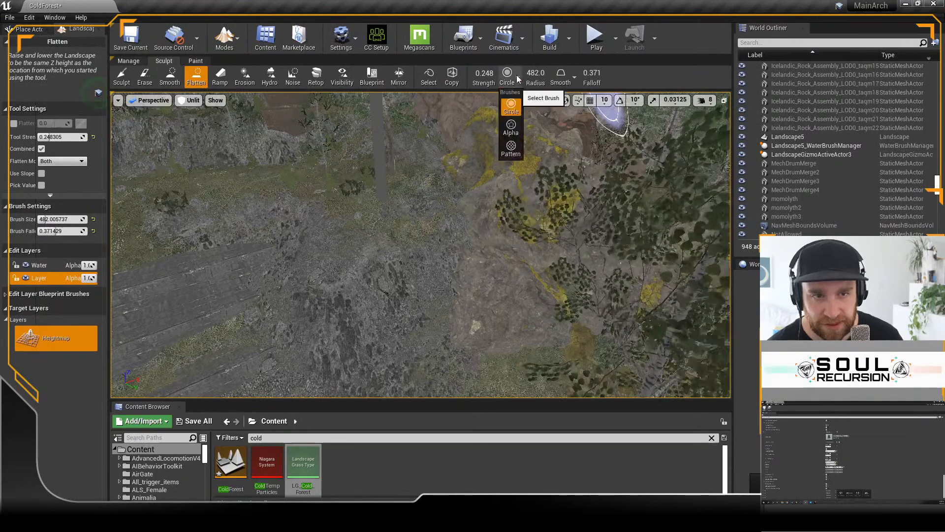
left_click(511, 129)
mouse_move(365, 207)
left_mouse_down()
mouse_move(370, 197)
mouse_move(424, 209)
mouse_move(415, 177)
mouse_move(381, 163)
left_mouse_up()
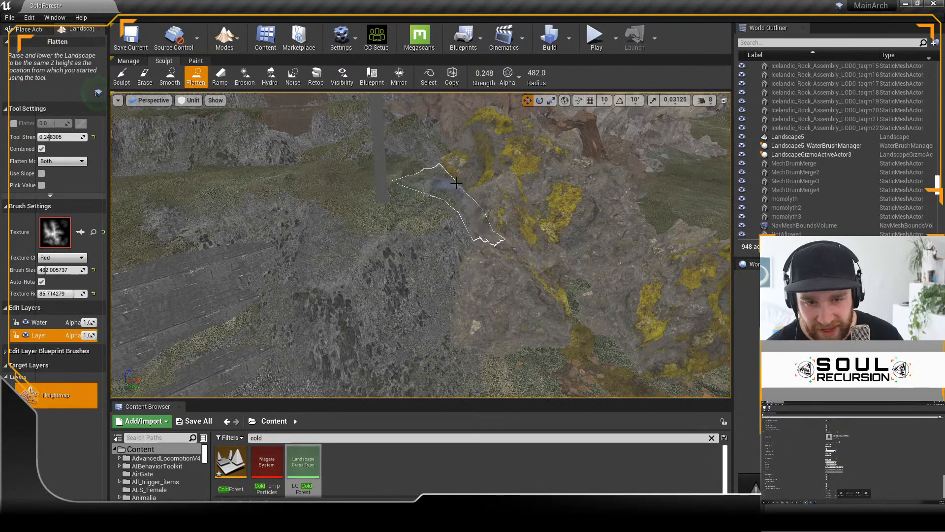
mouse_move(470, 224)
right_mouse_down()
mouse_move(470, 269)
mouse_move(463, 254)
right_mouse_up()
mouse_move(464, 167)
right_mouse_down()
mouse_move(466, 179)
mouse_move(464, 167)
right_mouse_up()
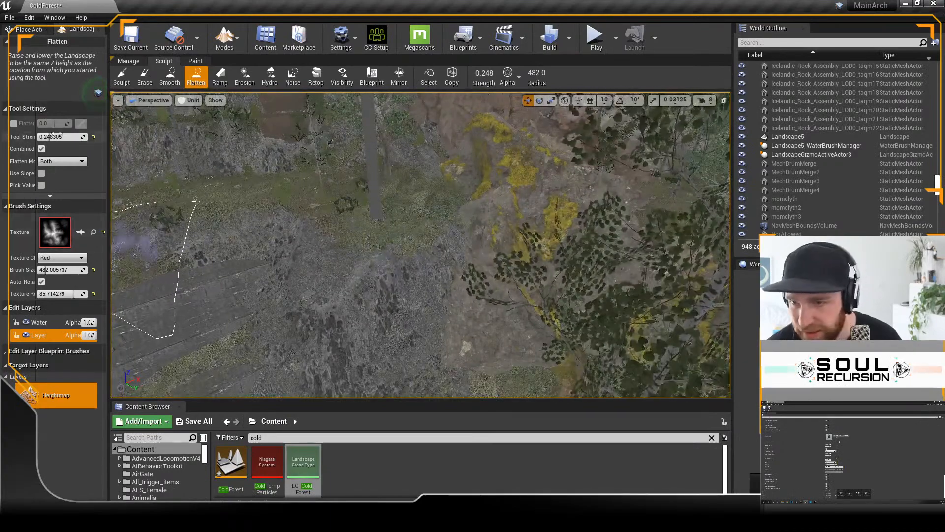
Step: Paint the Forest layer over the sculpted mound beside the rock
left_click(195, 61)
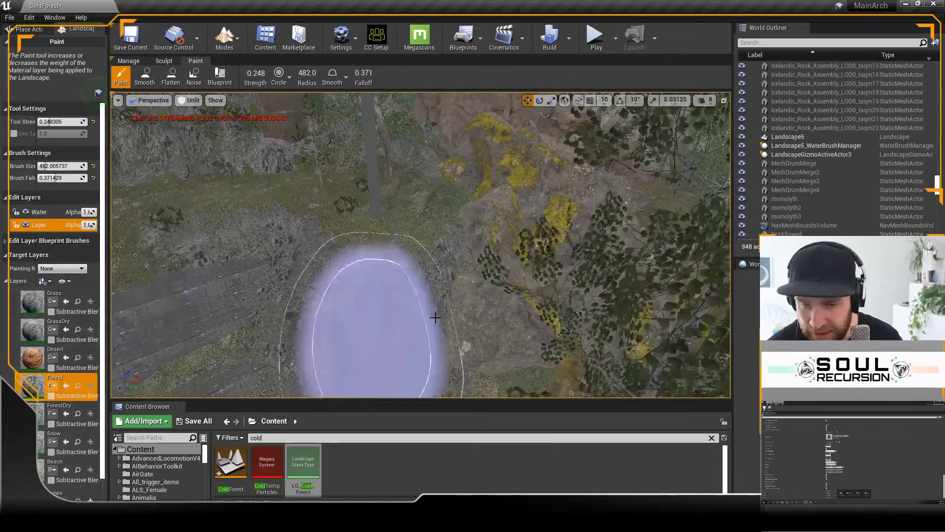
mouse_move(407, 201)
left_mouse_down()
mouse_move(414, 215)
mouse_move(372, 209)
mouse_move(414, 177)
mouse_move(535, 257)
left_mouse_up()
mouse_move(542, 299)
right_mouse_down()
mouse_move(542, 320)
mouse_move(542, 271)
mouse_move(542, 296)
right_mouse_up()
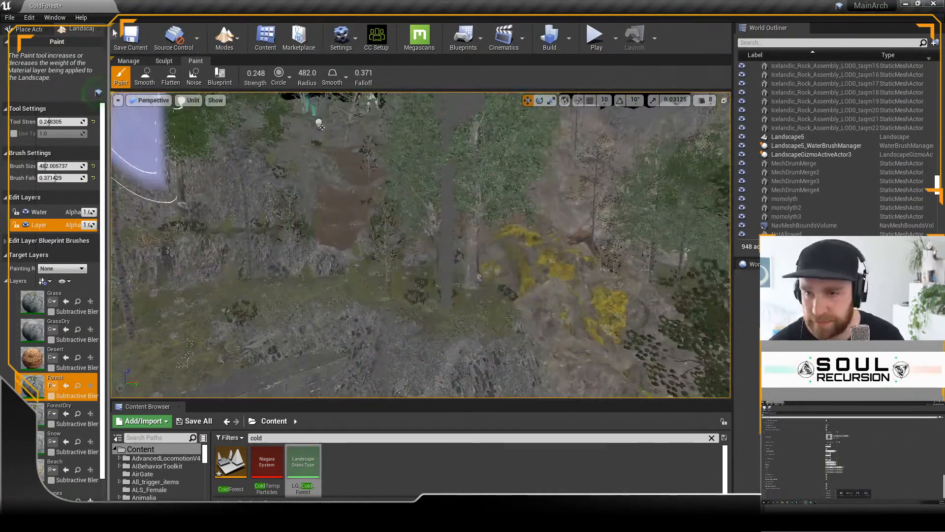
Step: Leave landscape editing for Select mode and reposition the telecom pole TelCom_pole11 on the ledge above the sculpted mound
left_click(245, 39)
left_click(242, 64)
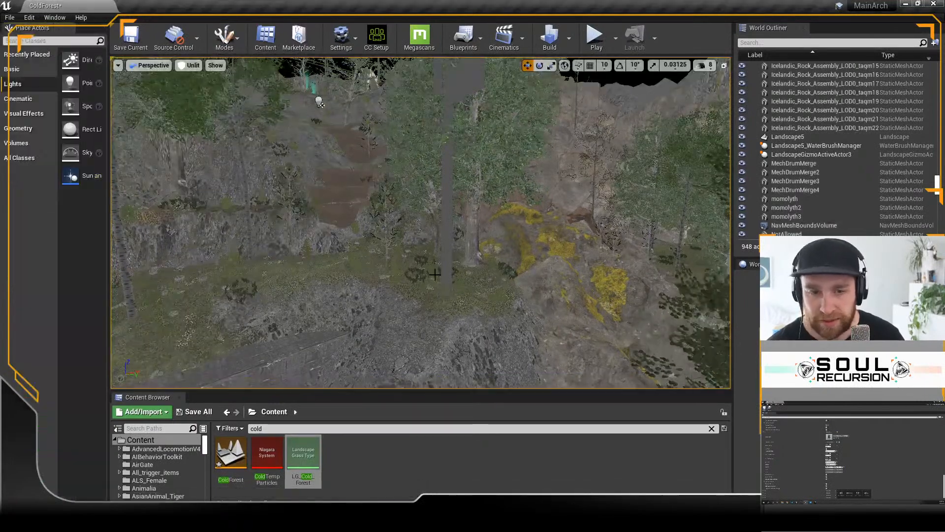
left_click(447, 265)
right_click_drag(458, 319, 459, 319)
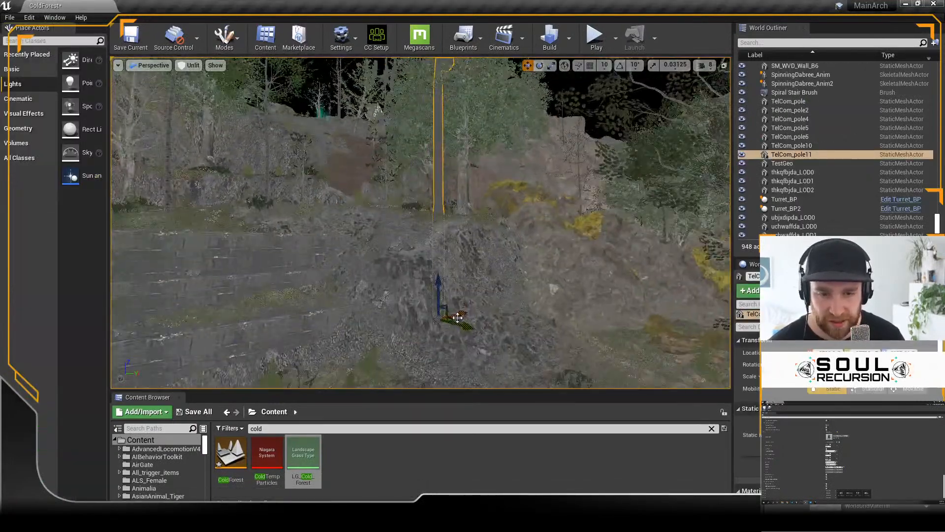
right_click_drag(503, 259, 525, 279)
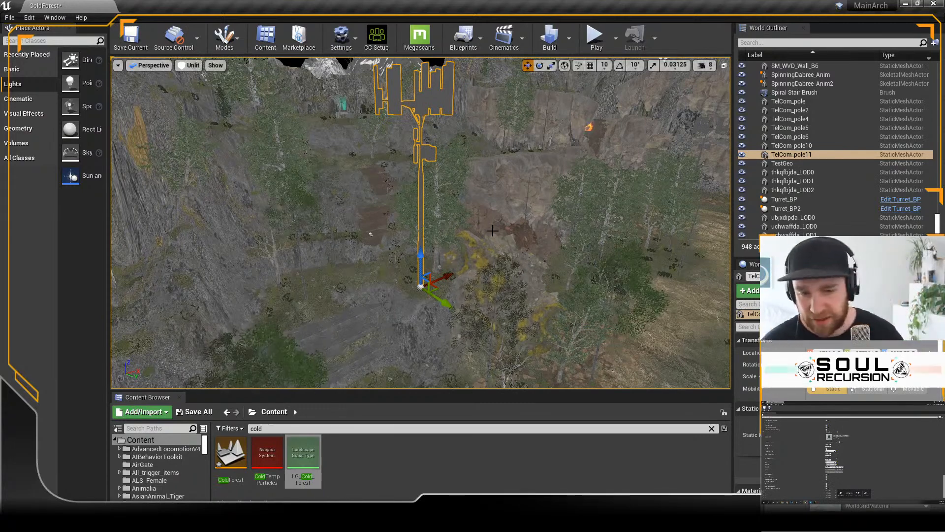
Step: Select the point light PointLight7 above the terraces and reduce its attenuation radius so it covers mainly the sculpted area
key("w")
right_click_drag(388, 93, 388, 126)
left_click(389, 93)
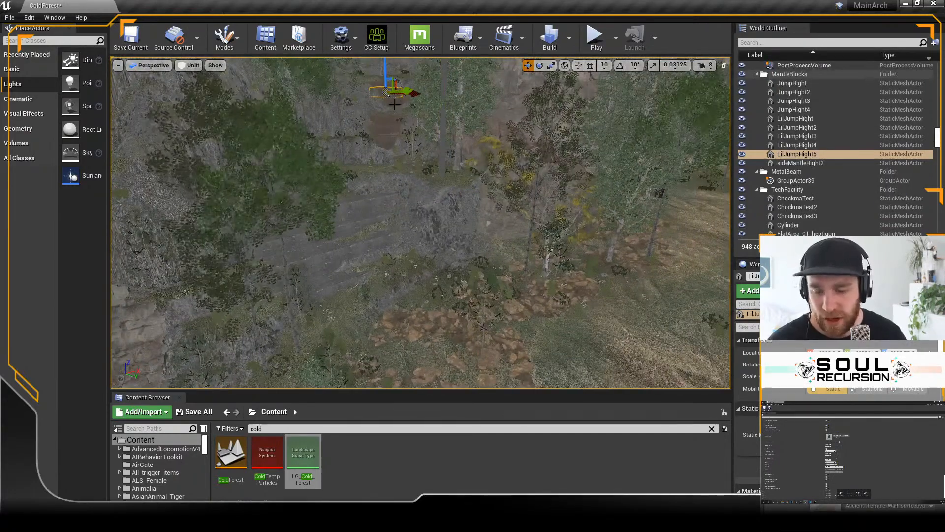
scroll(410, 131, "down", 3)
left_click(405, 109)
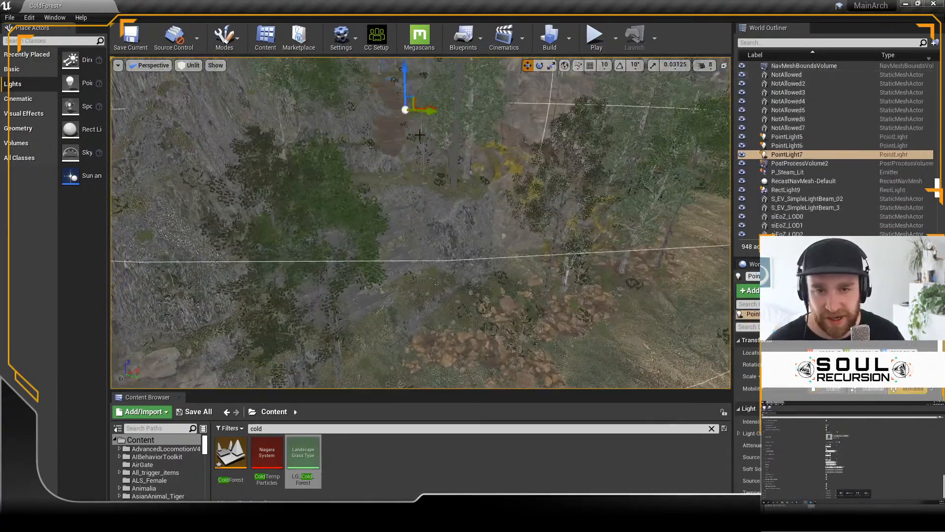
key("f")
right_click_drag(487, 178, 495, 197)
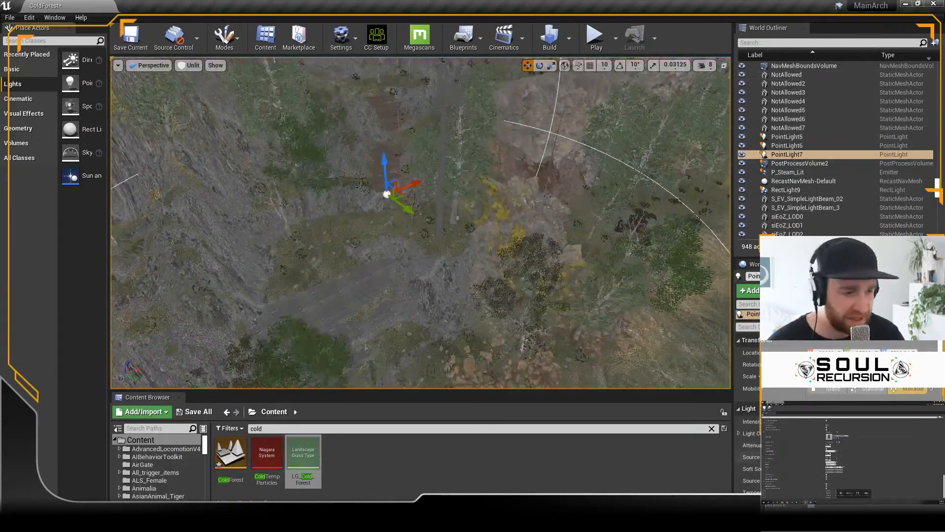
left_click_drag(839, 446, 819, 445)
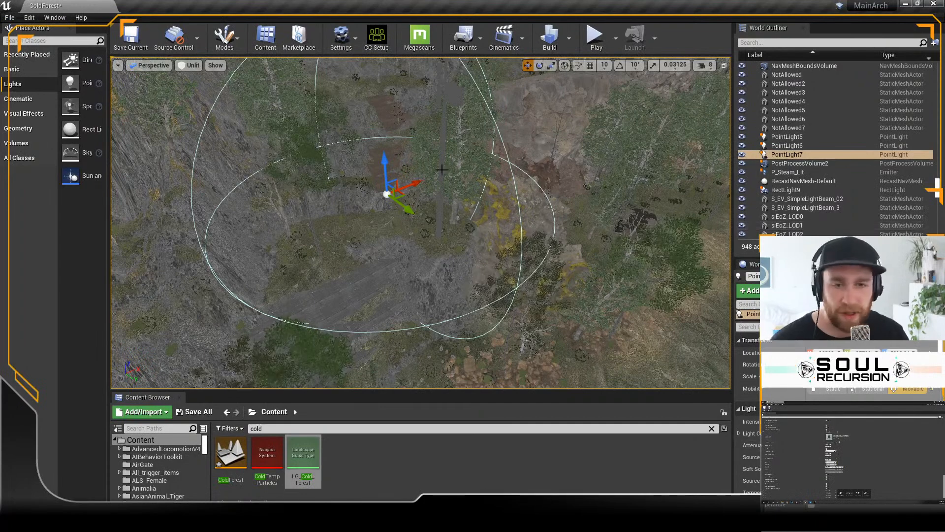
Step: Set the viewport to Lit mode and move PointLight7 closer to the sculpted mound
left_click(192, 66)
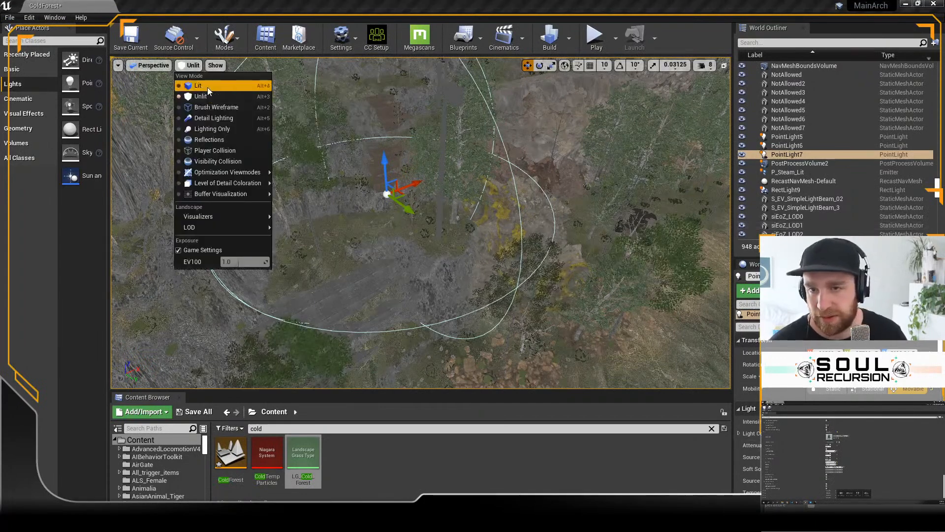
left_click(208, 87)
right_click_drag(433, 212, 434, 184)
left_click_drag(390, 89, 396, 121)
right_click_drag(406, 222, 406, 236)
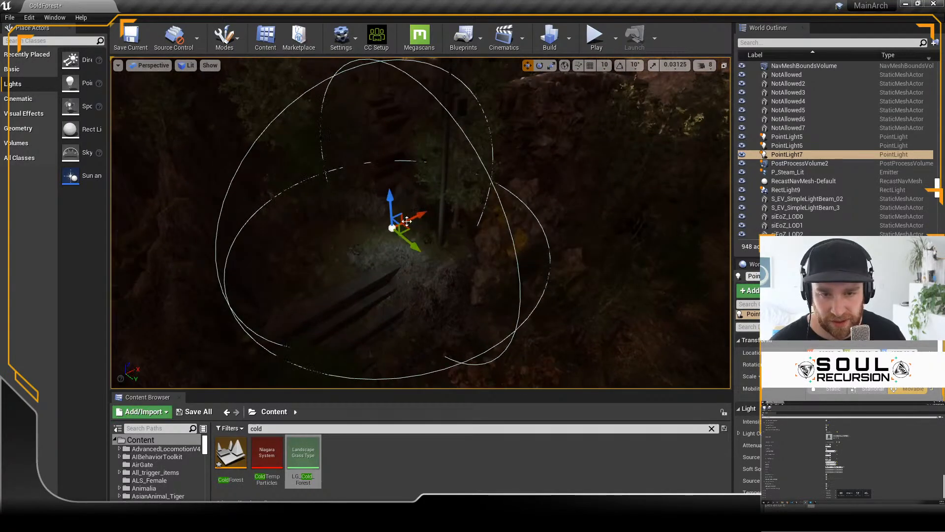
Step: Adjust PointLight7's position over the sculpted mound and place a duplicate of the light by the steps farther up the slope
left_click_drag(405, 230, 410, 263)
right_click_drag(410, 262, 410, 229)
left_click_drag(396, 151, 395, 156)
right_click_drag(427, 212, 429, 244)
left_click_drag(412, 244, 397, 252)
right_click_drag(398, 251, 409, 238)
right_click_drag(467, 239, 477, 309)
left_click_drag(459, 338, 416, 180, "alt")
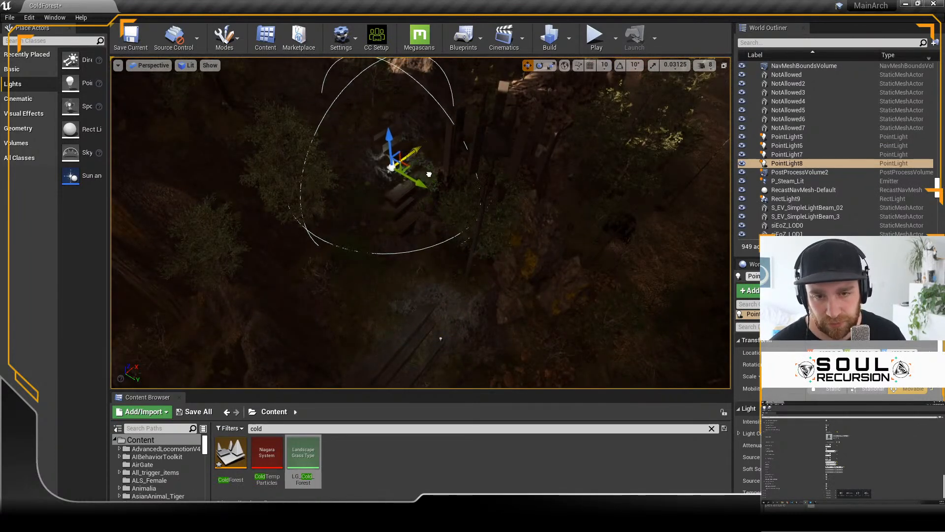
left_click_drag(406, 168, 416, 148)
left_click_drag(422, 221, 420, 149, "alt")
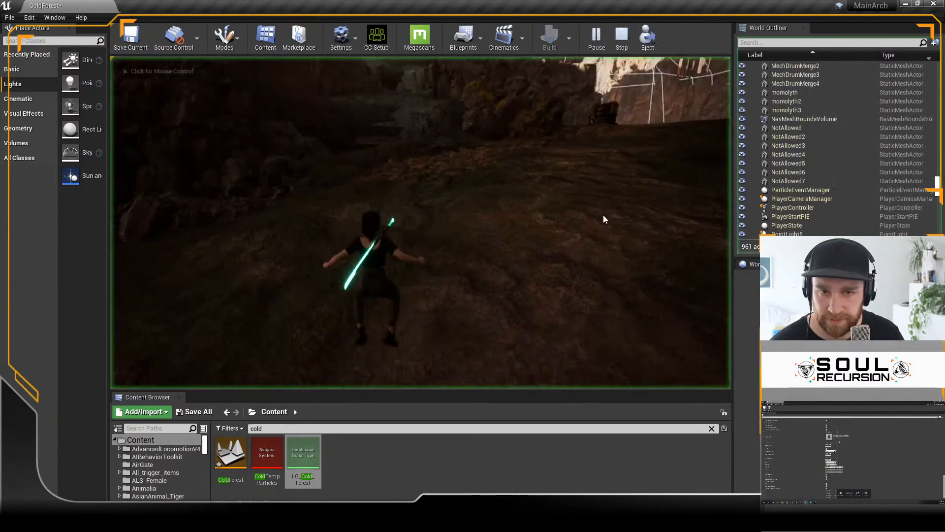
Step: Stop the play session and turn on the FPS display in the level viewport
left_click(621, 39)
left_click(118, 66)
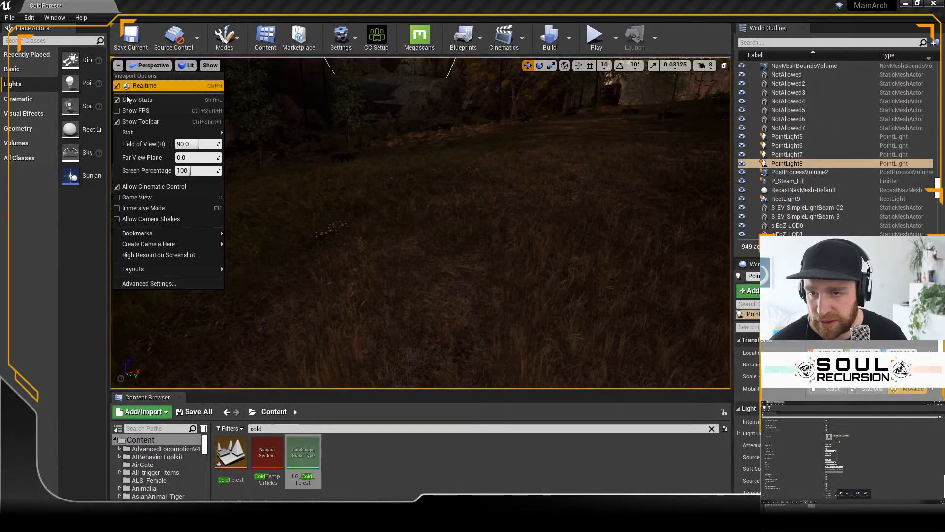
left_click(137, 109)
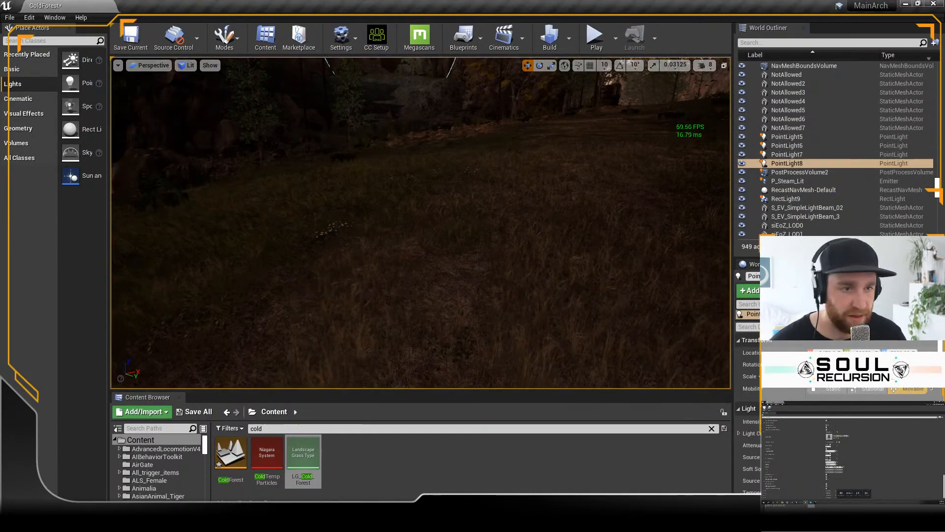
Step: Enlarge the level viewport and play-test the level, running the character across the meadow and jumping onto the lower stone terraces
left_click_drag(733, 175, 880, 175)
left_click_drag(792, 393, 792, 458)
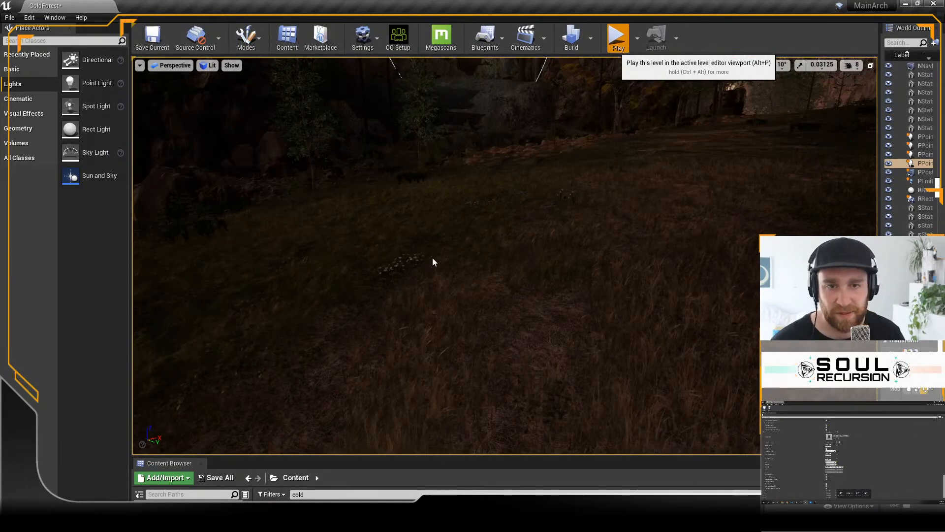
key("alt+p")
left_click(504, 241)
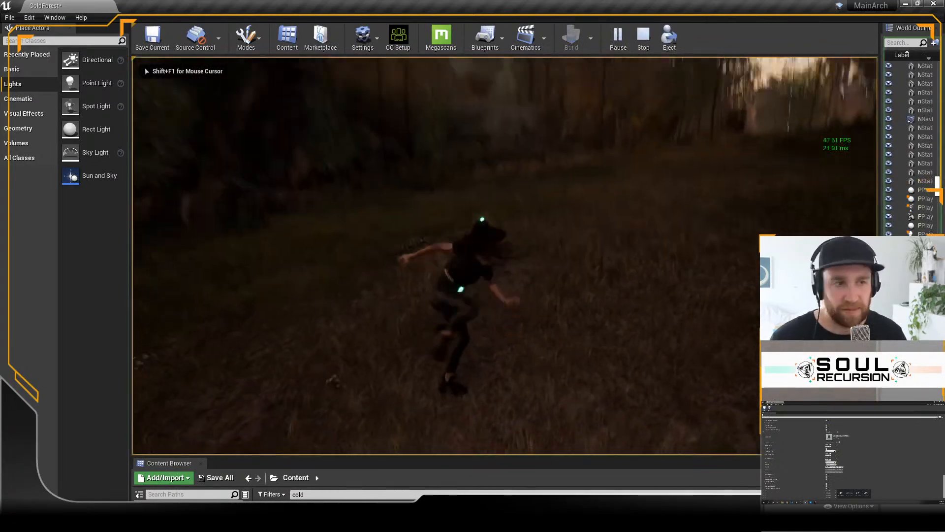
key("w")
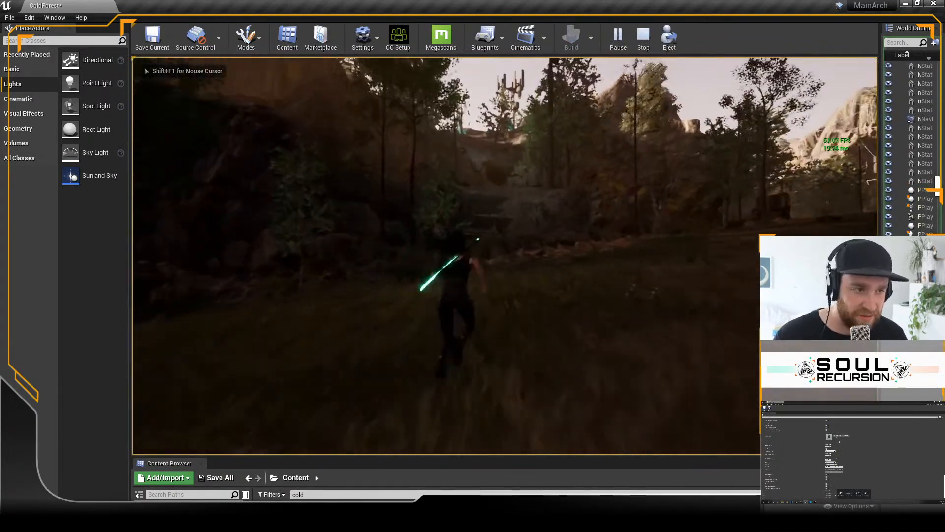
key("w")
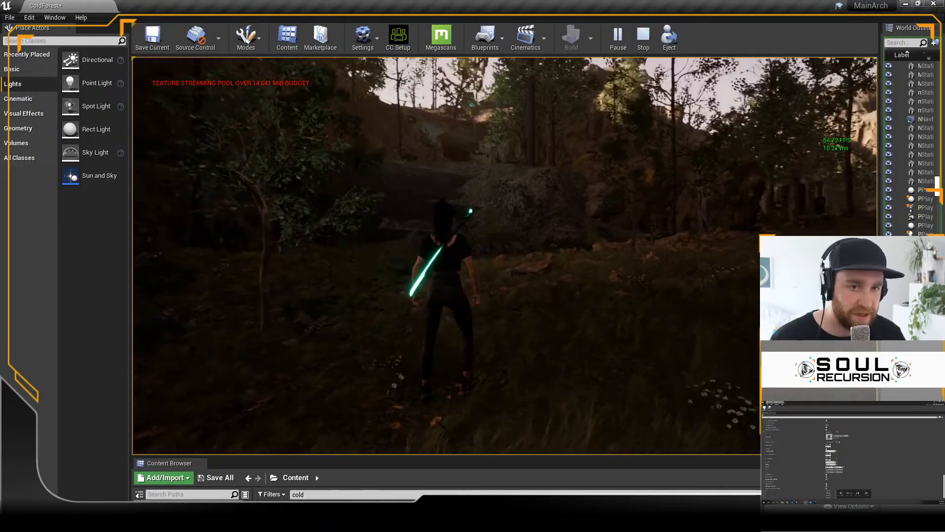
key("w")
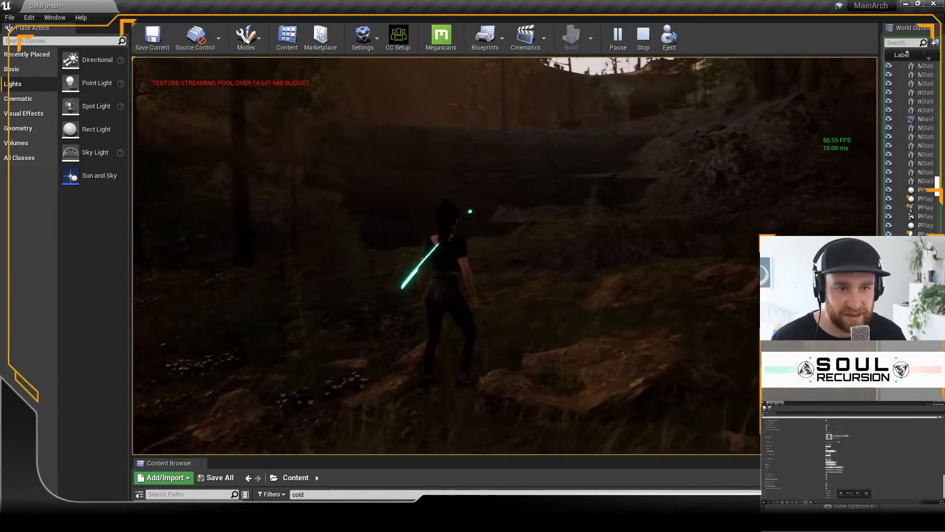
key("w")
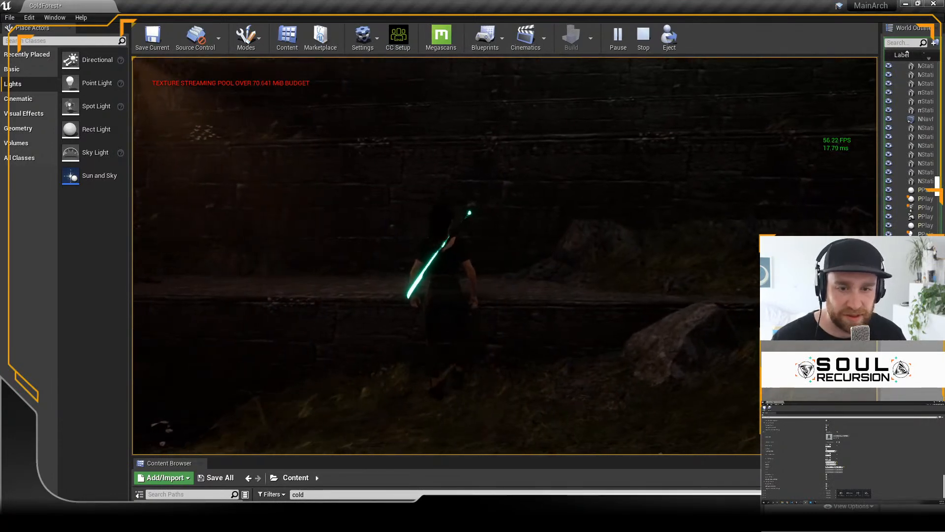
key("space")
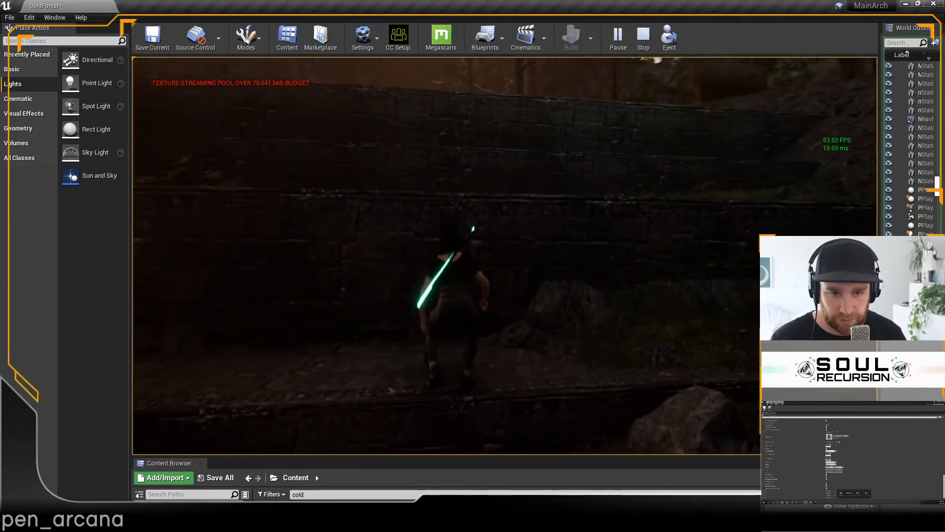
Step: Run the character through the surrounding forest and back to the bank below the terraces to inspect the terrain, ending the play session there
key("w")
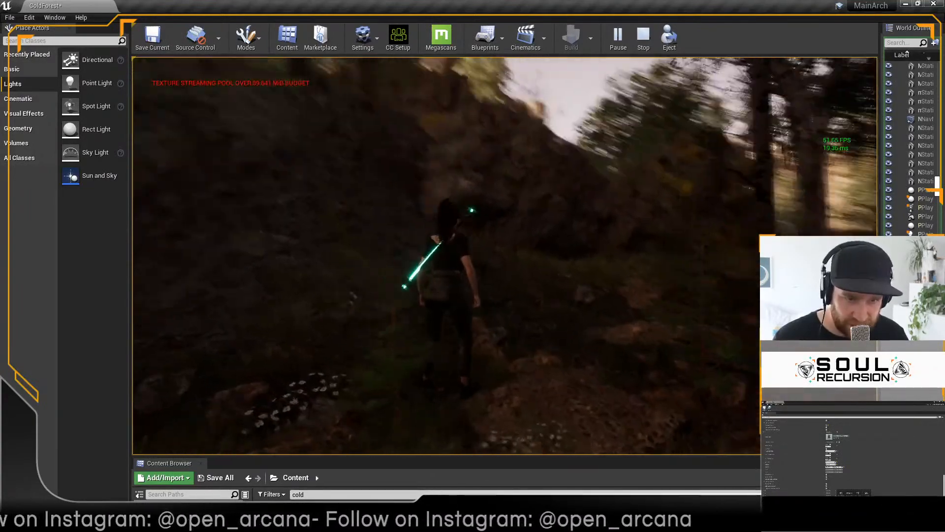
key("w")
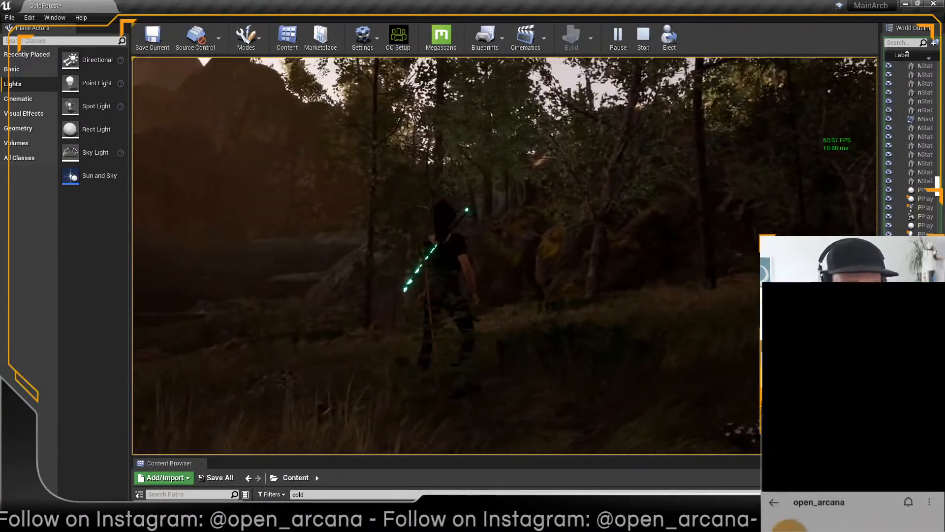
key("w")
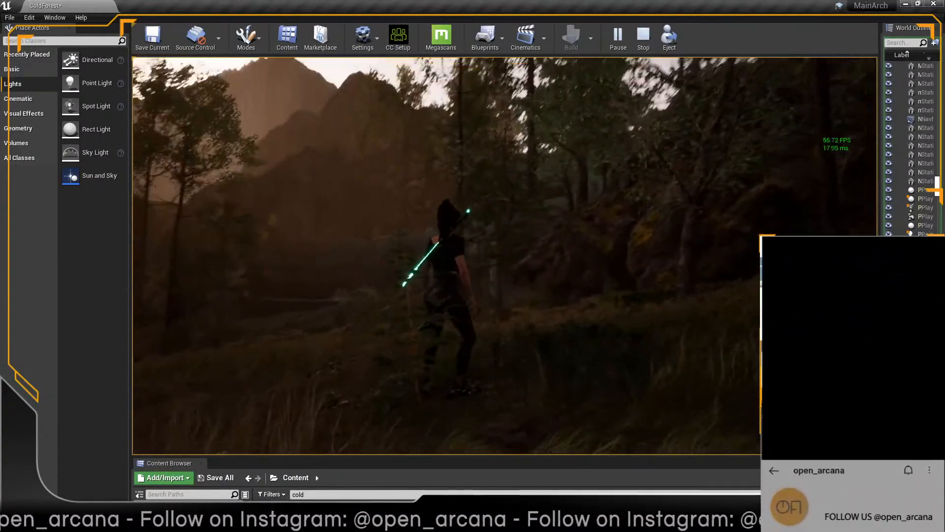
key("w")
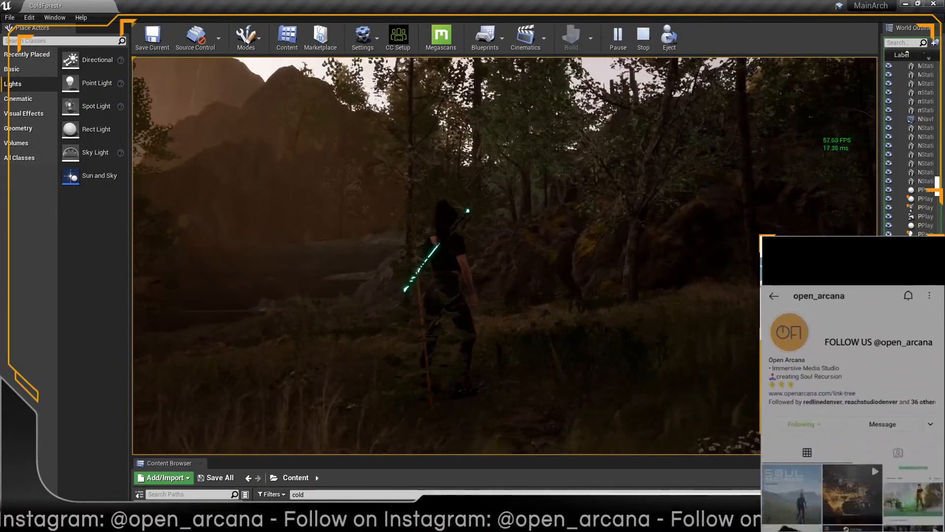
key("w")
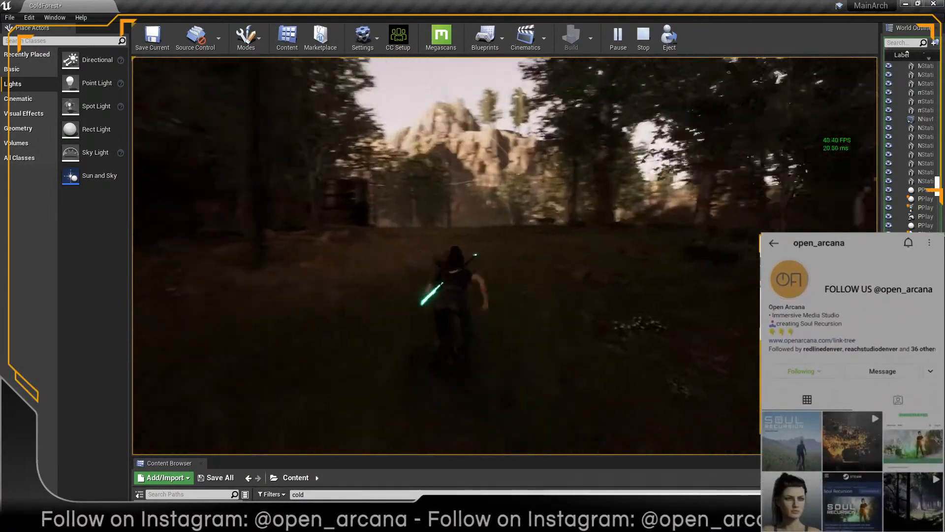
key("w")
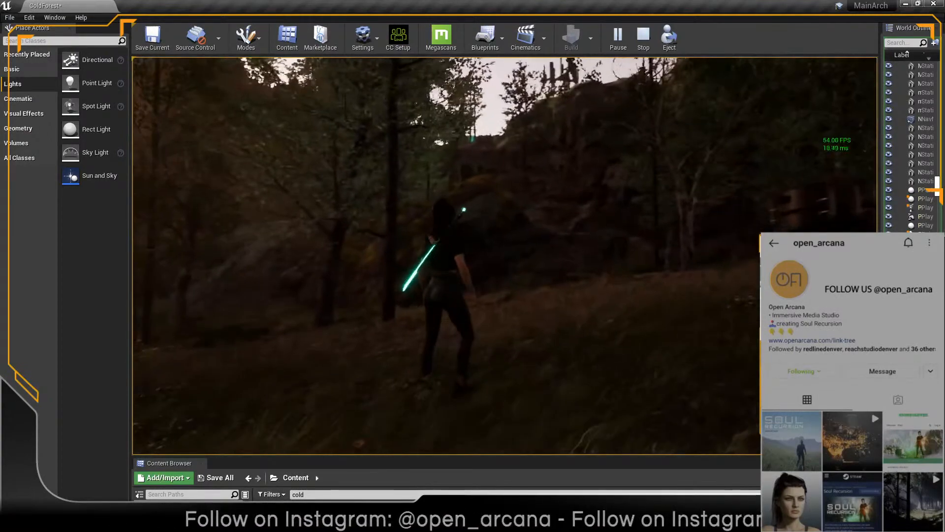
key("w")
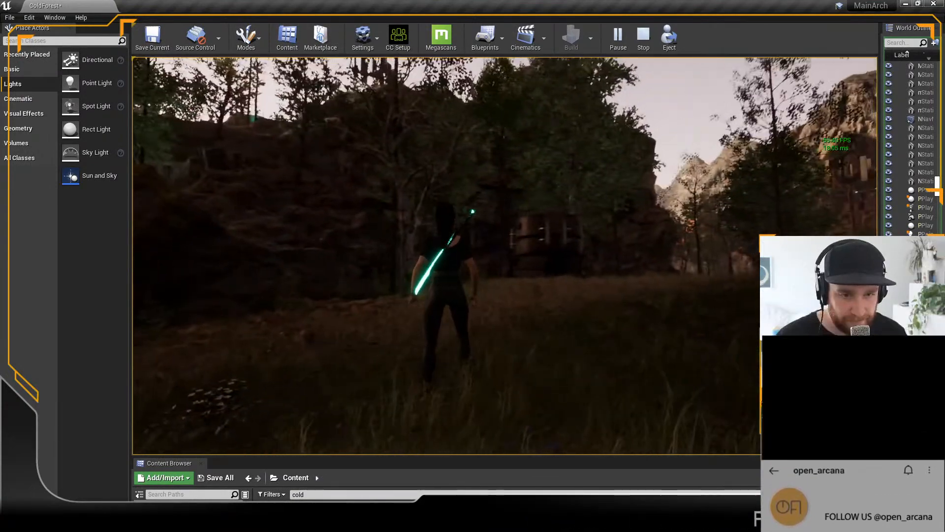
key("w")
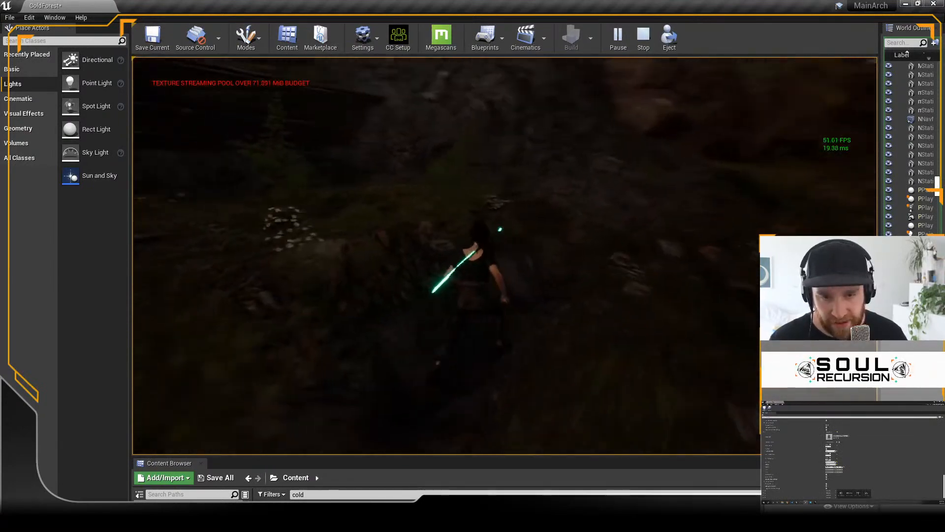
key("Escape")
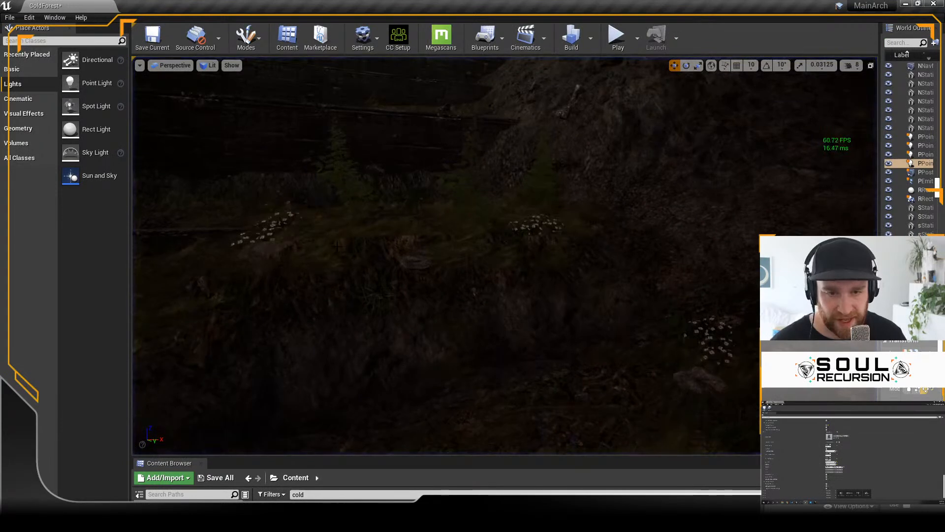
Step: Smooth the landscape bank in front of the lowest stone terrace with the sculpting Smooth tool, finishing back in Select mode
left_click(249, 40)
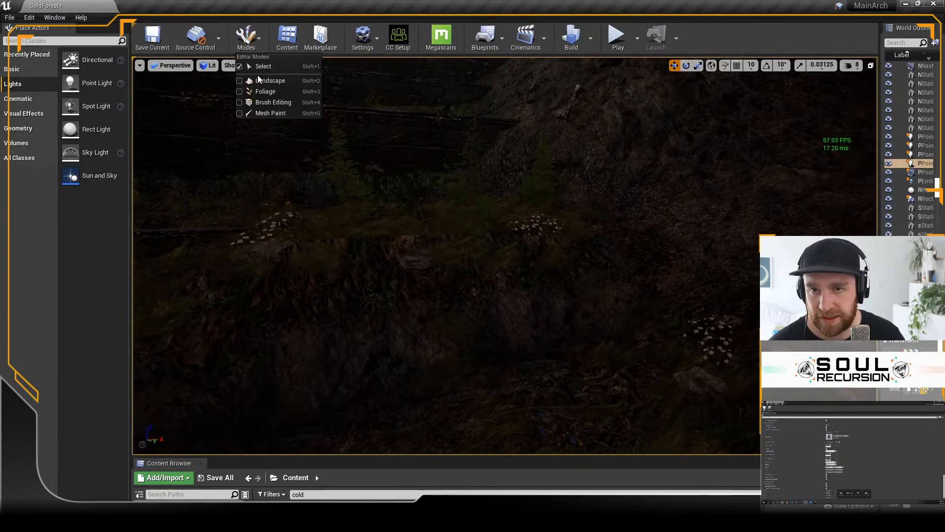
left_click(260, 83)
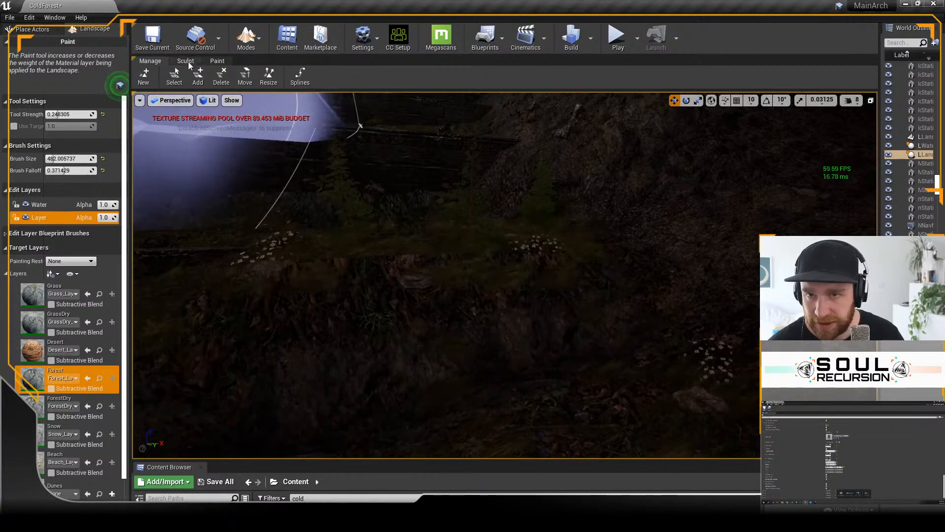
left_click(186, 60)
left_click(193, 78)
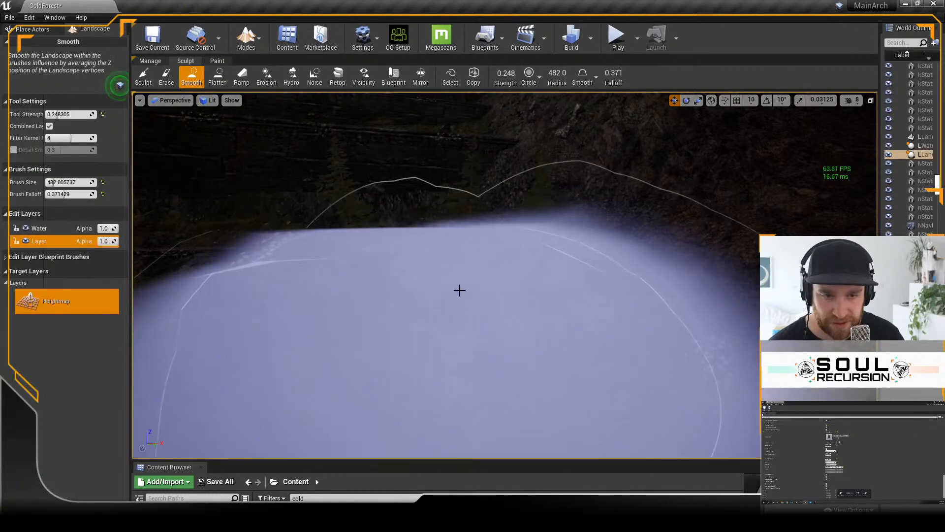
mouse_move(413, 304)
right_mouse_down()
mouse_move(512, 301)
mouse_move(374, 295)
mouse_move(365, 276)
mouse_move(394, 271)
mouse_move(443, 285)
mouse_move(472, 310)
mouse_move(433, 306)
mouse_move(443, 303)
right_mouse_up()
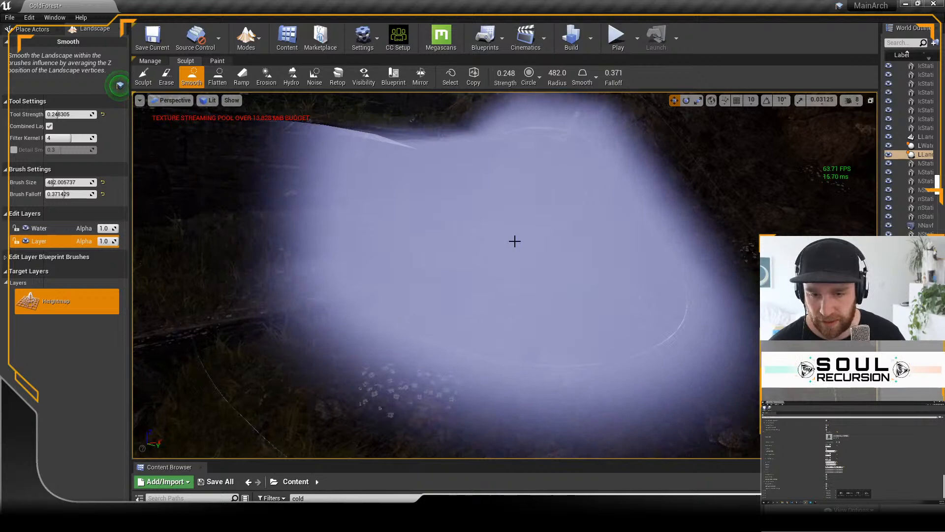
mouse_move(515, 241)
right_mouse_down()
mouse_move(492, 266)
mouse_move(504, 310)
right_mouse_up()
mouse_move(561, 327)
left_mouse_down()
mouse_move(616, 320)
mouse_move(466, 405)
mouse_move(542, 437)
left_mouse_up()
mouse_move(583, 438)
right_mouse_down()
mouse_move(546, 440)
mouse_move(606, 434)
right_mouse_up()
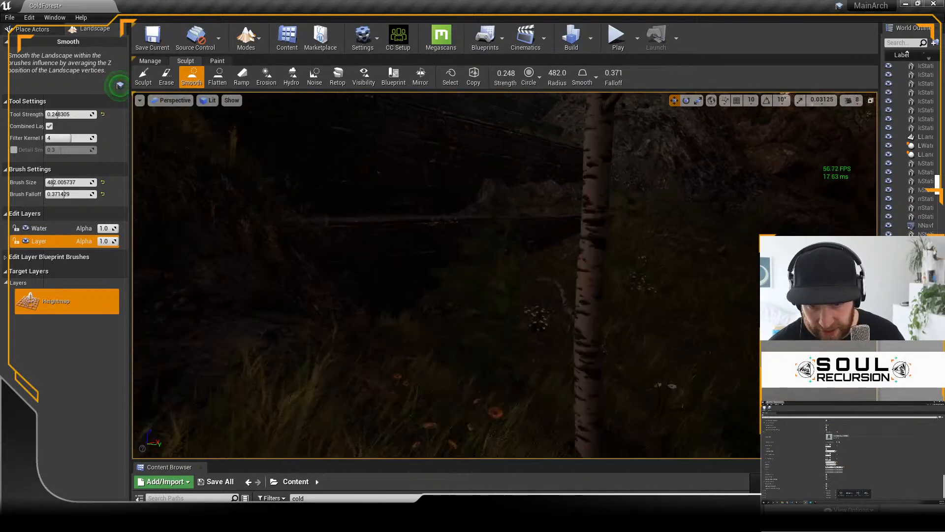
right_click_drag(606, 374, 546, 365)
left_click(239, 36)
left_click(268, 67)
Step: Play-test the smoothed bank by running the character over it and jumping up the stone terraces to the top one
left_click(616, 37)
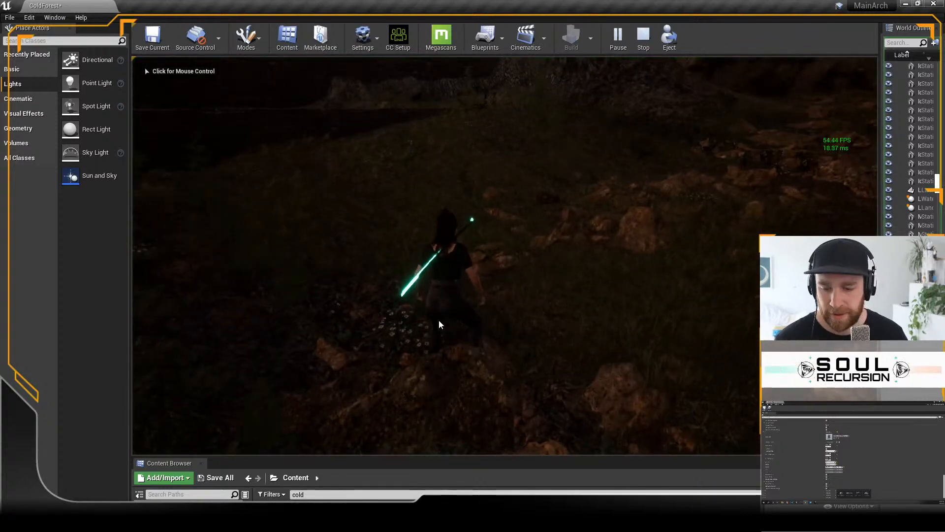
left_click(455, 276)
key("w")
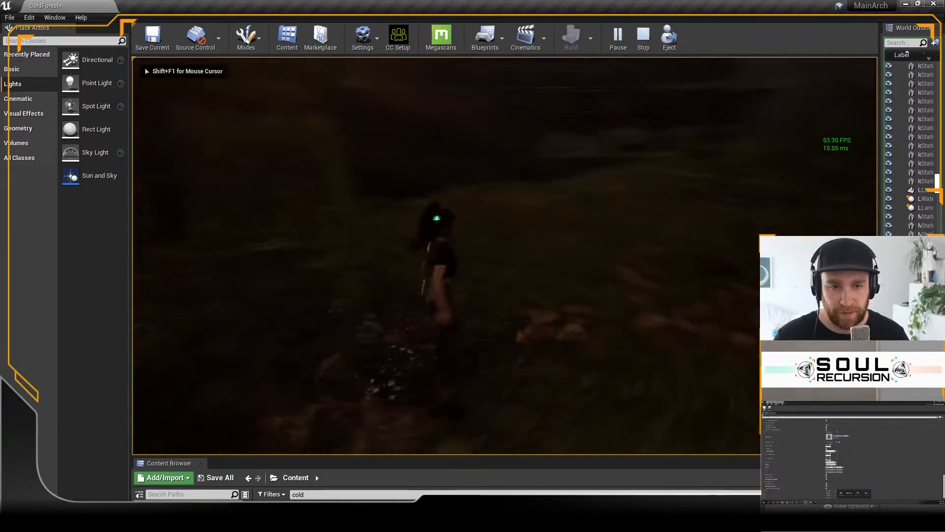
key("w")
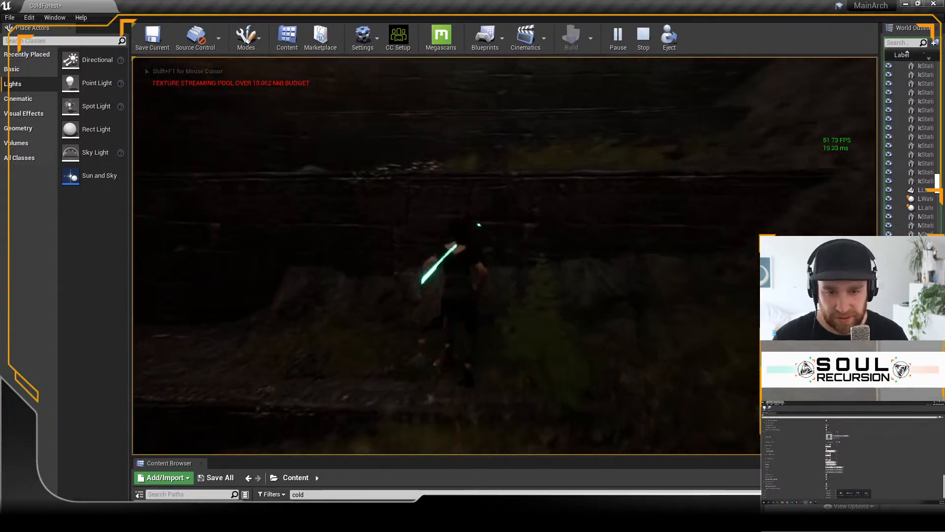
key("space")
key("w")
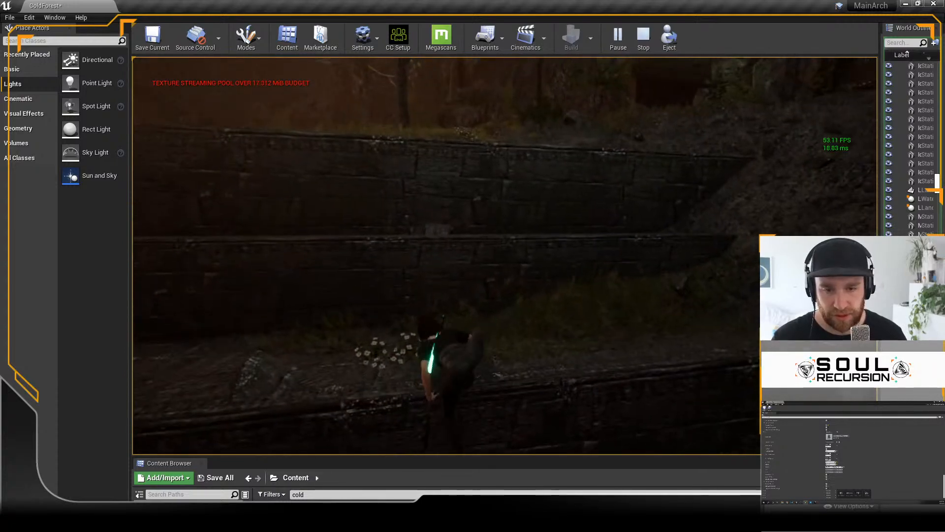
key("space")
key("space")
key("w")
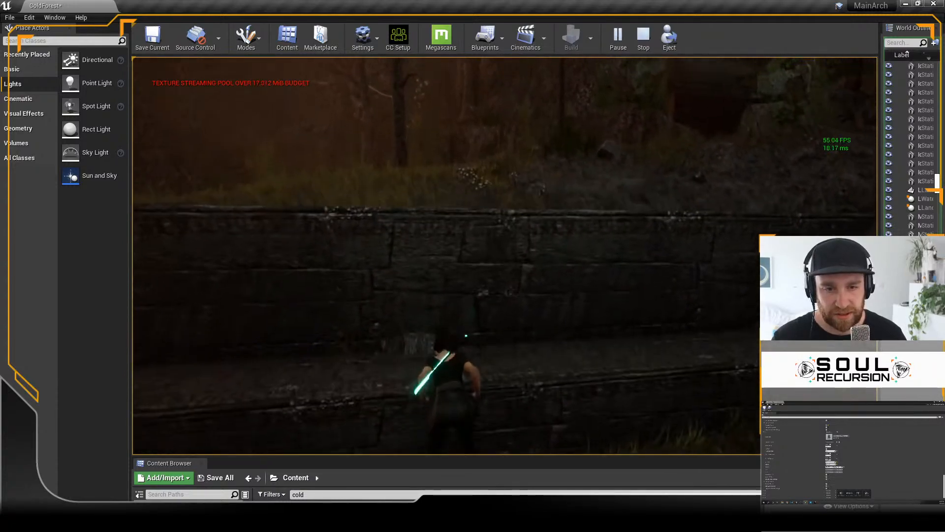
key("w")
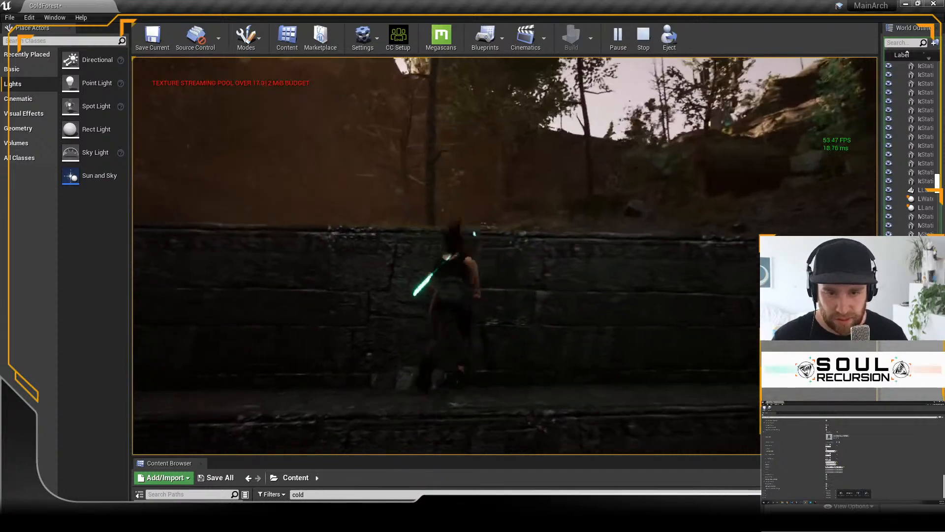
key("space")
key("w")
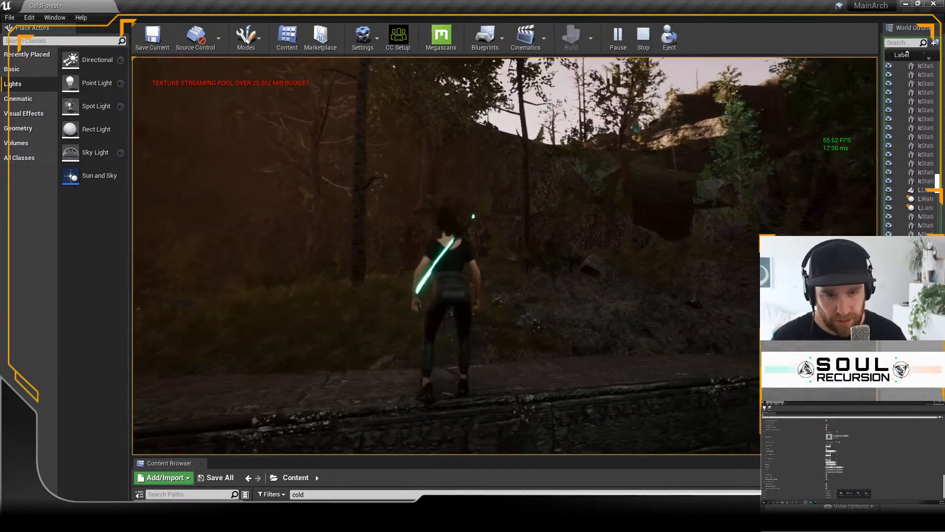
Step: Play-test the climb by running the character up the bank and jumping onto the lowest stone terrace, ending the play session there
key("w")
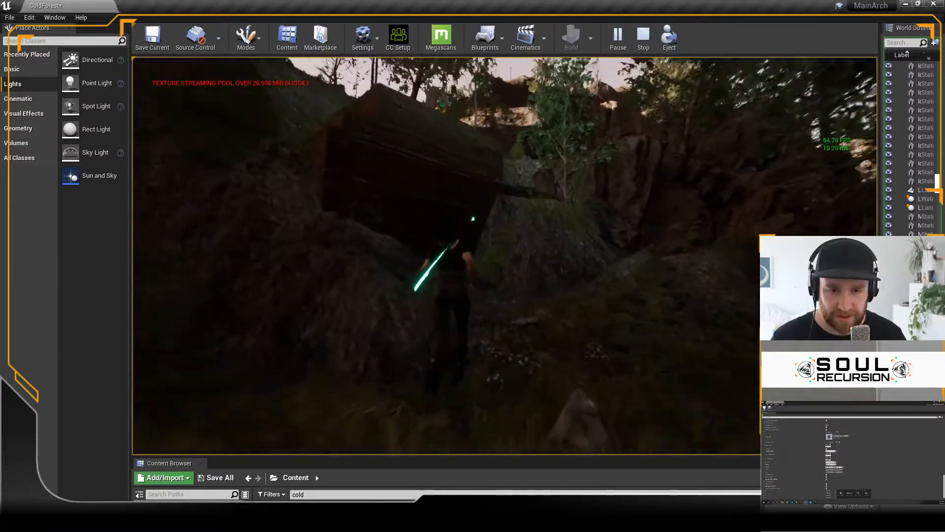
key("w")
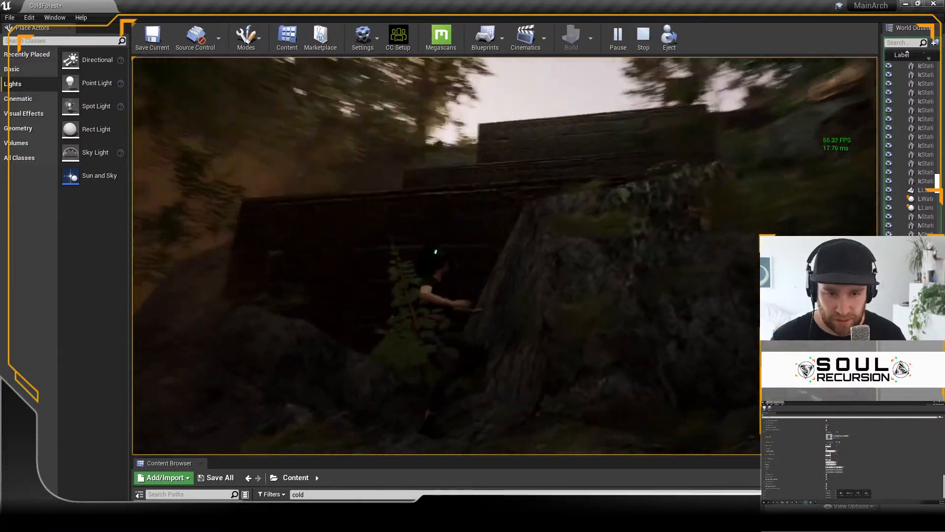
key("w")
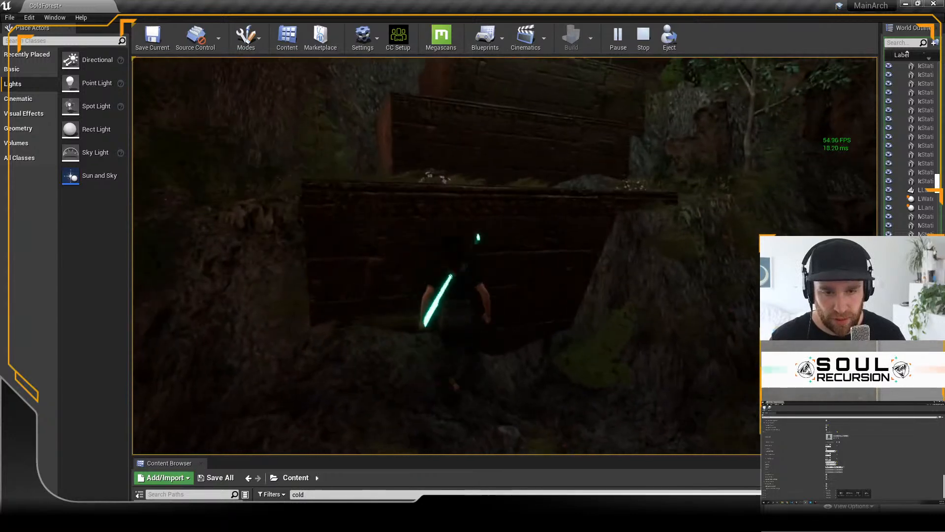
key("w")
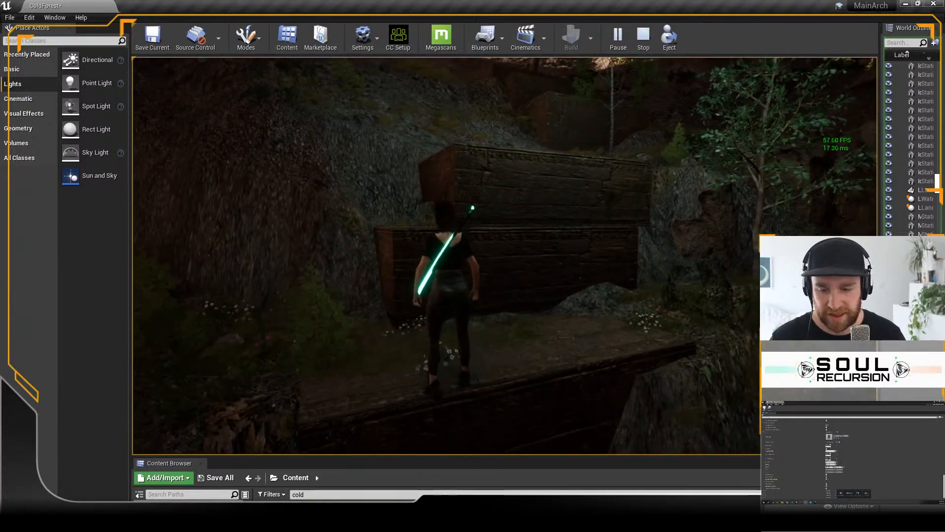
key("Escape")
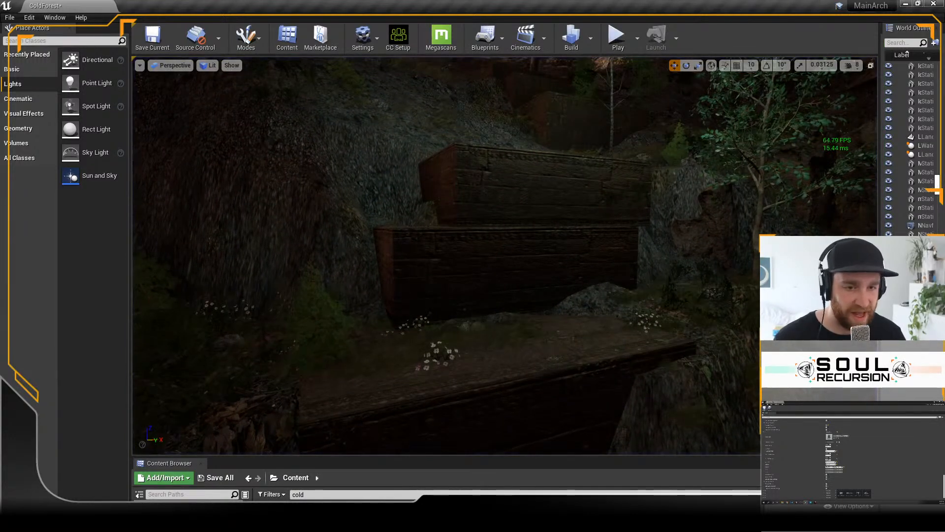
Step: Flatten the landscape at the foot of the lowest stone terrace using a circular Flatten brush about 27 in size with 0 falloff
key("s")
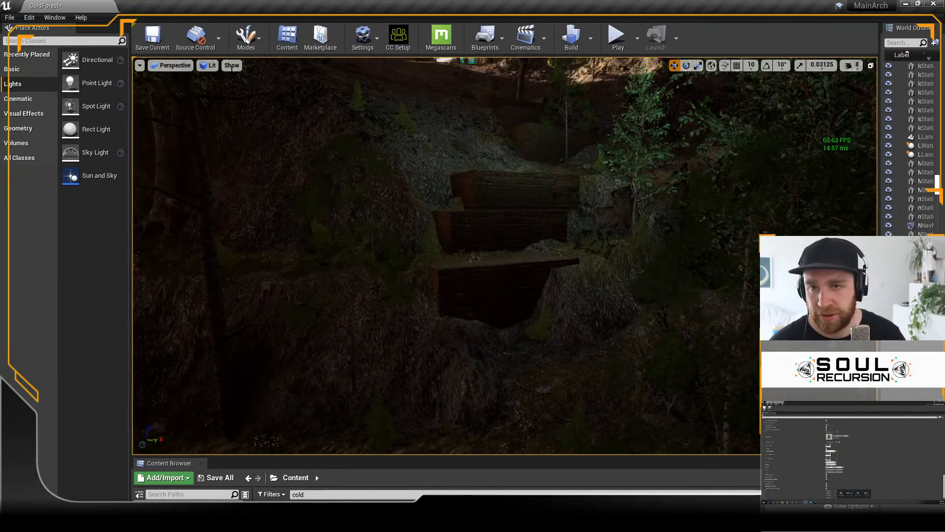
left_click(243, 43)
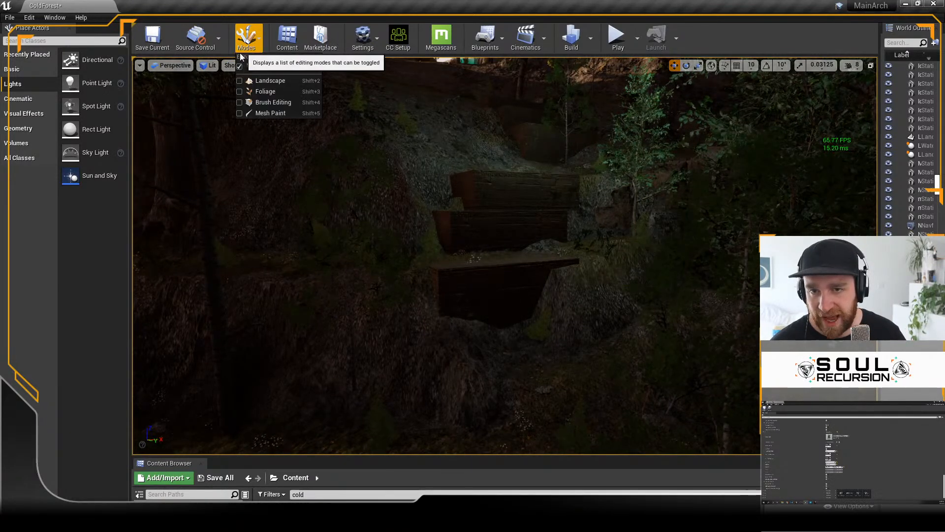
left_click(265, 82)
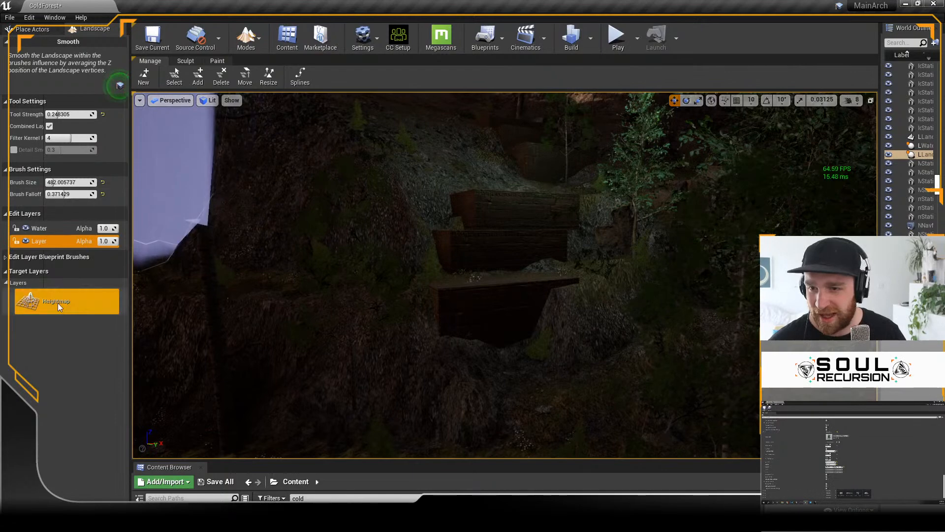
left_click(186, 61)
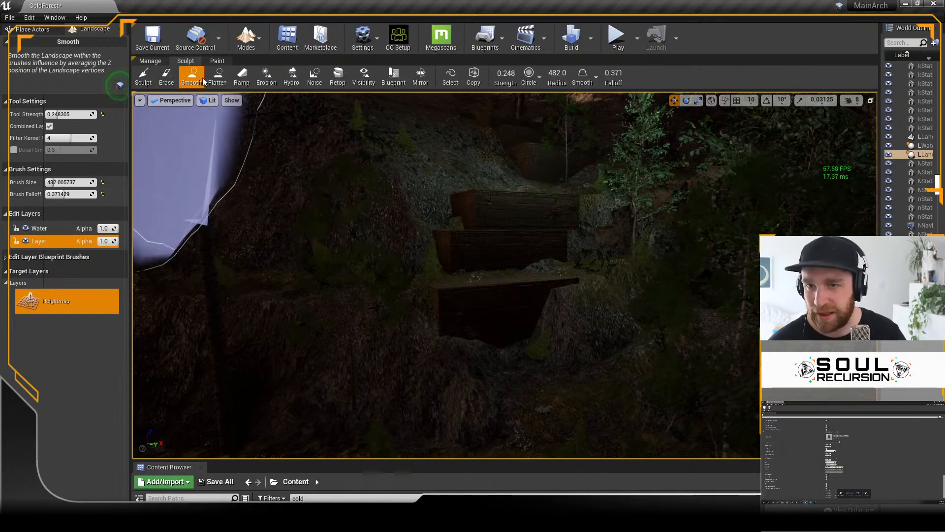
left_click(214, 77)
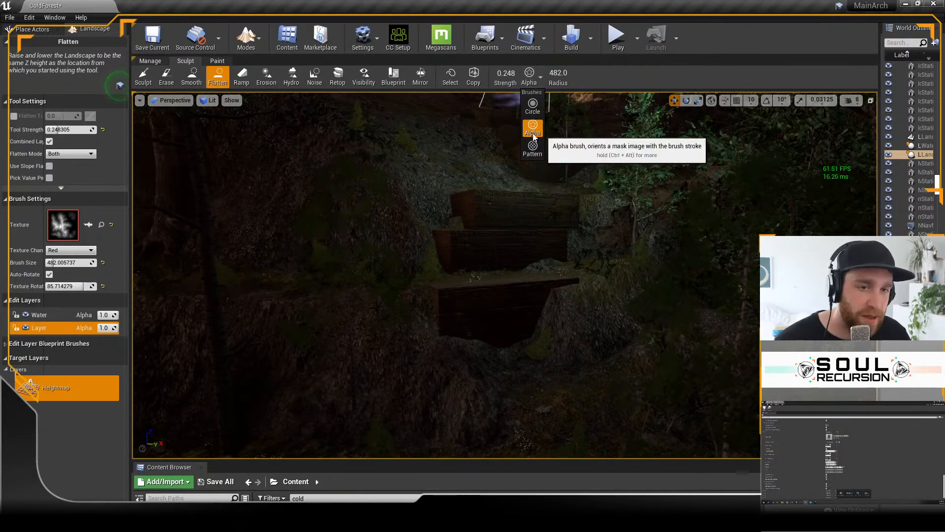
left_click(533, 105)
mouse_move(64, 224)
left_mouse_down()
mouse_move(48, 224)
mouse_move(47, 212)
left_mouse_up()
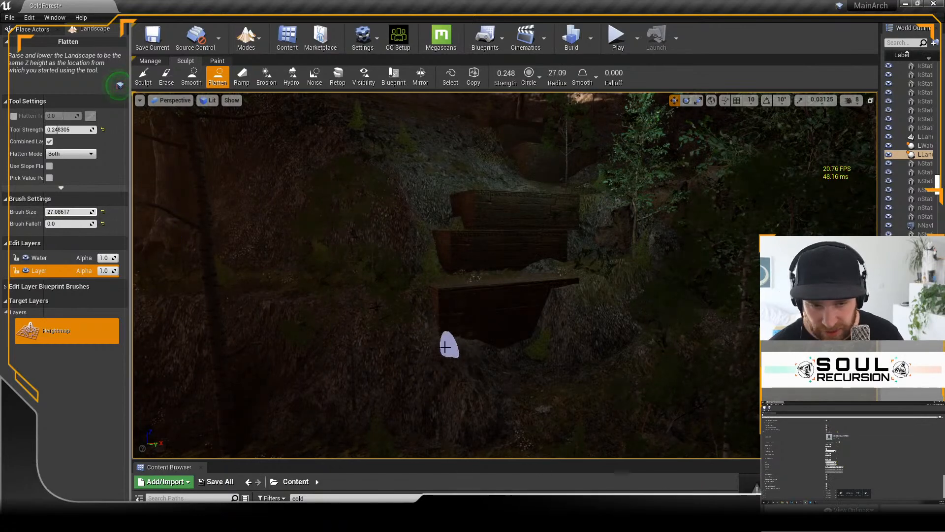
left_click_drag(442, 347, 448, 351)
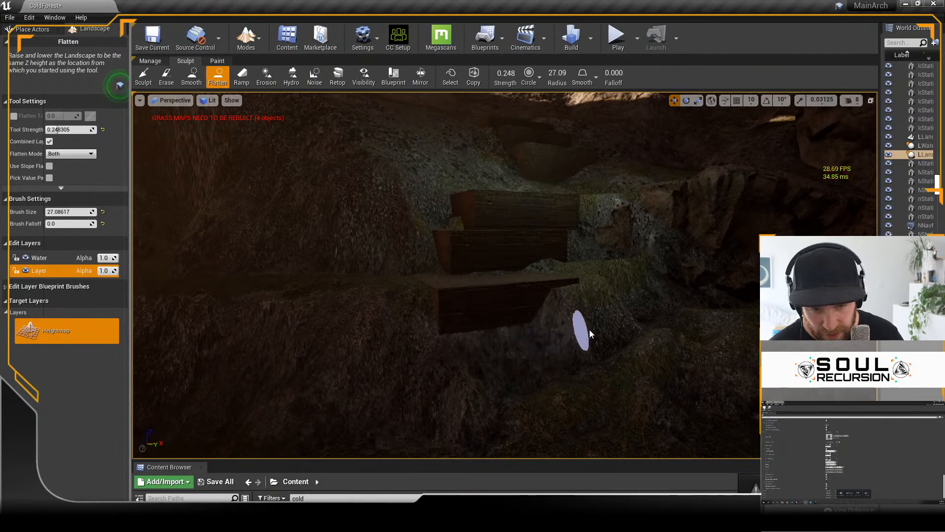
mouse_move(610, 341)
right_mouse_down()
mouse_move(523, 129)
mouse_move(607, 346)
right_mouse_up()
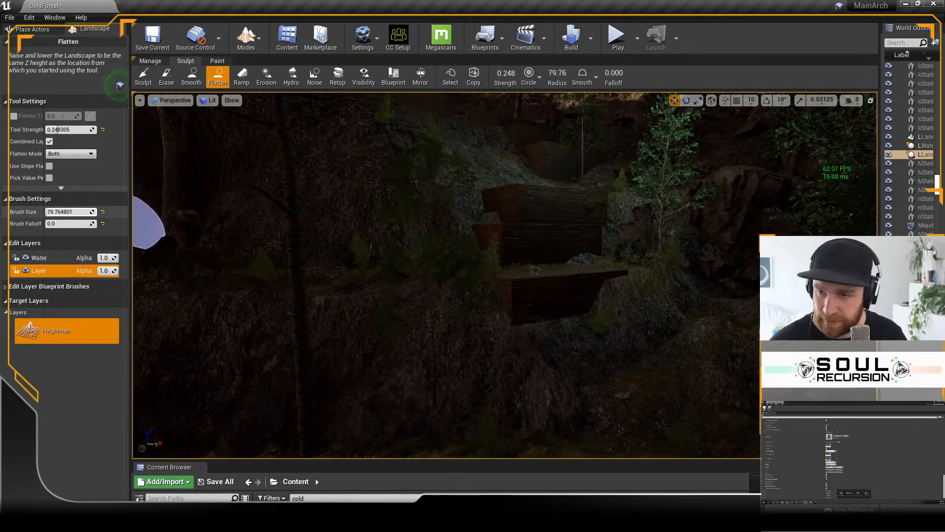
Step: Flatten the bank along the front of the lowest stone terrace with a brush size of about 80
mouse_move(508, 318)
left_mouse_down()
mouse_move(575, 302)
mouse_move(654, 316)
mouse_move(709, 352)
left_mouse_up()
mouse_move(712, 323)
right_mouse_down()
mouse_move(690, 317)
mouse_move(698, 353)
right_mouse_up()
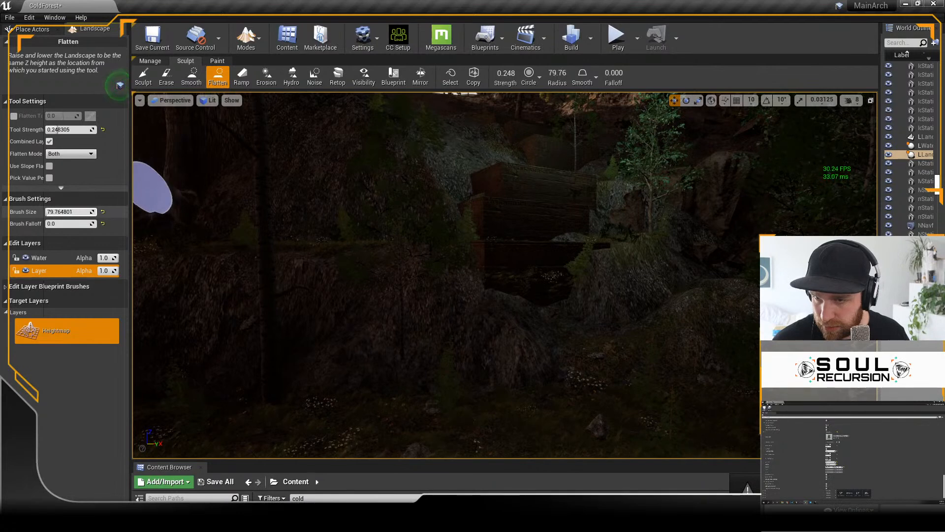
left_click_drag(490, 295, 578, 291)
mouse_move(704, 337)
right_mouse_down()
mouse_move(672, 326)
mouse_move(709, 333)
mouse_move(684, 334)
right_mouse_up()
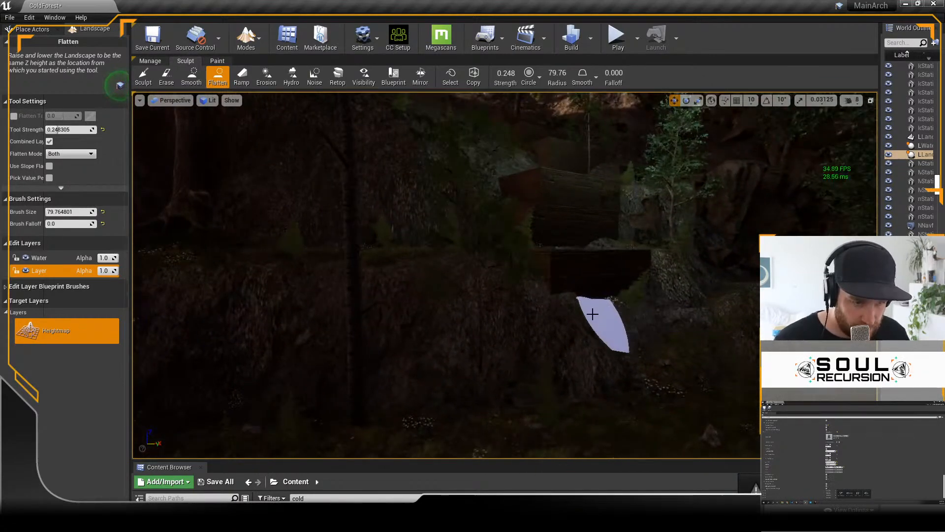
mouse_move(575, 296)
left_mouse_down()
mouse_move(628, 318)
mouse_move(627, 307)
left_mouse_up()
mouse_move(678, 309)
right_mouse_down()
mouse_move(709, 311)
mouse_move(668, 300)
right_mouse_up()
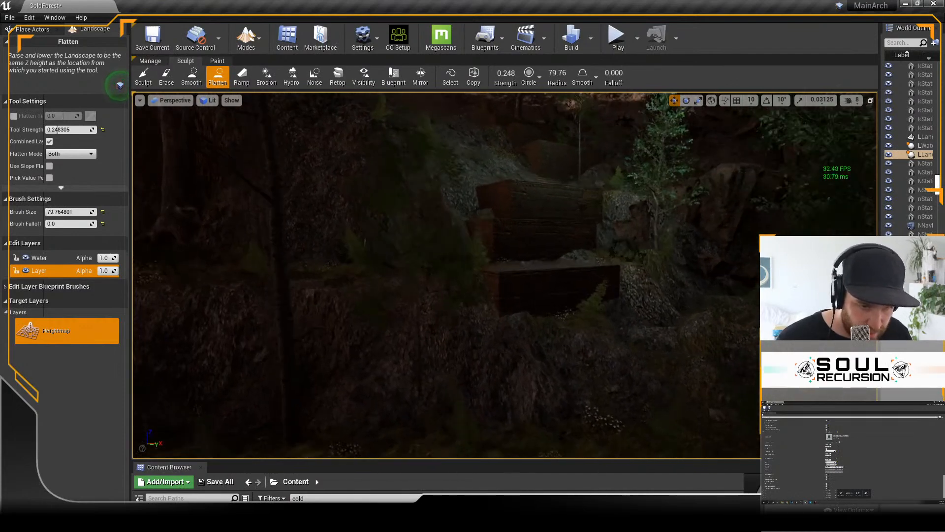
mouse_move(593, 321)
left_mouse_down()
mouse_move(646, 326)
mouse_move(689, 348)
left_mouse_up()
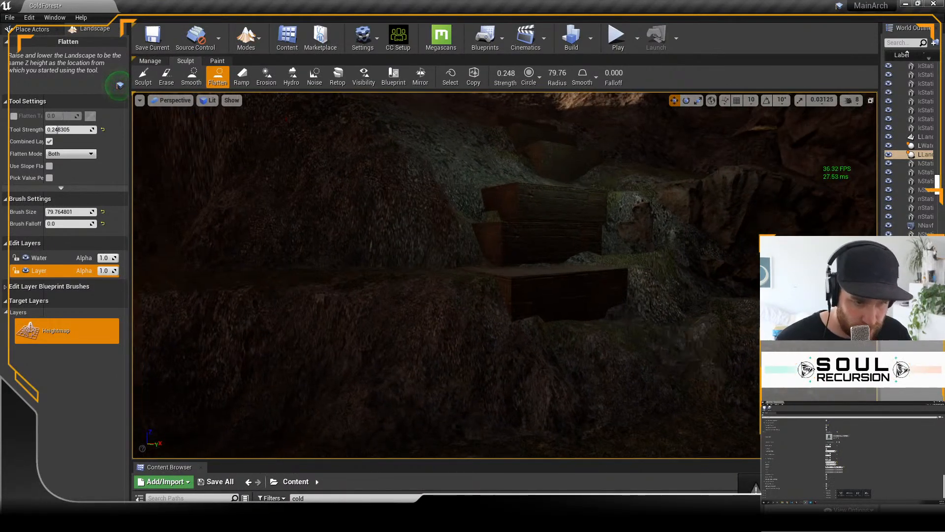
Step: Smooth the flattened bank below the terraces with the Smooth tool, raising the brush size to about 187 and the falloff to about 0.467
left_click(192, 78)
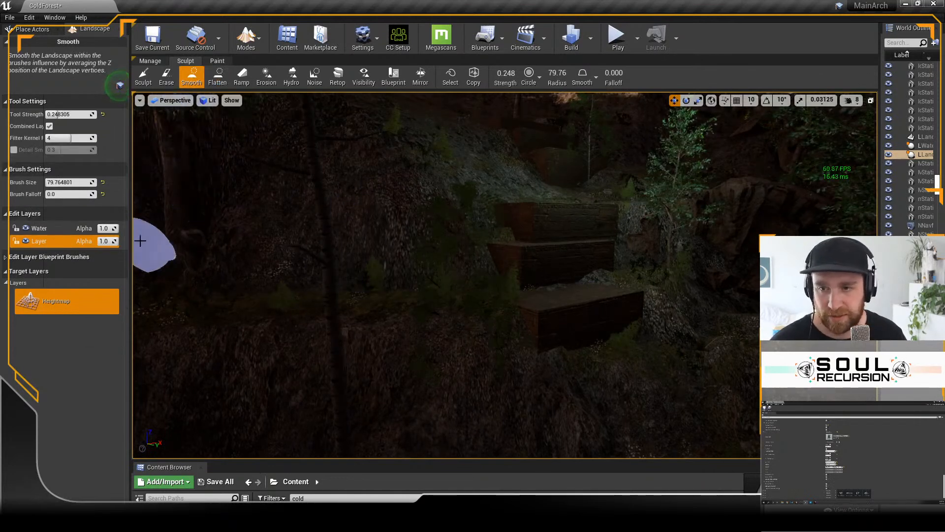
left_click_drag(59, 195, 84, 195)
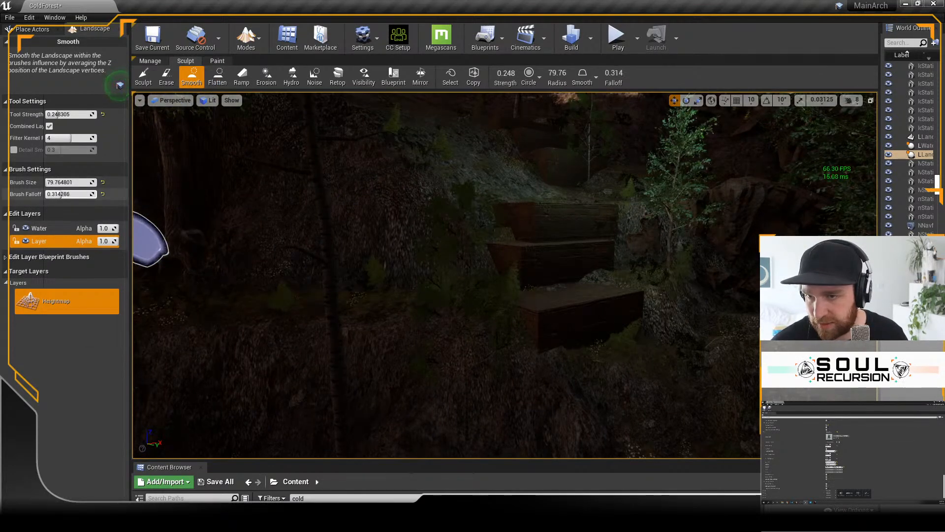
mouse_move(596, 410)
left_mouse_down()
mouse_move(567, 378)
mouse_move(606, 382)
mouse_move(654, 342)
mouse_move(652, 372)
left_mouse_up()
mouse_move(69, 194)
left_mouse_down()
mouse_move(61, 194)
mouse_move(75, 182)
left_mouse_up()
mouse_move(579, 359)
left_mouse_down()
mouse_move(574, 401)
mouse_move(590, 420)
mouse_move(661, 389)
mouse_move(568, 437)
mouse_move(645, 412)
mouse_move(635, 397)
mouse_move(710, 362)
mouse_move(720, 326)
mouse_move(758, 341)
mouse_move(743, 350)
left_mouse_up()
right_click_drag(743, 350, 704, 350)
key("d")
key("w")
key("s")
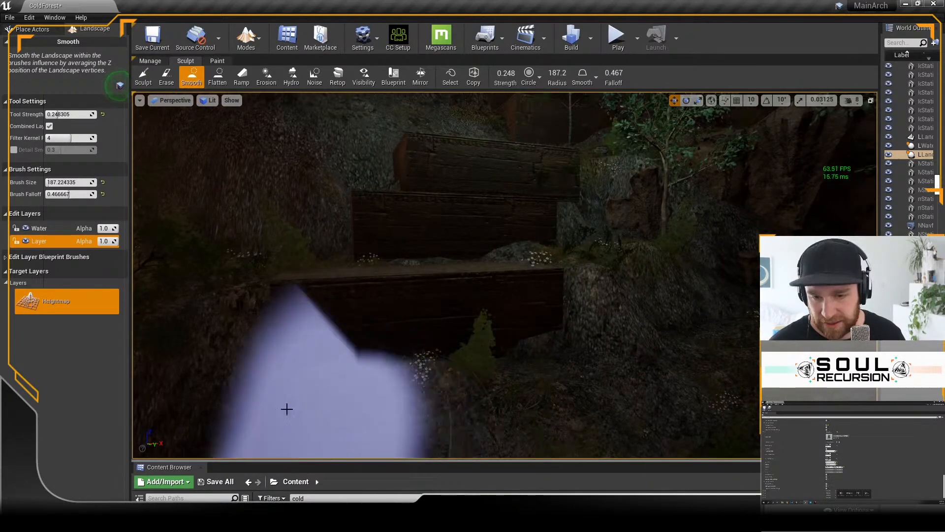
Step: Return to Select mode and play-test the reshaped bank, running the character up it and jumping onto the lowest stone terrace
left_click(246, 36)
left_click(274, 67)
left_click(616, 36)
left_click(518, 368)
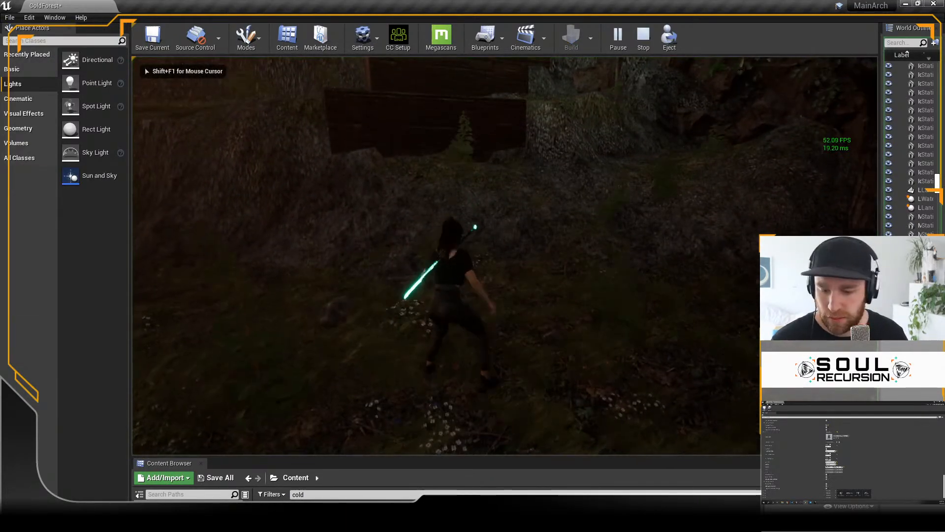
key("w")
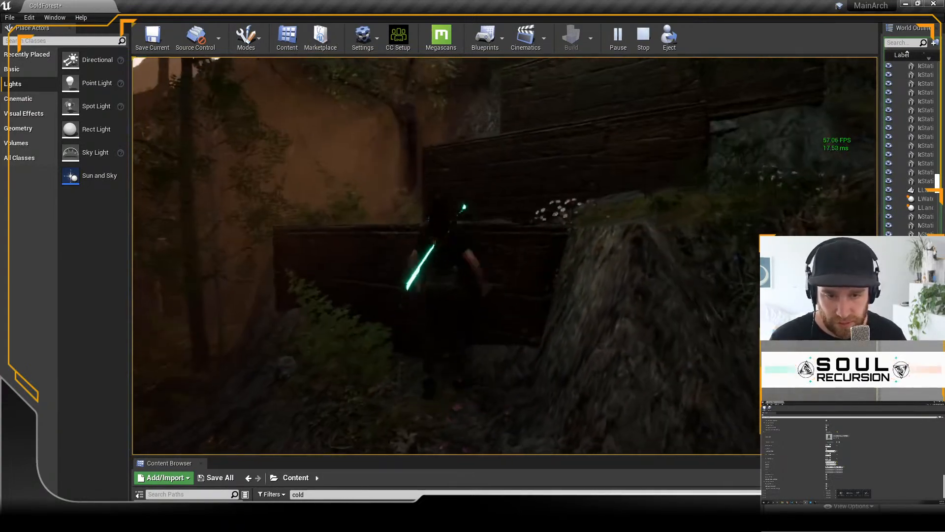
key("space")
key("w")
key("w")
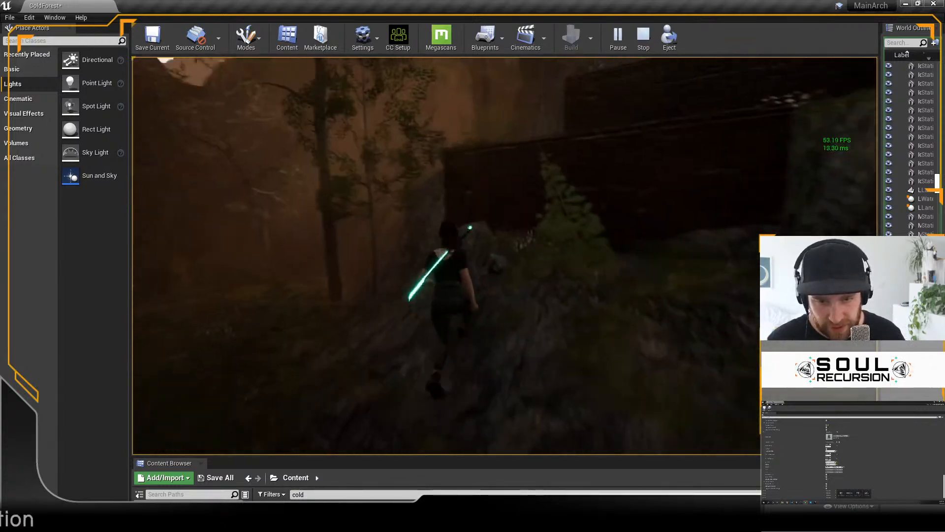
key("space")
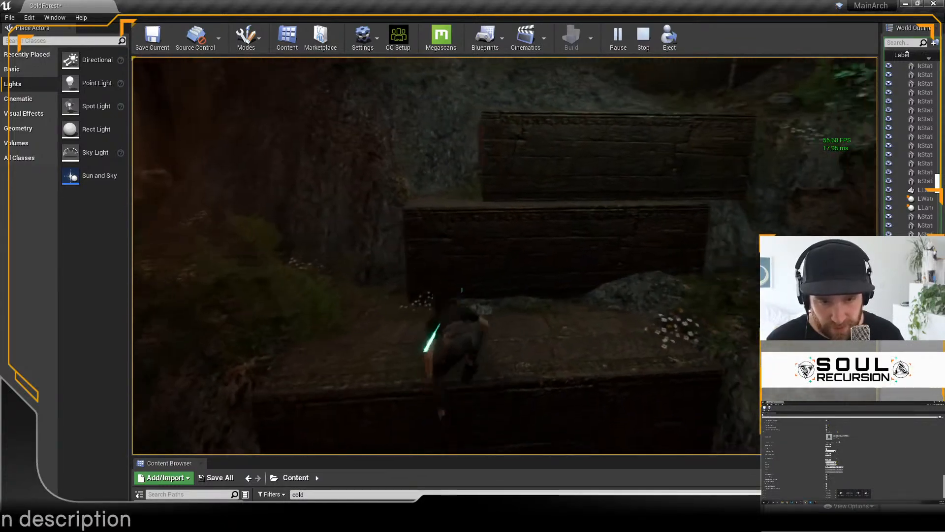
Step: Jump the character up the remaining stone terraces to the top, run along the slope beyond, and end the play session
key("w")
key("space")
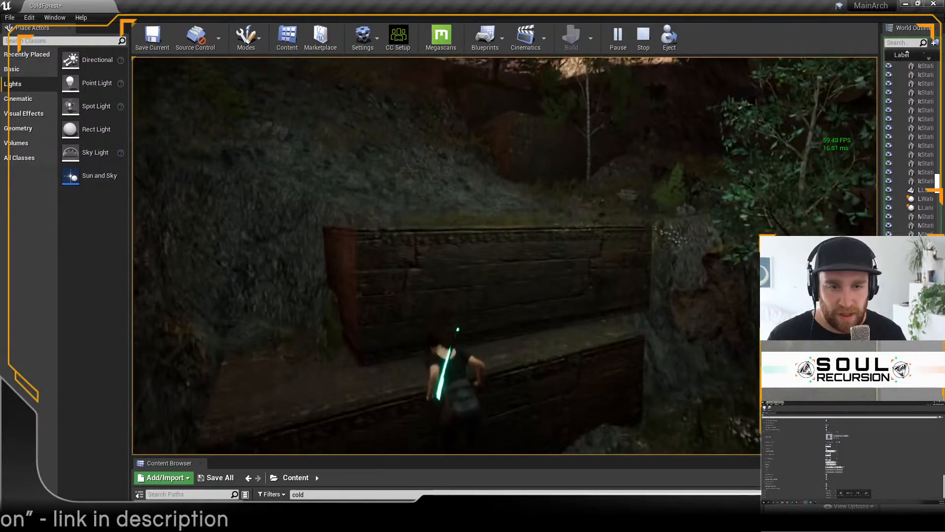
key("w")
key("space")
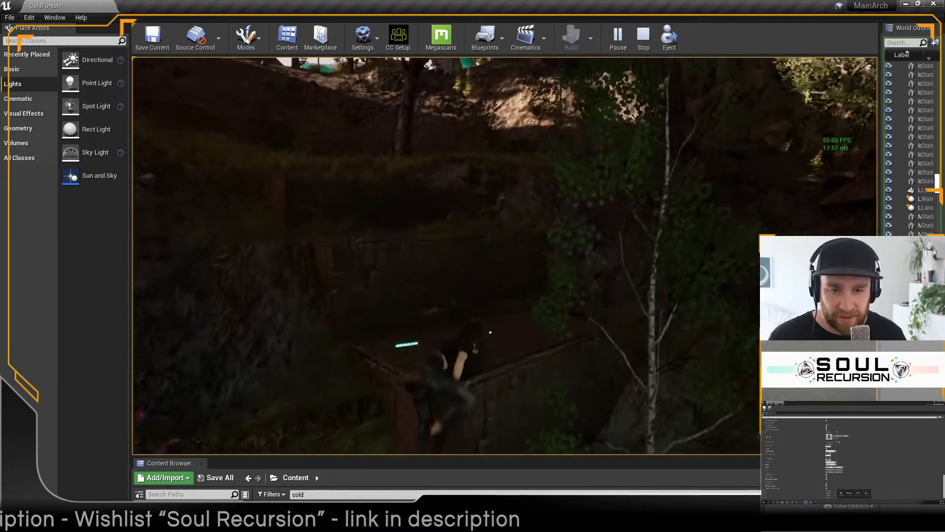
key("w")
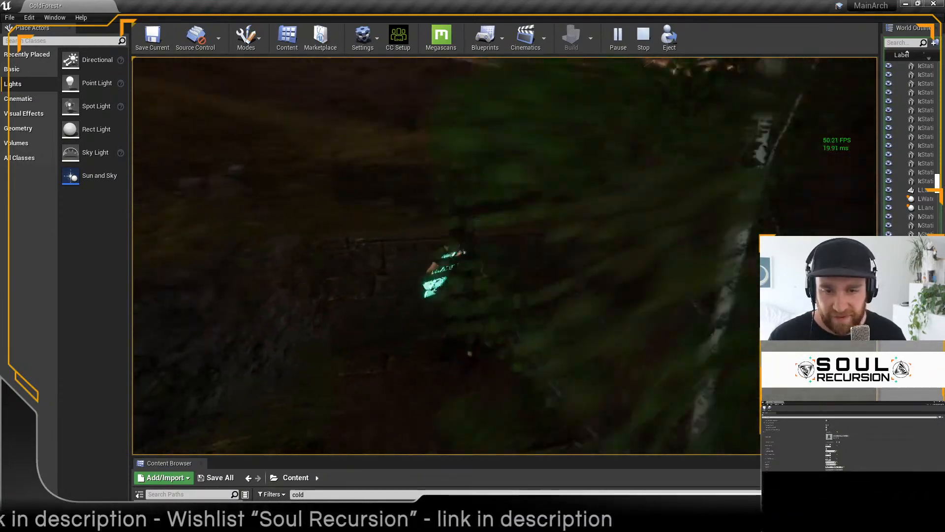
key("space")
key("w")
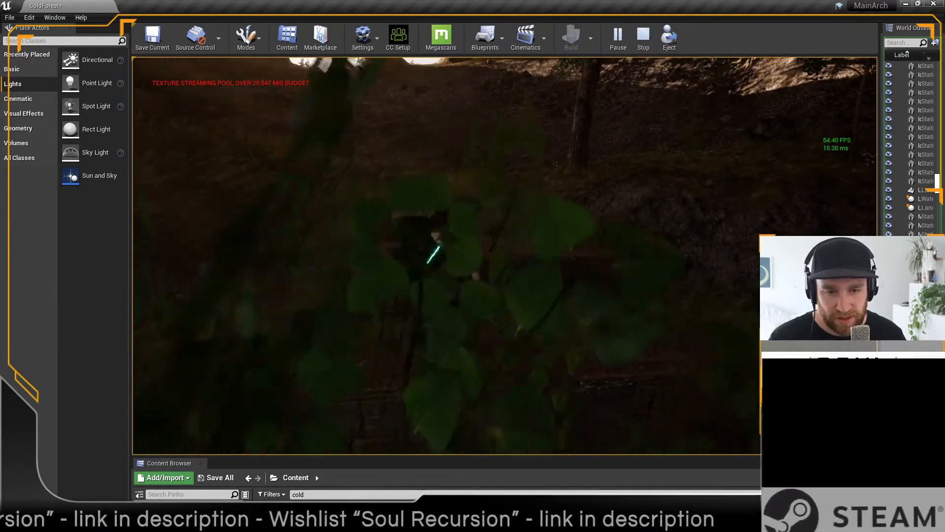
key("space")
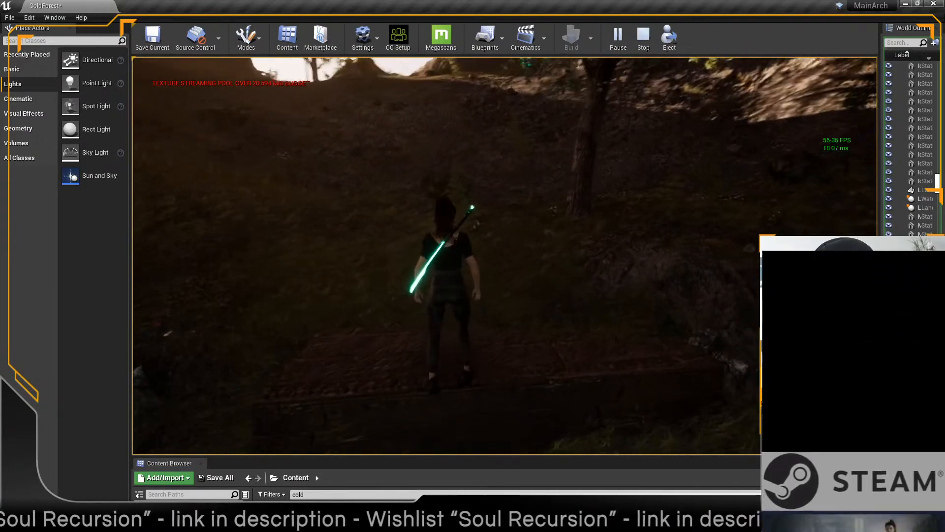
key("w")
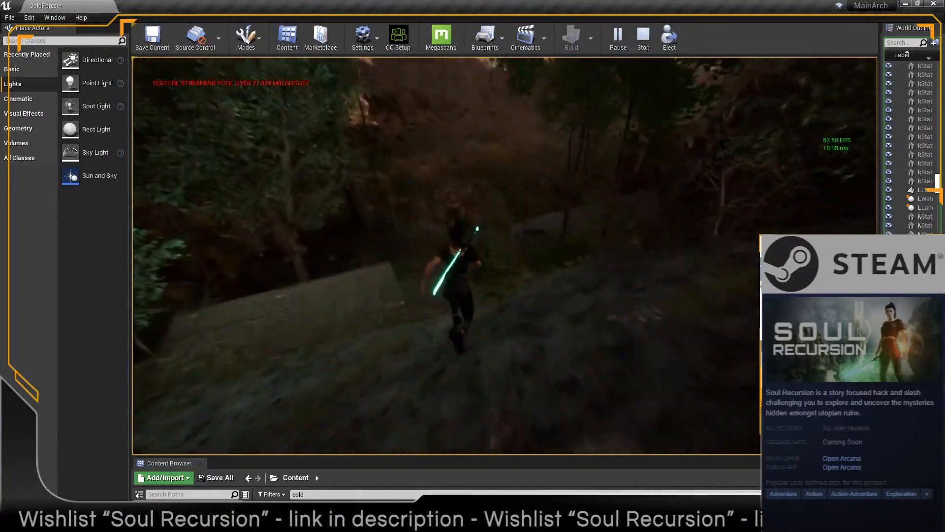
key("Escape")
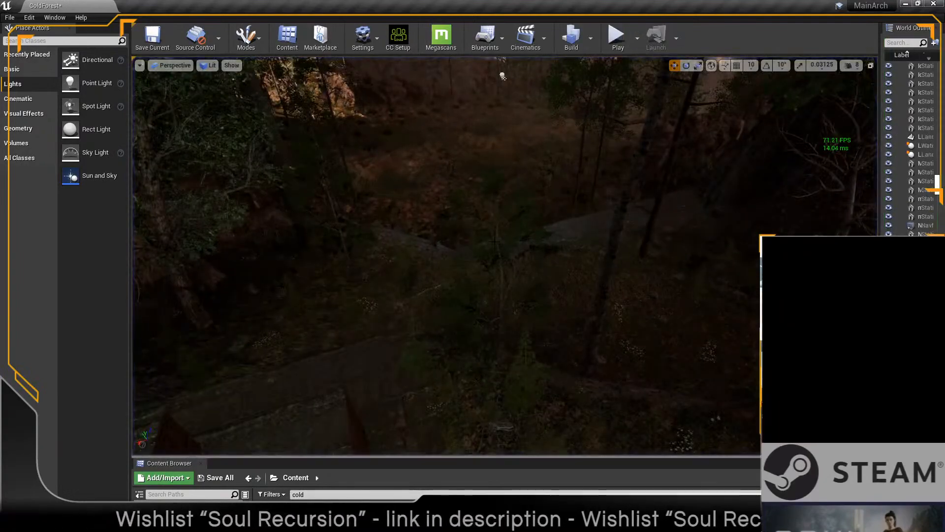
Step: Fly to the fire-lit canyon gate and select the bowl-bearing stone statue on its left side together with its fire bowl
right_click_drag(671, 179, 492, 162)
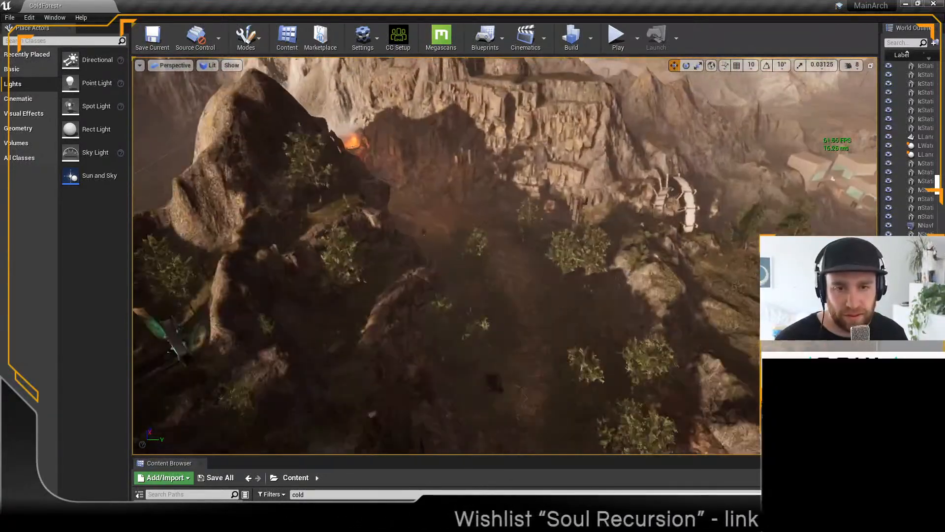
right_click_drag(595, 256, 537, 249)
right_click_drag(609, 281, 621, 317)
key("w")
left_click(389, 63)
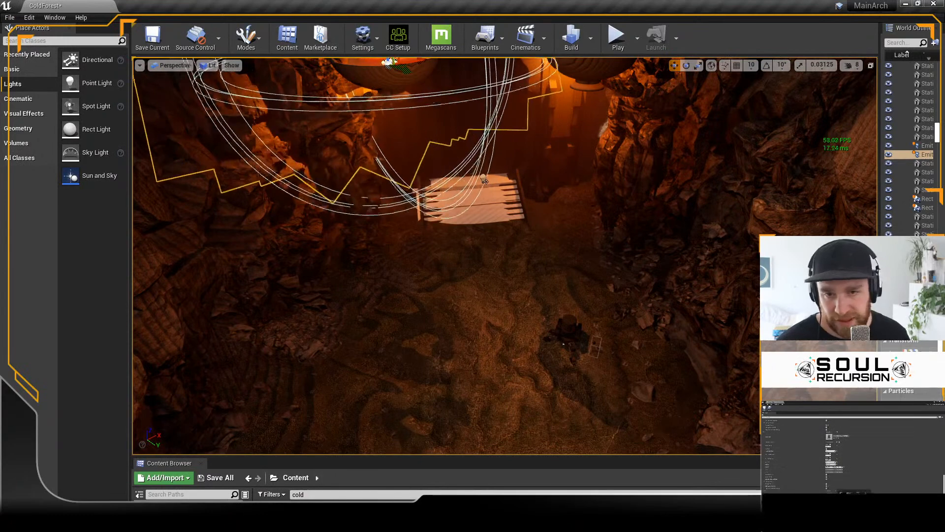
left_click(389, 78)
mouse_move(389, 77)
right_mouse_down()
mouse_move(386, 59)
mouse_move(386, 70)
right_mouse_up()
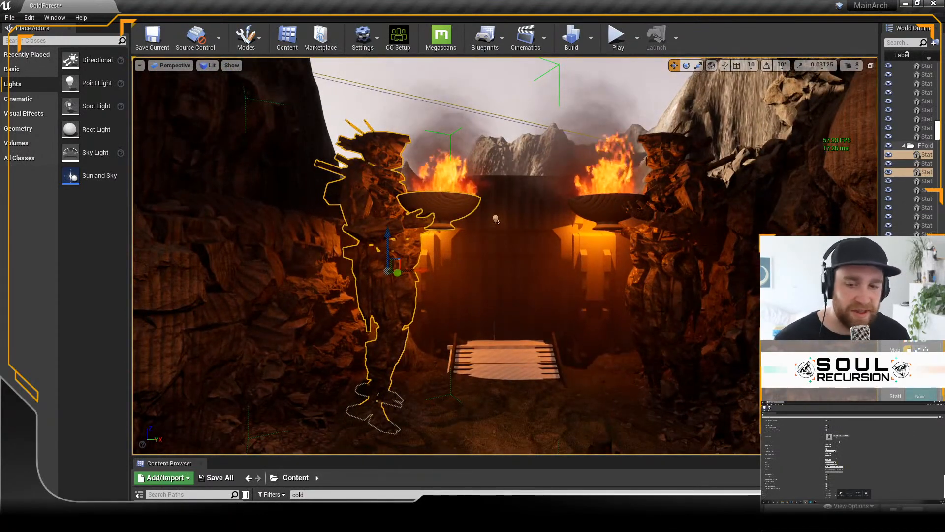
Step: Launch Quixel Mixer and start signing in with an Epic Games account, going to the email address entry
key("super+s")
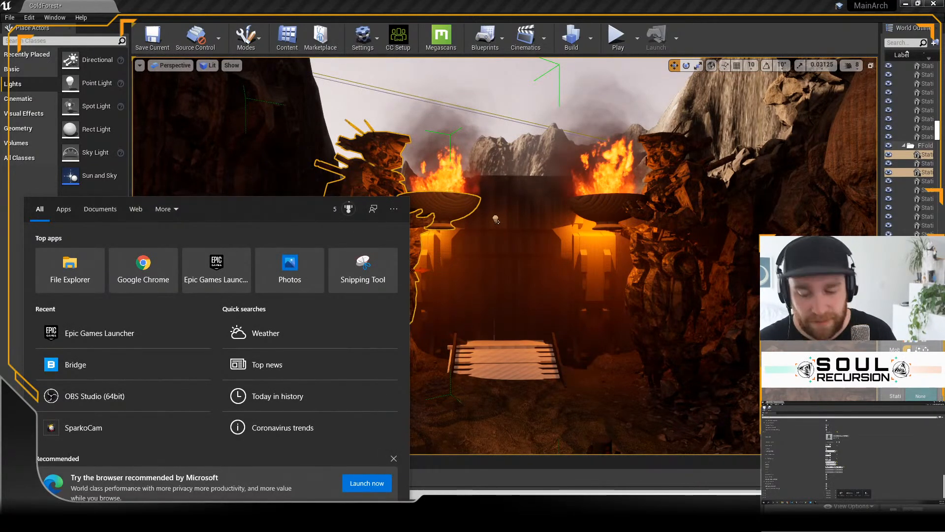
type("mixer")
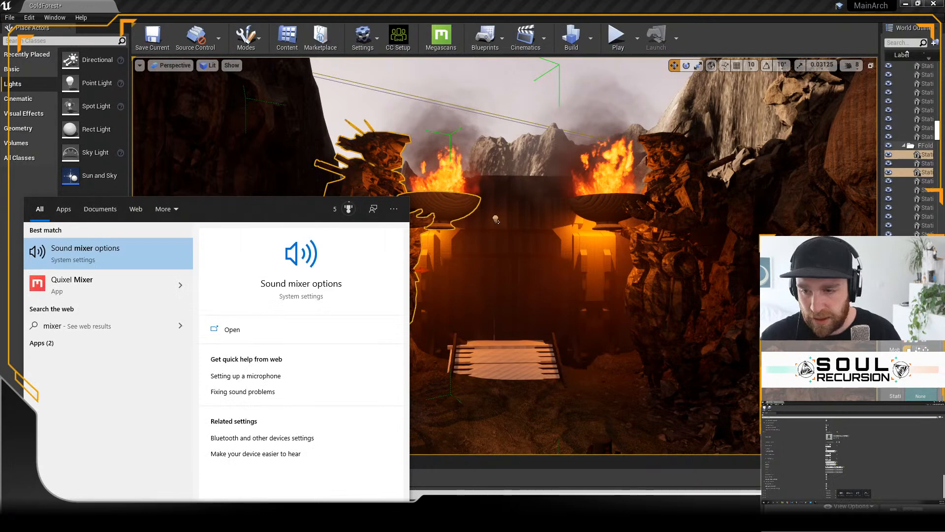
left_click(66, 280)
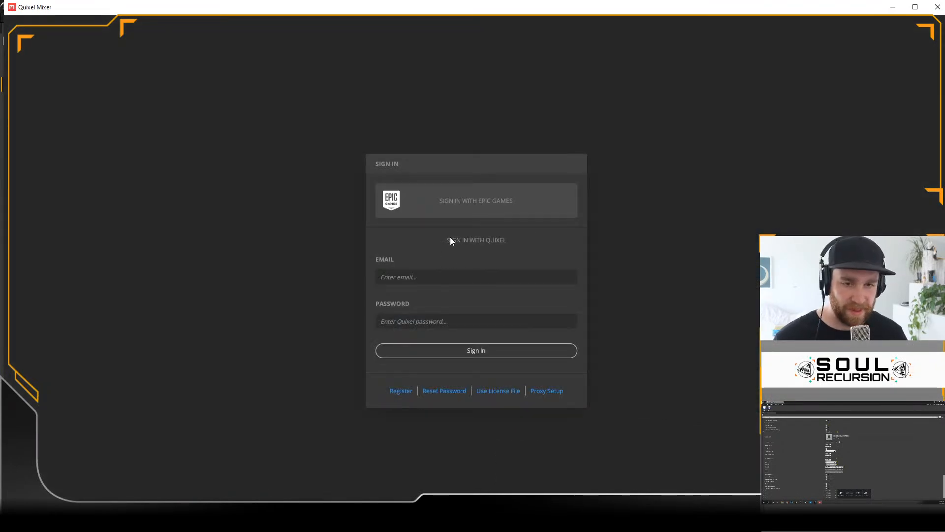
left_click(457, 202)
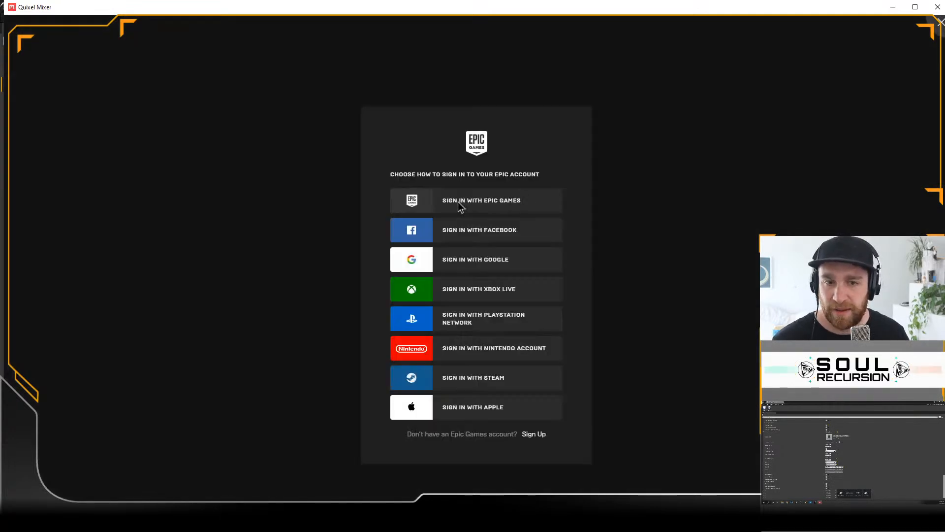
left_click(461, 204)
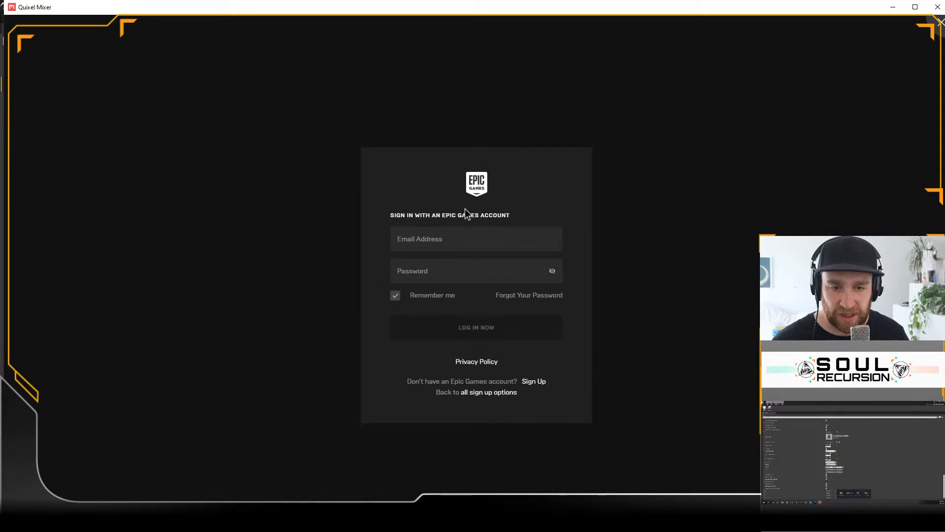
left_click(456, 240)
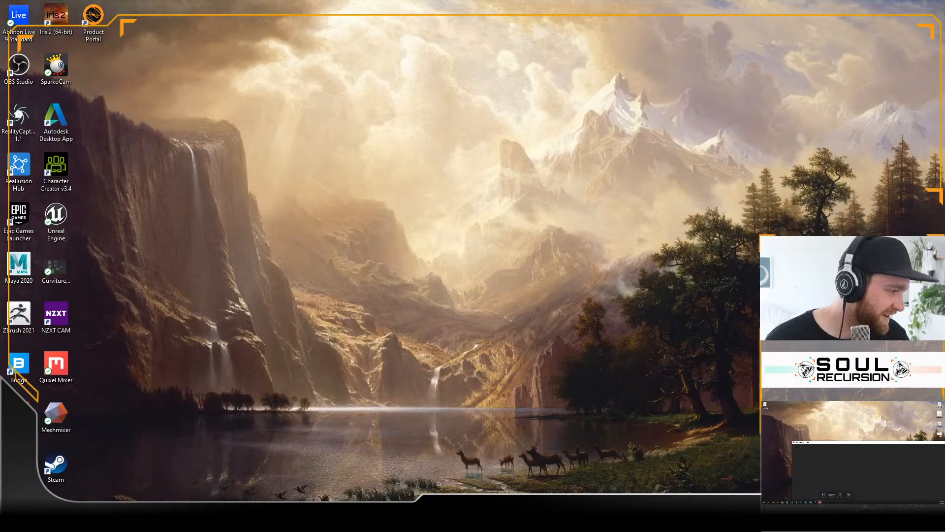
Step: Move the Quixel Mixer window onto the main display and maximize it, dismissing the update notice
left_click_drag(865, 436, 329, 17)
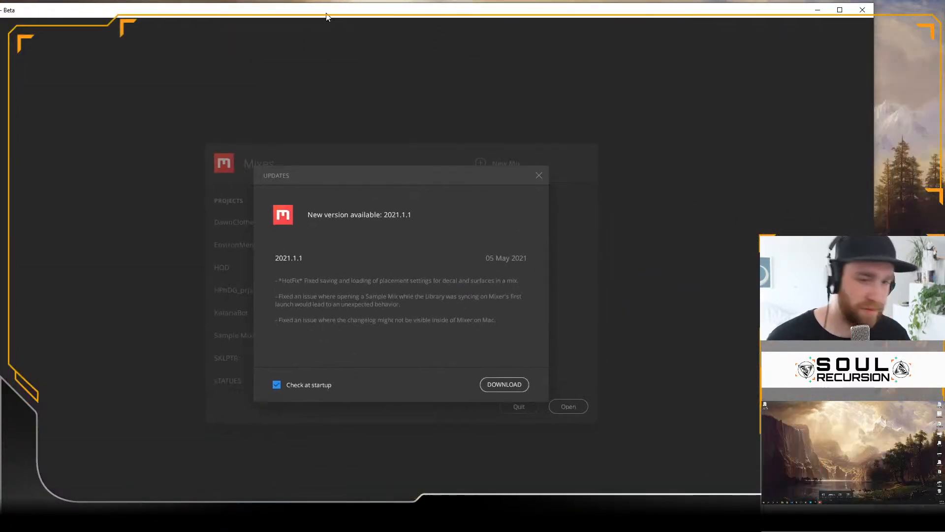
left_click(539, 176)
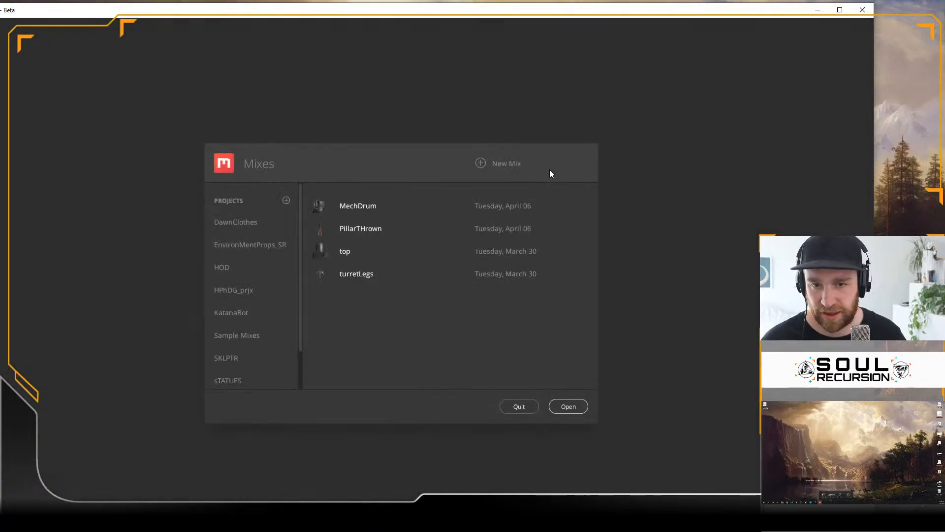
left_click(840, 9)
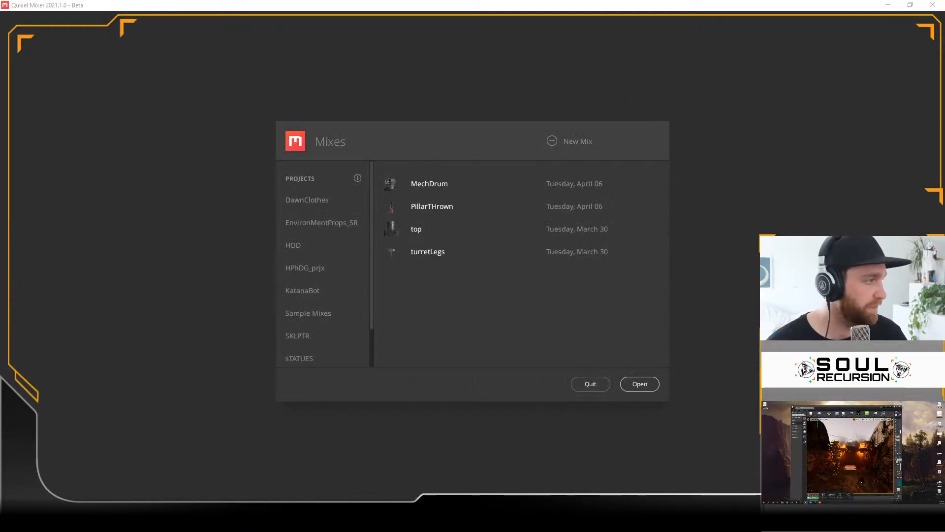
Step: Open the a_d_statue mix from the sTATUES project
left_click_drag(411, 135, 404, 129)
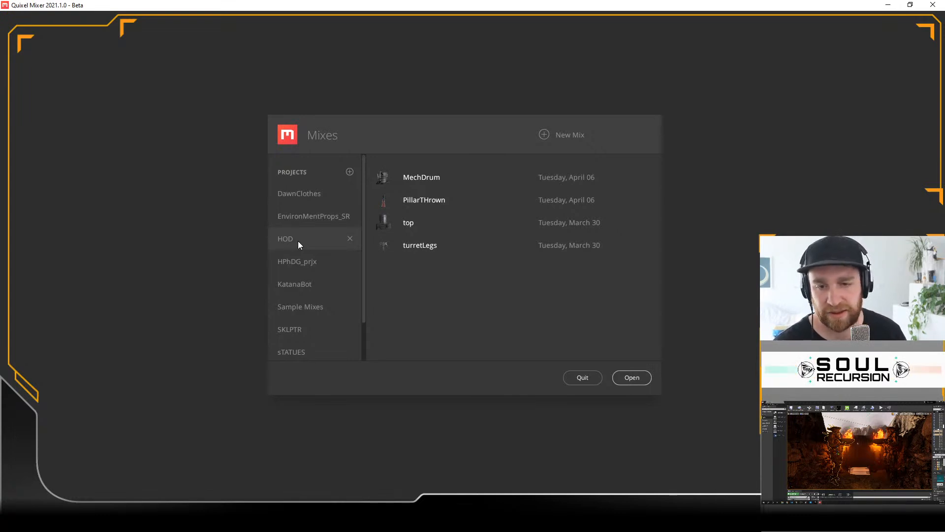
left_click(306, 352)
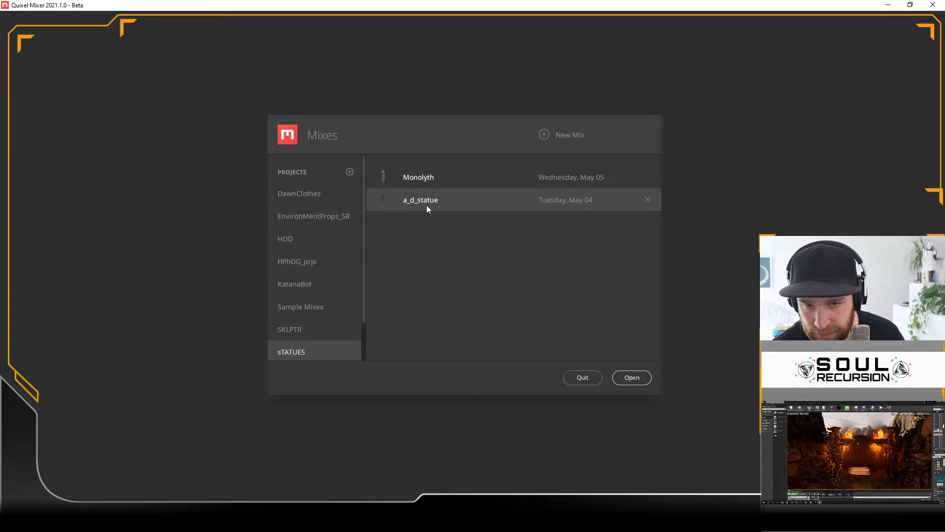
left_click(625, 380)
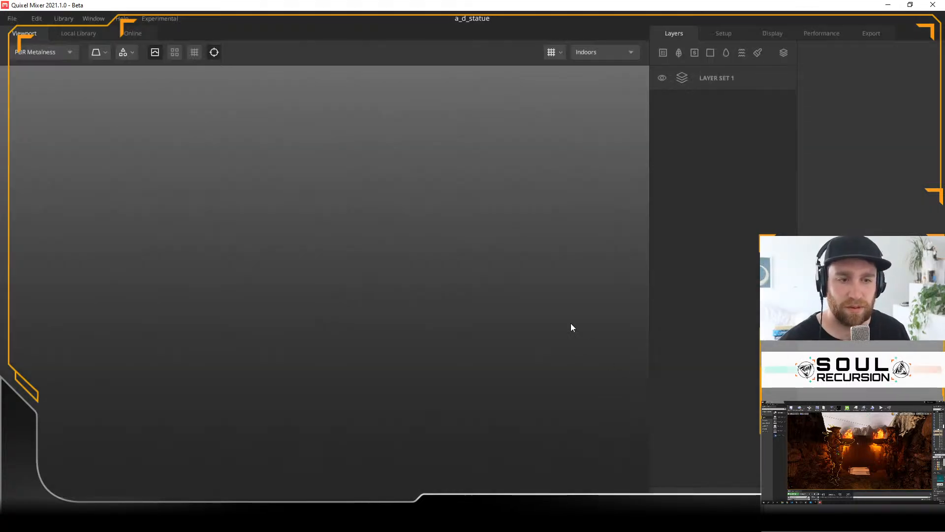
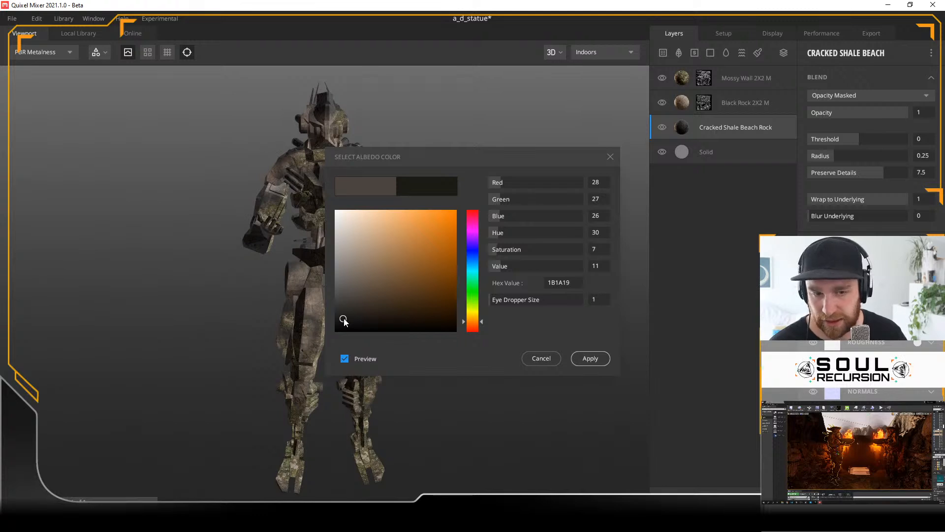
Step: Apply the near-black albedo colour 1B1A19 to the Cracked Shale Beach Rock layer and check the statue
left_click(595, 361)
left_click_drag(405, 285, 333, 285)
left_click_drag(403, 290, 454, 293)
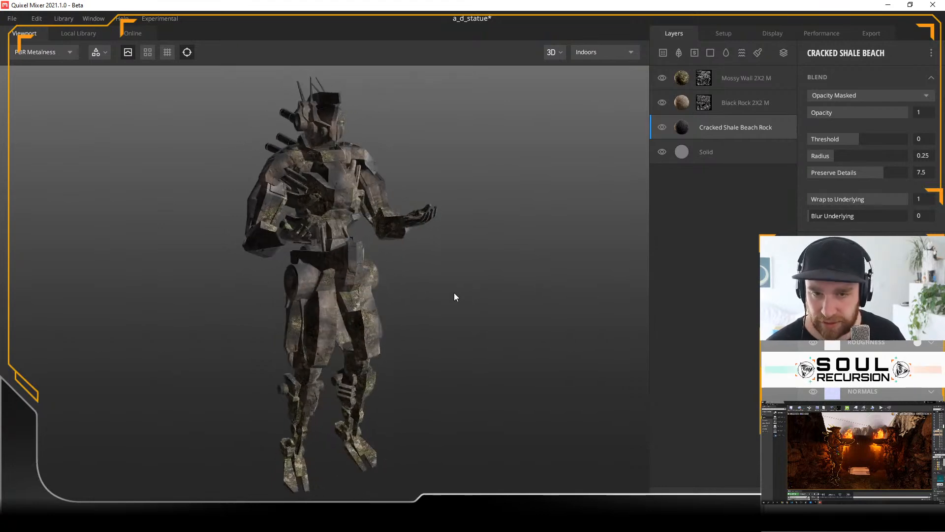
Step: Darken the Black Rock 2X2 M layer's albedo colour to 47413B and inspect the statue from its side
left_click(681, 102)
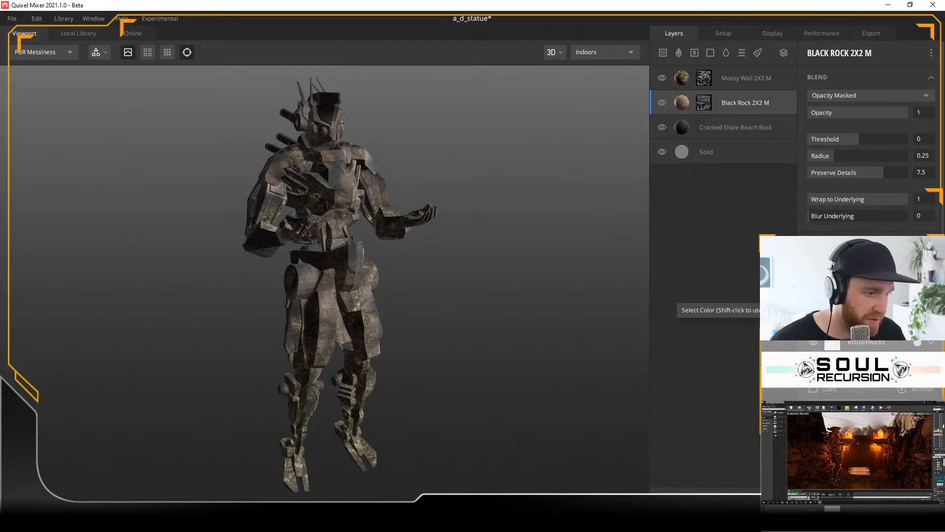
left_click_drag(432, 158, 515, 145)
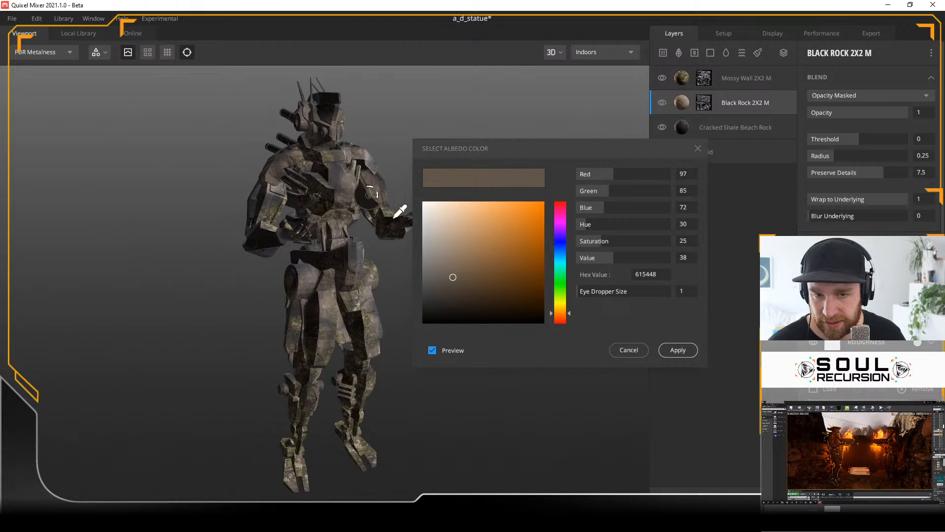
left_click(448, 284)
left_click_drag(448, 287, 444, 289)
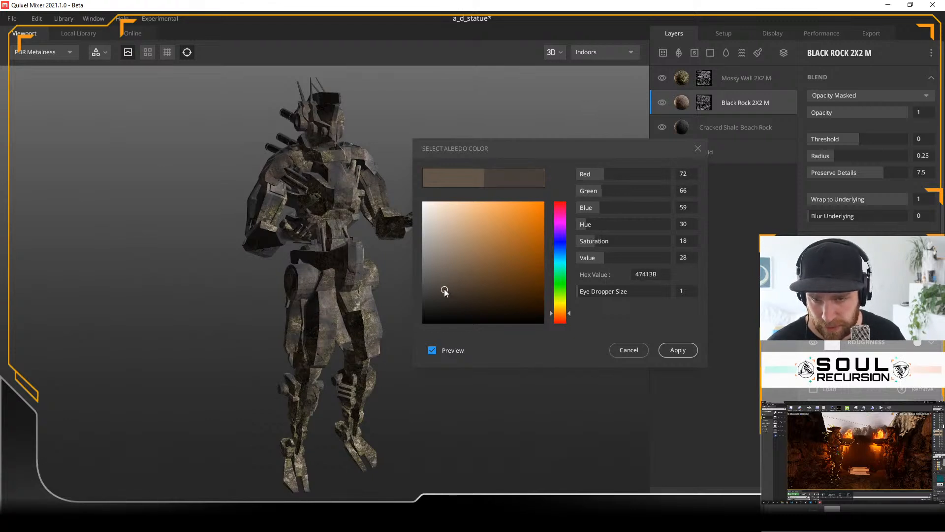
left_click(677, 349)
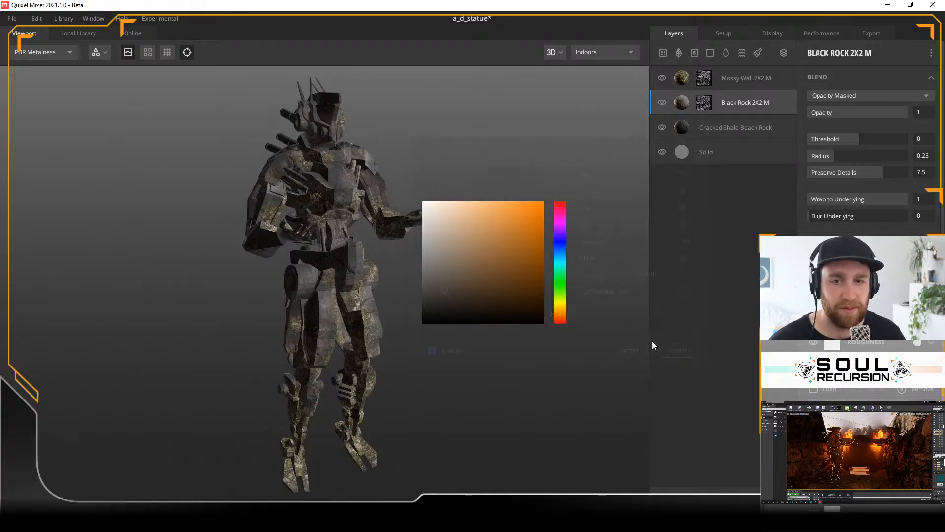
left_click_drag(412, 285, 441, 287)
left_click_drag(505, 322, 353, 254)
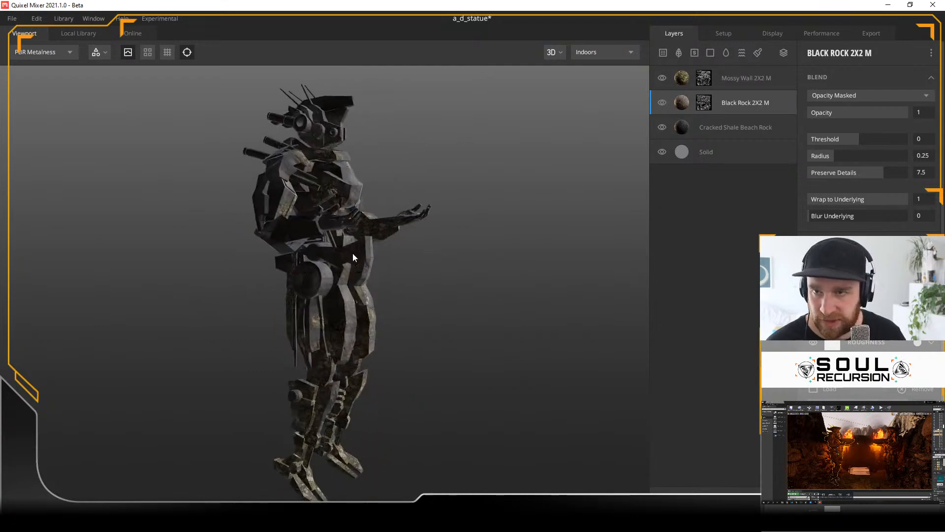
Step: Filter the local library to Surface assets in the Rock, Plaster and Moss categories
left_click(73, 34)
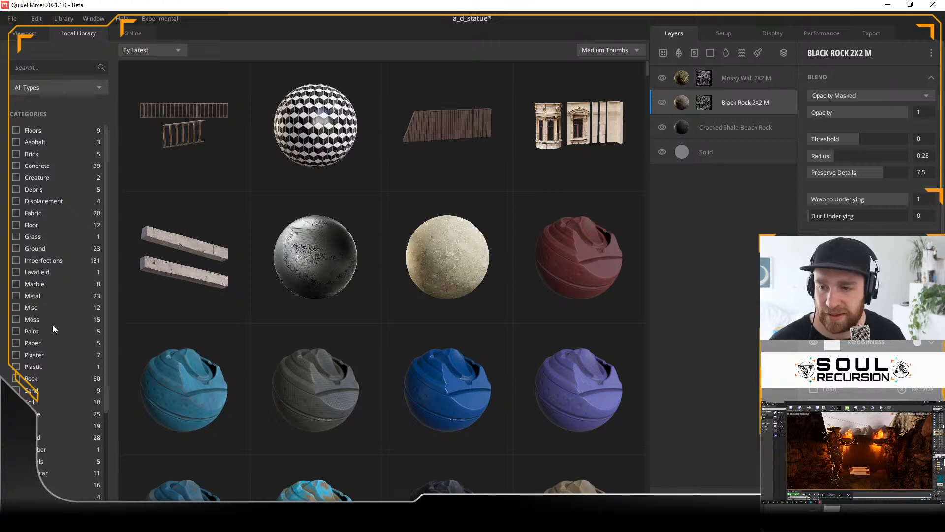
scroll(64, 341, "down", 5)
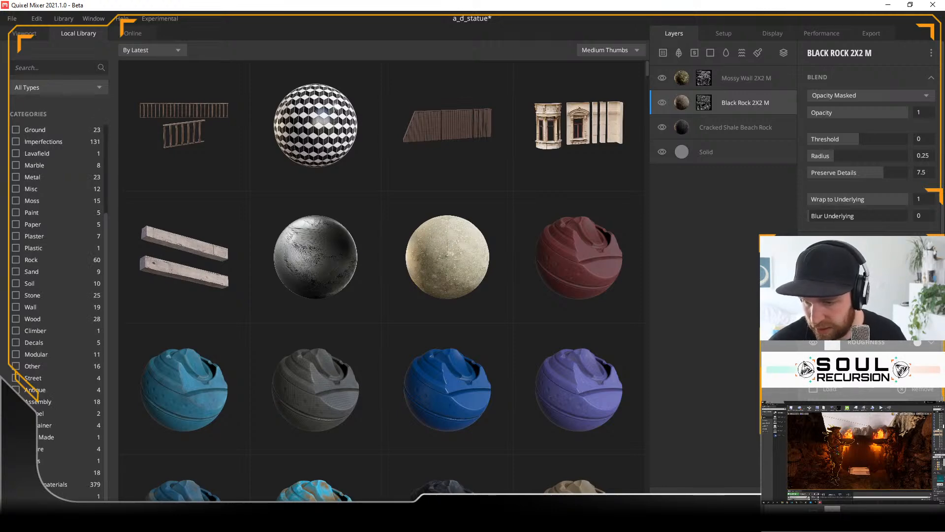
left_click(16, 449)
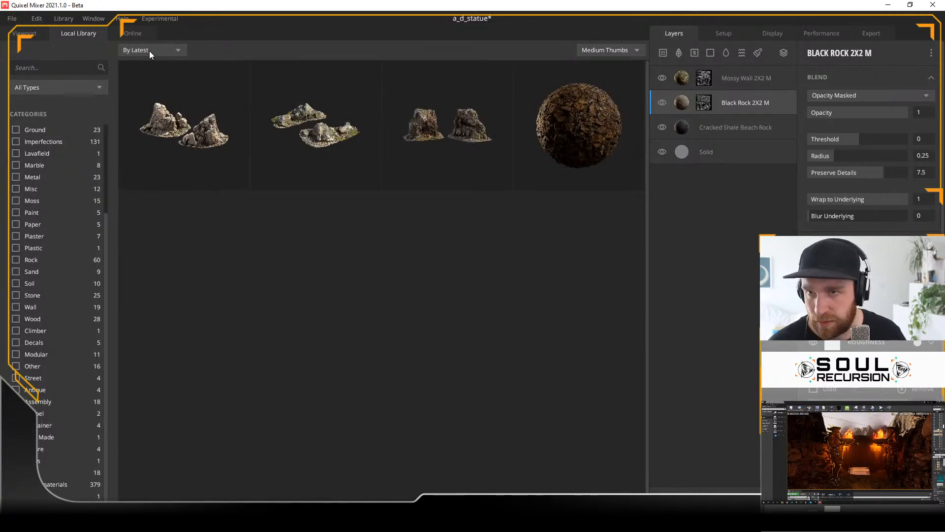
left_click(55, 87)
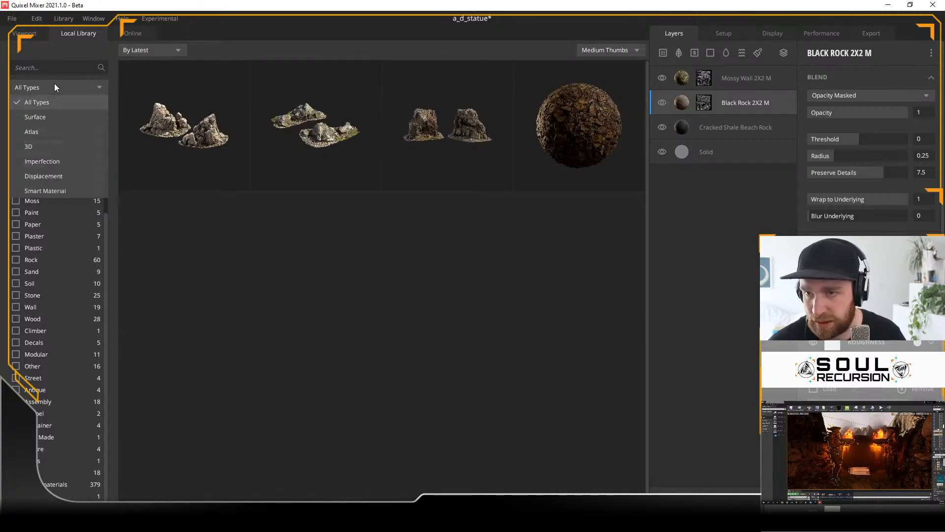
left_click(46, 118)
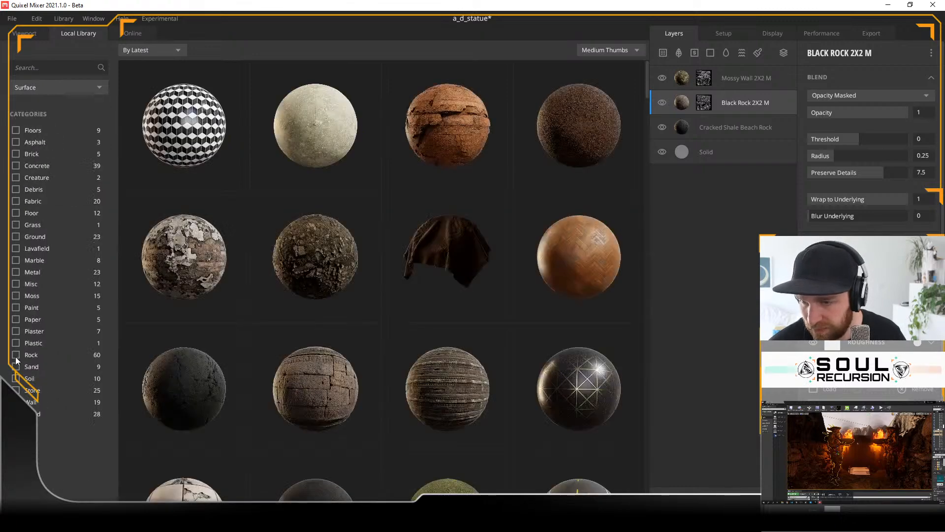
left_click(16, 355)
left_click(15, 332)
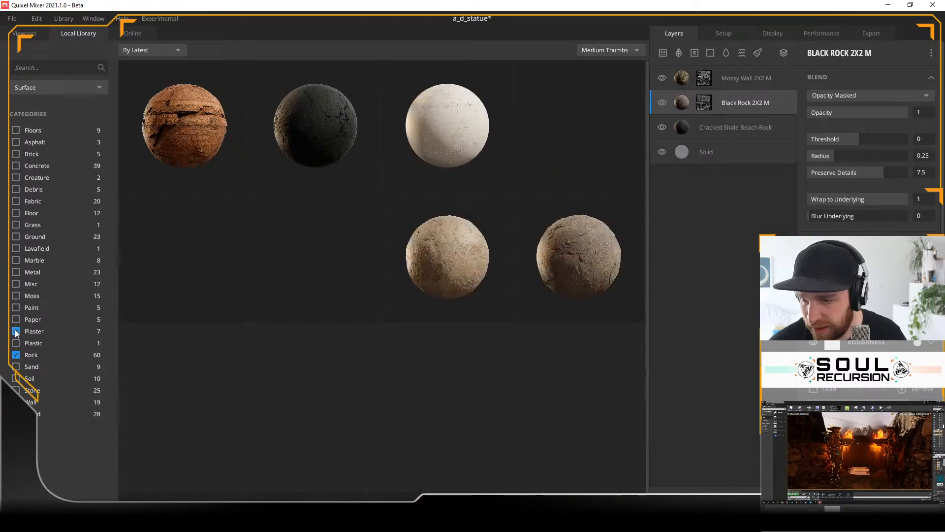
left_click(16, 296)
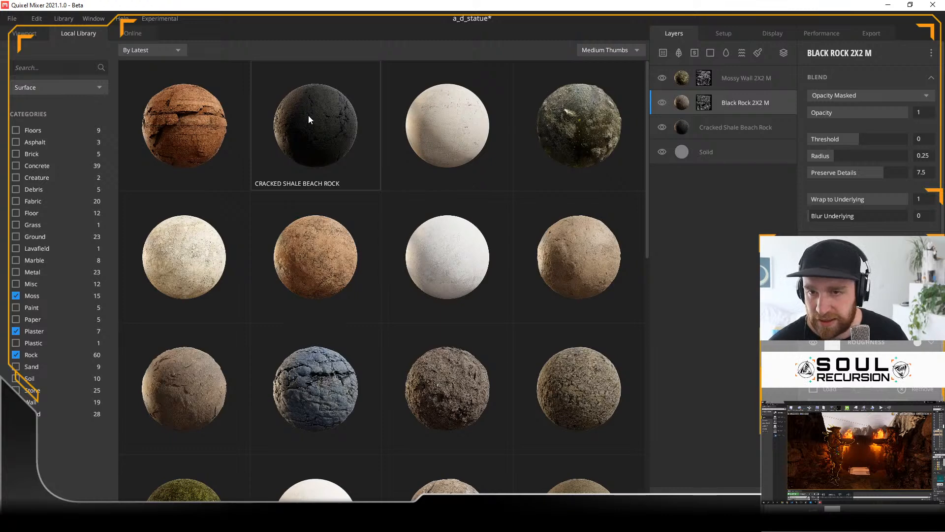
Step: Add the Cracked Beach Rock 2X2 M surface as a layer above Black Rock and view it on the statue
scroll(308, 128, "down", 3)
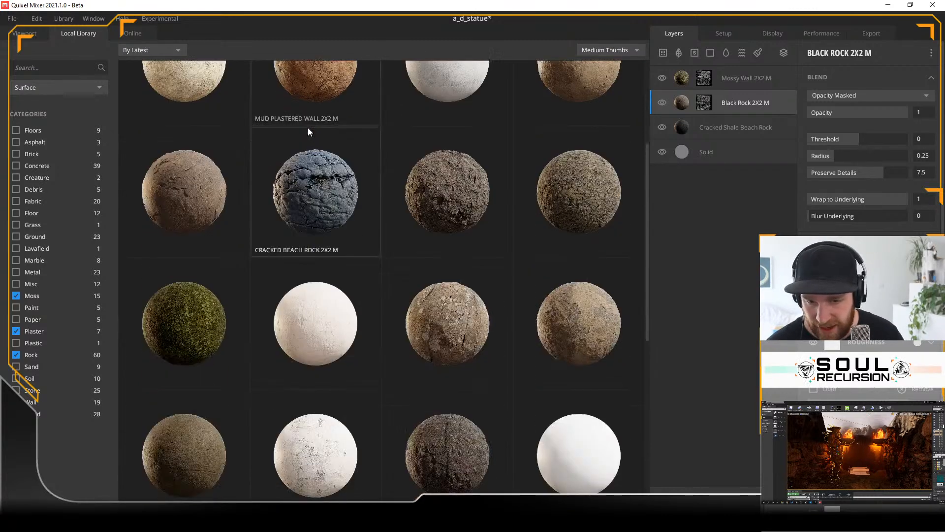
left_click(314, 190)
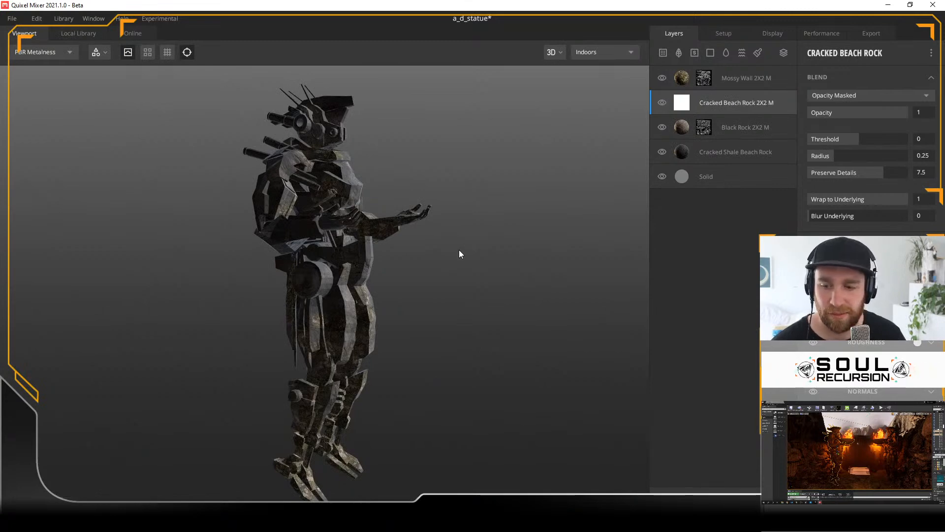
left_click_drag(453, 290, 374, 298, "alt")
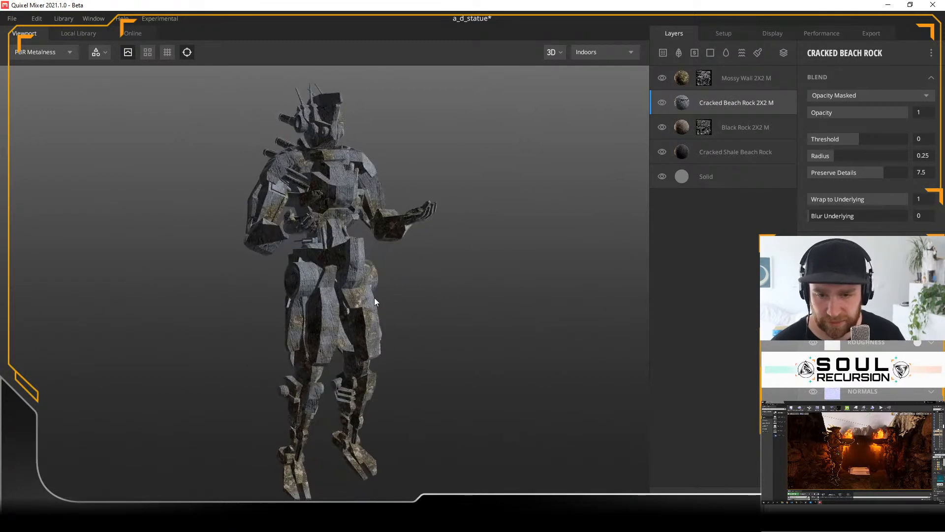
right_click_drag(412, 280, 466, 335, "alt")
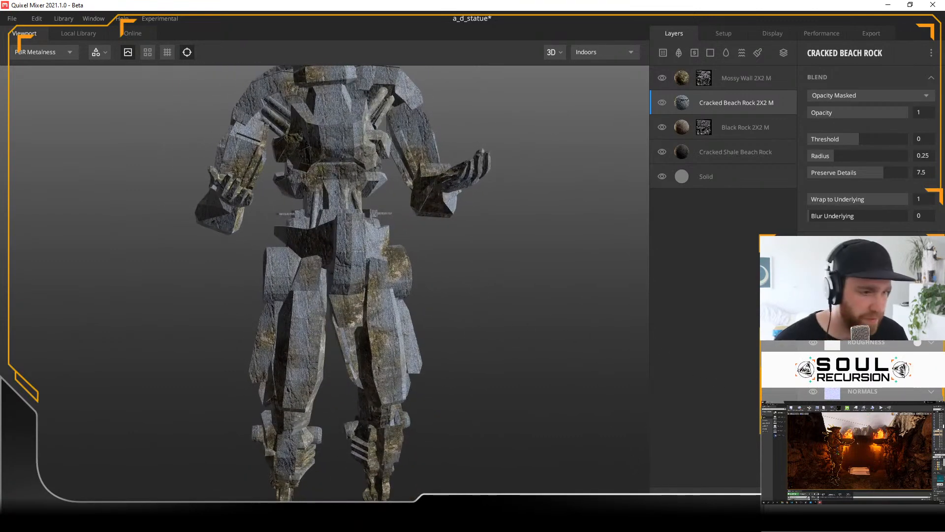
Step: Set the Cracked Beach Rock layer's box projection scale to 2.588, checking the texture size across the statue
left_click(931, 244)
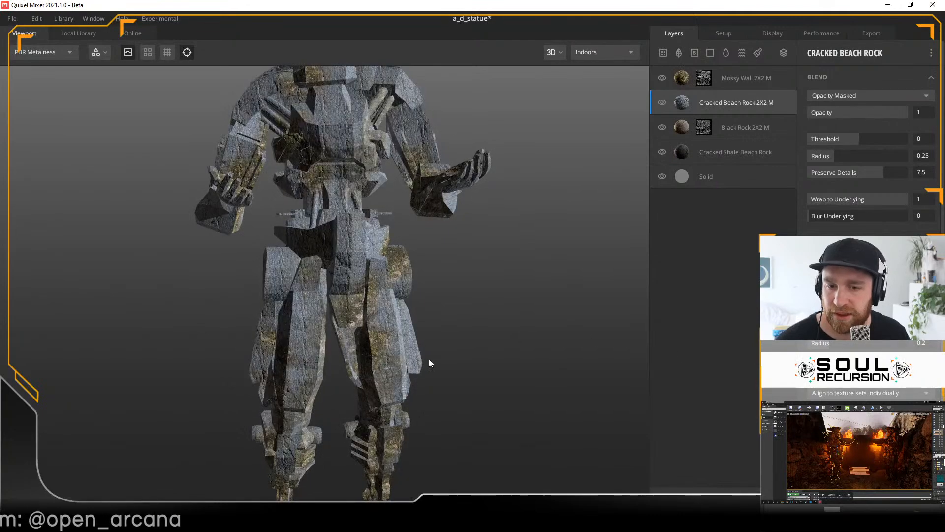
left_click_drag(450, 328, 505, 358, "alt")
scroll(452, 362, "down", 5)
scroll(443, 358, "up", 5)
scroll(445, 359, "down", 3)
left_click_drag(439, 350, 492, 353, "alt")
right_click_drag(491, 353, 601, 387, "alt")
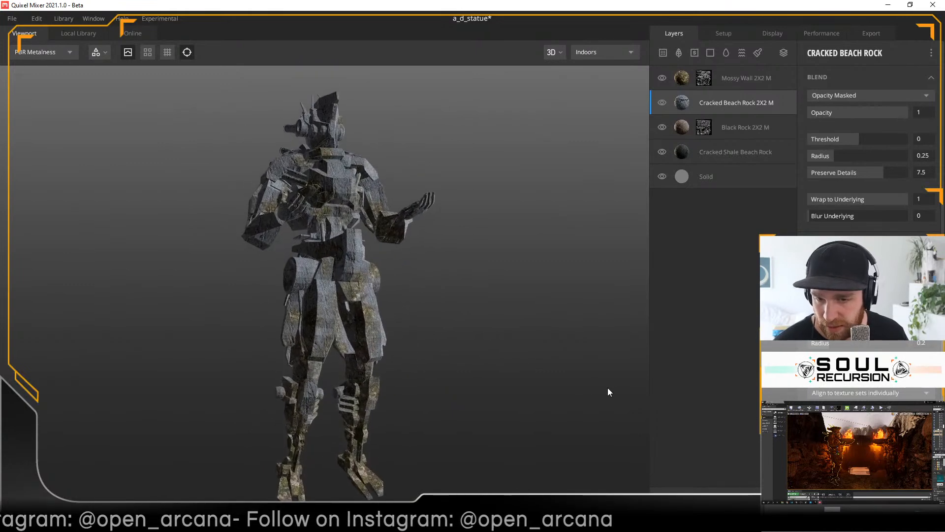
scroll(500, 397, "up", 3)
scroll(500, 396, "down", 2)
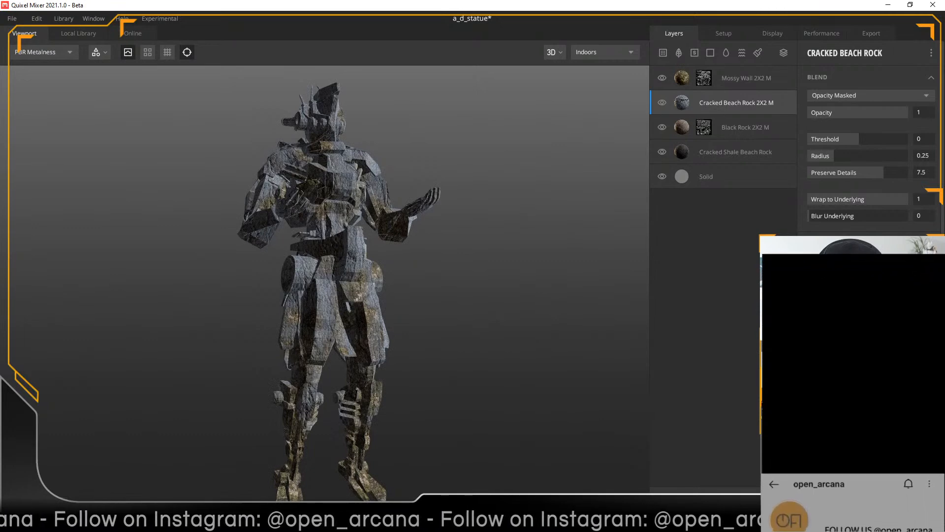
left_click_drag(468, 282, 478, 294)
scroll(866, 148, "down", 3)
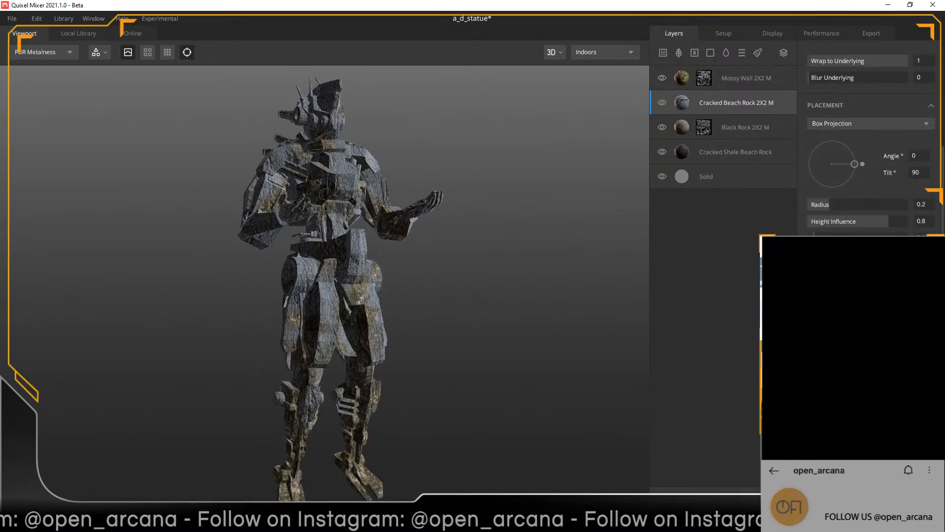
scroll(870, 147, "down", 2)
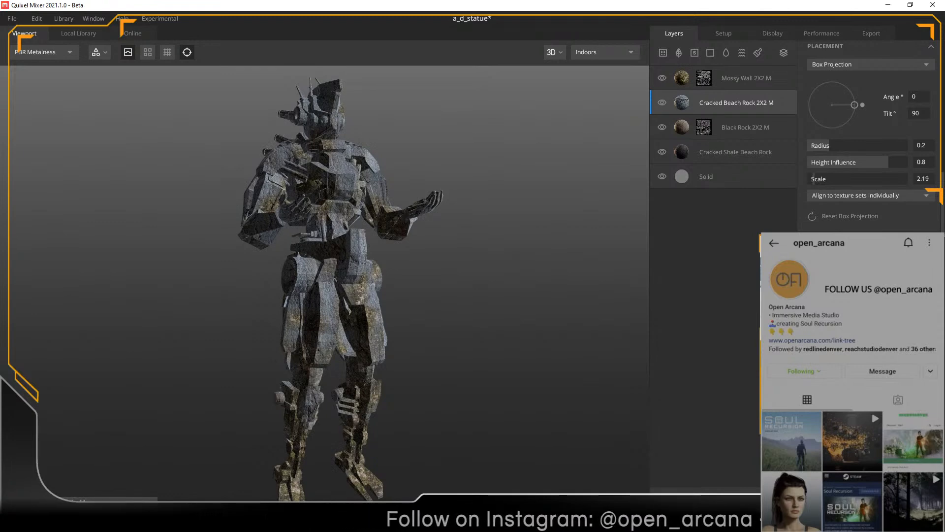
left_click_drag(812, 182, 812, 184)
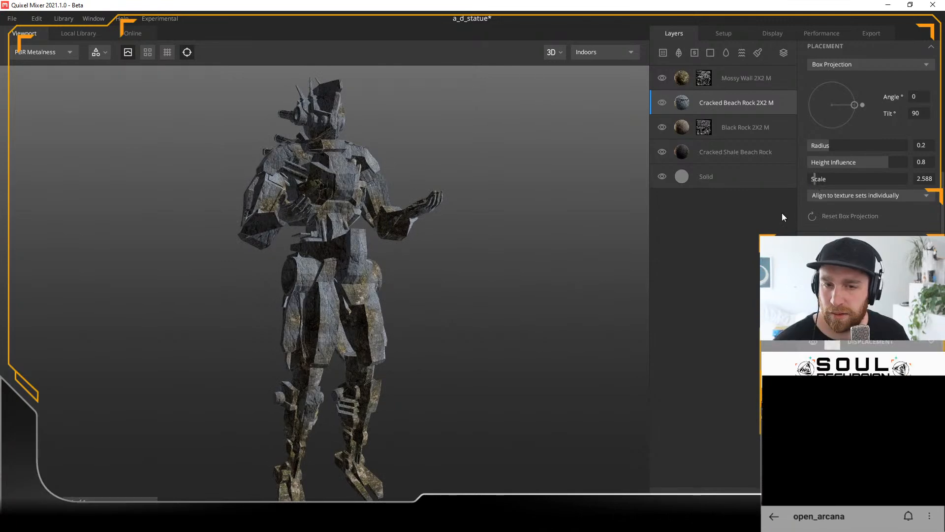
left_click_drag(442, 336, 463, 351)
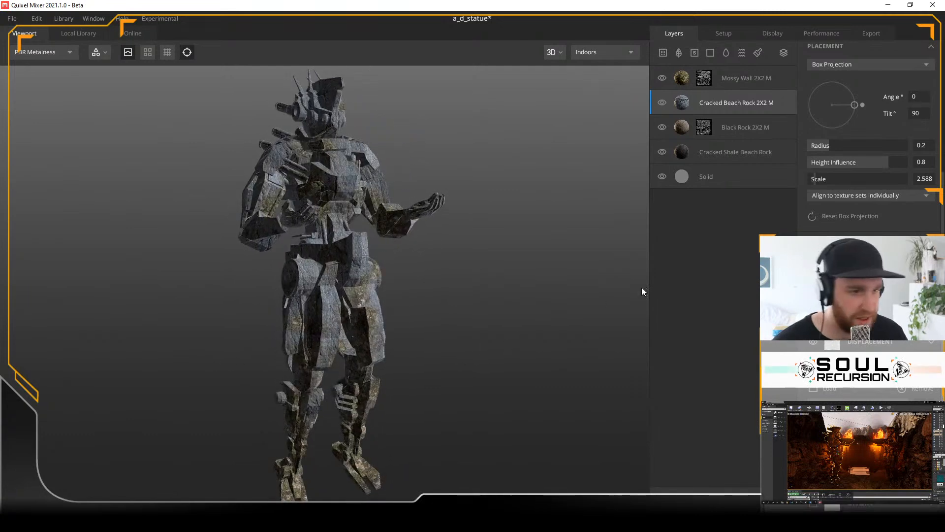
Step: Change the Cracked Beach Rock layer's albedo colour from blue-grey to a dark warm brown with hue 35
left_click(820, 273)
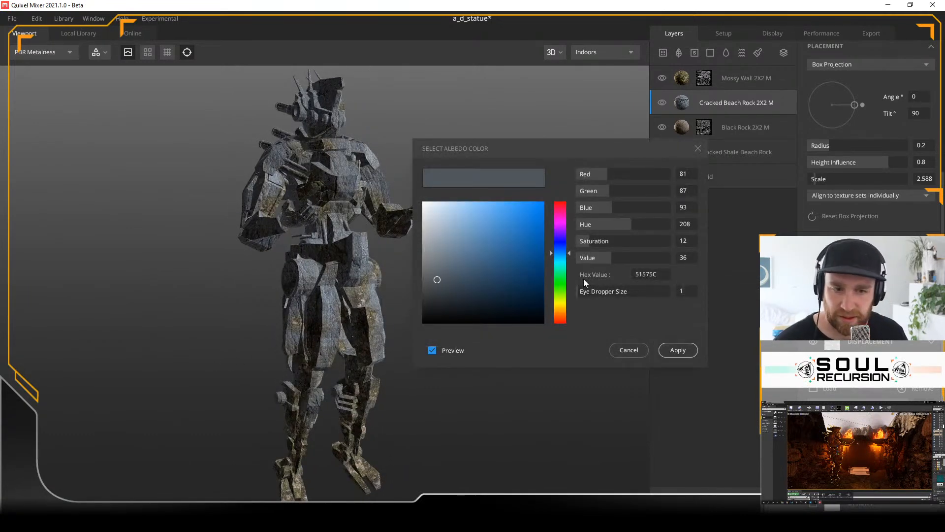
left_click(563, 310)
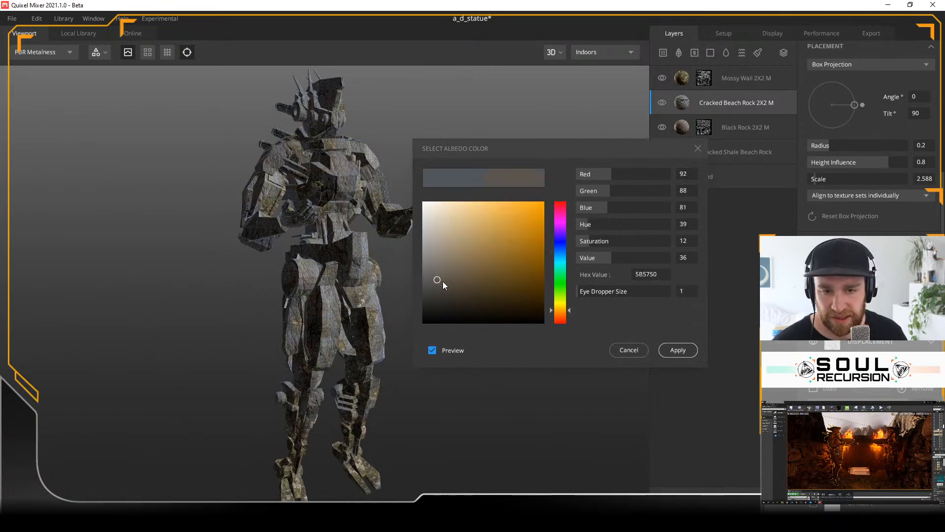
left_click(560, 311)
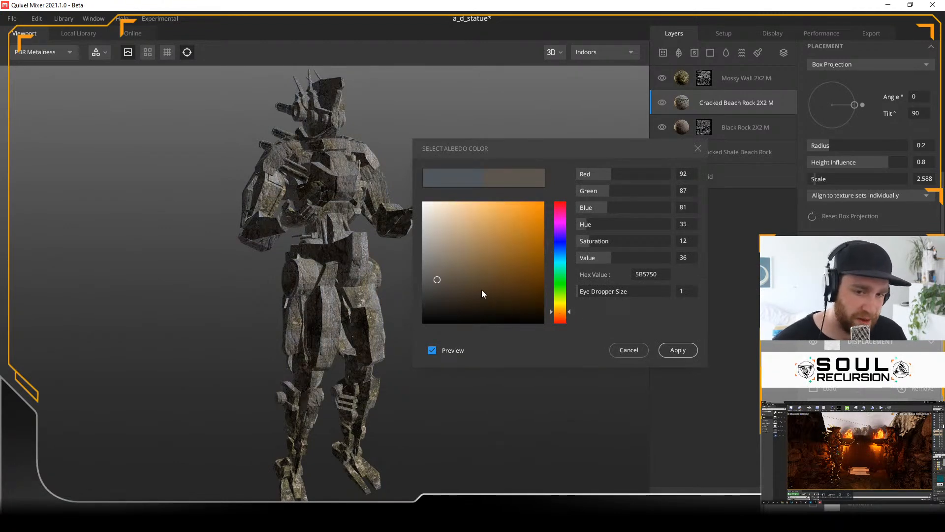
left_click_drag(437, 282, 448, 300)
left_click(678, 350)
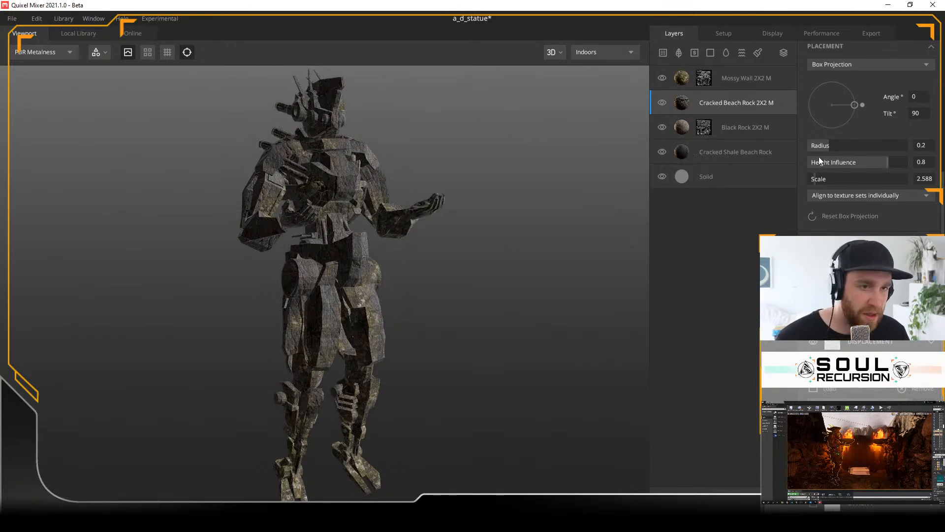
left_click_drag(393, 286, 333, 285)
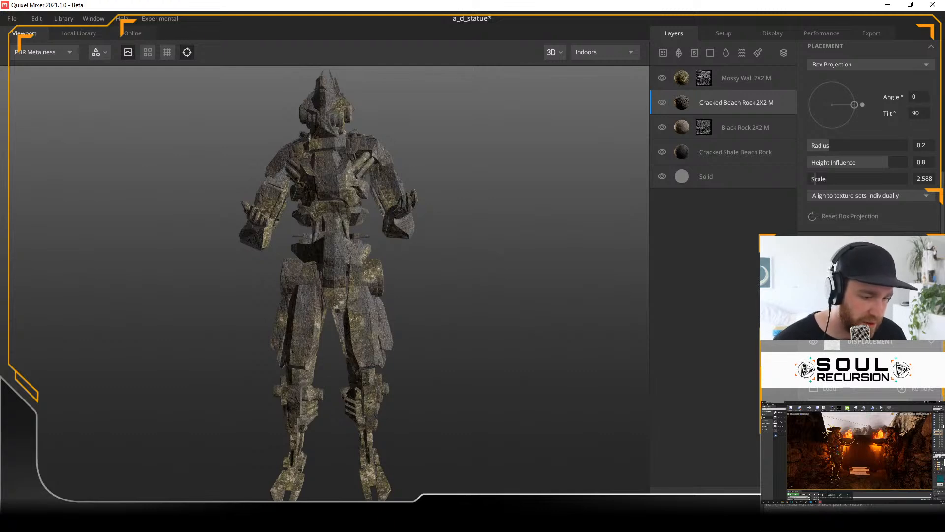
Step: Add a paint mask to the Cracked Beach Rock layer and set the brush colour to white
key("alt+n")
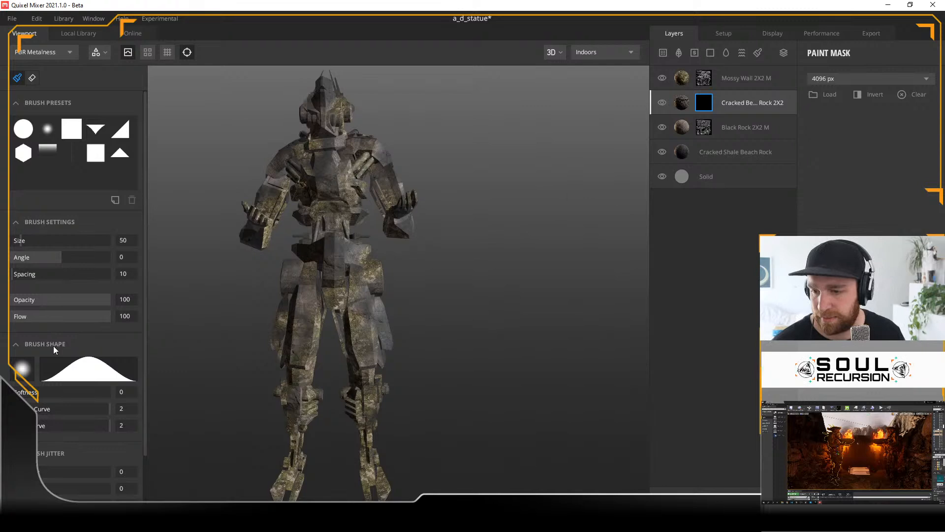
scroll(53, 345, "down", 1)
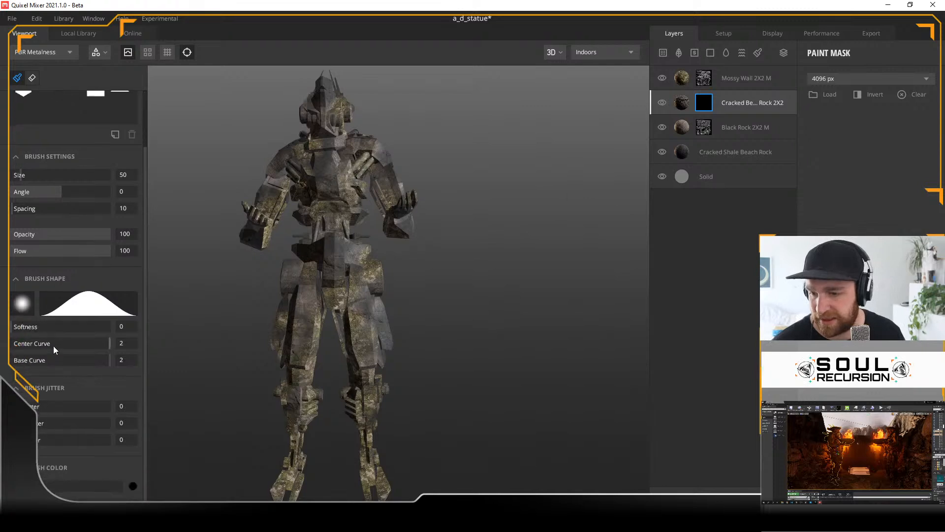
left_click(132, 486)
left_click_drag(430, 258, 477, 260)
left_click(675, 350)
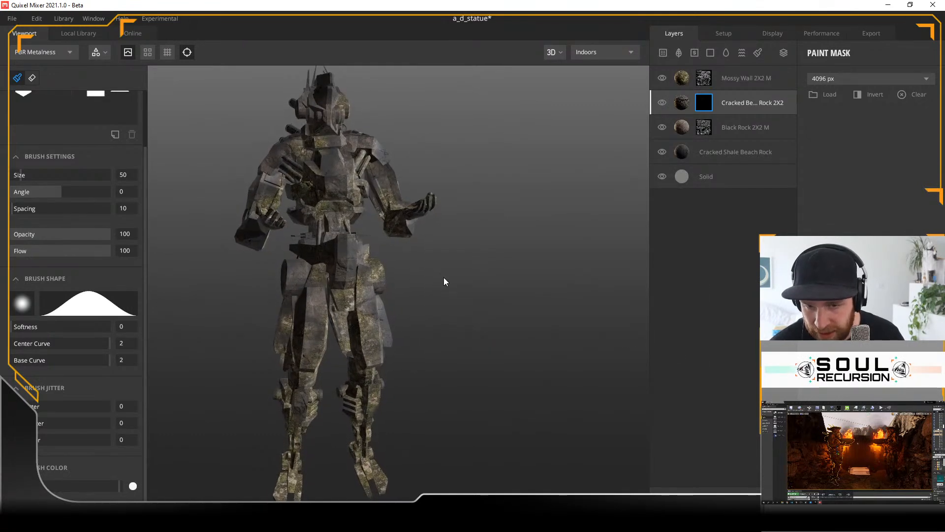
Step: Paint white on the Cracked Beach Rock layer's mask over the front of the statue's thighs and hips
right_click_drag(440, 276, 604, 306, "alt")
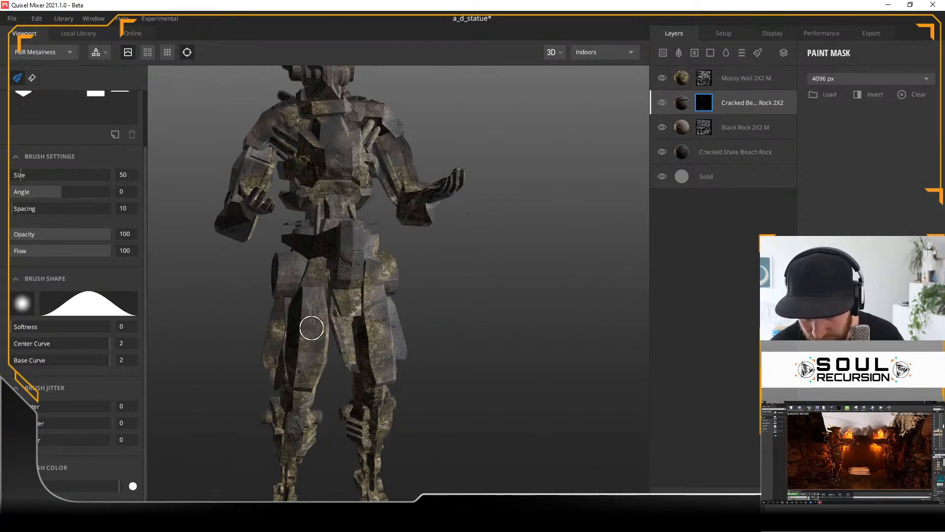
mouse_move(462, 268)
left_mouse_down("alt")
mouse_move(482, 301)
mouse_move(412, 291)
left_mouse_up("alt")
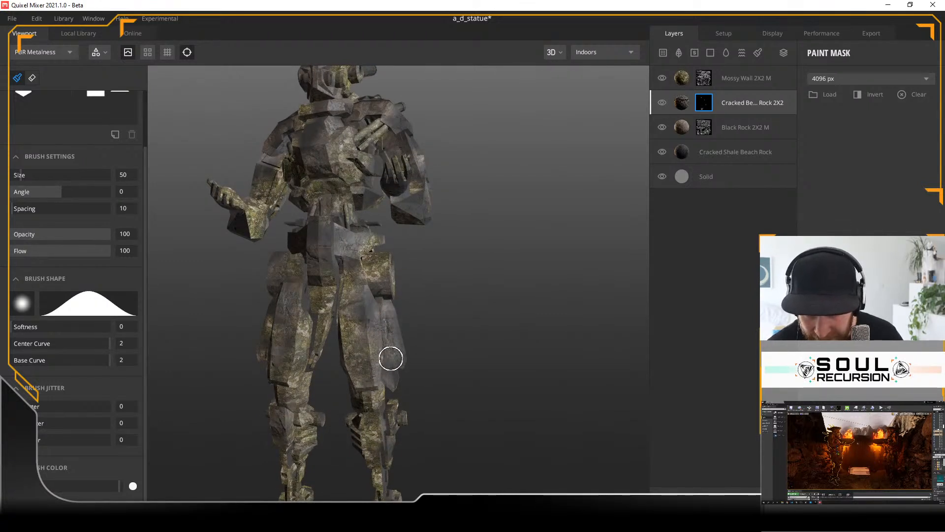
left_click_drag(471, 350, 402, 356, "alt")
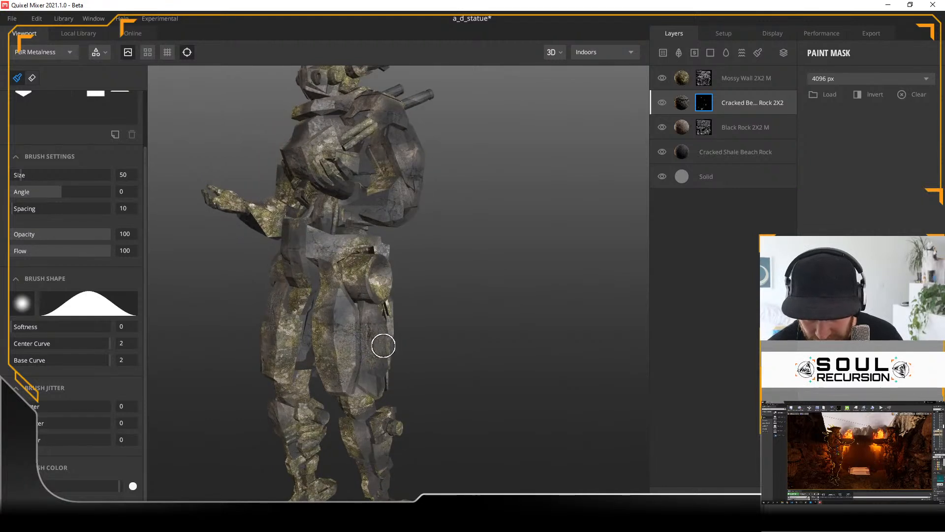
left_click_drag(433, 344, 376, 316, "alt")
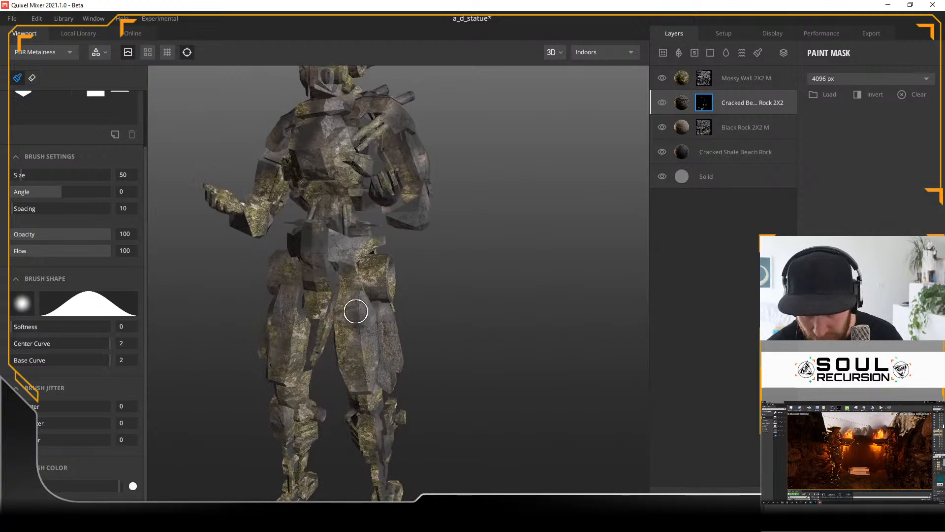
left_click_drag(457, 248, 394, 263, "alt")
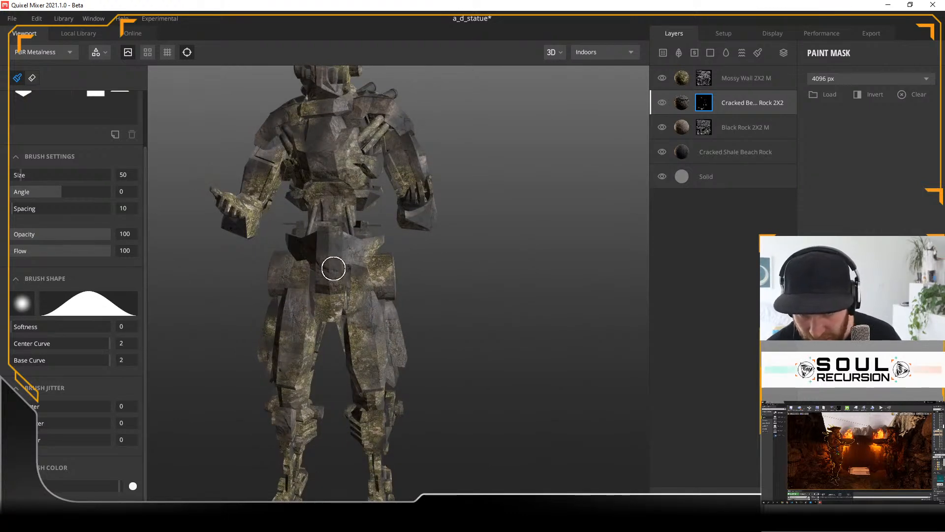
Step: Paint the Cracked Beach Rock mask across the statue's torso, upper arms and shoulders from the front
left_click_drag(457, 282, 490, 292, "alt")
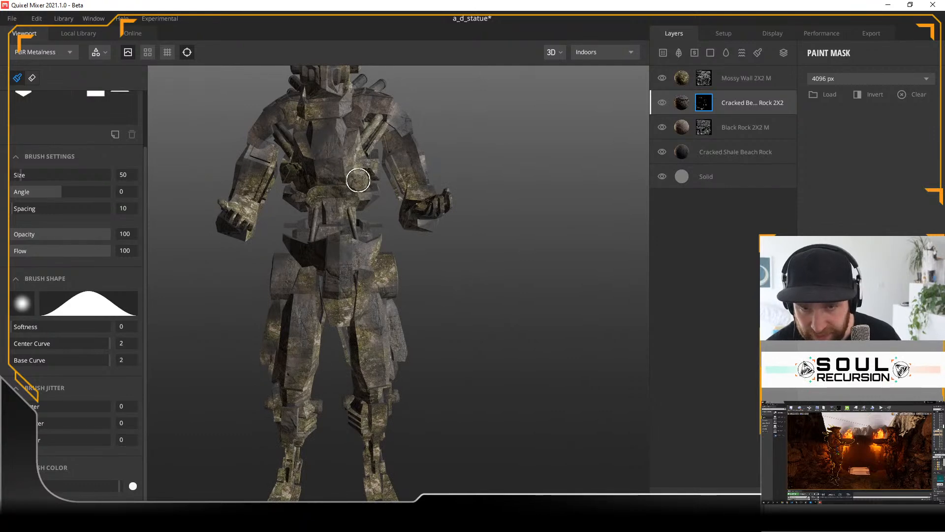
left_click_drag(464, 149, 431, 193, "alt")
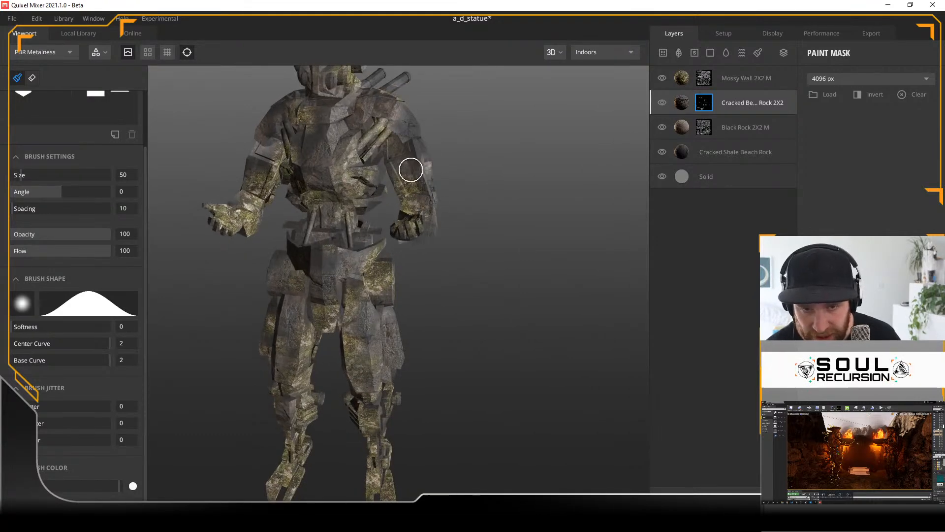
mouse_move(448, 131)
left_mouse_down("alt")
mouse_move(500, 156)
mouse_move(386, 158)
left_mouse_up("alt")
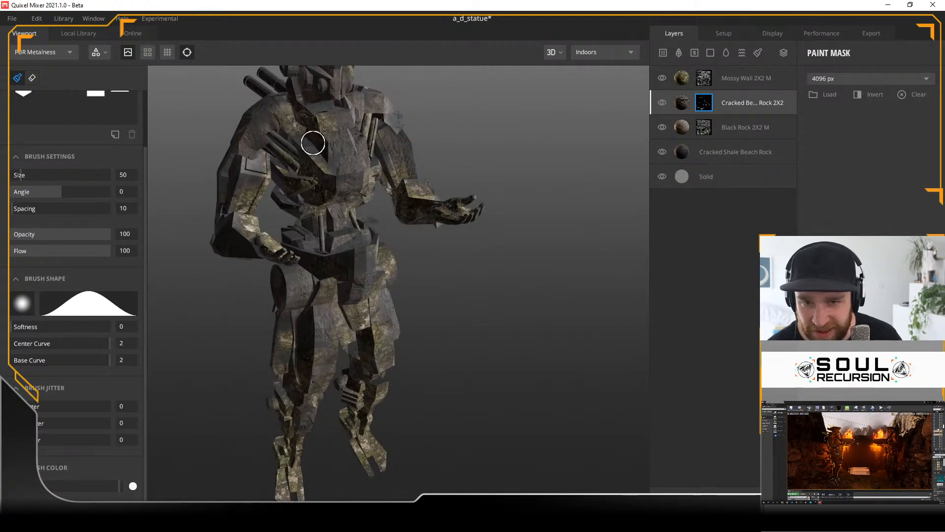
mouse_move(233, 190)
left_mouse_down()
mouse_move(261, 159)
mouse_move(252, 182)
mouse_move(365, 202)
mouse_move(395, 223)
left_mouse_up()
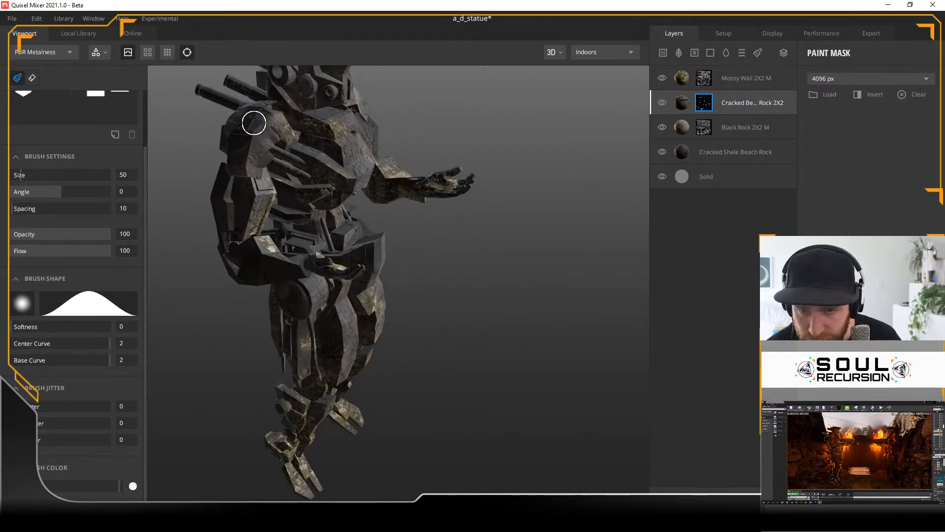
mouse_move(451, 253)
left_mouse_down("alt")
mouse_move(409, 238)
mouse_move(364, 247)
mouse_move(325, 285)
left_mouse_up("alt")
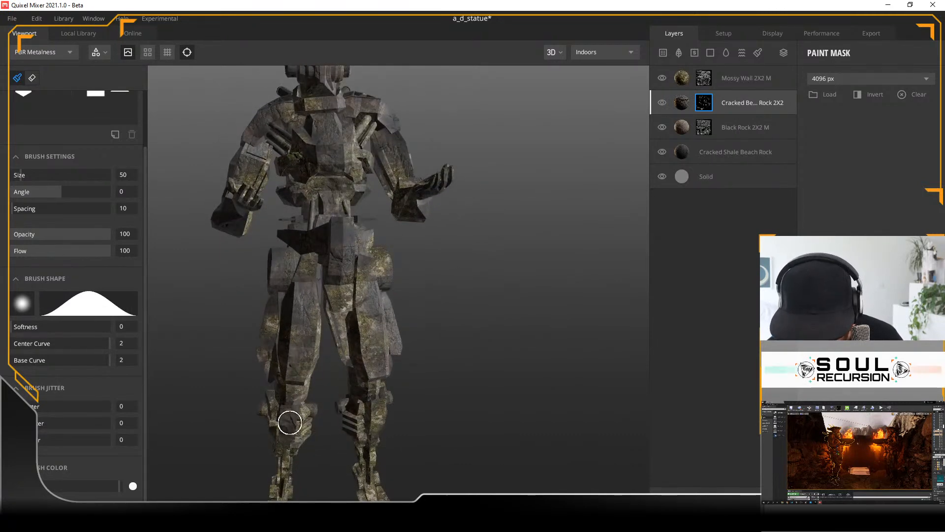
Step: Paint the Cracked Beach Rock mask along the statue's knees, shins and feet from the front and side
left_click_drag(438, 404, 342, 375, "alt")
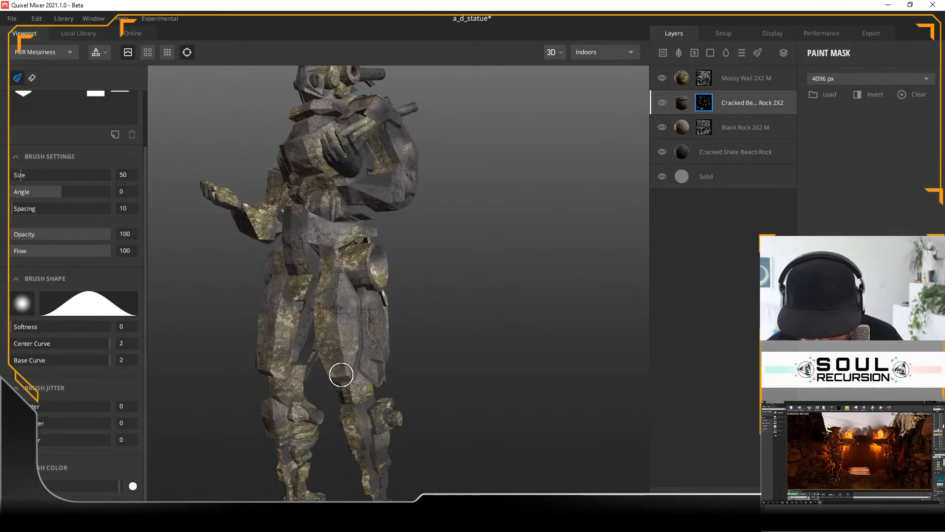
mouse_move(437, 402)
left_mouse_down("alt")
mouse_move(391, 384)
mouse_move(344, 411)
left_mouse_up("alt")
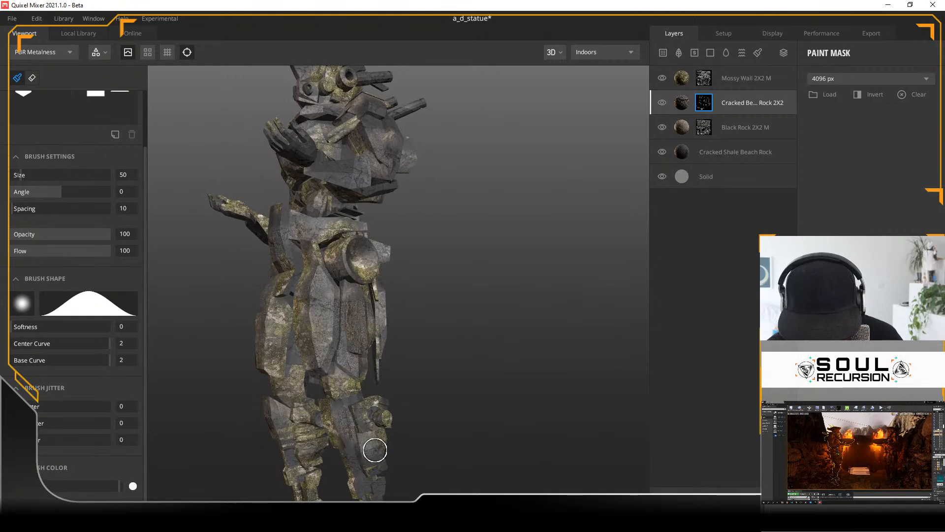
left_click_drag(444, 426, 391, 389, "alt")
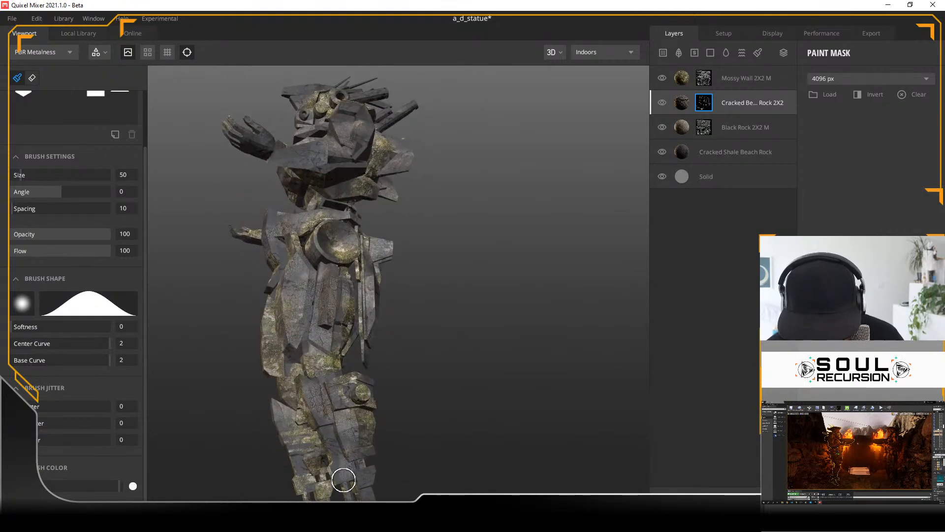
mouse_move(352, 494)
left_mouse_down("alt")
mouse_move(407, 463)
mouse_move(343, 461)
left_mouse_up("alt")
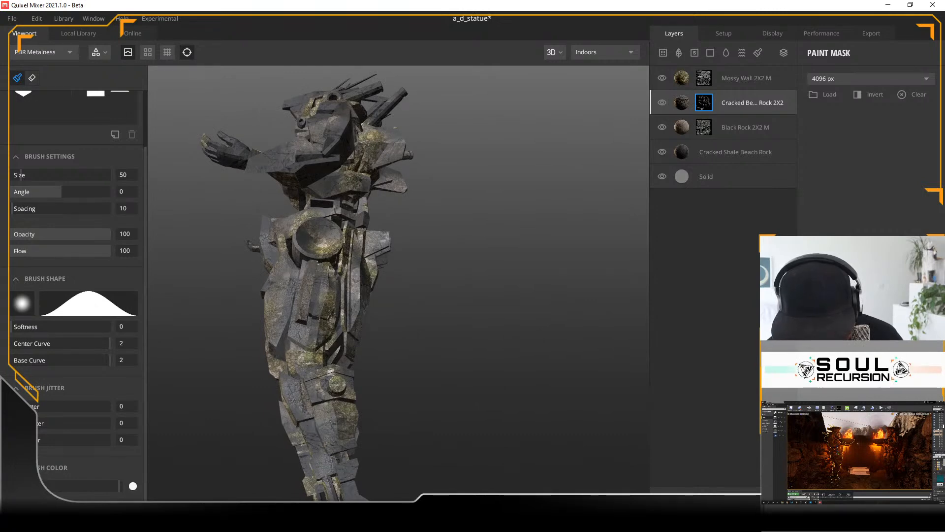
left_click_drag(450, 412, 317, 430, "alt")
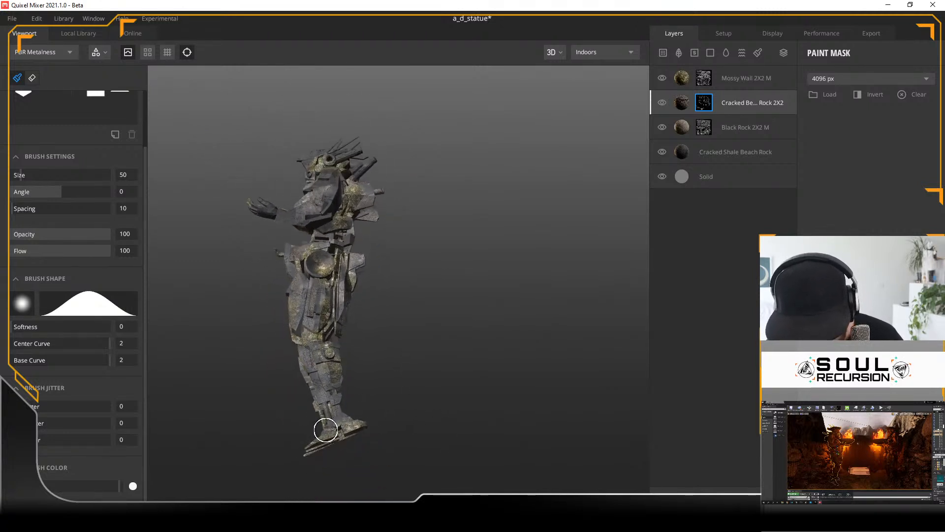
Step: Paint the Cracked Beach Rock mask over the rear of the statue's thighs, hip plates and waist
left_click_drag(402, 367, 230, 389, "alt")
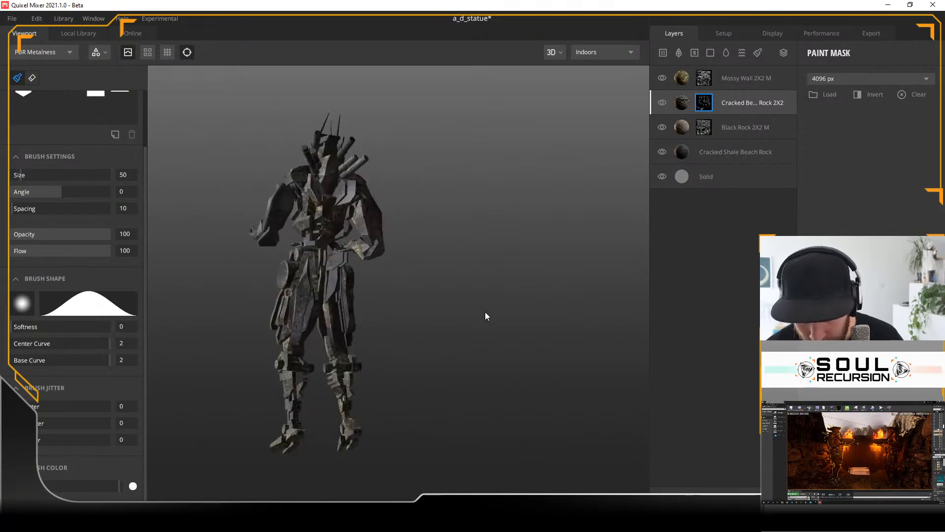
scroll(374, 300, "up", 5)
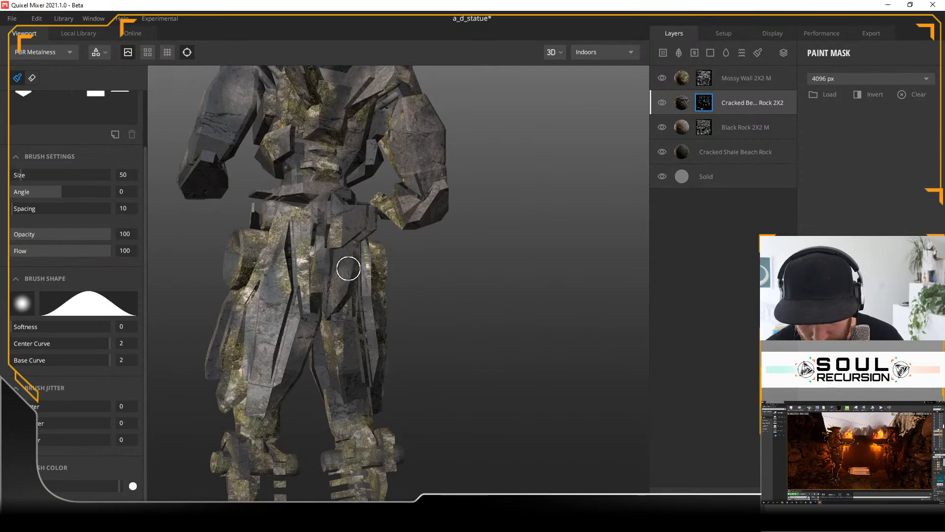
mouse_move(345, 358)
left_mouse_down("alt")
mouse_move(477, 312)
mouse_move(326, 339)
left_mouse_up("alt")
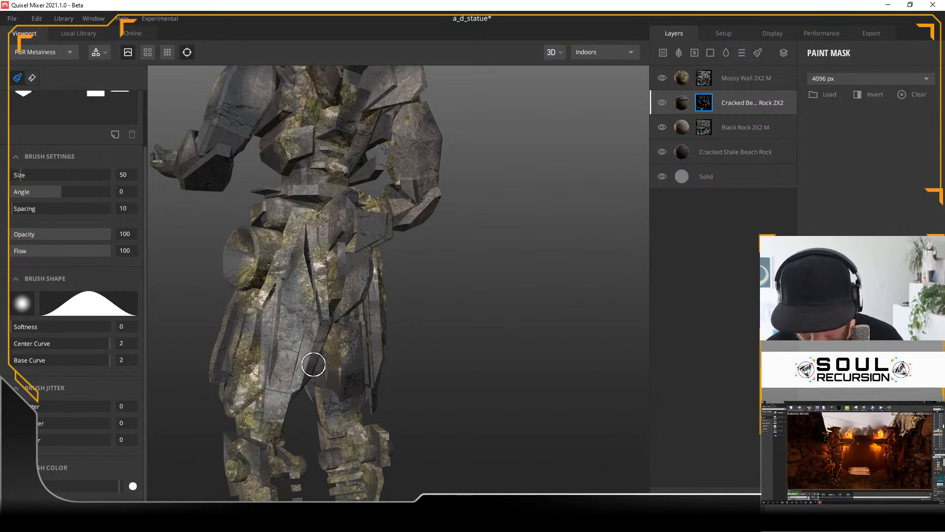
left_click_drag(485, 297, 416, 293, "alt")
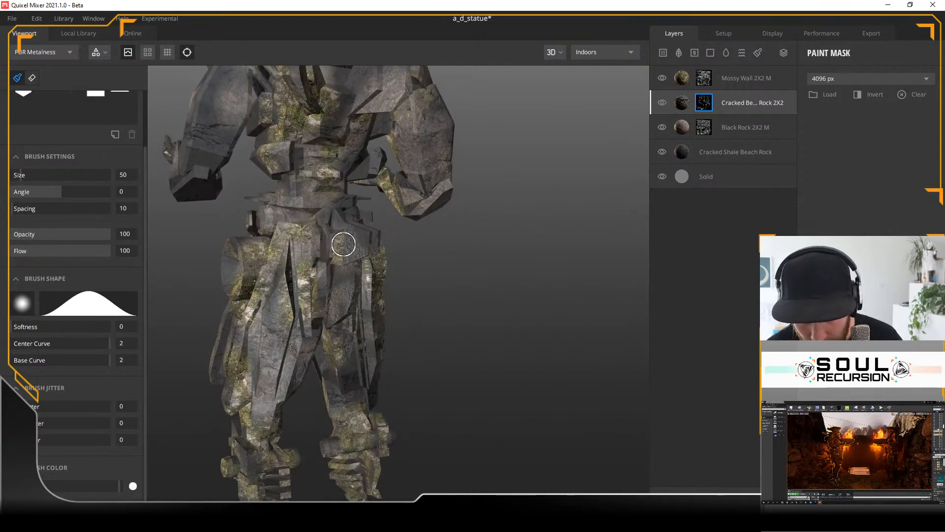
mouse_move(352, 203)
left_mouse_down("alt")
mouse_move(402, 240)
mouse_move(332, 186)
left_mouse_up("alt")
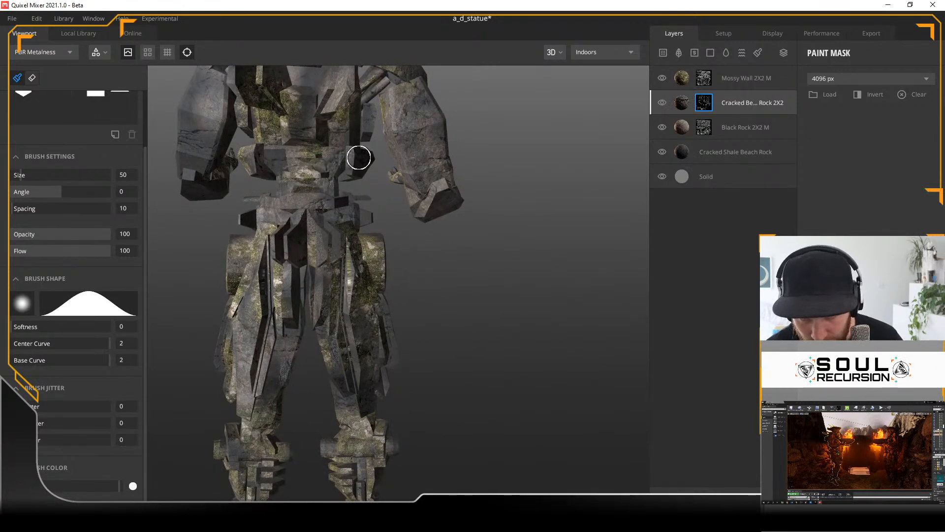
Step: Paint the Cracked Beach Rock mask onto the statue's back and the rear of its arm
mouse_move(486, 287)
left_mouse_down("alt")
mouse_move(554, 311)
mouse_move(301, 173)
left_mouse_up("alt")
mouse_move(238, 146)
left_mouse_down("alt")
mouse_move(272, 161)
mouse_move(252, 141)
left_mouse_up("alt")
mouse_move(252, 181)
left_mouse_down()
mouse_move(232, 197)
mouse_move(268, 111)
mouse_move(283, 101)
left_mouse_up()
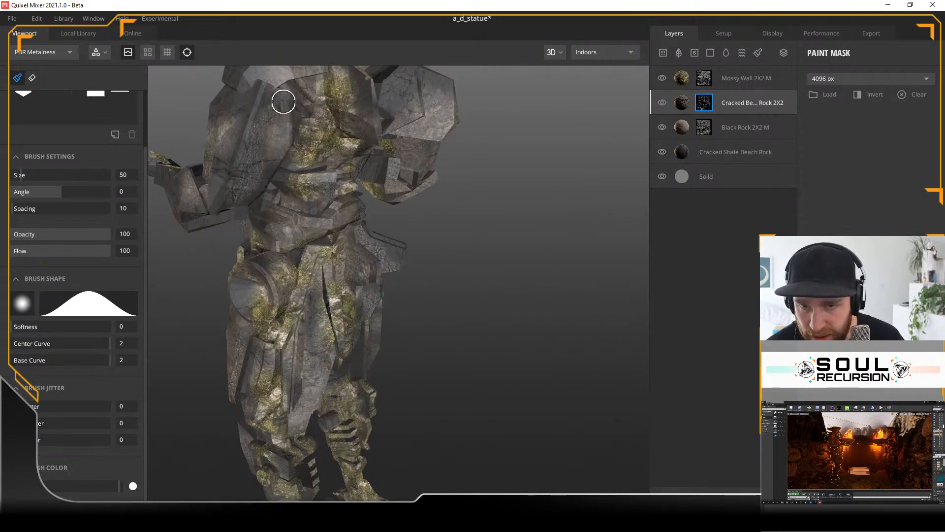
mouse_move(496, 217)
left_mouse_down("alt")
mouse_move(488, 234)
mouse_move(304, 192)
left_mouse_up("alt")
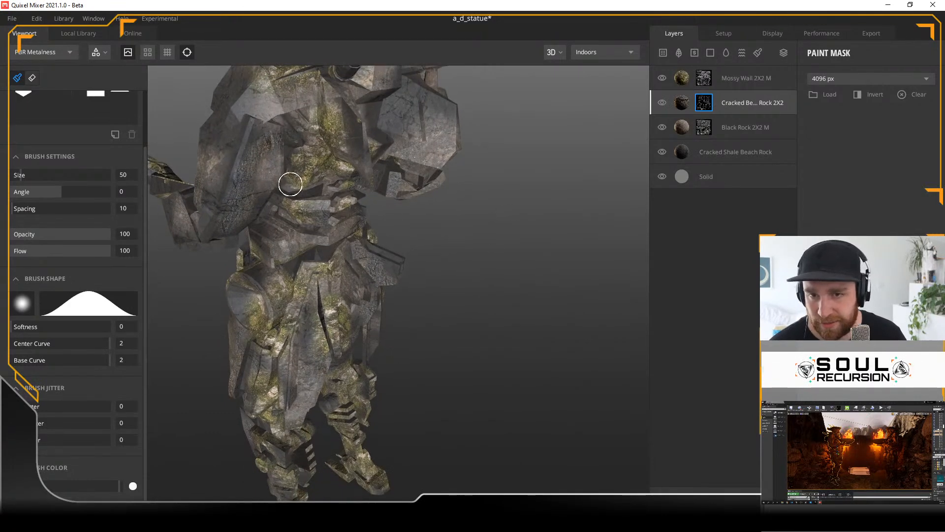
mouse_move(274, 136)
left_mouse_down()
mouse_move(259, 123)
mouse_move(291, 102)
mouse_move(341, 95)
left_mouse_up()
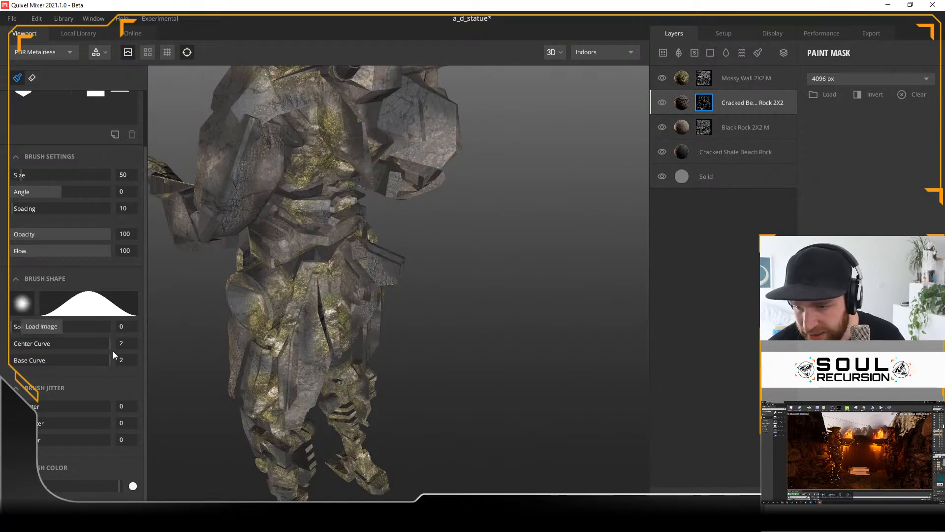
Step: Set the brush's center curve to 1.02 and paint the mask over the statue's upper back and rear shoulders
left_click_drag(112, 344, 15, 347)
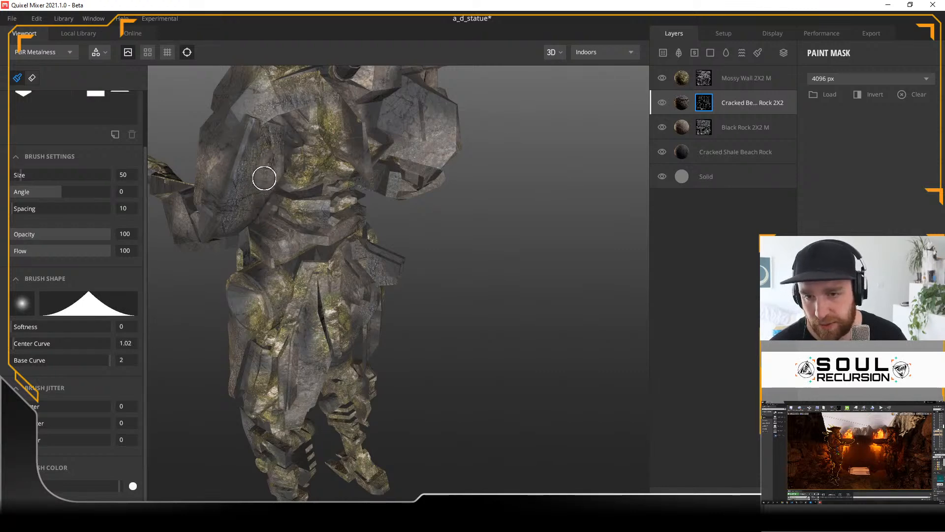
left_click_drag(446, 245, 421, 223, "alt")
mouse_move(421, 222)
right_mouse_down("alt")
mouse_move(413, 299)
mouse_move(408, 261)
right_mouse_up("alt")
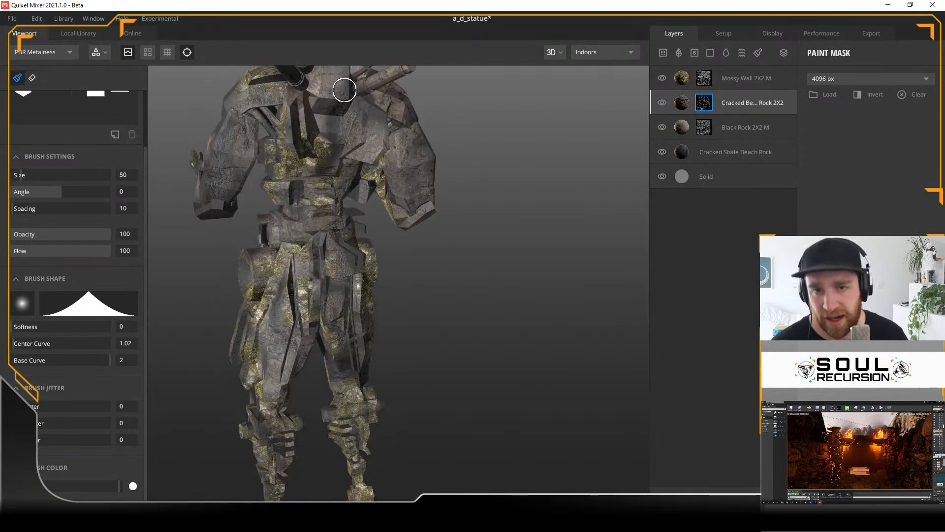
left_click_drag(590, 160, 461, 202, "alt")
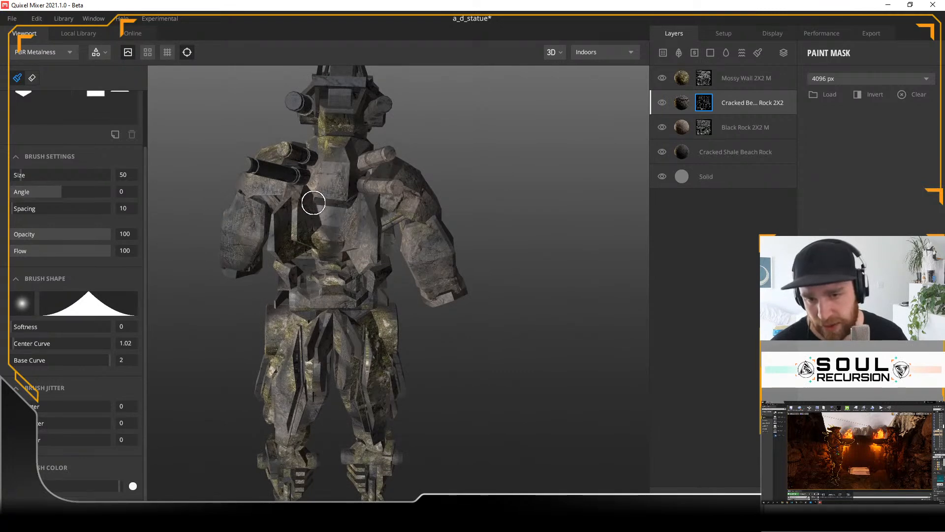
mouse_move(402, 147)
left_mouse_down("alt")
mouse_move(583, 105)
mouse_move(559, 122)
mouse_move(501, 132)
left_mouse_up("alt")
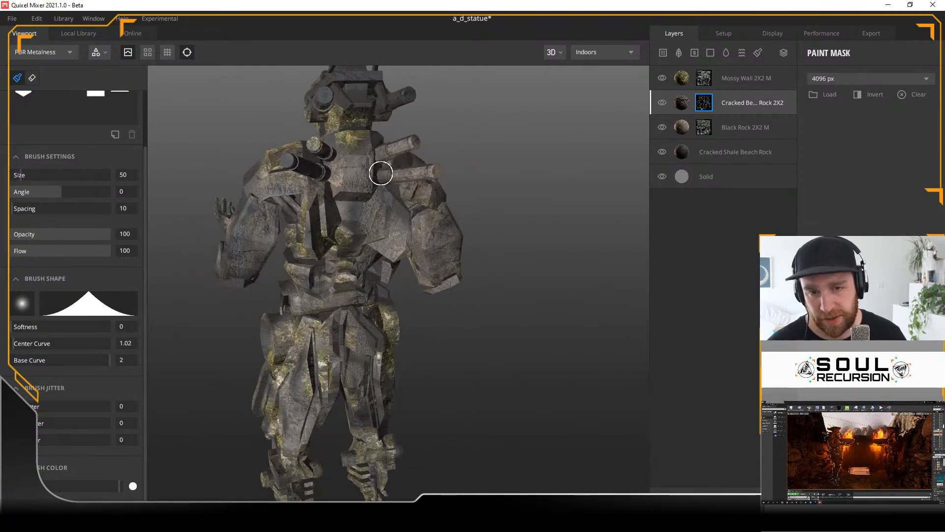
Step: Paint the Cracked Beach Rock mask over the statue's head, shoulder tops, cannons and outstretched hand
mouse_move(479, 202)
left_mouse_down("alt")
mouse_move(355, 205)
mouse_move(317, 169)
left_mouse_up("alt")
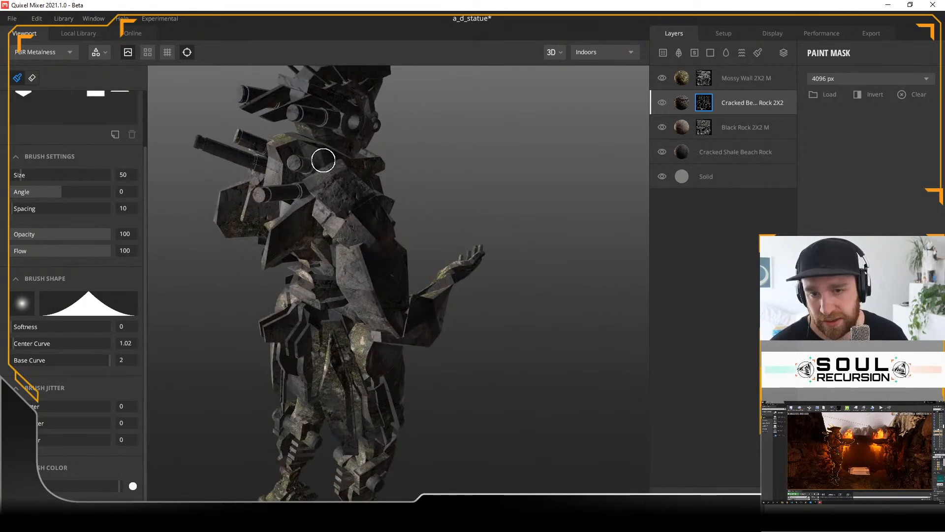
left_click_drag(422, 161, 390, 207, "alt")
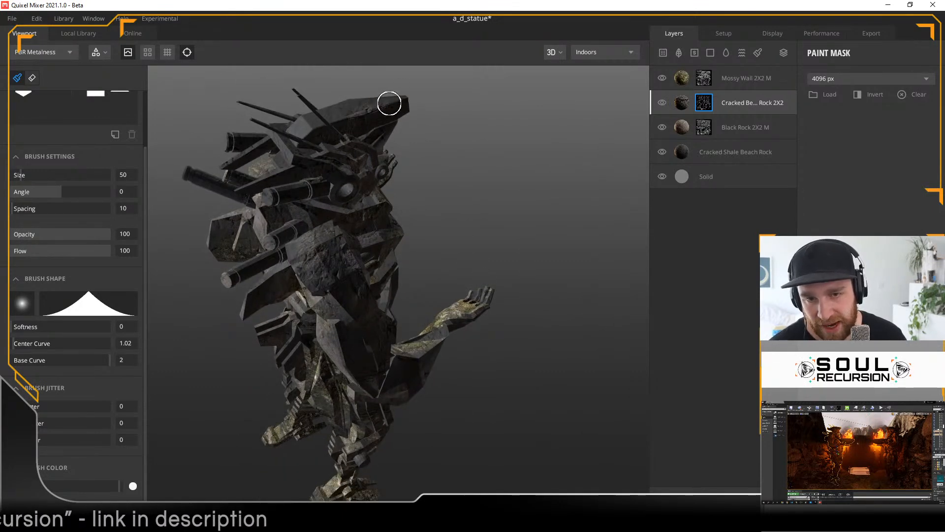
left_click_drag(493, 132, 500, 201, "alt")
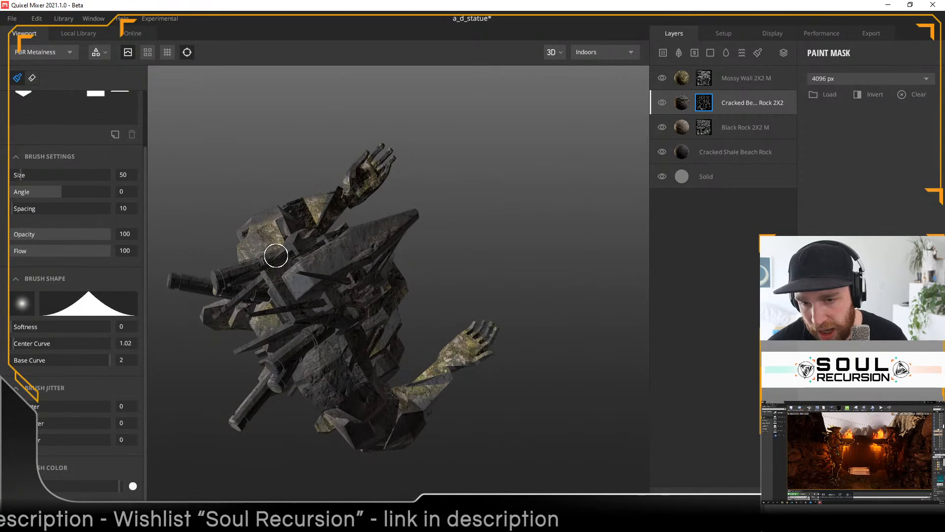
left_click_drag(436, 259, 258, 223, "alt")
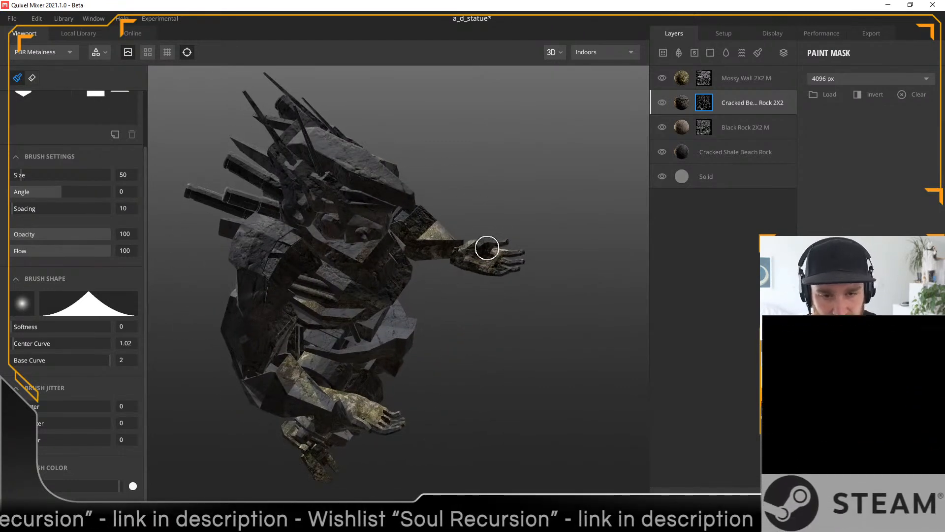
left_click_drag(477, 350, 597, 297, "alt")
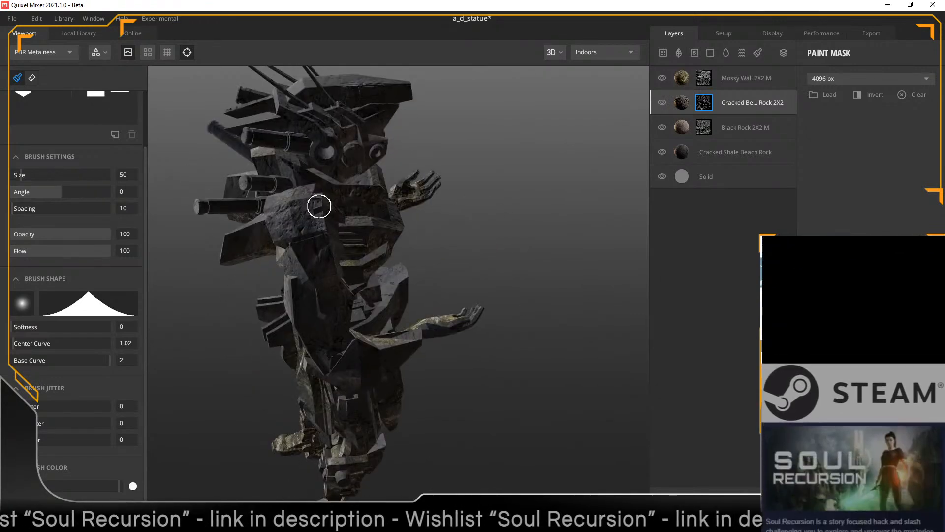
Step: Paint the Cracked Beach Rock mask on the statue's rear waist and along its forearm and hip from the side
mouse_move(490, 292)
left_mouse_down("alt")
mouse_move(621, 195)
mouse_move(435, 172)
mouse_move(508, 164)
mouse_move(374, 185)
left_mouse_up("alt")
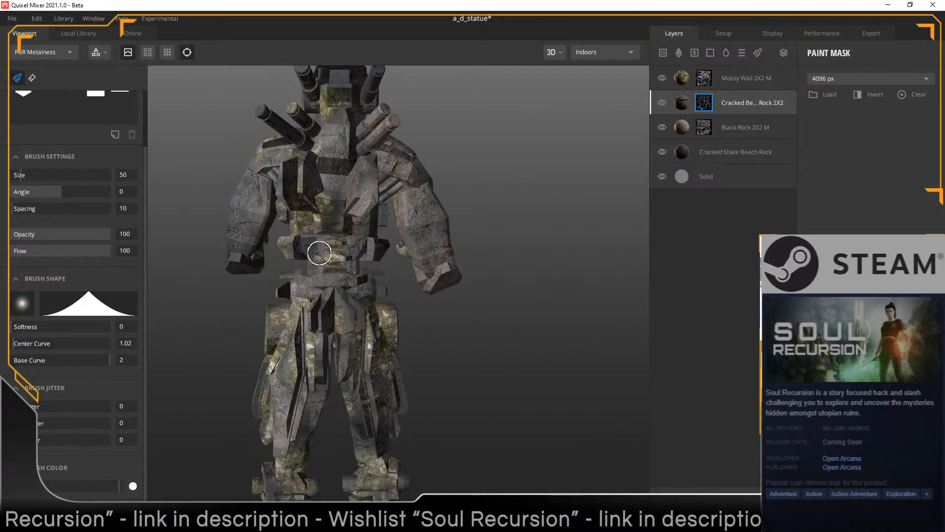
mouse_move(455, 351)
left_mouse_down("alt")
mouse_move(540, 377)
mouse_move(366, 357)
left_mouse_up("alt")
left_click_drag(261, 228, 347, 235, "alt")
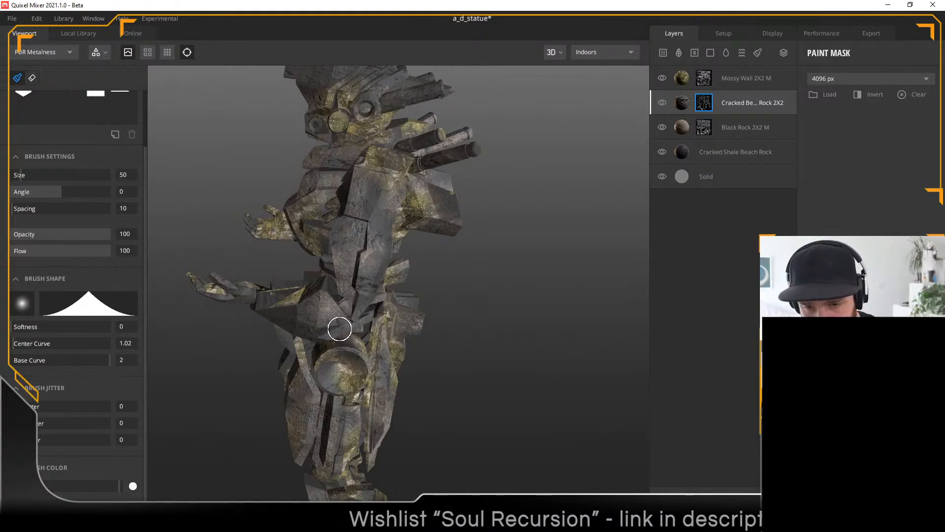
left_click_drag(504, 377, 523, 311, "alt")
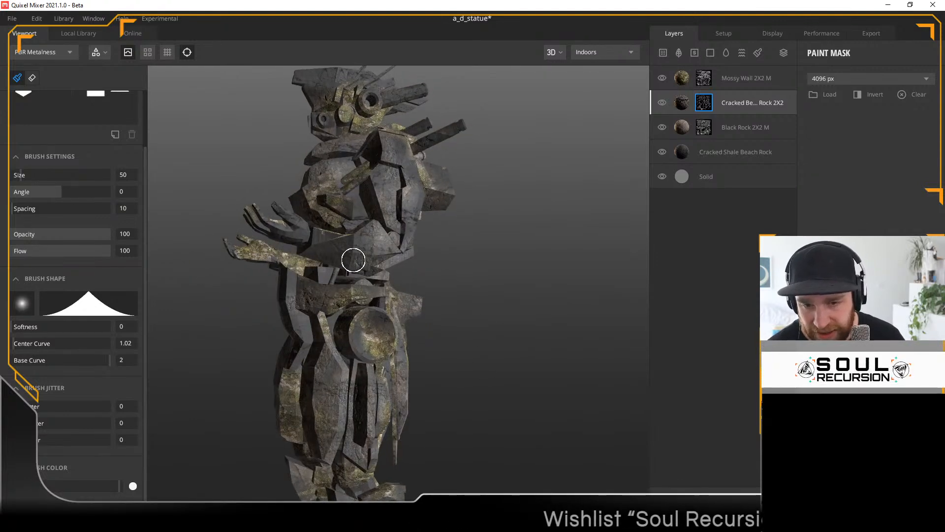
Step: Paint the Cracked Beach Rock mask over the statue's helmet, head cannons and round hip plate from both sides
mouse_move(473, 318)
left_mouse_down("alt")
mouse_move(492, 255)
mouse_move(592, 280)
mouse_move(622, 318)
mouse_move(626, 388)
mouse_move(681, 383)
mouse_move(627, 432)
left_mouse_up("alt")
mouse_move(379, 148)
left_mouse_down("alt")
mouse_move(424, 144)
mouse_move(331, 131)
left_mouse_up("alt")
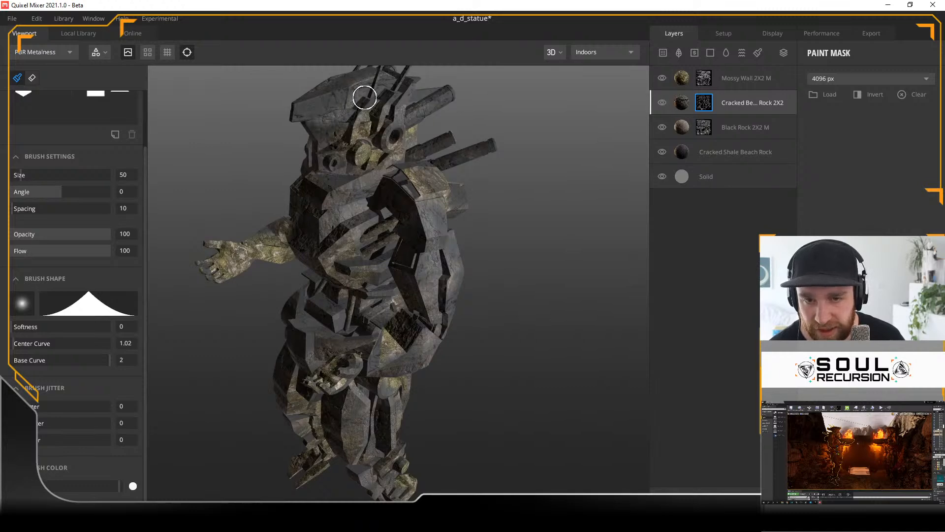
mouse_move(530, 196)
left_mouse_down("alt")
mouse_move(556, 258)
mouse_move(668, 207)
left_mouse_up("alt")
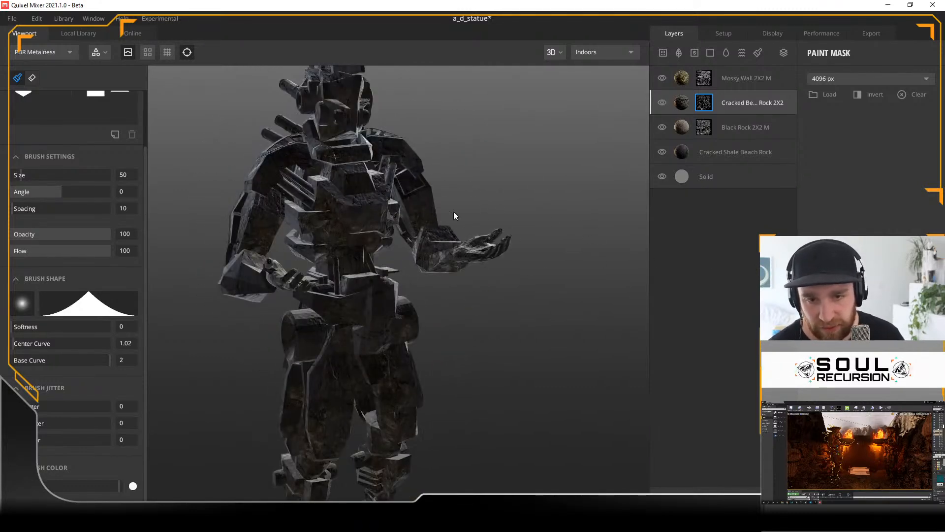
left_click_drag(199, 170, 370, 194, "alt")
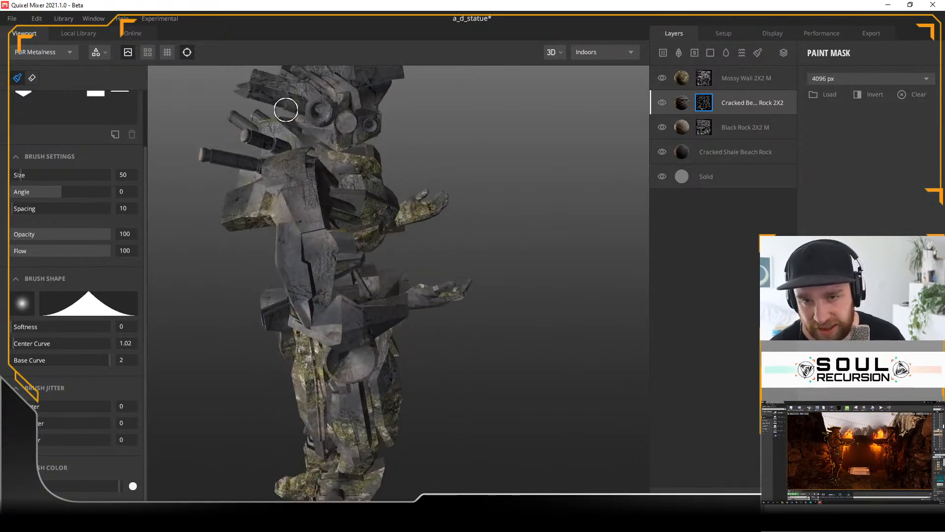
left_click_drag(547, 230, 540, 238, "alt")
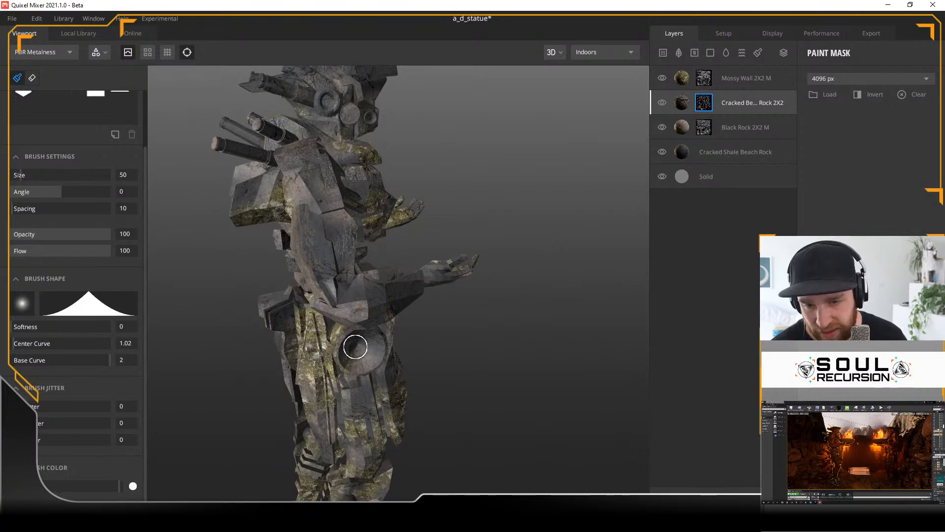
mouse_move(394, 291)
left_mouse_down("alt")
mouse_move(444, 314)
mouse_move(533, 261)
mouse_move(509, 273)
mouse_move(446, 258)
left_mouse_up("alt")
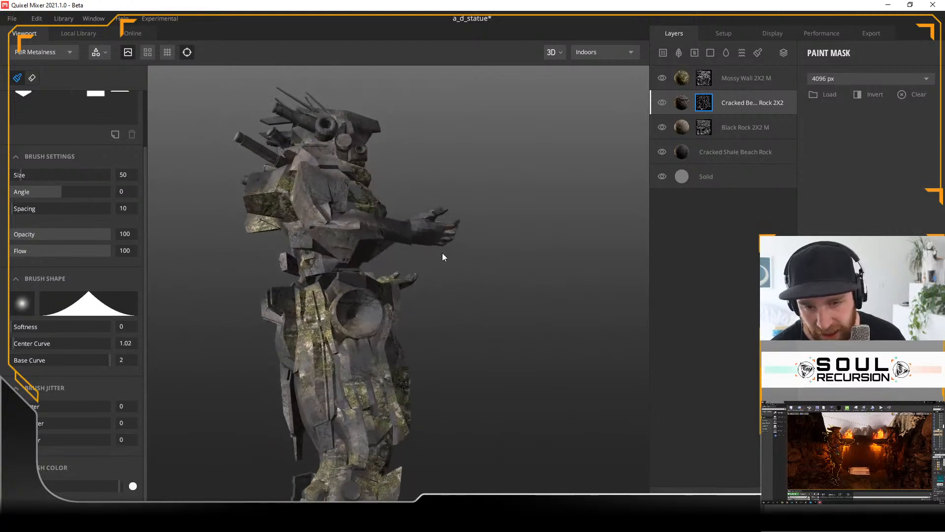
Step: Paint the Cracked Beach Rock mask across the statue's upper back, rear shoulder, lower back and the rear of its hips
left_click_drag(504, 324, 620, 401, "alt")
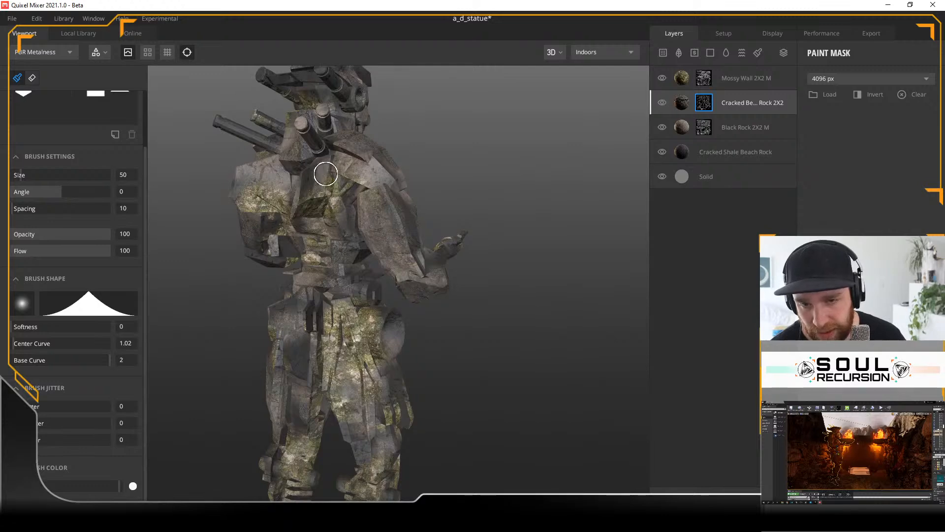
mouse_move(333, 154)
left_mouse_down("alt")
mouse_move(443, 143)
mouse_move(425, 173)
left_mouse_up("alt")
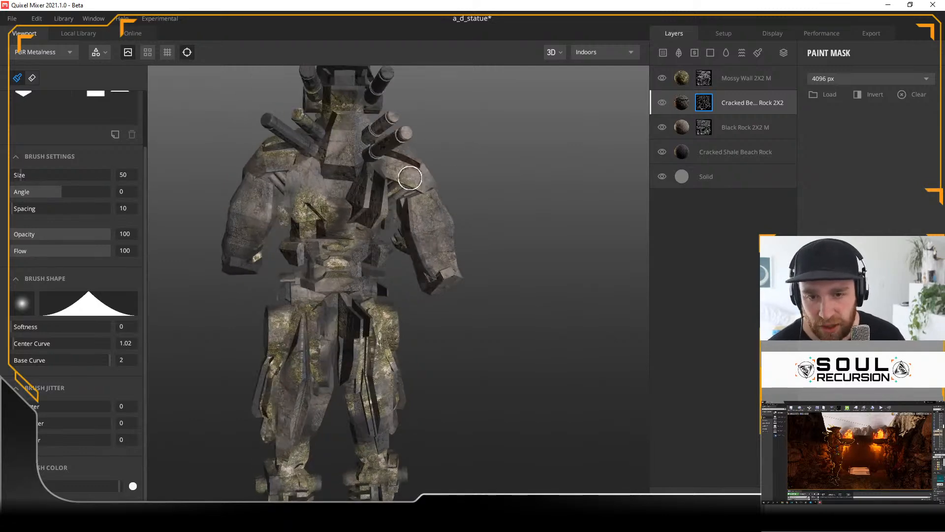
mouse_move(486, 179)
left_mouse_down("alt")
mouse_move(570, 169)
mouse_move(527, 143)
mouse_move(490, 312)
mouse_move(395, 317)
left_mouse_up("alt")
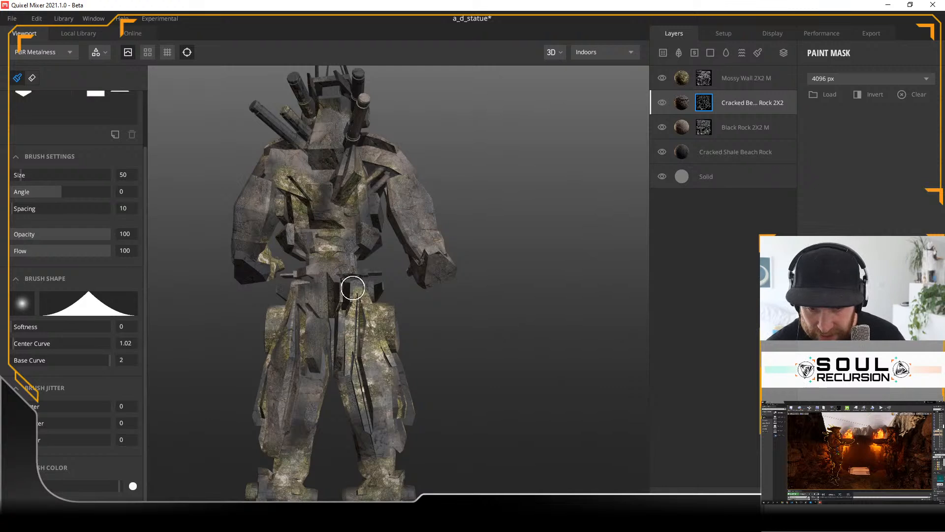
left_click_drag(437, 340, 366, 370, "alt")
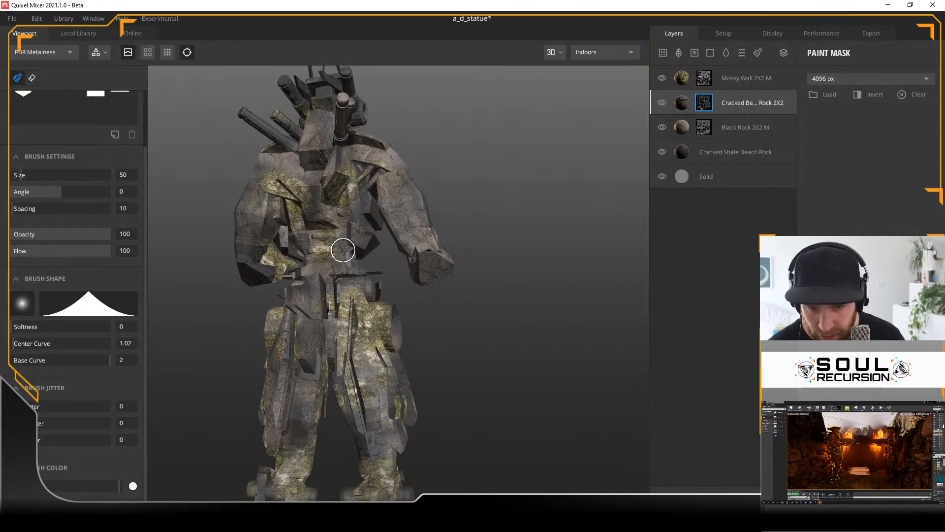
mouse_move(516, 414)
left_mouse_down("alt")
mouse_move(277, 407)
mouse_move(236, 450)
mouse_move(267, 440)
left_mouse_up("alt")
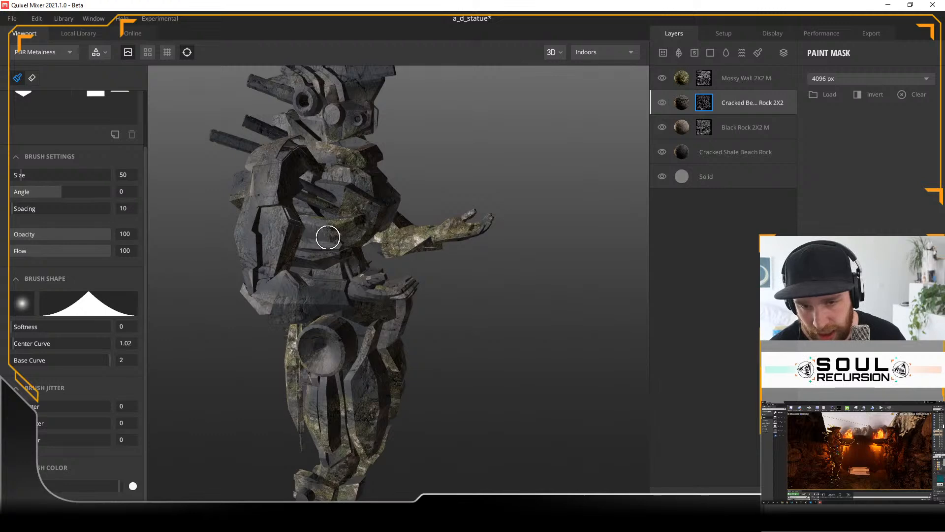
Step: Examine the Cracked Beach Rock coverage on the whole statue from the front and the side
left_click_drag(574, 345, 471, 348, "alt")
right_click_drag(472, 349, 460, 382, "alt")
key("f")
left_click_drag(459, 382, 413, 351, "alt")
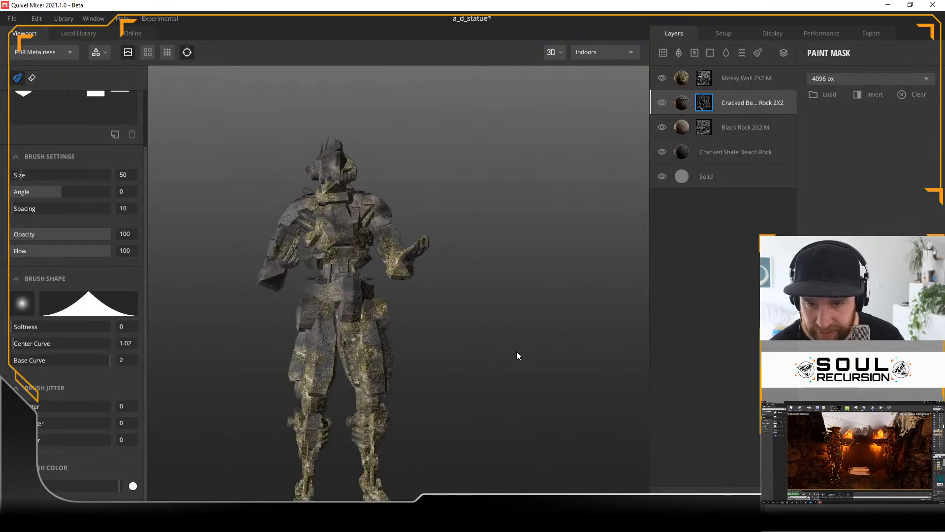
left_click_drag(401, 364, 401, 393, "alt")
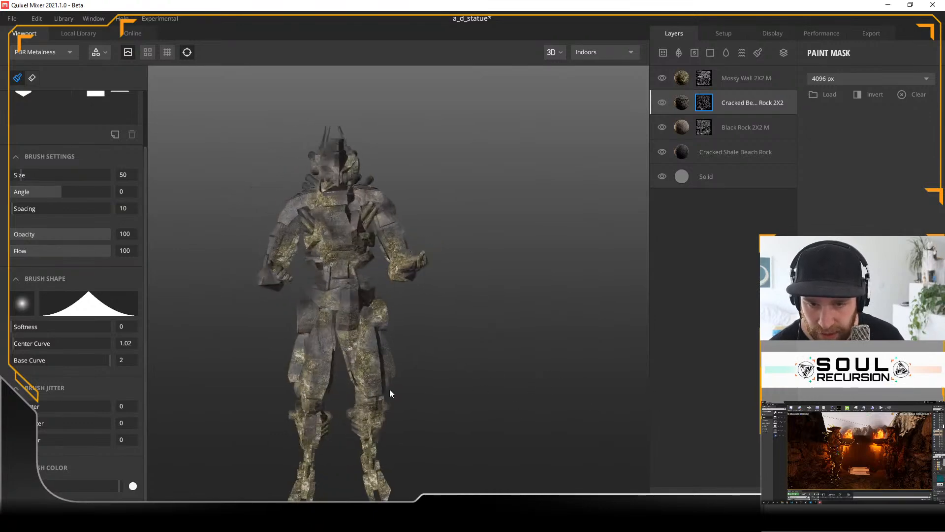
left_click_drag(363, 348, 563, 408, "alt")
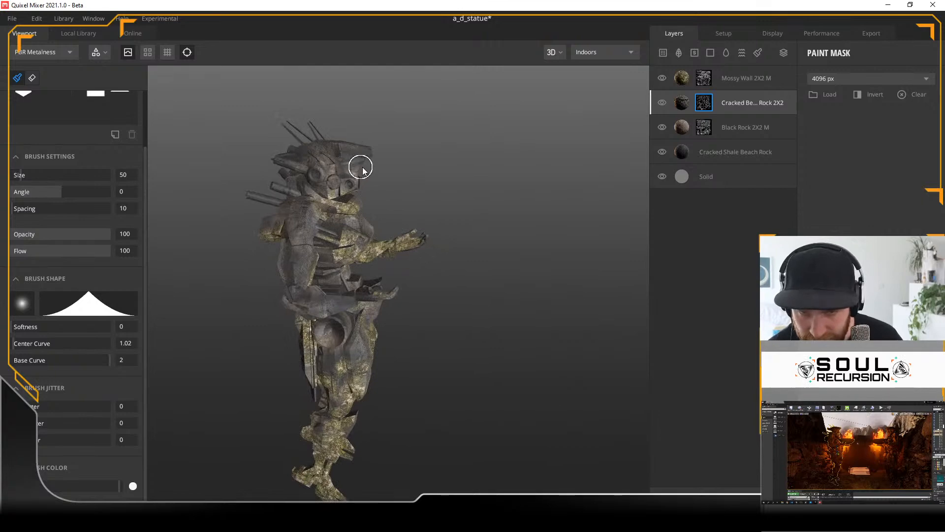
left_click_drag(459, 180, 472, 160, "alt")
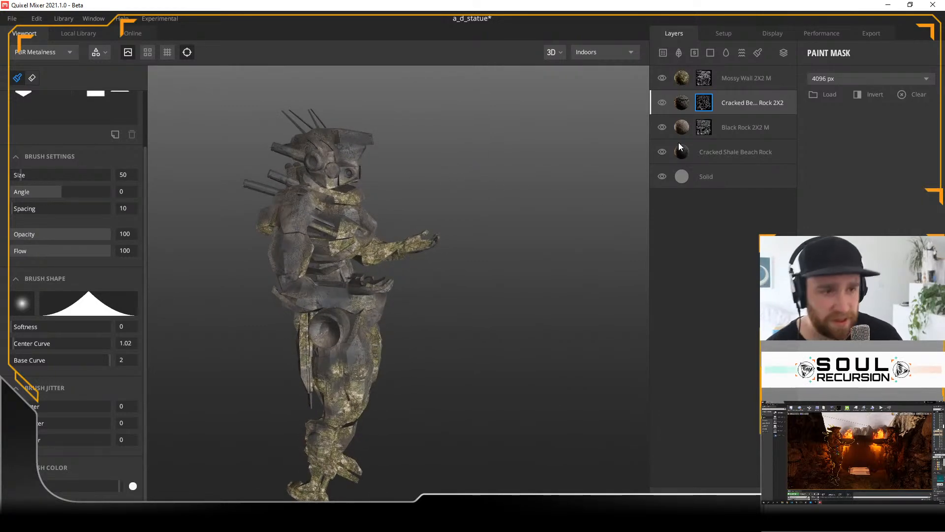
Step: Select the Mossy Wall layer's mask and paint moss onto the top and side of the statue's helmet
left_click(686, 76)
left_click(709, 82)
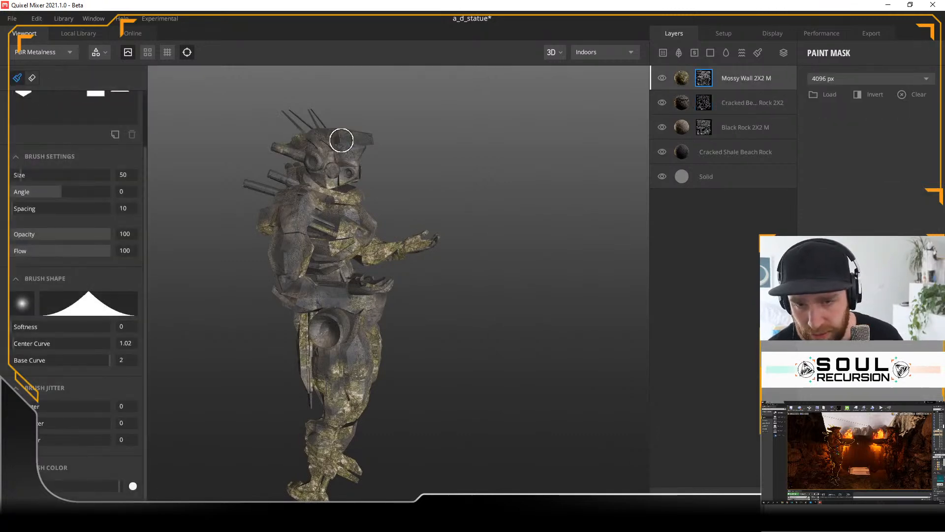
left_click_drag(330, 139, 345, 142)
mouse_move(464, 196)
left_mouse_down("alt")
mouse_move(422, 187)
mouse_move(456, 202)
left_mouse_up("alt")
left_click_drag(344, 144, 338, 146)
mouse_move(446, 190)
left_mouse_down("alt")
mouse_move(430, 186)
mouse_move(443, 189)
mouse_move(457, 162)
mouse_move(321, 173)
left_mouse_up("alt")
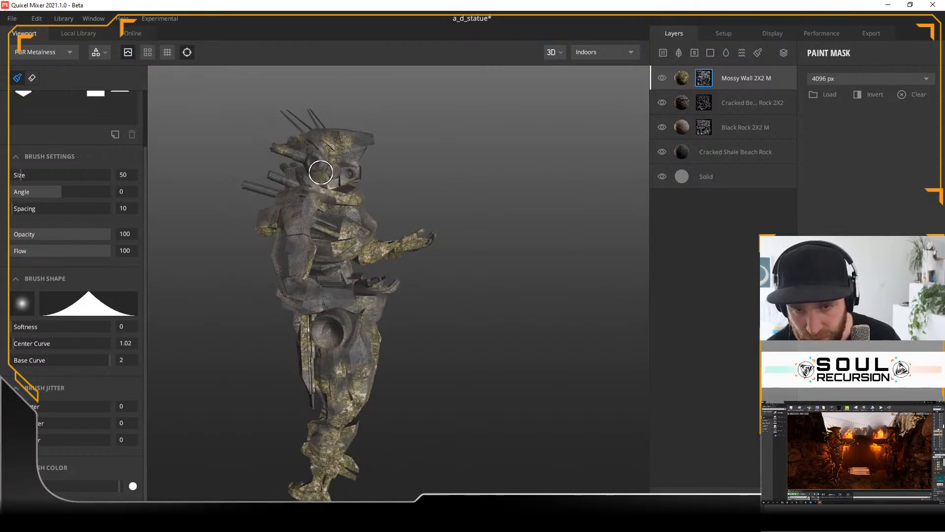
Step: Paint the Mossy Wall mask over the statue's chest, hip plate and the side of its thigh
mouse_move(503, 185)
left_mouse_down("alt")
mouse_move(331, 154)
mouse_move(430, 178)
mouse_move(422, 200)
mouse_move(326, 217)
left_mouse_up("alt")
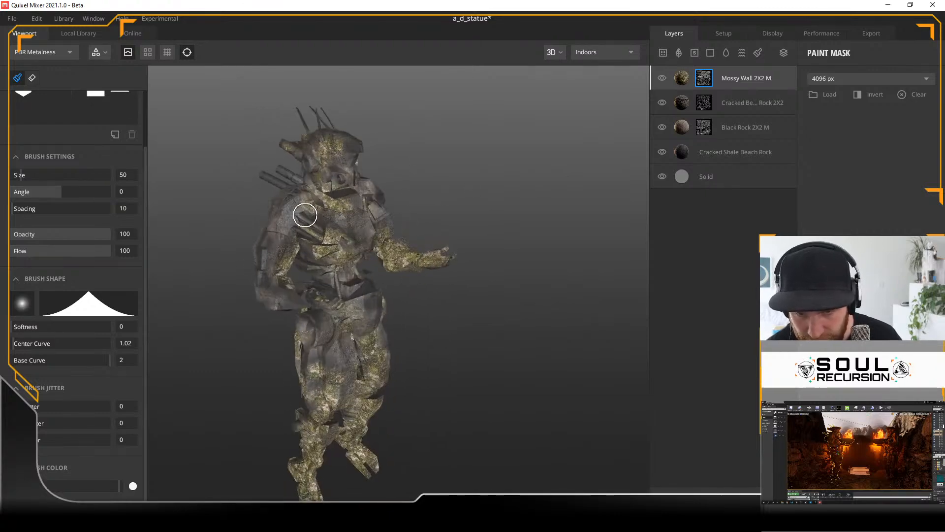
mouse_move(440, 180)
left_mouse_down("alt")
mouse_move(458, 173)
mouse_move(391, 135)
mouse_move(465, 89)
left_mouse_up("alt")
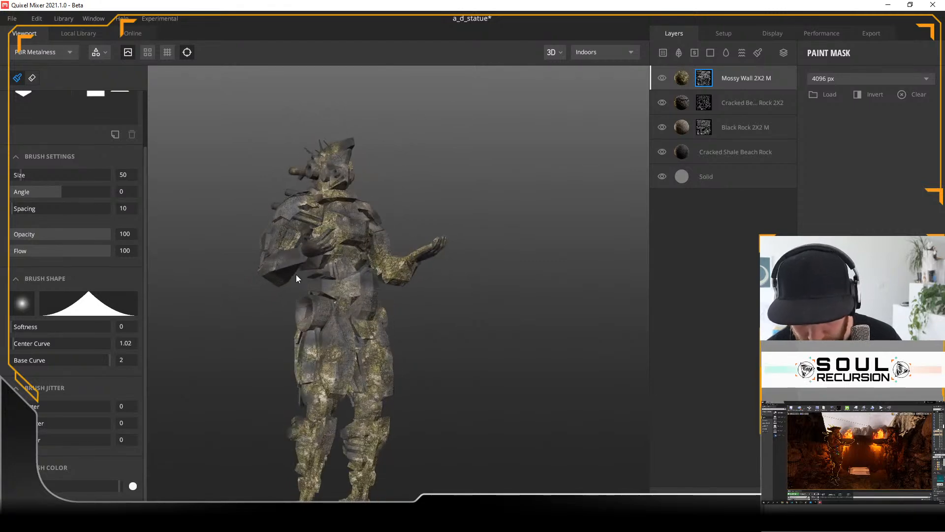
mouse_move(456, 285)
left_mouse_down("alt")
mouse_move(343, 343)
mouse_move(368, 361)
mouse_move(455, 363)
mouse_move(298, 328)
mouse_move(468, 348)
mouse_move(333, 345)
left_mouse_up("alt")
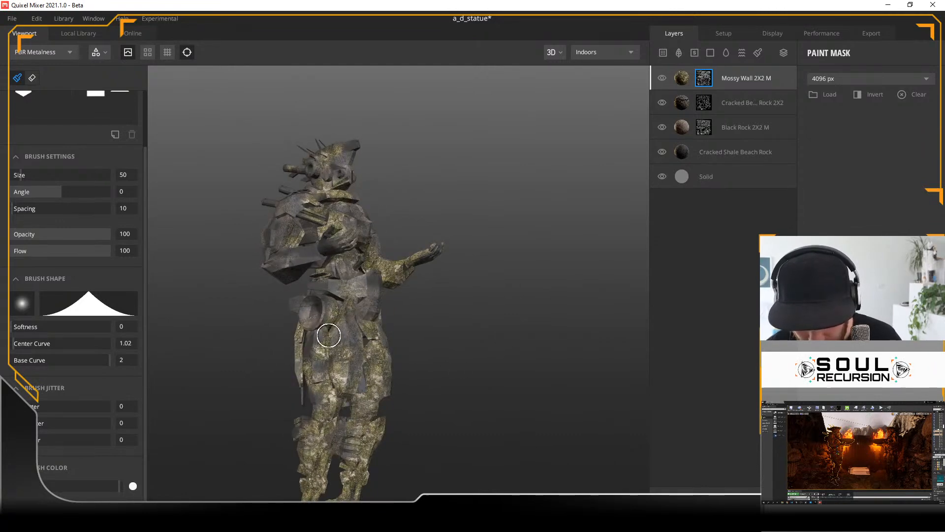
mouse_move(328, 382)
left_mouse_down("alt")
mouse_move(407, 415)
mouse_move(291, 424)
mouse_move(343, 393)
mouse_move(226, 422)
mouse_move(333, 349)
mouse_move(438, 327)
mouse_move(477, 340)
mouse_move(609, 345)
mouse_move(398, 352)
left_mouse_up("alt")
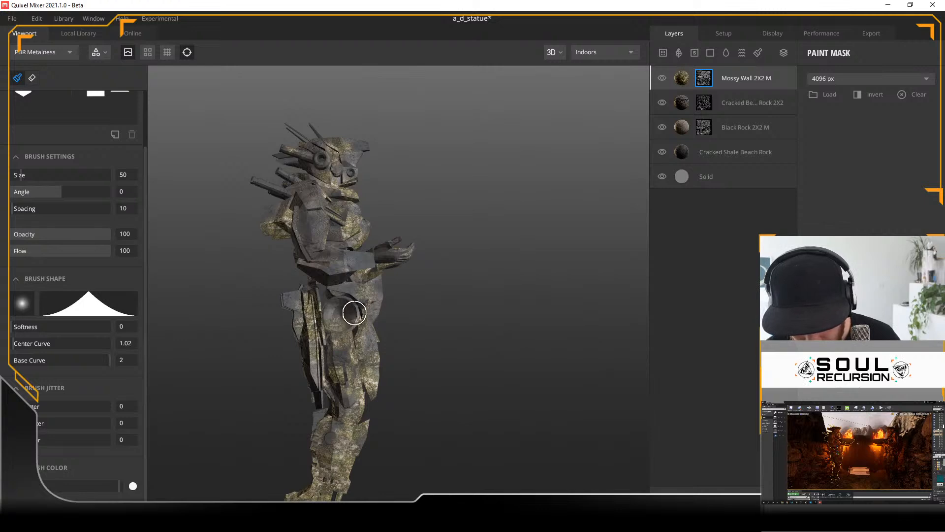
left_click_drag(438, 331, 381, 362, "alt")
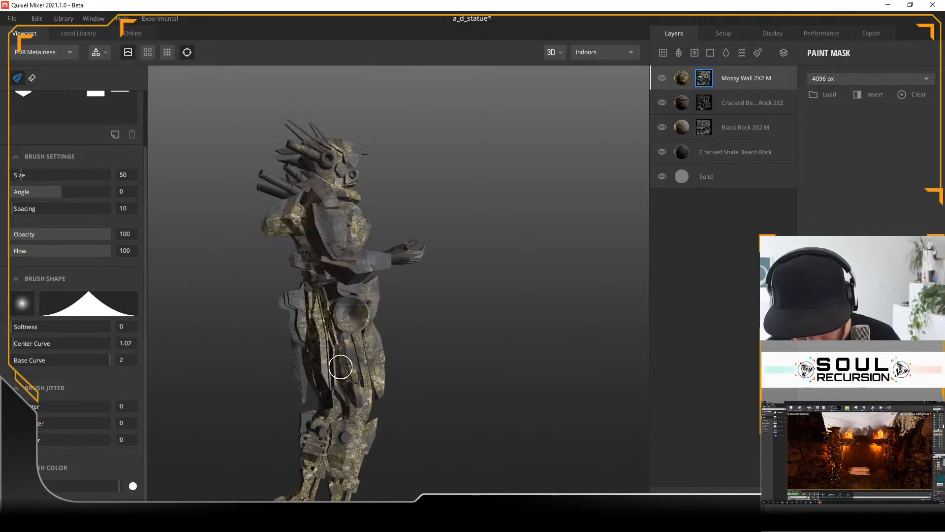
left_click_drag(465, 360, 187, 363, "alt")
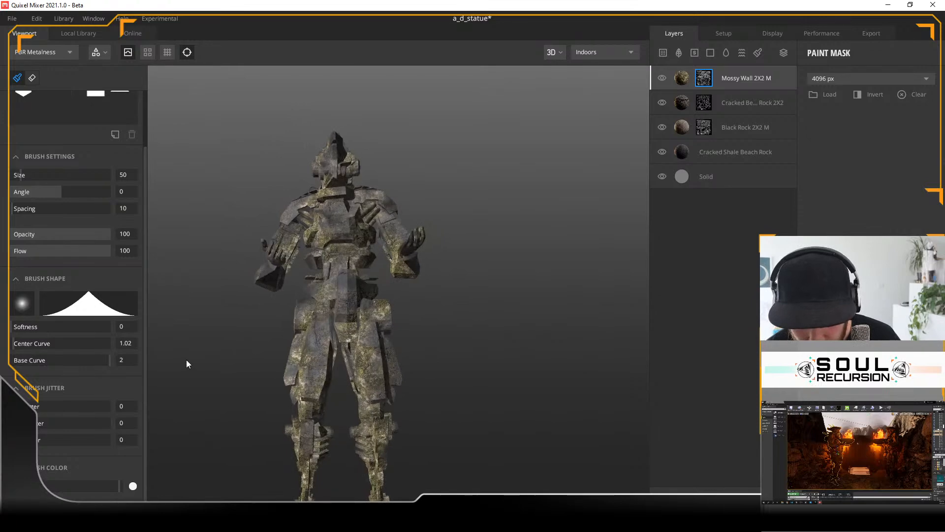
Step: Paint the Mossy Wall mask on the statue's shoulder and upper arm from the side, and check the coverage from the front
left_click_drag(449, 291, 199, 312, "alt")
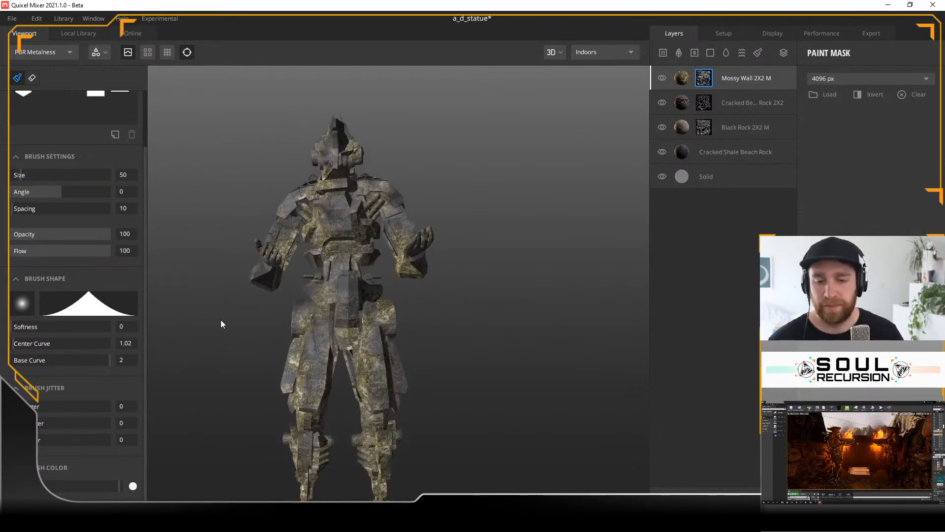
scroll(358, 325, "down", 5)
scroll(388, 324, "up", 5)
left_click_drag(429, 341, 202, 187, "alt")
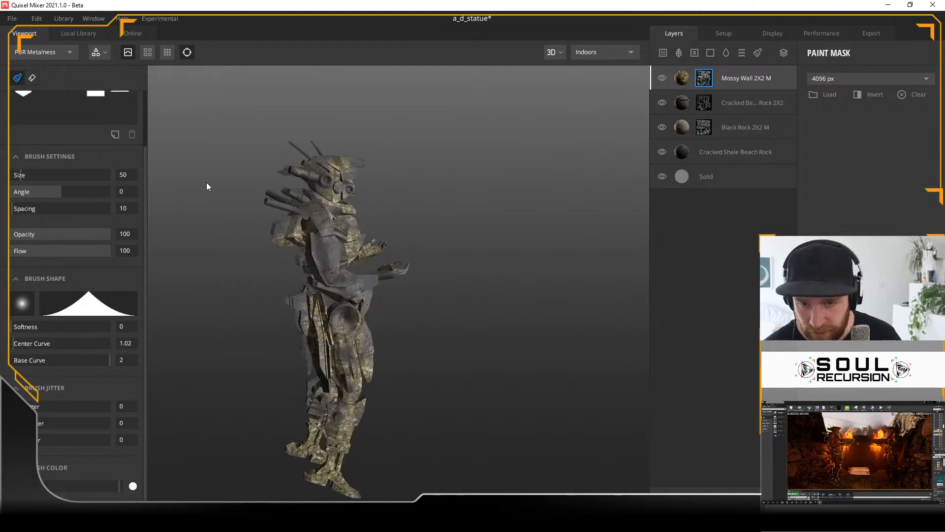
left_click_drag(301, 201, 314, 213)
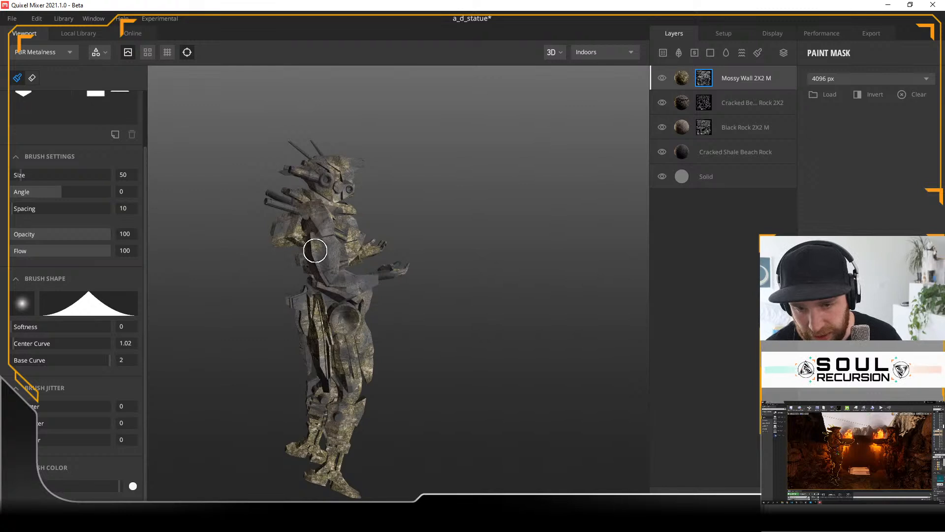
left_click_drag(434, 217, 295, 245, "alt")
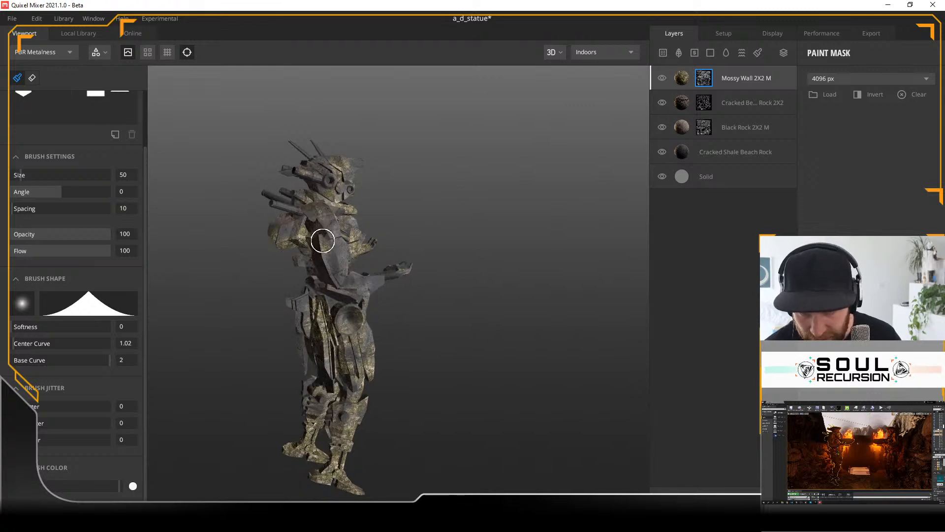
left_click_drag(465, 211, 200, 203, "alt")
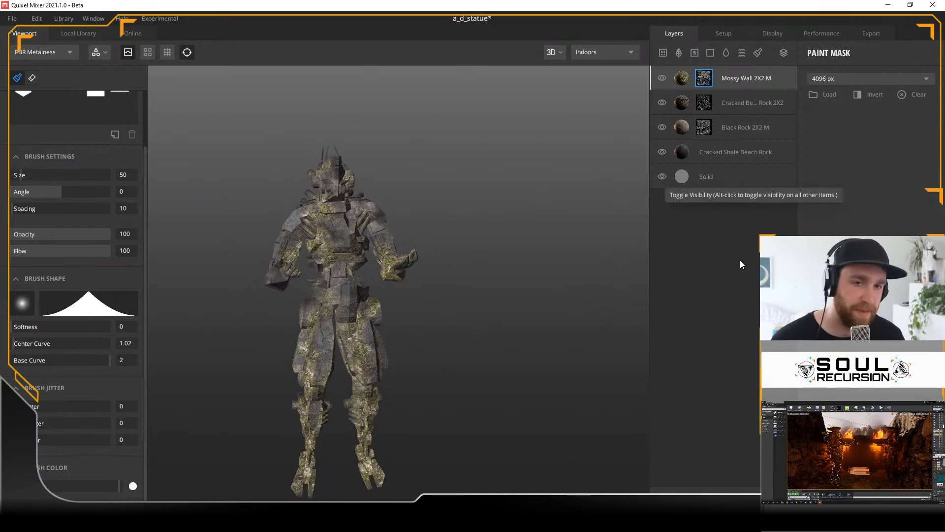
mouse_move(445, 250)
left_mouse_down("alt")
mouse_move(454, 259)
mouse_move(390, 253)
mouse_move(498, 255)
mouse_move(432, 278)
left_mouse_up("alt")
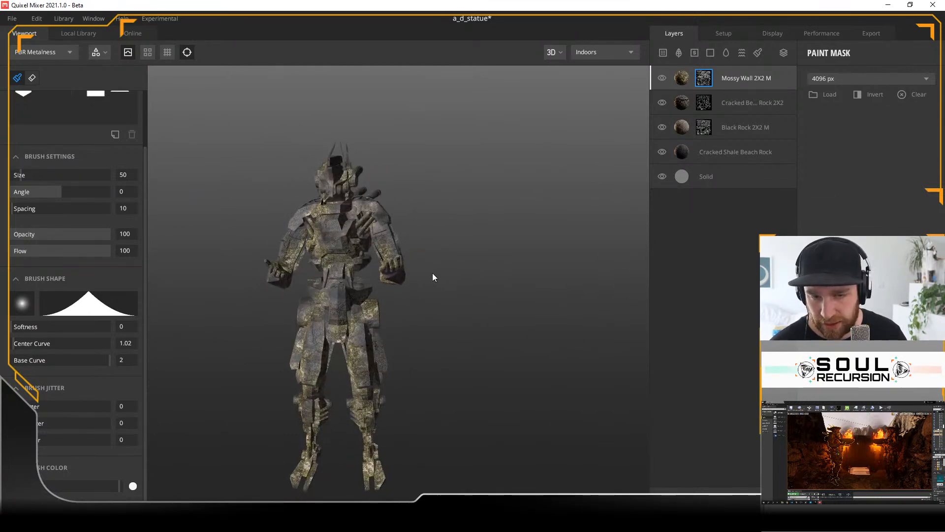
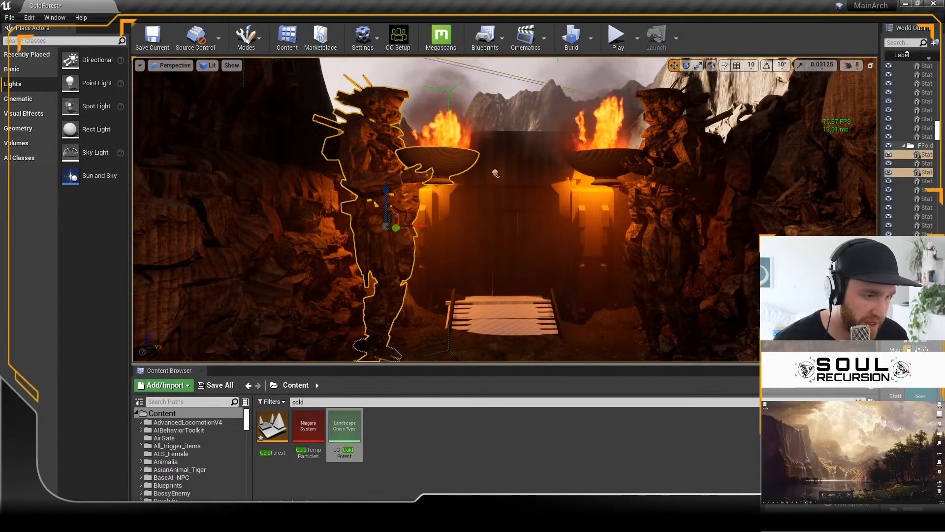
Step: Widen the outliner and details area, enlarge the content browser, and search all content for "stat"
left_click_drag(879, 350, 706, 350)
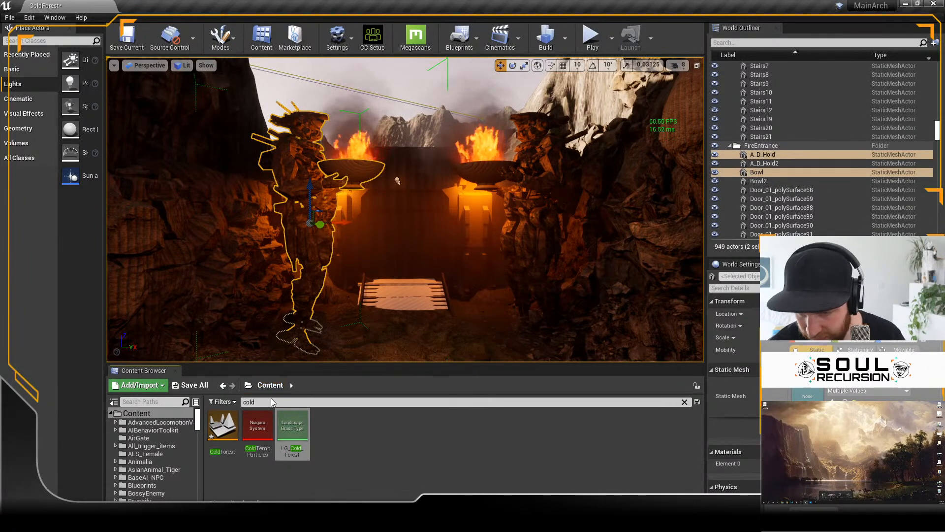
key("BackSpace")
key("BackSpace")
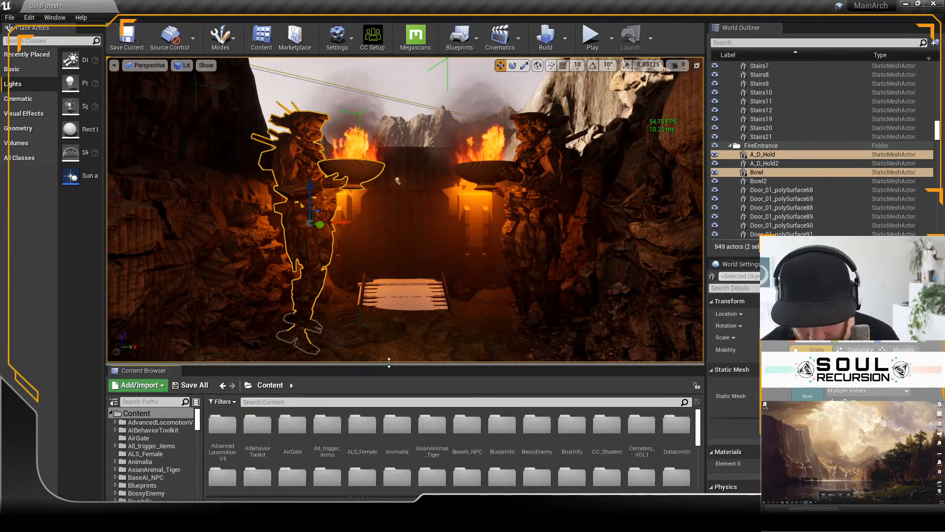
left_click_drag(388, 366, 380, 331)
left_click(285, 359)
type("stat")
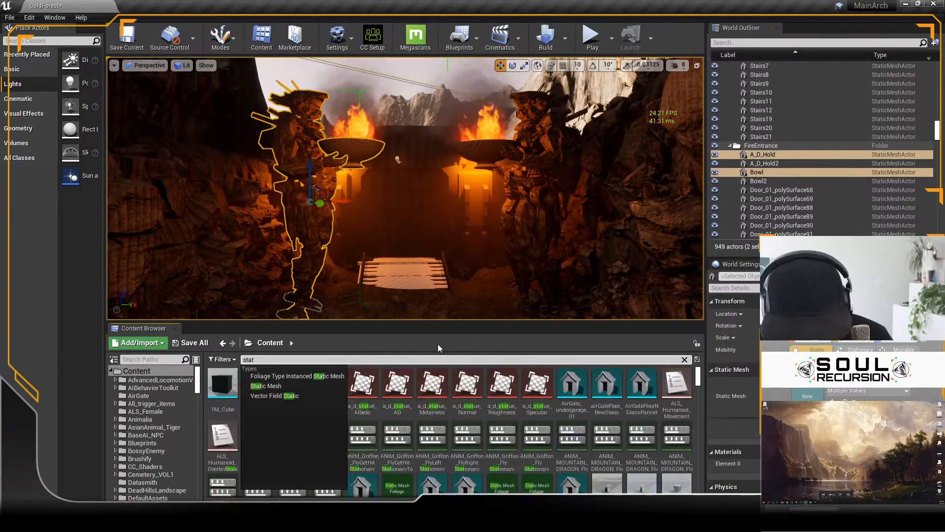
left_click(372, 338)
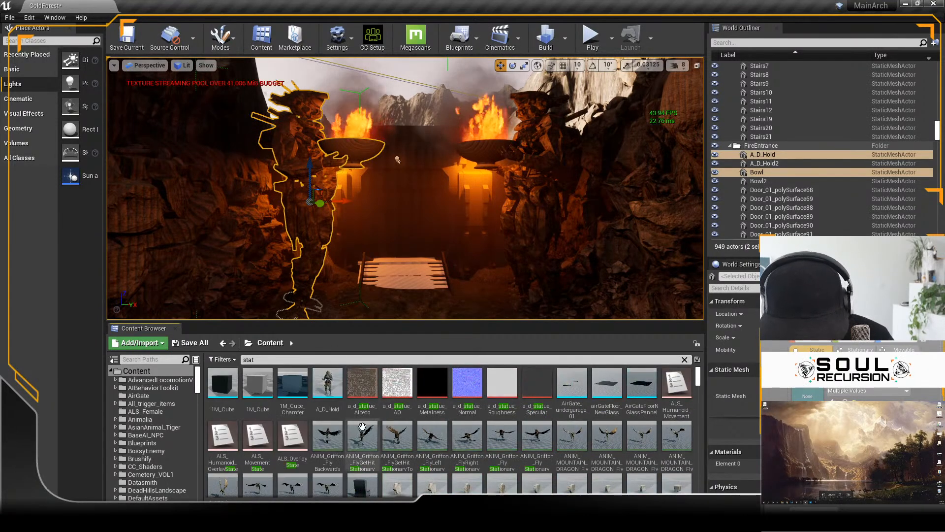
Step: Open the A_D_Hold statue mesh and locate its M_A_D_statues material in the A_D_materials folder
left_click(328, 382)
double_click(329, 382)
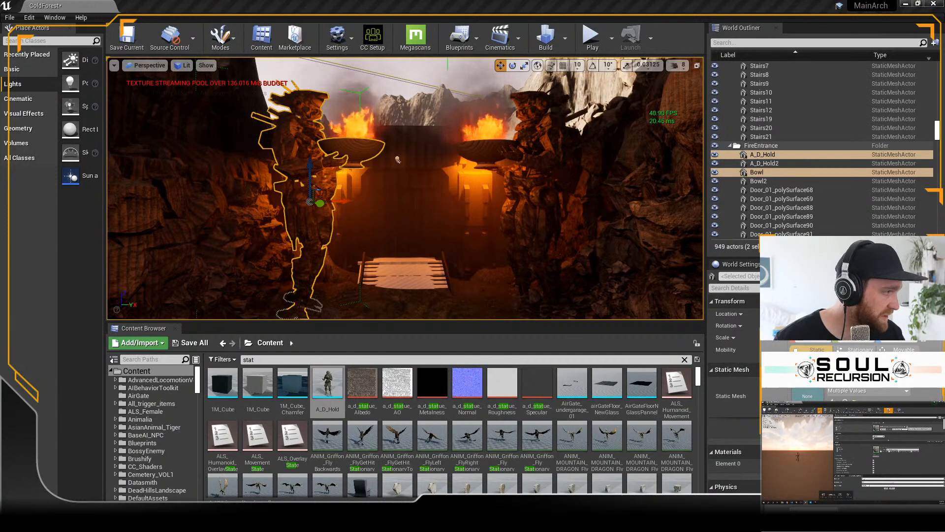
left_click(907, 428)
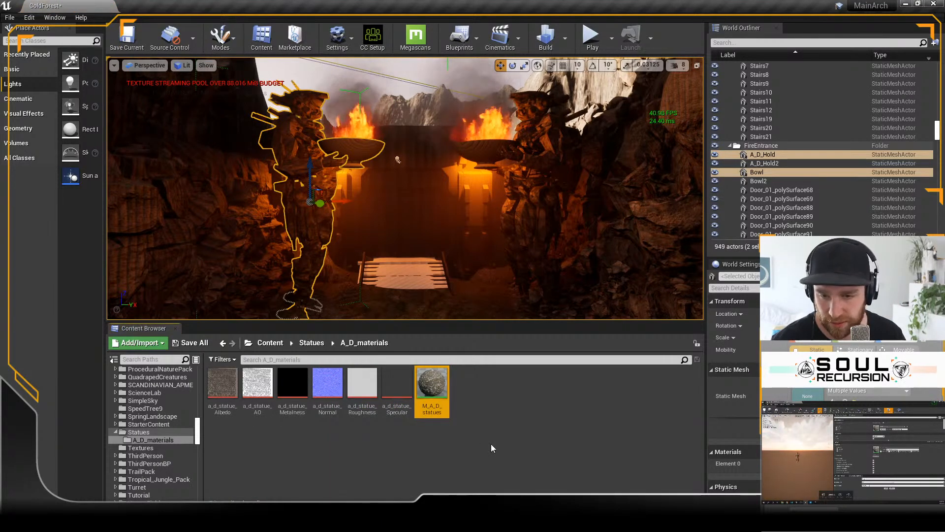
left_click(432, 387)
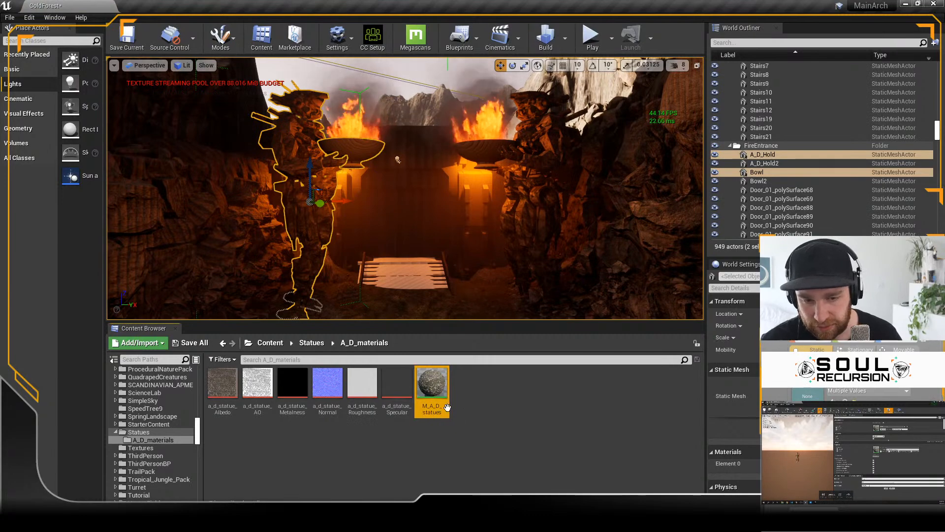
Step: Duplicate the M_A_D_statues material and name the copy M_A_D_Statue_02
right_click(442, 389)
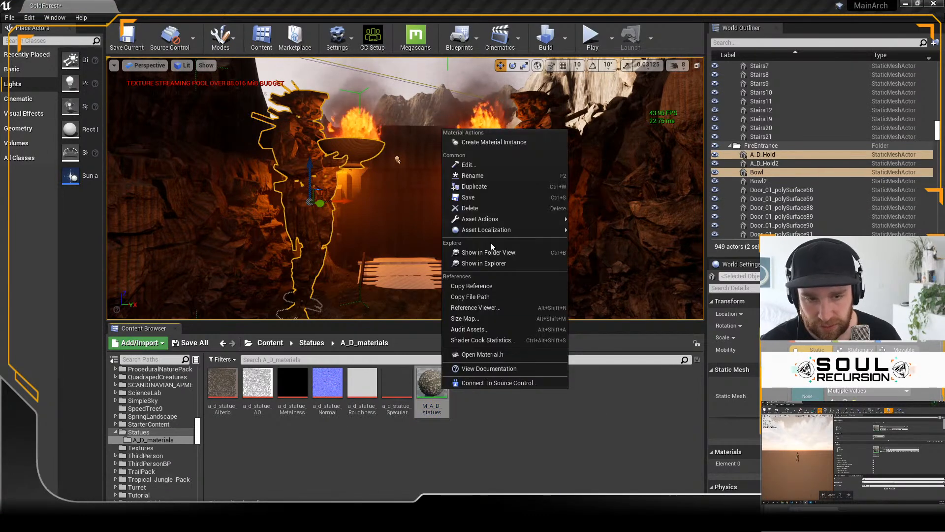
left_click(491, 186)
right_click(472, 408)
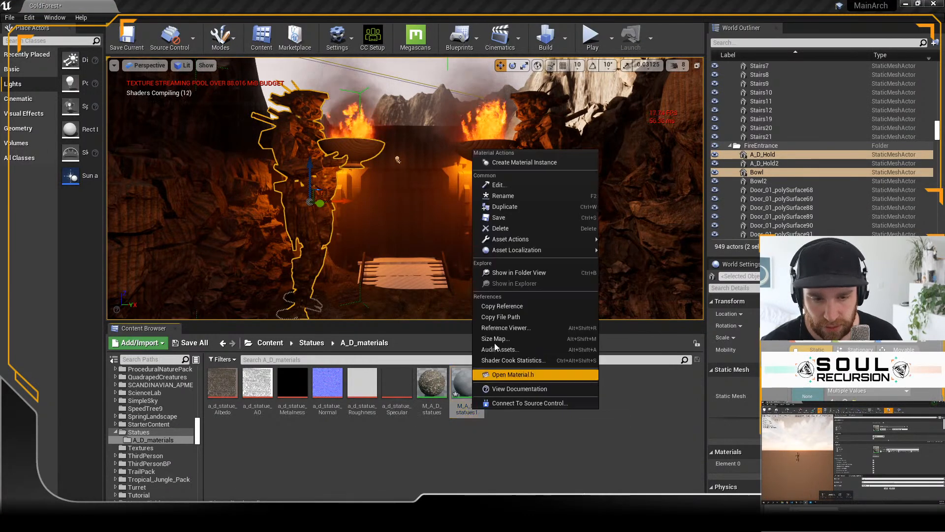
left_click(510, 196)
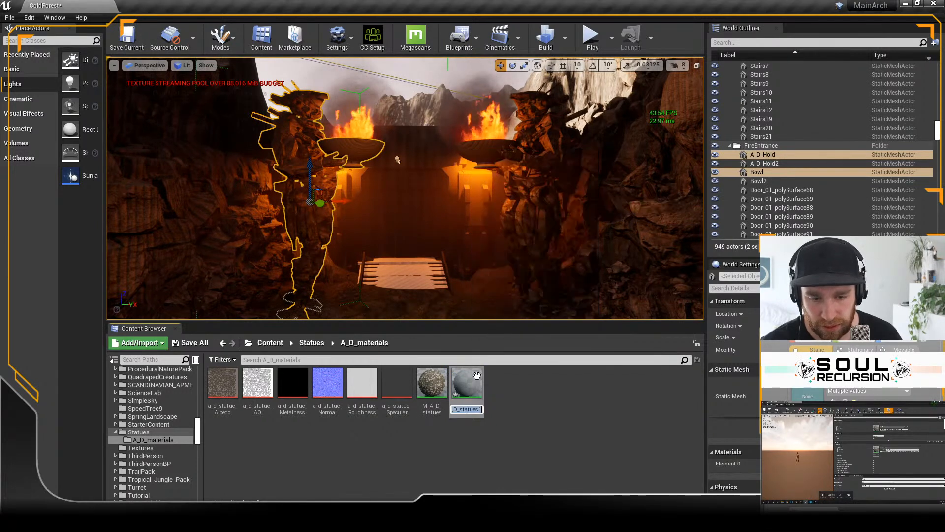
right_click(468, 412)
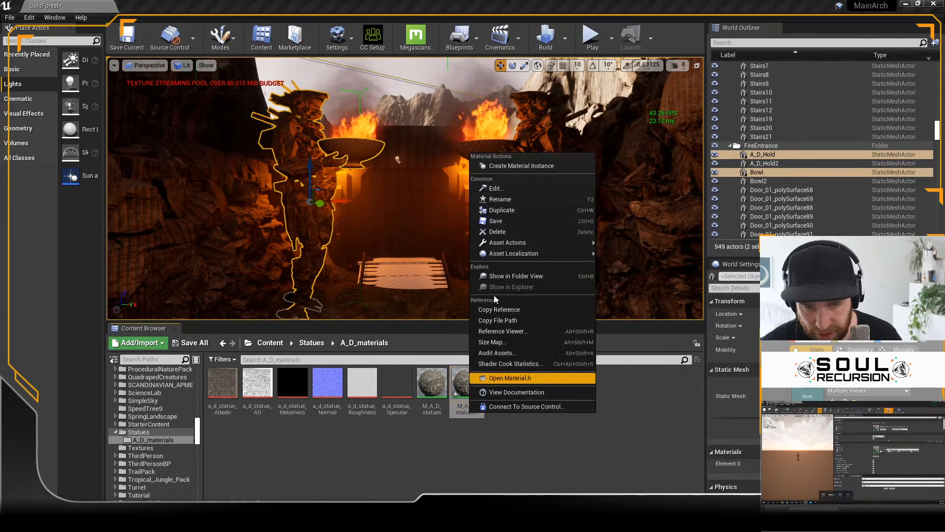
left_click(515, 202)
type("M_A_D_s")
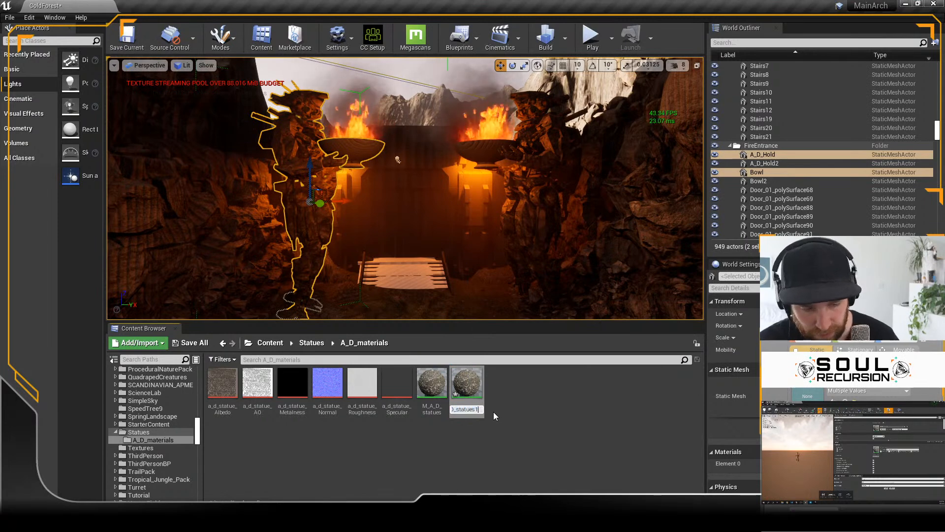
key("BackSpace")
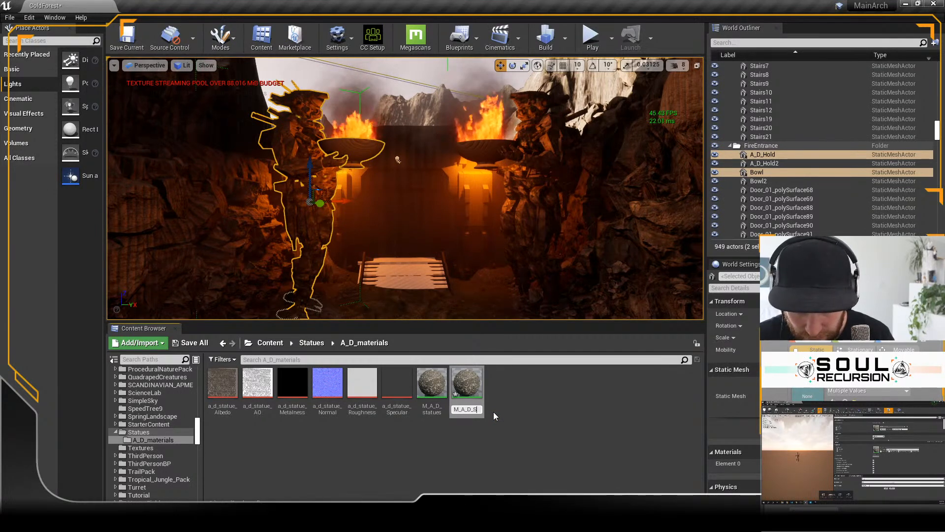
type("Statue")
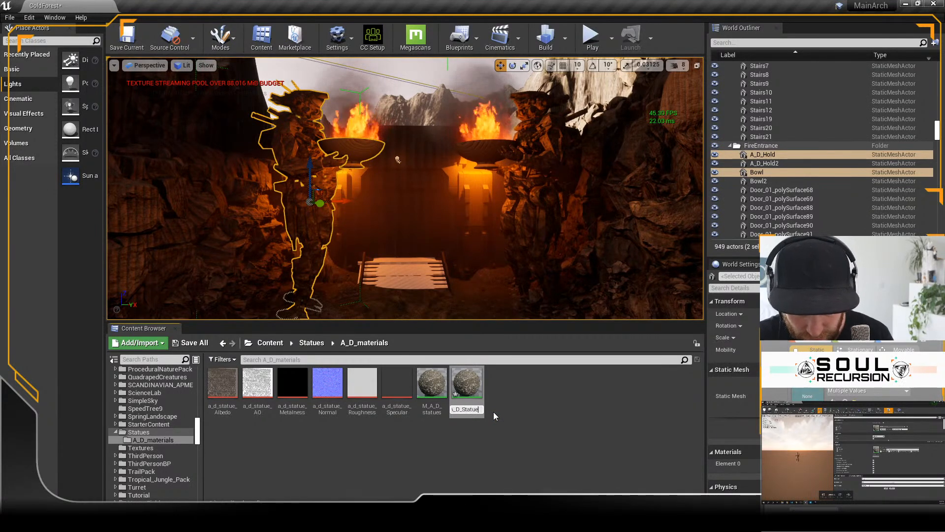
type("_02")
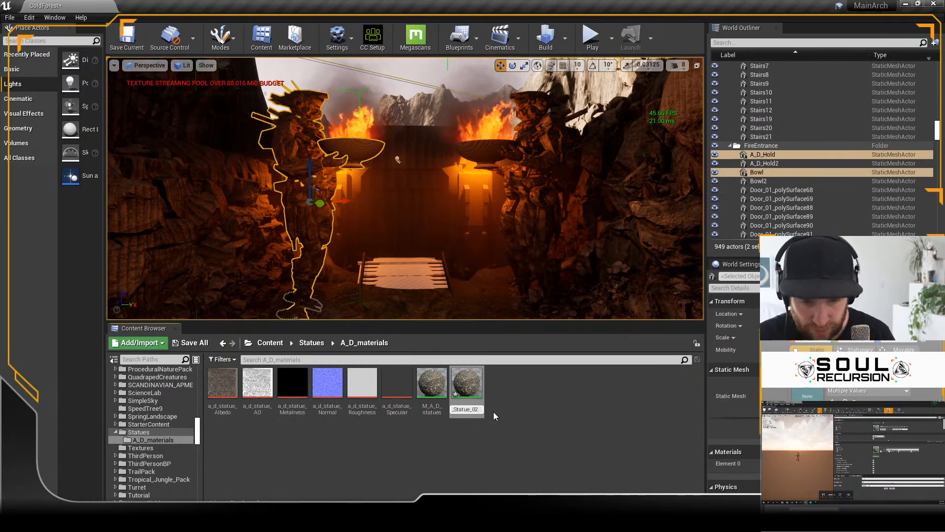
key("Return")
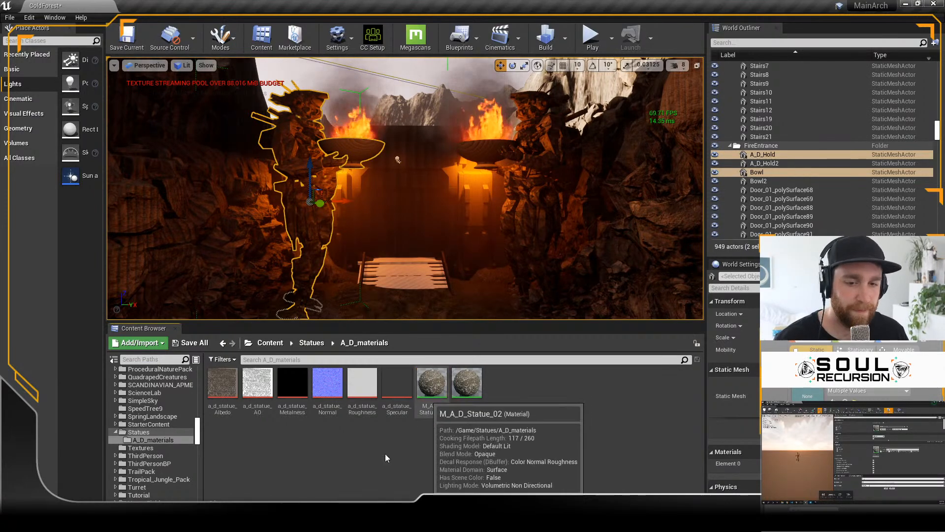
Step: Try to import the six a_d_statue textures from the Armor source images into A_D_materials, declining to overwrite the existing assets
right_click(264, 450)
left_click(342, 173)
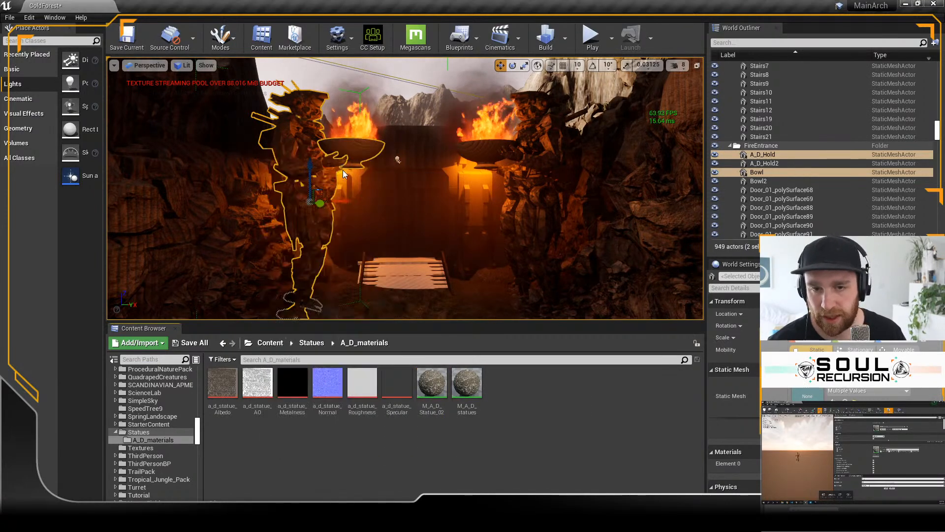
left_click(302, 26)
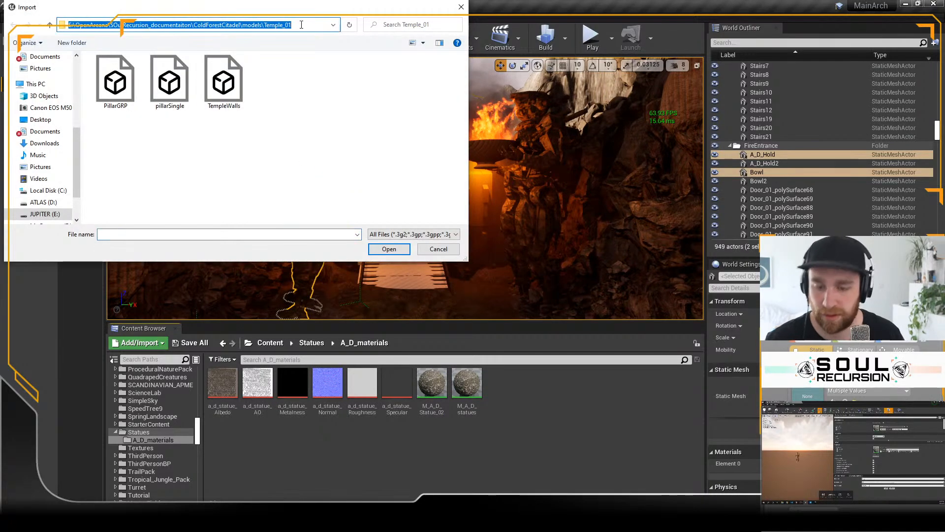
key("Return")
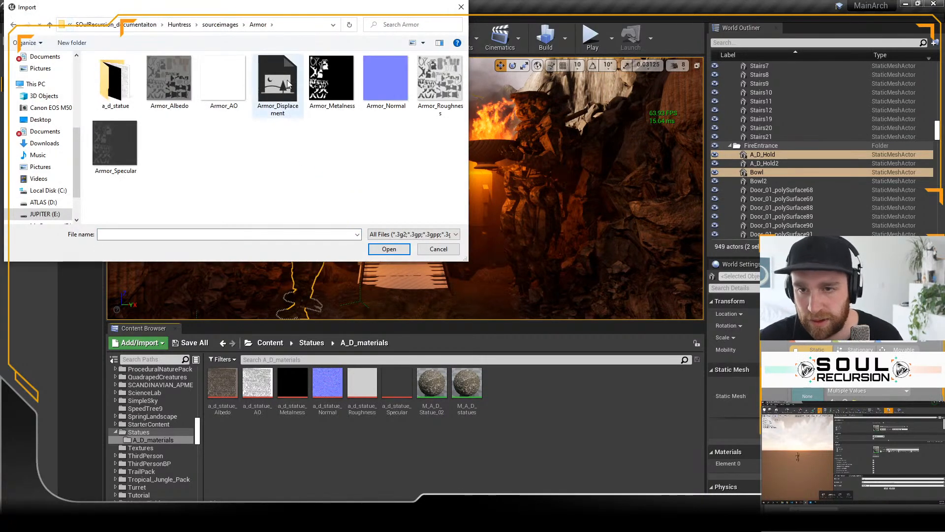
double_click(117, 84)
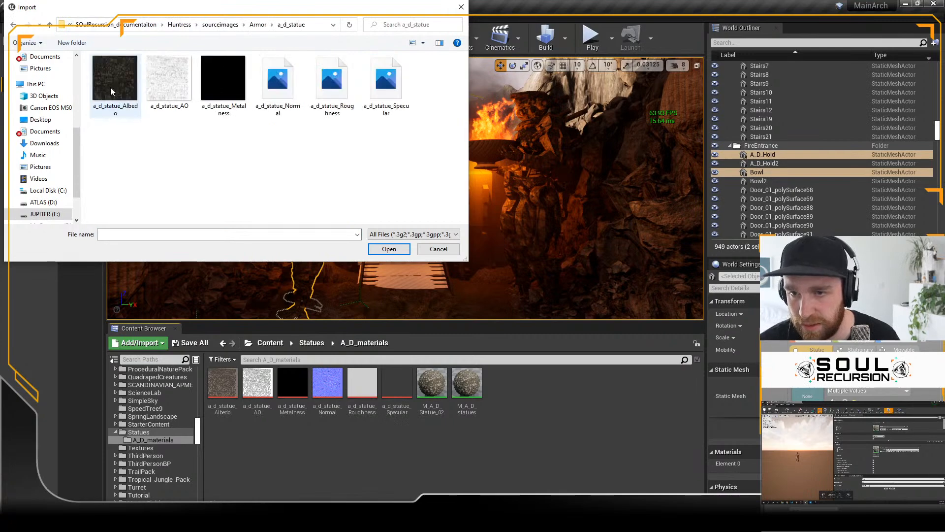
left_click(113, 91)
left_click(377, 91, "shift")
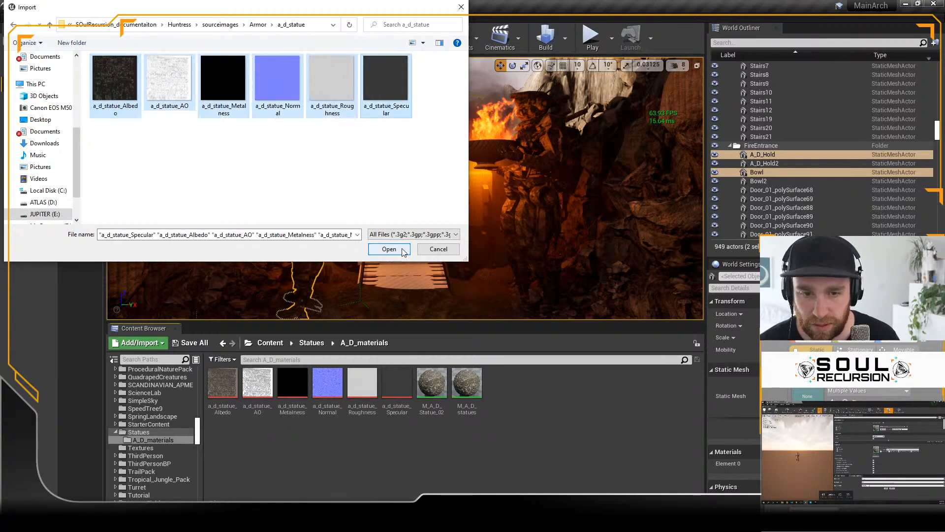
left_click(389, 249)
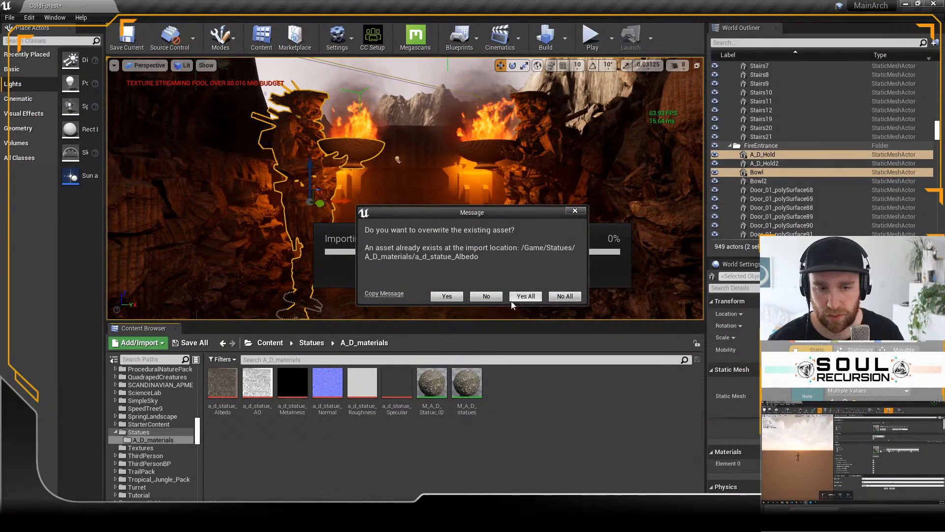
left_click(486, 297)
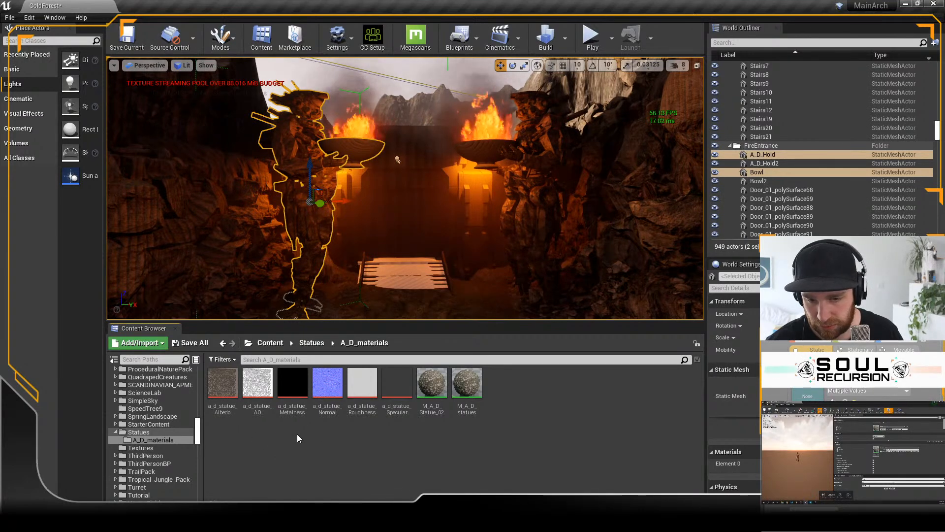
Step: Create a folder named T_A_D_01 inside A_D_materials
right_click(329, 441)
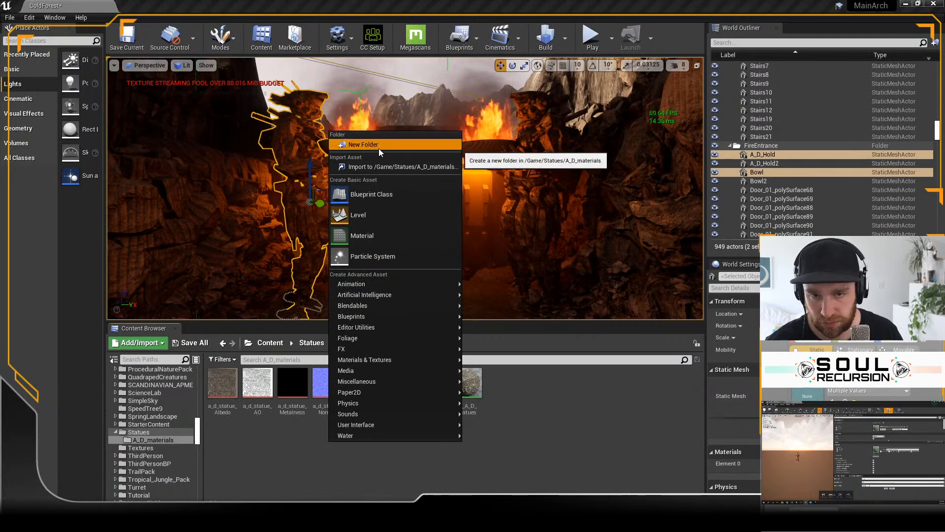
left_click(355, 85)
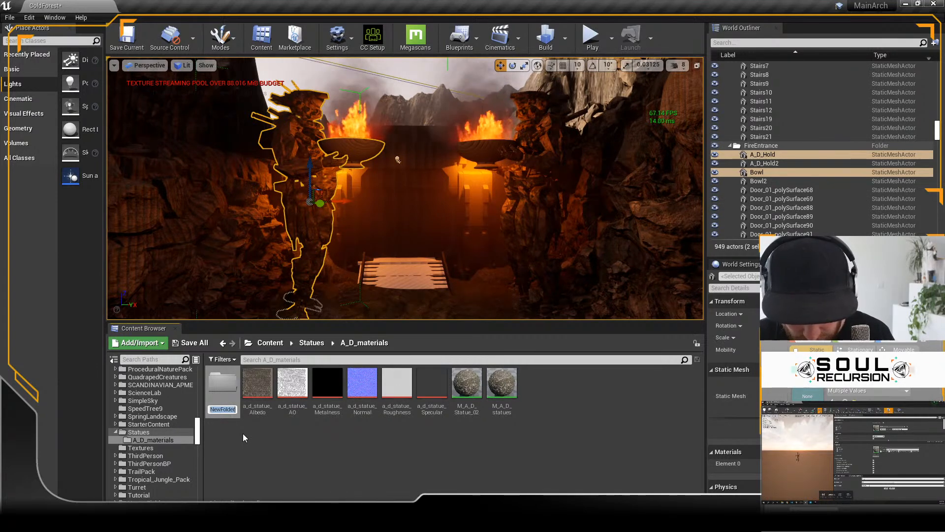
type("T")
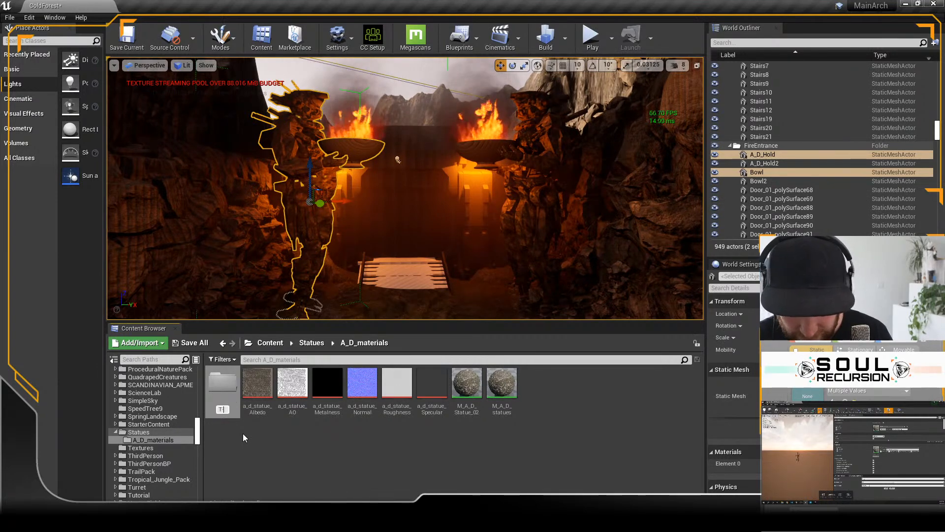
type("-A_D")
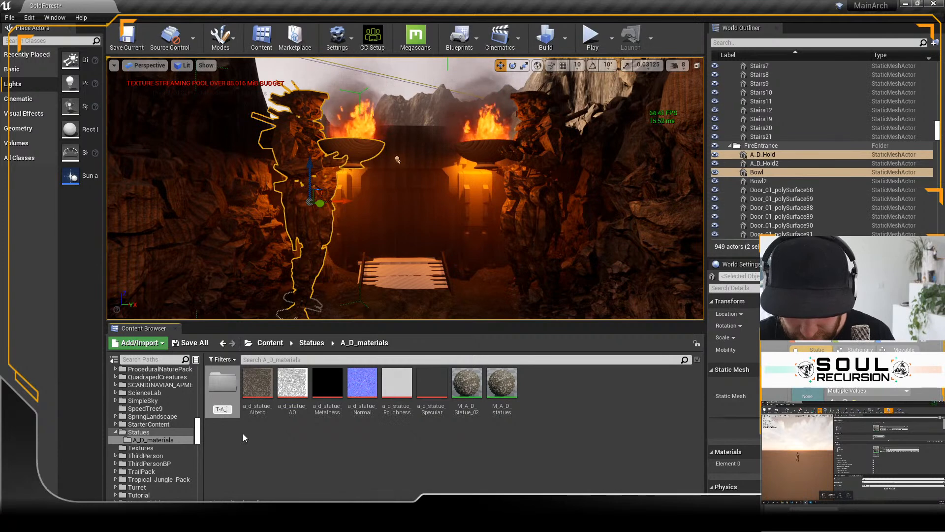
key("Left")
key("Left")
key("Left")
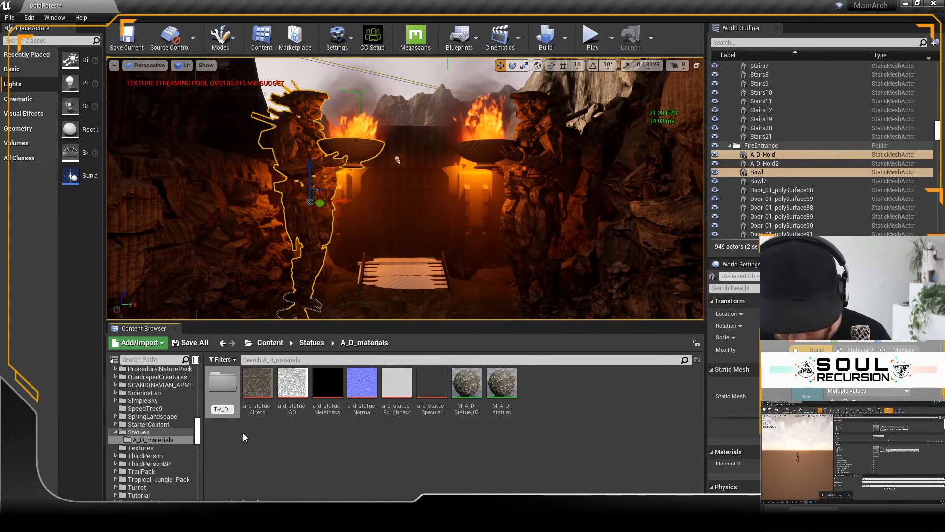
key("BackSpace")
type("_")
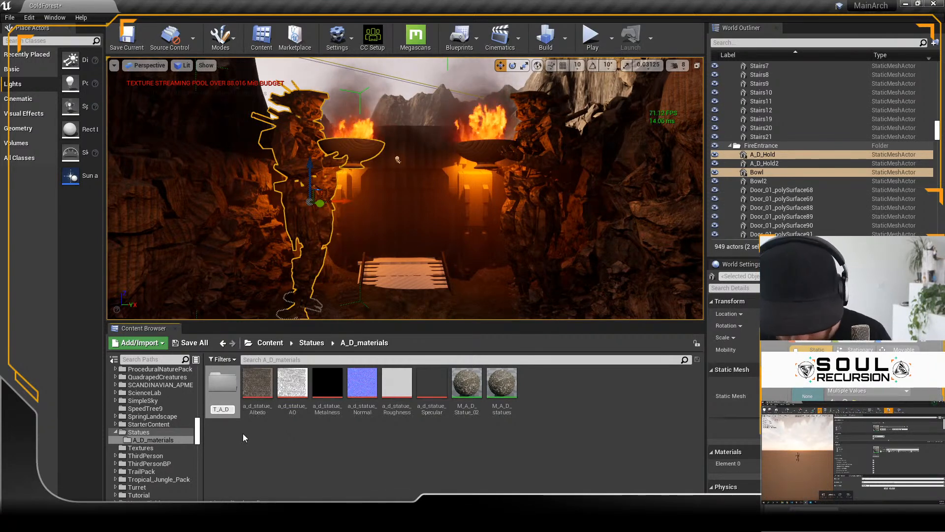
key("End")
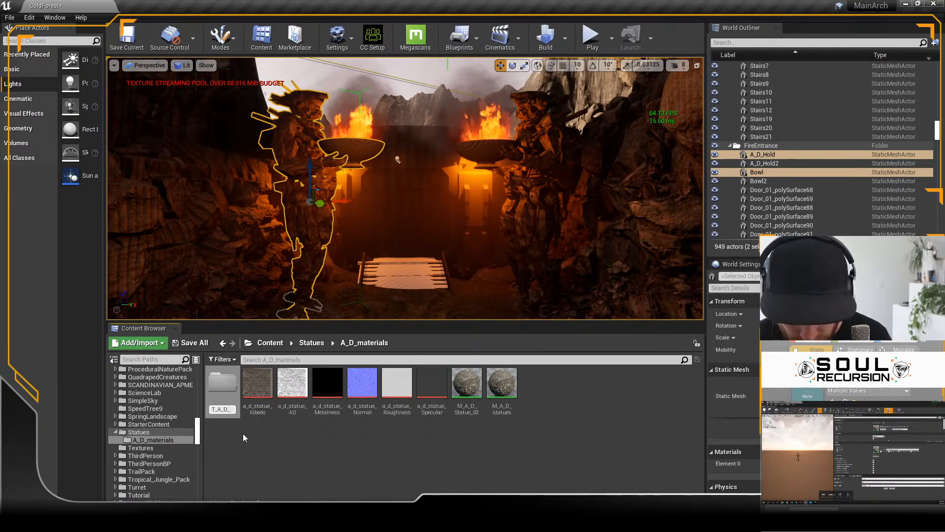
type("_01")
key("Return")
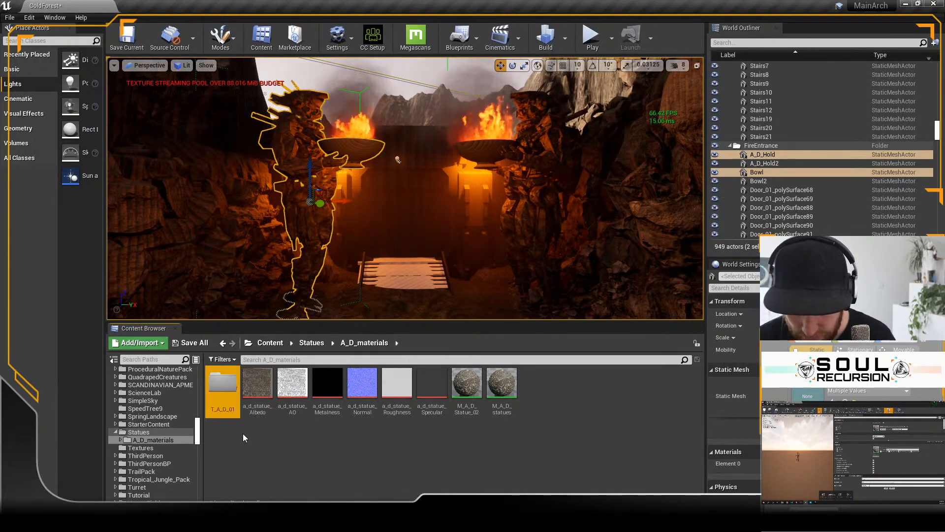
Step: Move the six a_d_statue textures, from Albedo to Specular, into the T_A_D_01 folder
left_click(257, 383)
left_click(432, 383, "shift")
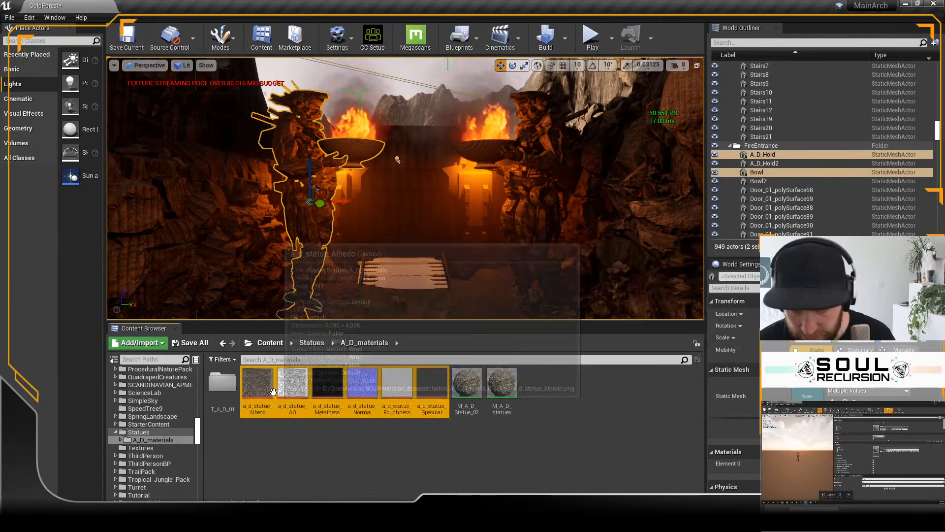
left_click_drag(432, 382, 225, 386)
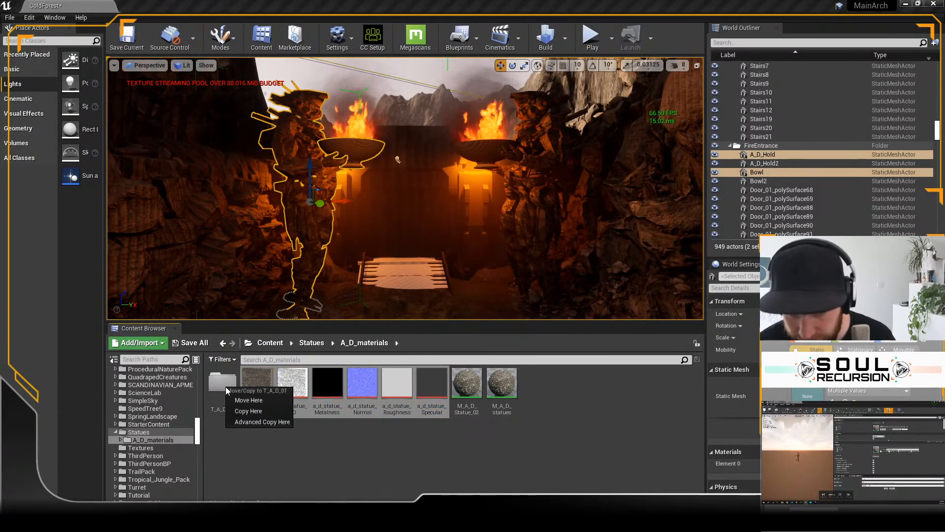
left_click(241, 399)
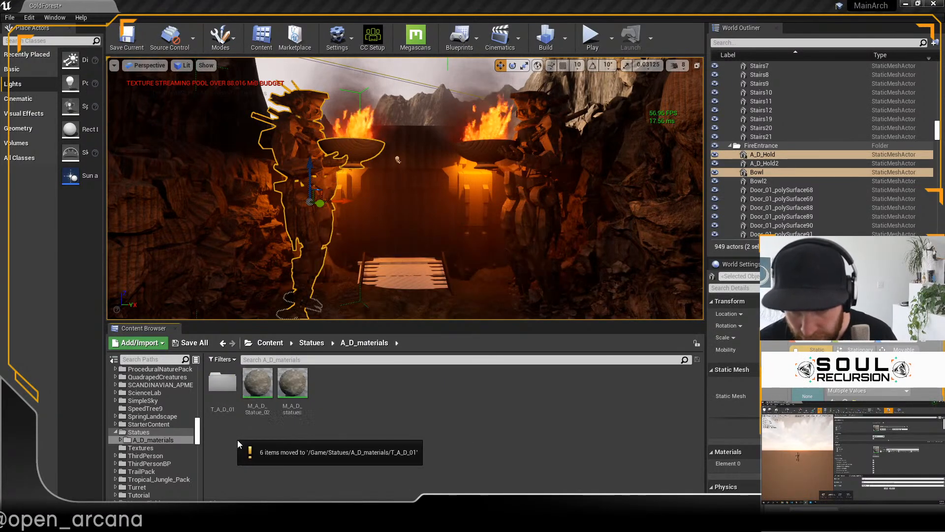
Step: Create a folder named T_A_D_02 inside A_D_materials
right_click(356, 388)
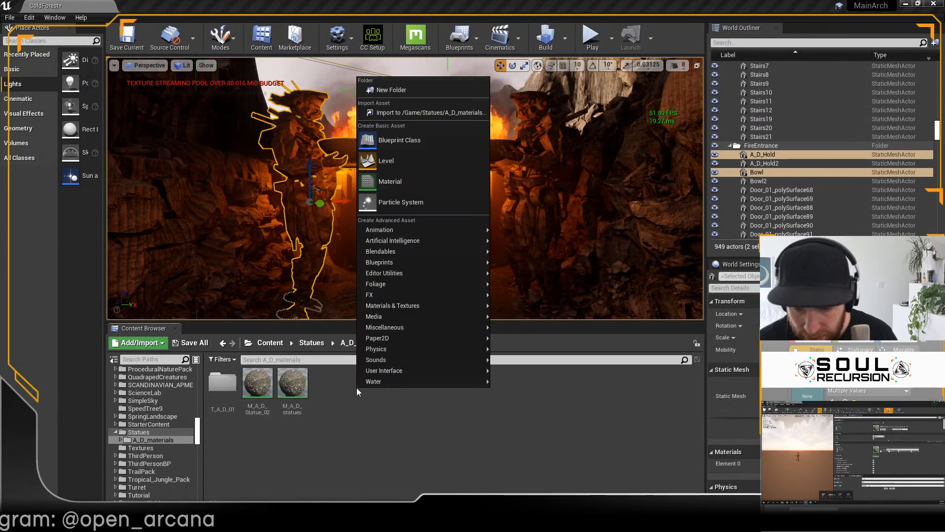
left_click(415, 92)
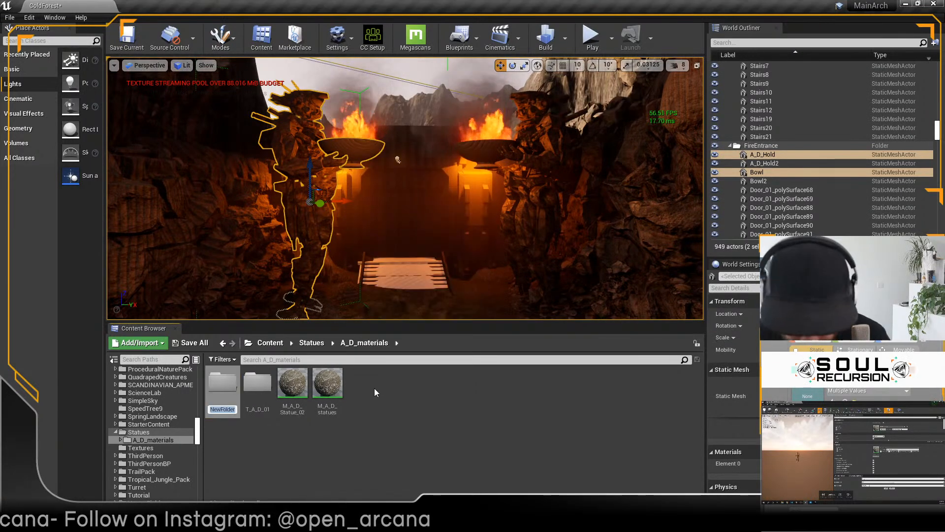
type("T_")
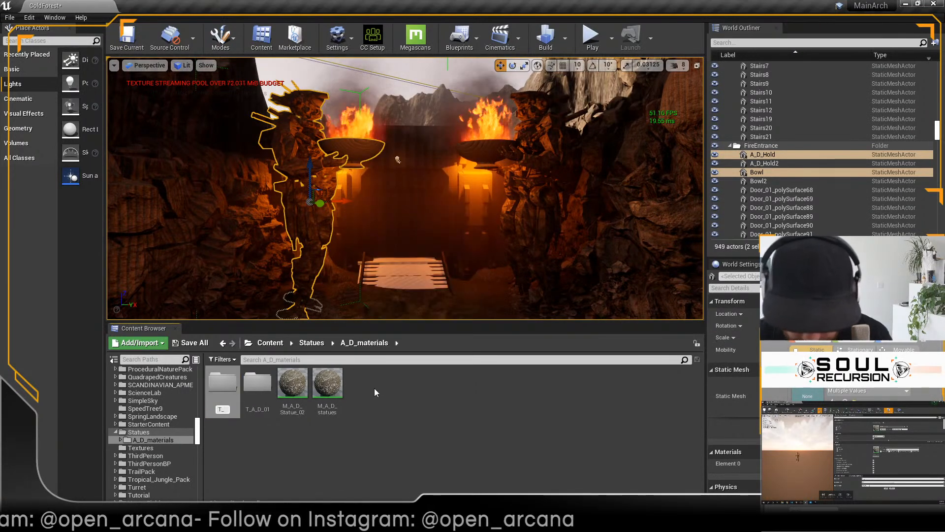
type("A+")
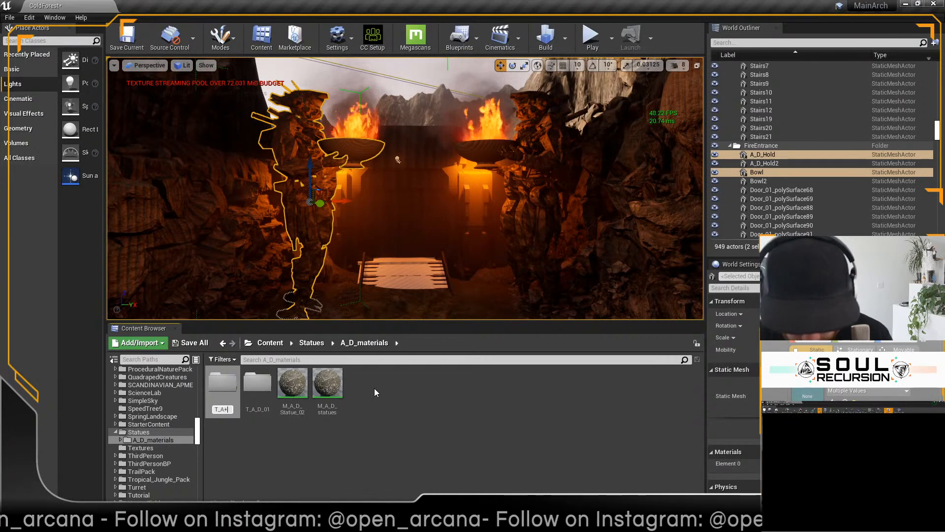
key("BackSpace")
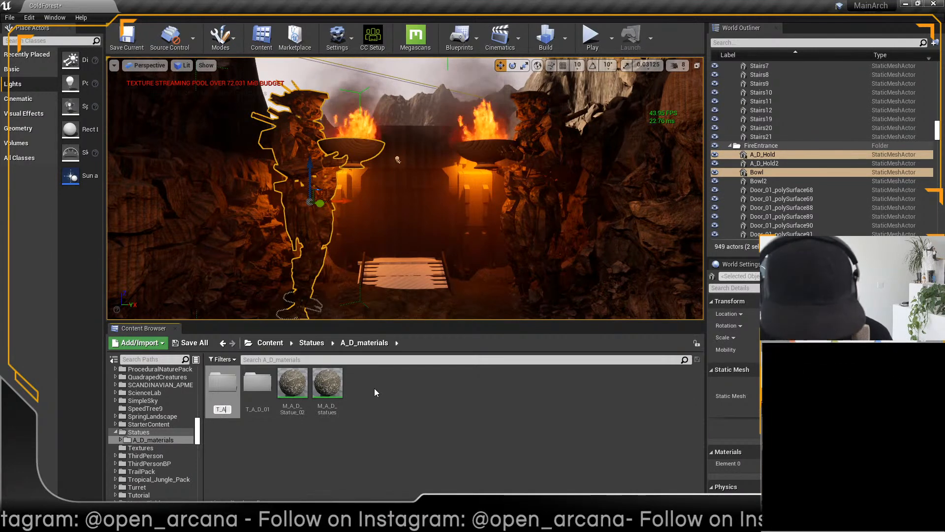
type("_D_")
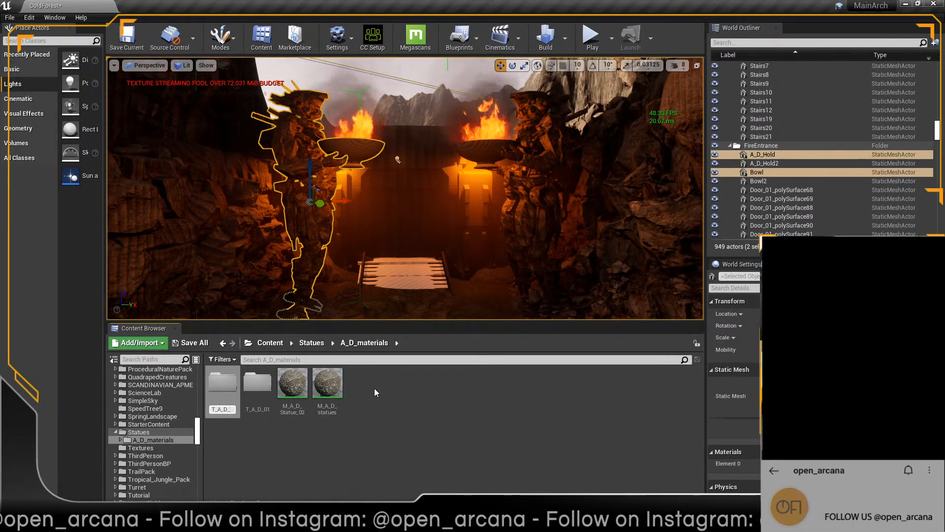
type("02")
key("Return")
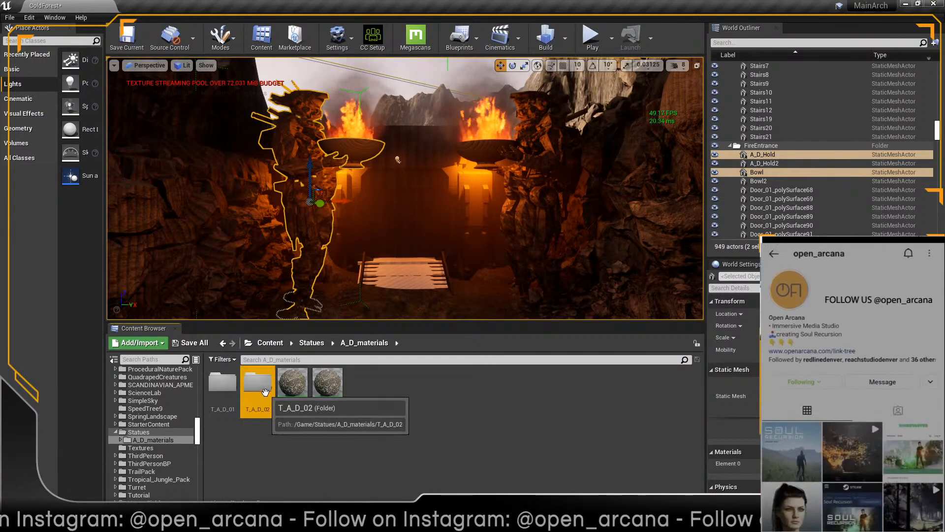
Step: Import the six a_d_statue textures, from Albedo to Specular, from the Armor source images into the T_A_D_02 folder
double_click(255, 387)
right_click(285, 420)
left_click(342, 145)
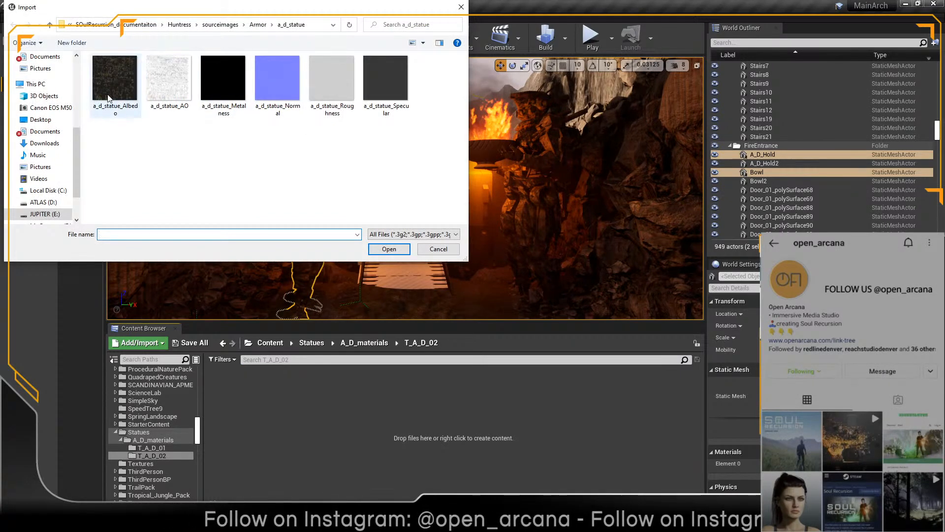
left_click(111, 95)
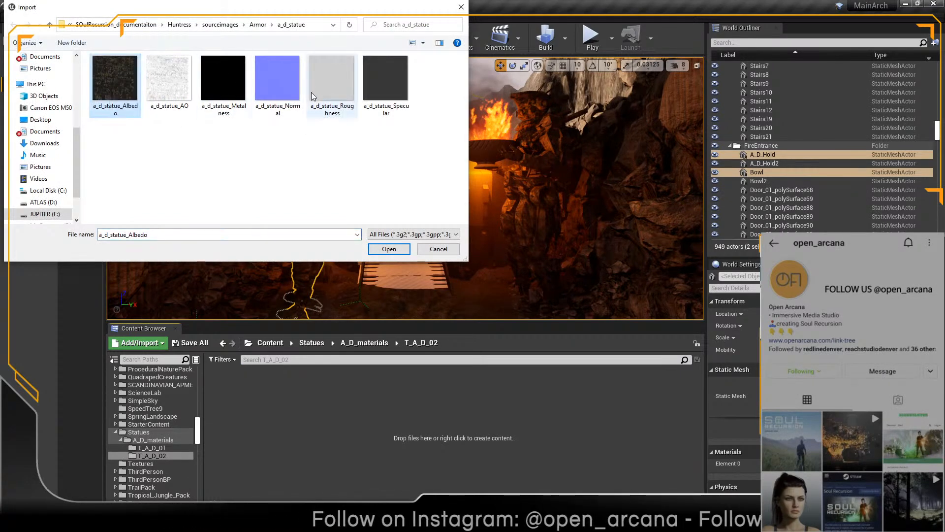
left_click(389, 87, "shift")
left_click(393, 253)
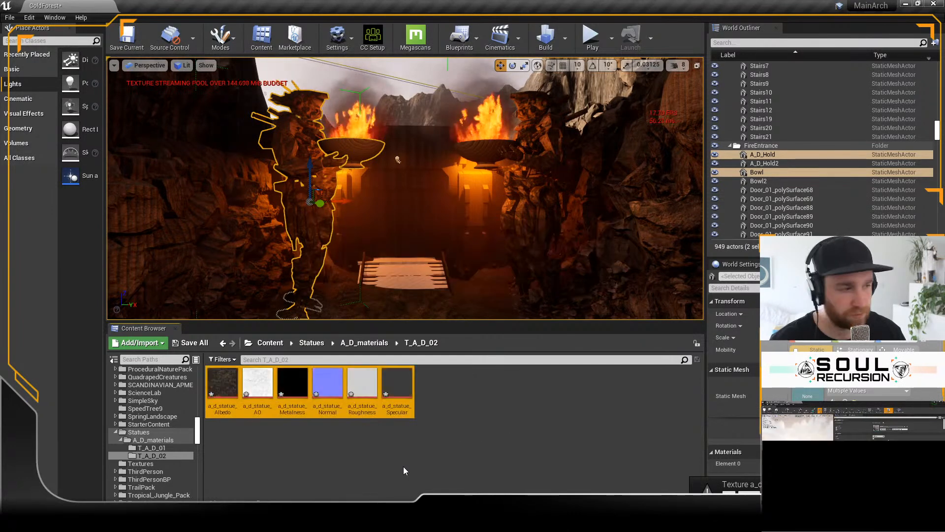
Step: Open the M_A_D_Statue_02 material and add the six a_d_statue textures from T_A_D_02 to its graph as texture samples
left_click(367, 344)
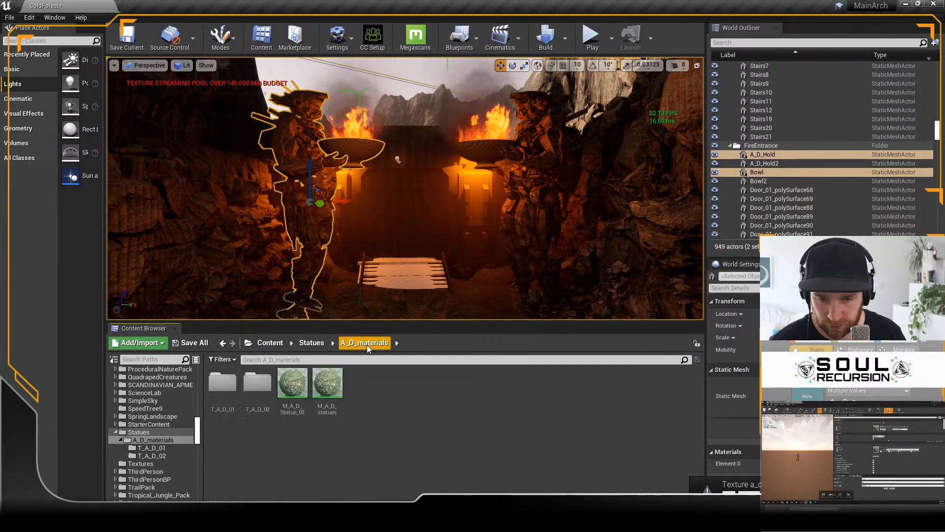
double_click(292, 383)
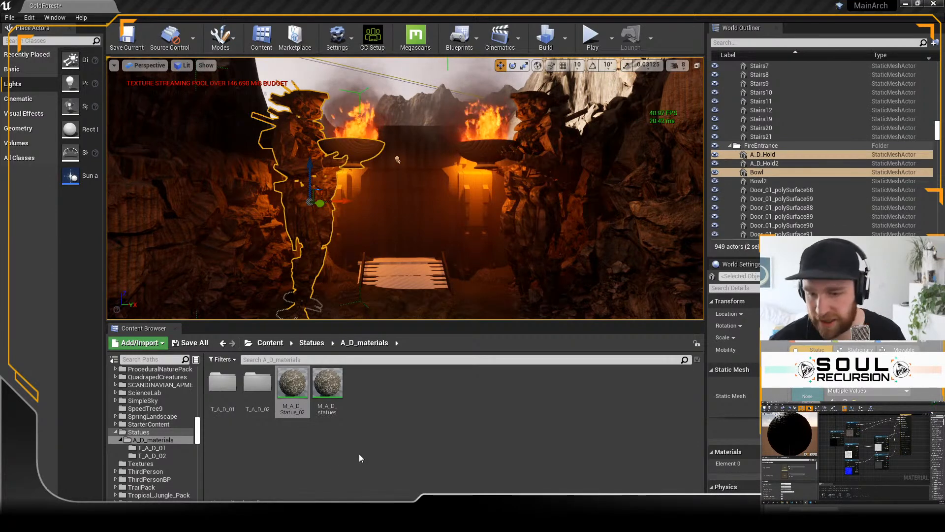
left_click_drag(253, 400, 252, 396)
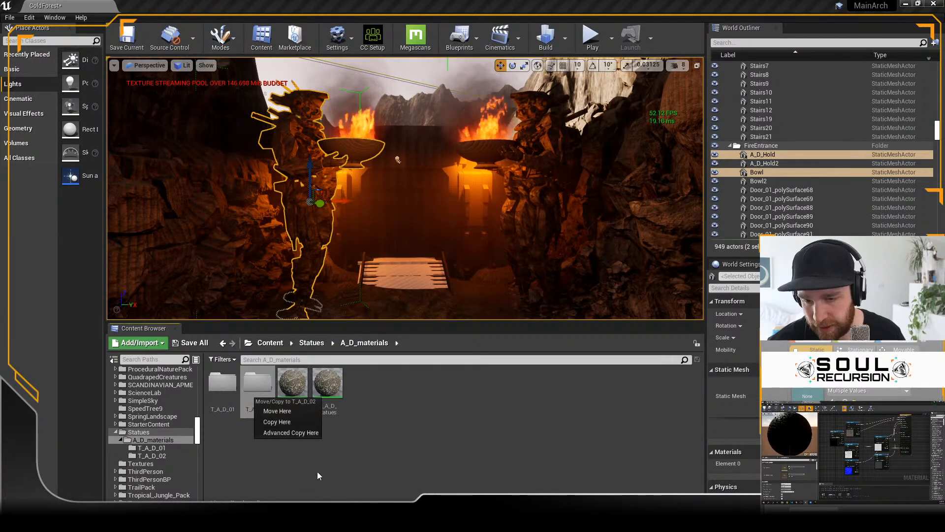
left_click(317, 471)
double_click(256, 385)
left_click(227, 394)
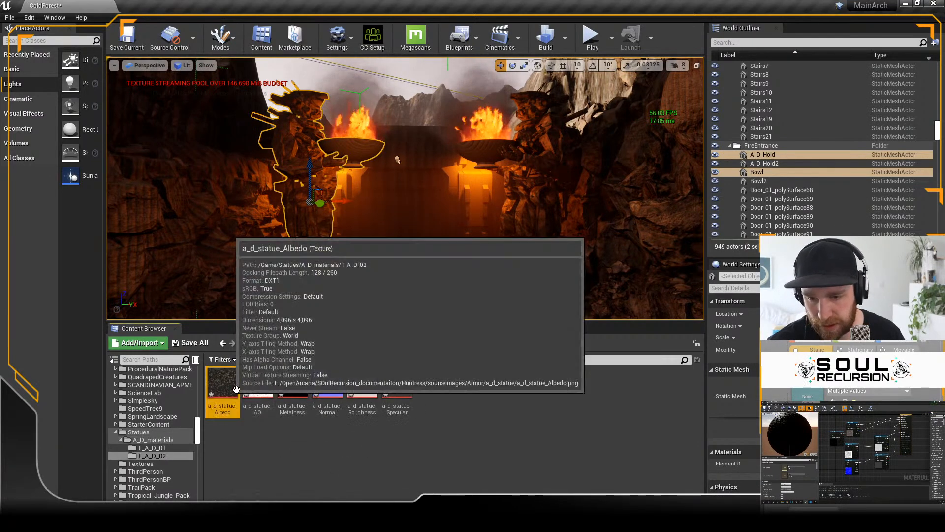
left_click(403, 393, "shift")
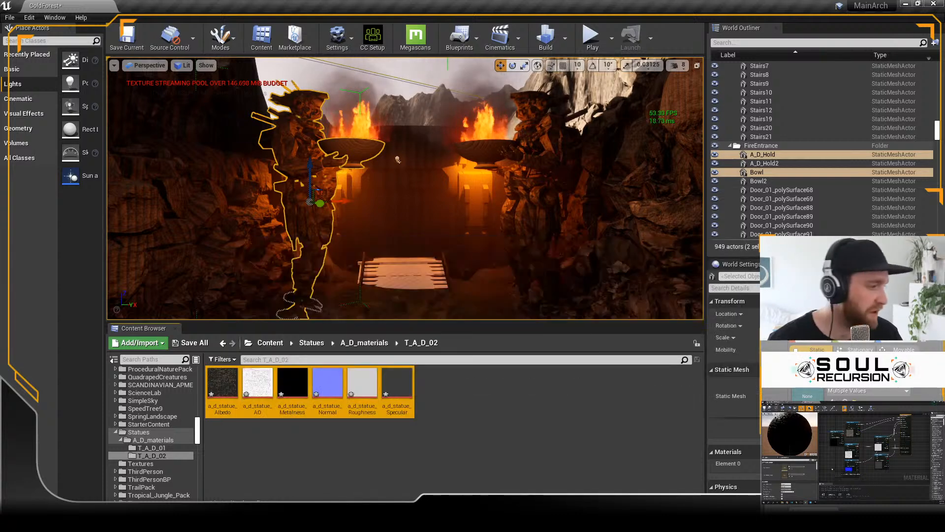
left_click_drag(823, 464, 823, 464)
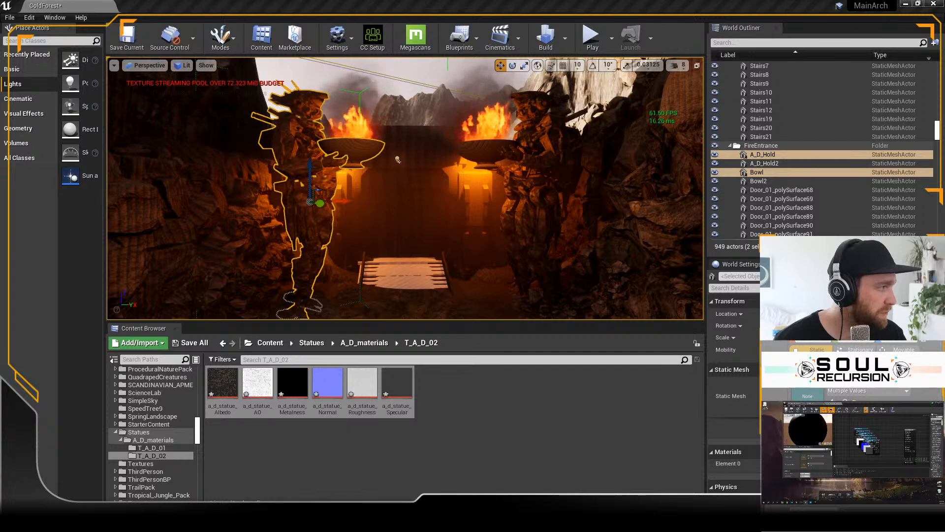
left_click_drag(944, 120, 412, 123)
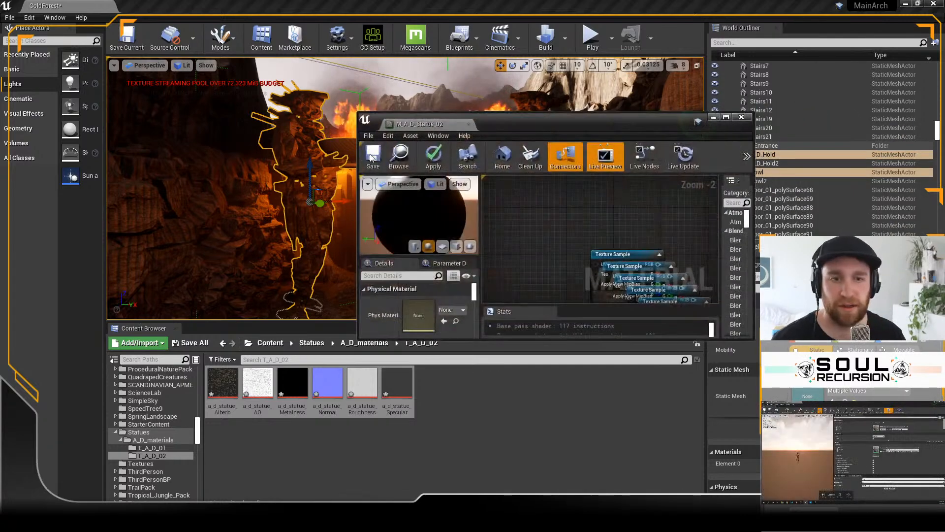
left_click(722, 124)
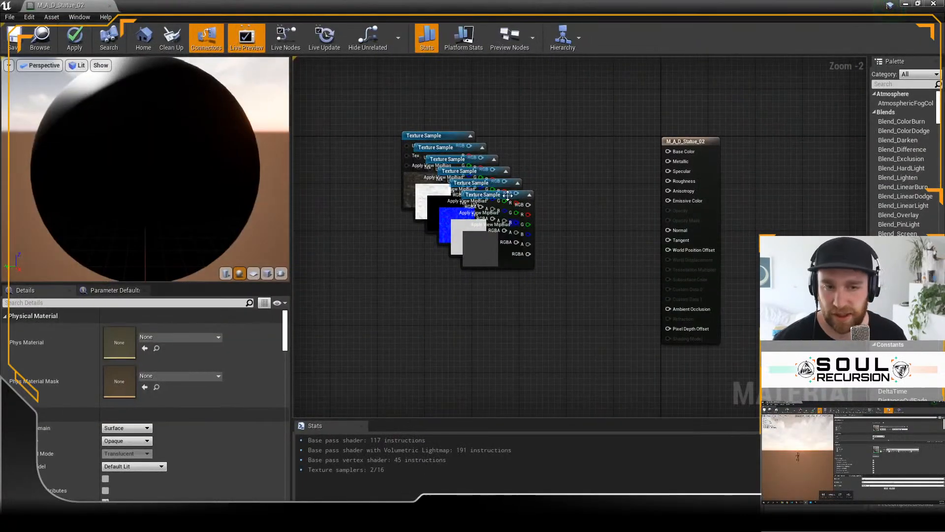
Step: Connect the RGB outputs of the a_d_statue_Specular and a_d_statue_Roughness samples to the material's Specular and Roughness inputs
left_click(501, 194)
left_click(614, 185)
left_click_drag(489, 192, 351, 318)
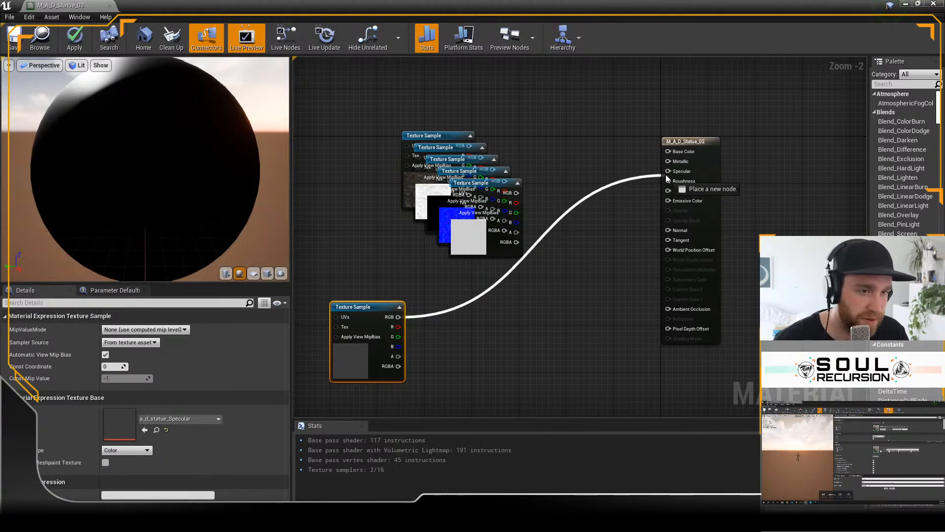
left_click_drag(668, 175, 668, 173)
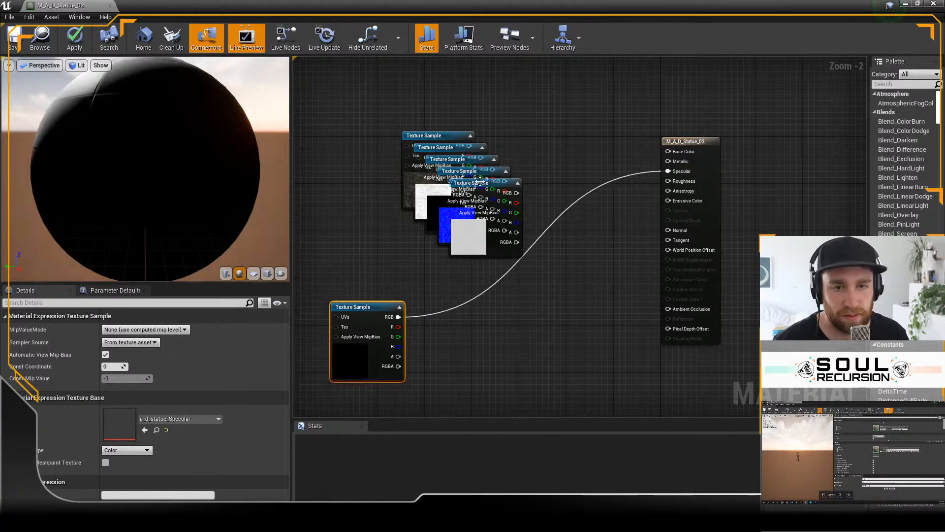
left_click_drag(480, 182, 338, 171)
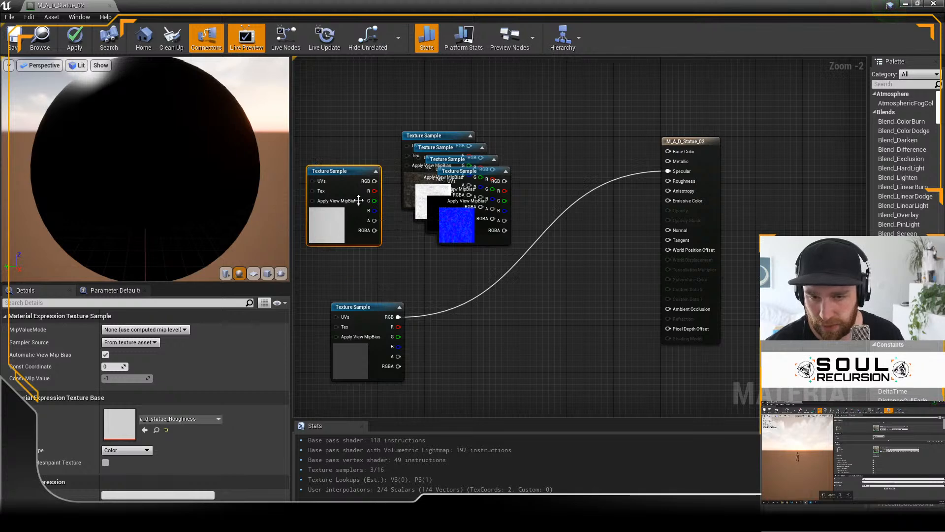
left_click_drag(375, 180, 597, 224)
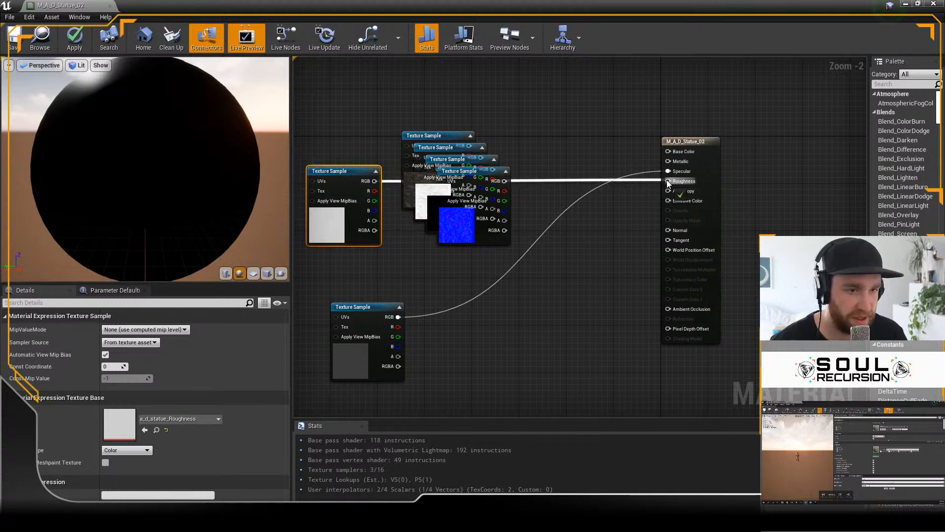
left_click_drag(669, 183, 668, 182)
Step: Connect the RGB outputs of the a_d_statue_Normal and a_d_statue_Metalness samples to the material's Normal and Metallic inputs
left_click_drag(471, 173, 441, 351)
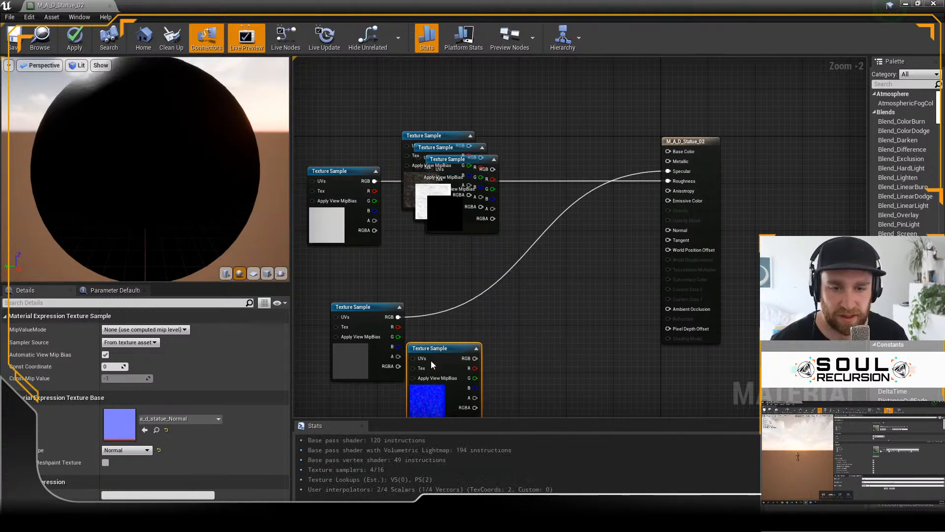
right_click_drag(421, 377, 433, 303)
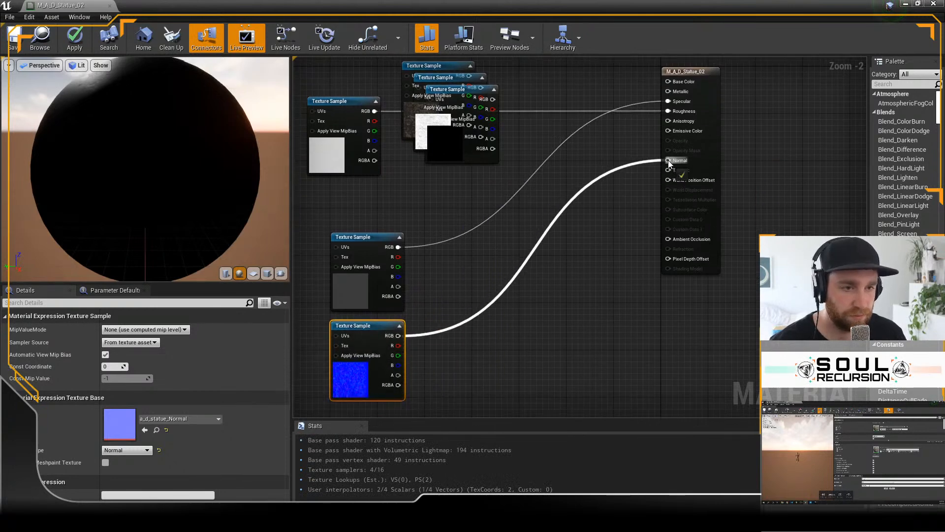
left_click_drag(669, 164, 669, 162)
left_click_drag(458, 89, 575, 302)
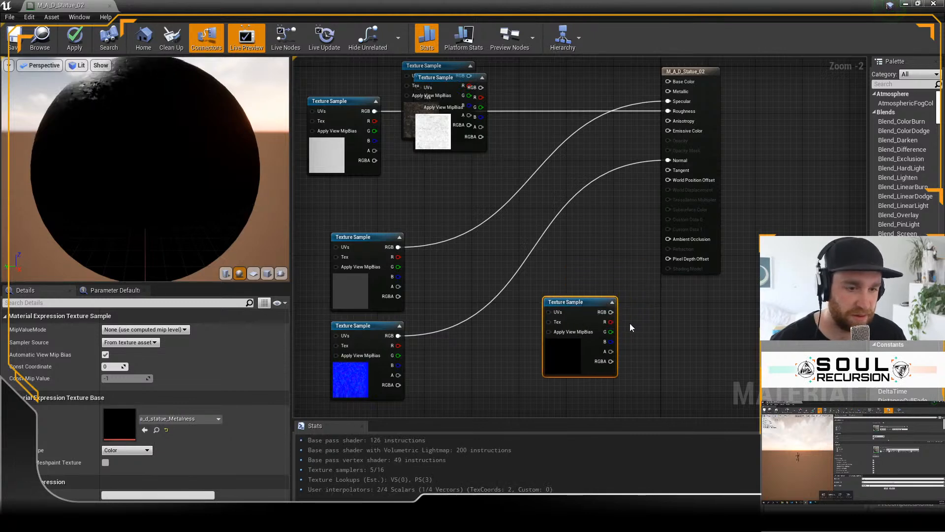
left_click_drag(668, 97, 668, 93)
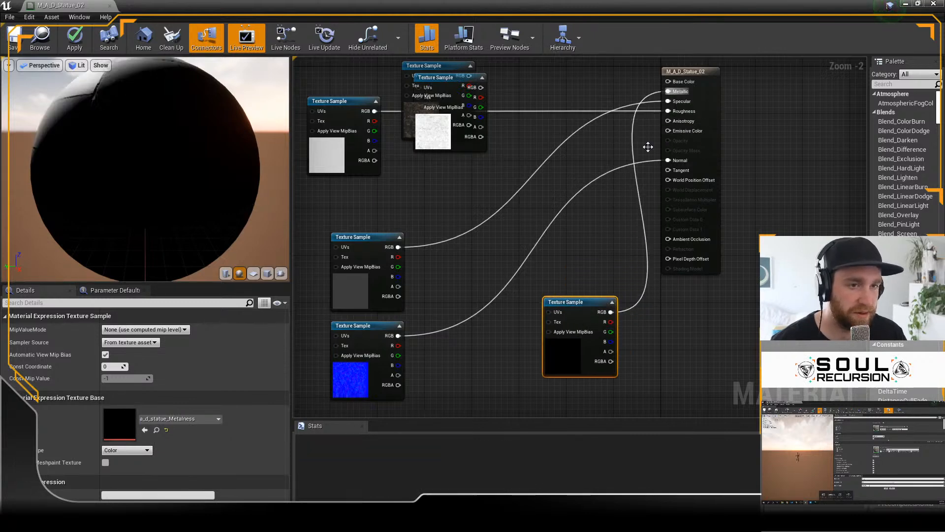
left_click(574, 257)
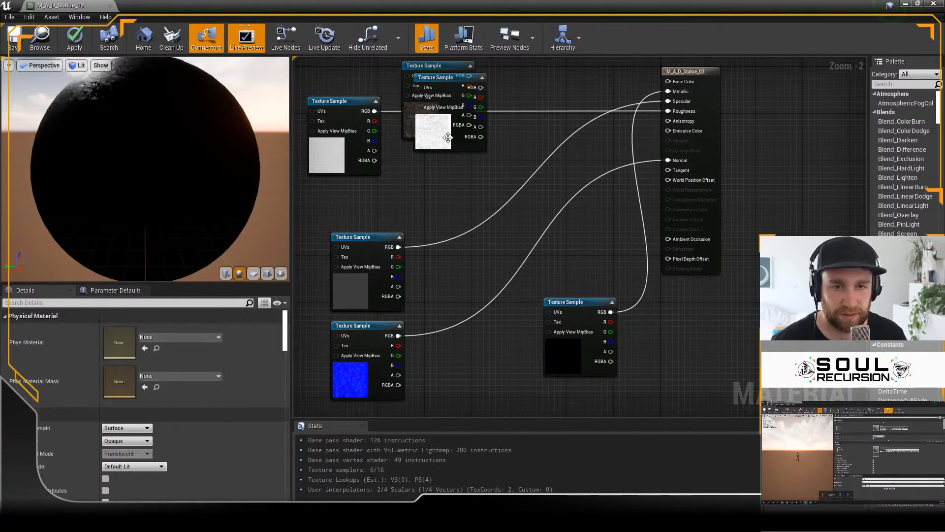
Step: Connect the a_d_statue_AO sample's RGB output to Ambient Occlusion and the a_d_statue_Albedo sample's RGB output to Base Color
left_click_drag(443, 80, 468, 343)
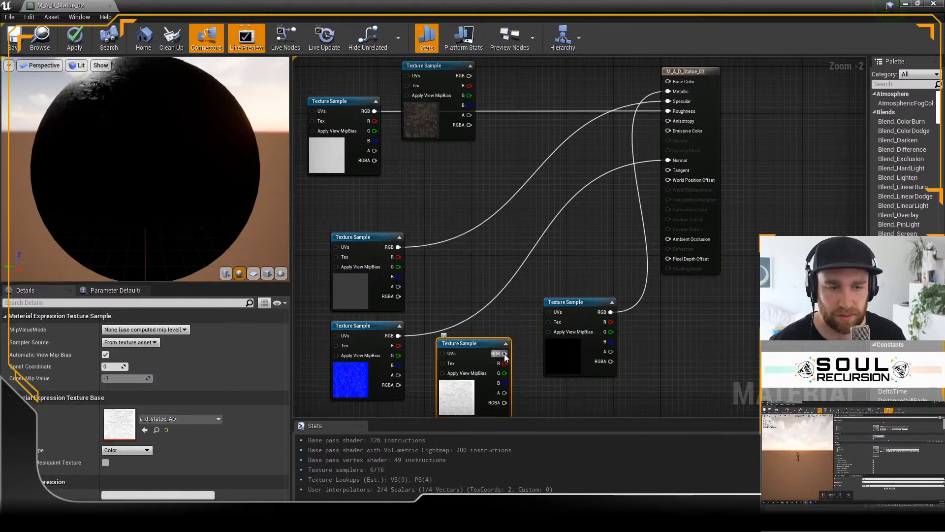
left_click_drag(667, 239, 668, 239)
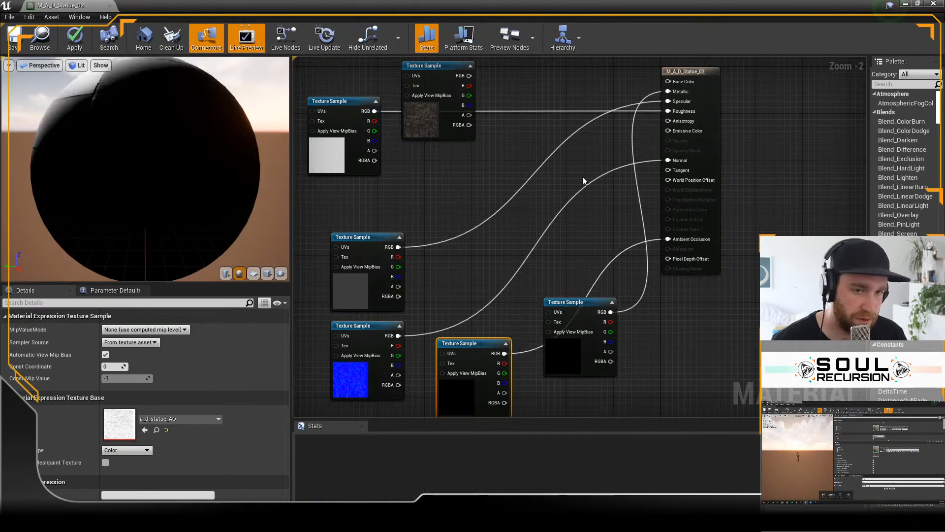
left_click_drag(467, 75, 668, 81)
right_click_drag(450, 176, 464, 202)
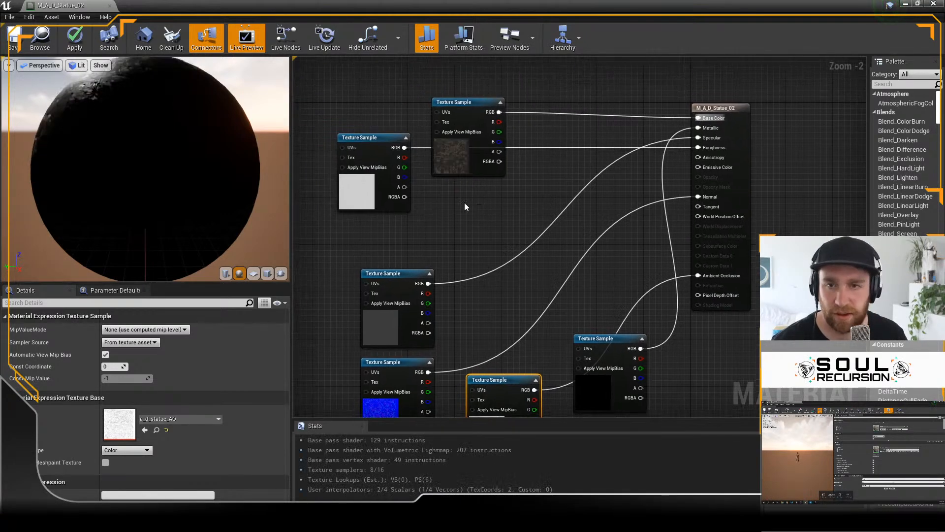
Step: Apply and save the changes to the M_A_D_Statue_02 material, and clear its editor window from the level view
left_click(75, 39)
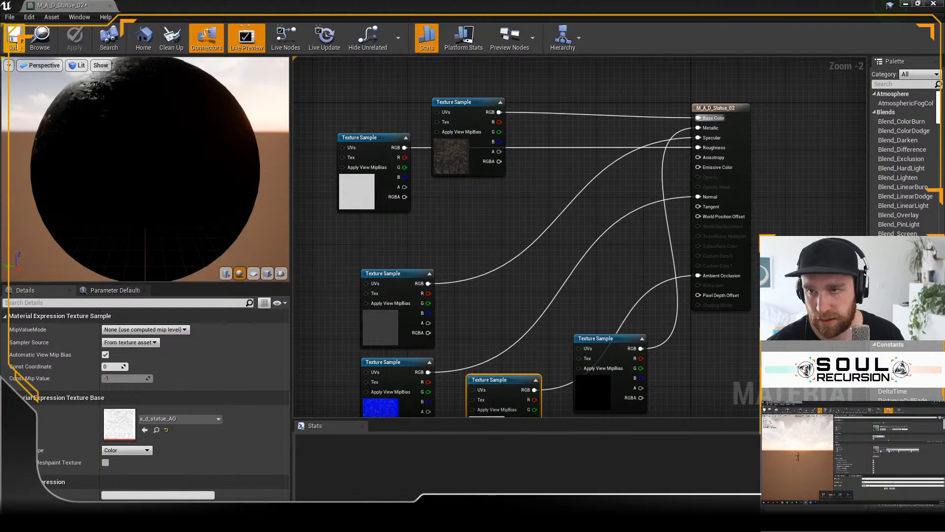
left_click(15, 45)
left_click_drag(322, 7, 944, 171)
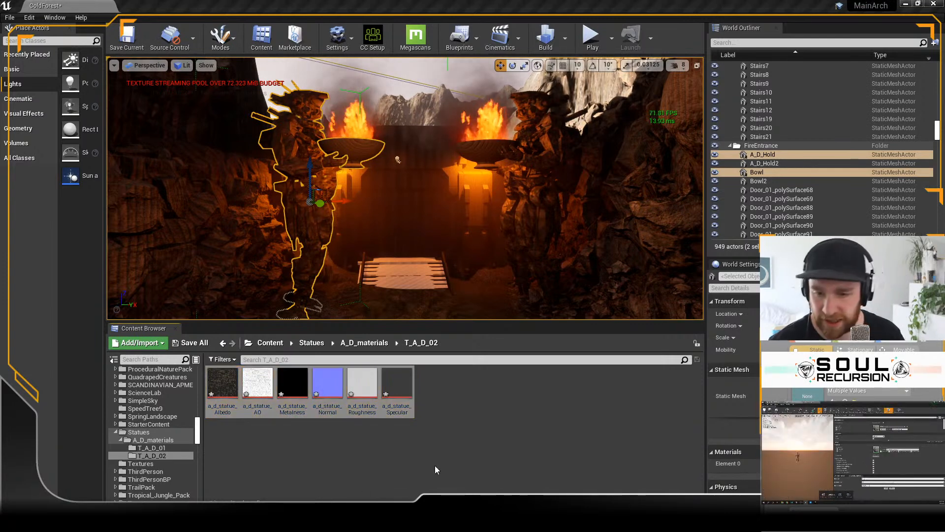
Step: Assign the M_A_D_Statue_02 material from A_D_materials to the fire gate statues and inspect them up close
left_click(355, 343)
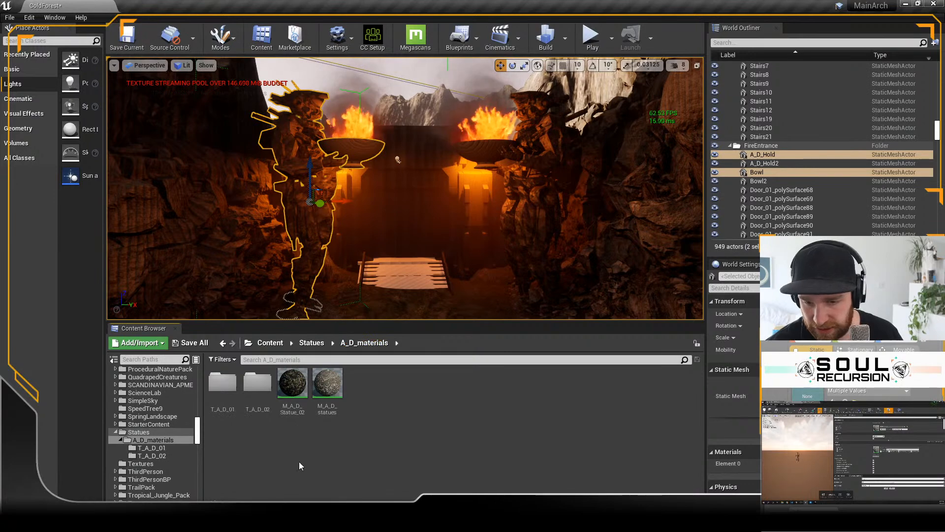
left_click(293, 384)
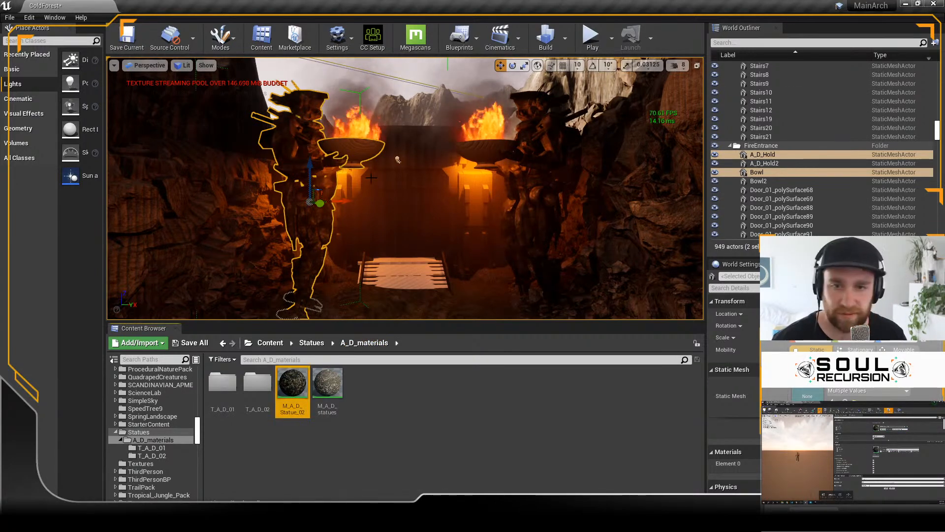
scroll(396, 152, "up", 3)
right_click_drag(401, 185, 412, 227)
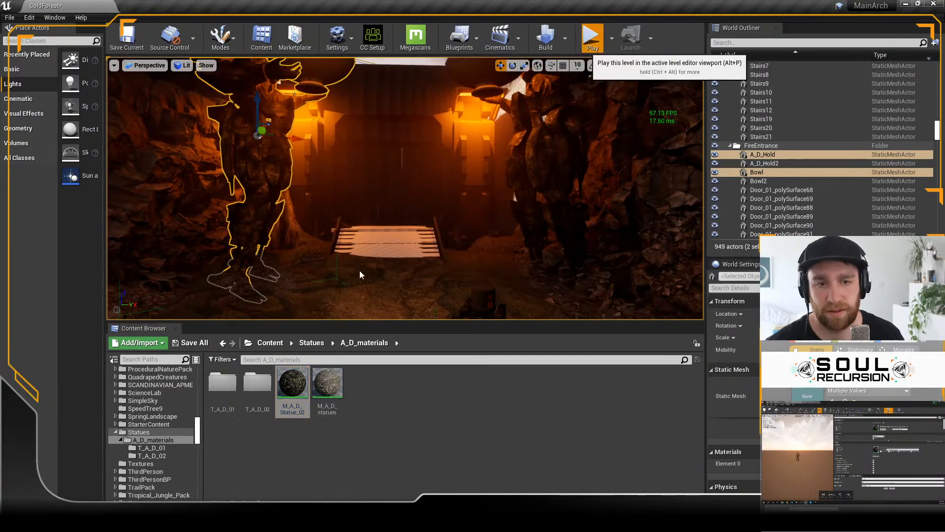
Step: Play the level, run the character up to the fire gate to view both statues, and stop the play session
key("alt+p")
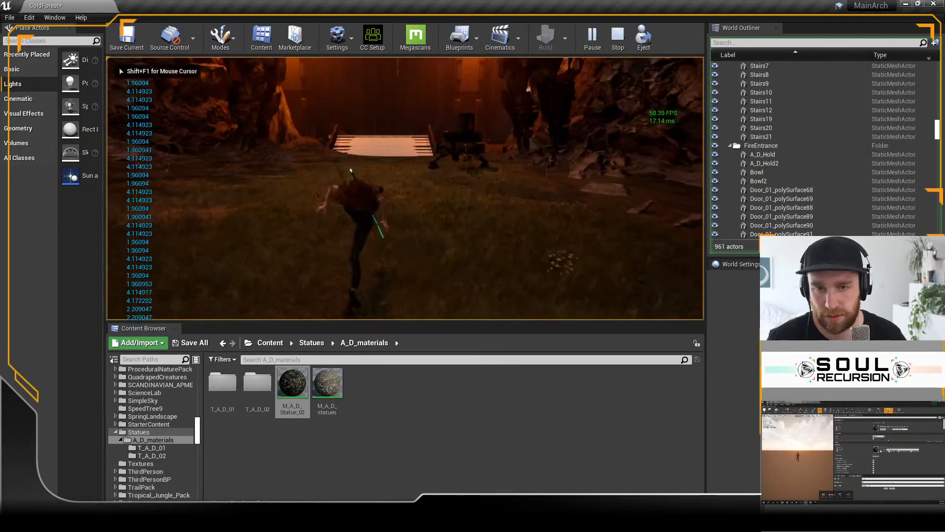
key("w")
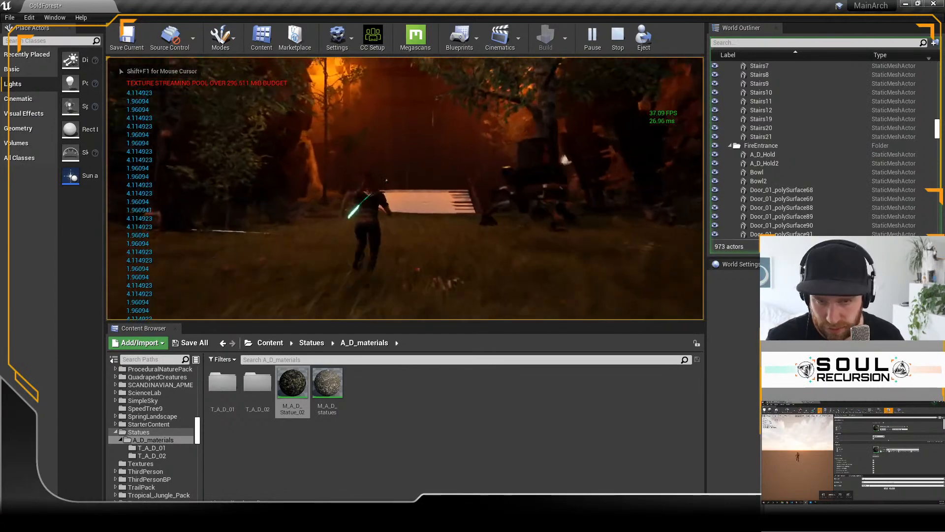
key("w")
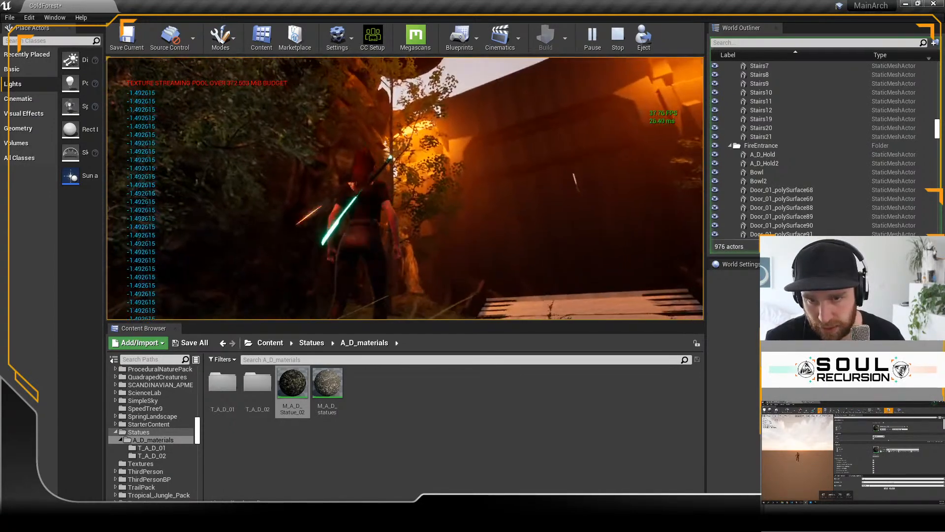
key("w")
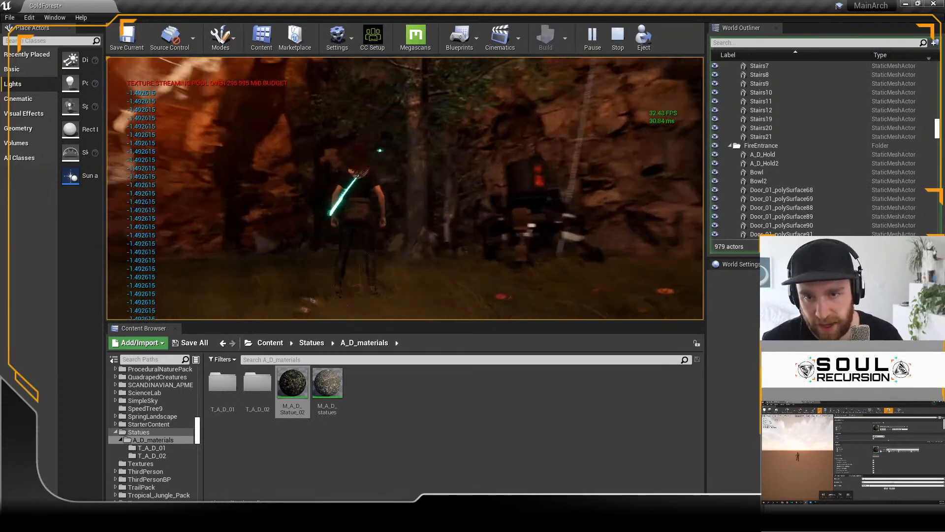
key("w")
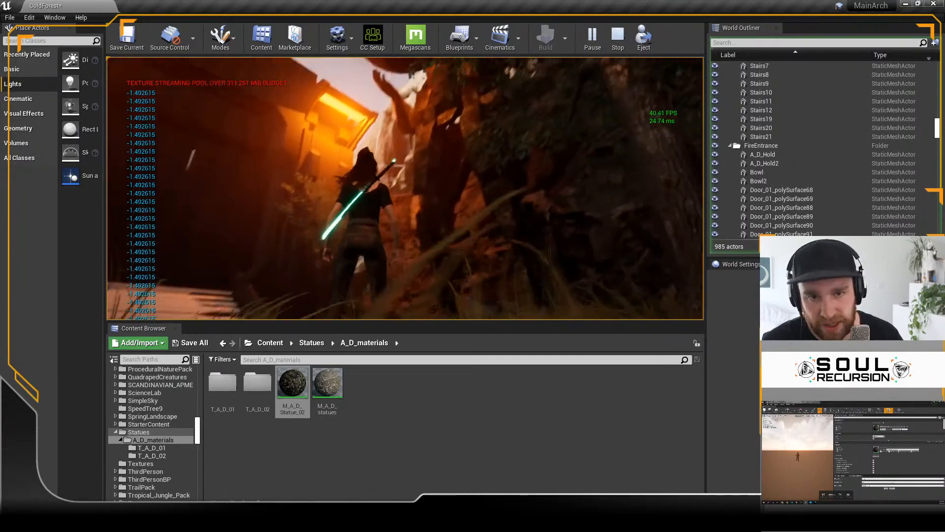
key("w")
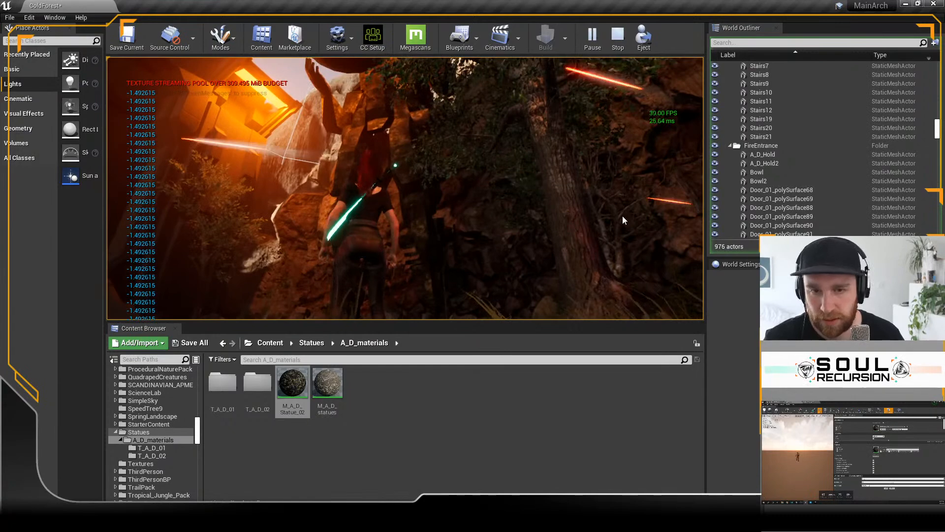
key("Escape")
Step: Scale down both fire gate statues together with their bowls and lower them onto the ground in front of the gate
key("s")
right_click_drag(521, 183, 440, 156)
key("s")
key("e")
key("ctrl+z")
key("ctrl+z")
key("ctrl+z")
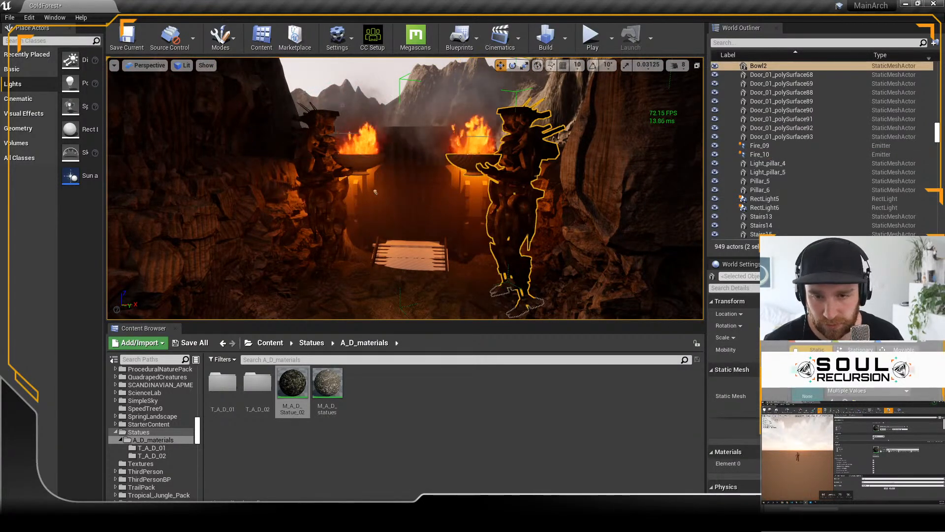
key("ctrl+z")
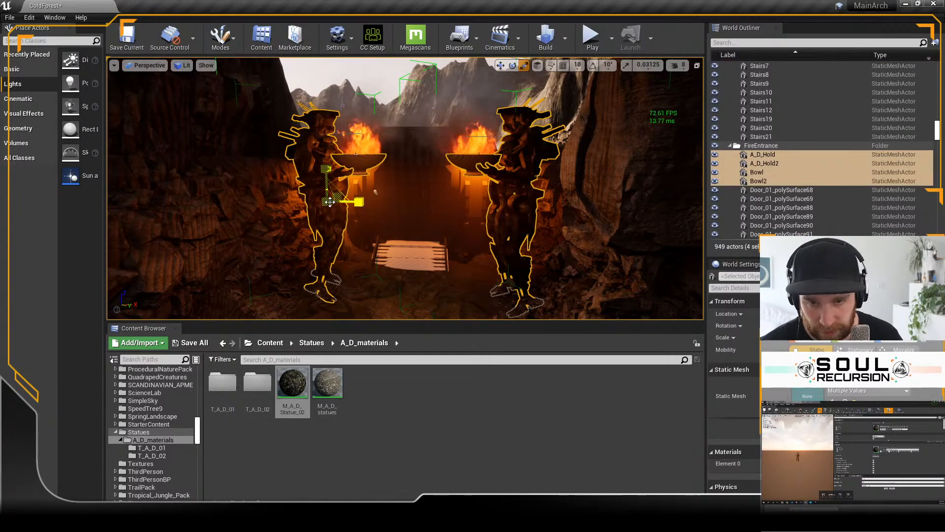
left_click_drag(375, 192, 376, 192)
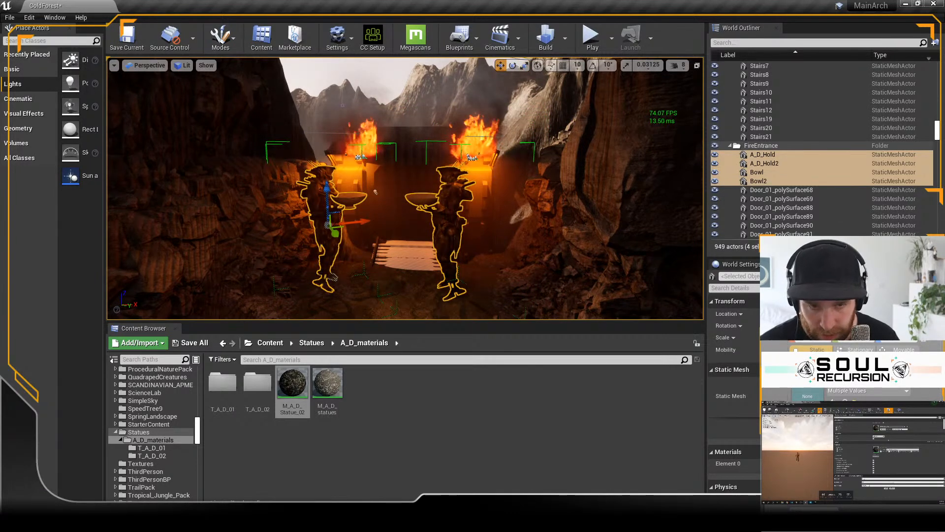
Step: Select the A_D_Hold2 statue with its bowl and examine its position relative to the gate fires from the front and above
left_click(450, 221)
key("f")
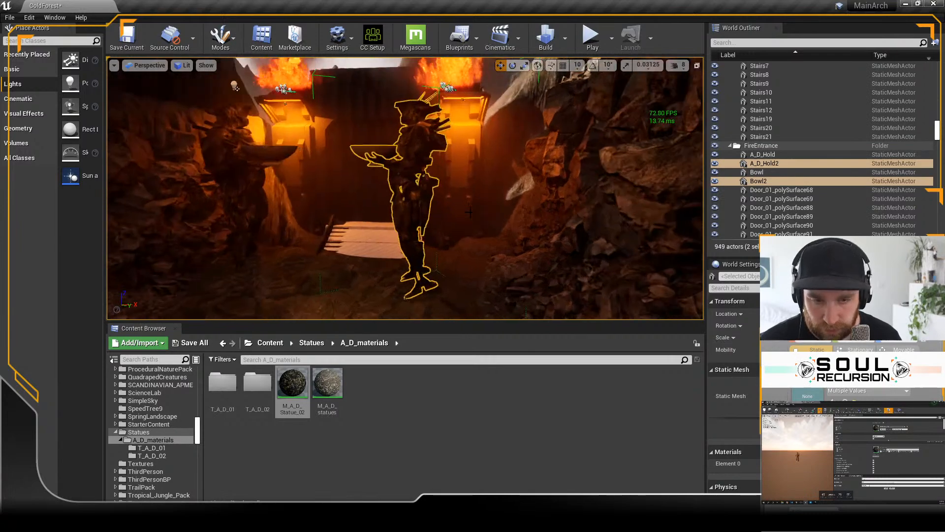
left_click_drag(462, 222, 462, 221, "alt")
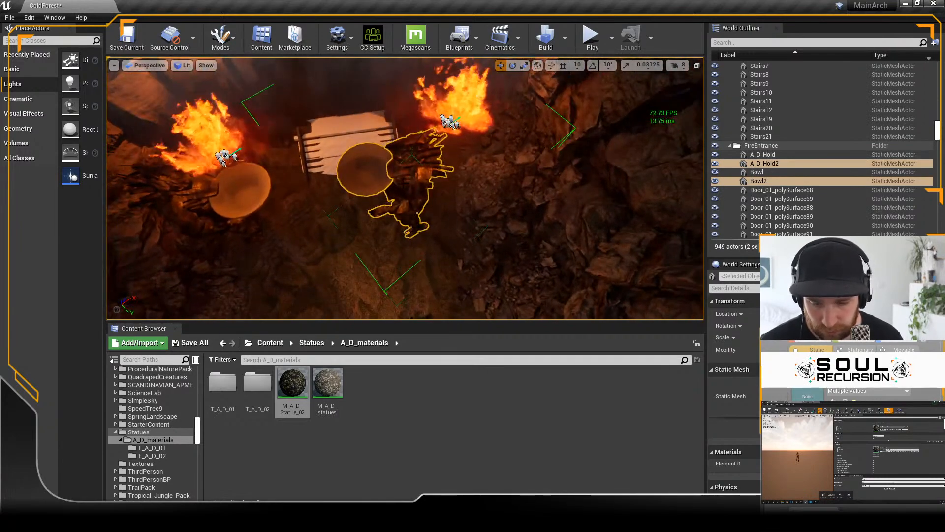
scroll(388, 184, "down", 9)
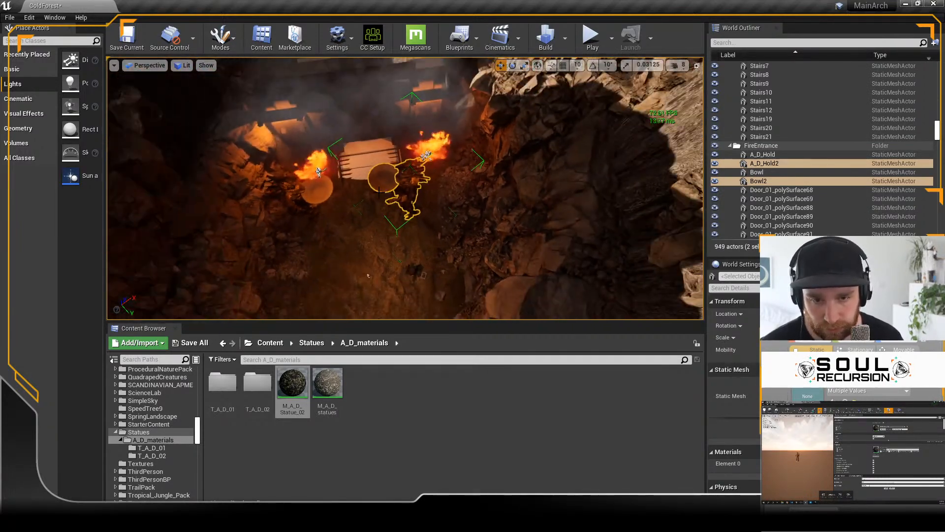
scroll(379, 193, "up", 6)
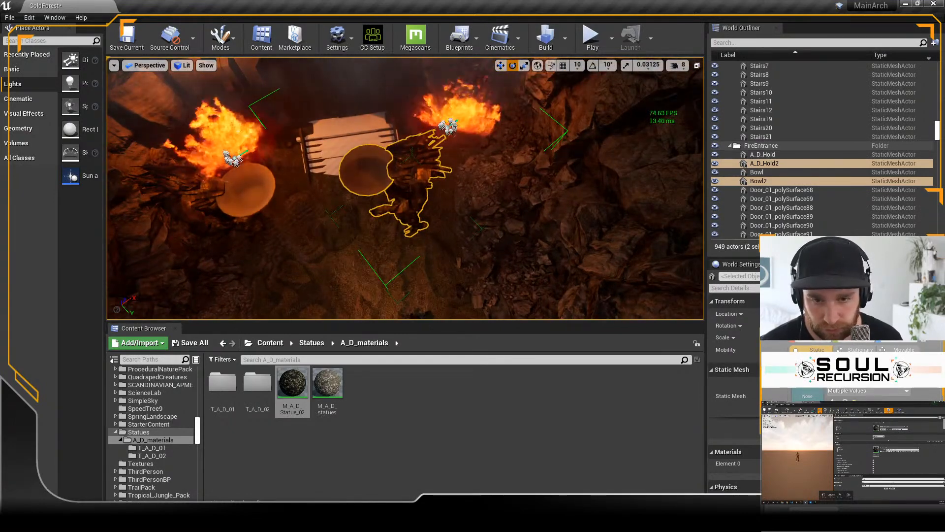
left_click_drag(461, 222, 461, 221, "alt")
left_click(327, 259)
key("ctrl+z")
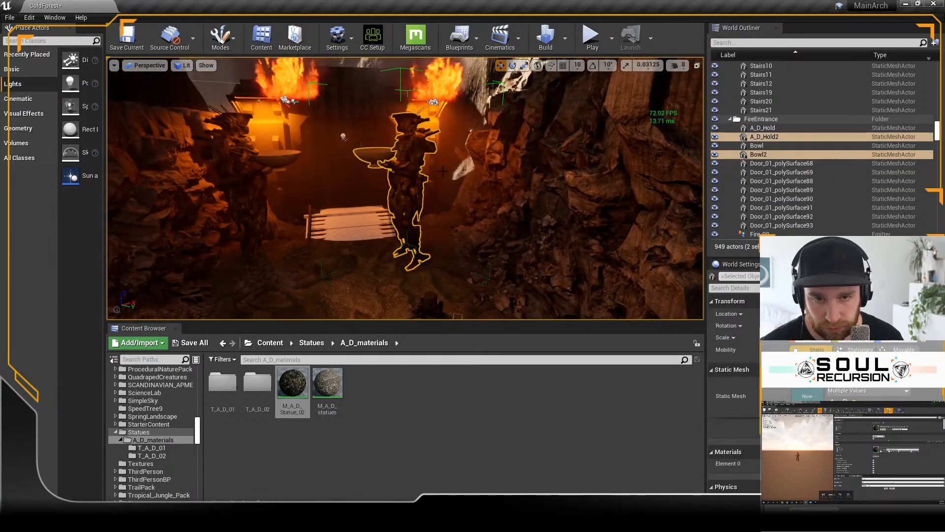
left_click_drag(327, 259, 364, 315, "alt")
left_click_drag(394, 192, 441, 211, "alt")
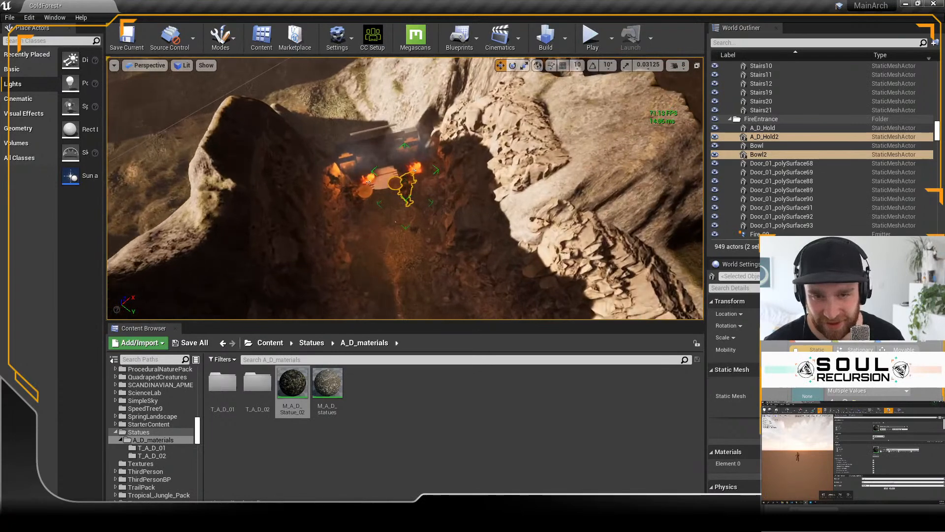
scroll(440, 212, "up", 4)
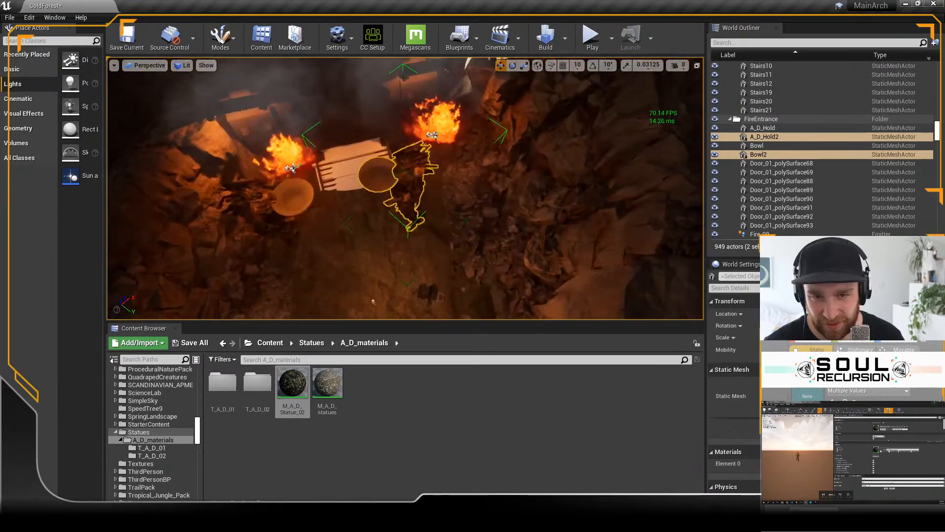
left_click(359, 247)
left_click(292, 168)
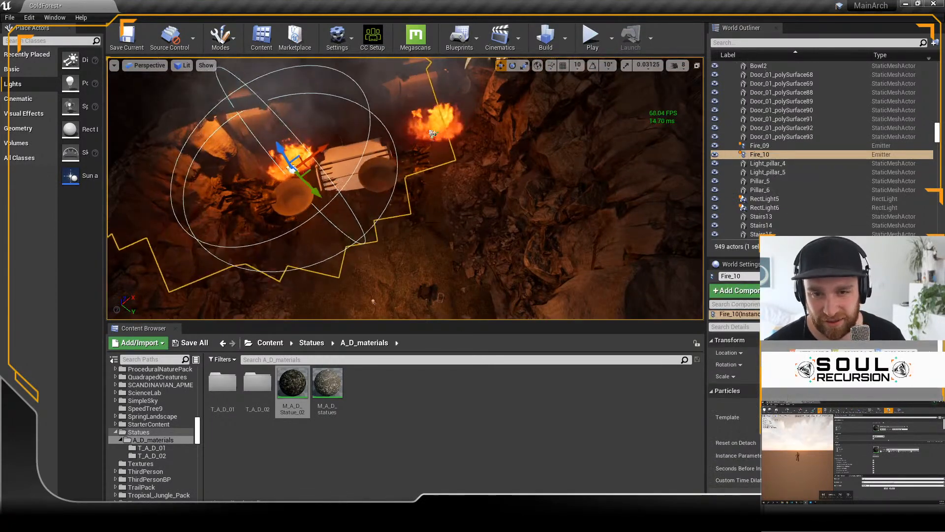
left_click(432, 135)
key("ctrl+z")
Step: Move the A_D_Hold2 and A_D_Hold statues with their bowls sideways so each stands in front of its gate fire
left_click_drag(435, 275, 427, 197, "alt")
left_click(406, 208)
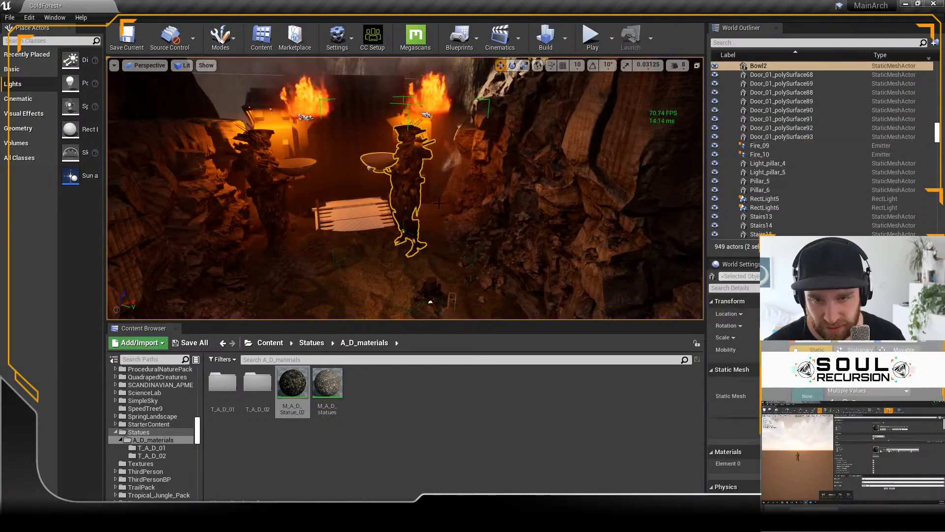
left_click(272, 191, "ctrl")
mouse_move(289, 199)
left_mouse_down()
mouse_move(315, 194)
mouse_move(302, 192)
left_mouse_up()
left_click(340, 256)
left_click(301, 216)
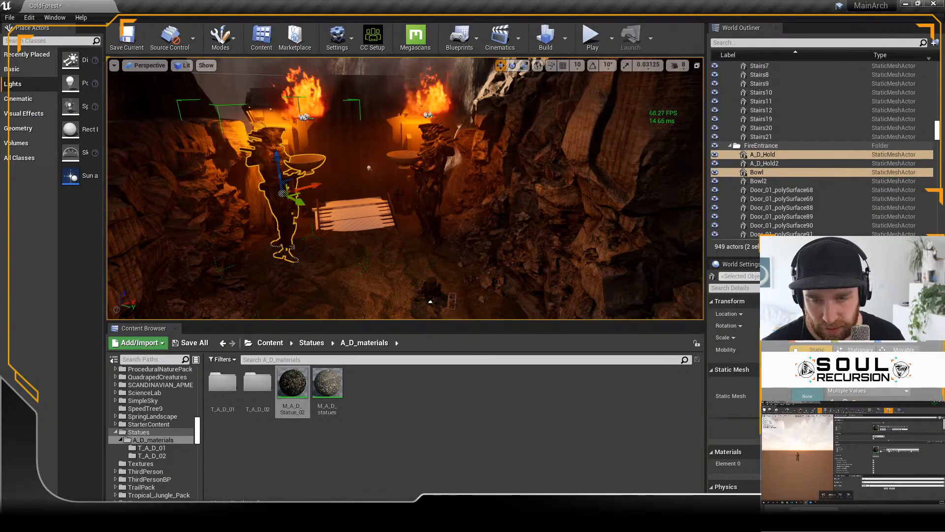
Step: Nudge the A_D_Hold statue and its bowl slightly toward the bridge and check it against the fires, ending with both statues deselected
left_click_drag(400, 194, 421, 281, "alt")
left_click_drag(304, 193, 311, 201)
left_click(434, 166, "ctrl")
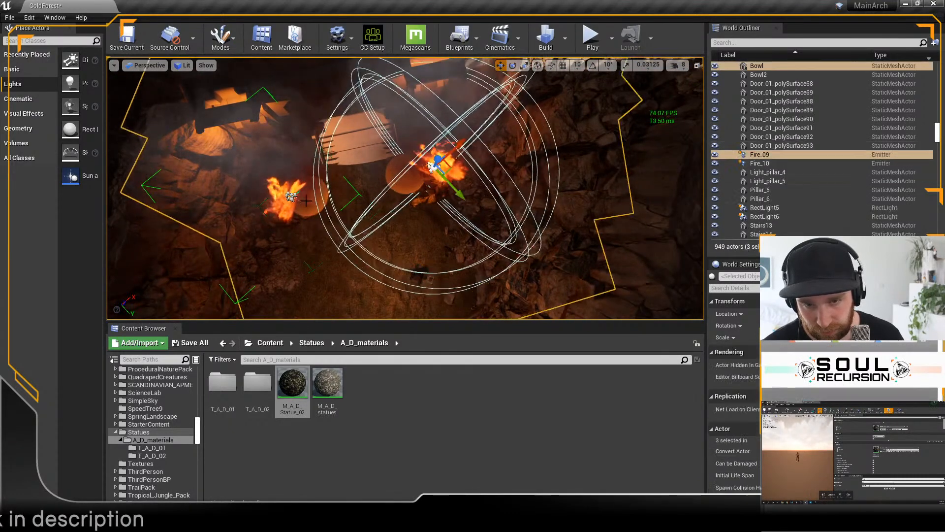
left_click_drag(421, 269, 421, 190, "alt")
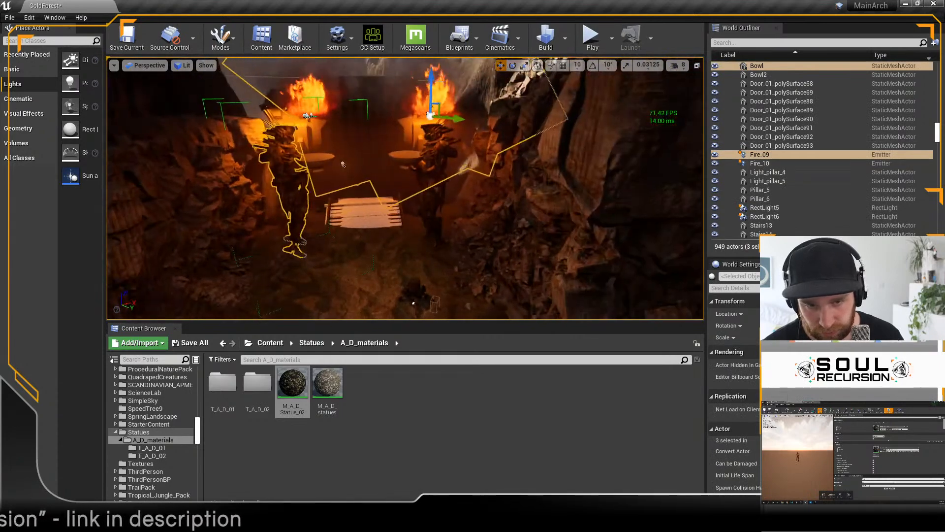
left_click(433, 183)
left_click(308, 116, "ctrl")
left_click(343, 164)
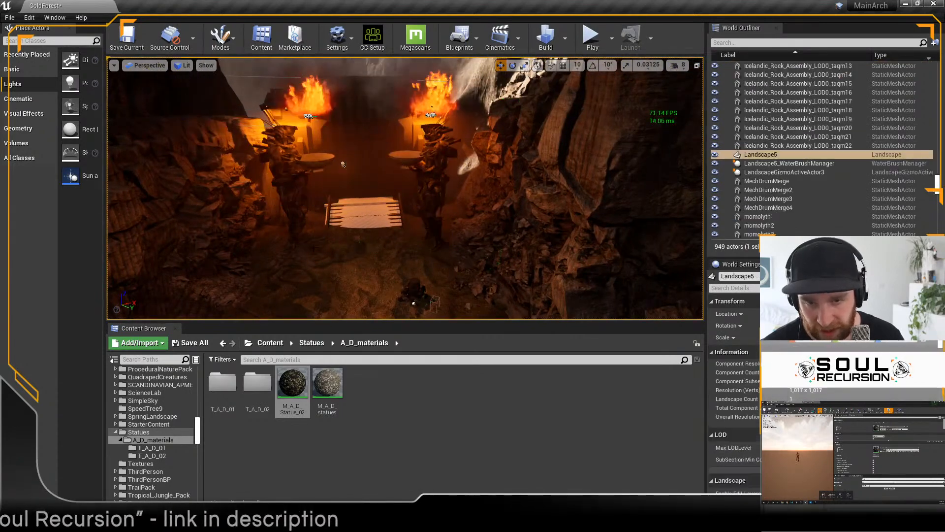
Step: Select both gate statues with their bowls and examine how they line up with the fires and the bridge
left_click(294, 202)
left_click(432, 202, "ctrl")
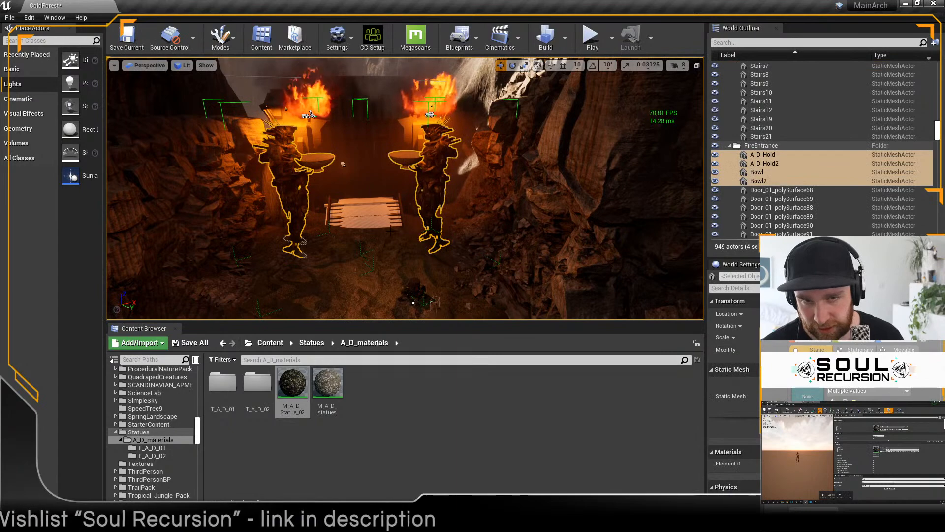
right_click_drag(432, 202, 379, 230)
left_click_drag(386, 224, 386, 228, "alt")
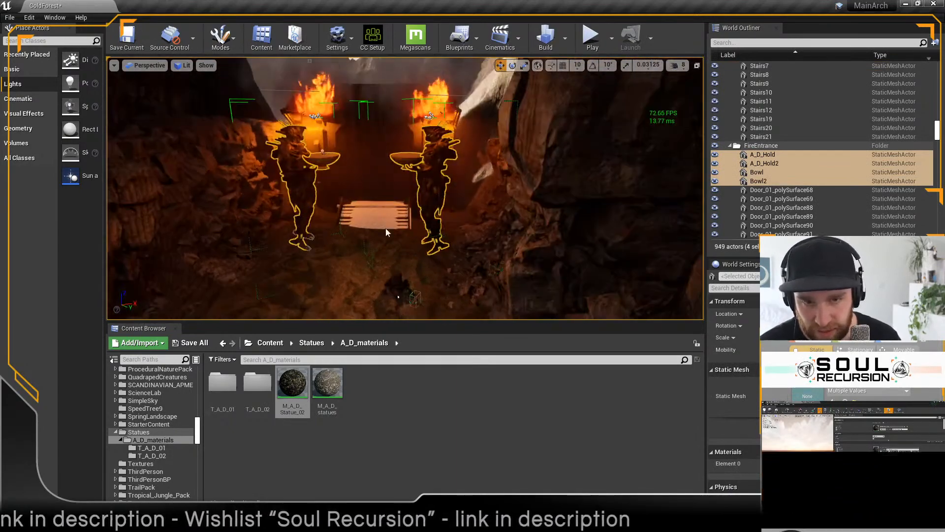
left_click(387, 236)
left_click(433, 199)
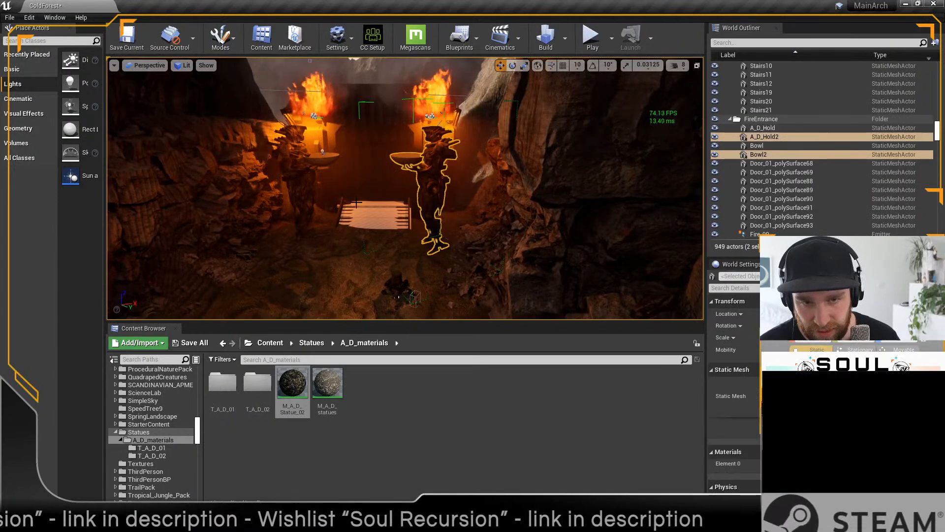
left_click(304, 190)
left_click(433, 191, "ctrl")
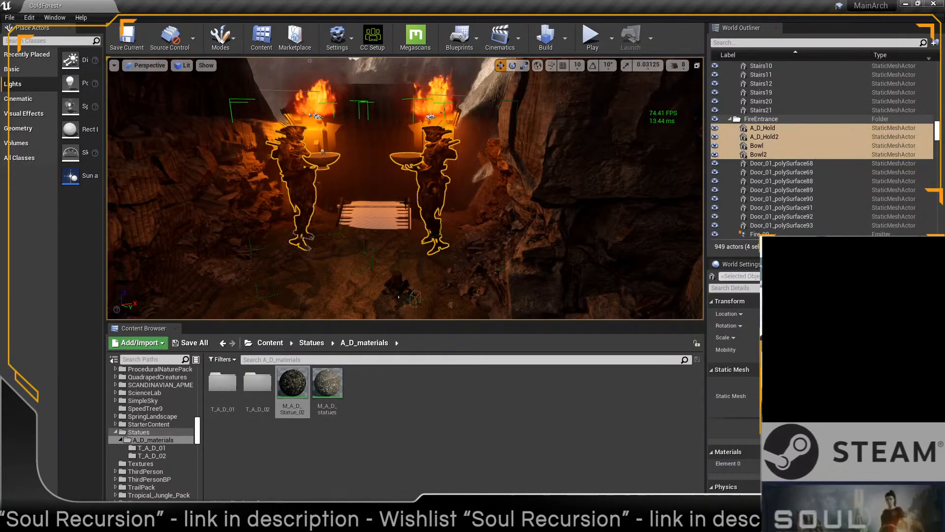
Step: Try to add the Fire_09 and Fire_10 emitters to the statue selection
scroll(402, 208, "down", 3)
mouse_move(402, 208)
left_mouse_down("alt")
mouse_move(401, 264)
mouse_move(402, 215)
left_mouse_up("alt")
left_click(428, 127)
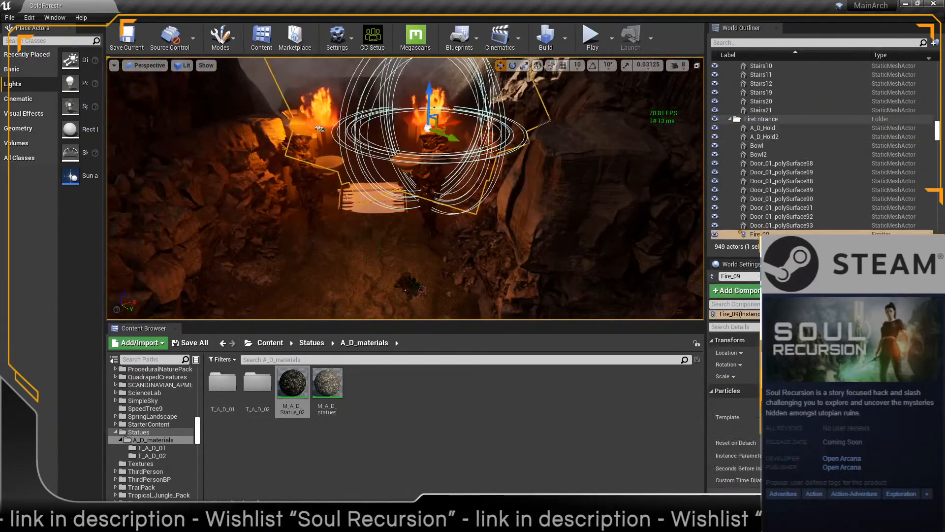
left_click(431, 129)
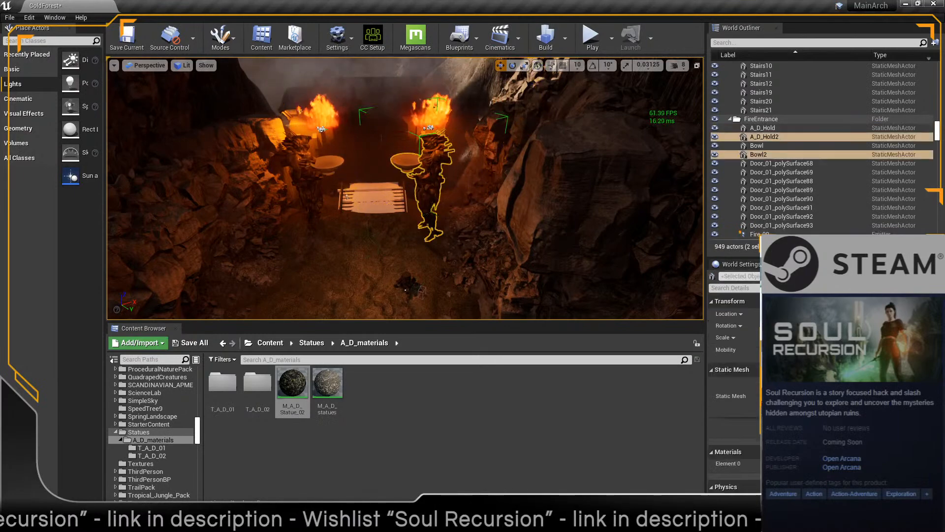
mouse_move(937, 133)
left_mouse_down()
mouse_move(937, 200)
mouse_move(942, 82)
mouse_move(923, 140)
left_mouse_up()
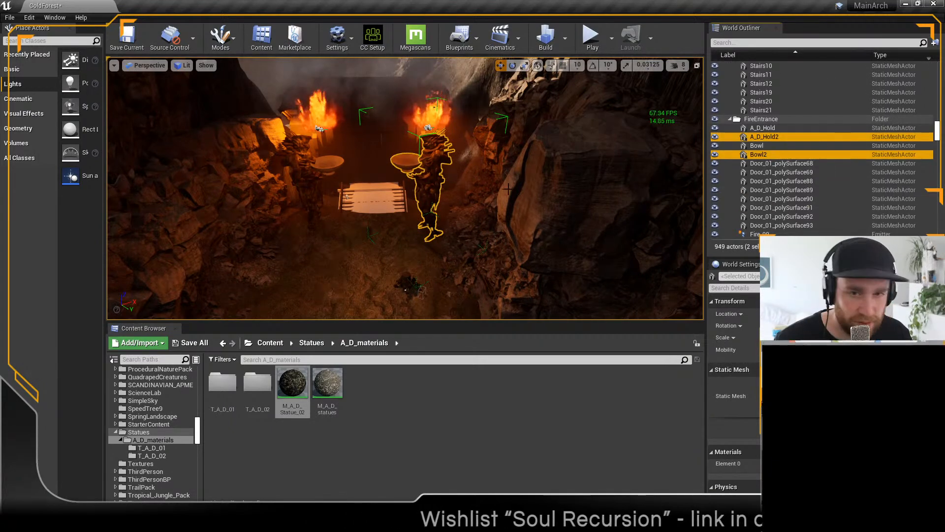
left_click(320, 129, "ctrl")
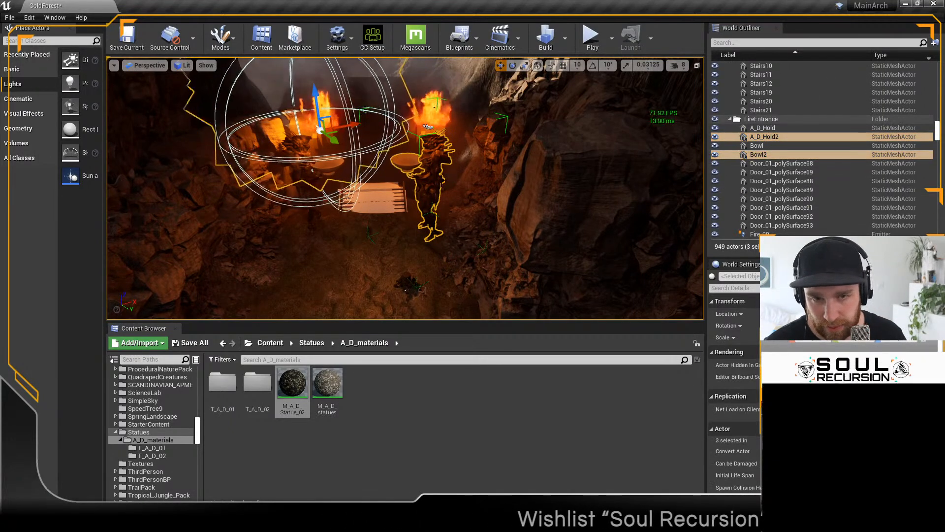
left_click(428, 128)
key("ctrl+z")
key("ctrl+z")
Step: Select both statues with their bowls and nudge them together slightly toward the bridge while viewing from above
key("f")
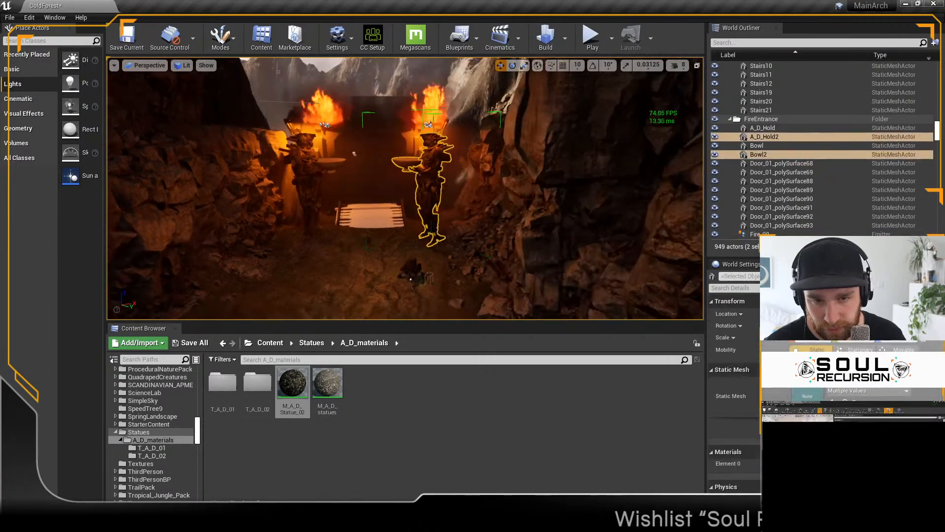
left_click(313, 206, "ctrl")
key("f")
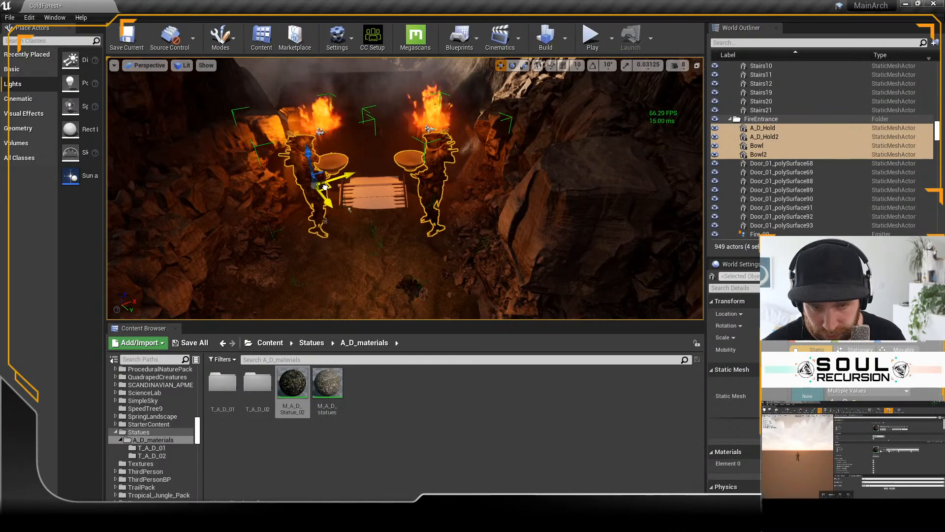
left_click_drag(379, 188, 379, 271, "alt")
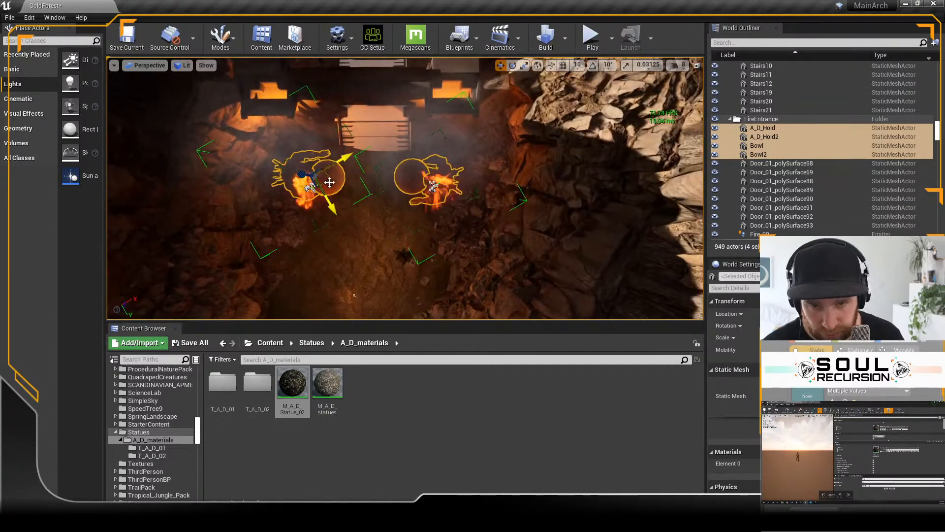
left_click_drag(330, 183, 332, 183)
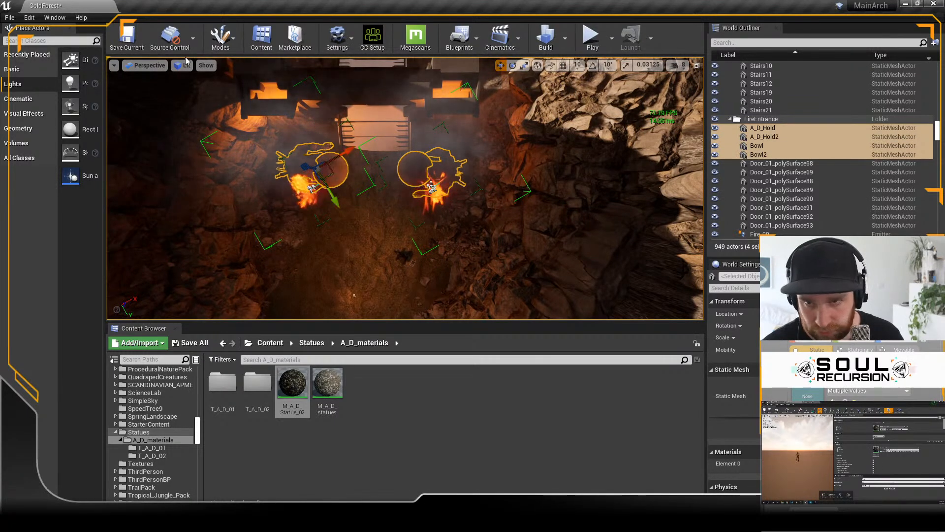
Step: Adjust the position of both gate statues with their bowls slightly in the top wireframe view, ending back in the perspective view
left_click(149, 65)
left_click(150, 97)
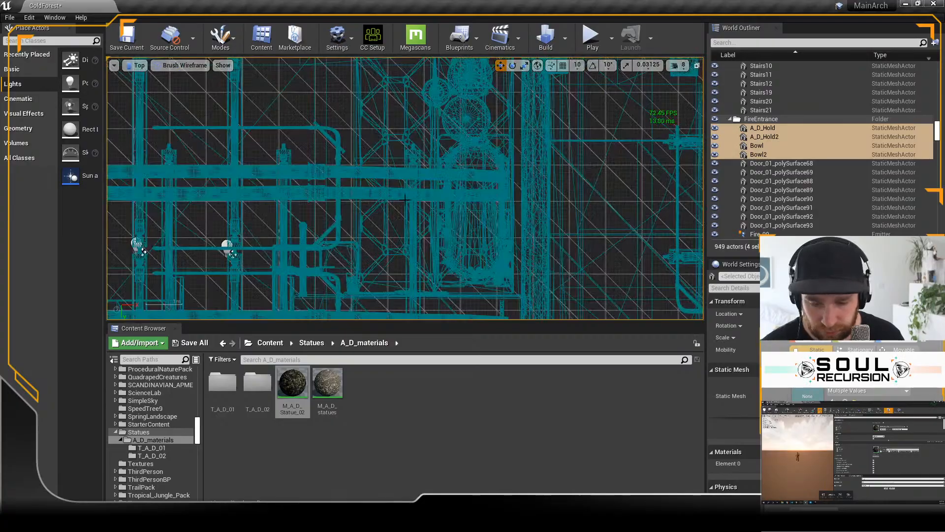
scroll(429, 201, "down", 12)
scroll(423, 206, "up", 9)
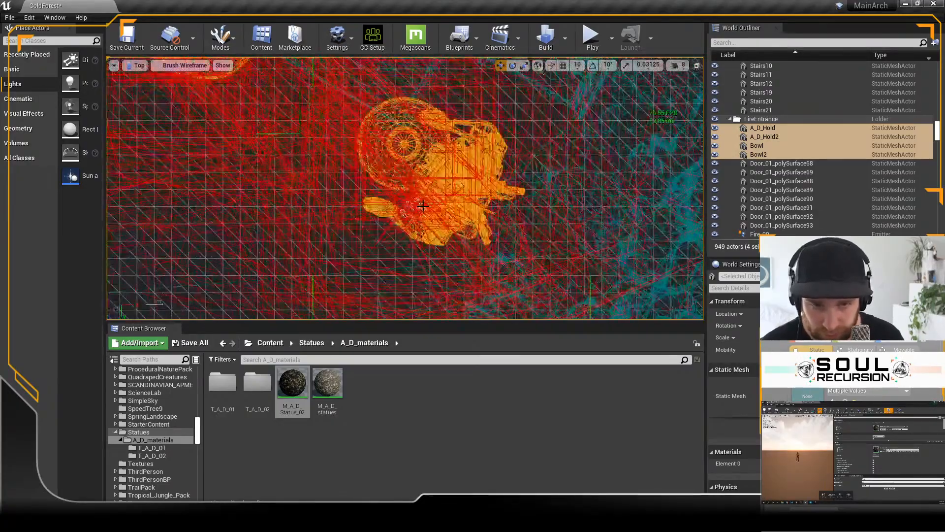
scroll(423, 206, "down", 3)
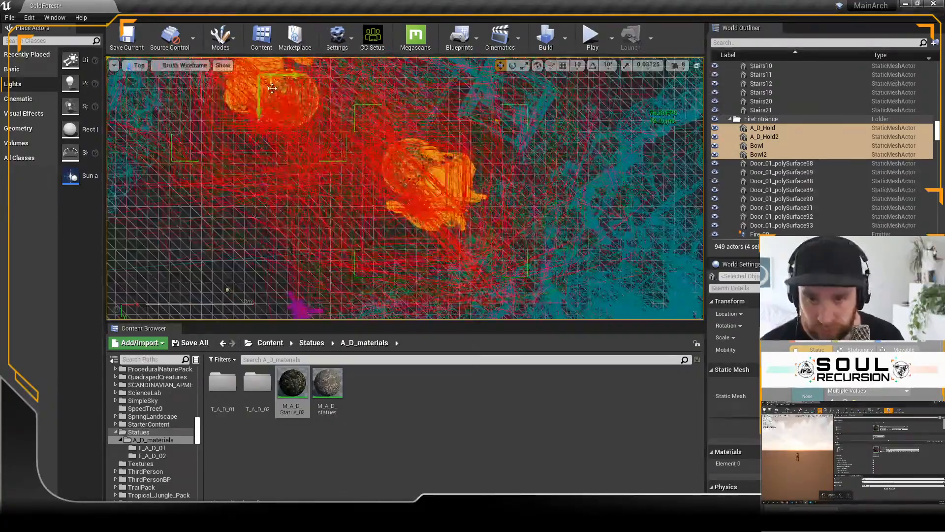
left_click_drag(271, 87, 262, 82)
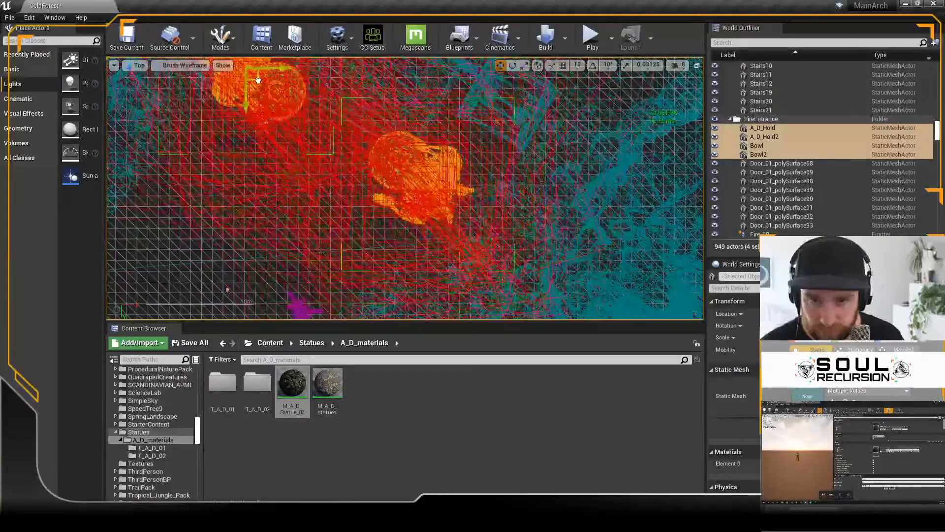
scroll(388, 98, "up", 3)
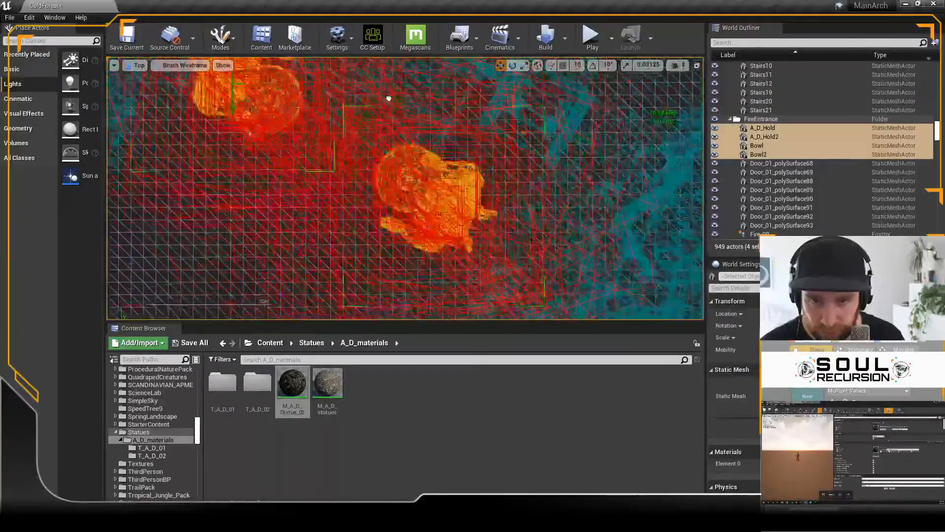
right_click_drag(389, 98, 427, 156)
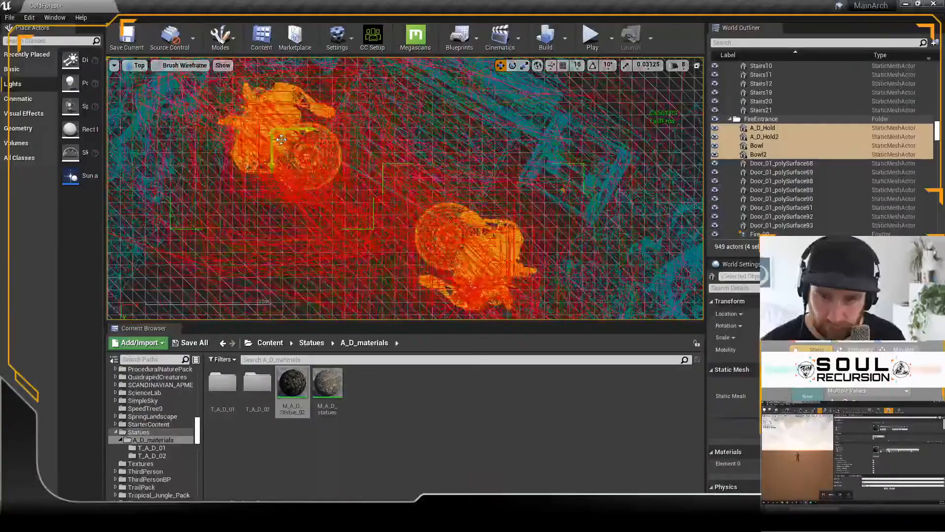
right_click_drag(284, 142, 285, 142)
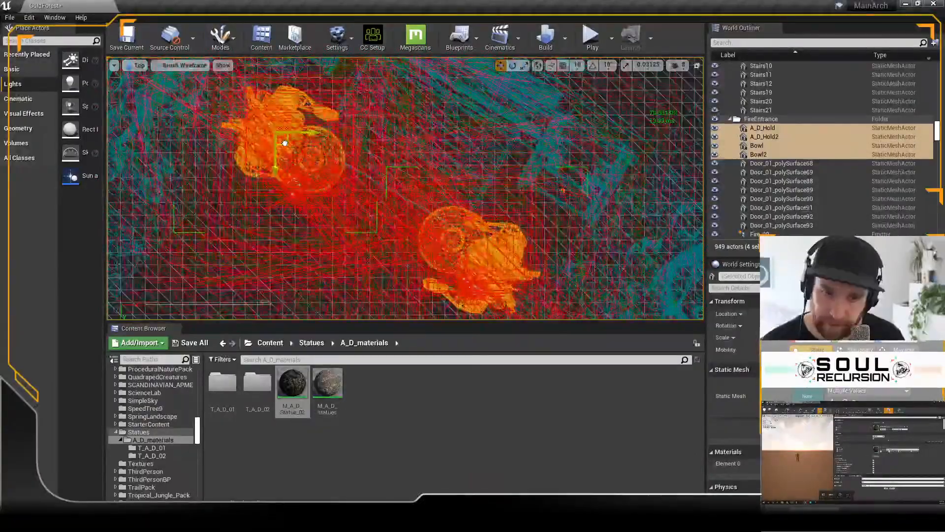
left_click(180, 65)
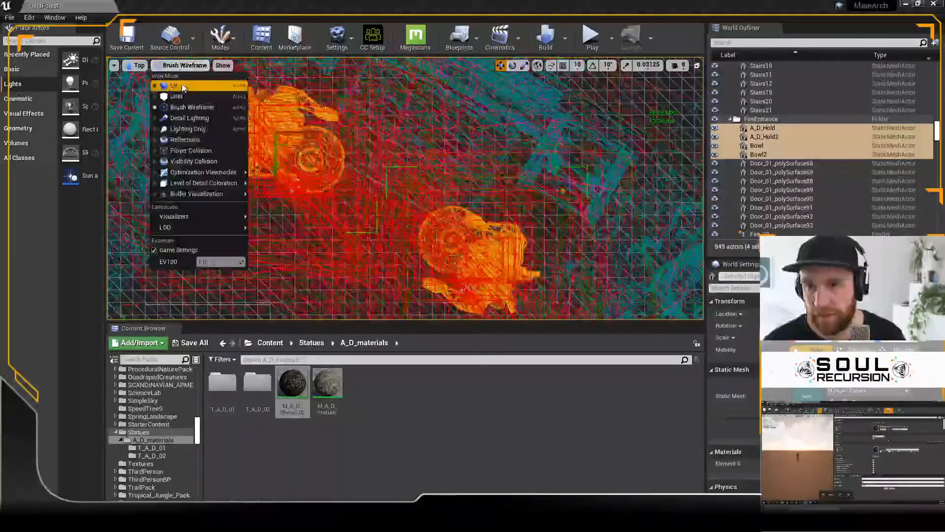
left_click(138, 67)
left_click(139, 66)
left_click(154, 78)
Step: Playtest the level by running the character up to the bridge to check how the gate statues look at the entrance
right_click_drag(290, 177, 341, 154)
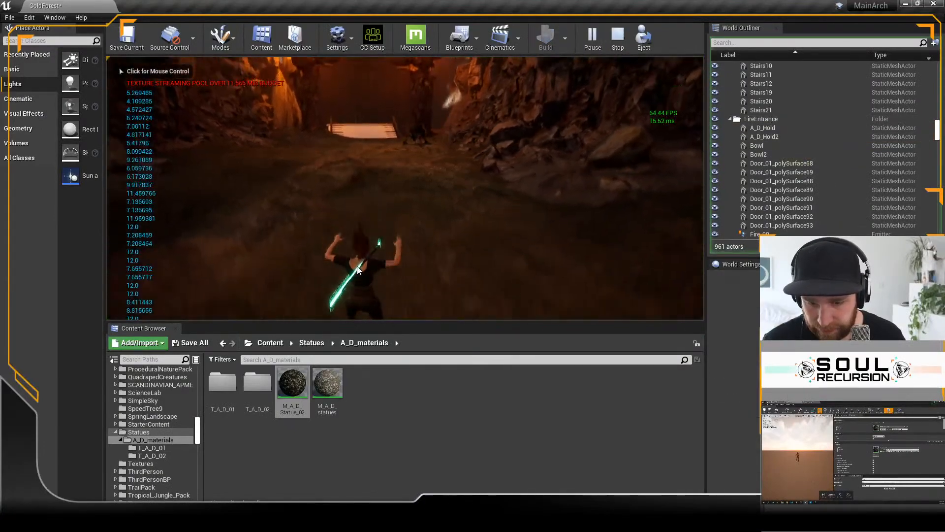
left_click(354, 271)
key("w")
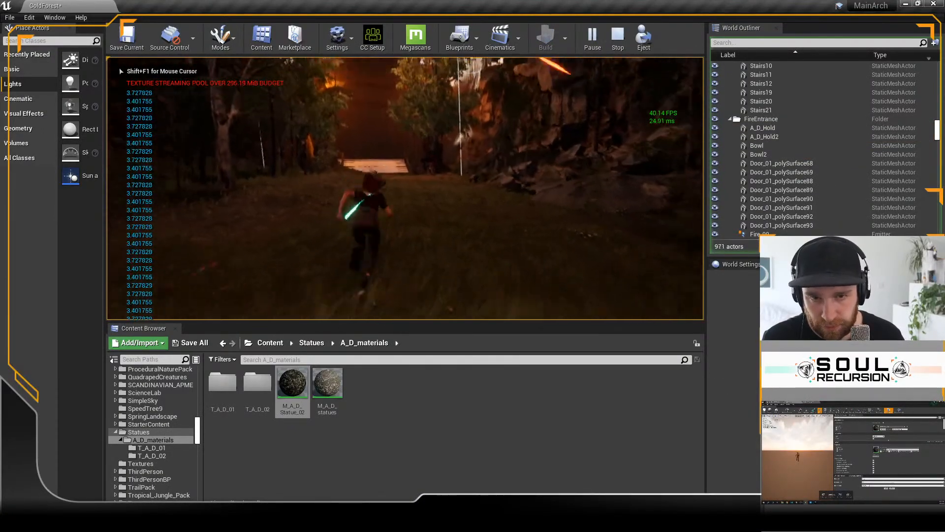
key("w")
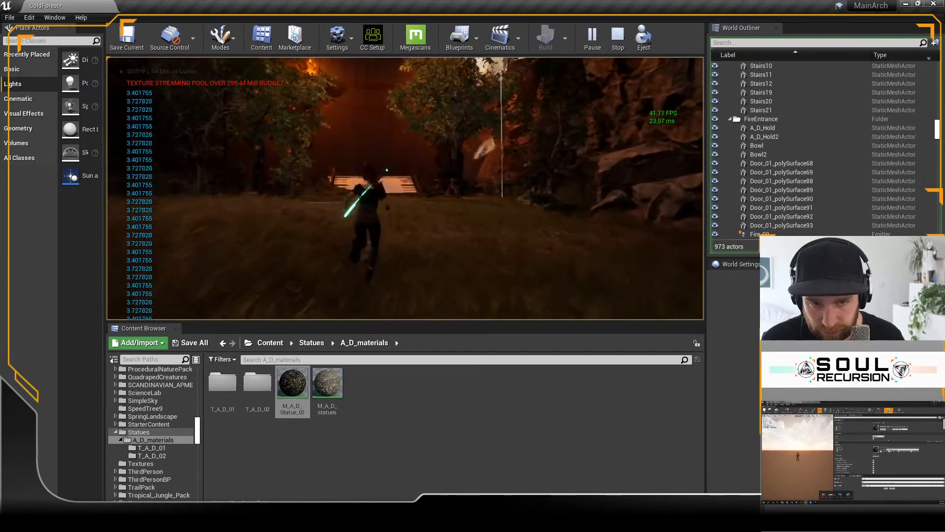
key("w")
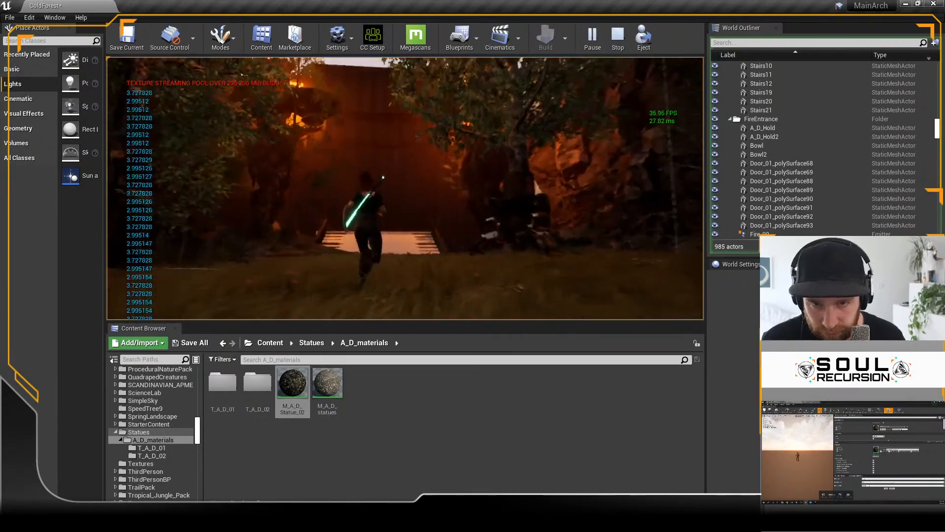
key("w")
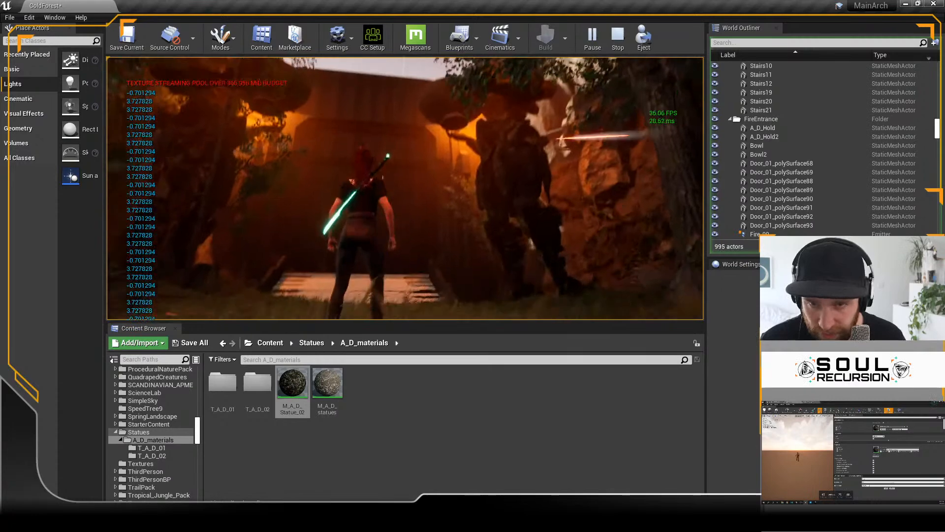
key("w")
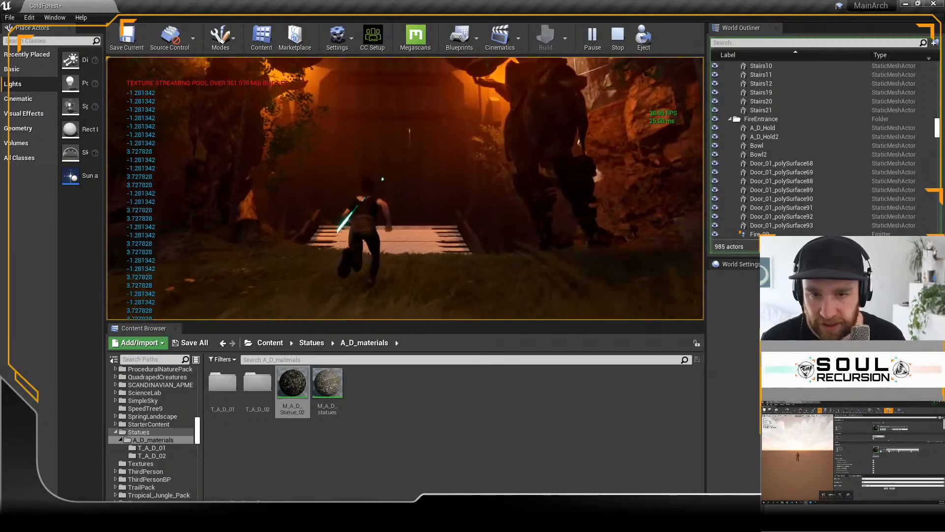
key("w")
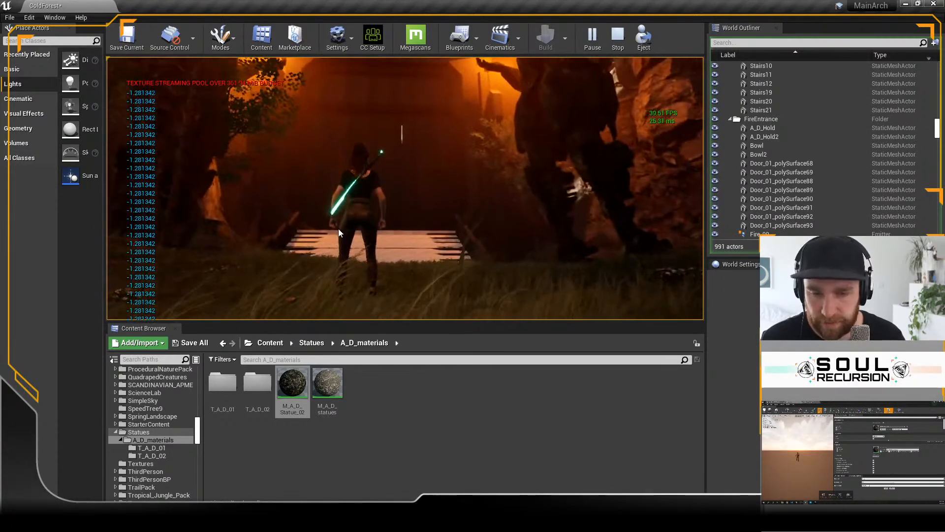
key("Escape")
Step: Examine the gate statues and bowls against the bridge and fires, taking A_D_Hold2 with its bowl out of the selection and adding it back
right_click_drag(337, 229, 338, 187)
left_click_drag(384, 180, 384, 231, "alt")
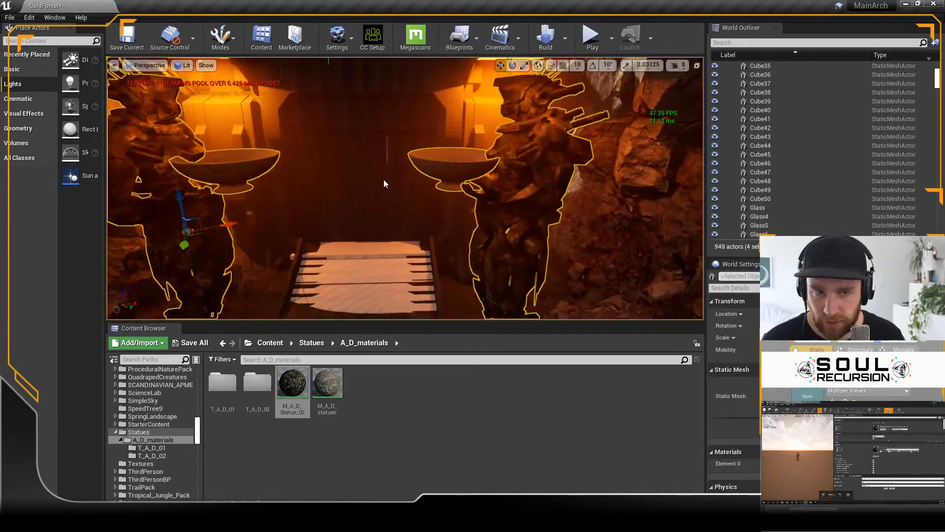
scroll(526, 151, "down", 1)
left_click(526, 150, "ctrl")
left_click(528, 163, "ctrl")
left_click(537, 258, "ctrl")
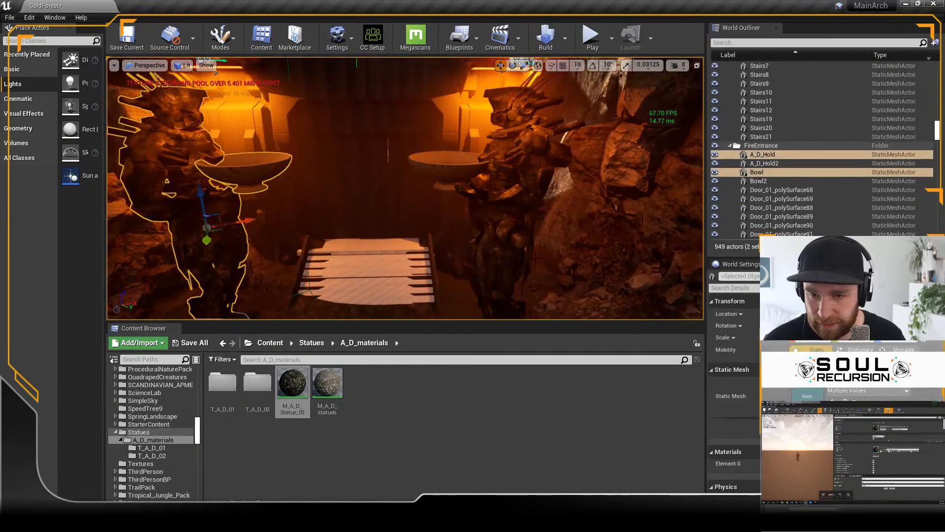
right_click_drag(536, 259, 532, 256)
left_click(512, 221, "ctrl")
right_click_drag(512, 221, 517, 198)
key("r")
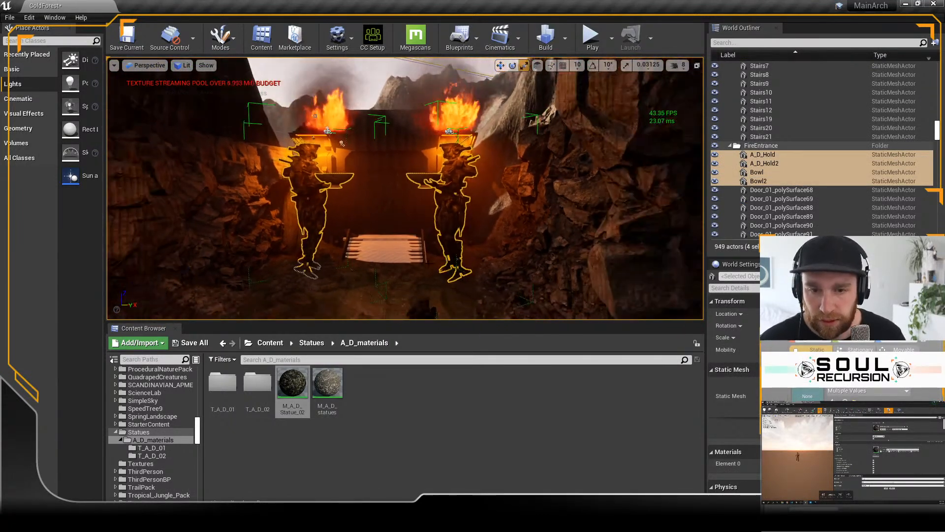
key("ctrl+z")
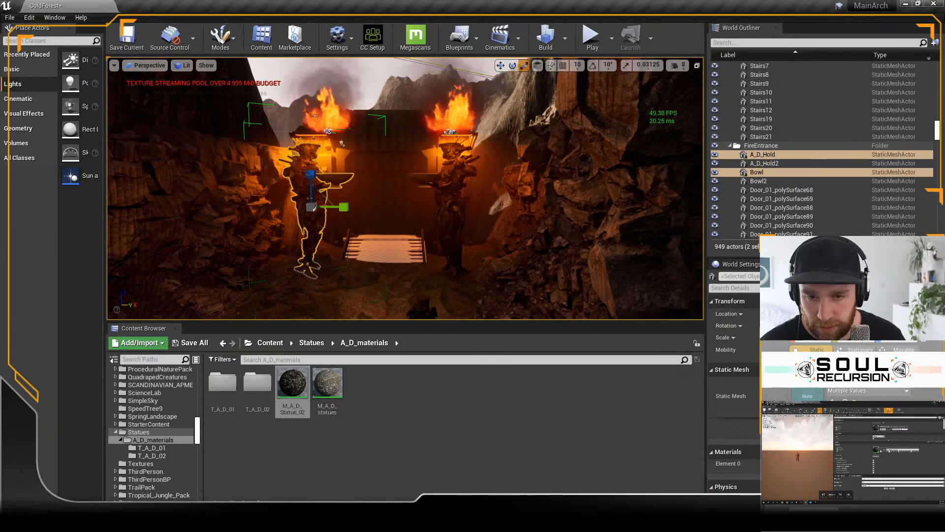
left_click(457, 241, "ctrl")
right_click_drag(474, 232, 474, 232)
left_click_drag(474, 232, 474, 232, "alt")
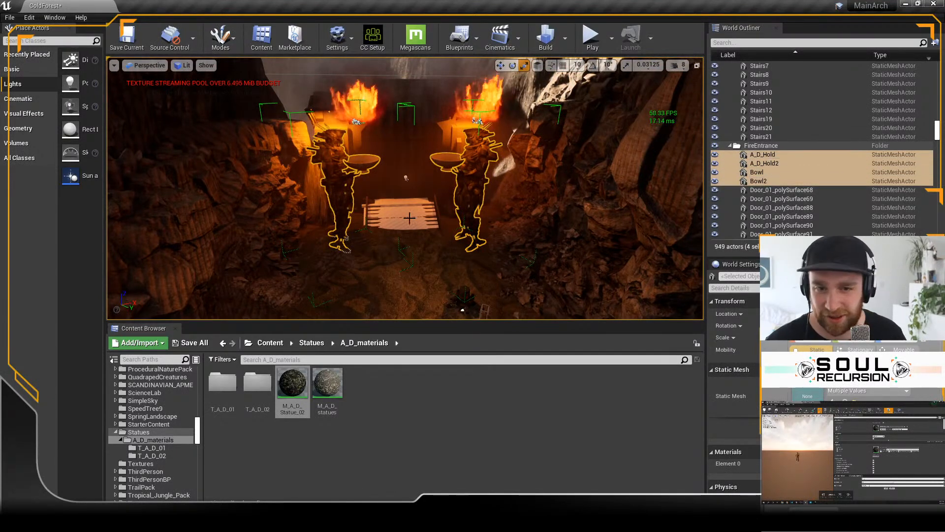
left_click(517, 66)
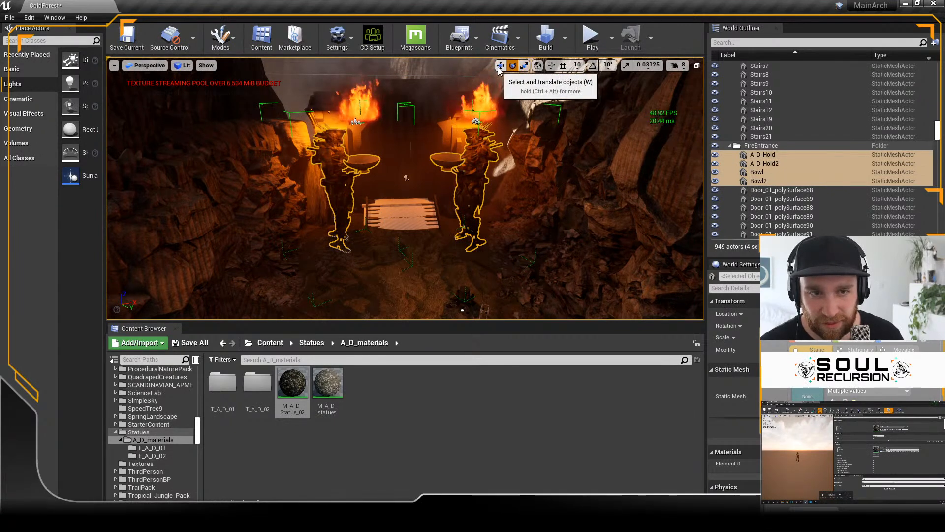
key("ctrl+z")
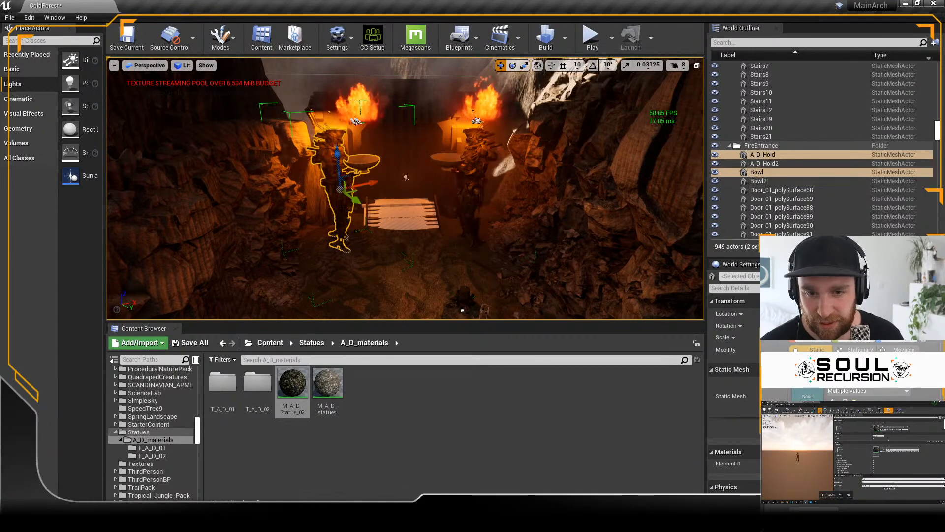
Step: Add A_D_Hold2 with its bowl back to the selection and scale both statues and bowls down together uniformly
left_click(472, 197, "ctrl")
left_click(472, 197)
key("ctrl+z")
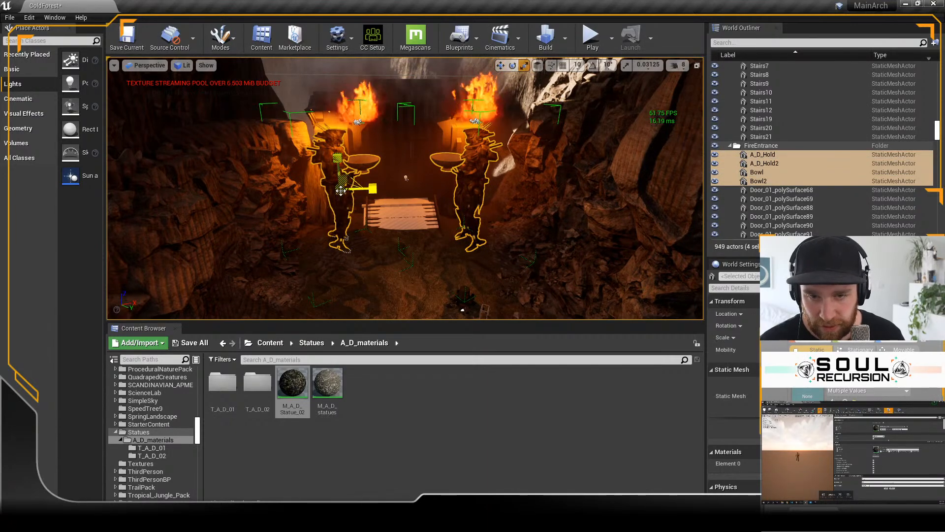
left_click_drag(340, 189, 320, 205)
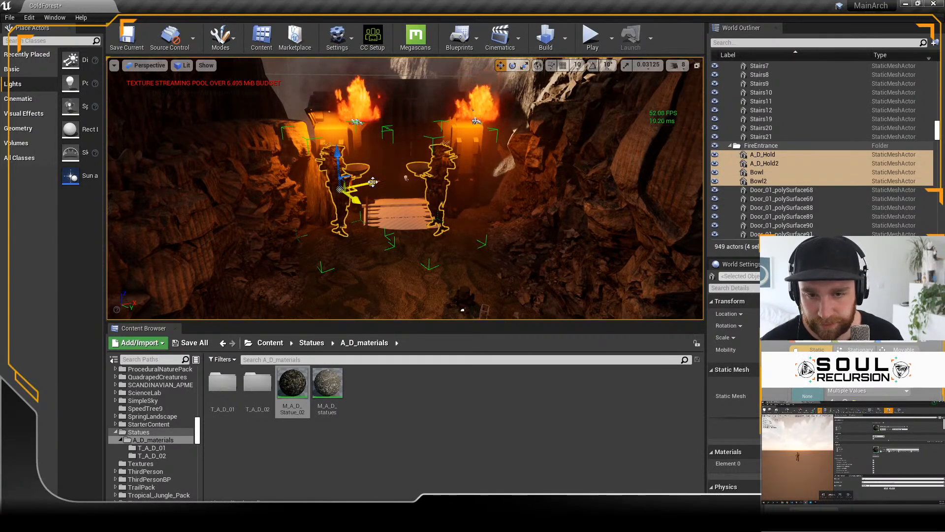
Step: Move both scaled-down statues with their bowls together in the top view, toward the A_D_Hold2 side of the entrance
left_click(144, 66)
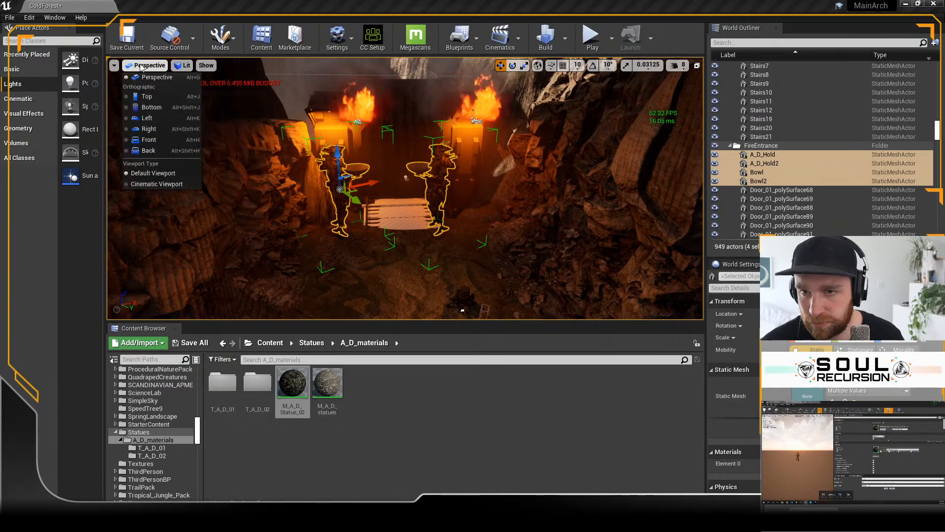
left_click(147, 97)
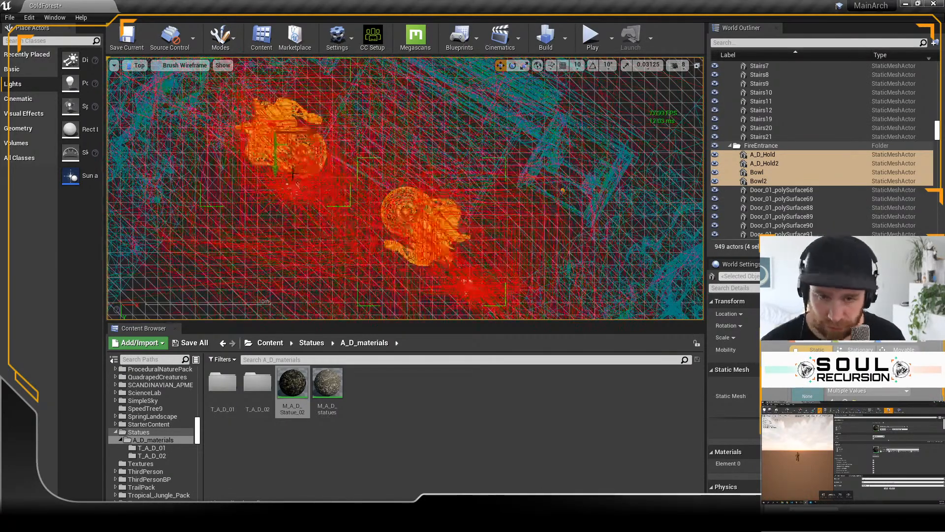
right_click_drag(285, 143, 347, 176)
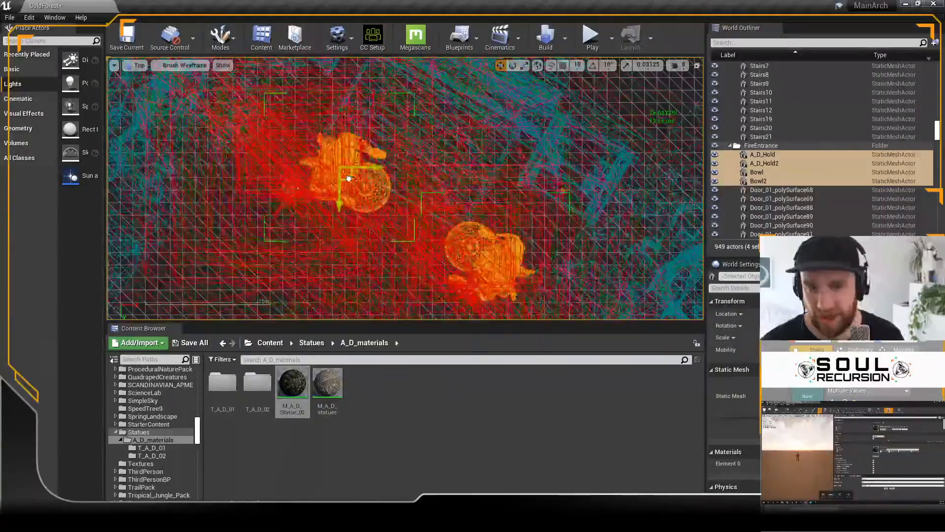
Step: Move only A_D_Hold and its bowl away from A_D_Hold2 in the top view to widen the gap, ending in the perspective view
left_click(778, 156)
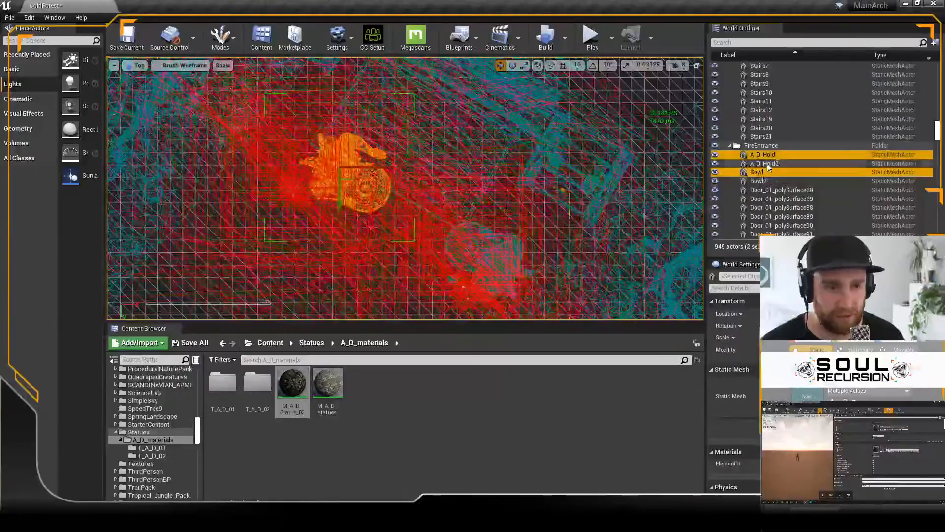
left_click(353, 184)
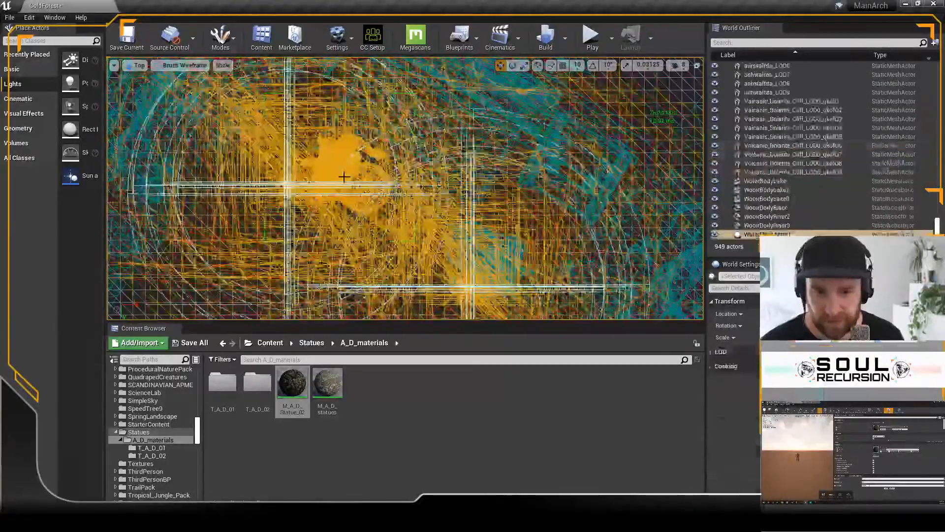
key("ctrl+z")
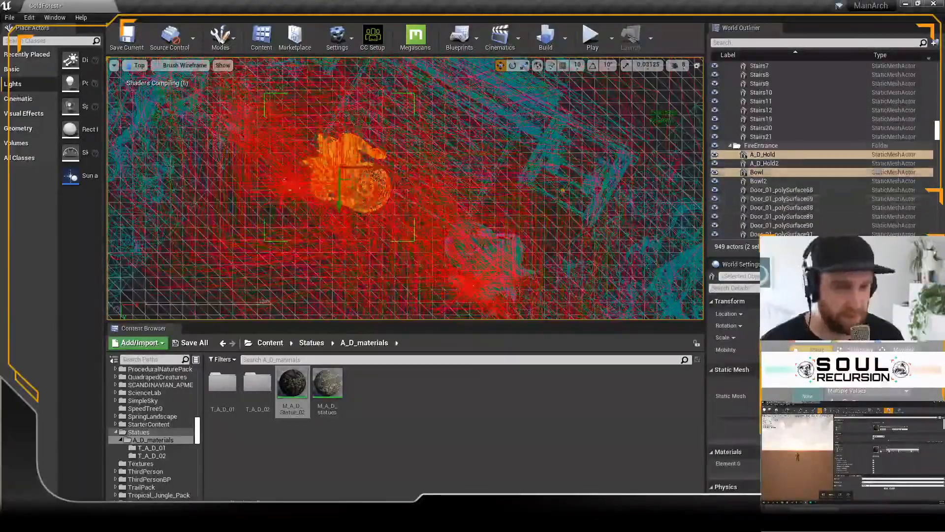
left_click_drag(355, 176, 341, 176)
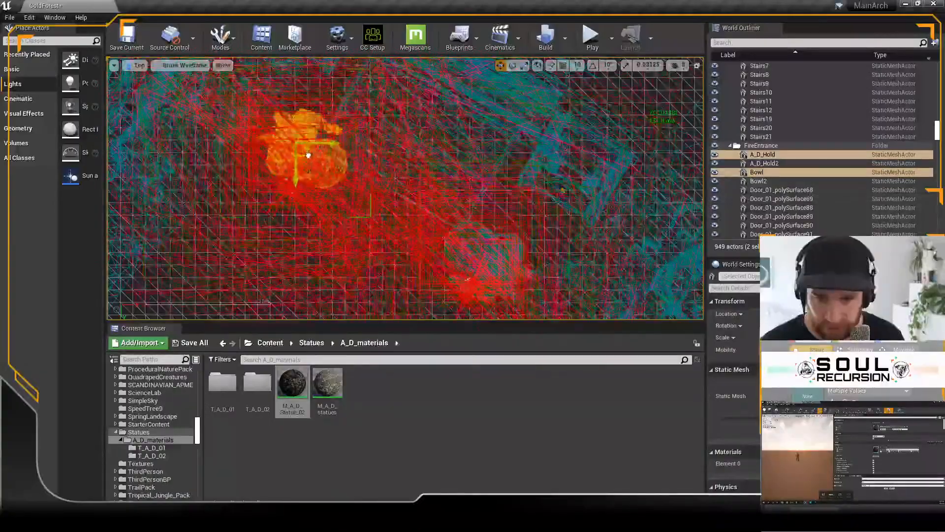
left_click_drag(294, 149, 293, 148)
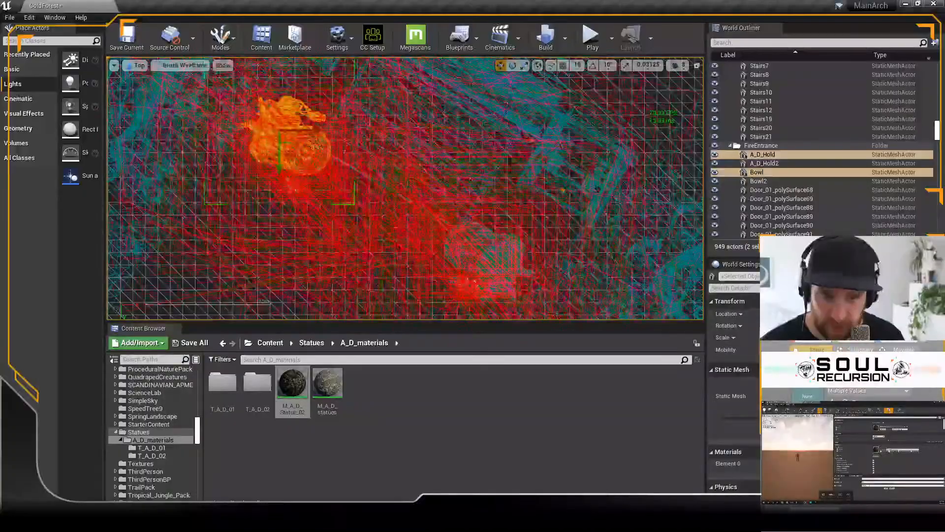
left_click(165, 67)
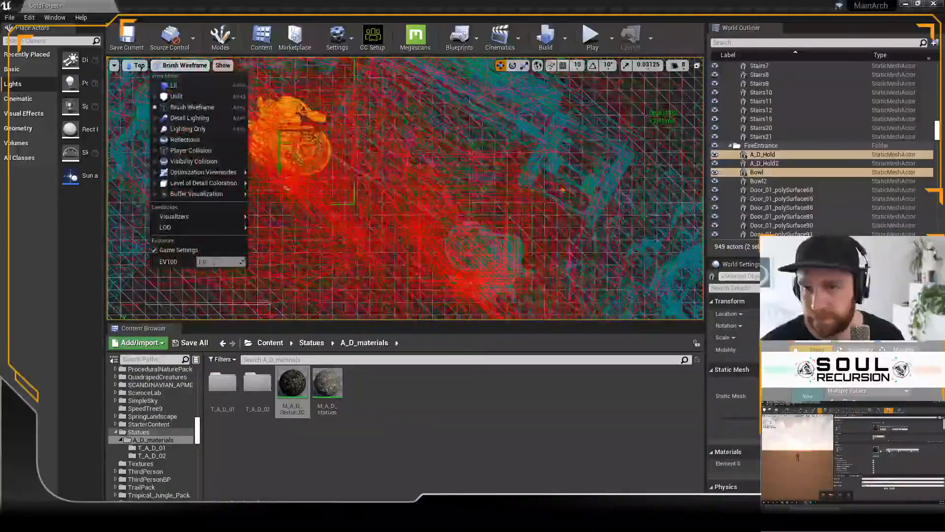
left_click(165, 67)
left_click(138, 67)
left_click(156, 77)
Step: Add A_D_Hold2 and Bowl2 to the selection and lower both statues with their bowls together in the perspective view
right_click_drag(379, 135, 386, 128)
key("w")
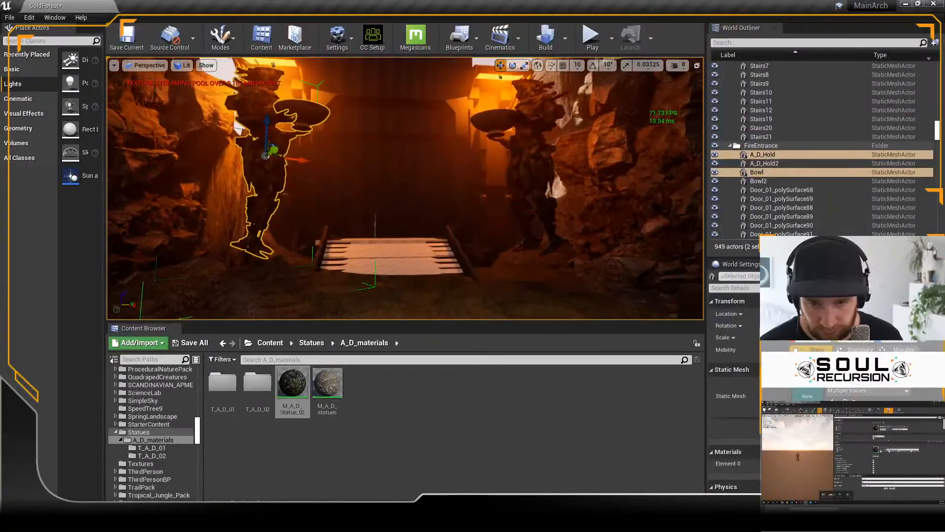
left_click(533, 178, "ctrl")
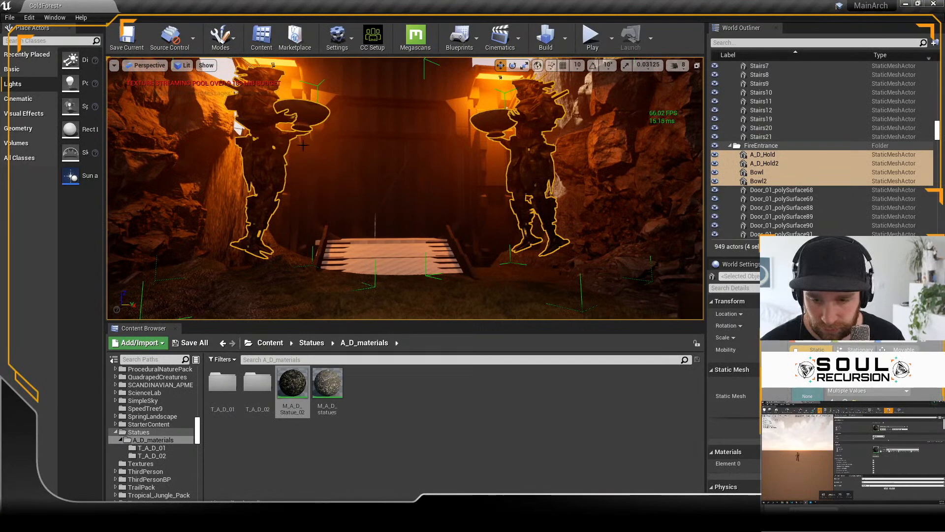
left_click(523, 170)
left_click(266, 155, "ctrl")
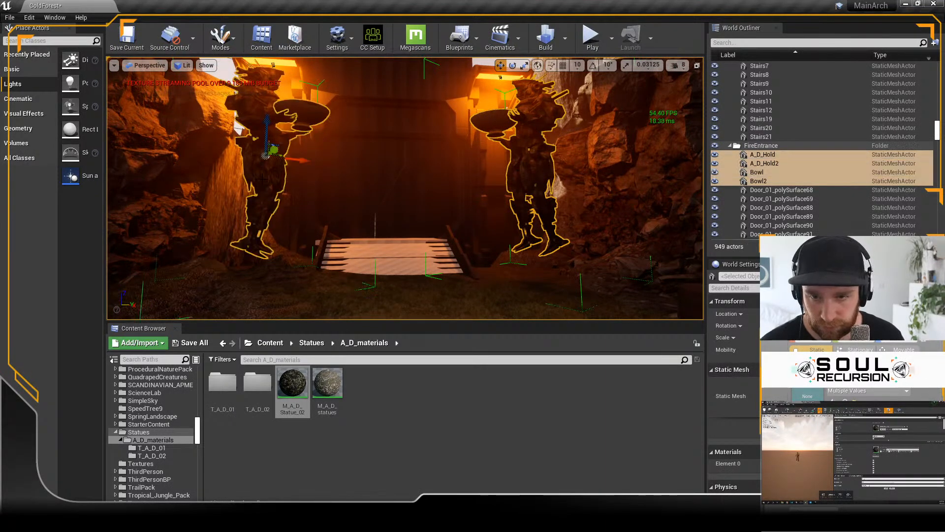
left_click_drag(266, 123, 270, 162)
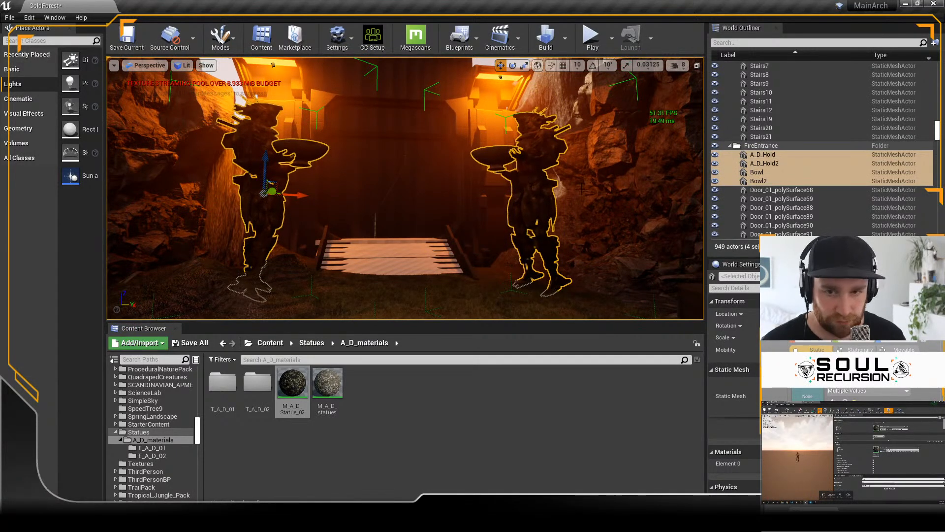
Step: Select only A_D_Hold and Bowl and raise them slightly to fit the ground beside the bridge
left_click(760, 148)
left_click(762, 155)
left_click(759, 172, "ctrl")
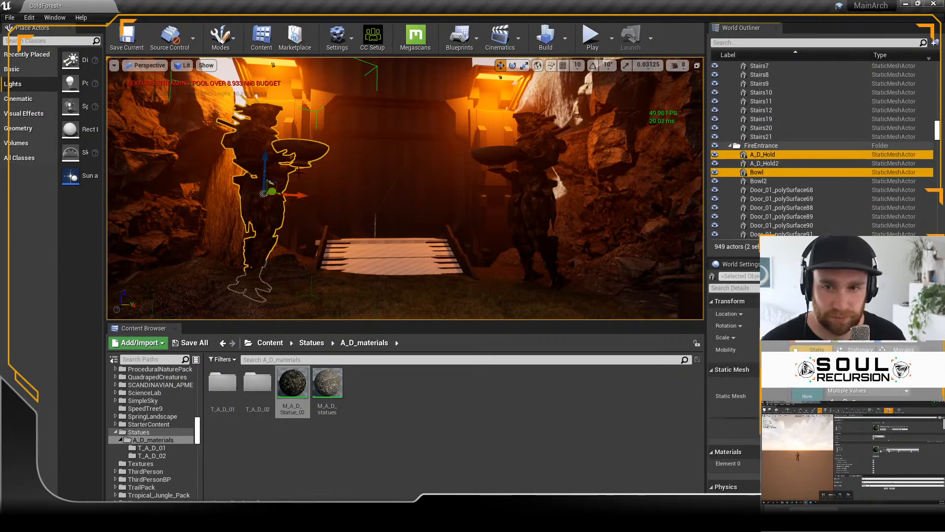
left_click_drag(266, 157, 263, 142)
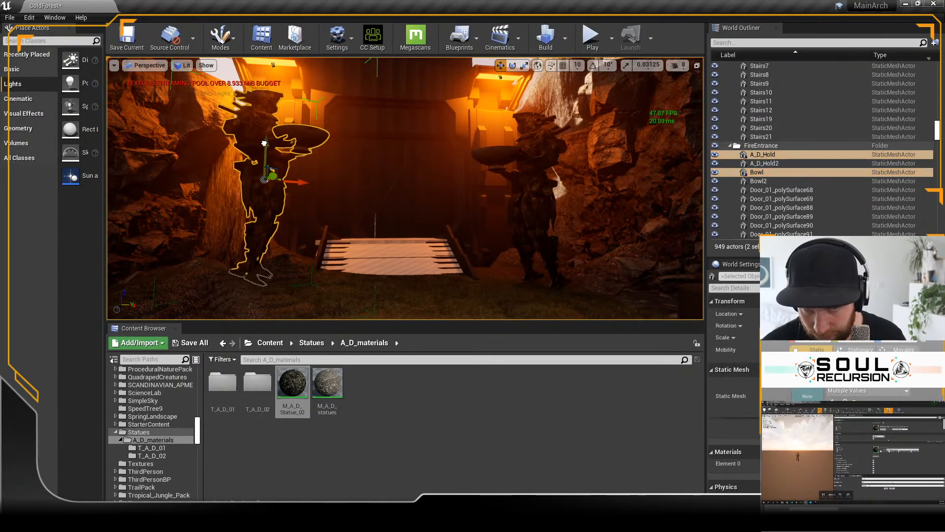
right_click_drag(448, 199, 455, 193)
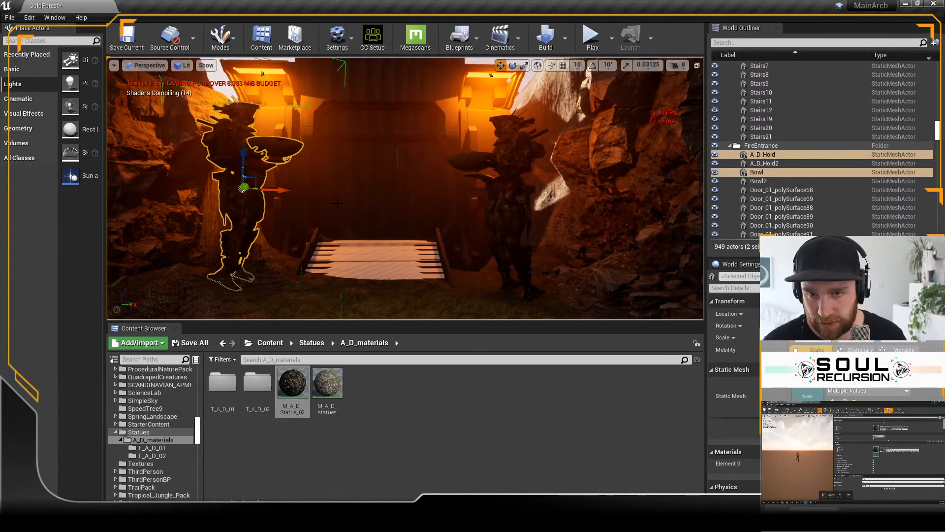
Step: Inspect the statues from several angles, then play the level and walk toward the gate to check their placement in game
key("f")
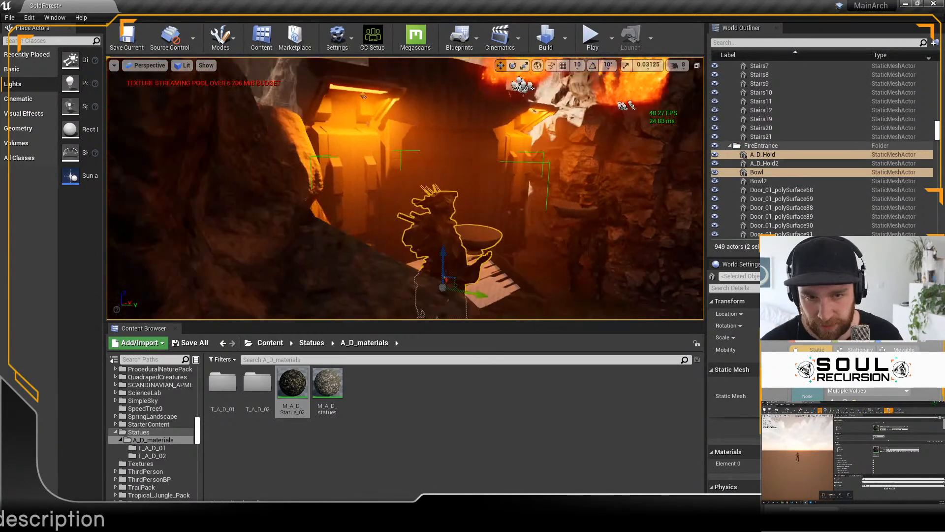
right_click_drag(347, 235, 413, 231)
mouse_move(348, 234)
right_mouse_down()
mouse_move(348, 256)
mouse_move(347, 234)
mouse_move(313, 239)
mouse_move(351, 236)
mouse_move(331, 235)
right_mouse_up()
mouse_move(450, 150)
right_mouse_down()
mouse_move(389, 166)
mouse_move(438, 156)
right_mouse_up()
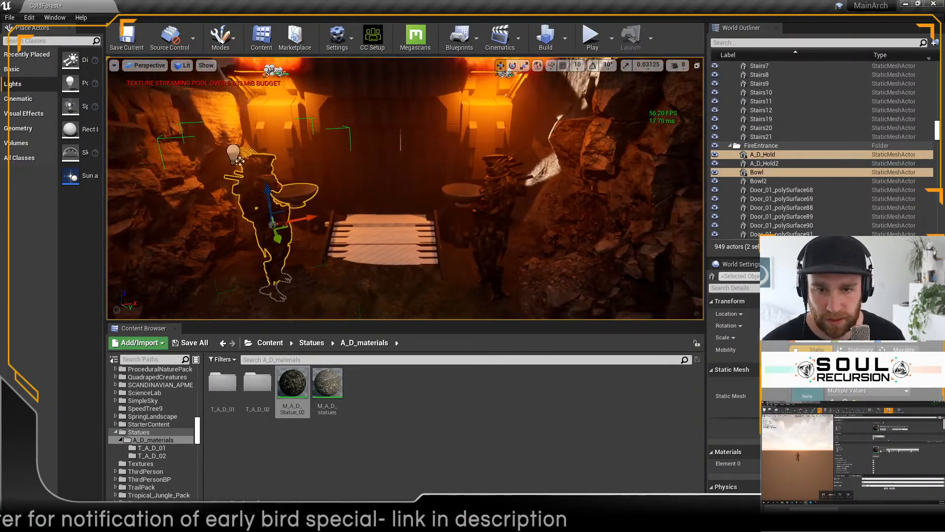
right_click_drag(240, 161, 237, 166)
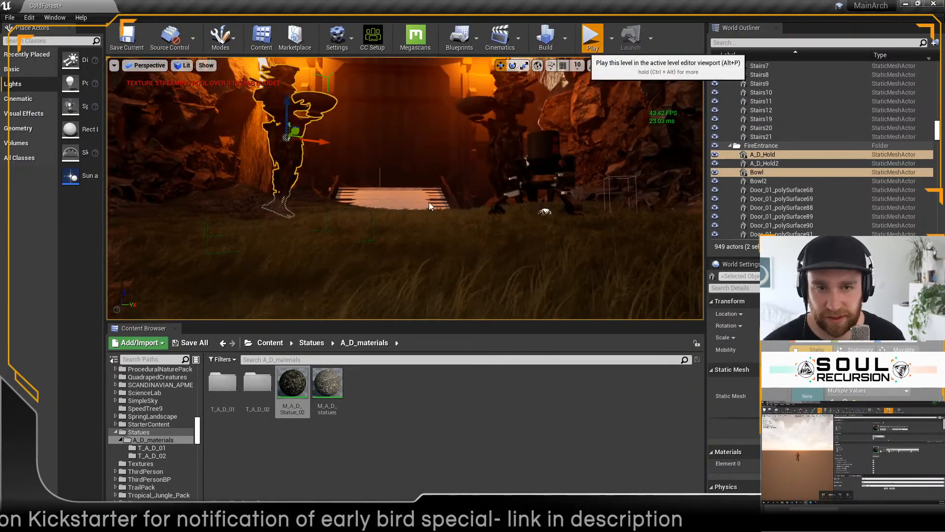
left_click(412, 234)
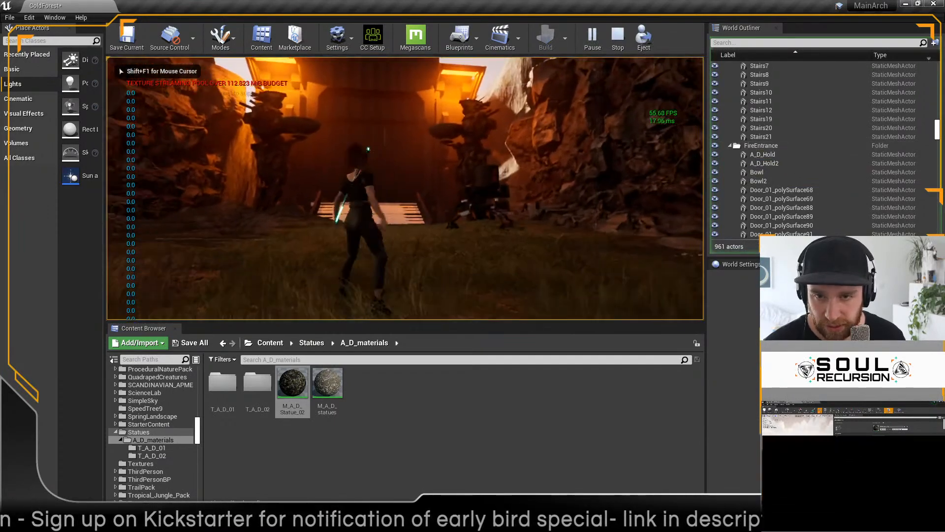
key("w")
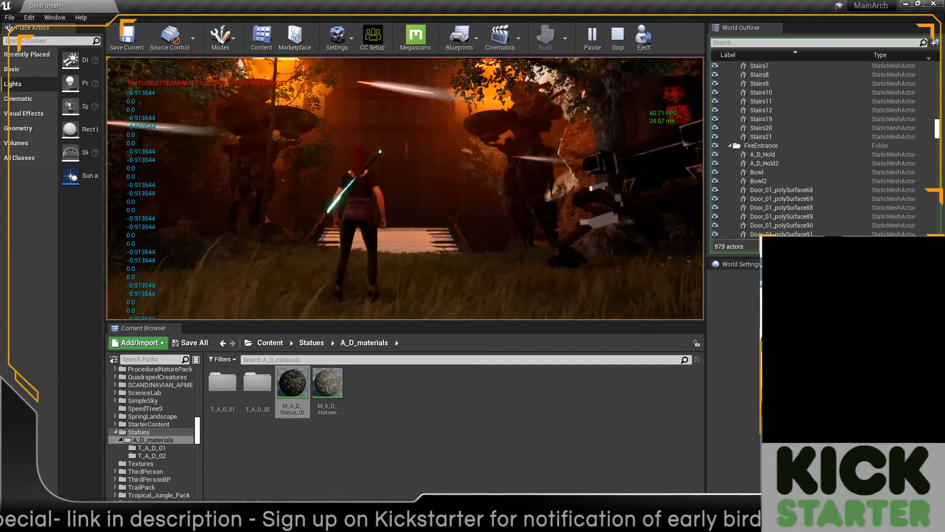
key("Escape")
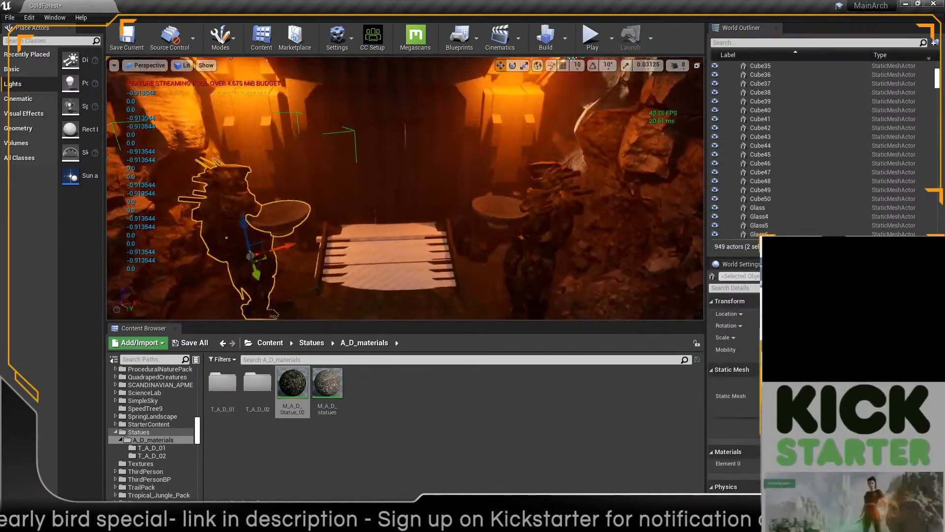
Step: Position the Fire_10 emitter inside the bowl held by A_D_Hold and check it from above
scroll(405, 188, "down", 4)
left_click(309, 87)
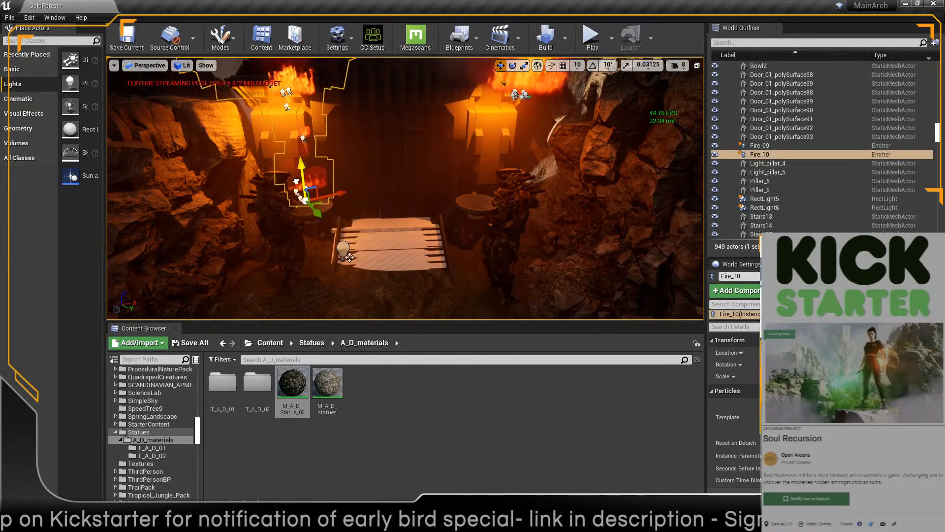
key("f")
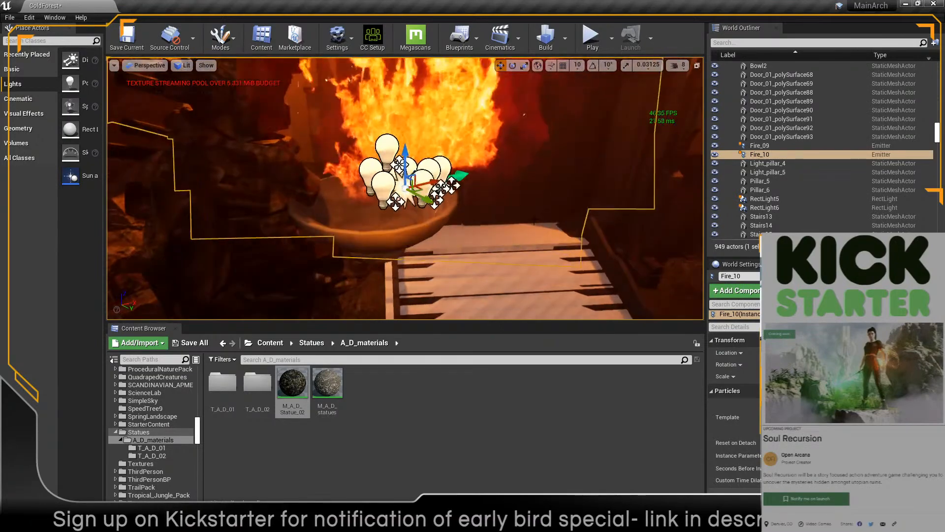
left_click_drag(301, 187, 214, 220, "alt")
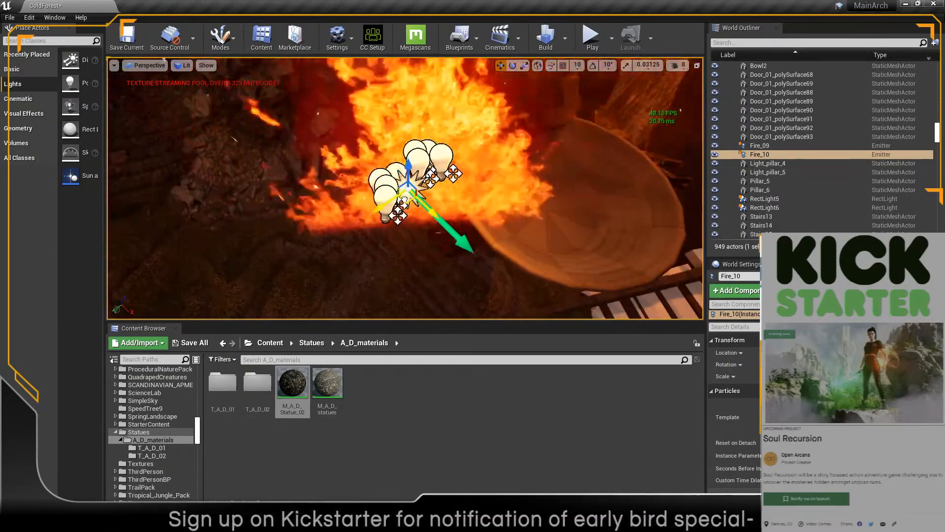
left_click_drag(405, 197, 586, 173)
key("f")
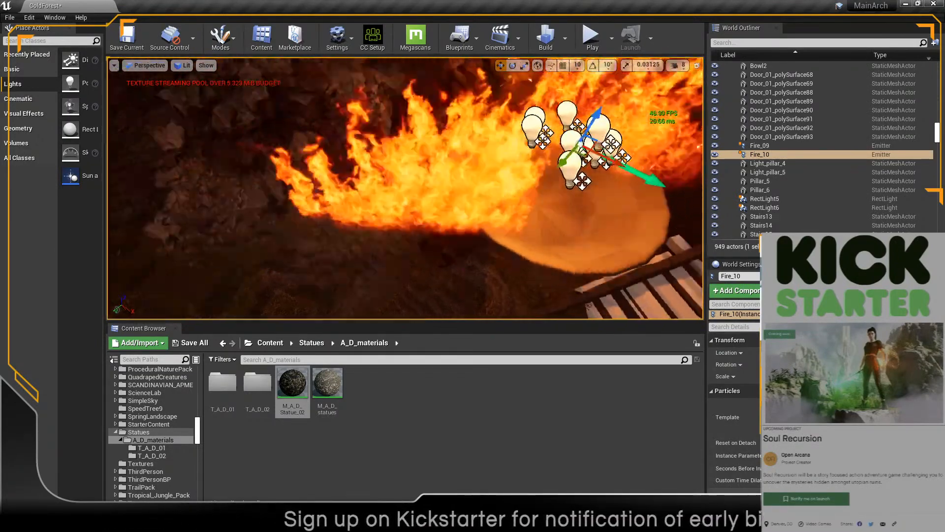
left_click_drag(426, 150, 422, 194)
mouse_move(422, 194)
right_mouse_down()
mouse_move(422, 217)
mouse_move(413, 195)
mouse_move(419, 261)
right_mouse_up()
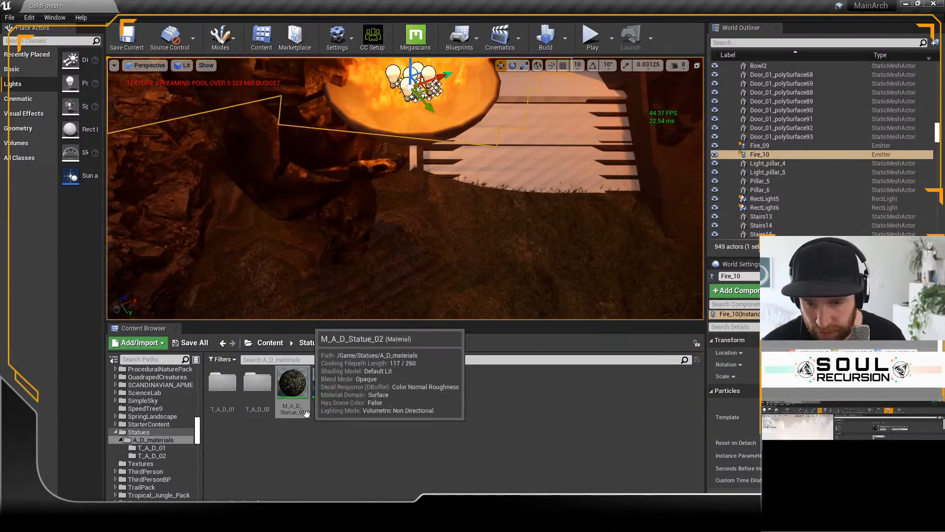
Step: Create a new material named M_CommonGold in the A_D_materials folder
right_click(380, 376)
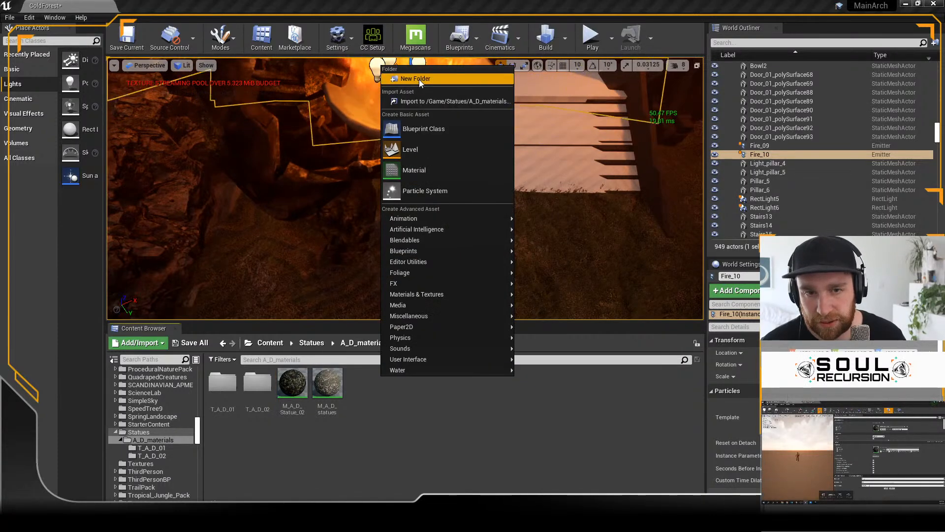
left_click(421, 169)
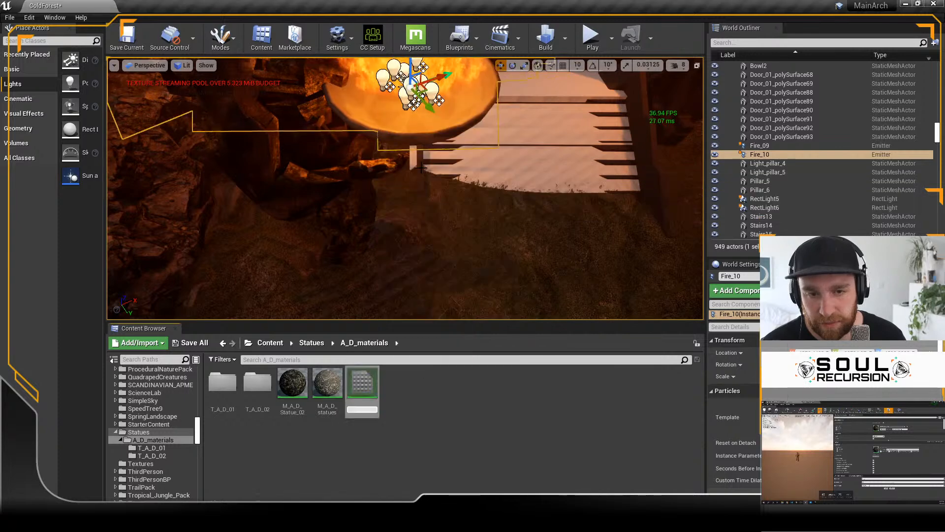
type("Common")
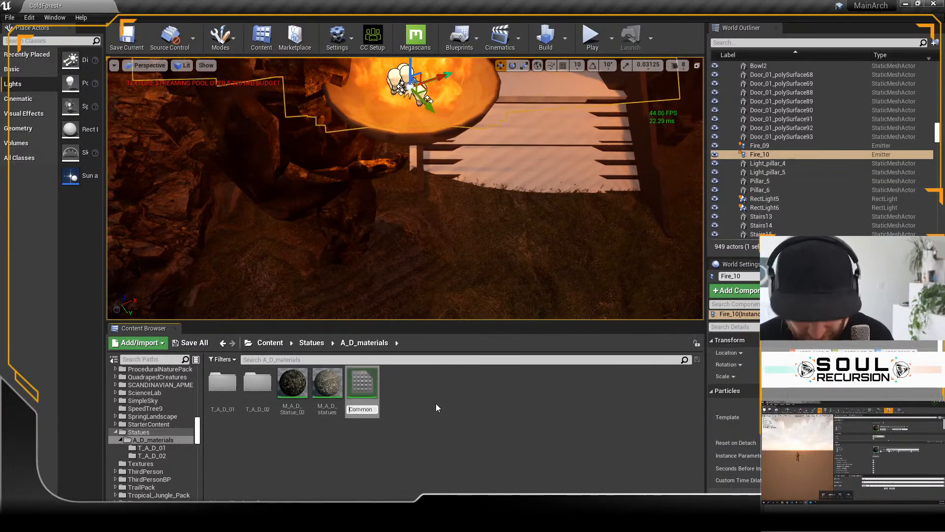
key("Home")
type("M_")
key("End")
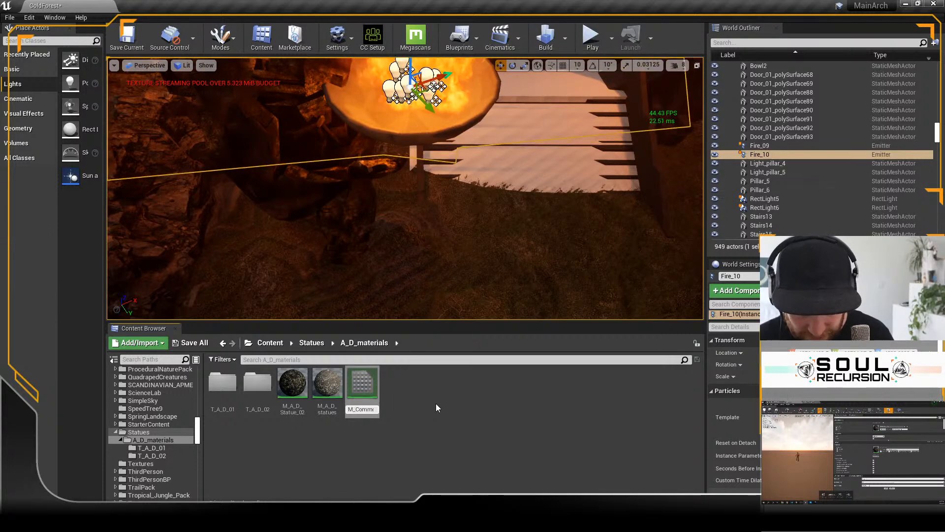
type("Gold")
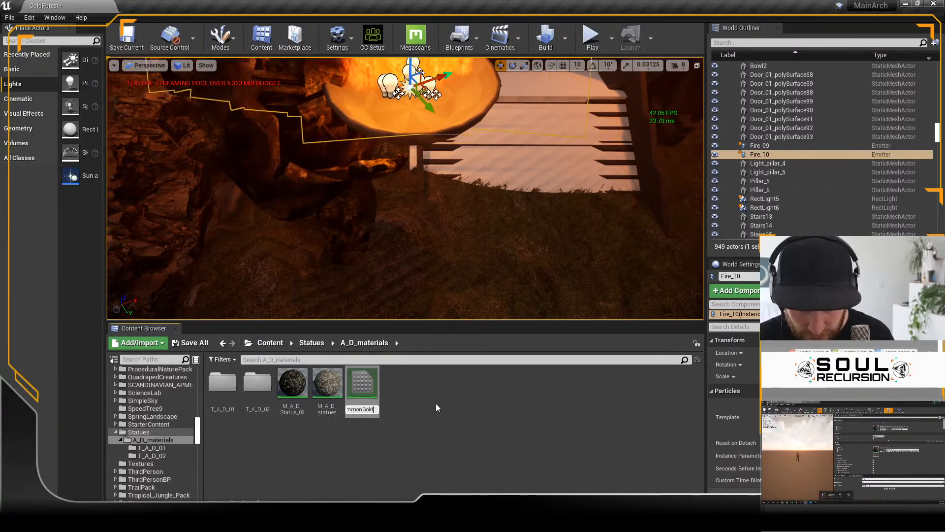
key("Return")
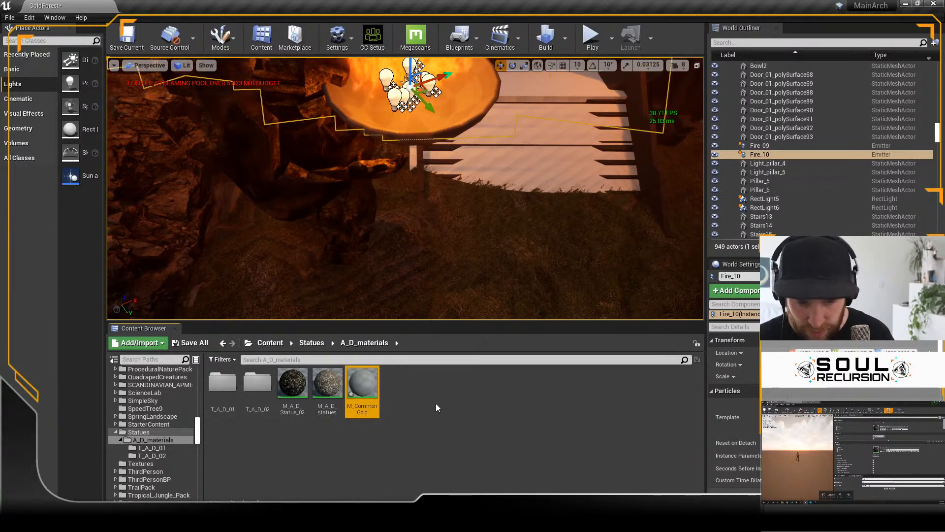
Step: Open M_CommonGold for editing and add a VectorParameter feeding its Base Color, placed beside the main material node
double_click(365, 385)
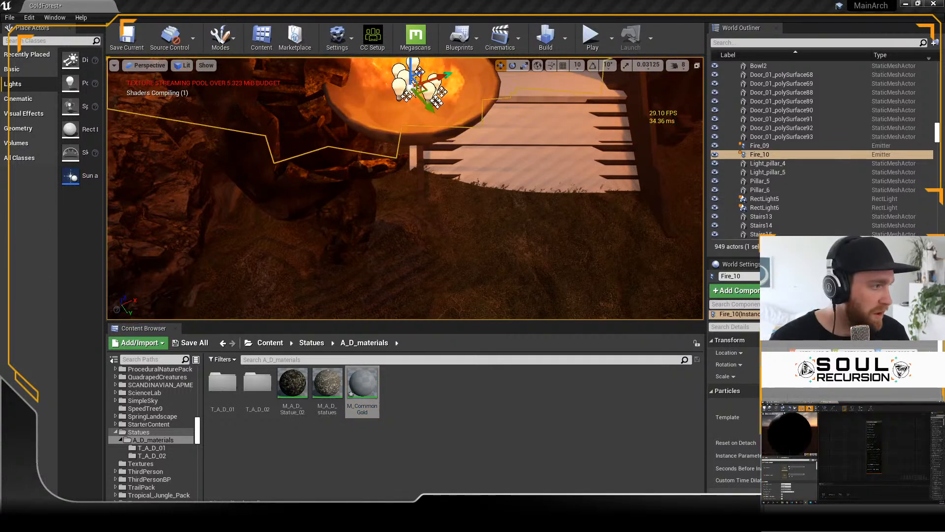
left_click(680, 101)
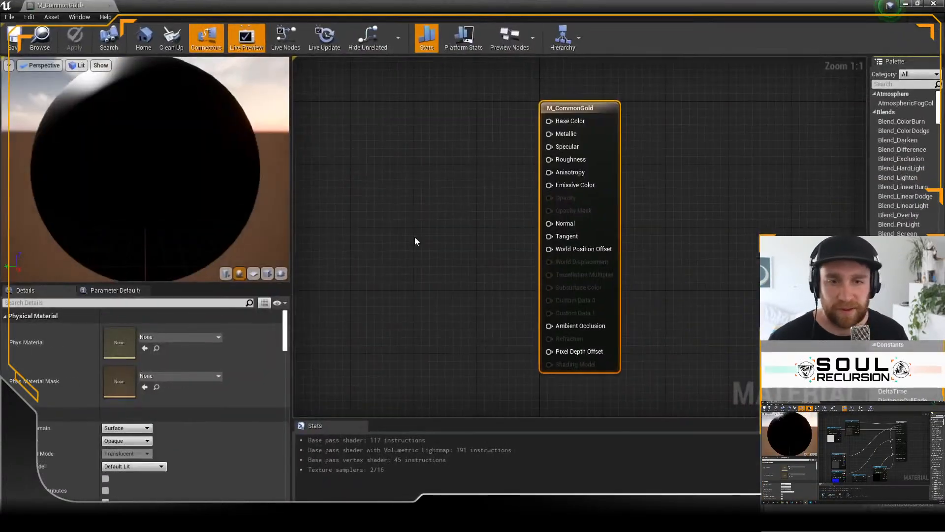
left_click_drag(549, 121, 419, 140)
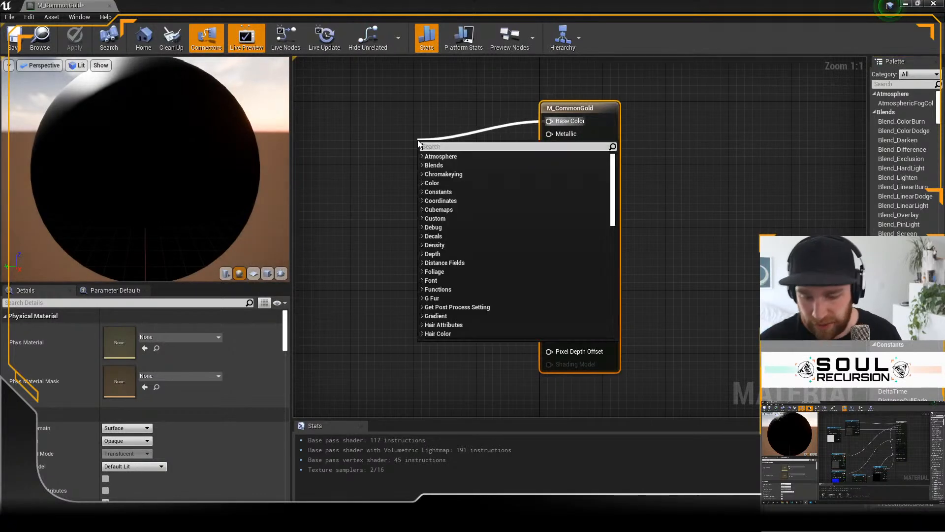
type("vec")
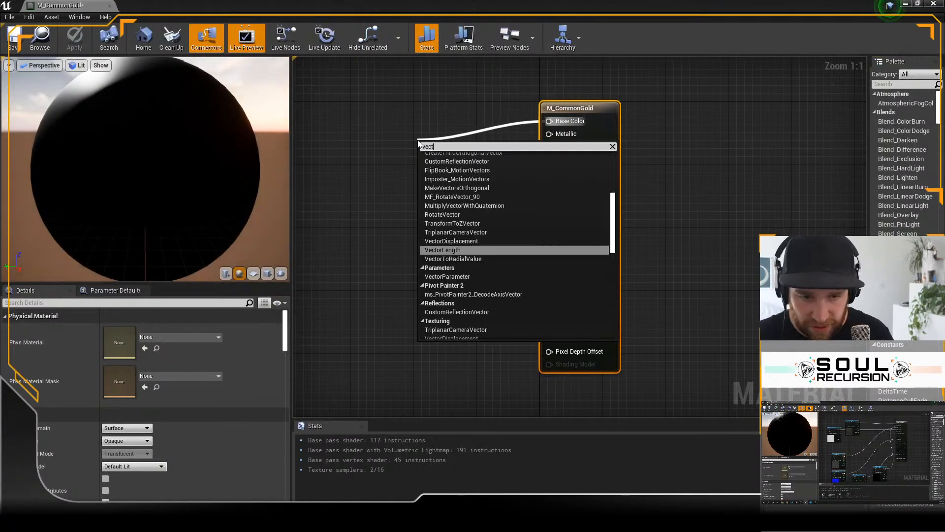
type("t")
key("Down")
key("Down")
key("Return")
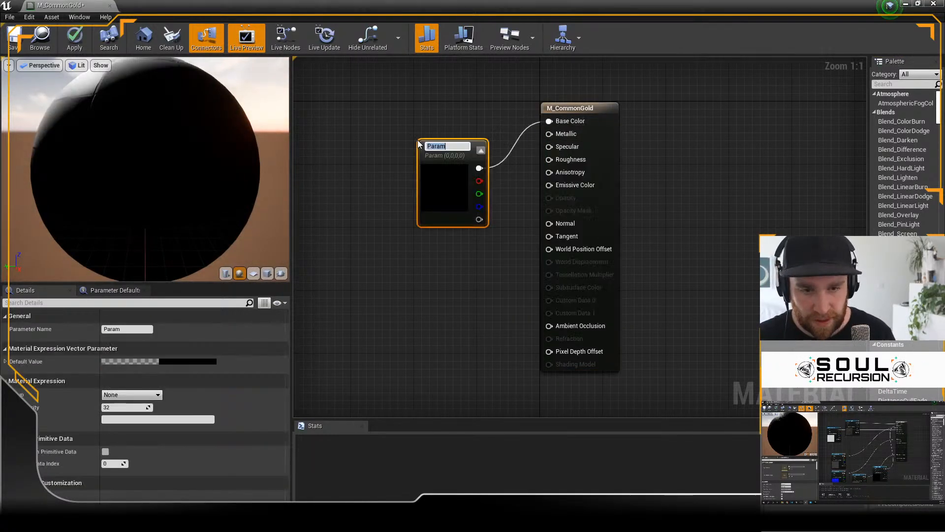
left_click_drag(423, 171, 396, 140)
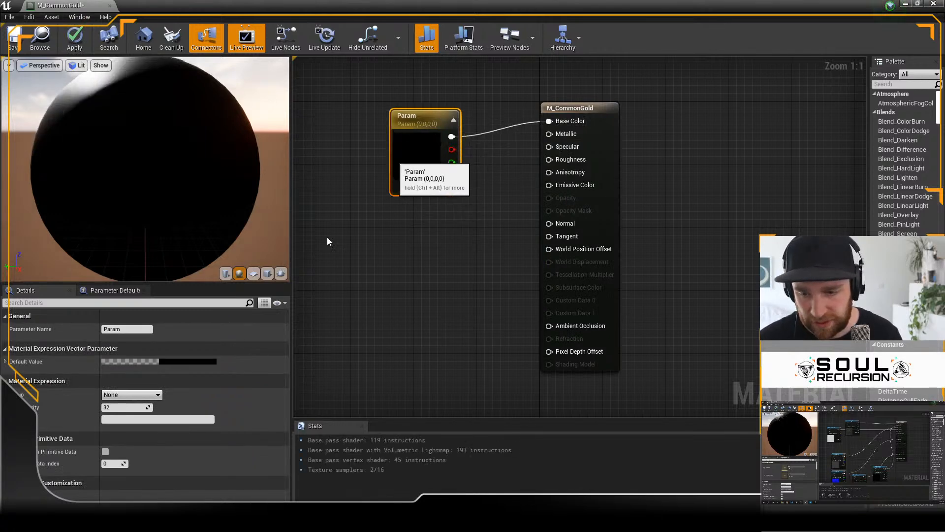
Step: Set the vector parameter's default colour to gold with R 0.796875, G 0.593262, B 0.206994, and reopen its colour for checking
left_click(196, 362)
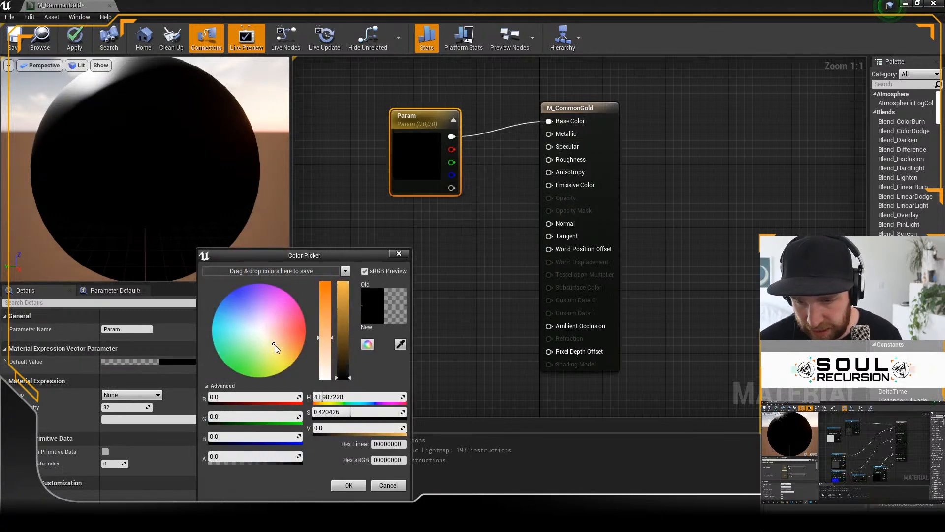
left_click_drag(279, 350, 280, 356)
left_click_drag(342, 376, 344, 301)
left_click_drag(282, 357, 286, 352)
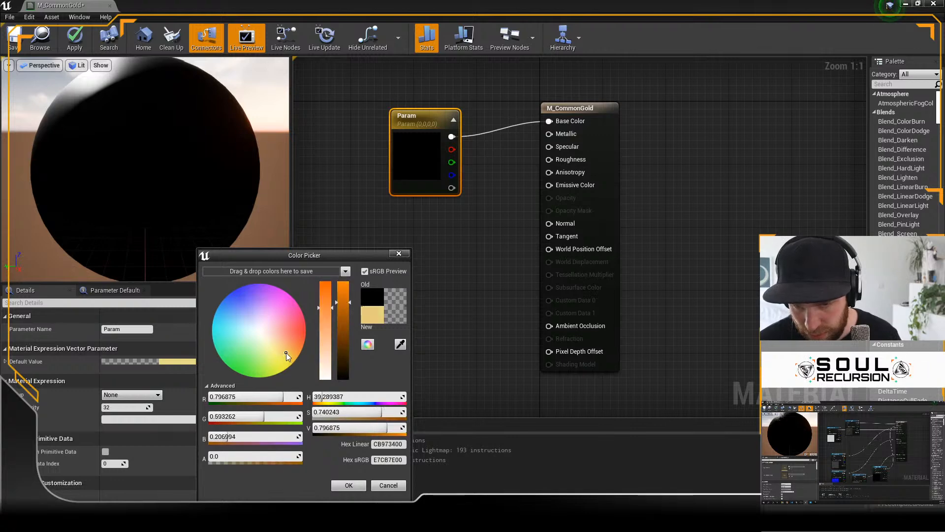
left_click(433, 253)
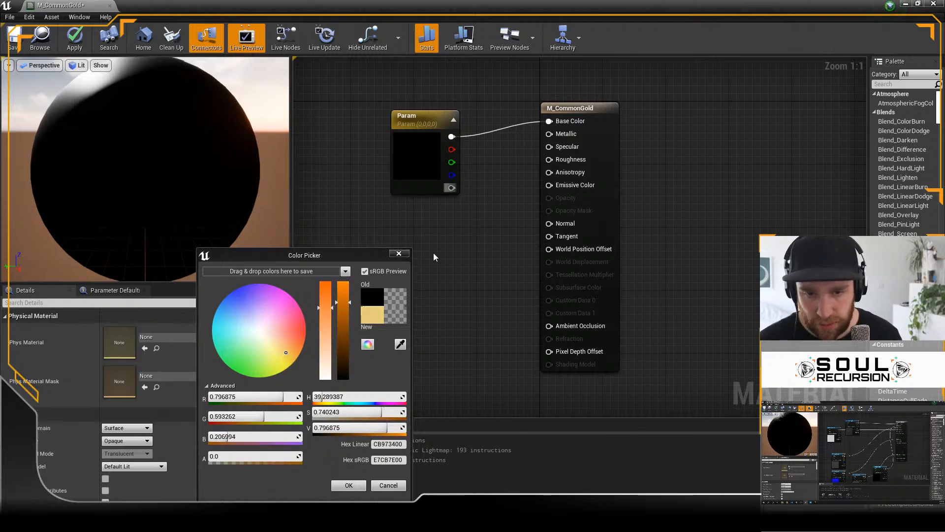
left_click(349, 486)
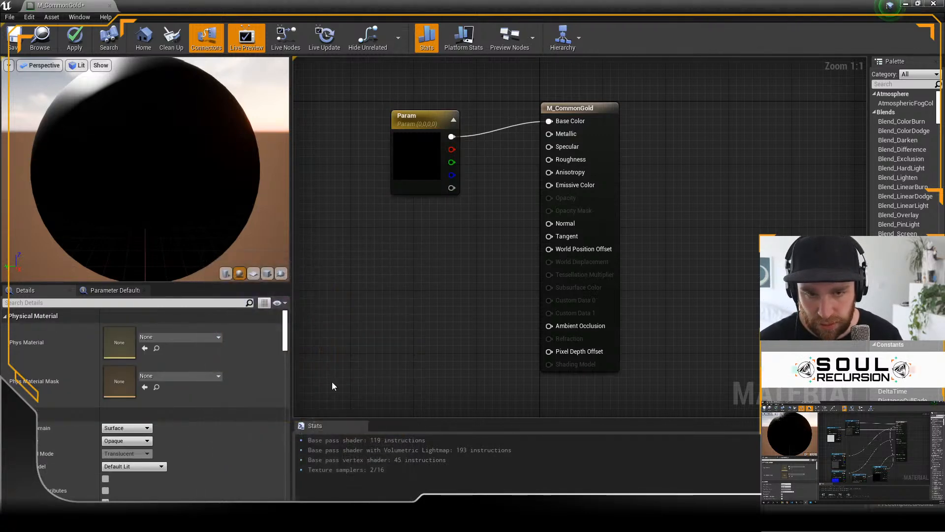
double_click(419, 150)
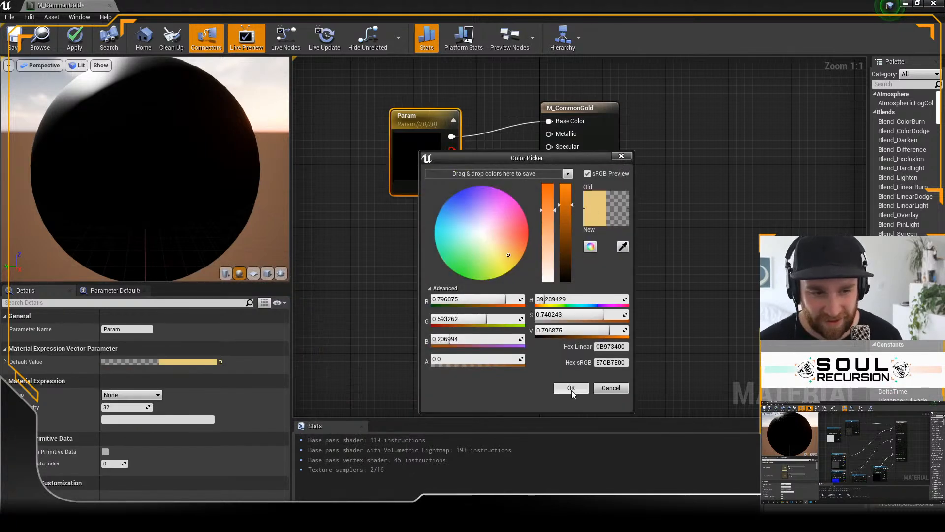
Step: Accept the gold colour, line the vector parameter node up with M_CommonGold's Base Color input, and inspect the lit side of the preview sphere
left_click(570, 388)
left_click_drag(446, 130, 401, 116)
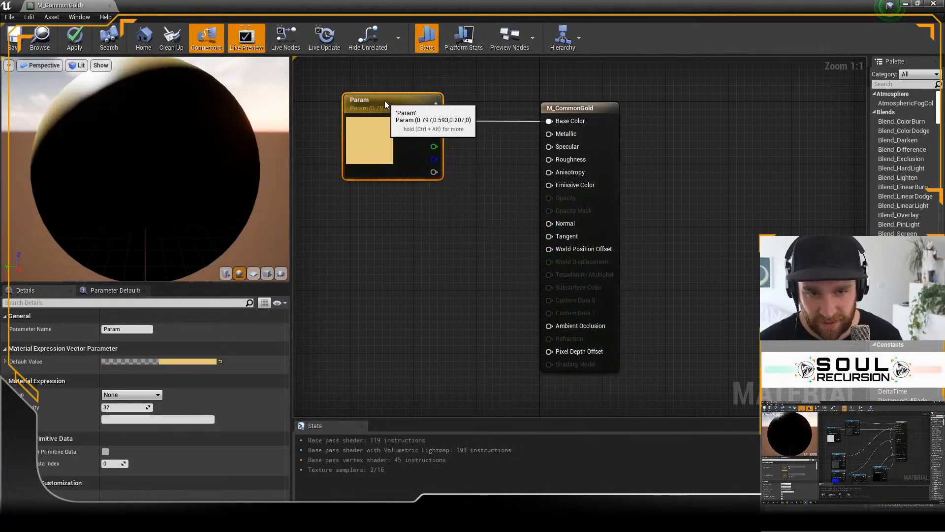
left_click(417, 254)
scroll(117, 162, "up", 5)
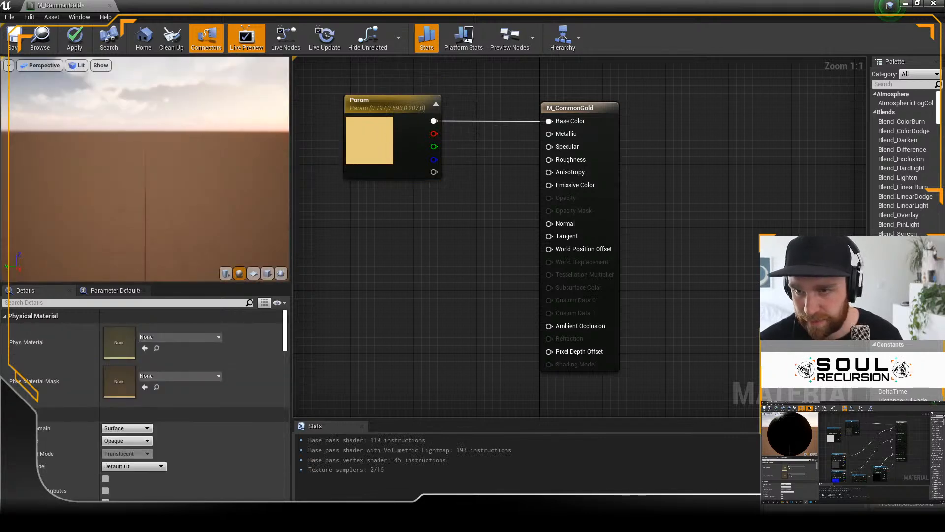
scroll(117, 163, "down", 6)
left_click_drag(116, 163, 291, 253)
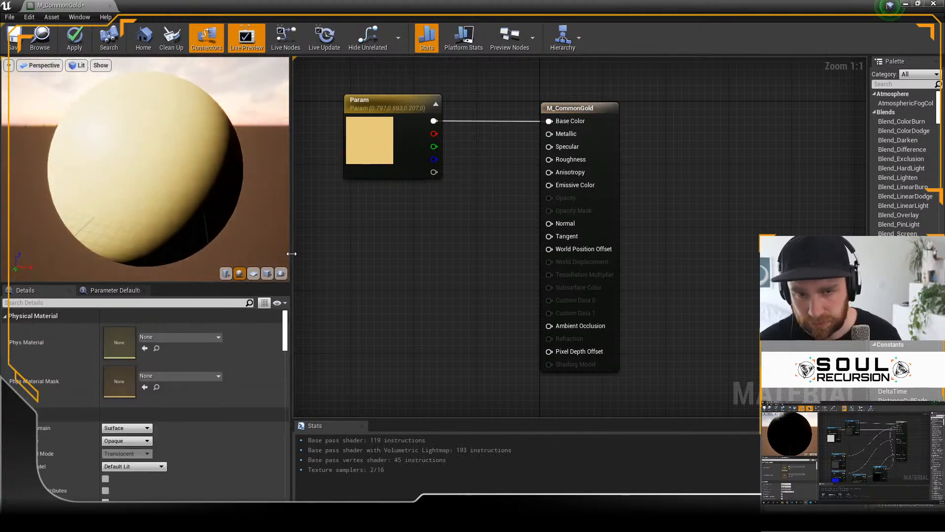
Step: Duplicate the gold vector parameter, place the copy below the original, and connect its colour output to Specular
left_click(367, 101)
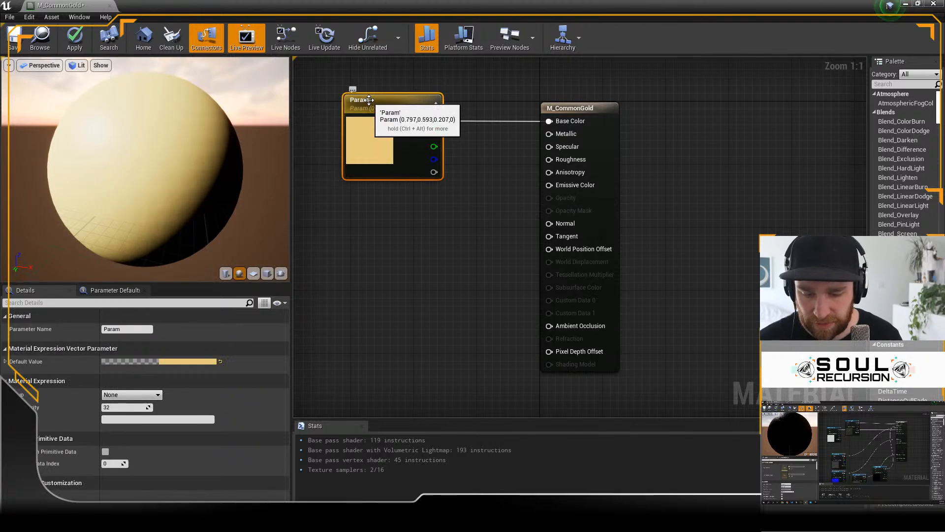
left_click(373, 234)
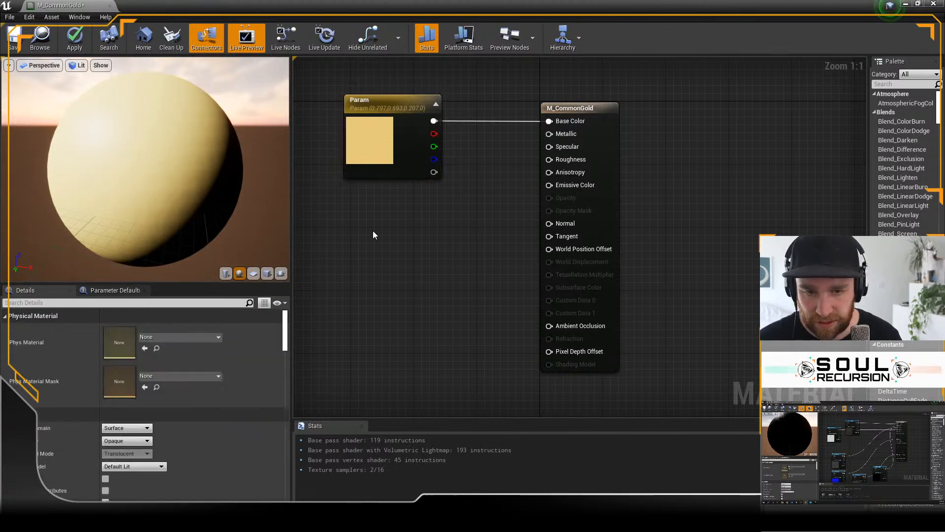
key("ctrl+v")
left_click_drag(409, 231, 368, 208)
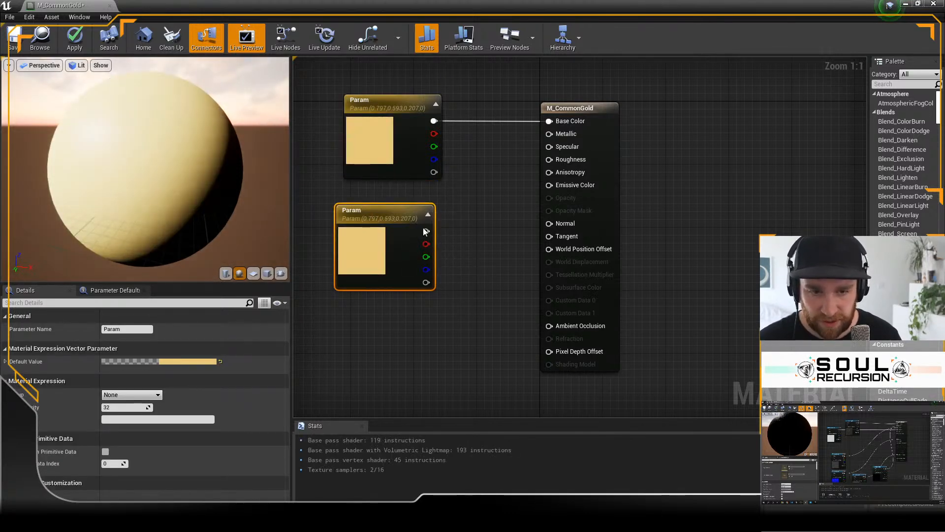
left_click_drag(548, 146, 549, 146)
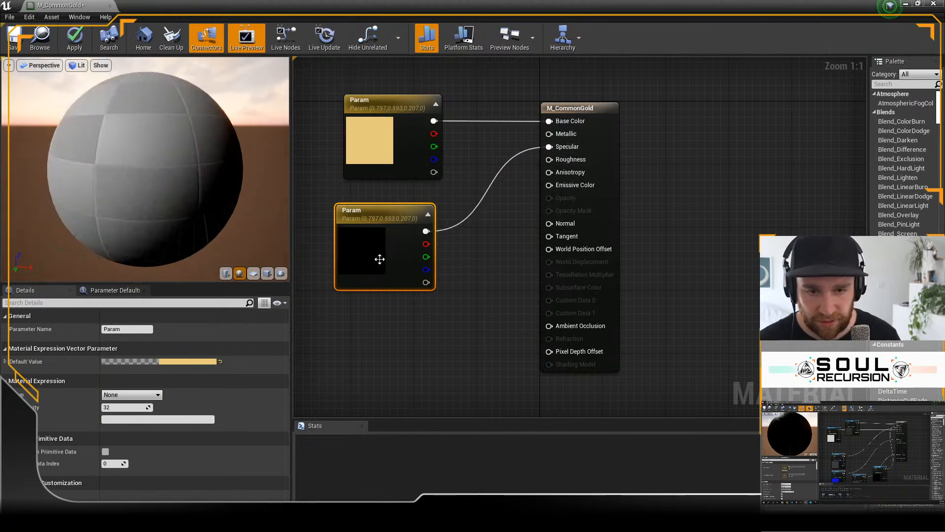
Step: Set the Specular parameter's default colour to a paler gold with R 0.796875, G 0.686354, B 0.402588
double_click(376, 258)
mouse_move(464, 352)
left_mouse_down()
mouse_move(475, 350)
mouse_move(470, 360)
left_mouse_up()
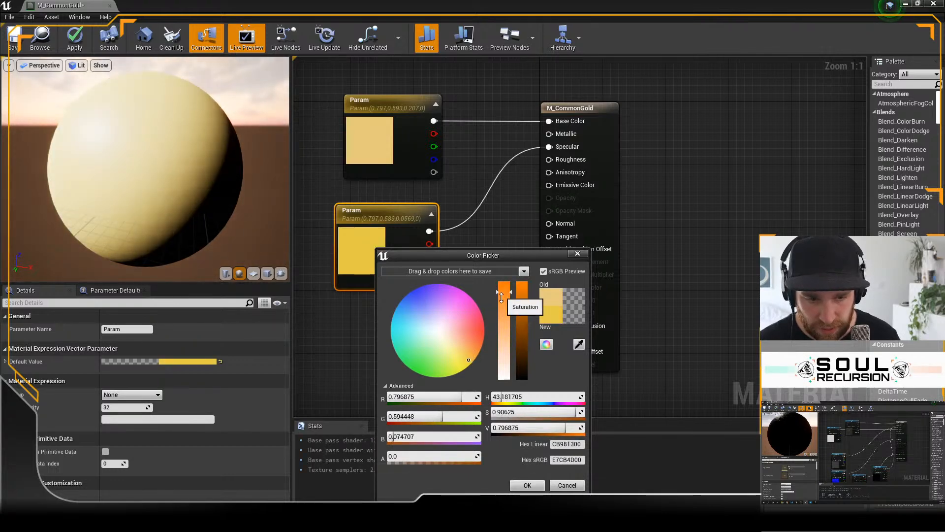
left_click_drag(501, 298, 508, 335)
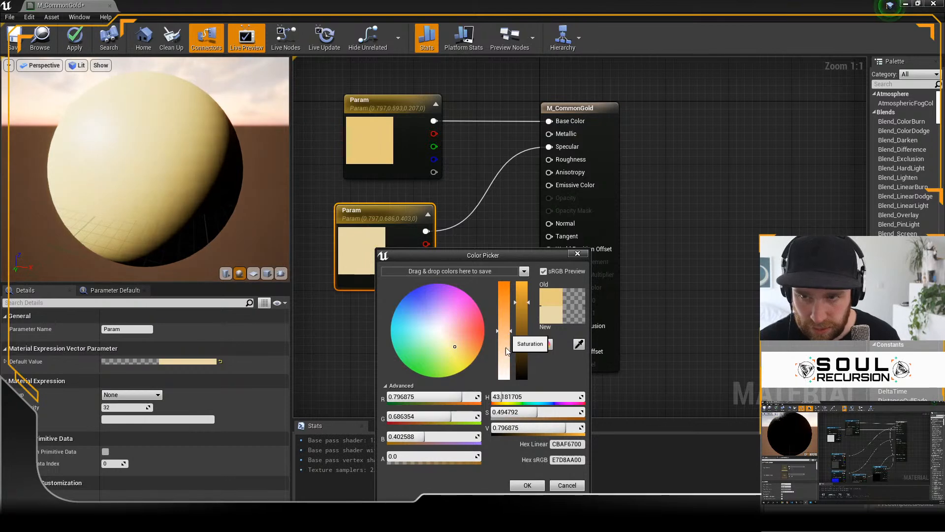
left_click(527, 486)
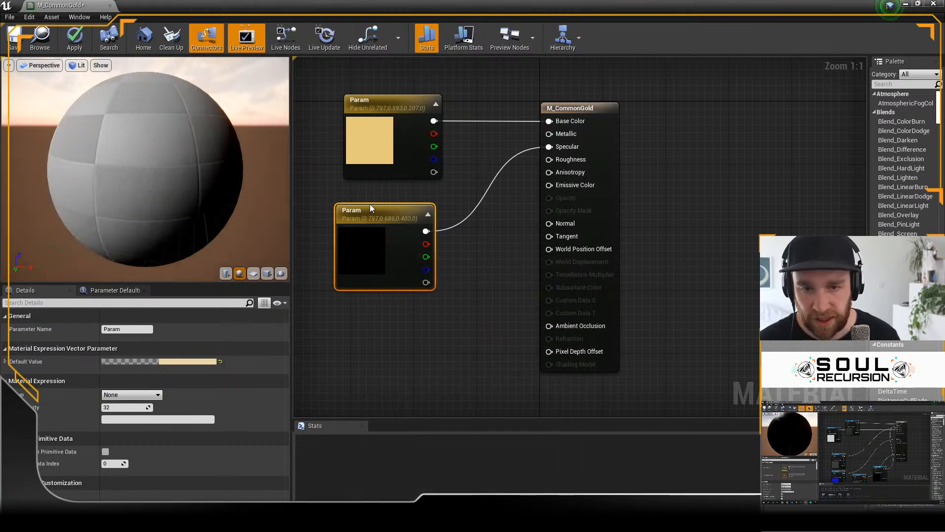
Step: Move the Specular parameter further from the main node and add a reroute point on its wire below the Base Color parameter
left_click_drag(371, 206, 310, 178)
double_click(396, 197)
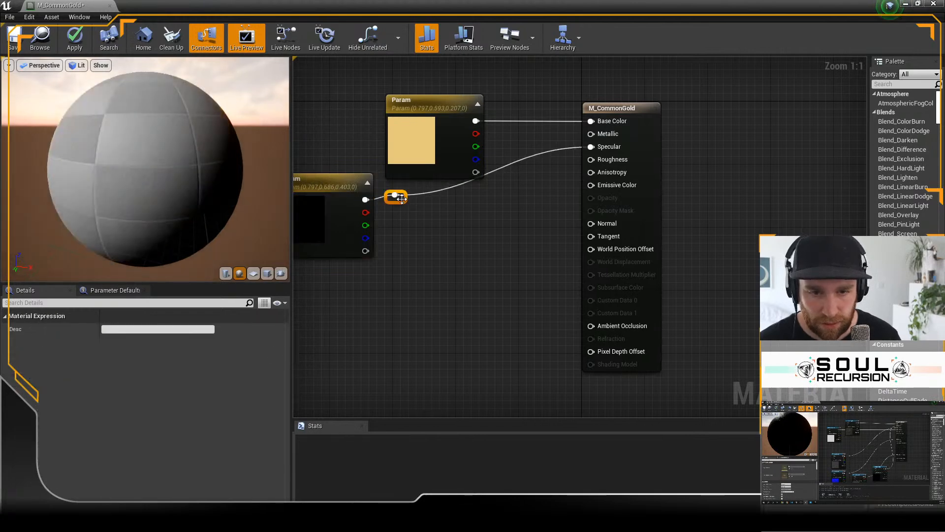
left_click_drag(399, 203, 478, 203)
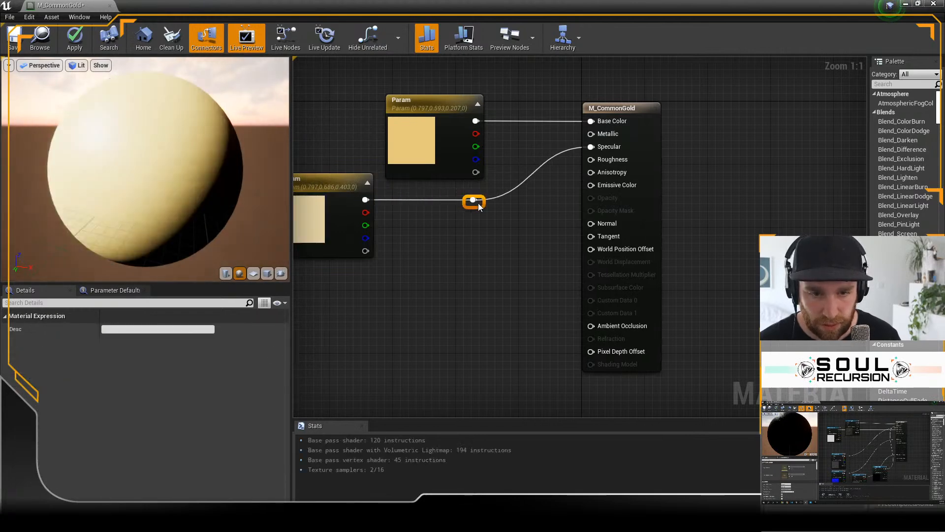
left_click(501, 237)
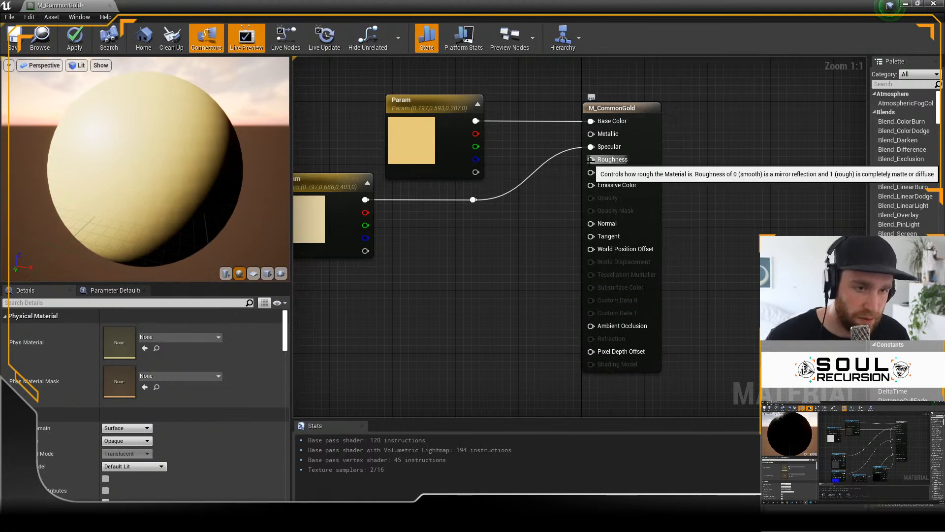
Step: Add a Constant node feeding Roughness and set its value to 0.2
left_click_drag(591, 159, 469, 278)
type("cons")
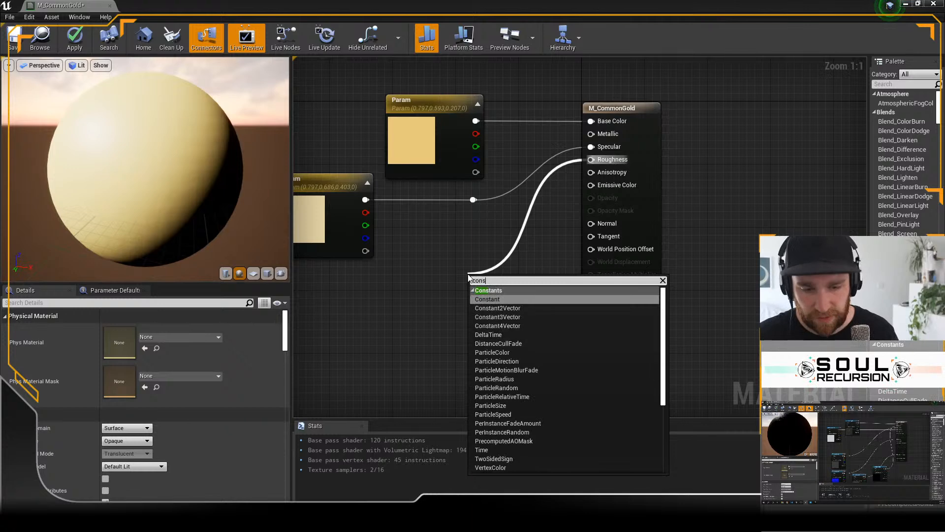
key("Return")
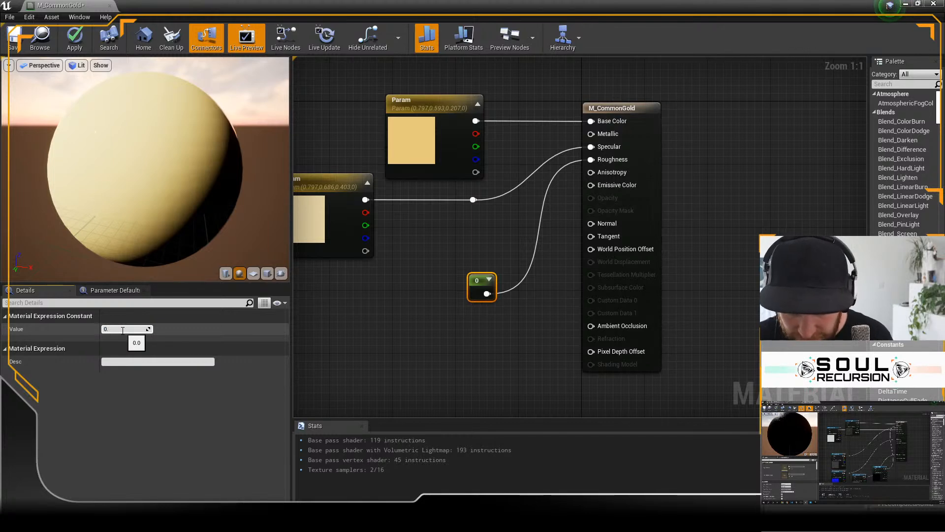
key("Return")
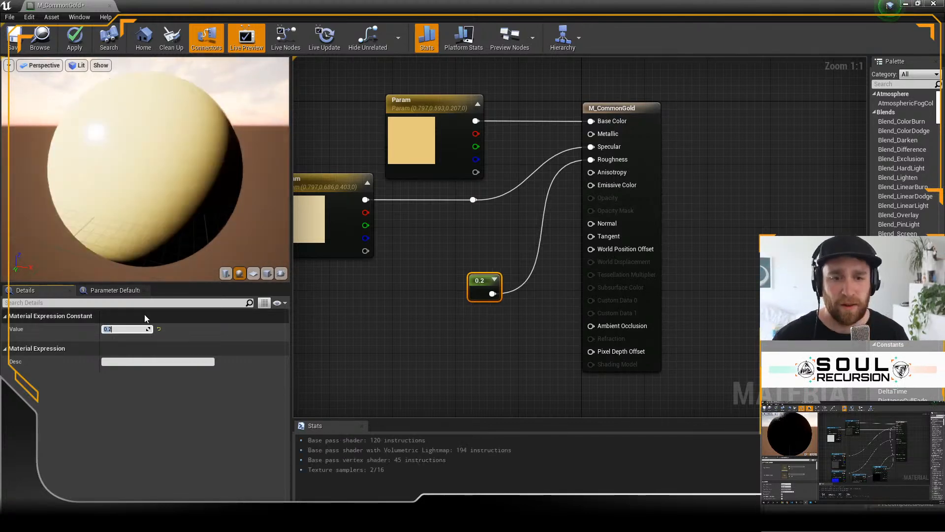
Step: Move the Roughness constant further from the main node and add a reroute point on its wire, aligned under the Specular reroute
left_click_drag(480, 279, 422, 280)
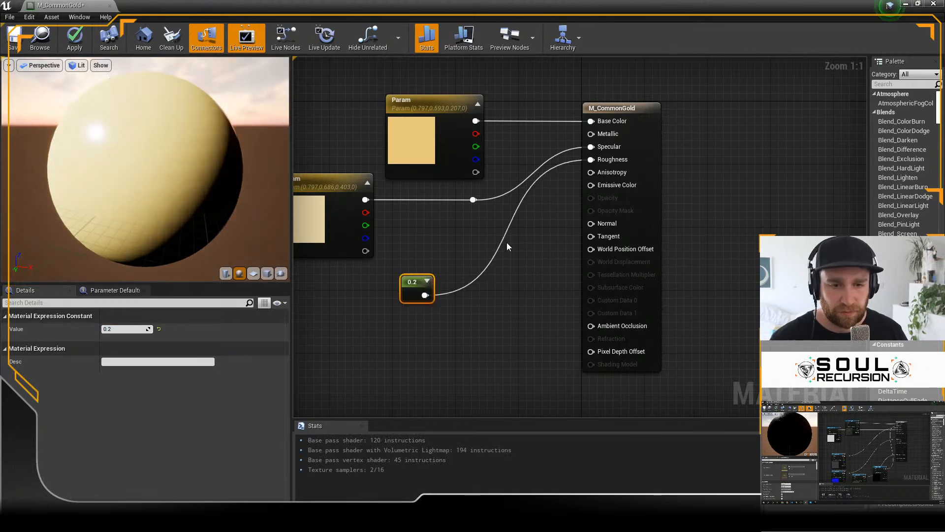
double_click(448, 294)
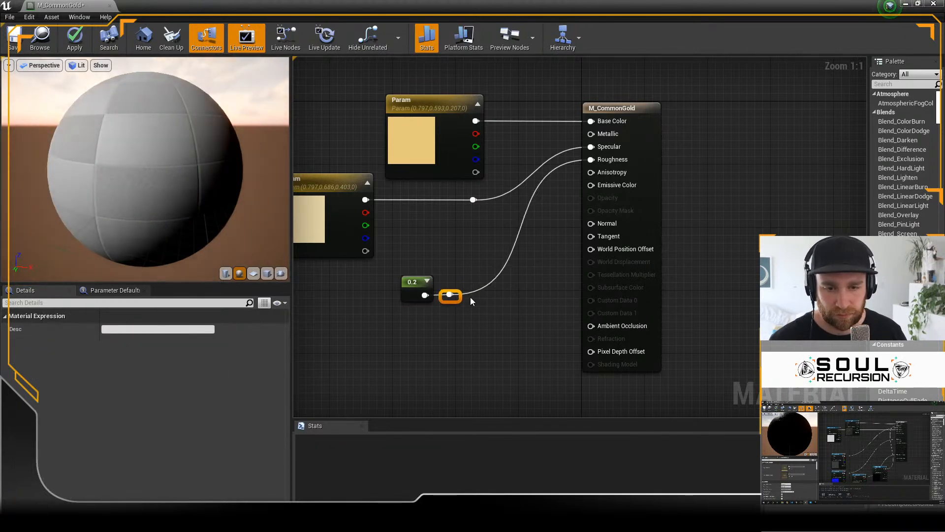
left_click_drag(466, 294, 477, 302)
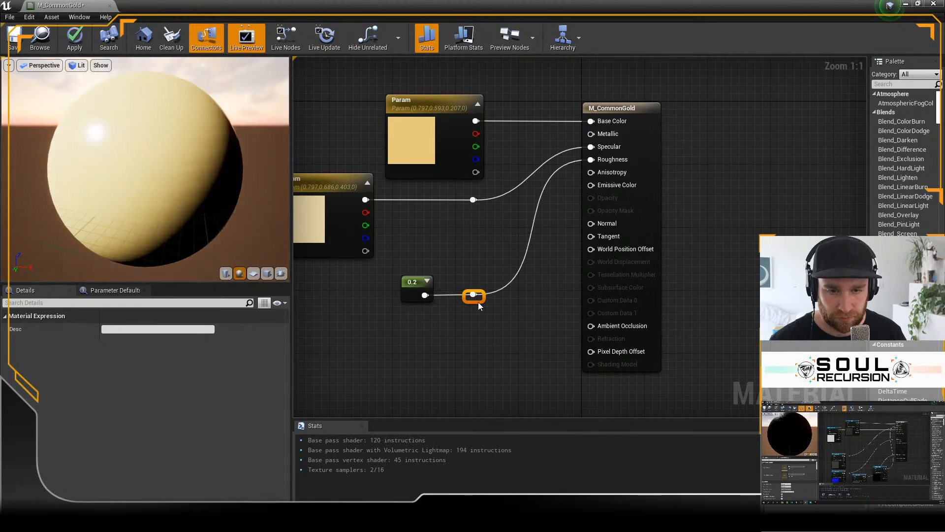
left_click(448, 341)
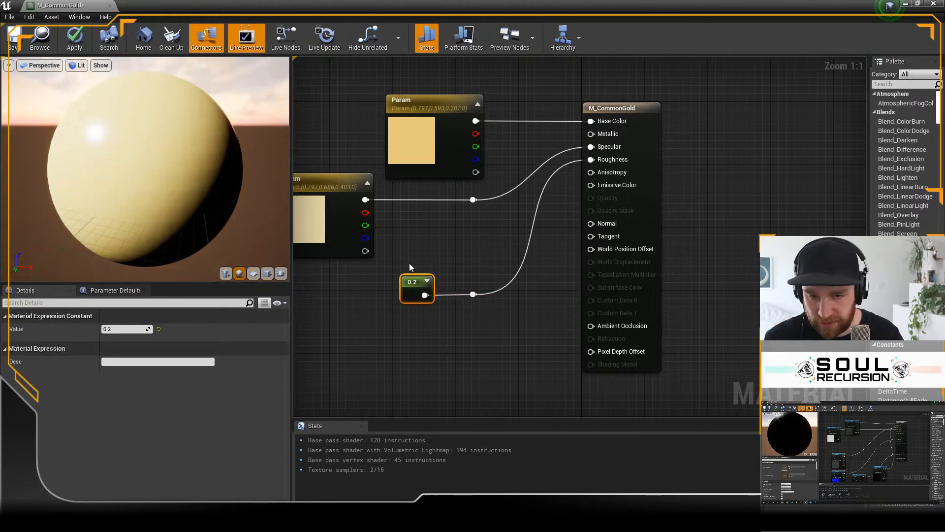
Step: Duplicate the 0.2 constant, connect the copy to Metallic, place it above the original, and set its value to 0.8
key("ctrl+w")
left_click_drag(456, 355, 591, 136)
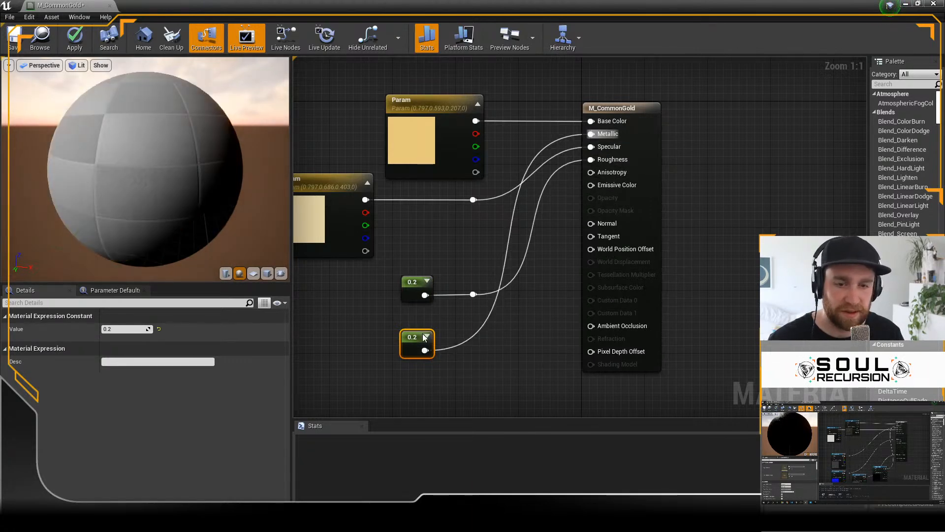
left_click_drag(415, 338, 429, 249)
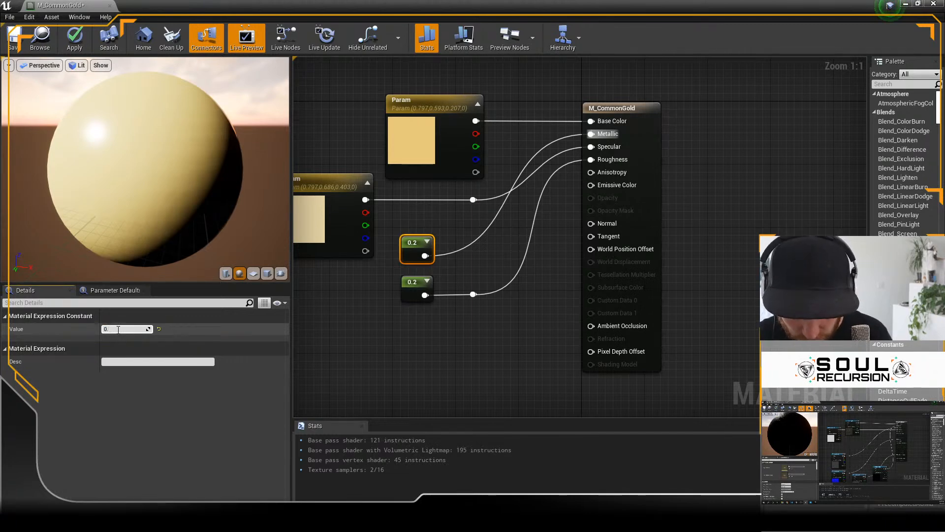
key("Return")
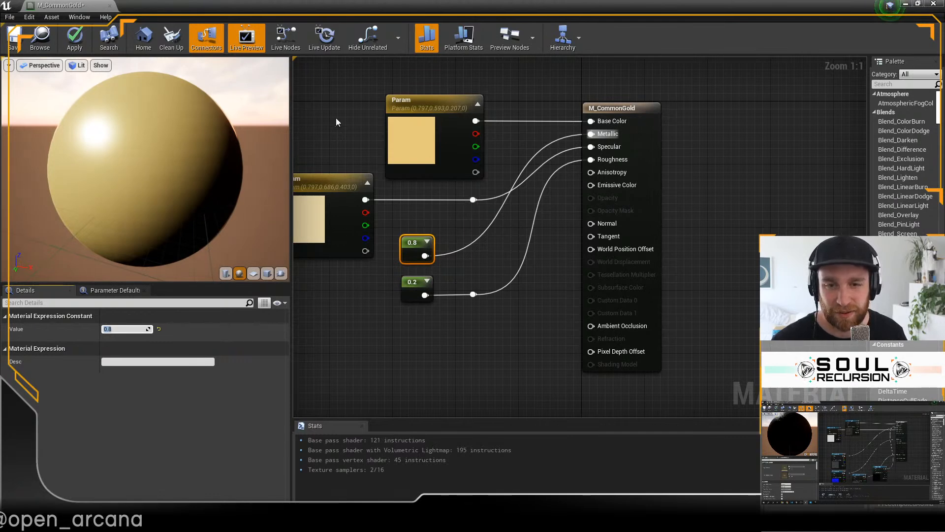
Step: Lower the Specular parameter and its reroute, move the Metallic constant above them, and add an aligned reroute point on the Metallic wire
left_click(318, 162)
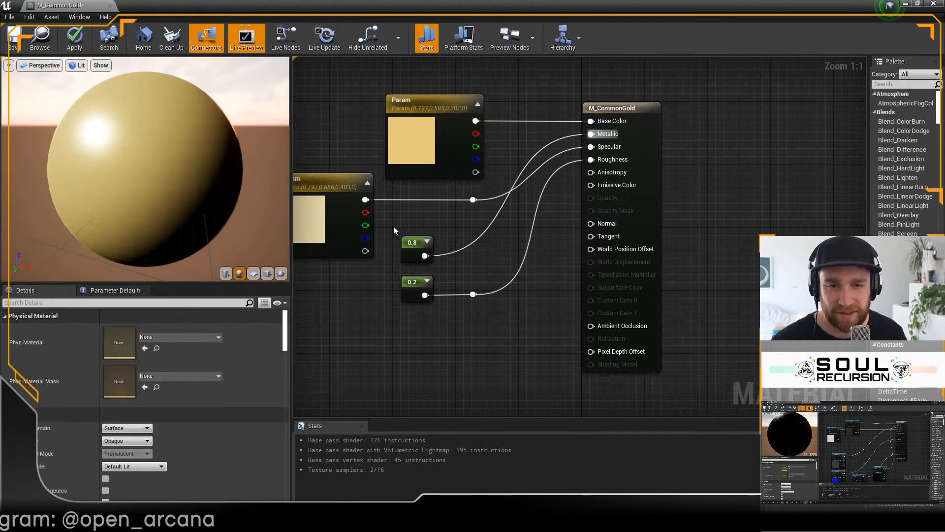
left_click(473, 200)
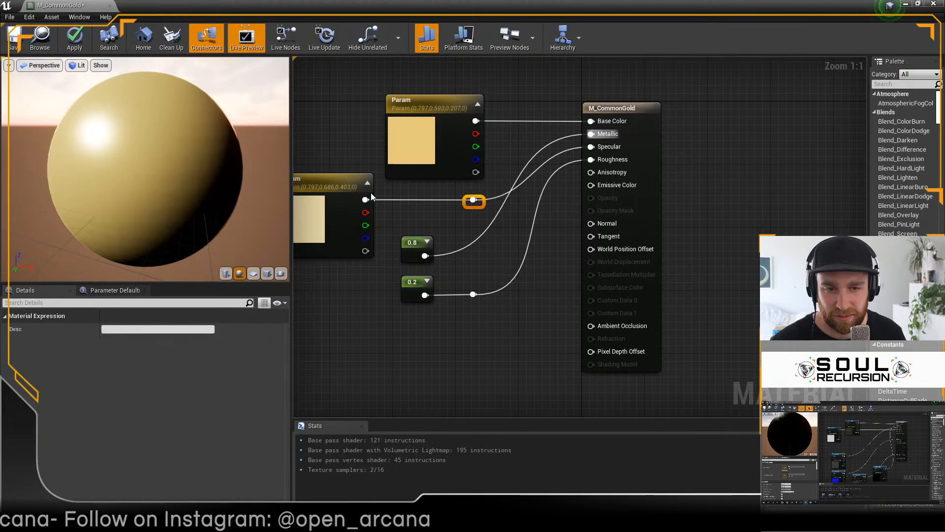
left_click_drag(314, 175, 319, 213)
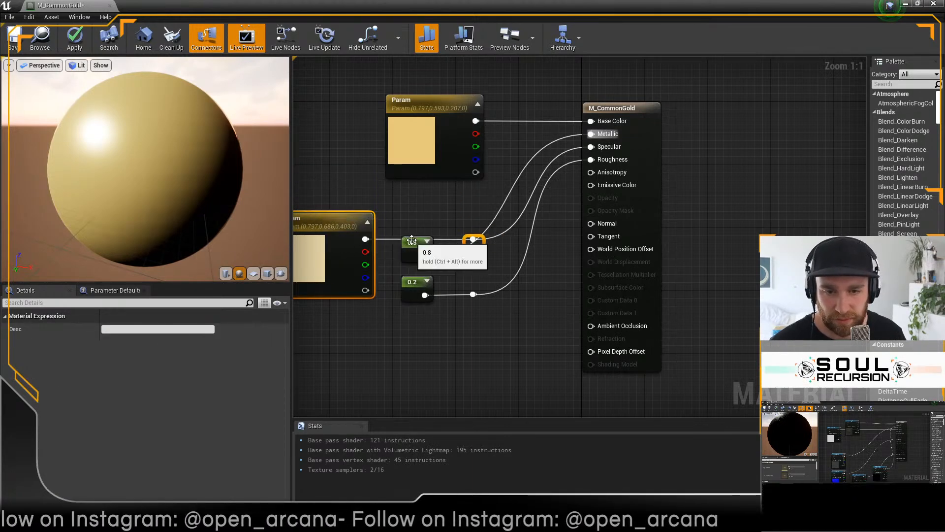
left_click_drag(409, 236, 410, 196)
double_click(444, 215)
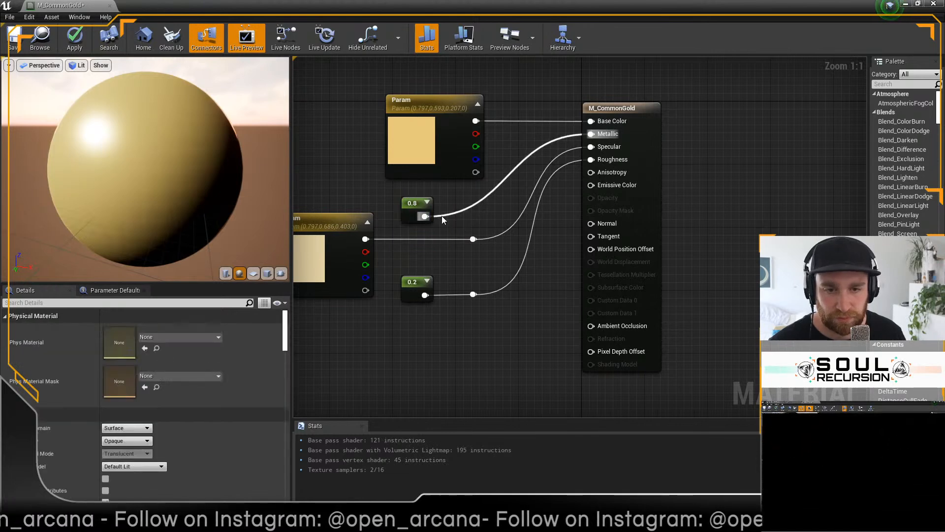
left_click_drag(455, 220, 476, 220)
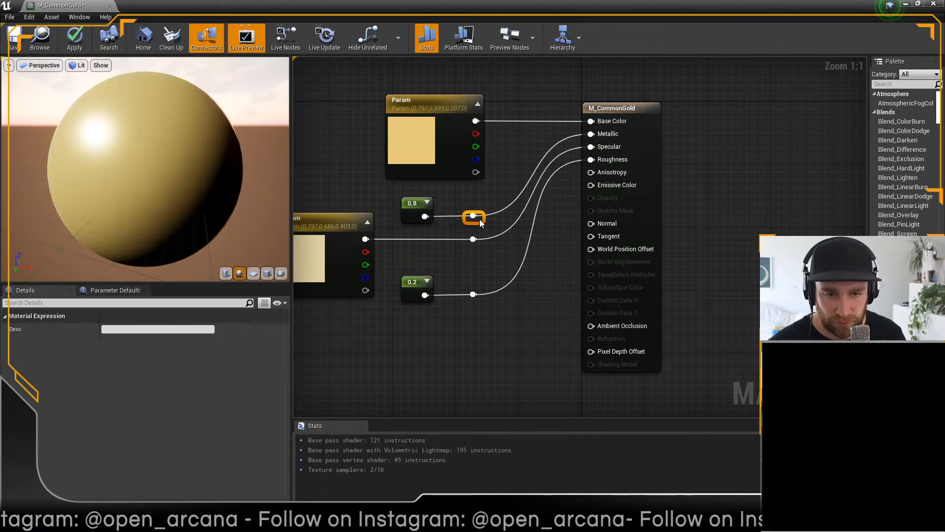
left_click(487, 330)
Step: Set the Metallic constant to 0.92 and check the shading around the preview sphere
left_click_drag(139, 199, 233, 219)
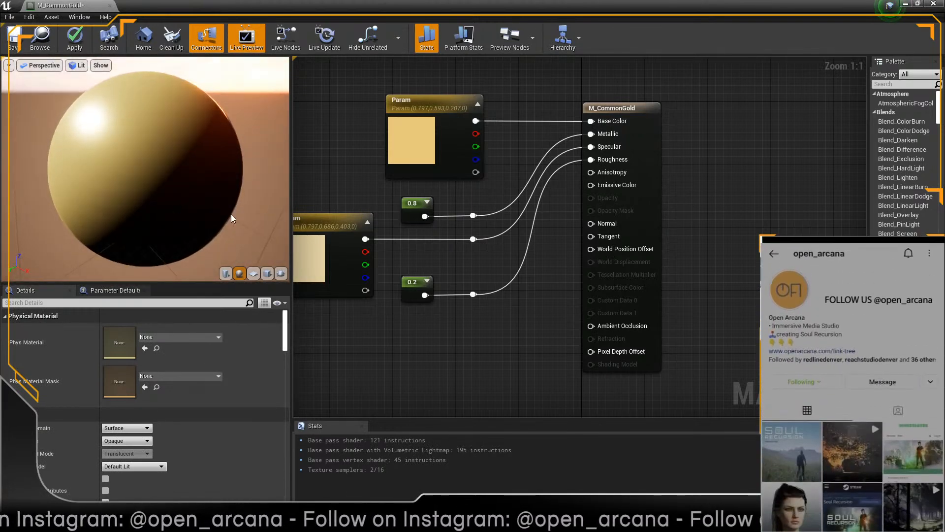
left_click(411, 208)
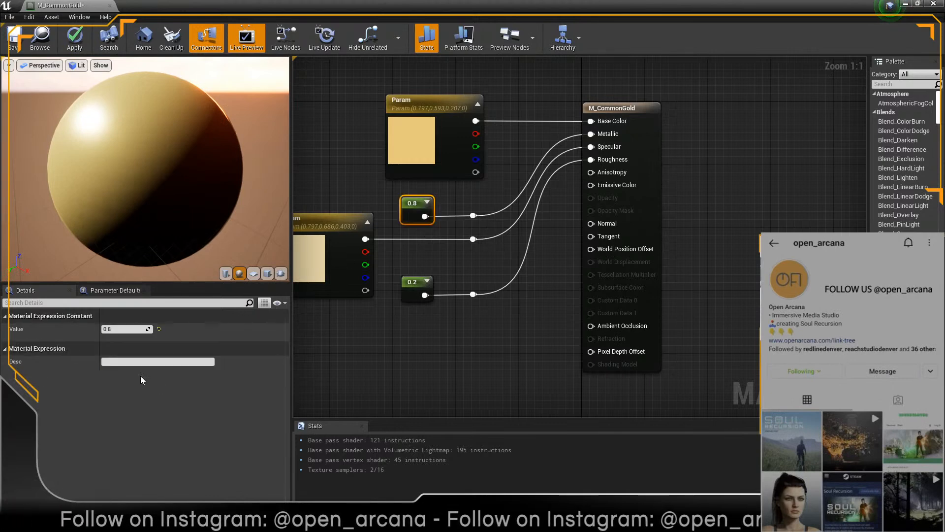
left_click(121, 329)
type("0.92")
key("Return")
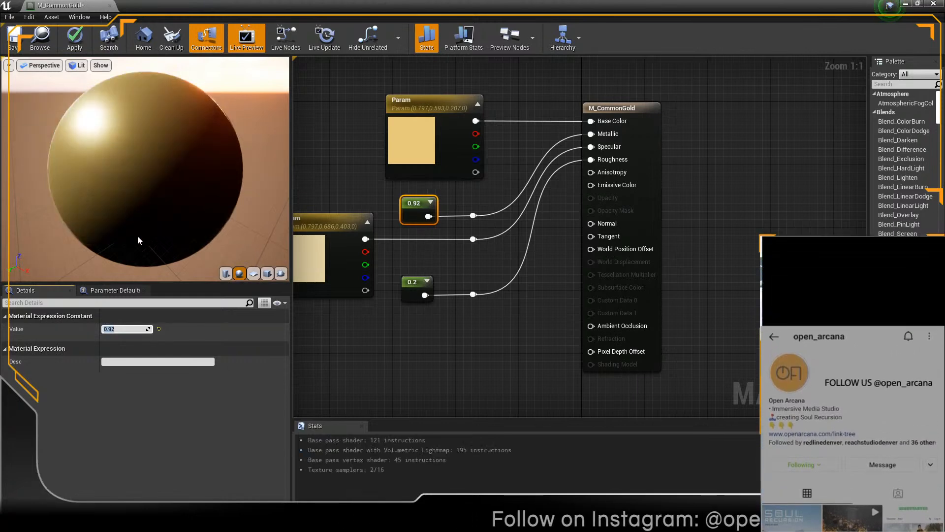
left_click_drag(146, 209, 242, 211)
Step: Desaturate the Specular parameter's default colour to R 0.796875, G 0.730563, B 0.560303
left_click(315, 266)
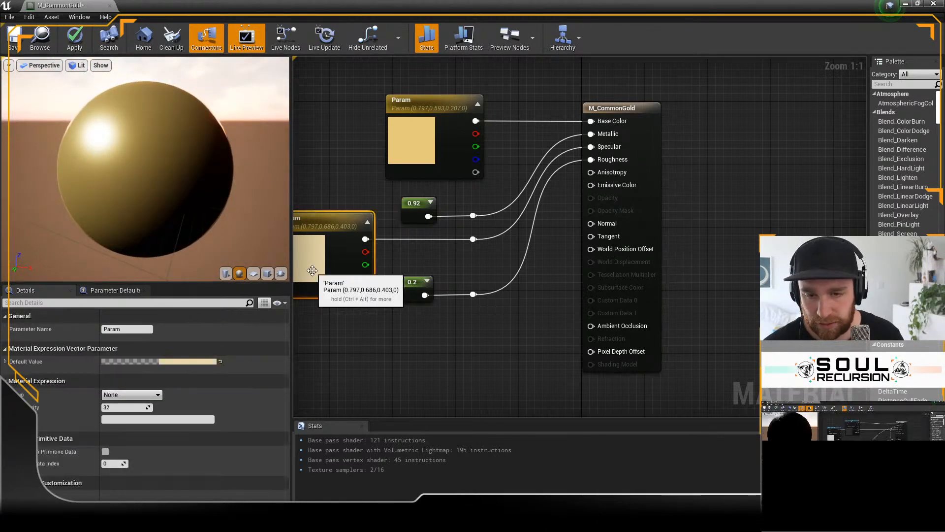
double_click(309, 262)
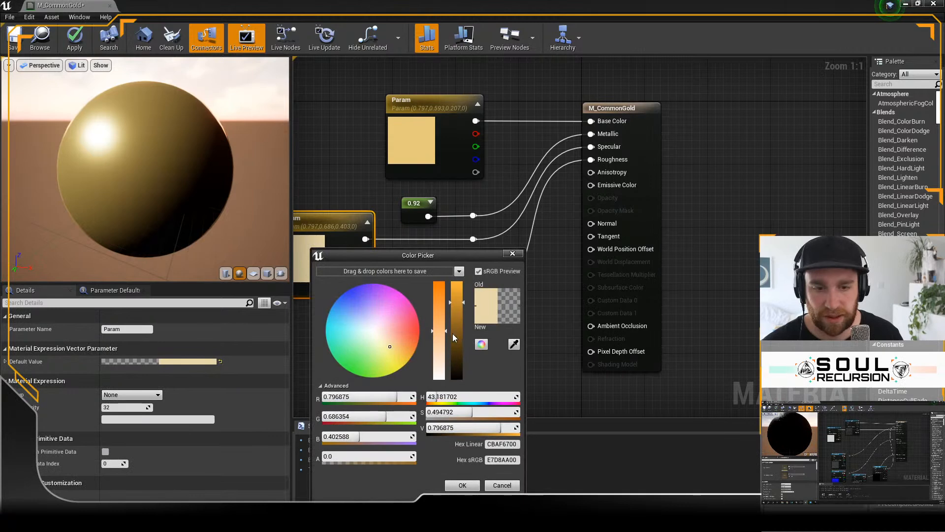
left_click_drag(439, 343, 439, 350)
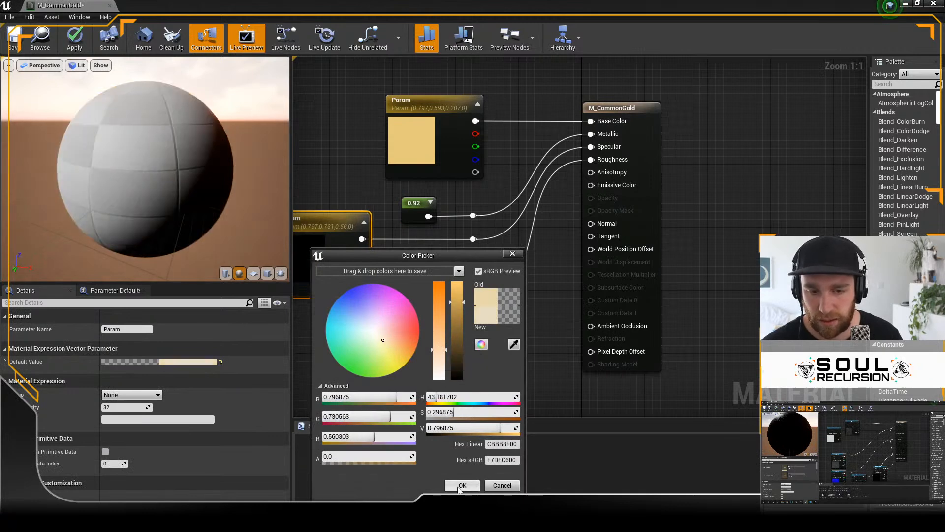
left_click(460, 486)
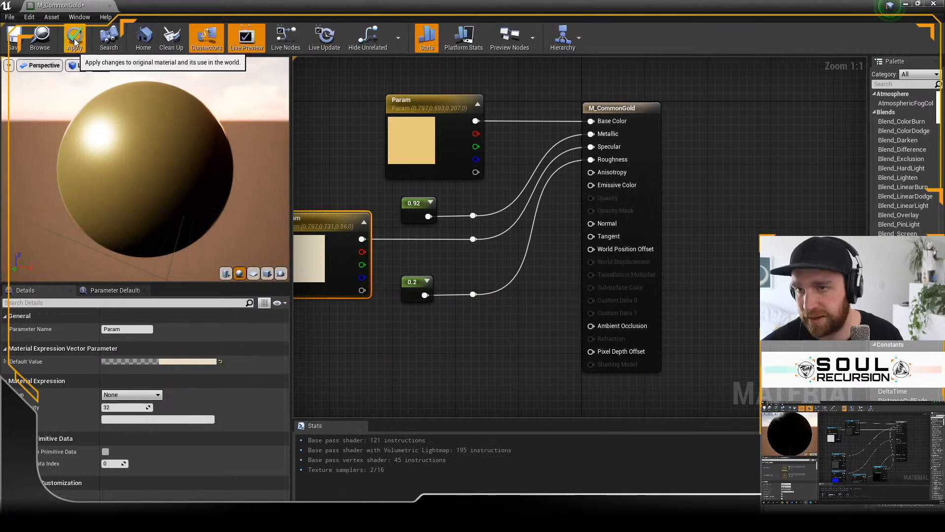
Step: Save M_CommonGold, return to the ColdForest level, and apply the material to the bowl holding Fire_10
left_click(13, 39)
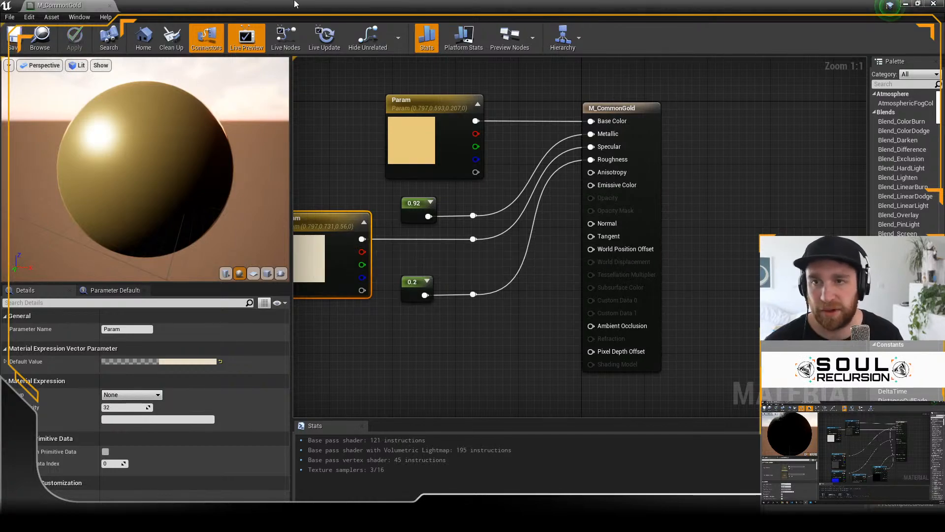
left_click_drag(295, 4, 944, 79)
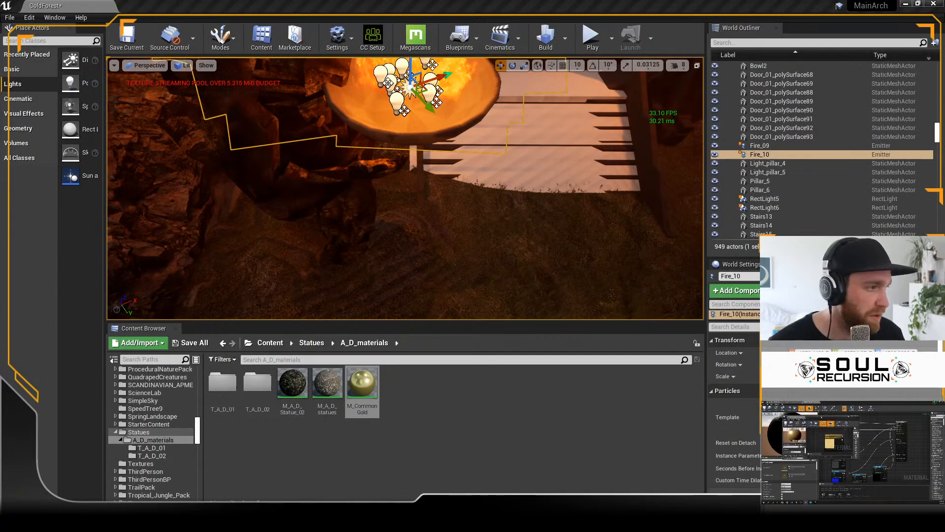
left_click(857, 417)
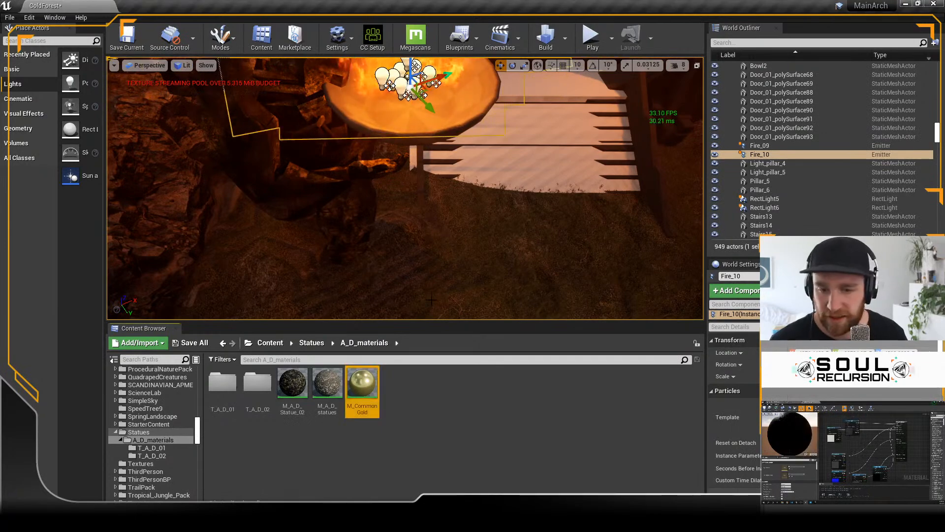
key("f")
left_click_drag(362, 386, 393, 173)
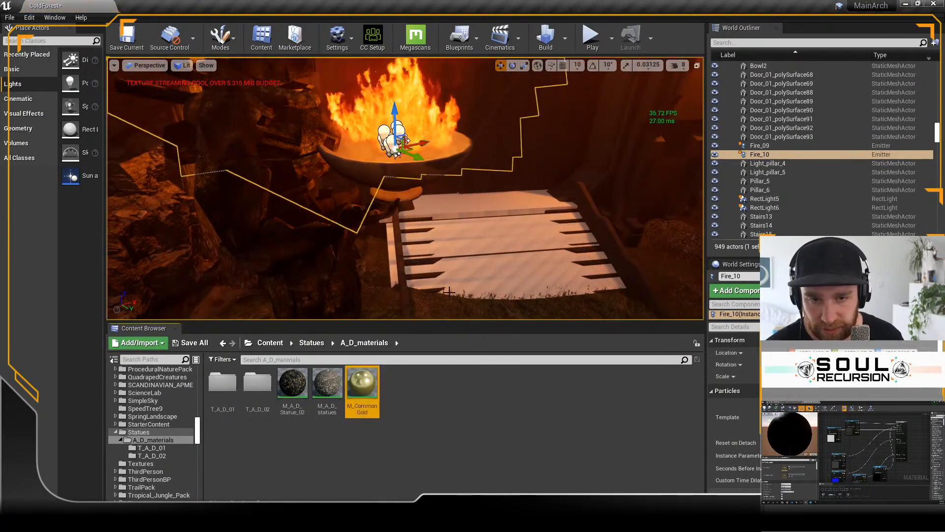
Step: Apply M_CommonGold to the fire bowl held by the statue on the other side of the gate
left_click_drag(449, 292, 512, 236, "alt")
left_click(356, 207)
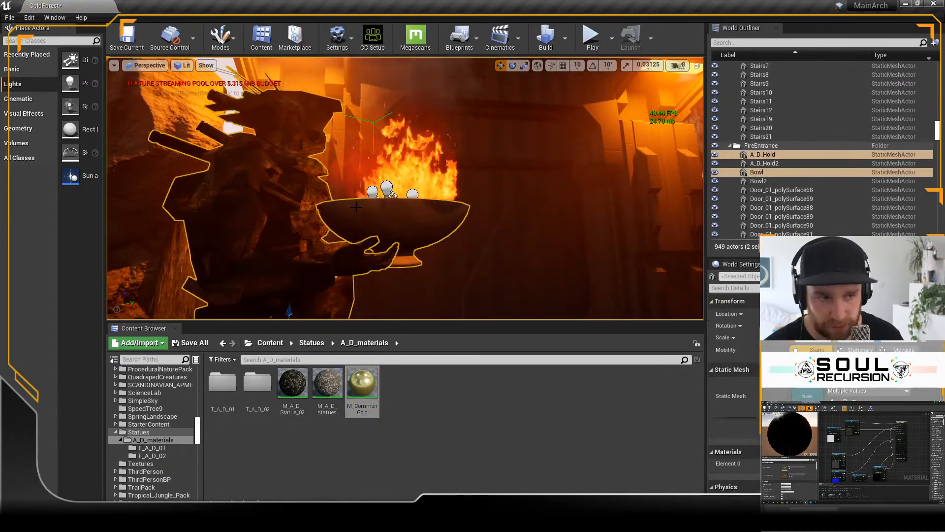
right_click(760, 172)
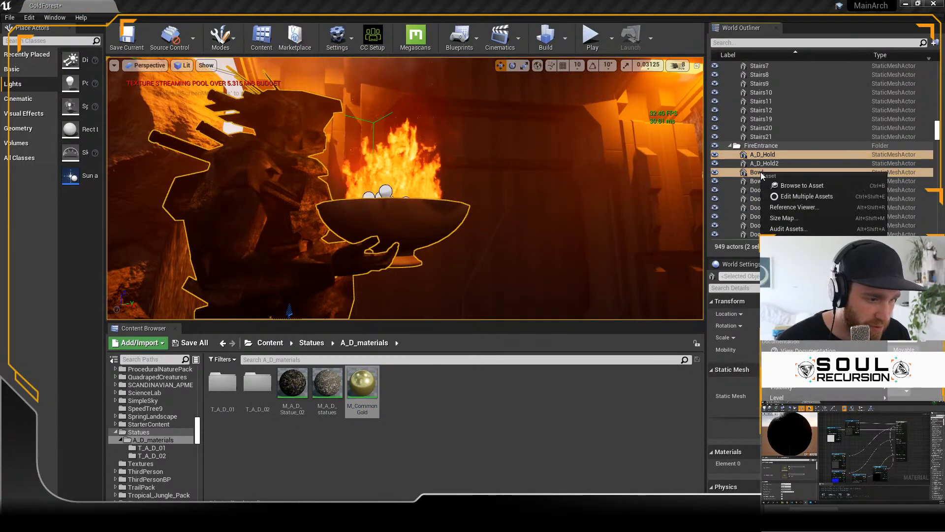
left_click(407, 416)
right_click_drag(419, 236, 569, 219)
left_click_drag(357, 382, 282, 160)
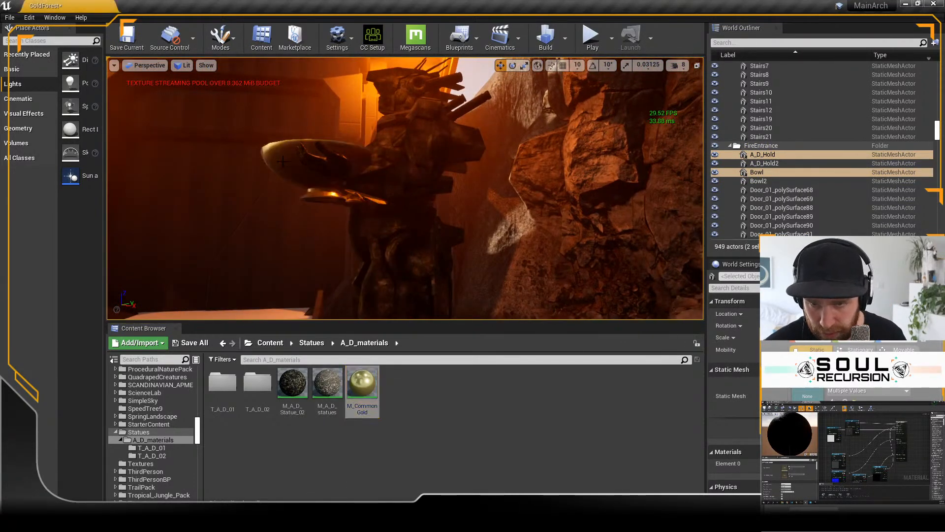
right_click_drag(426, 255, 436, 221)
left_click_drag(365, 383, 183, 182)
Step: Lower Fire_09 into the empty gold bowl and scale it uniformly down to fit inside the rim
right_click_drag(382, 221, 348, 251)
right_click_drag(417, 216, 417, 218)
right_click_drag(494, 187, 510, 168)
left_click(468, 153)
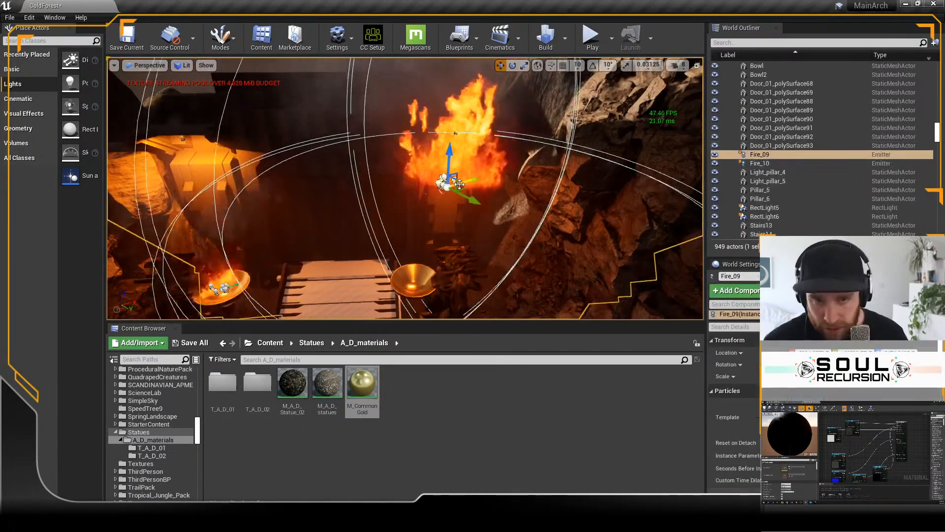
left_click_drag(449, 153, 442, 258)
left_click_drag(454, 294, 424, 282)
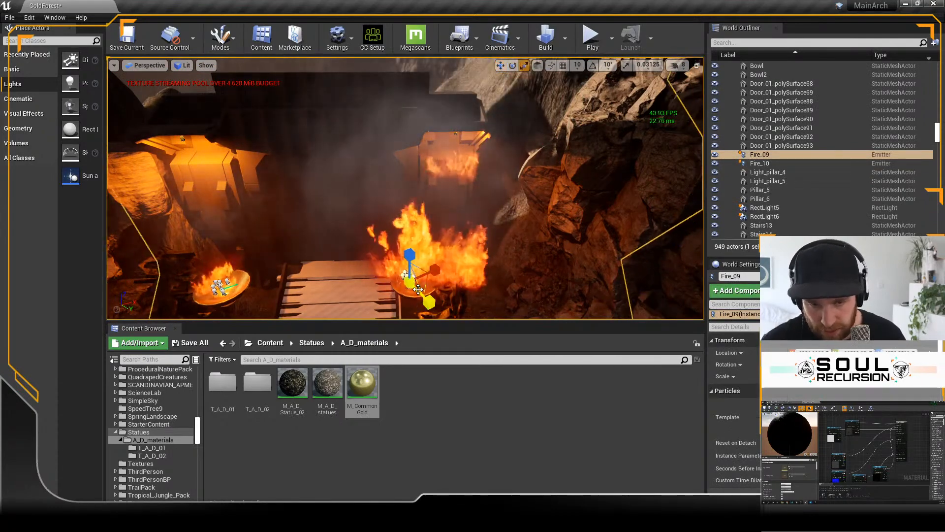
key("r")
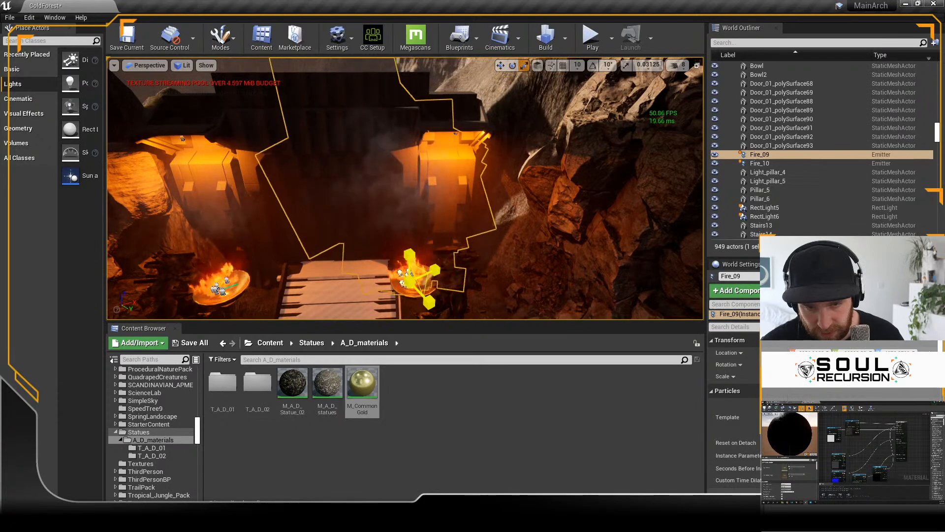
Step: Fine-tune Fire_09's position so the flames sit centred inside its gold bowl
key("f")
left_click_drag(575, 315, 547, 202, "alt")
key("w")
left_click_drag(404, 152, 397, 183)
left_click_drag(354, 144, 525, 175)
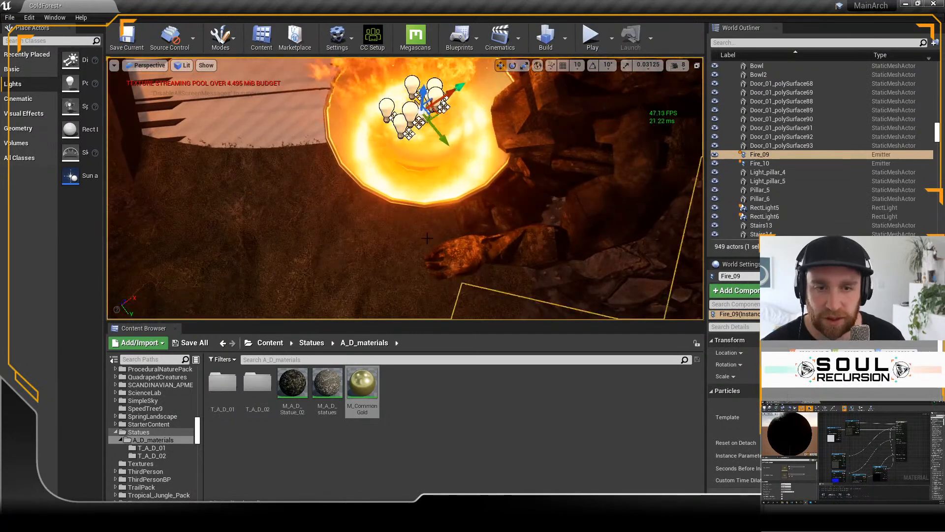
Step: Inspect how Fire_09 and Fire_10 sit in their bowls, both close up and from across the entrance
left_click_drag(427, 238, 440, 267, "alt")
scroll(424, 234, "down", 5)
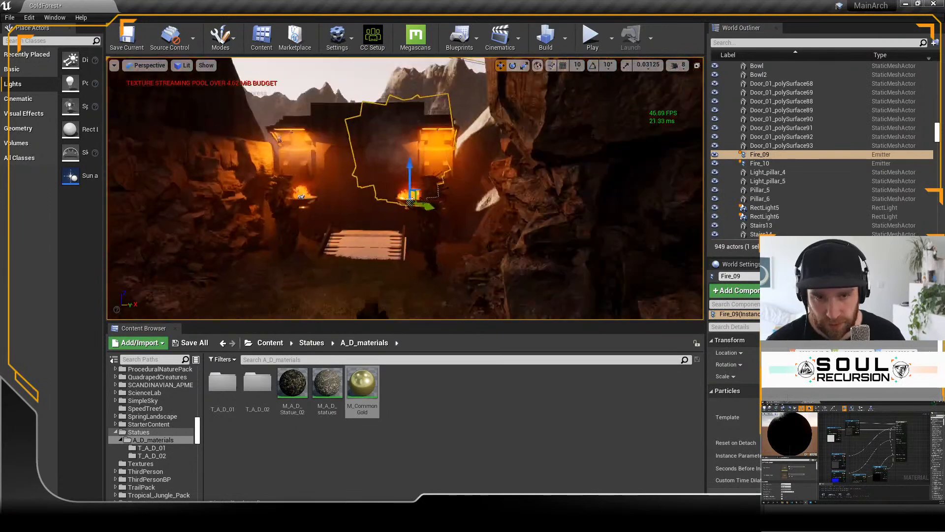
scroll(357, 301, "up", 5)
left_click_drag(357, 301, 359, 271, "alt")
scroll(360, 271, "down", 3)
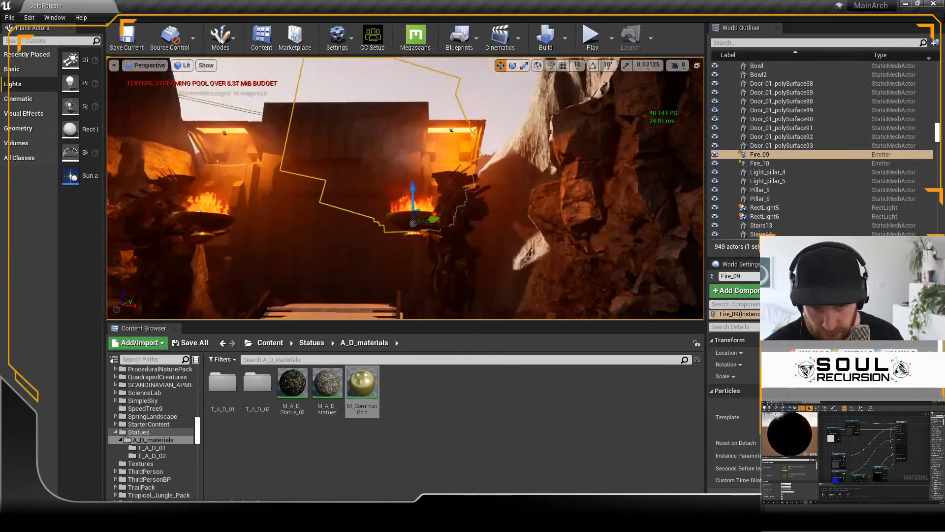
scroll(405, 188, "down", 2)
left_click_drag(223, 207, 222, 235, "alt")
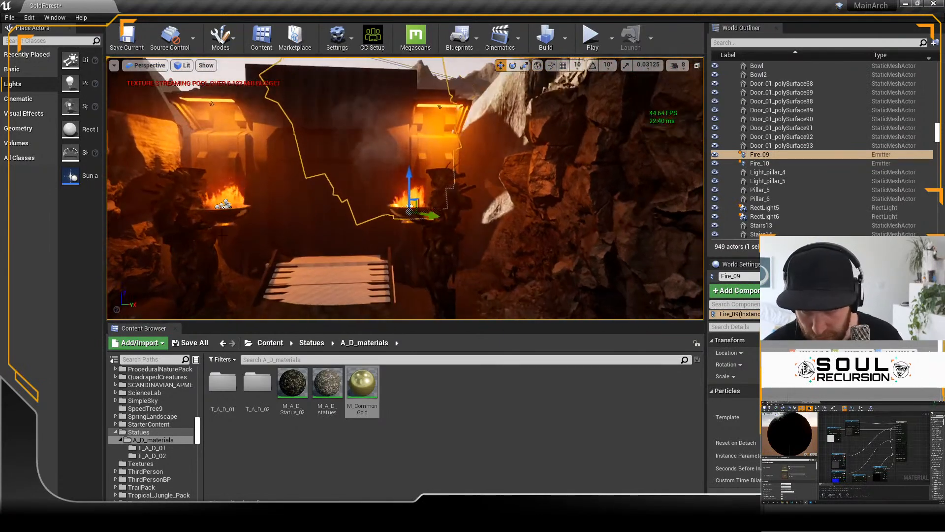
left_click(230, 202)
key("f")
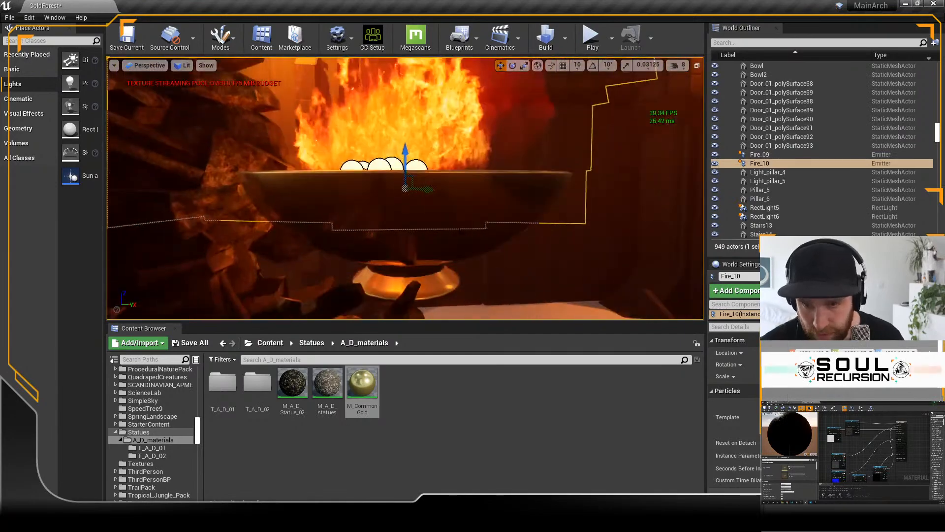
left_click_drag(230, 201, 179, 237, "alt")
left_click_drag(641, 241, 633, 177, "alt")
scroll(643, 191, "down", 6)
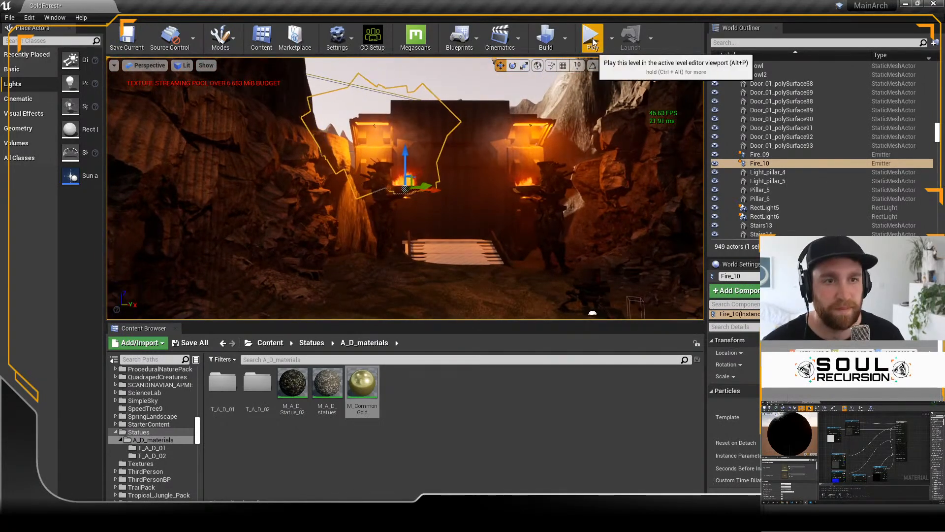
Step: Play-test the level, running the character back and forth in front of the gate, and end the session
key("alt+p")
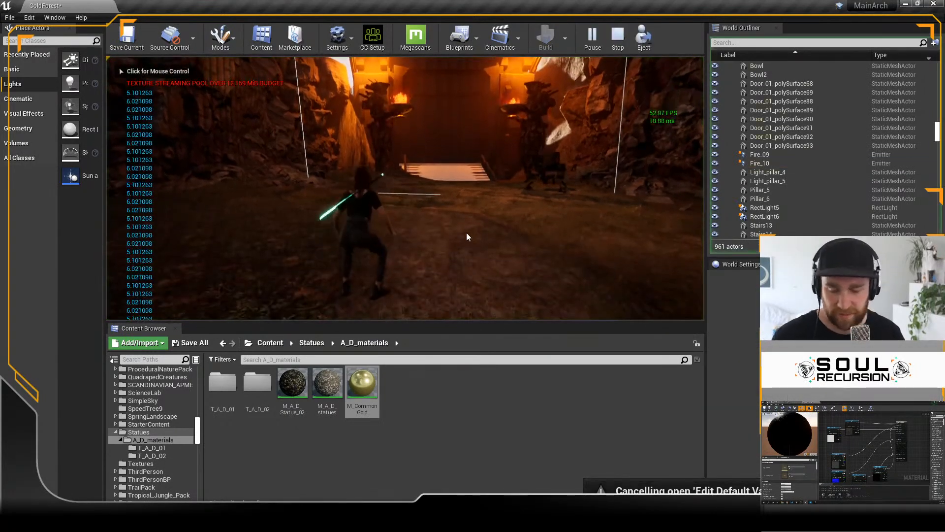
key("s")
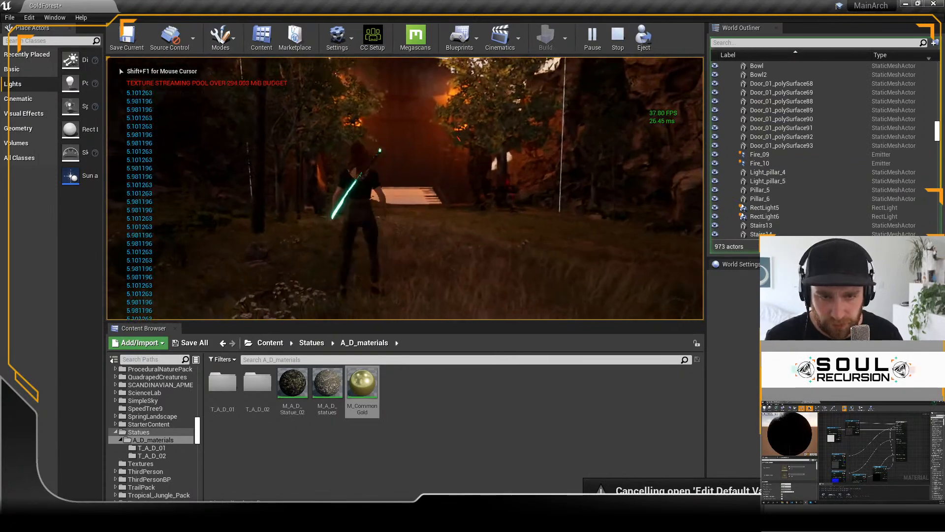
key("w")
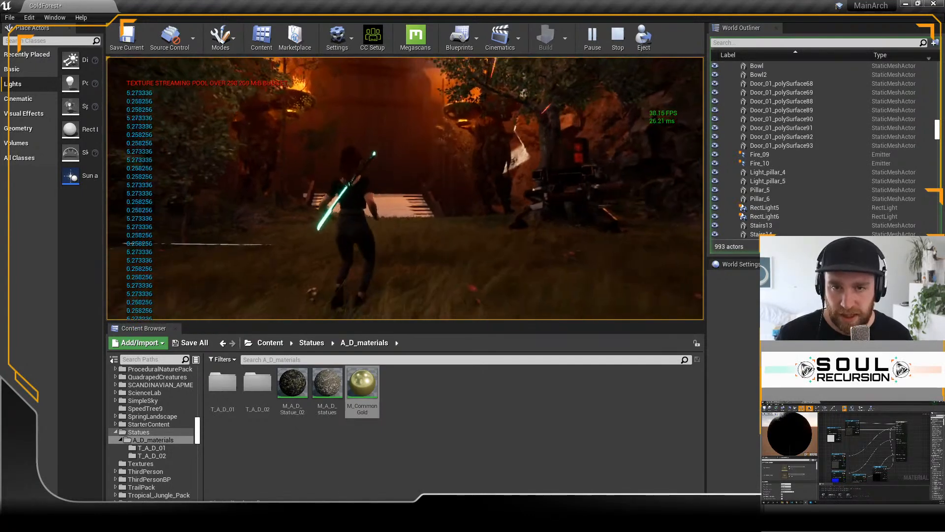
key("Escape")
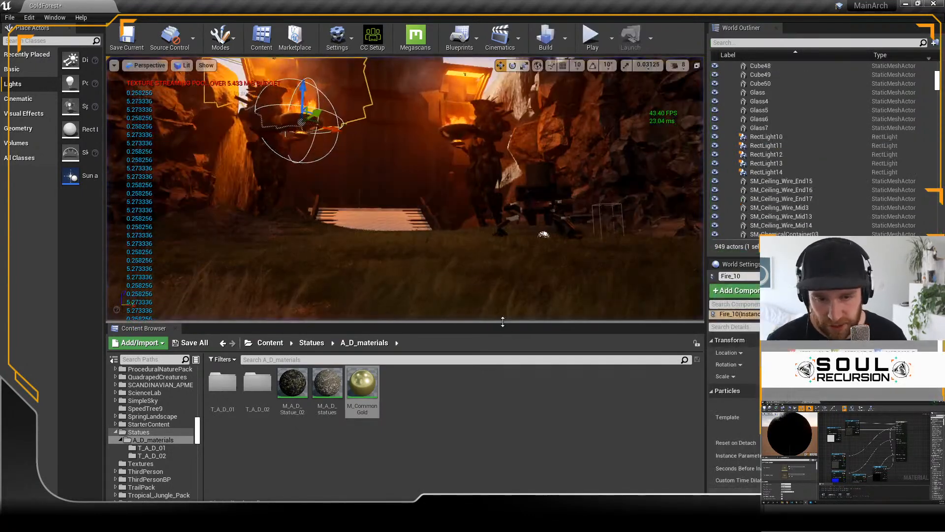
Step: Enlarge the level viewport by shrinking the Content Browser and World Outliner, and frame the gate entrance
left_click_drag(502, 322, 502, 441)
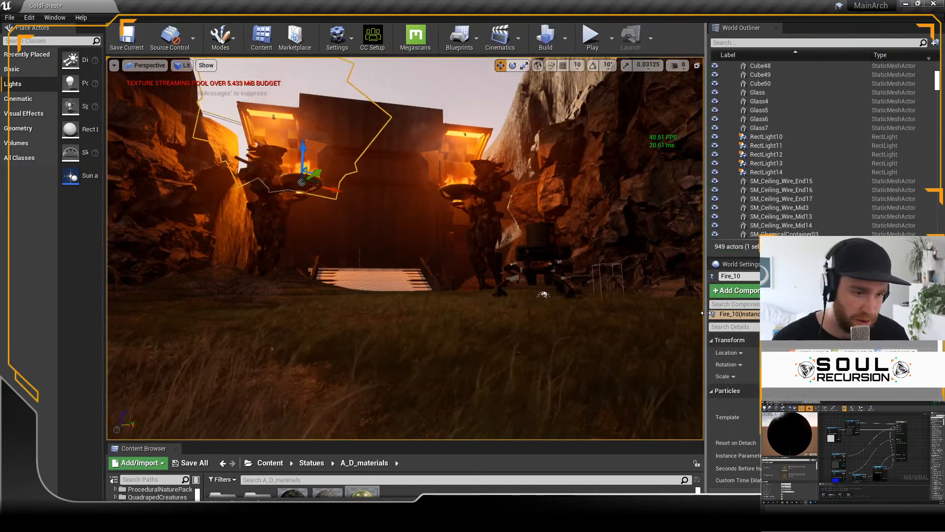
left_click_drag(705, 313, 825, 313)
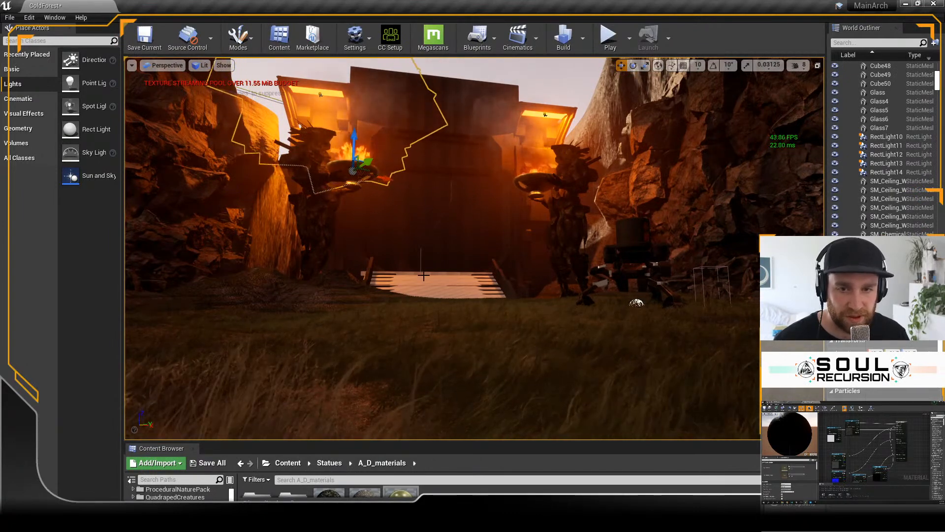
key("s")
mouse_move(424, 276)
right_mouse_down()
mouse_move(435, 275)
mouse_move(421, 275)
right_mouse_up()
key("w")
Step: Play-test the gate entrance again in the enlarged viewport and stop the session
key("alt+p")
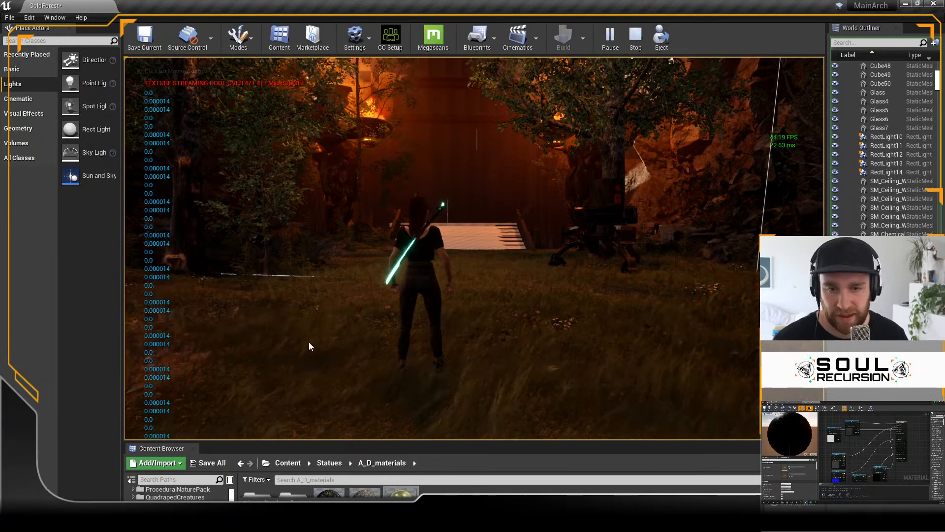
left_click(483, 237)
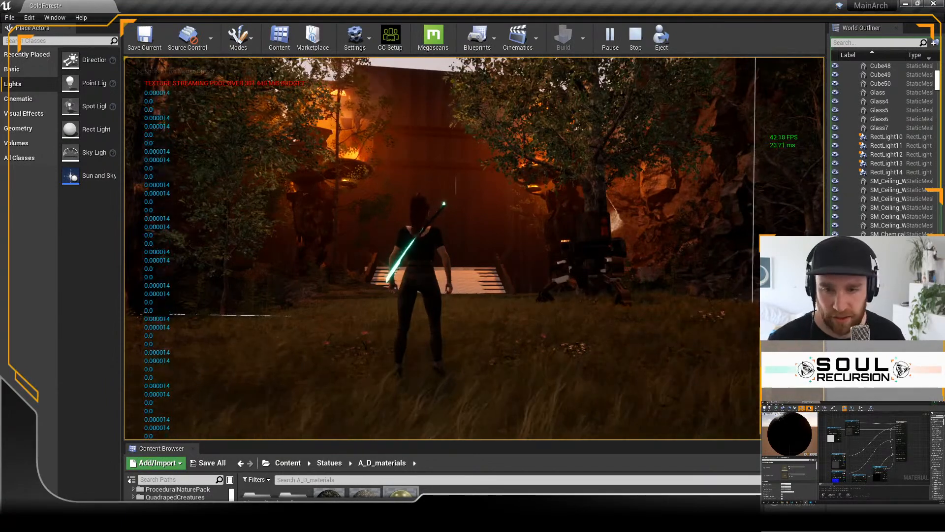
key("Escape")
Step: Set up landscape painting with the Grass target layer and a brush size of 440.177826
right_click_drag(476, 216, 477, 256)
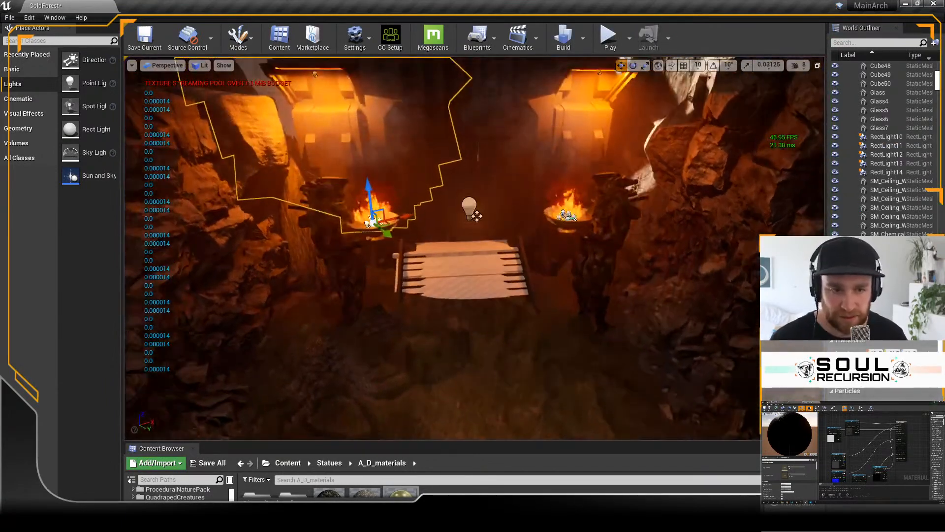
left_click(240, 40)
left_click(259, 80)
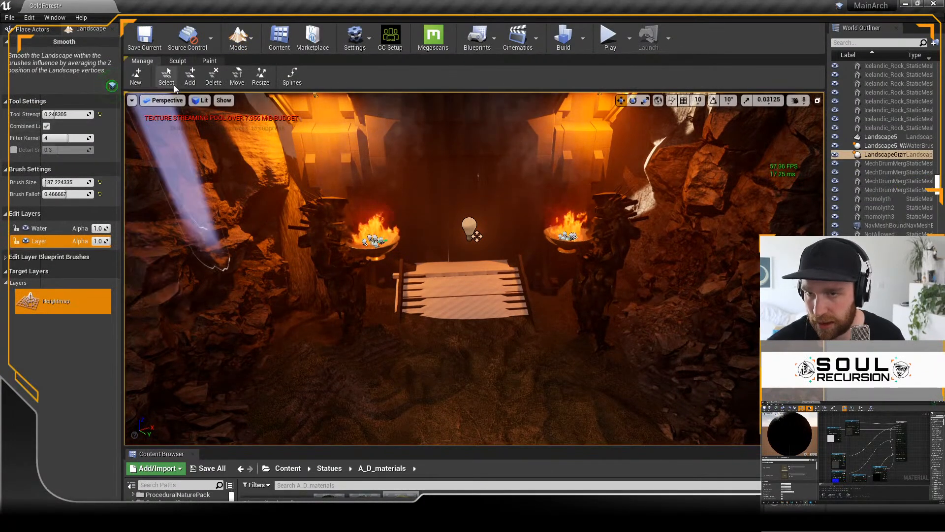
left_click(209, 61)
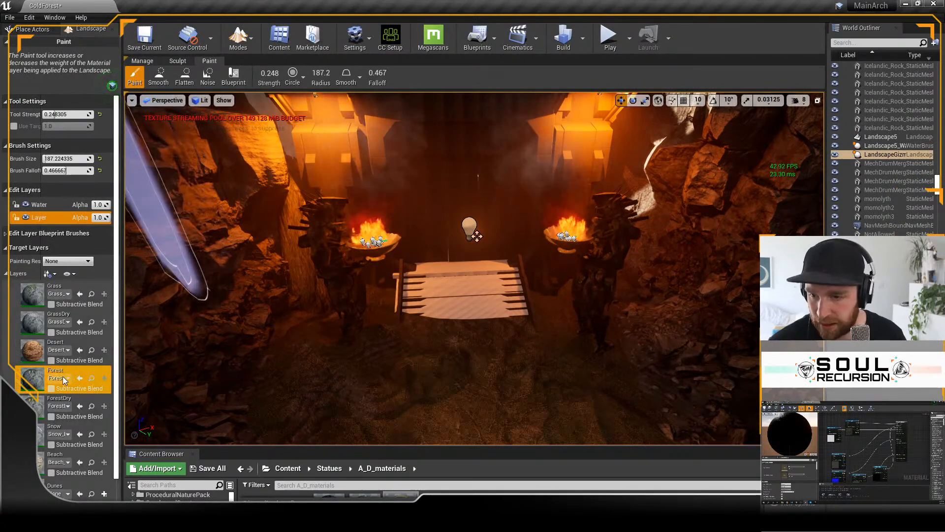
left_click(54, 290)
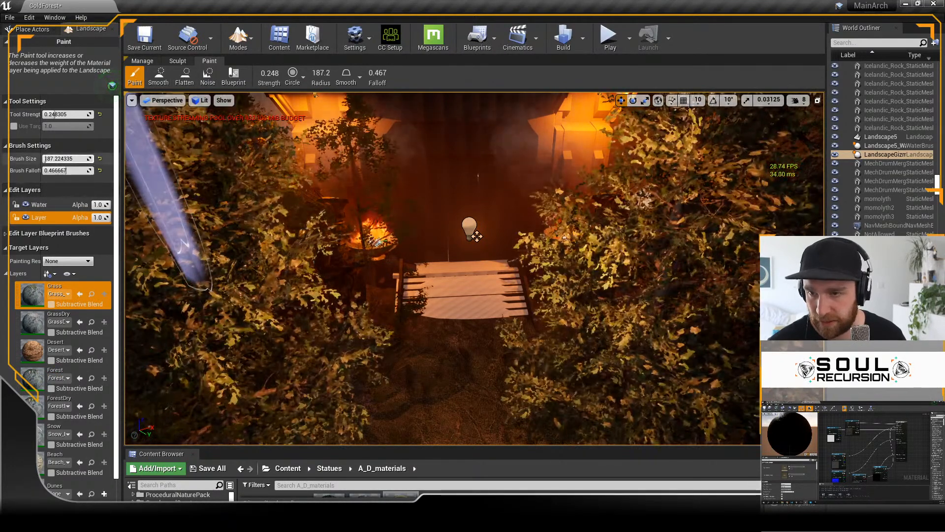
left_click_drag(46, 158, 50, 158)
Step: Paint the Grass layer across the valley ground leading up to the ramp and gate
mouse_move(459, 370)
left_mouse_down()
mouse_move(595, 392)
mouse_move(601, 444)
mouse_move(413, 444)
mouse_move(331, 392)
mouse_move(463, 378)
left_mouse_up()
key("s")
right_click_drag(463, 377, 463, 378)
mouse_move(383, 370)
left_mouse_down()
mouse_move(379, 389)
mouse_move(614, 408)
mouse_move(507, 423)
mouse_move(300, 419)
mouse_move(479, 363)
mouse_move(590, 371)
mouse_move(326, 376)
mouse_move(561, 344)
mouse_move(404, 309)
left_mouse_up()
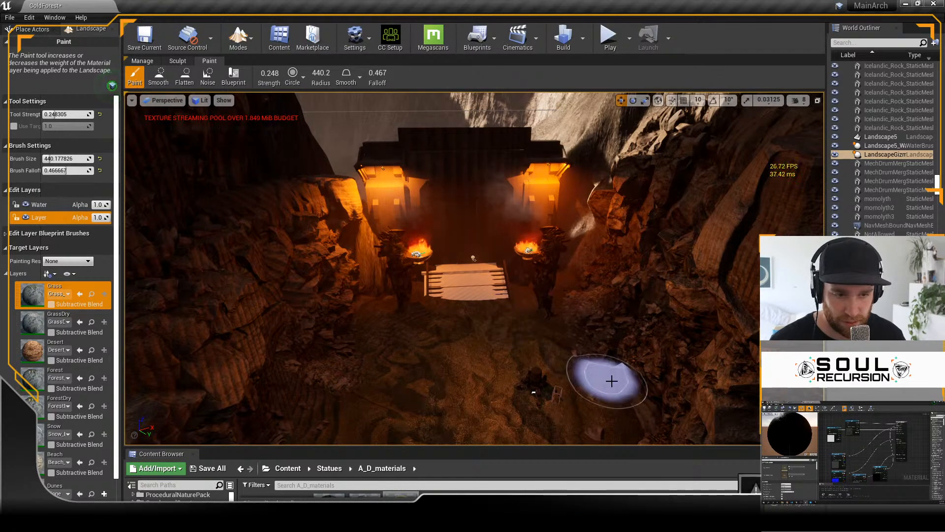
mouse_move(616, 390)
right_mouse_down()
mouse_move(616, 329)
mouse_move(606, 323)
right_mouse_up()
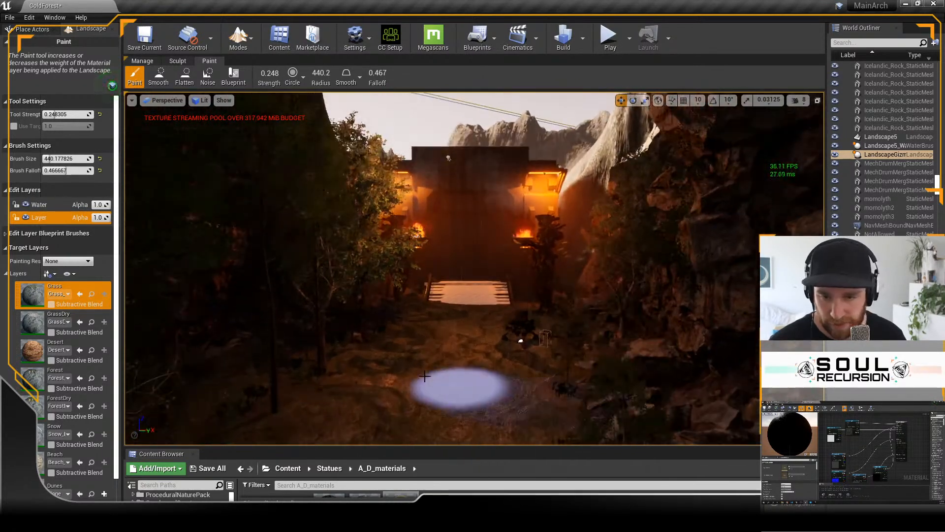
mouse_move(480, 391)
left_mouse_down()
mouse_move(346, 358)
mouse_move(540, 363)
mouse_move(588, 332)
mouse_move(544, 386)
mouse_move(507, 385)
mouse_move(576, 360)
mouse_move(338, 391)
mouse_move(329, 380)
mouse_move(311, 384)
mouse_move(327, 361)
mouse_move(243, 363)
mouse_move(439, 349)
left_mouse_up()
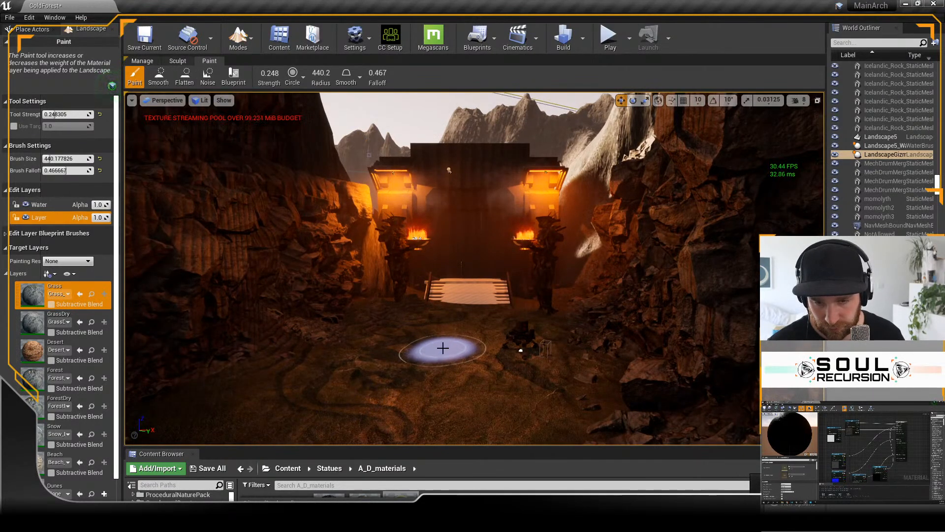
key("s")
right_click_drag(451, 354, 456, 345)
key("e")
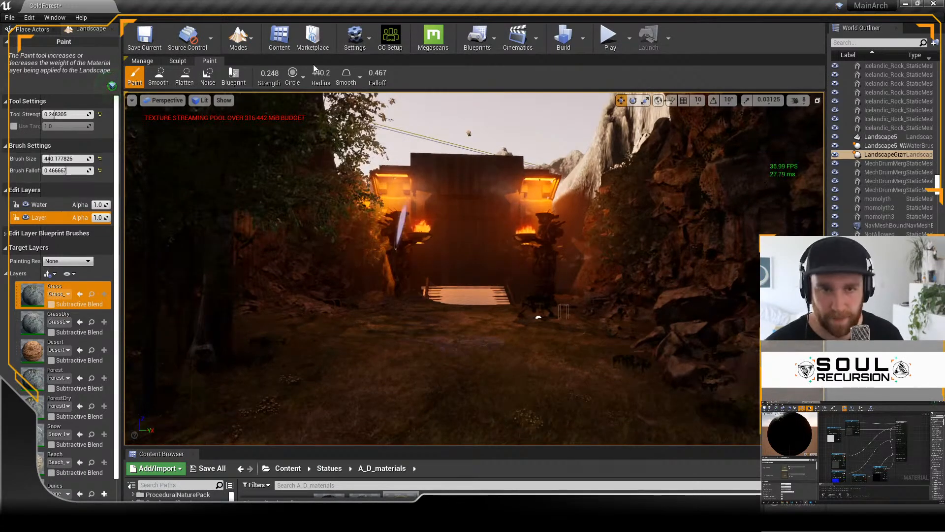
Step: Play-test the grassy approach by running the character toward the gate, and stop the session
left_click(609, 36)
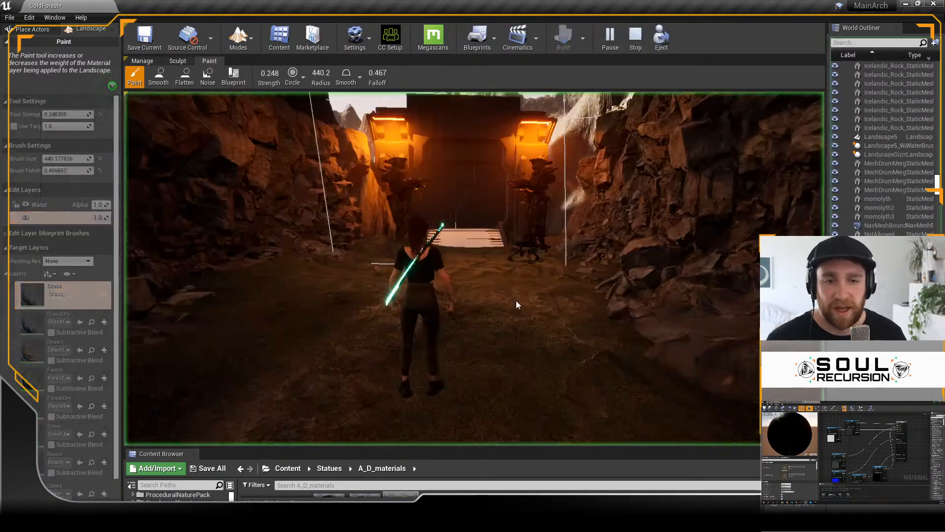
left_click(469, 307)
key("w")
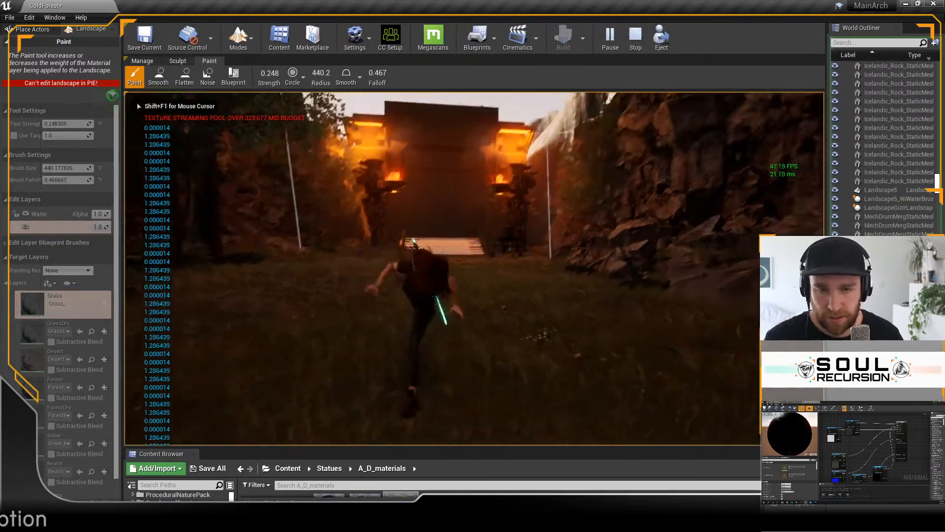
key("w")
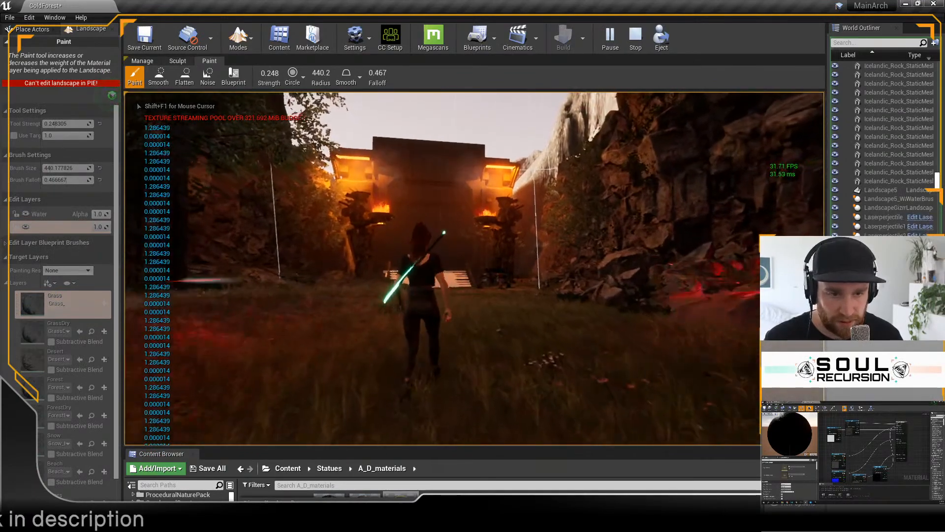
key("w")
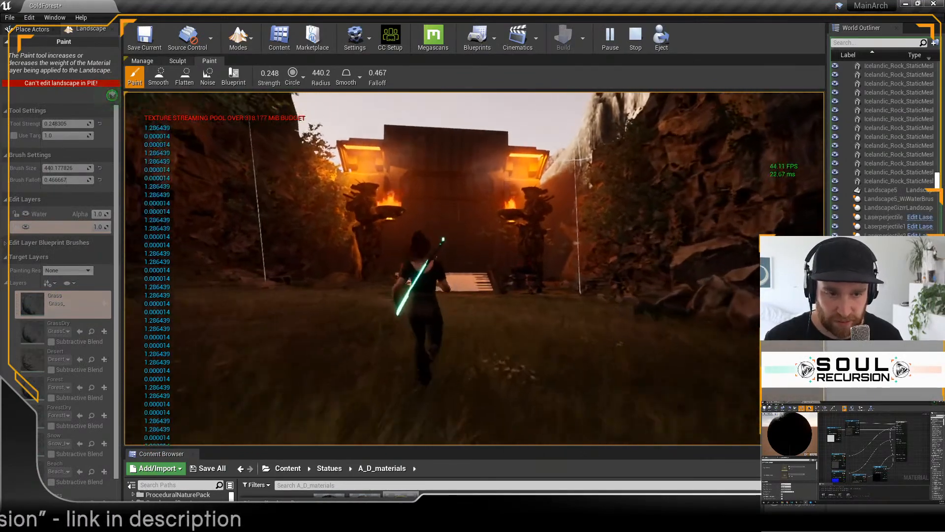
key("w")
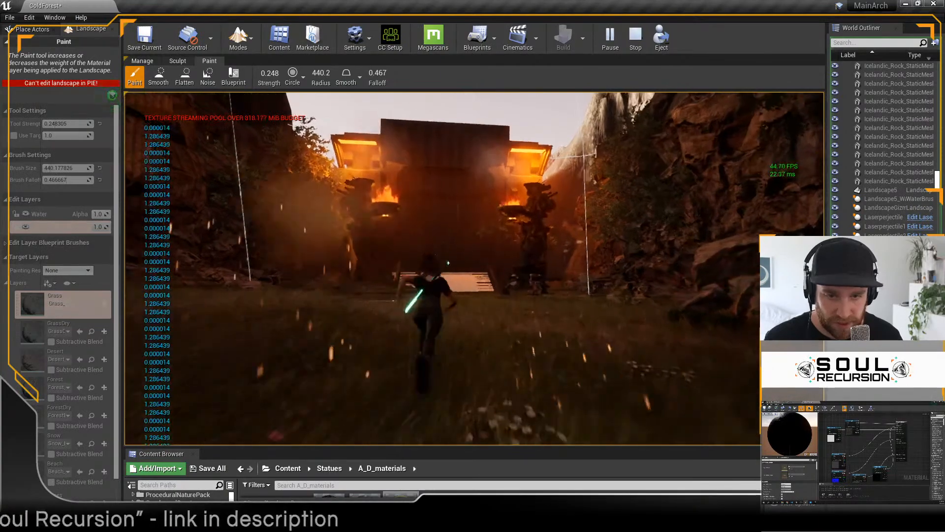
key("w")
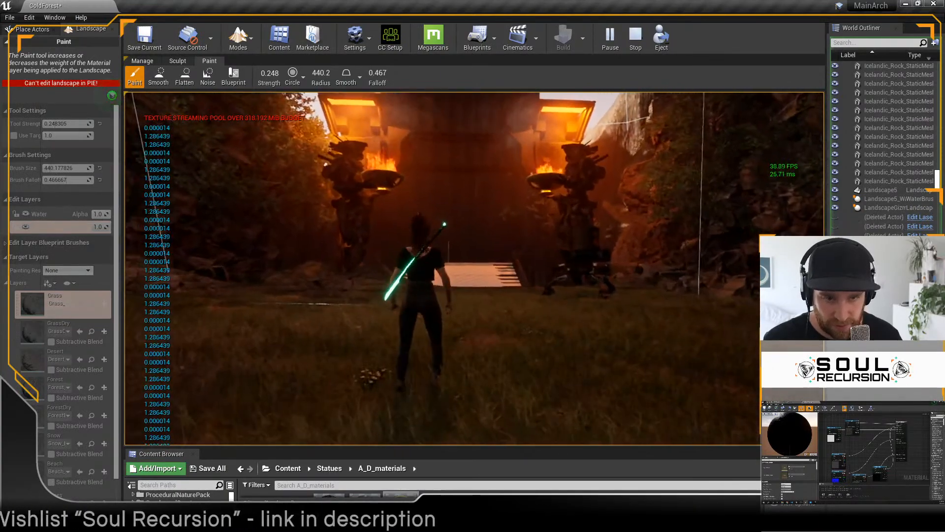
key("Escape")
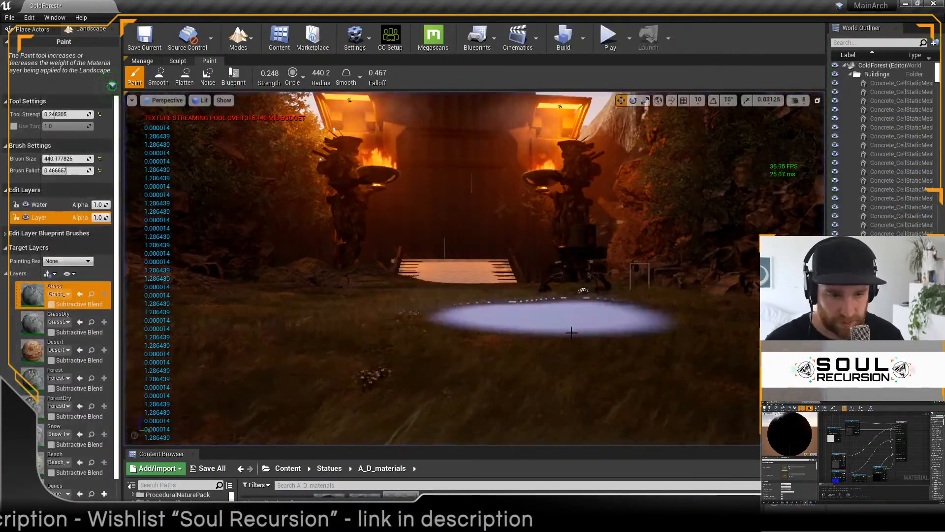
Step: Paint the Forest target layer over the ground on both sides of the valley in front of the gate
left_click(61, 401)
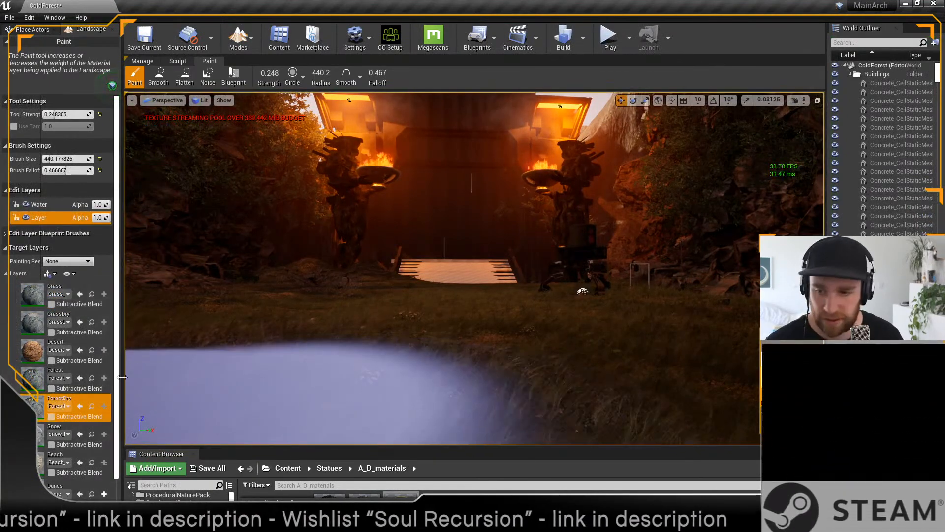
left_click(58, 373)
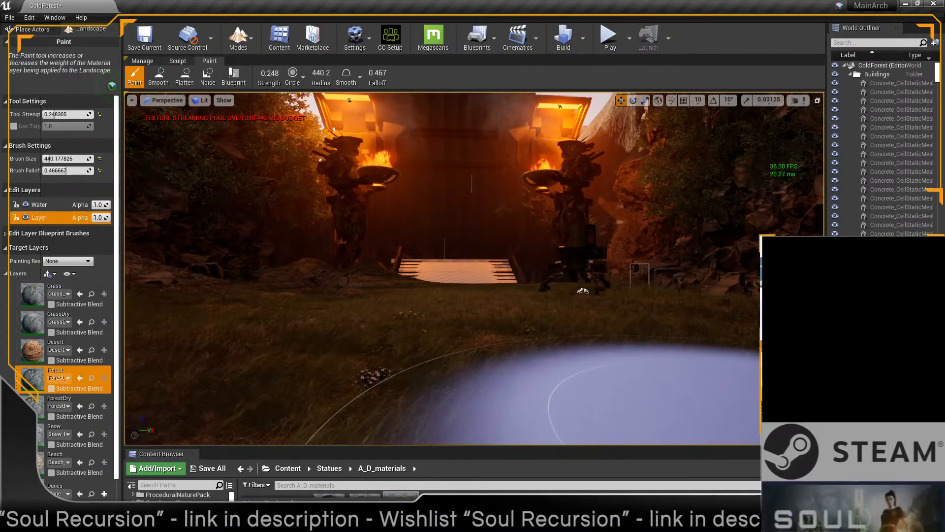
mouse_move(529, 362)
right_mouse_down()
mouse_move(521, 369)
mouse_move(529, 363)
right_mouse_up()
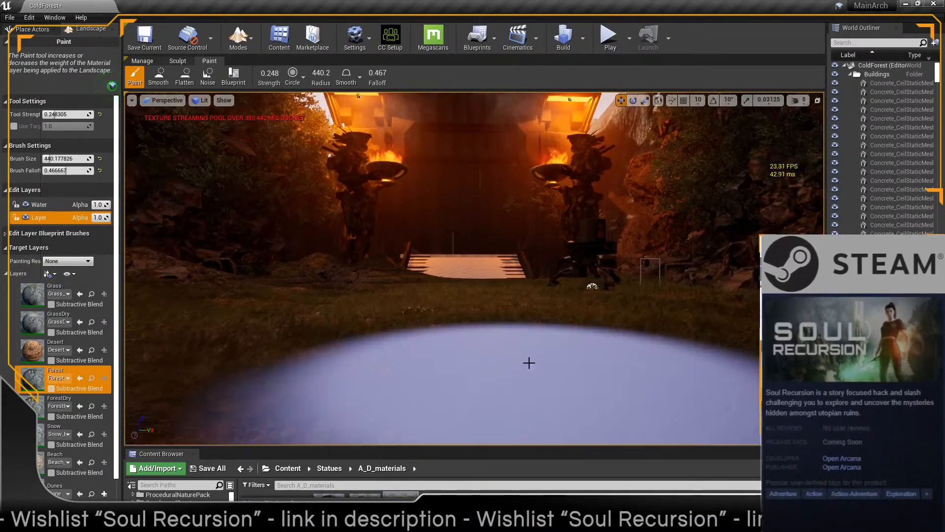
left_click(530, 362)
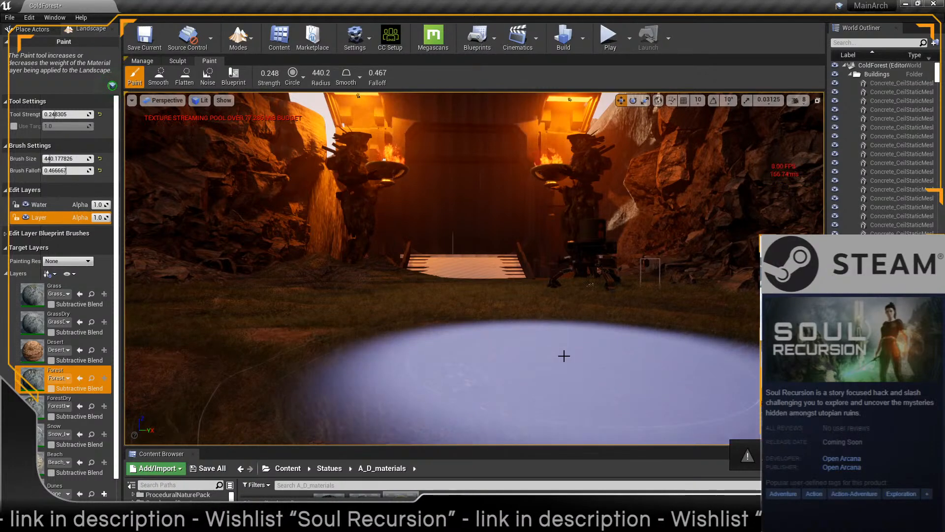
key("s")
right_click_drag(564, 355, 564, 356)
mouse_move(733, 325)
left_mouse_down()
mouse_move(768, 320)
mouse_move(747, 354)
mouse_move(768, 315)
left_mouse_up()
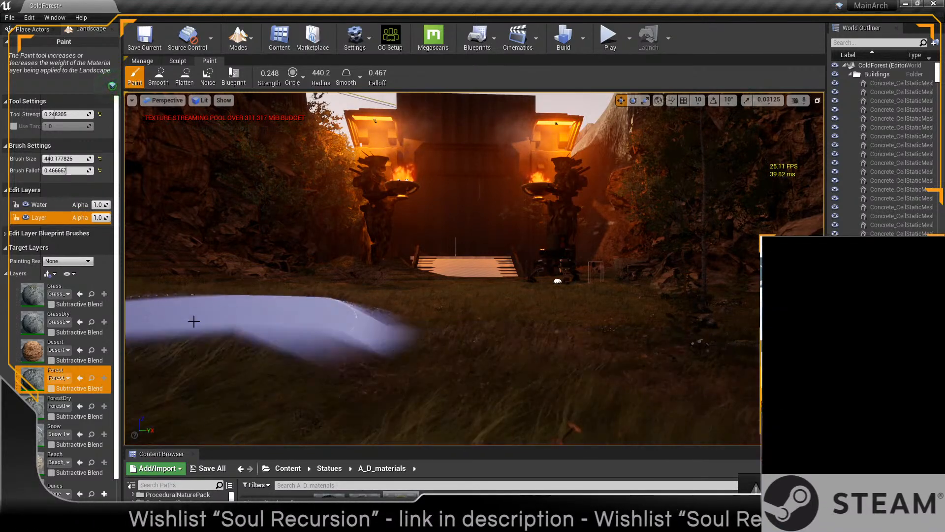
mouse_move(120, 320)
left_mouse_down()
mouse_move(69, 320)
mouse_move(103, 320)
left_mouse_up()
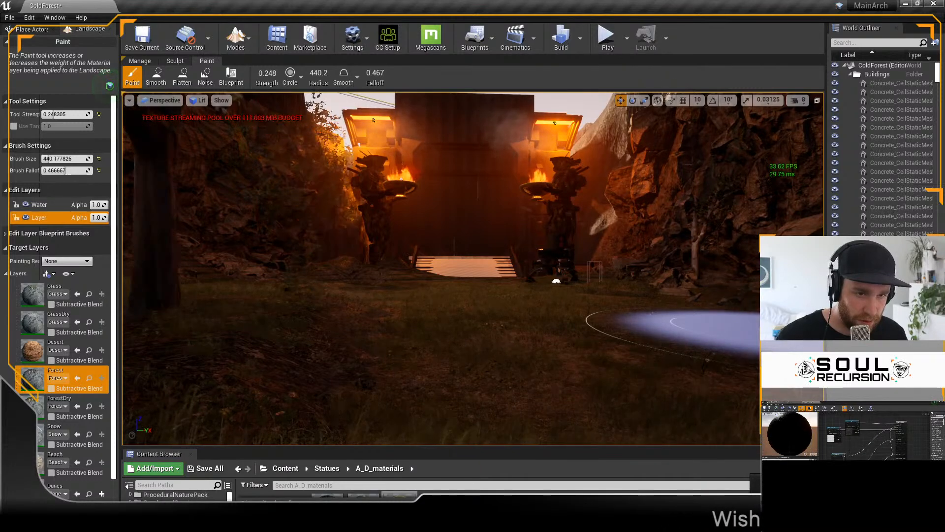
left_click_drag(704, 299, 669, 302)
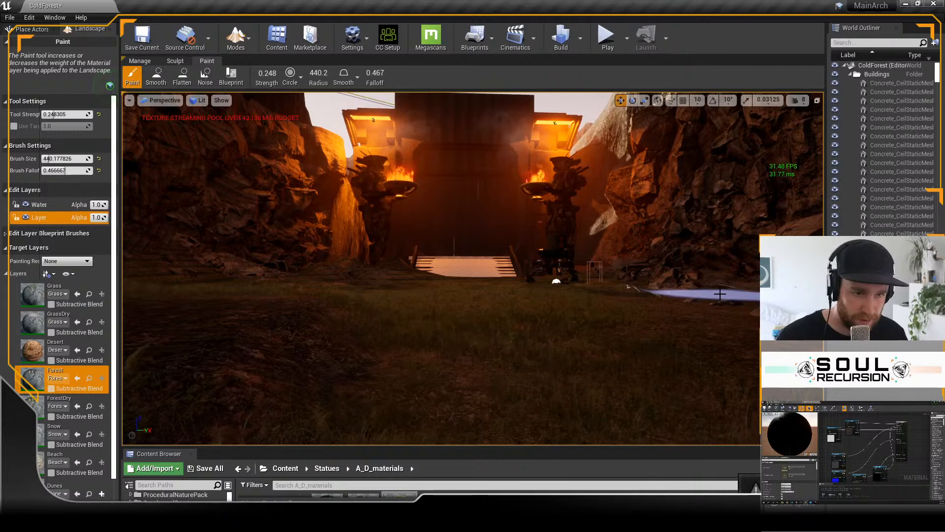
left_click_drag(647, 307, 633, 301)
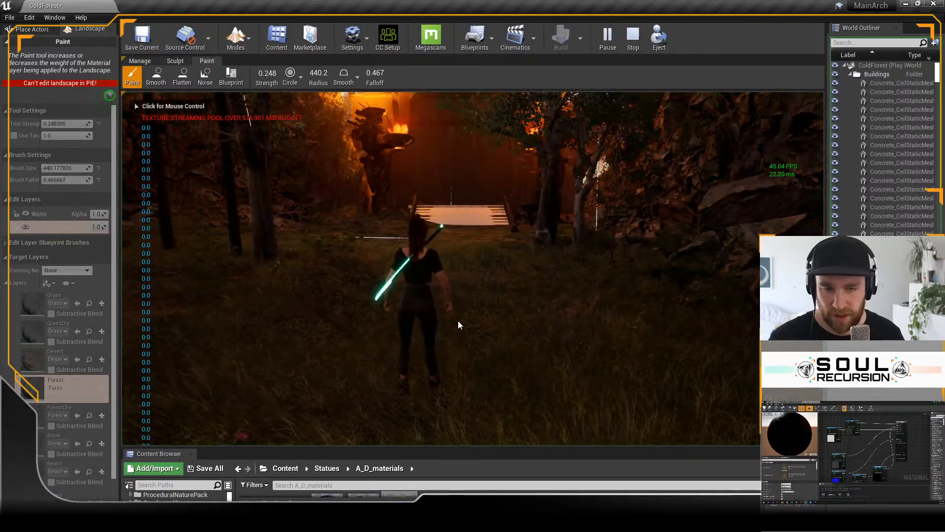
Step: Play-test the forested approach by running through the trees toward the ramp, and stop the session
left_click(460, 319)
key("w")
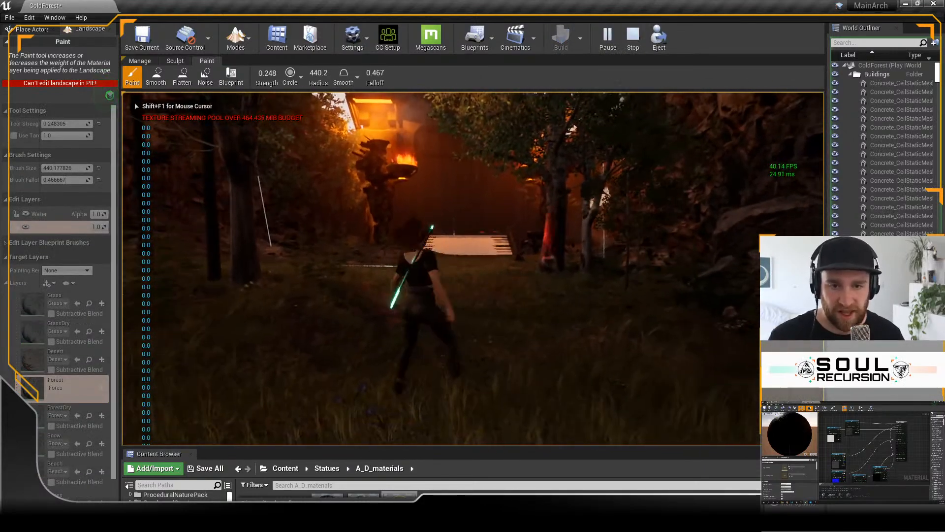
key("w")
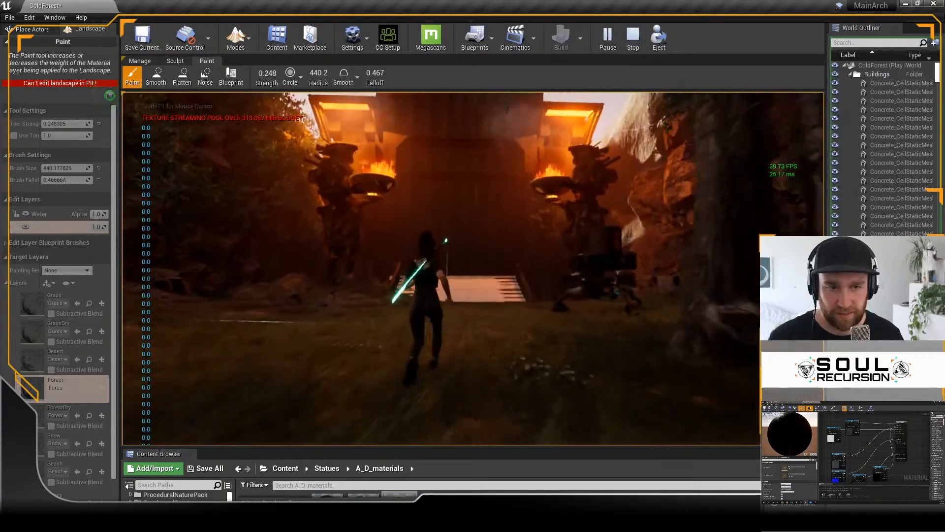
key("w")
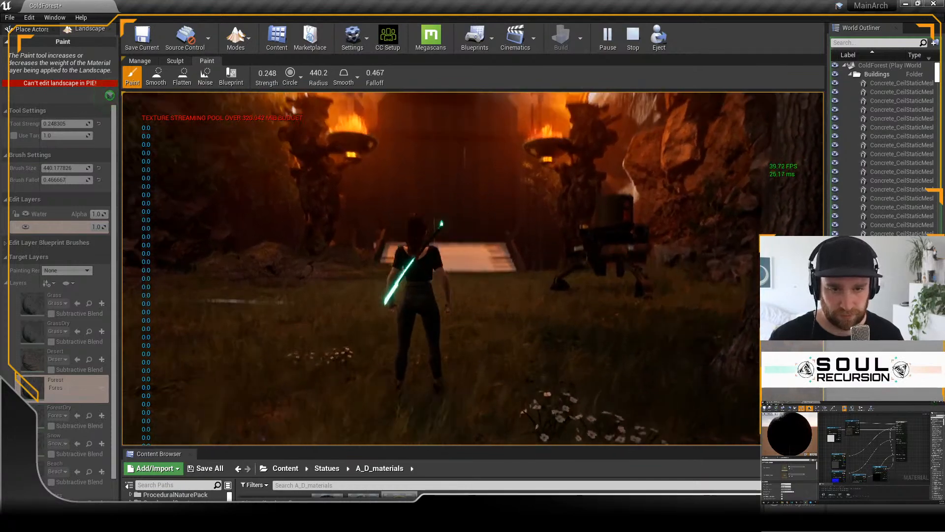
key("s")
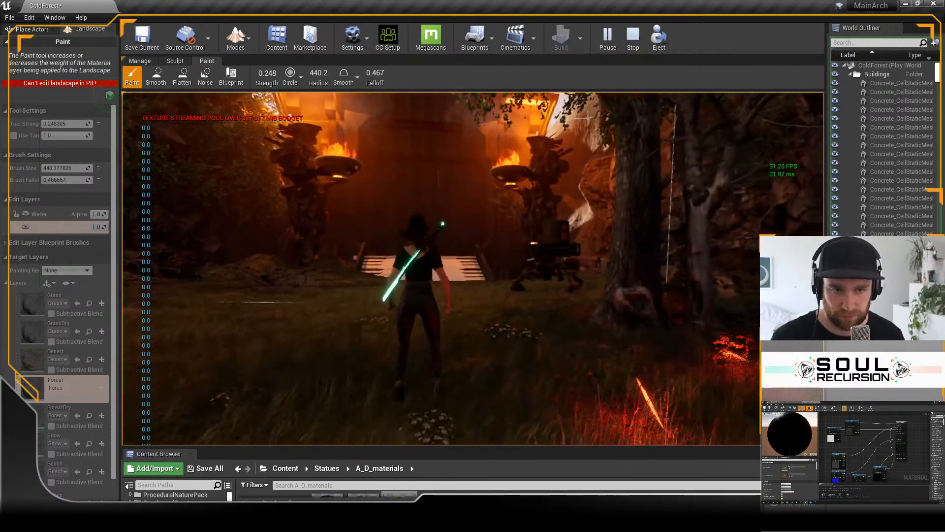
key("Escape")
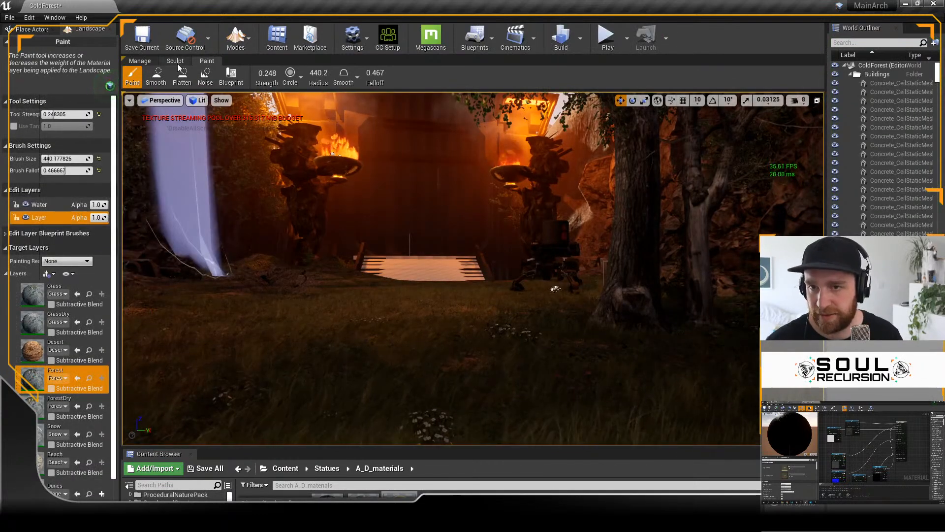
Step: Repaint the clearing before the ramp with the Grass layer, and paint the Forest layer beside the right-hand rock wall near the gate
left_click(32, 295)
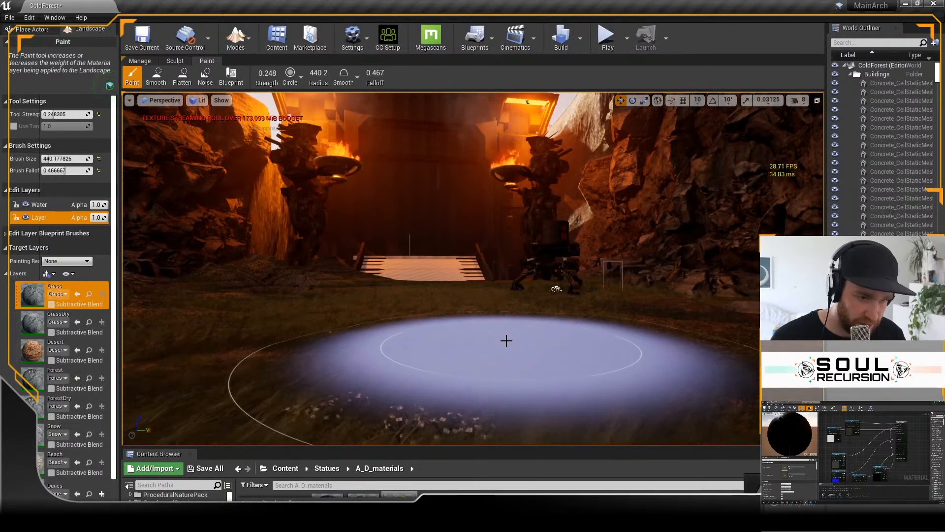
mouse_move(506, 341)
left_mouse_down()
mouse_move(532, 330)
mouse_move(478, 339)
left_mouse_up()
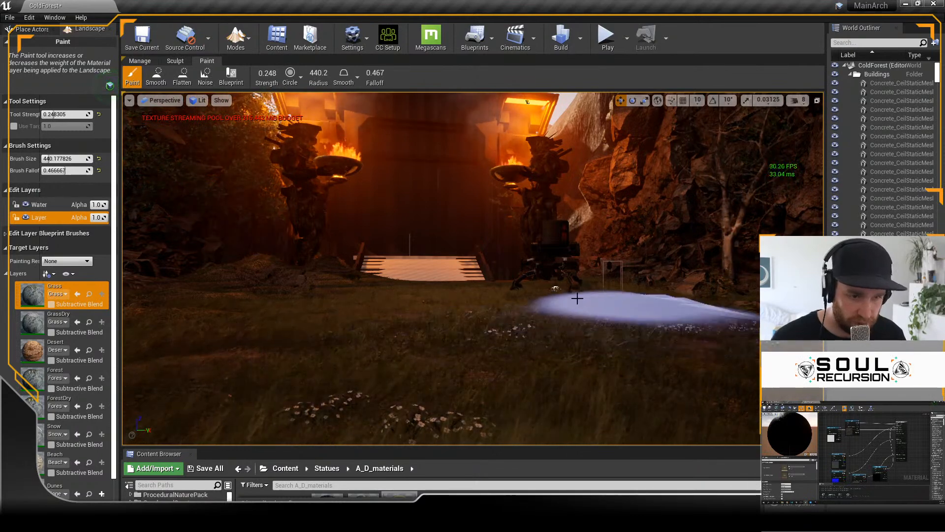
left_click(88, 375)
scroll(554, 325, "up", 3)
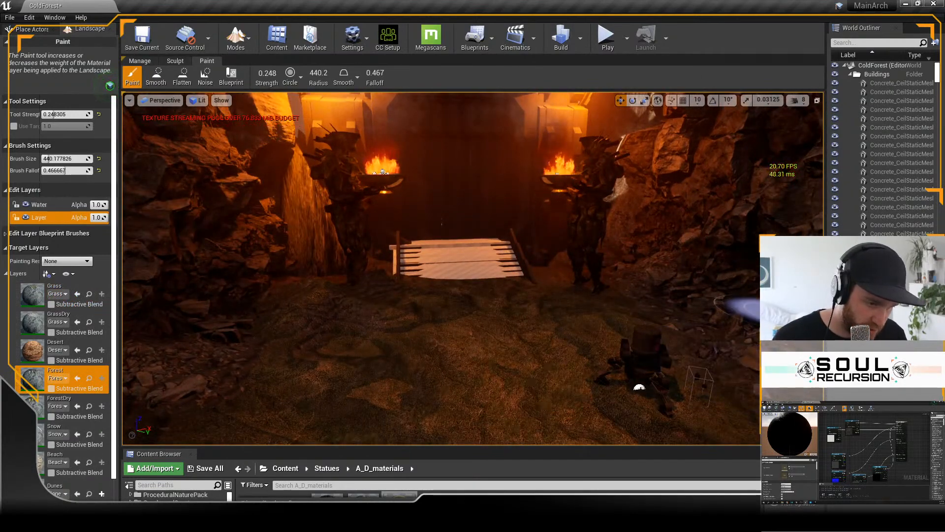
left_click_drag(385, 173, 375, 173)
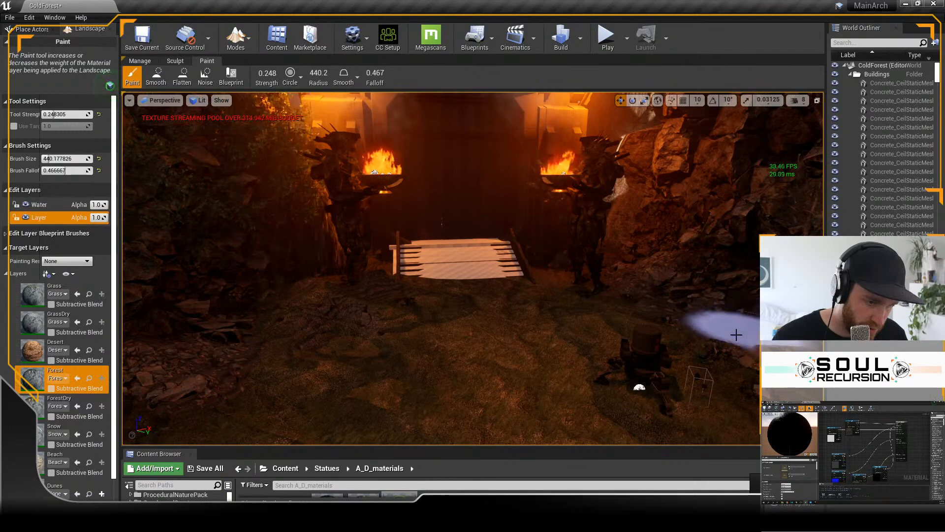
key("ctrl+z")
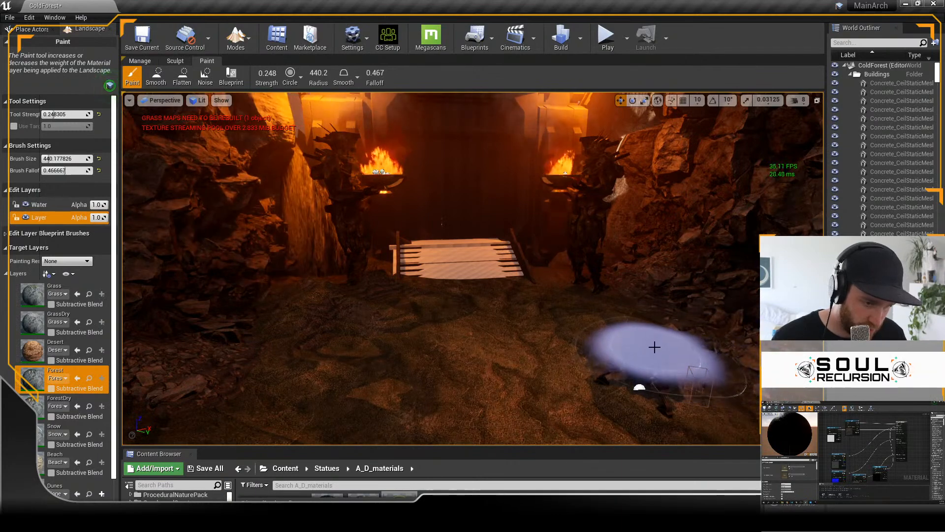
key("ctrl+y")
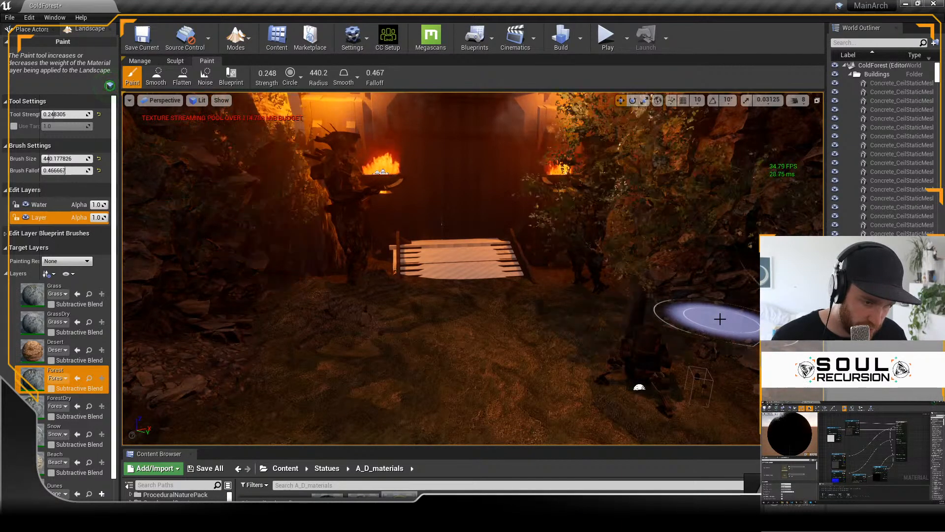
mouse_move(728, 324)
right_mouse_down()
mouse_move(725, 299)
mouse_move(692, 307)
mouse_move(705, 305)
mouse_move(725, 335)
right_mouse_up()
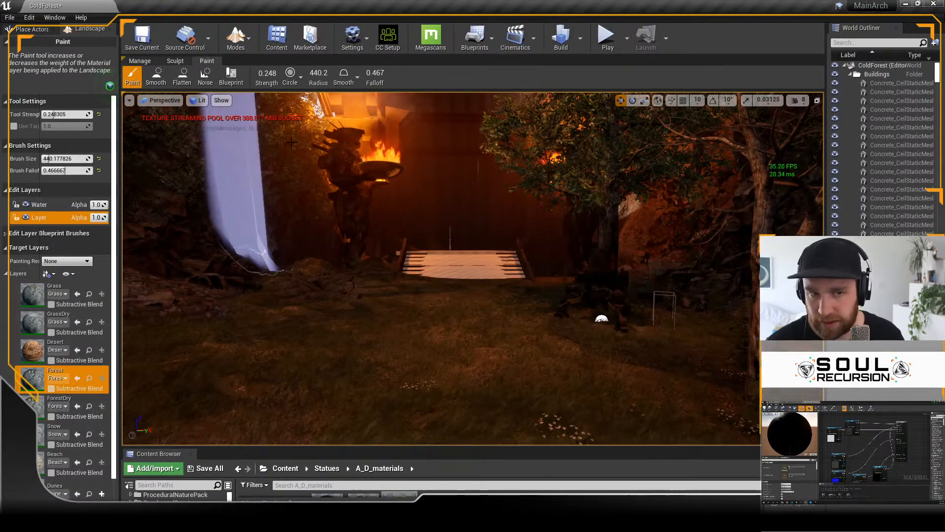
Step: Paint the Grass layer over the ground between the mech and the ramp to clear trees blocking the statue
left_click(55, 290)
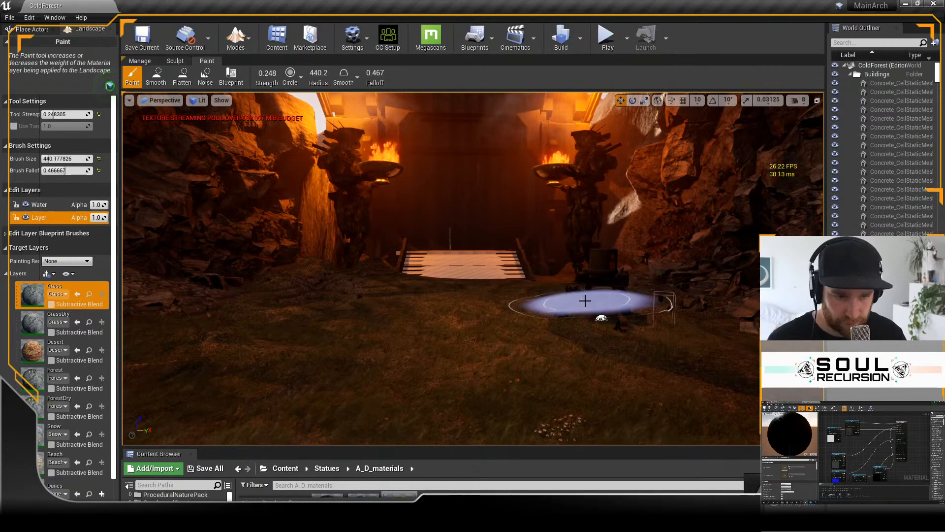
mouse_move(601, 306)
left_mouse_down()
mouse_move(612, 319)
mouse_move(495, 279)
left_mouse_up()
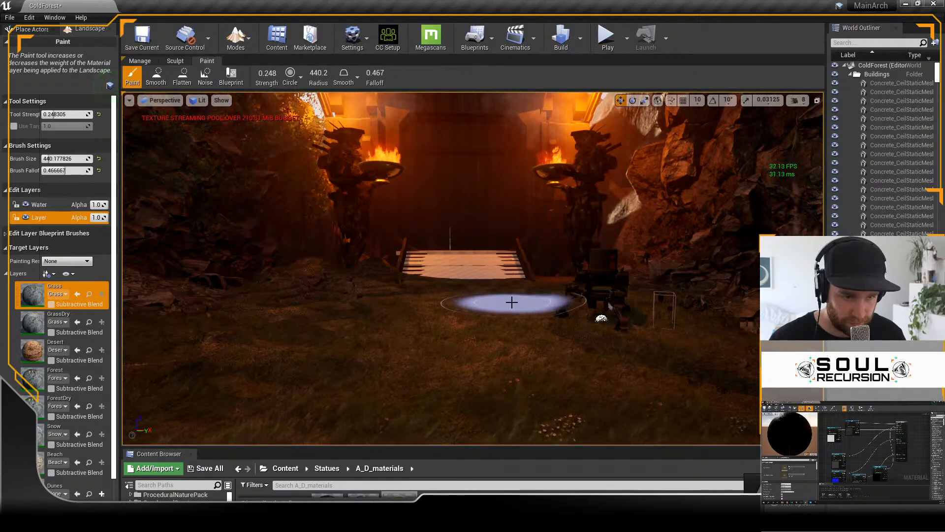
right_click_drag(512, 302, 510, 296)
Step: Paint the Forest layer at the foot of the right-hand cliff, behind the mech, from a raised viewpoint
key("s")
key("w")
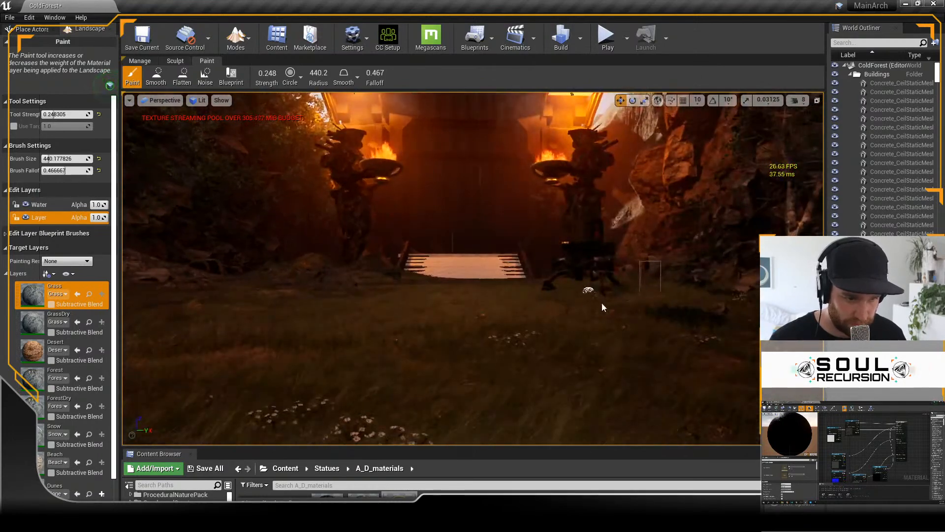
key("w")
right_click_drag(603, 308, 610, 316)
key("s")
key("e")
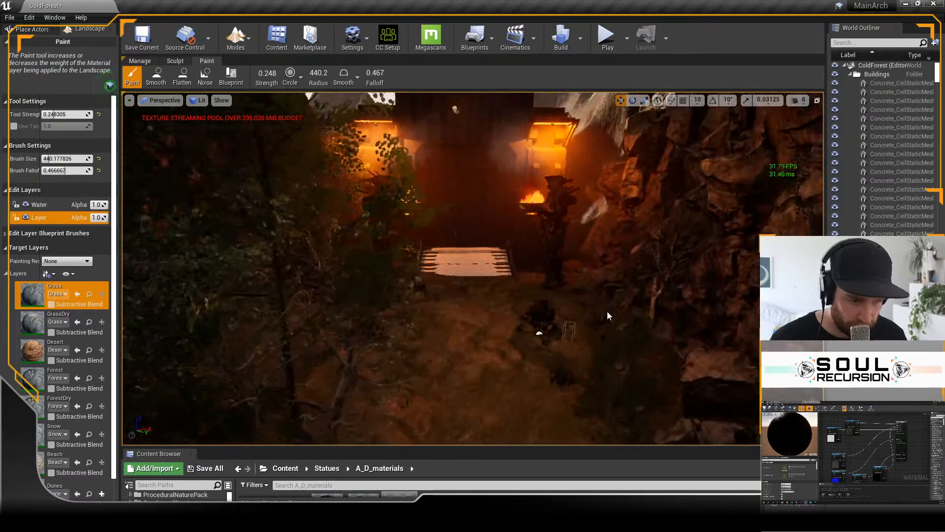
left_click(74, 378)
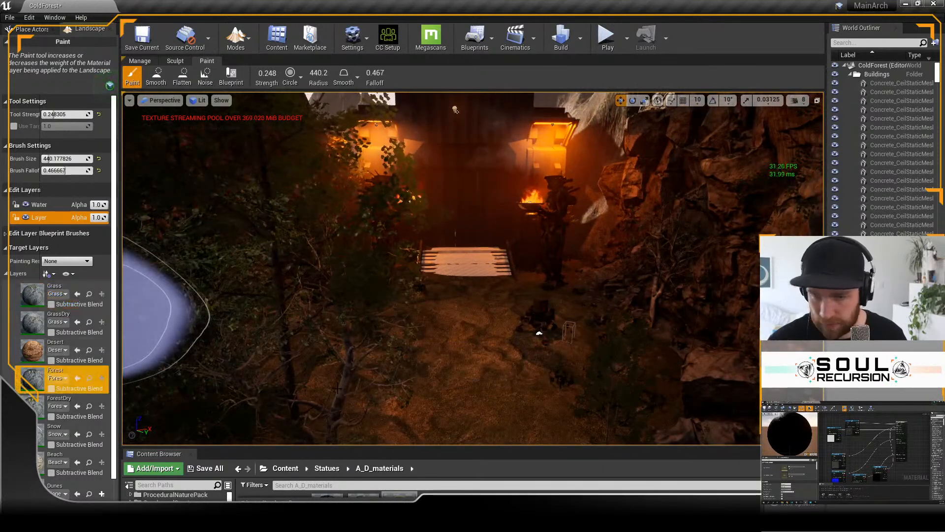
mouse_move(643, 376)
left_mouse_down()
mouse_move(616, 369)
mouse_move(645, 357)
mouse_move(651, 375)
left_mouse_up()
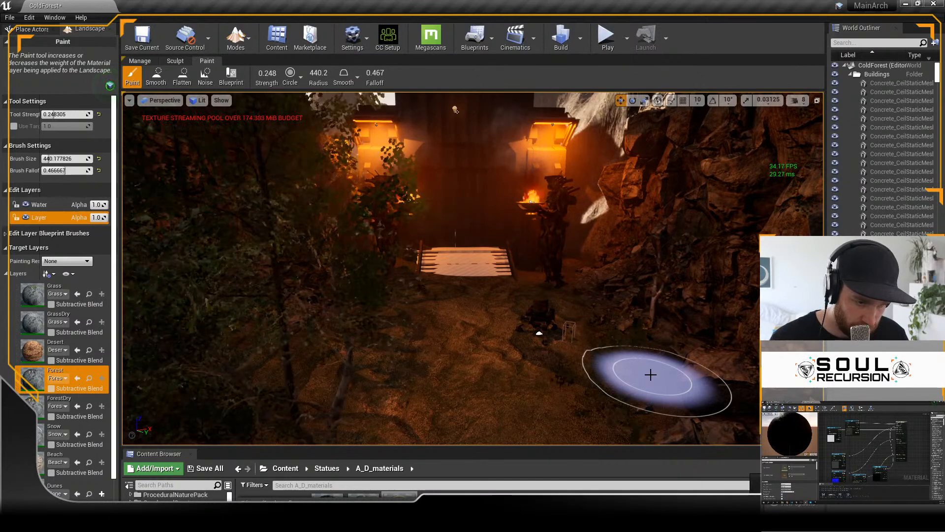
Step: Paint more of the Forest layer along the foot of the cliffs flanking the clearing before the ramp
key("e")
right_click_drag(644, 352, 645, 366)
mouse_move(660, 394)
left_mouse_down()
mouse_move(569, 408)
mouse_move(620, 405)
left_mouse_up()
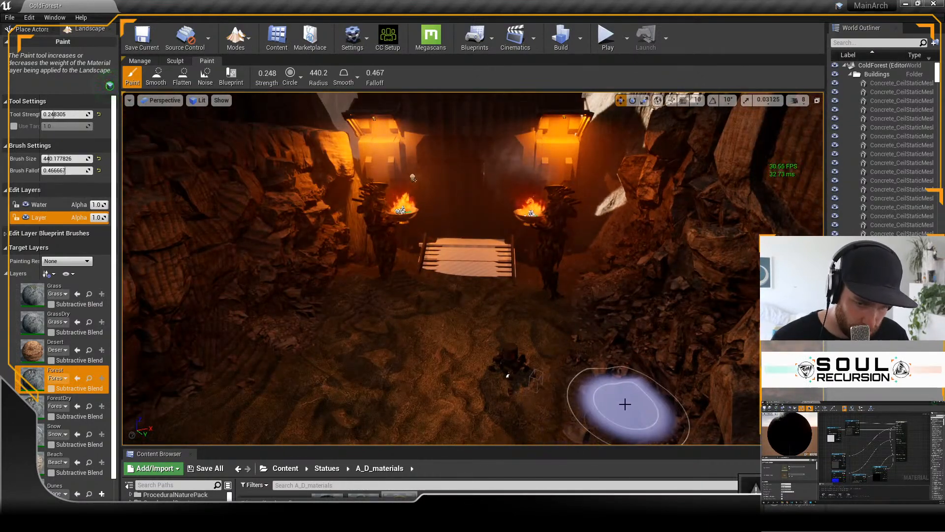
mouse_move(629, 401)
right_mouse_down()
mouse_move(625, 357)
mouse_move(632, 389)
right_mouse_up()
key("q")
key("e")
mouse_move(257, 406)
left_mouse_down()
mouse_move(226, 388)
mouse_move(249, 382)
mouse_move(166, 418)
left_mouse_up()
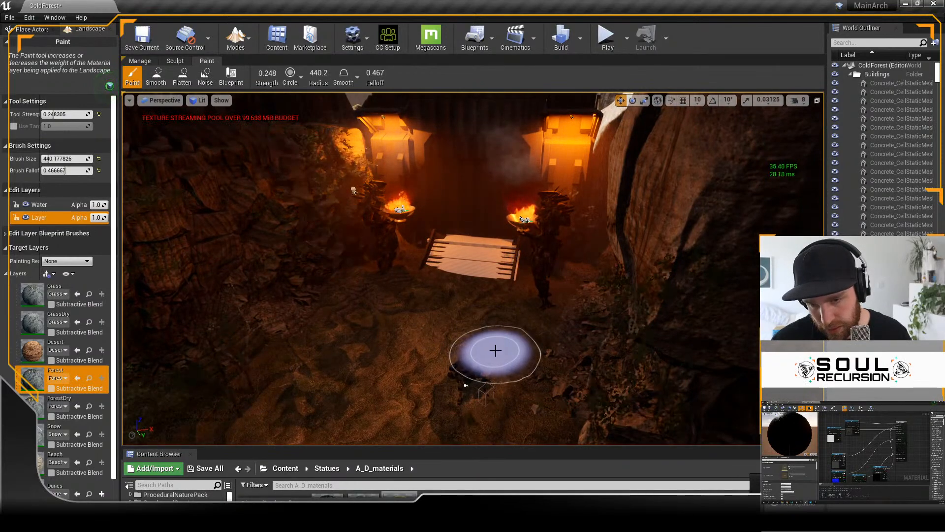
key("q")
right_click_drag(504, 352, 505, 306)
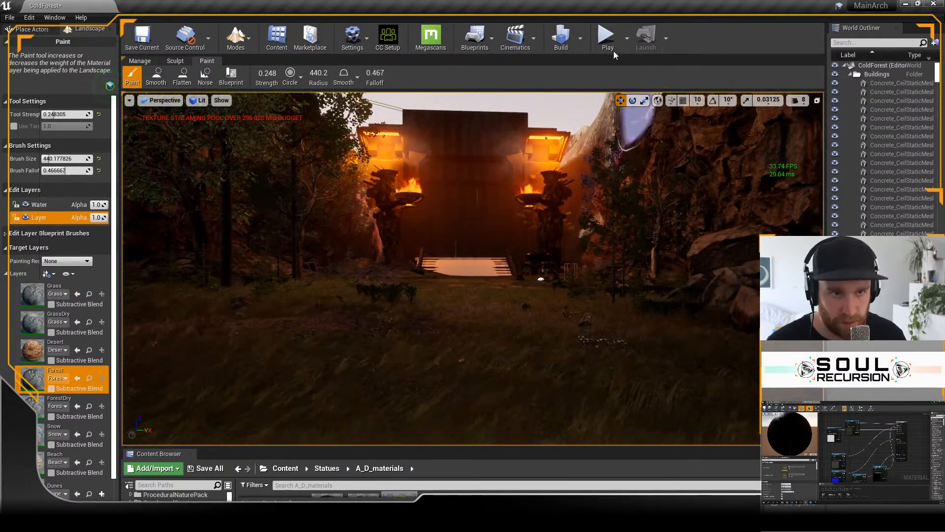
Step: Play-test the repainted clearing by walking the character toward the gate and its burning statues, and stop the session
left_click(606, 36)
left_click(520, 321)
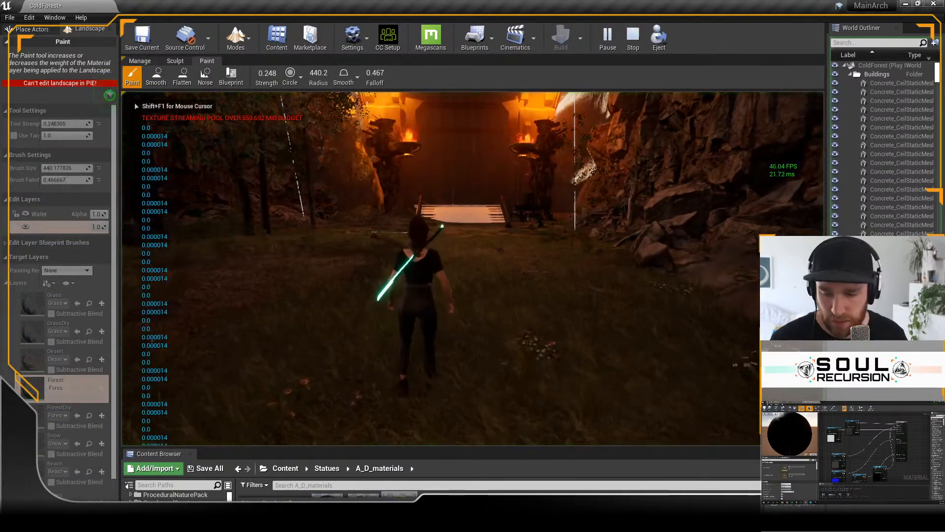
key("w")
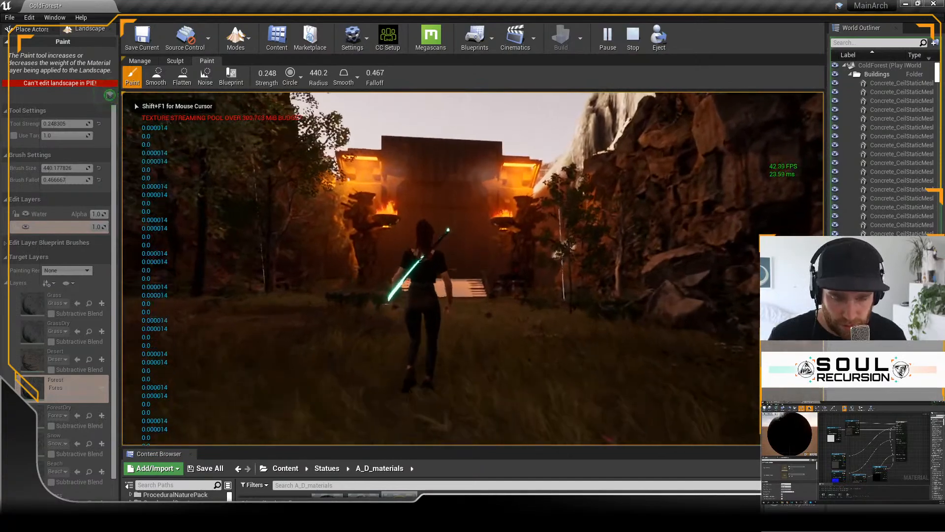
key("w")
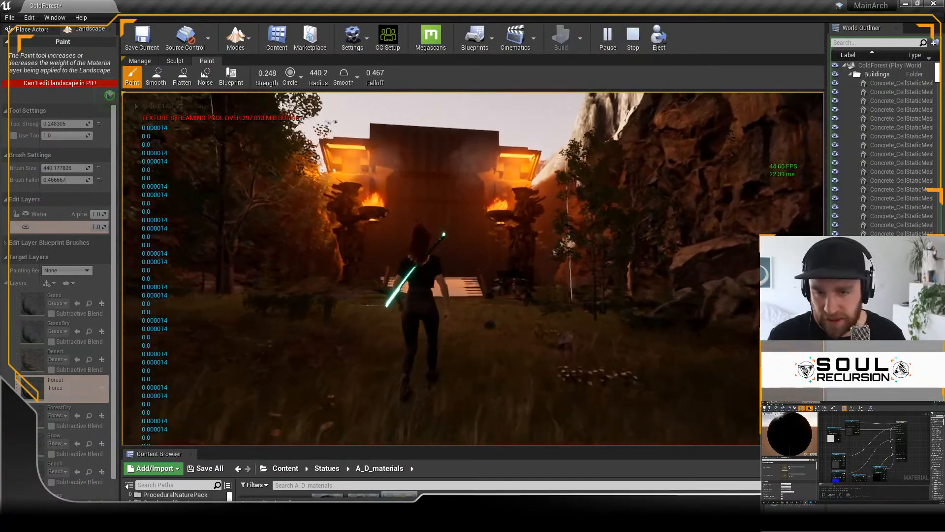
key("w")
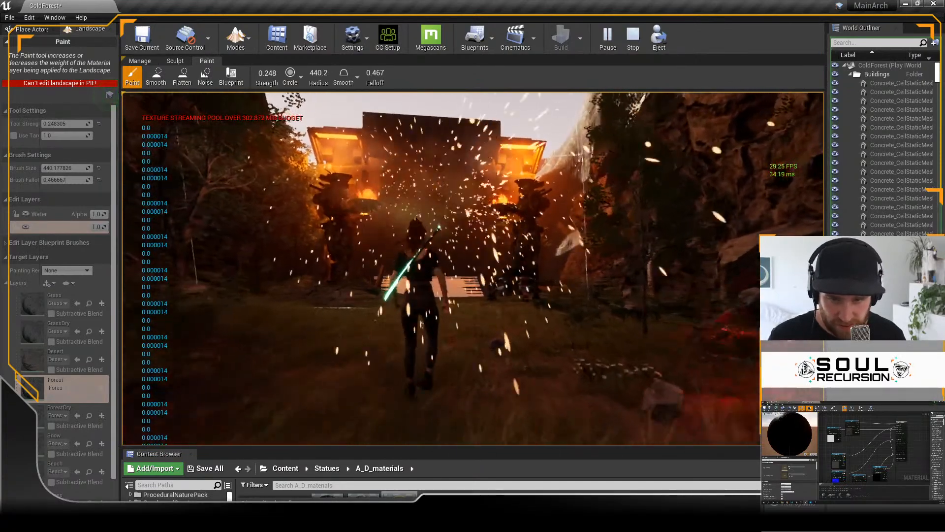
key("w")
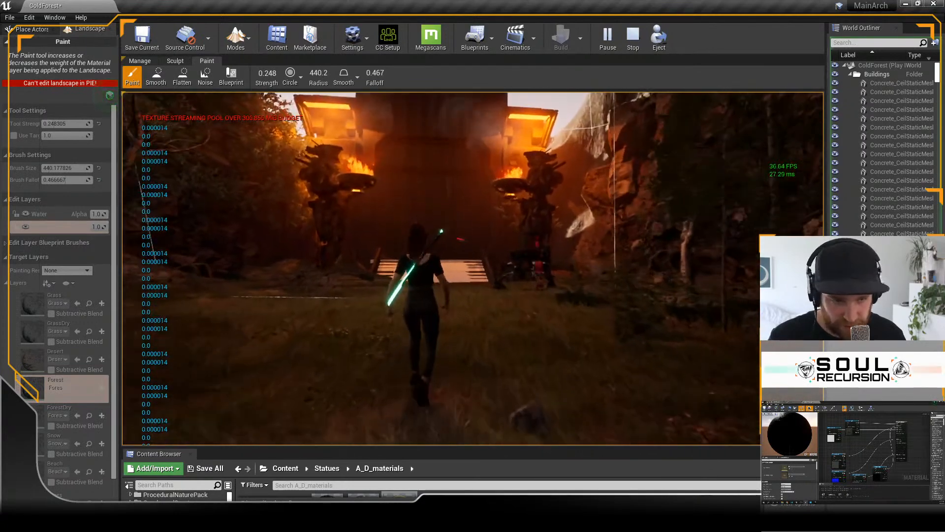
key("w")
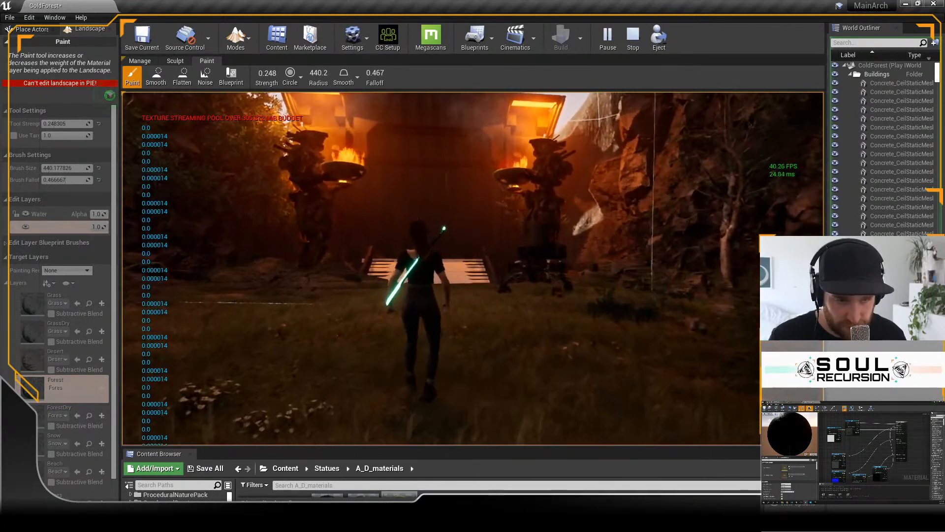
key("w")
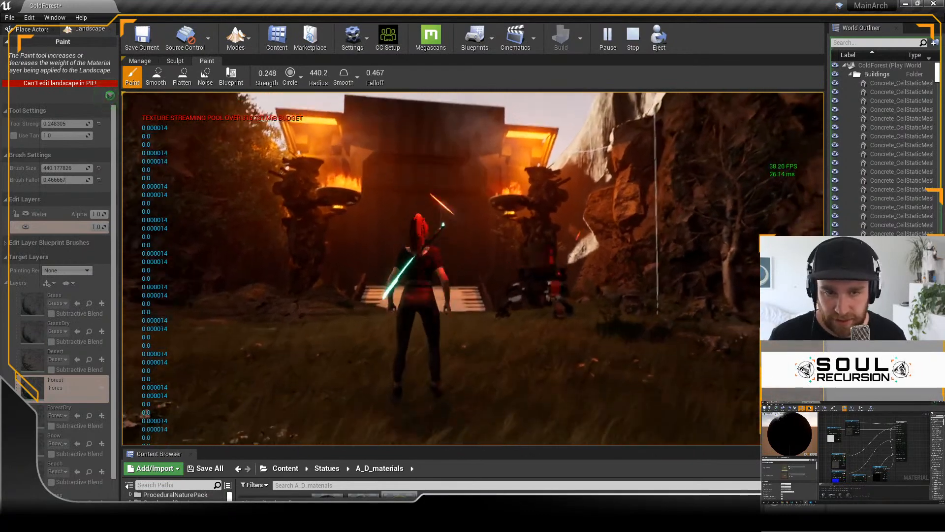
key("w")
key("w")
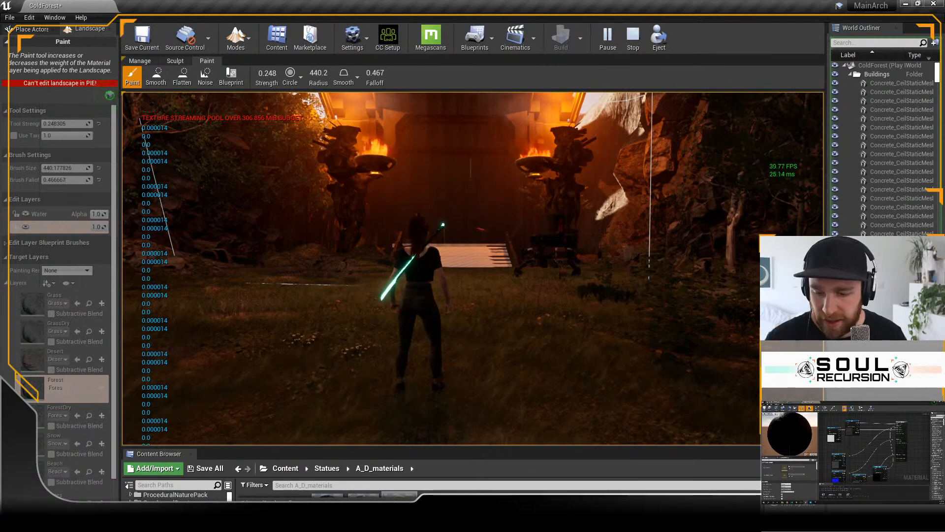
key("Escape")
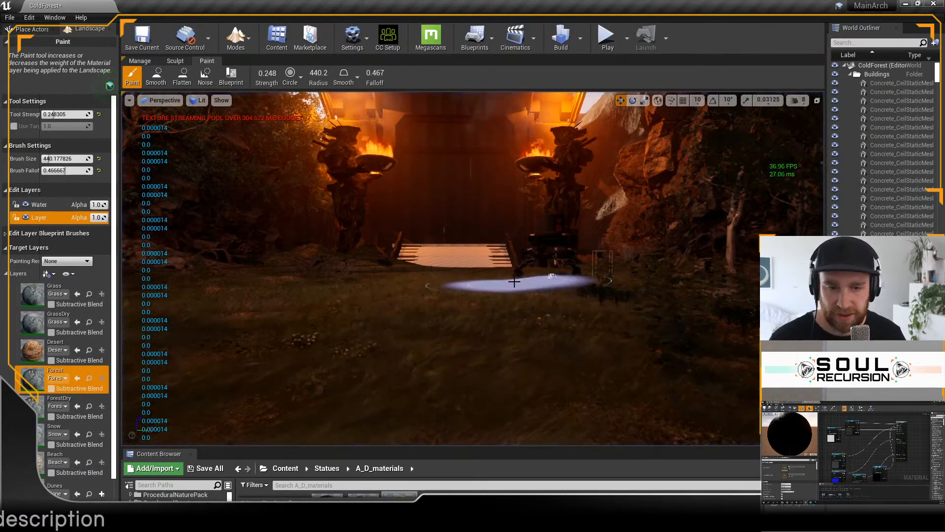
Step: Look at the canyon away from the gate, view the Brushify packs in the Epic Games Launcher's Marketplace, and return to the Unreal editor
key("s")
right_click_drag(514, 282, 515, 281)
key("w")
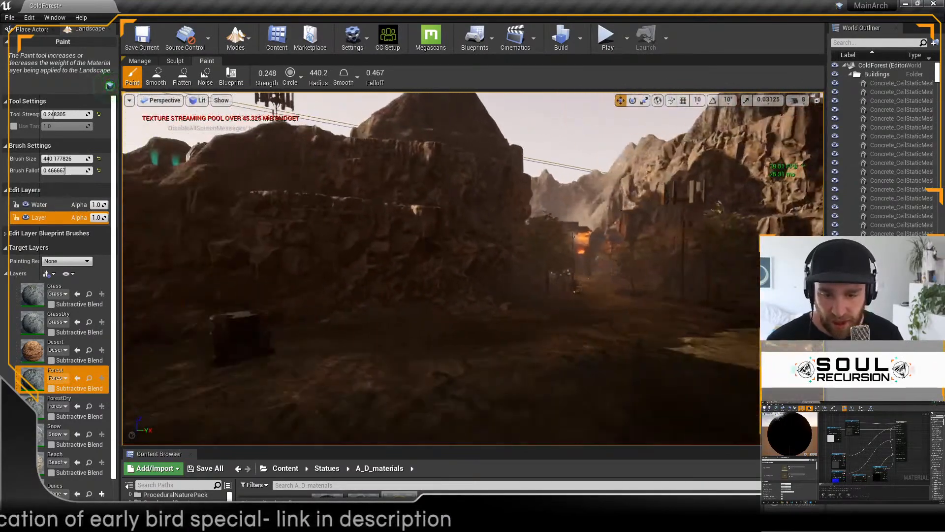
left_click(434, 522)
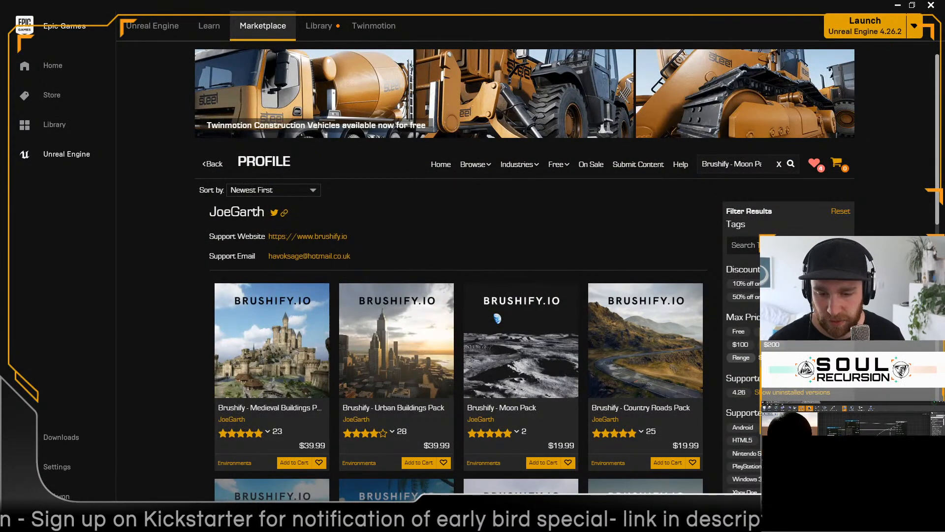
mouse_move(375, 522)
left_click(378, 485)
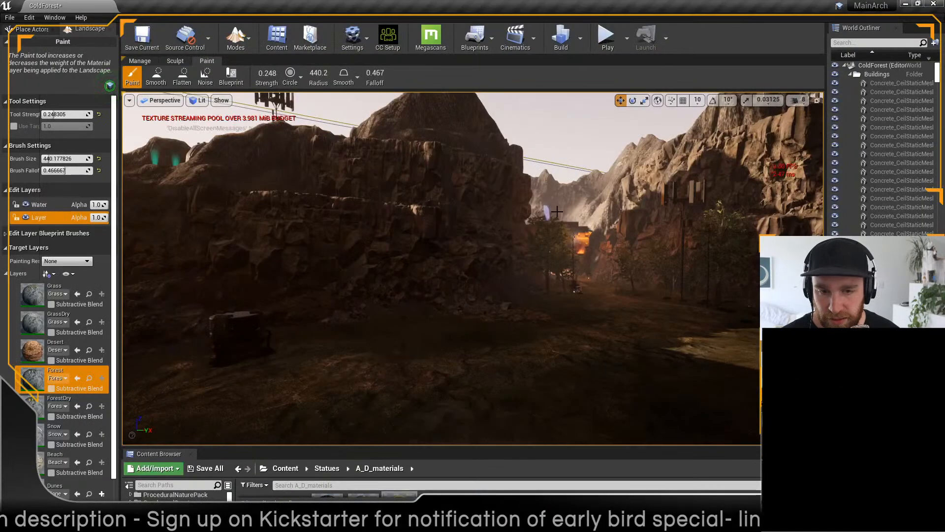
Step: Switch from Landscape mode to Select mode, and focus on the gate's right-hand statue and bowl to examine the forested approach
mouse_move(523, 289)
right_mouse_down()
mouse_move(515, 301)
mouse_move(524, 289)
mouse_move(424, 288)
mouse_move(413, 306)
right_mouse_up()
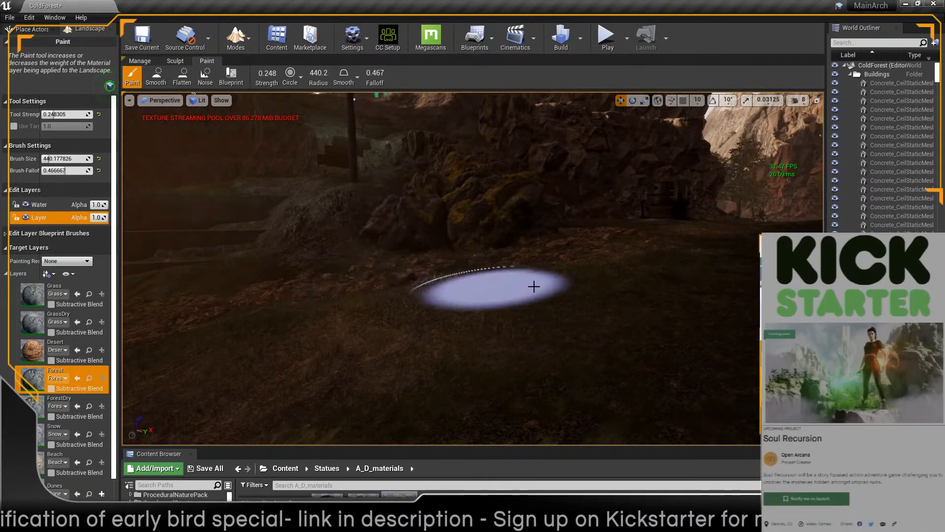
right_click_drag(664, 227, 690, 228)
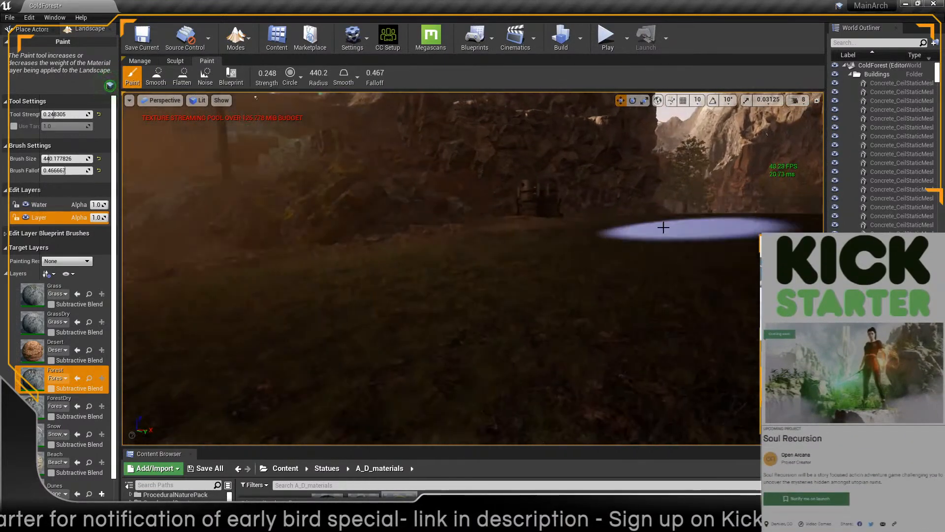
mouse_move(560, 269)
right_mouse_down()
mouse_move(574, 259)
mouse_move(591, 269)
right_mouse_up()
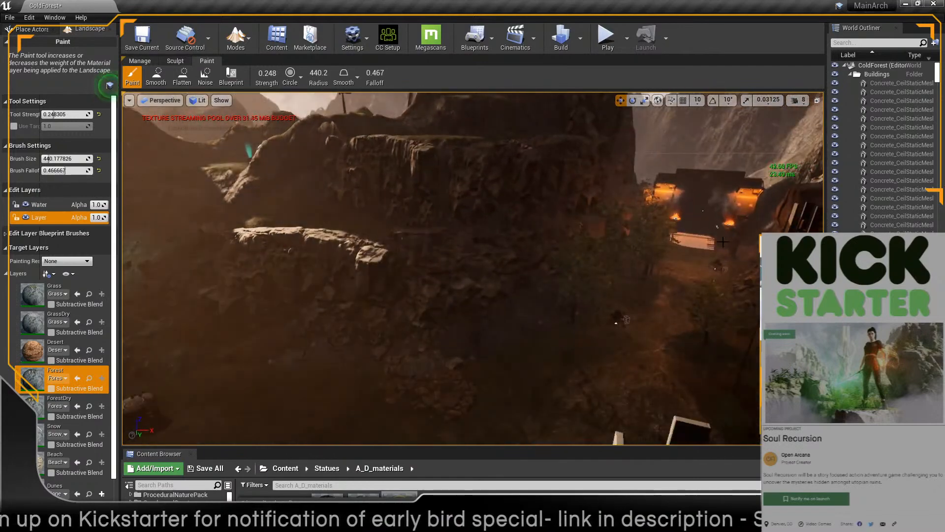
left_click(229, 40)
left_click(250, 69)
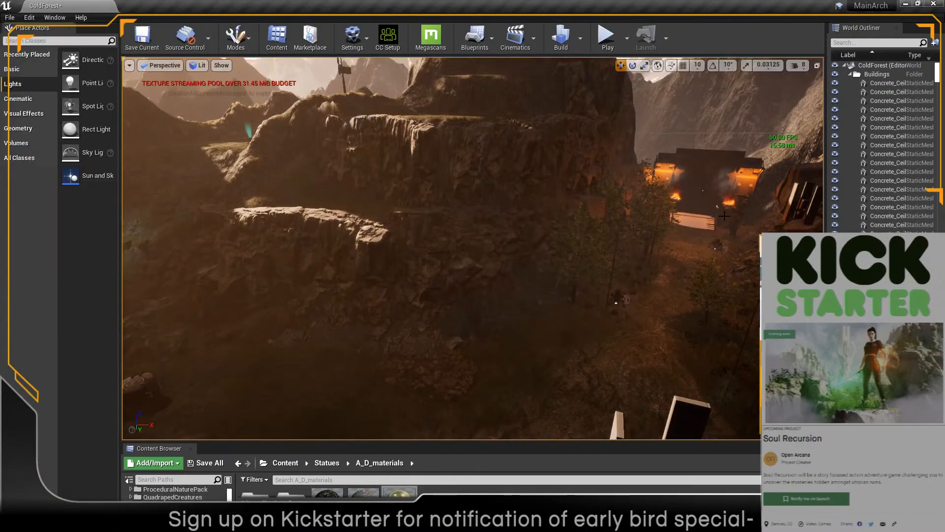
left_click(734, 215)
key("f")
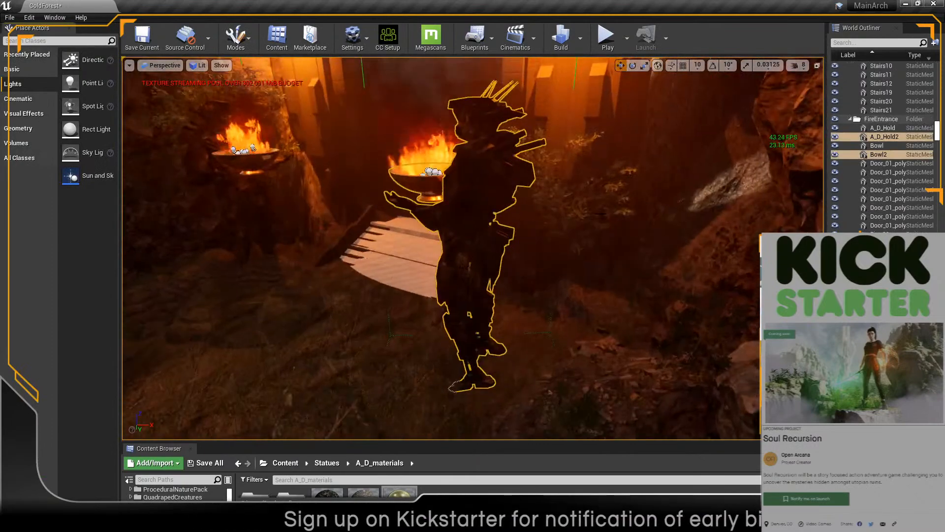
right_click_drag(734, 215, 682, 250)
left_click_drag(572, 282, 520, 271, "alt")
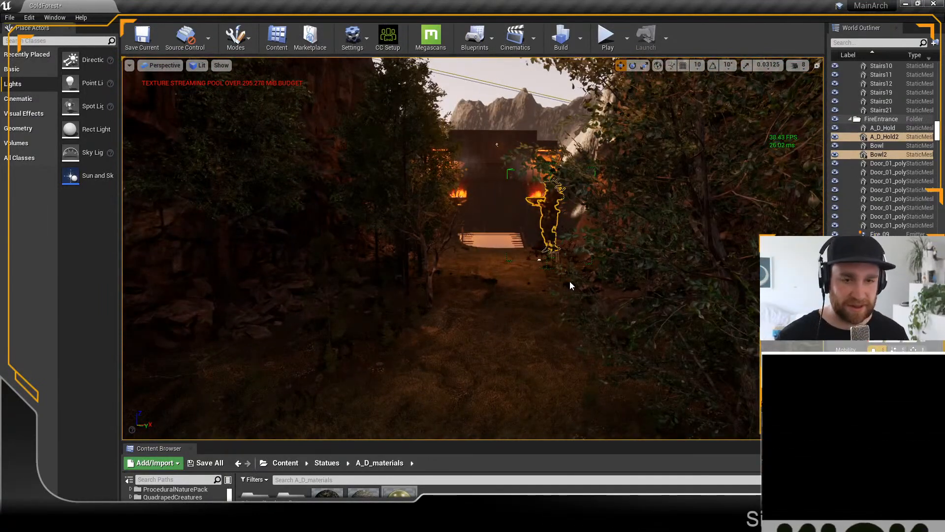